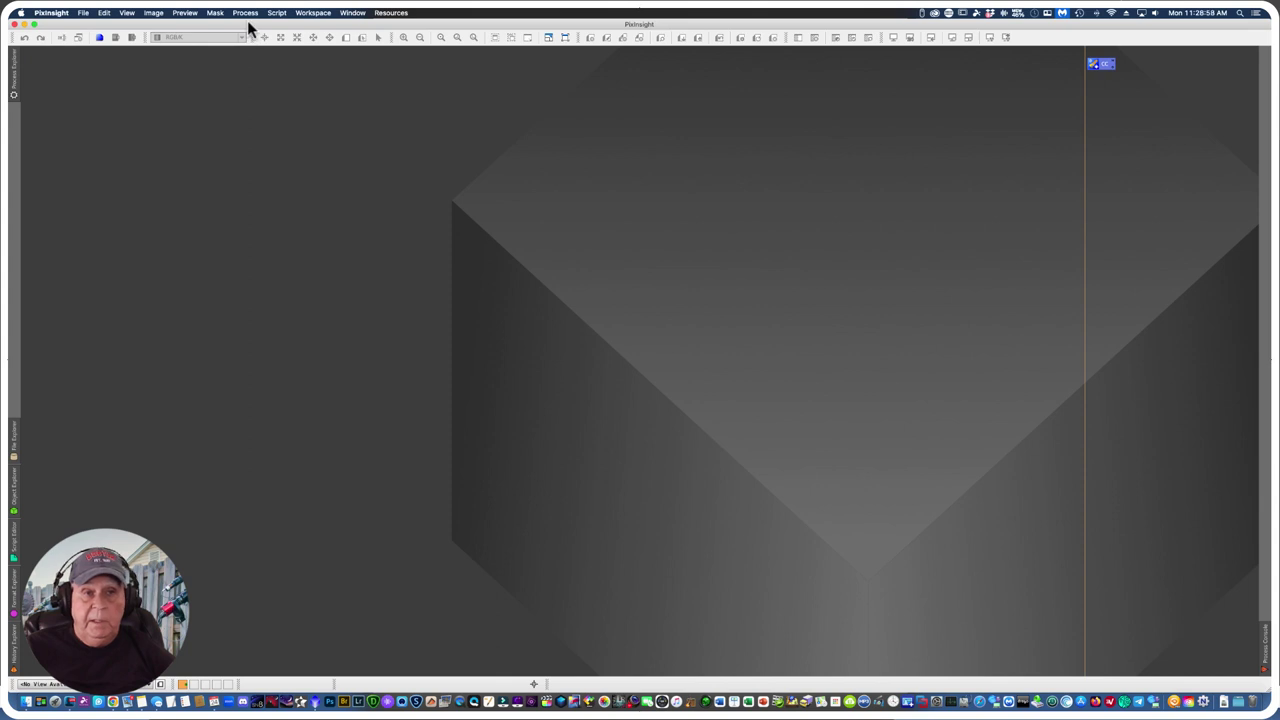
# Step: Open the Blink process from the full list of processes
pyautogui.click(243, 13)
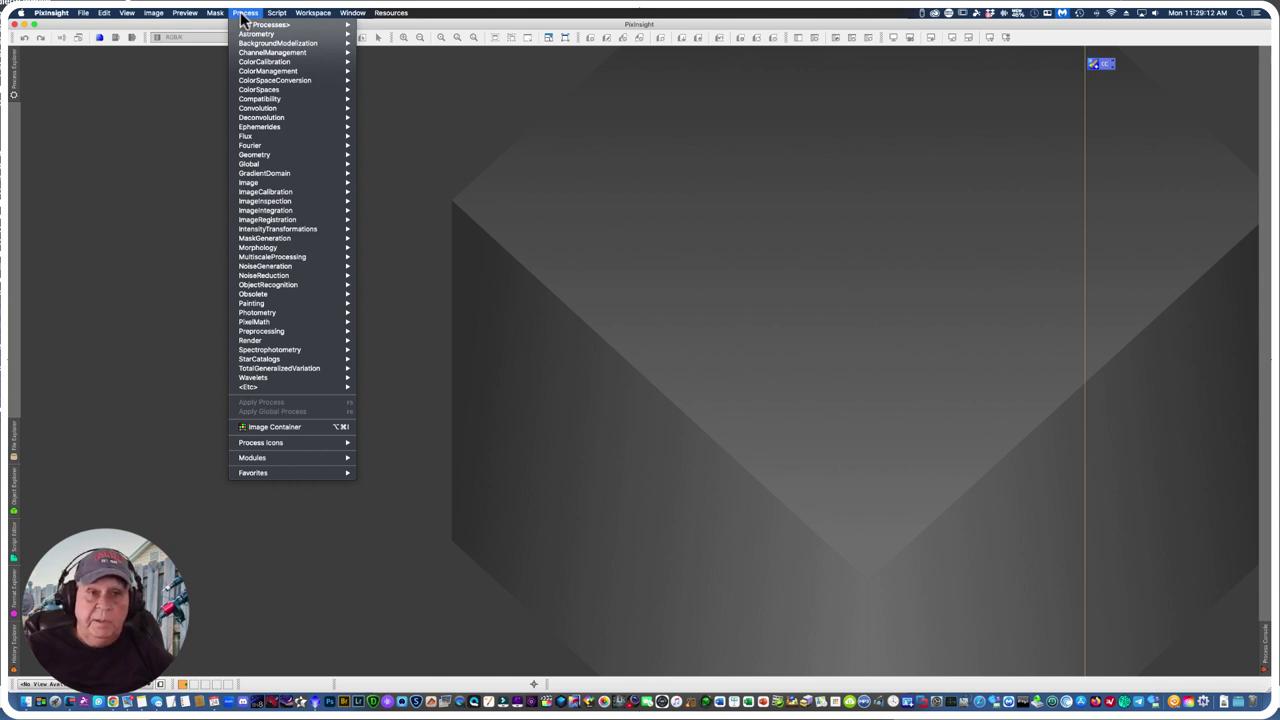
pyautogui.moveTo(258, 25)
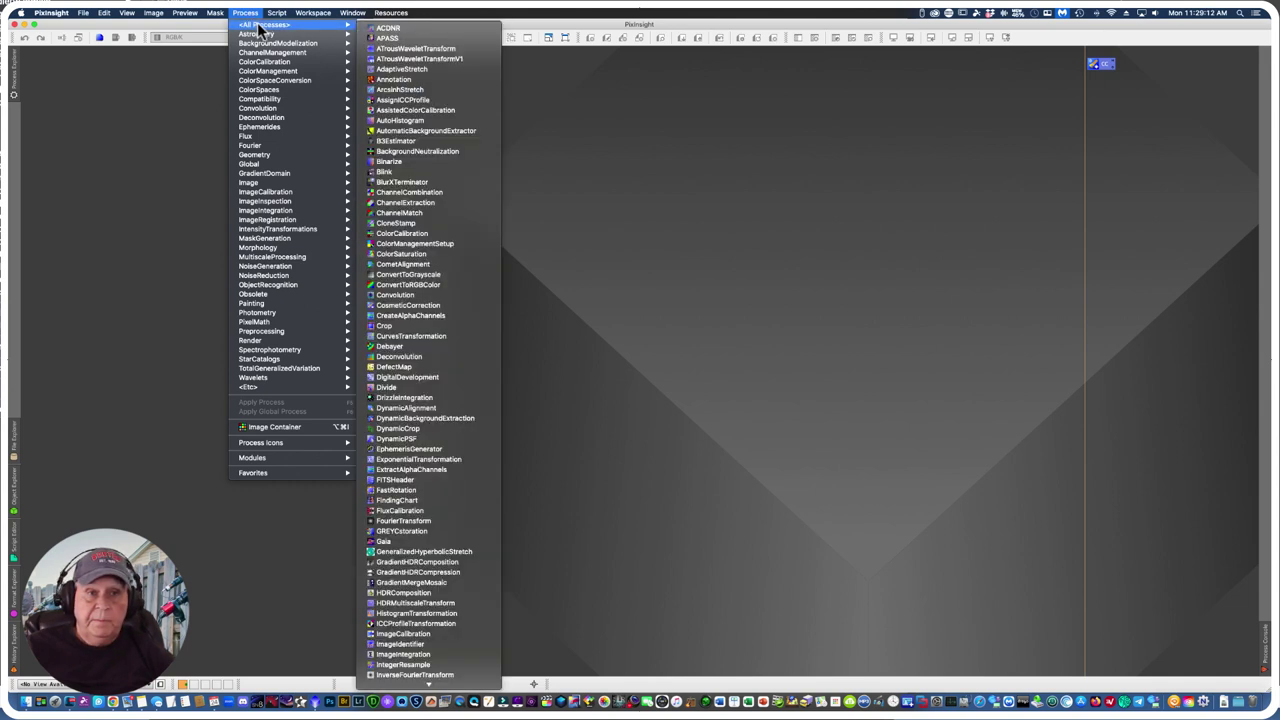
pyautogui.click(398, 172)
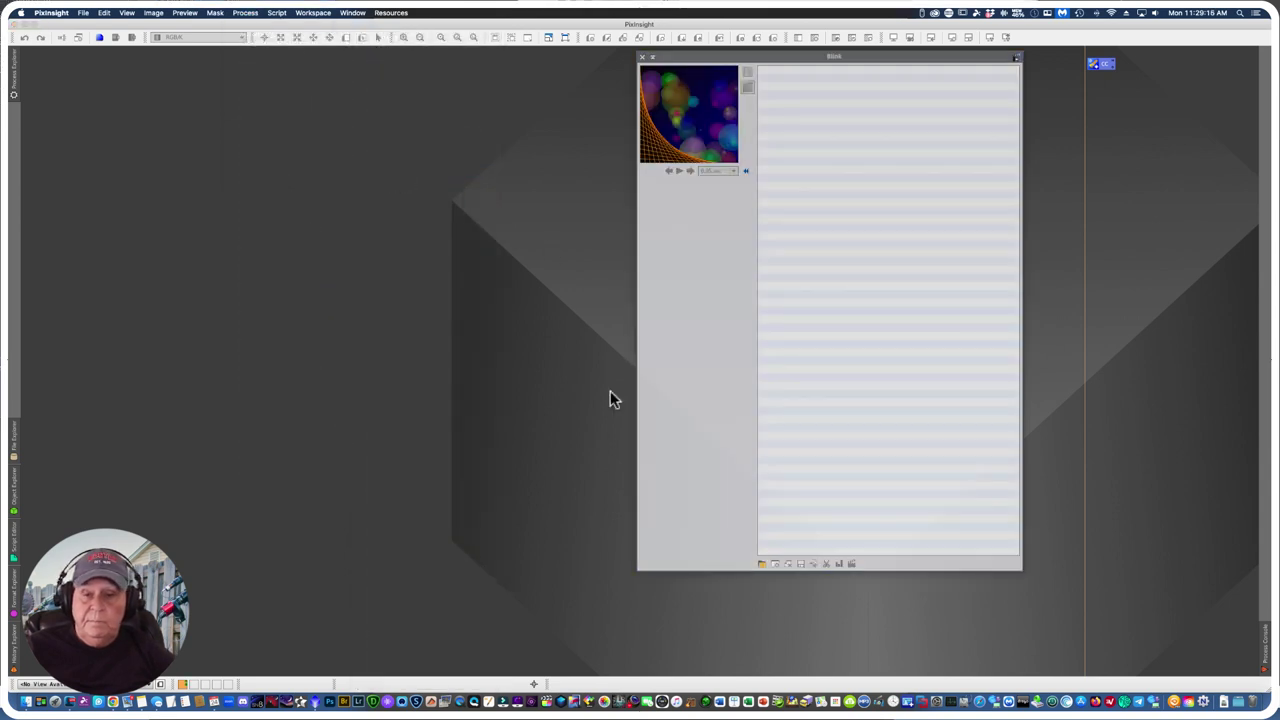
# Step: Load all 4-17-23 M101 Pinwheel light frames from the Light folder into Blink, leaving out the file prefixed BAD
pyautogui.click(761, 563)
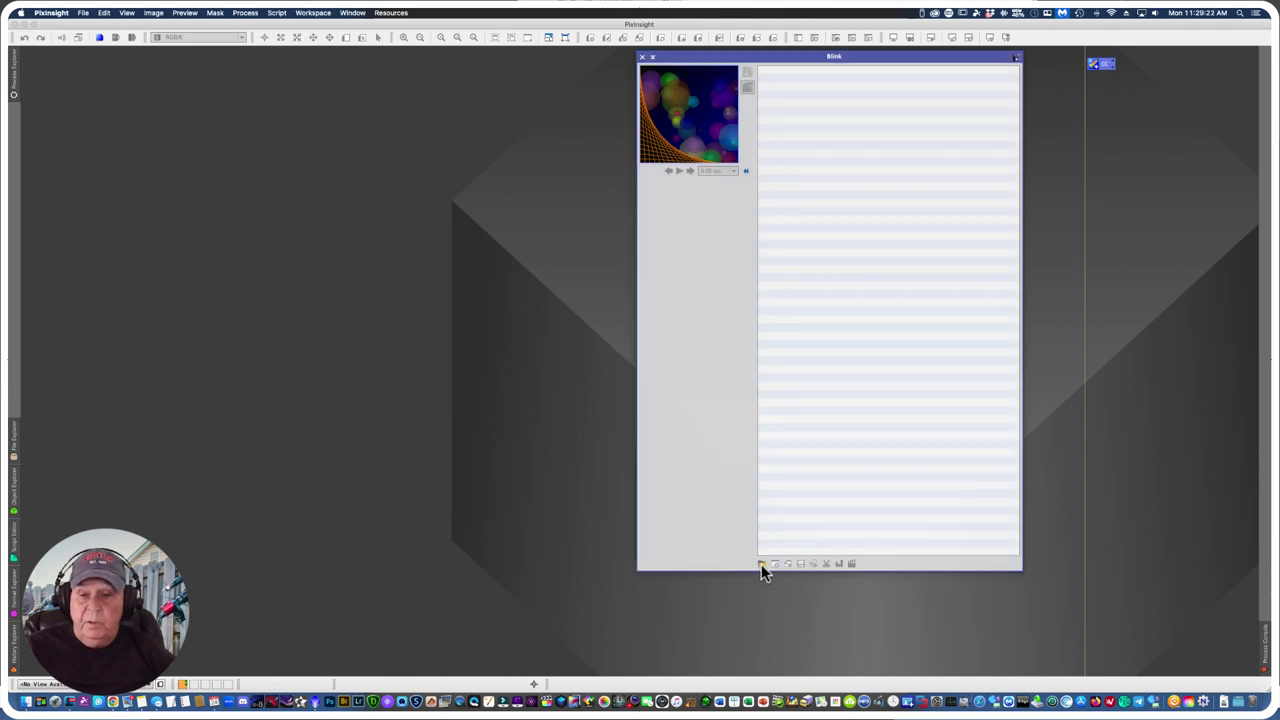
pyautogui.click(761, 564)
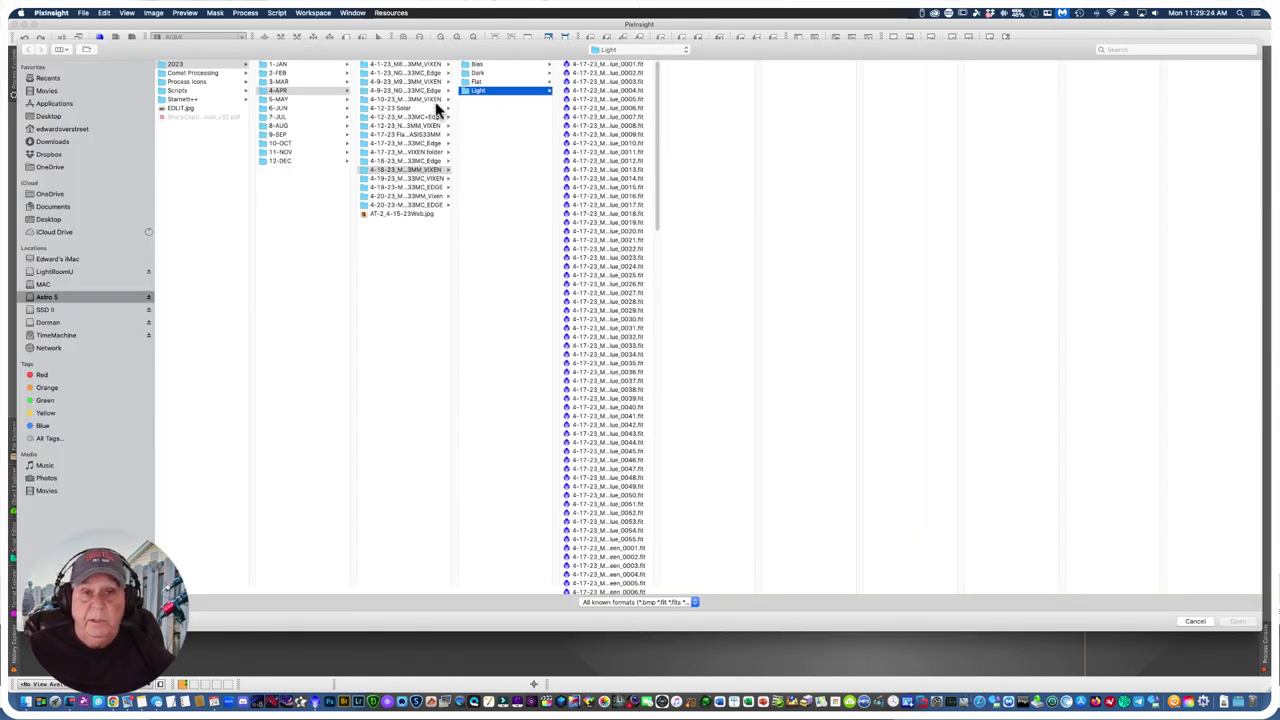
pyautogui.click(592, 66)
pyautogui.moveTo(657, 77); pyautogui.dragTo(650, 480)
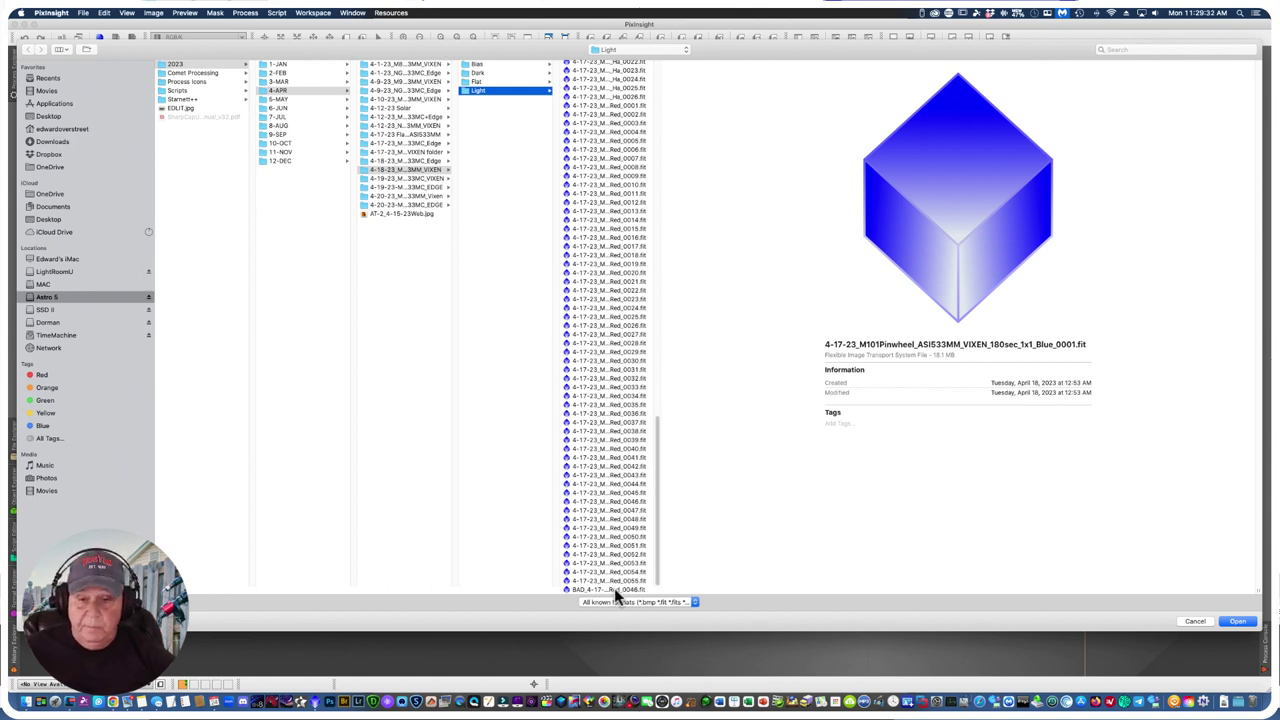
pyautogui.keyDown('shift'); pyautogui.click(609, 588); pyautogui.keyUp('shift')
pyautogui.keyDown('super'); pyautogui.click(609, 589); pyautogui.keyUp('super')
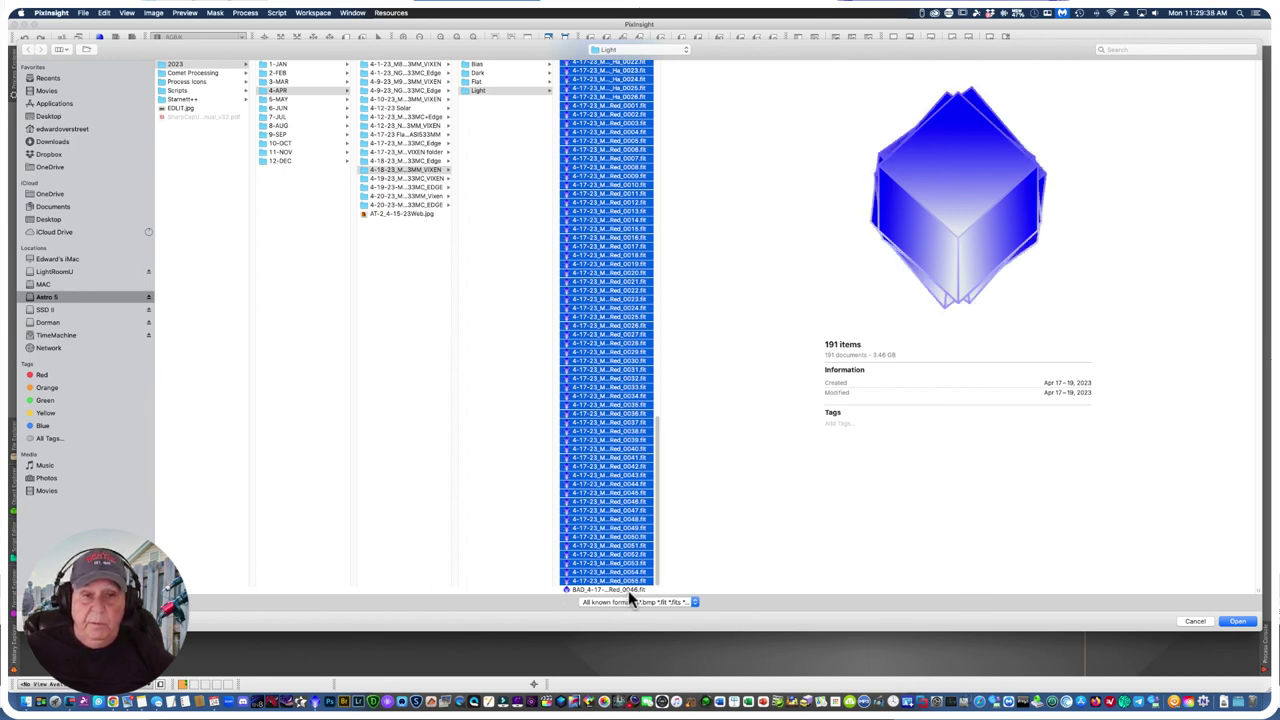
pyautogui.click(1237, 621)
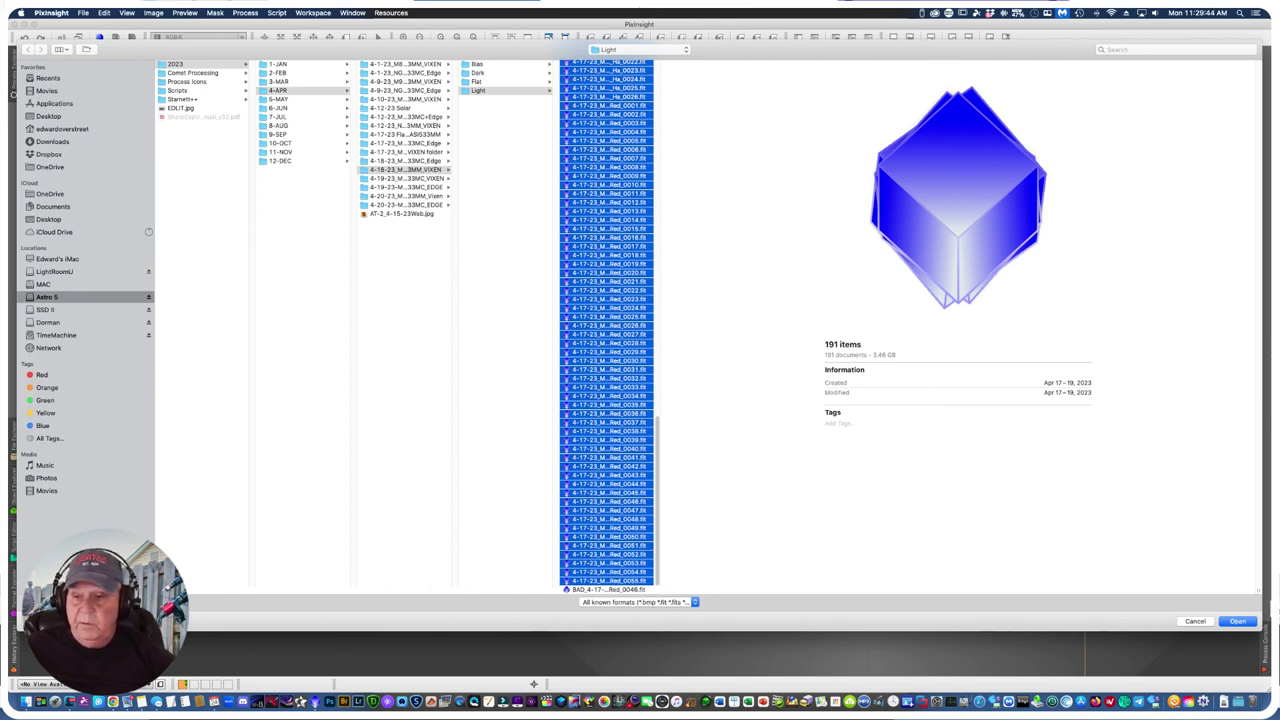
pyautogui.click(1238, 622)
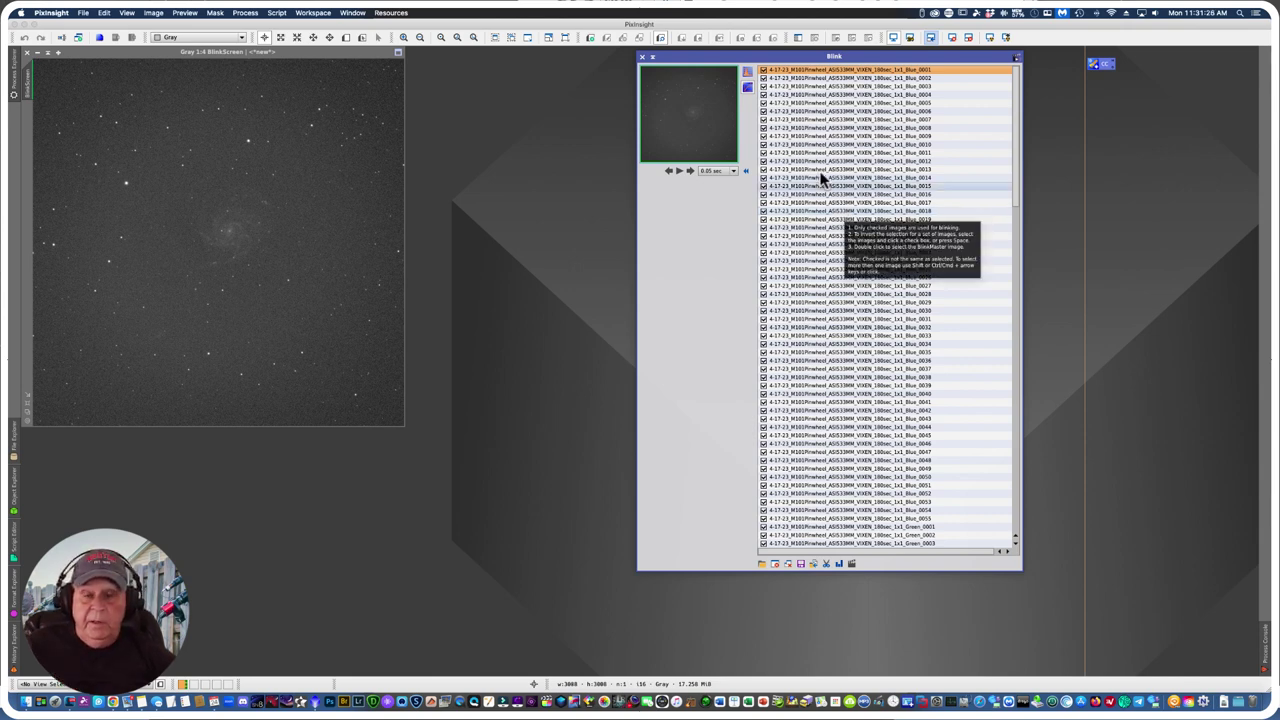
# Step: Enlarge the BlinkScreen image to 1:3 and play the frame animation into the green frames, pausing it there
pyautogui.click(748, 78)
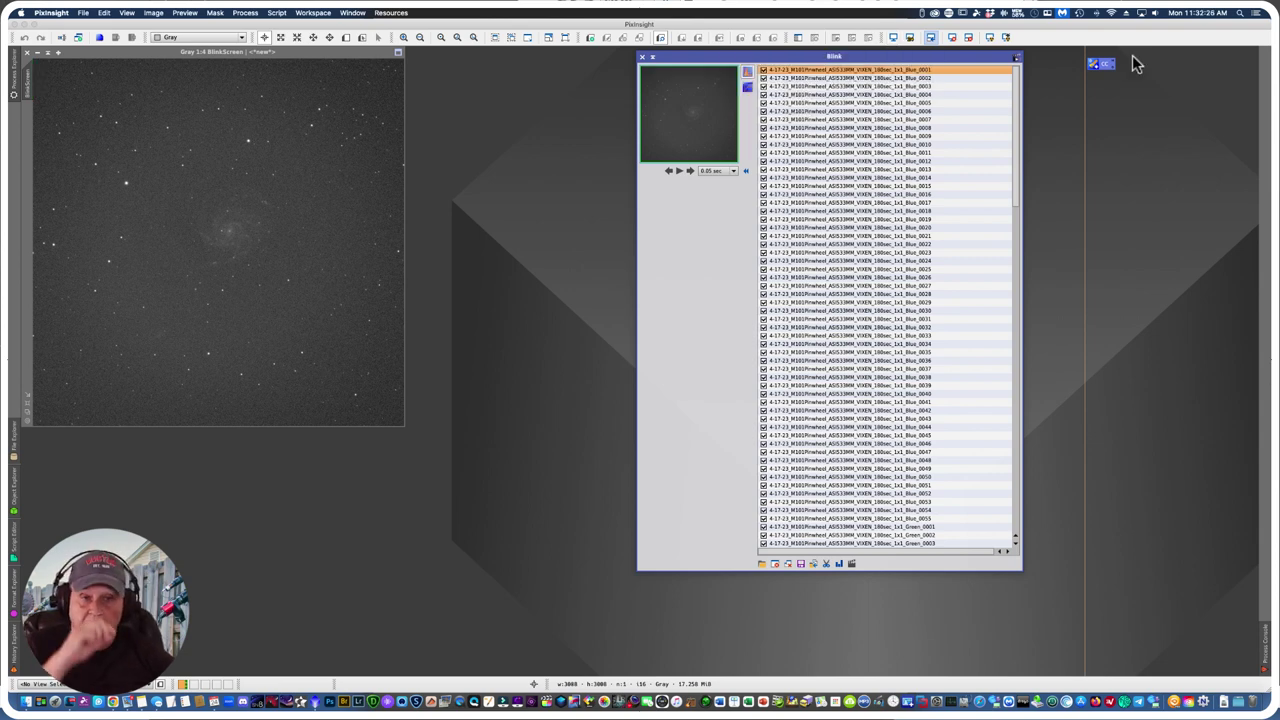
pyautogui.click(28, 410)
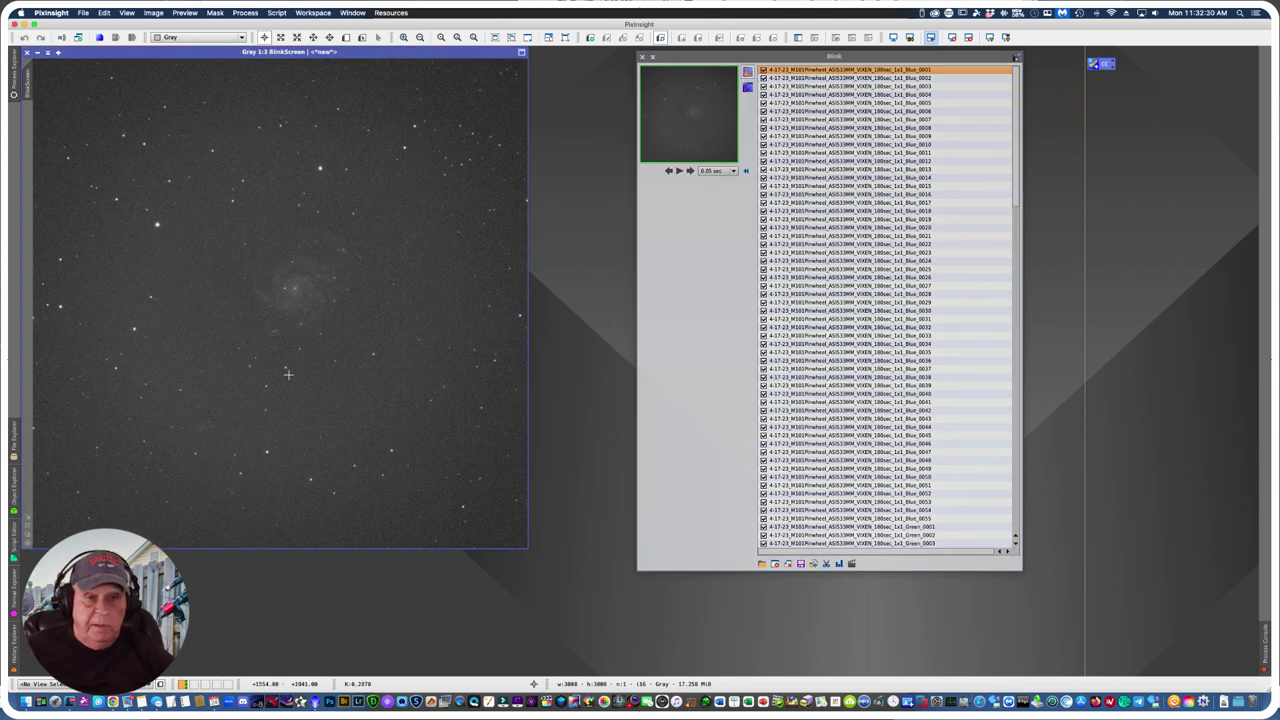
pyautogui.click(679, 174)
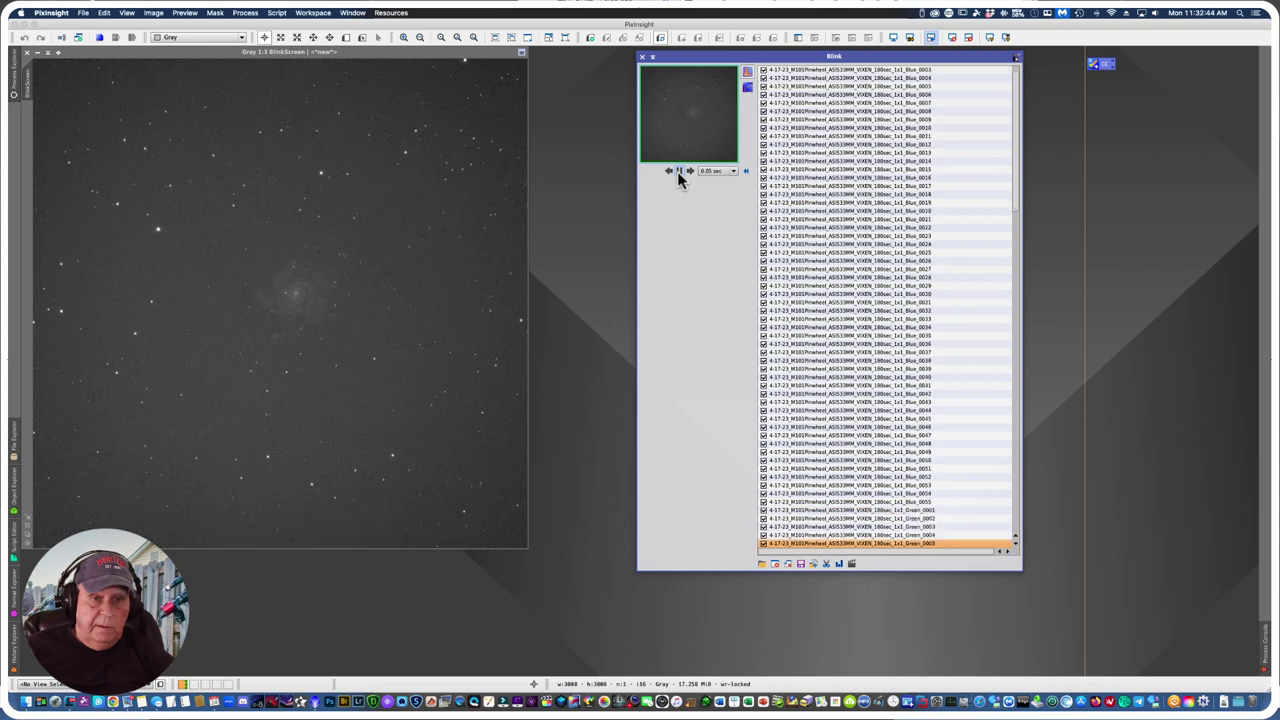
pyautogui.click(679, 176)
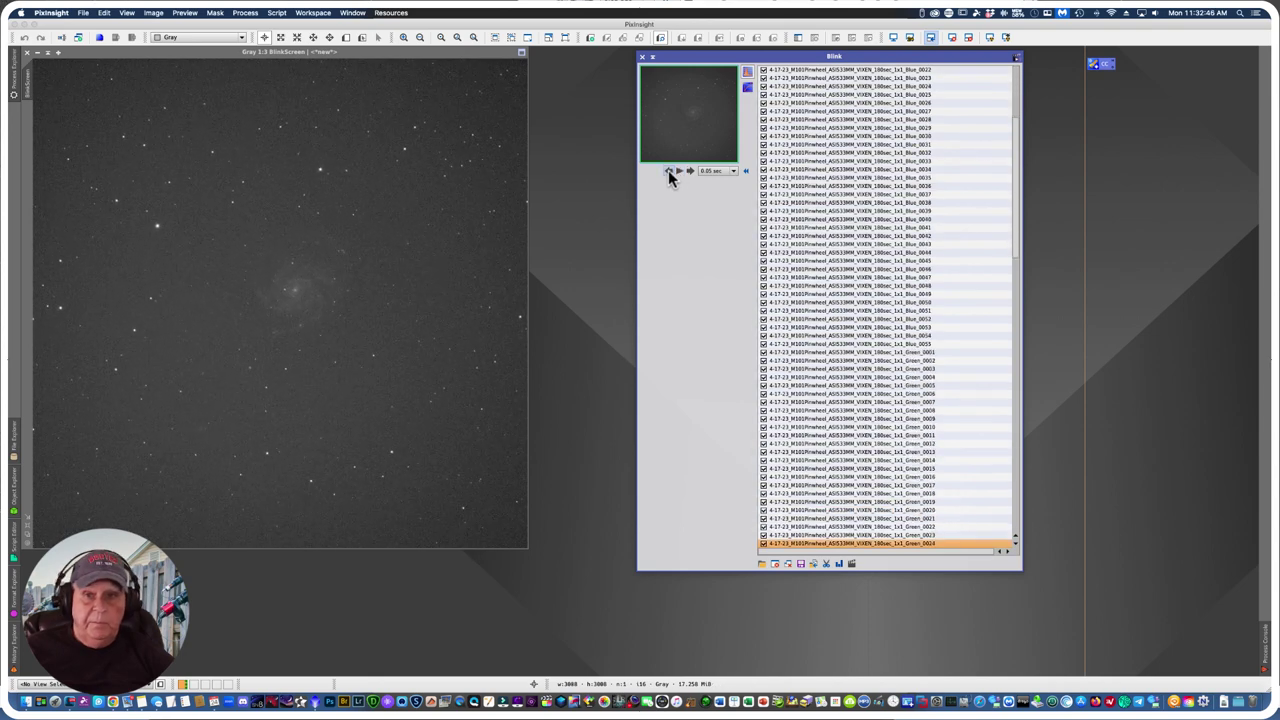
# Step: Locate the satellite-trailed frame Green_0012 by stepping through the green frames and remove it from the Blink list
pyautogui.click(668, 172)
pyautogui.click(668, 172)
pyautogui.click(668, 172)
pyautogui.click(668, 172)
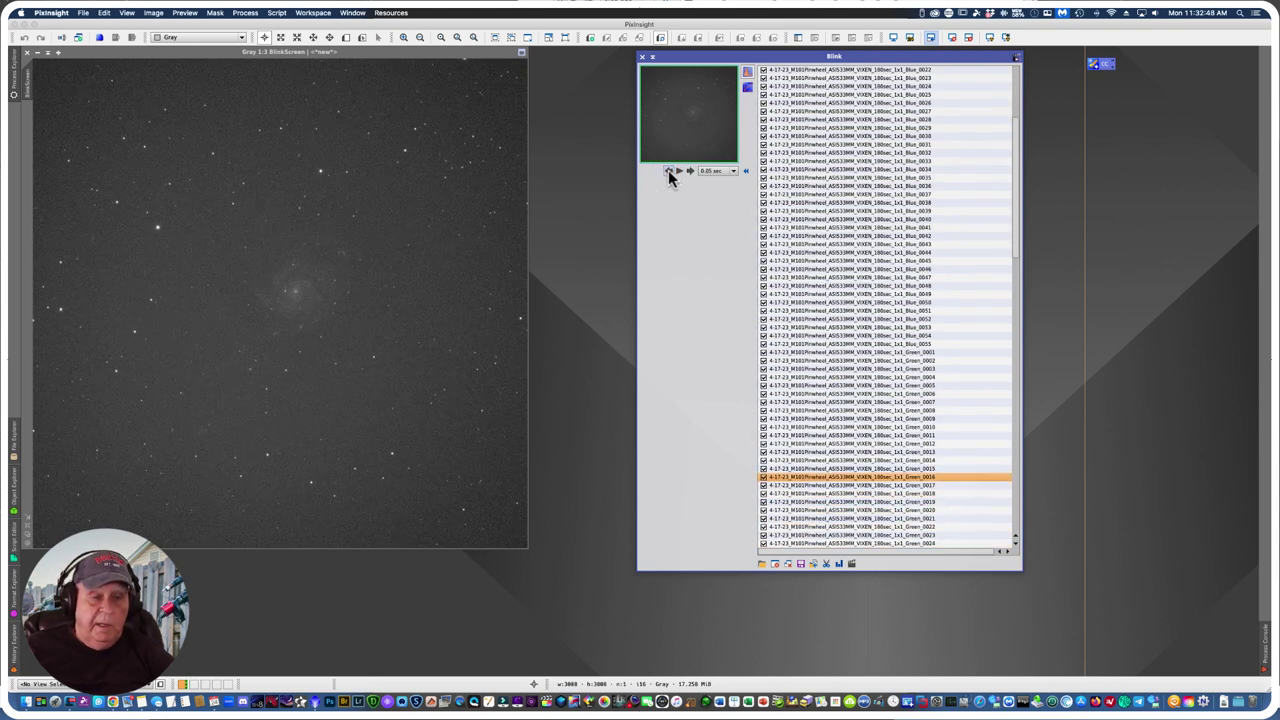
pyautogui.click(668, 172)
pyautogui.click(668, 172)
pyautogui.click(668, 172)
pyautogui.click(668, 172)
pyautogui.click(668, 172)
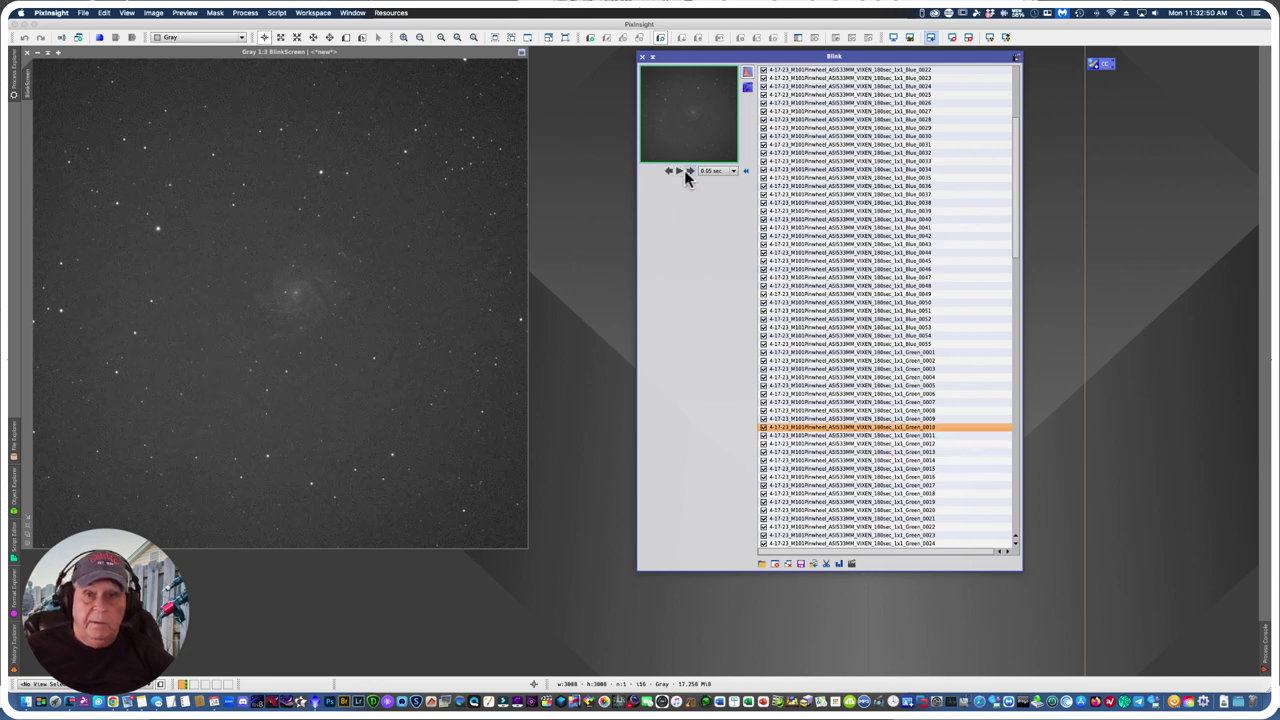
pyautogui.click(689, 172)
pyautogui.click(689, 172)
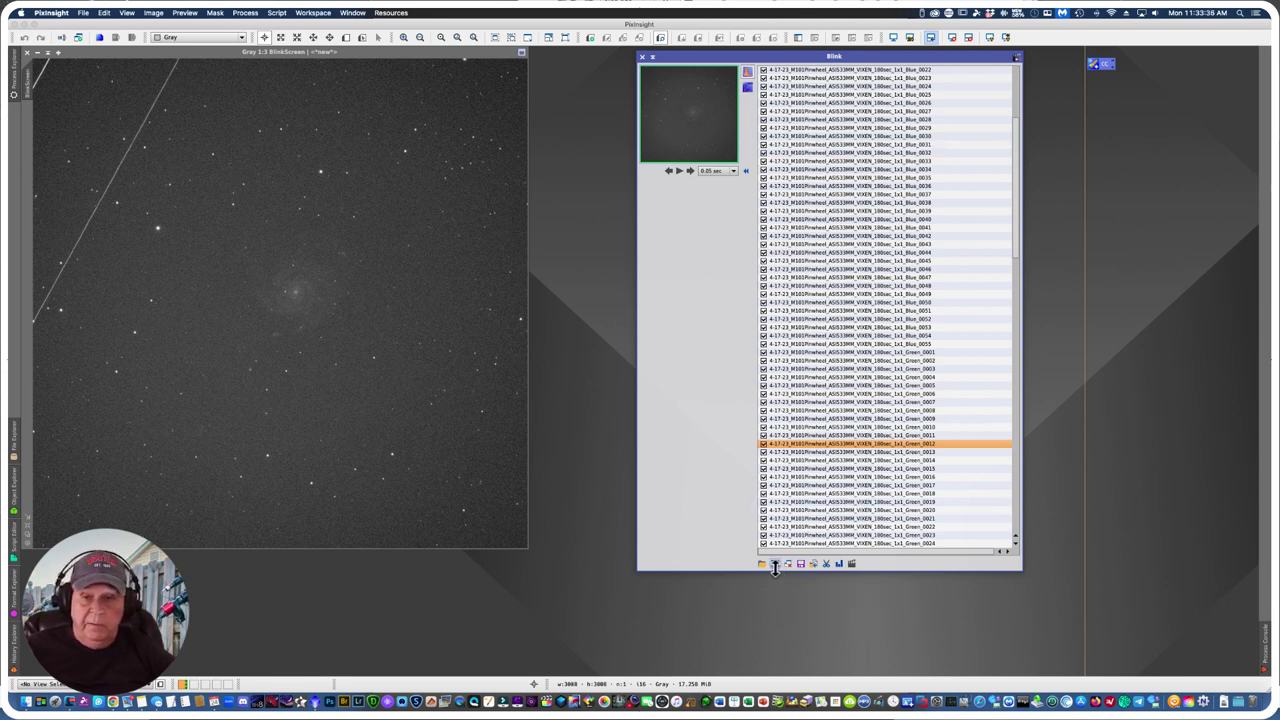
pyautogui.click(774, 564)
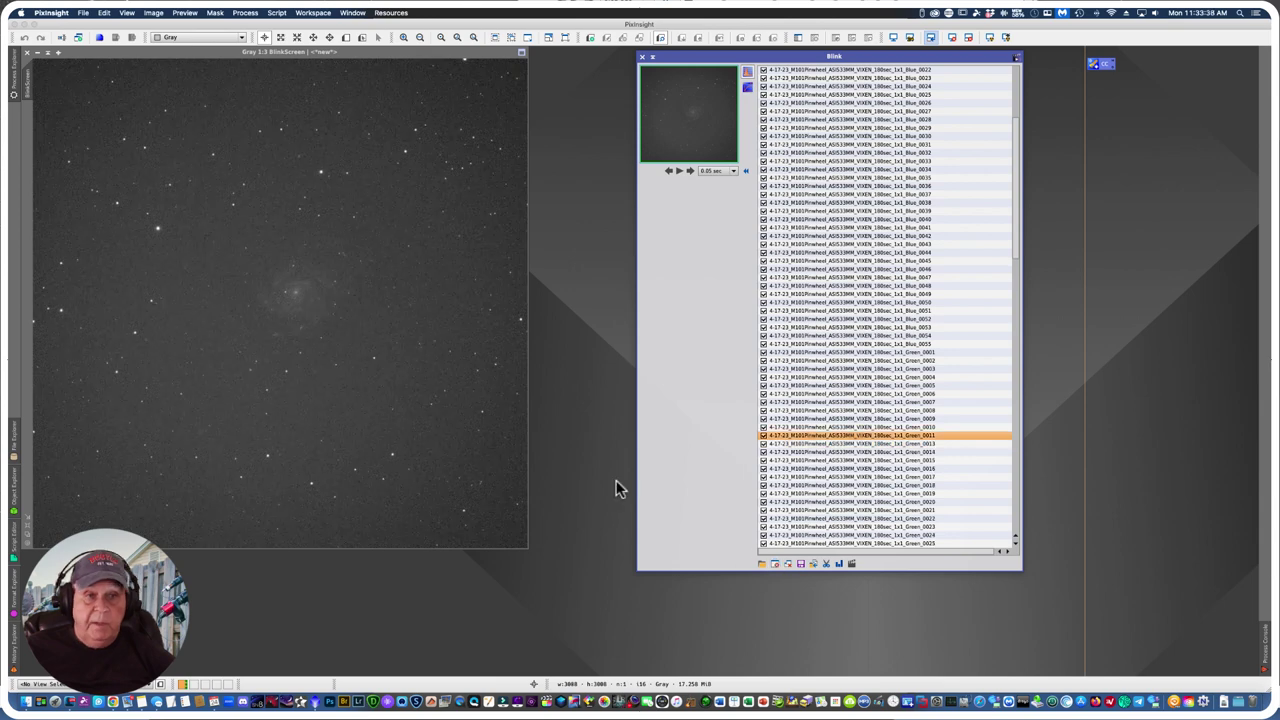
# Step: Replay the frame animation and step back and forth through frames Blue_0050 to Blue_0030, checking them for defects
pyautogui.click(679, 171)
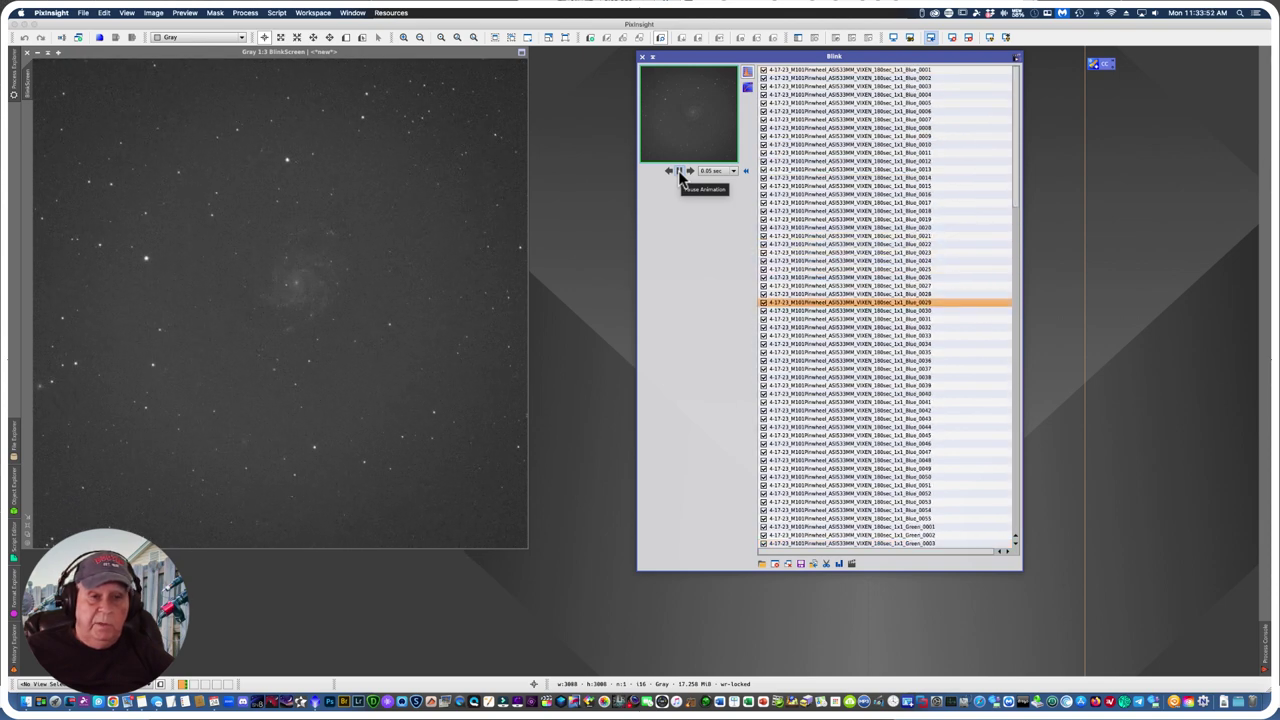
pyautogui.click(679, 172)
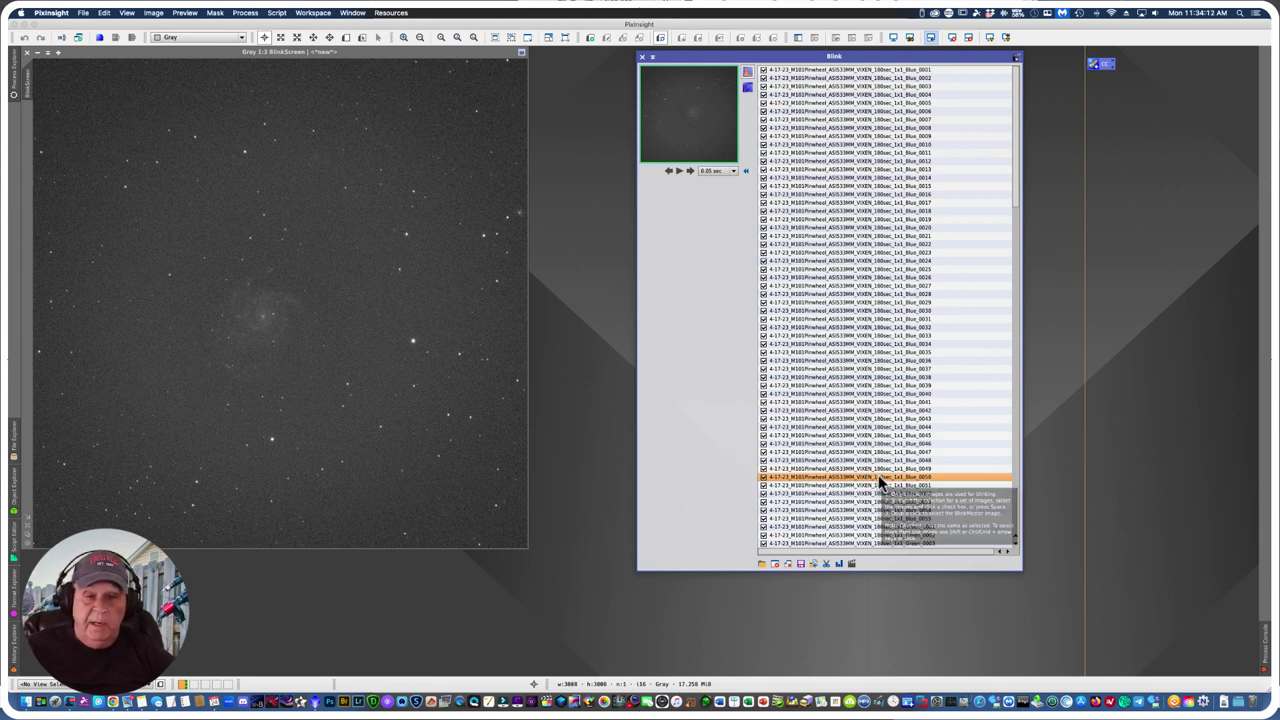
pyautogui.click(668, 171)
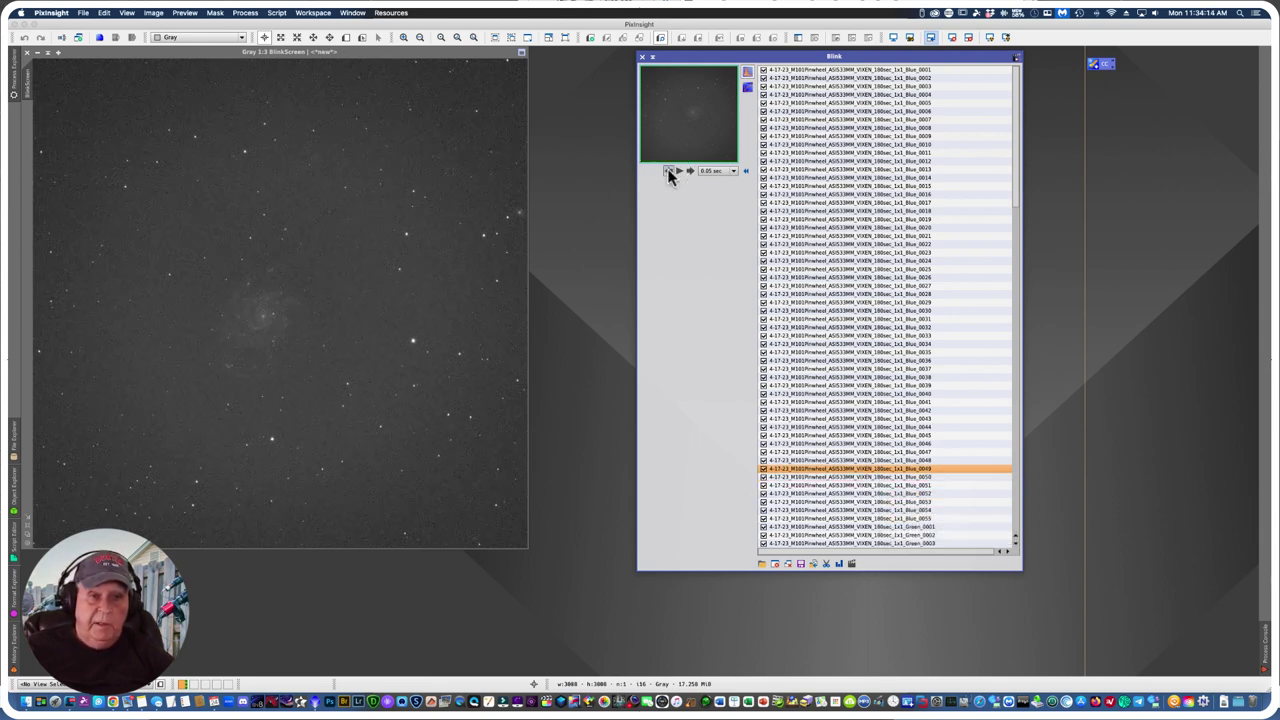
pyautogui.click(668, 171)
pyautogui.click(668, 171)
pyautogui.click(668, 171)
pyautogui.click(668, 171)
pyautogui.click(668, 171)
pyautogui.click(668, 171)
pyautogui.click(668, 171)
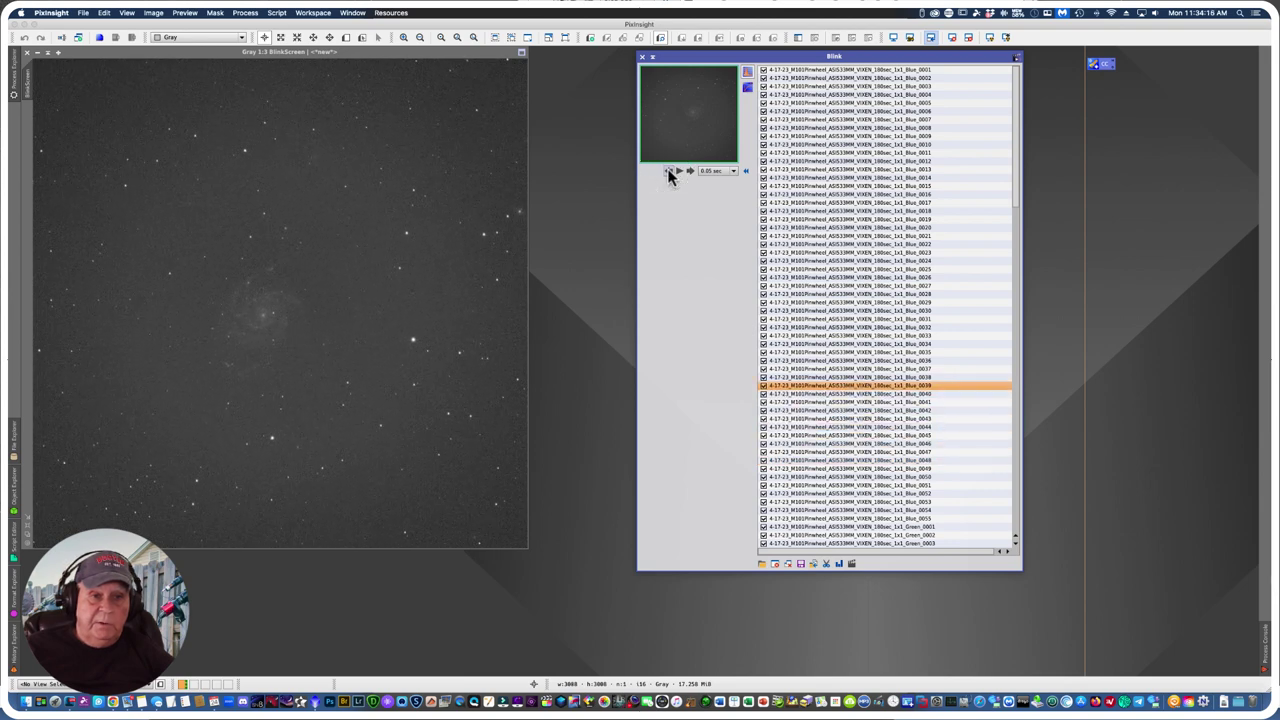
pyautogui.click(668, 171)
pyautogui.click(668, 171)
pyautogui.click(668, 171)
pyautogui.click(668, 171)
pyautogui.click(668, 171)
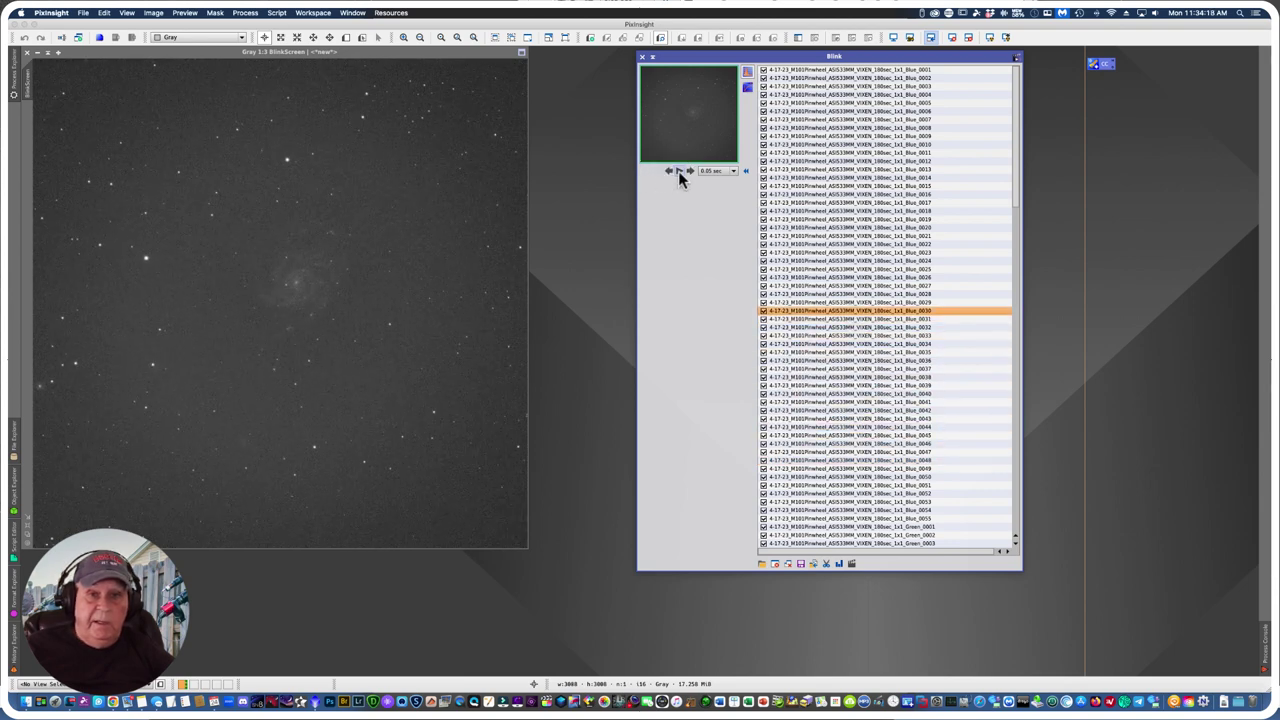
pyautogui.click(688, 170)
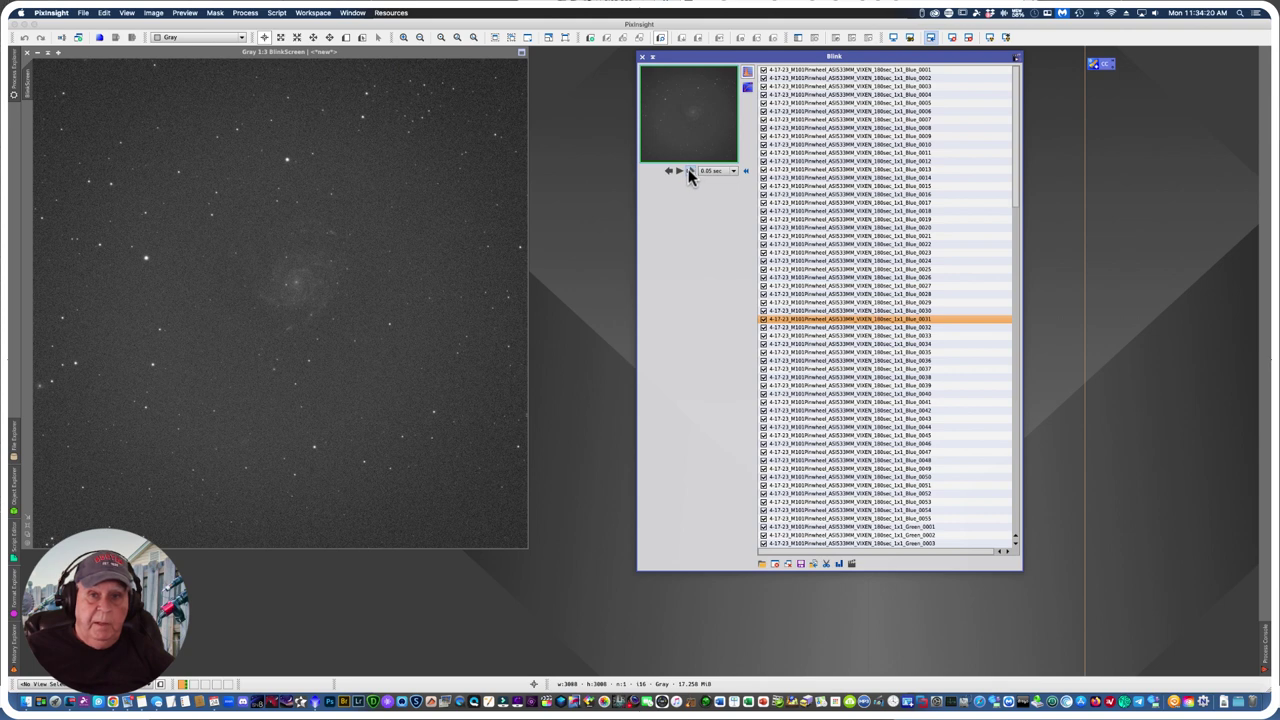
pyautogui.click(688, 170)
pyautogui.click(688, 170)
pyautogui.click(688, 170)
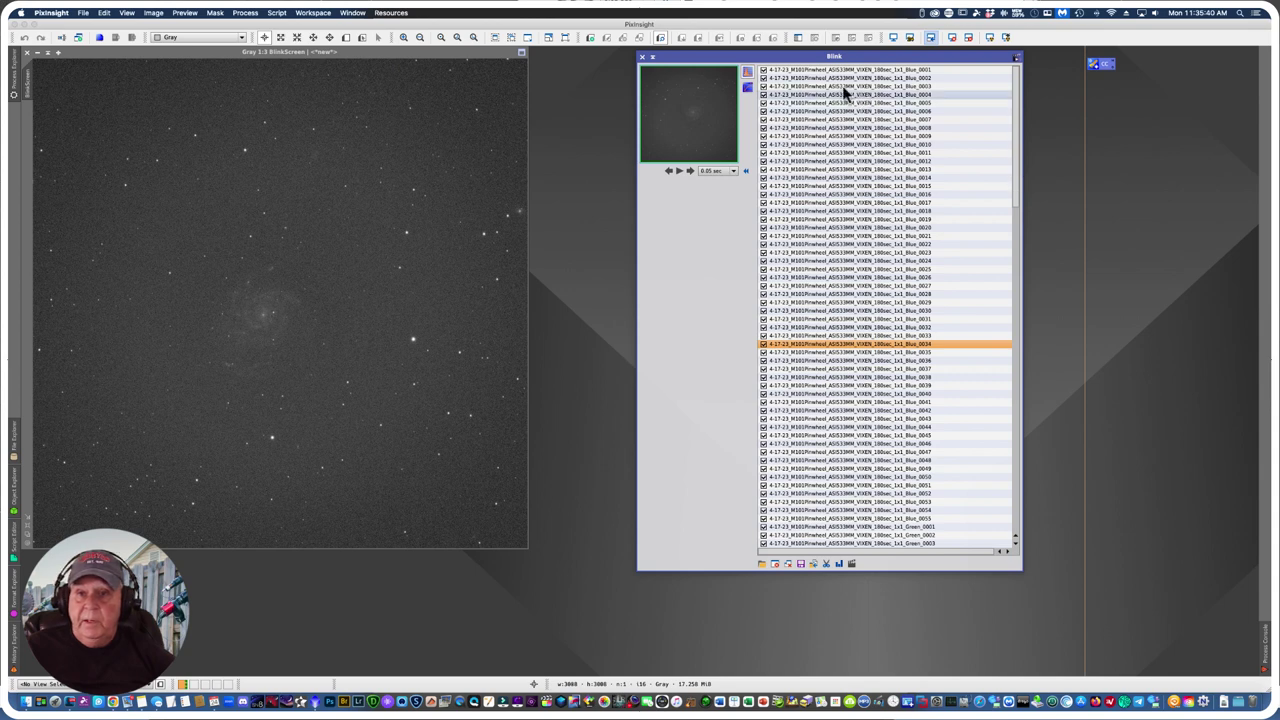
# Step: Show frame Blue_0001 at 1:1 and bring the bright star above the galaxy into view
pyautogui.click(818, 69)
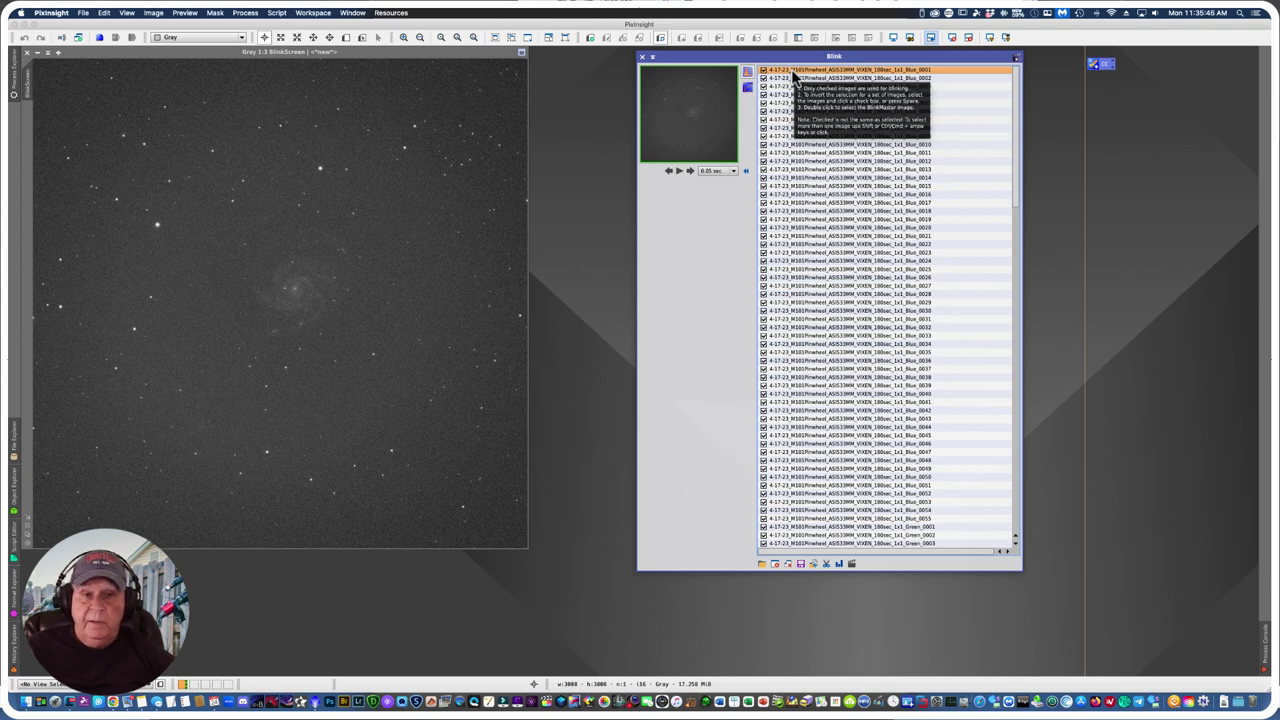
pyautogui.click(306, 293)
pyautogui.scroll(1, 306, 293)
pyautogui.scroll(1, 306, 293)
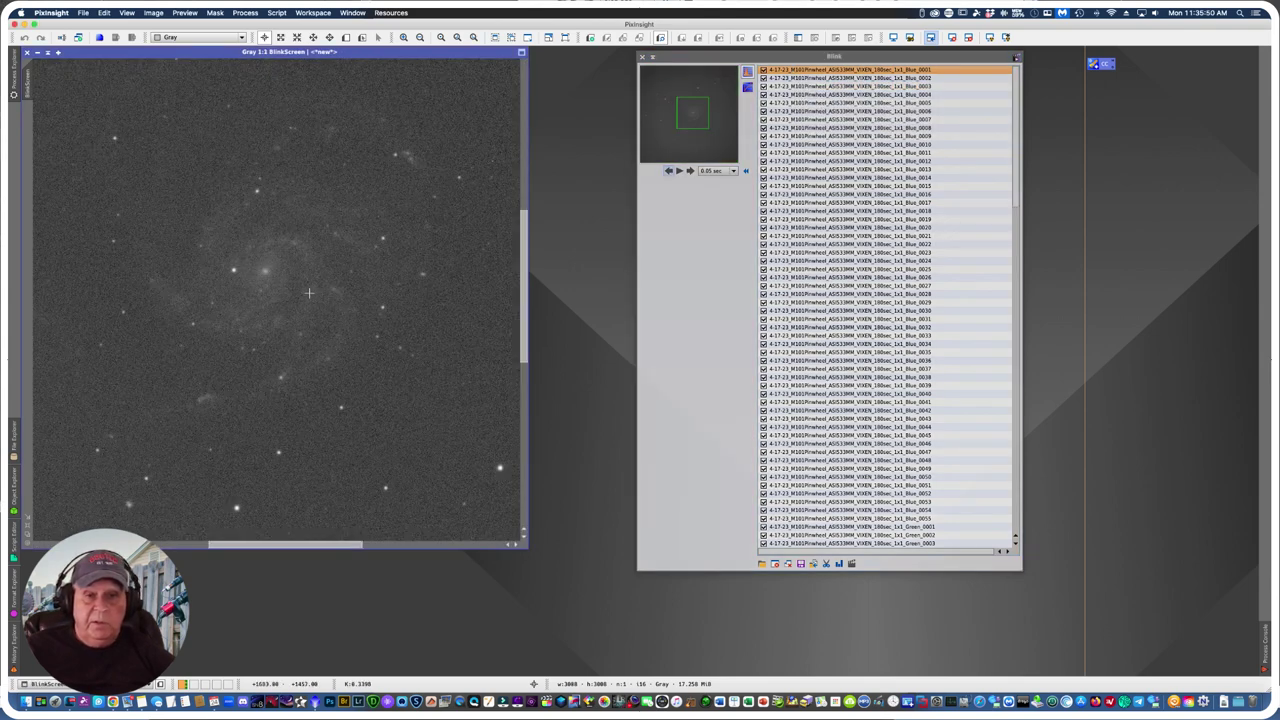
pyautogui.moveTo(526, 303); pyautogui.dragTo(520, 194)
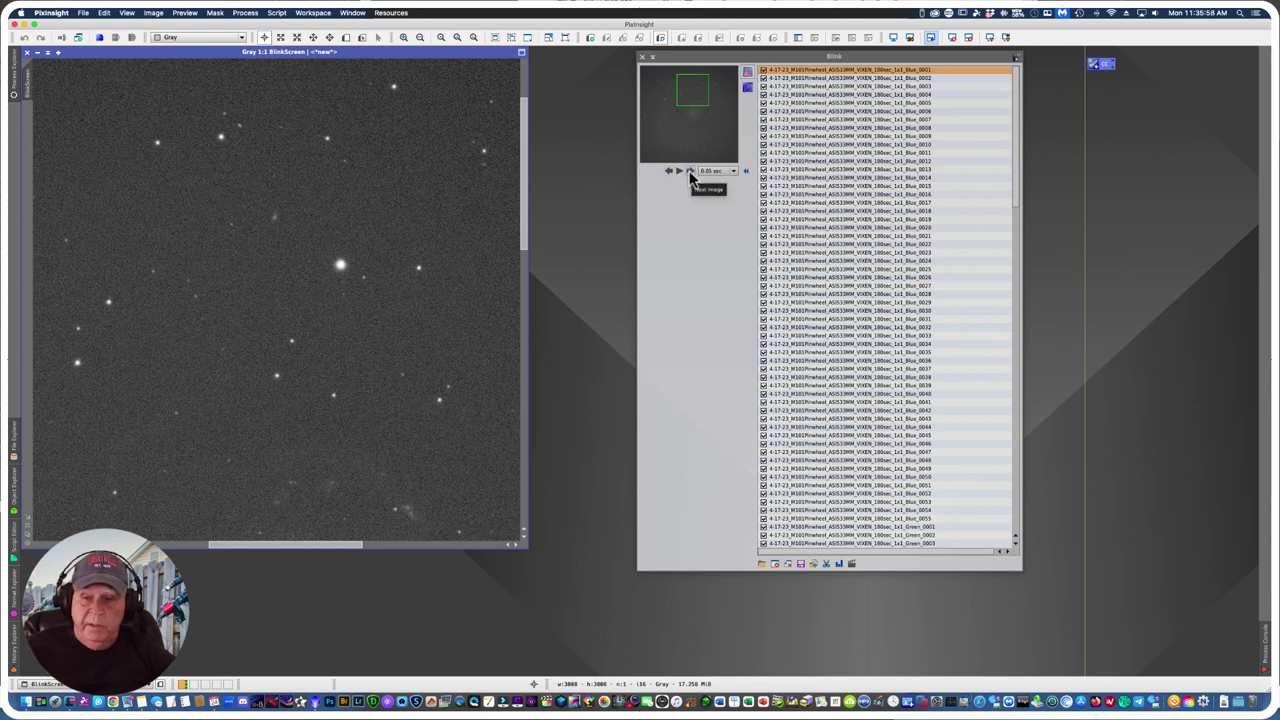
# Step: Step through the blue frames one by one from Blue_0001 to Blue_0023, examining the star shapes at 1:1
pyautogui.click(808, 72)
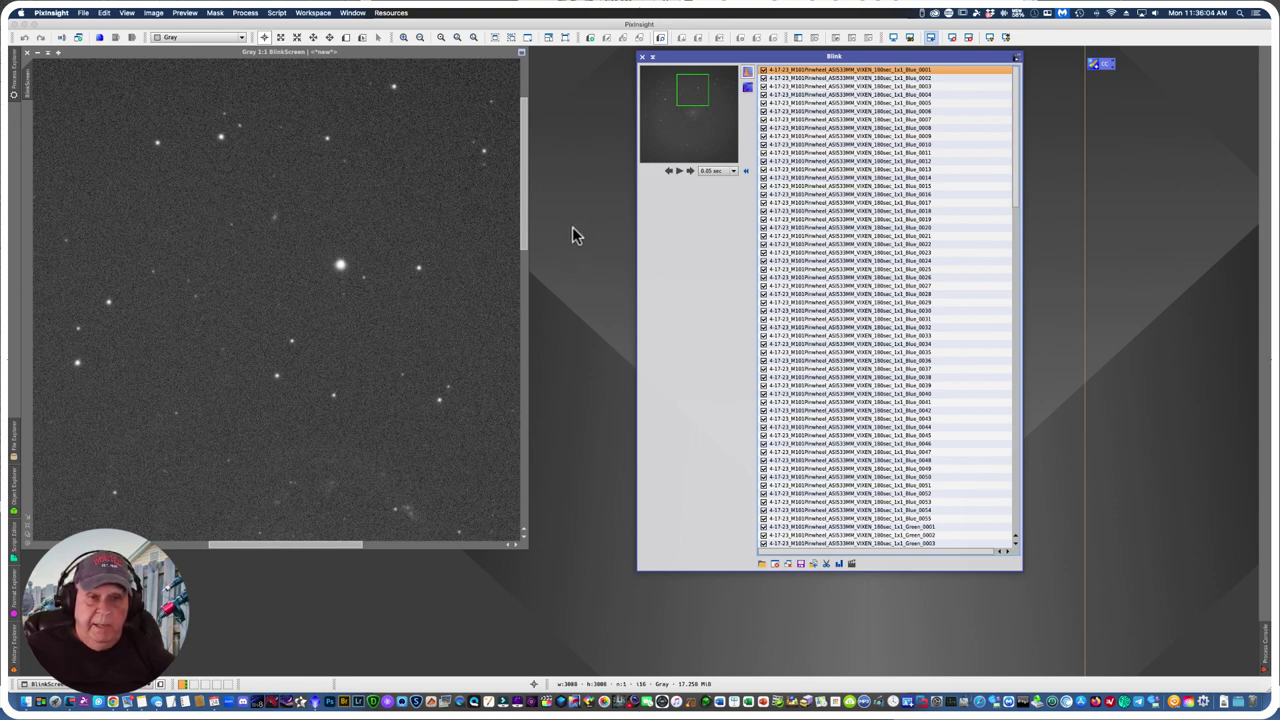
pyautogui.press('Down')
pyautogui.press('Down')
pyautogui.press('Down')
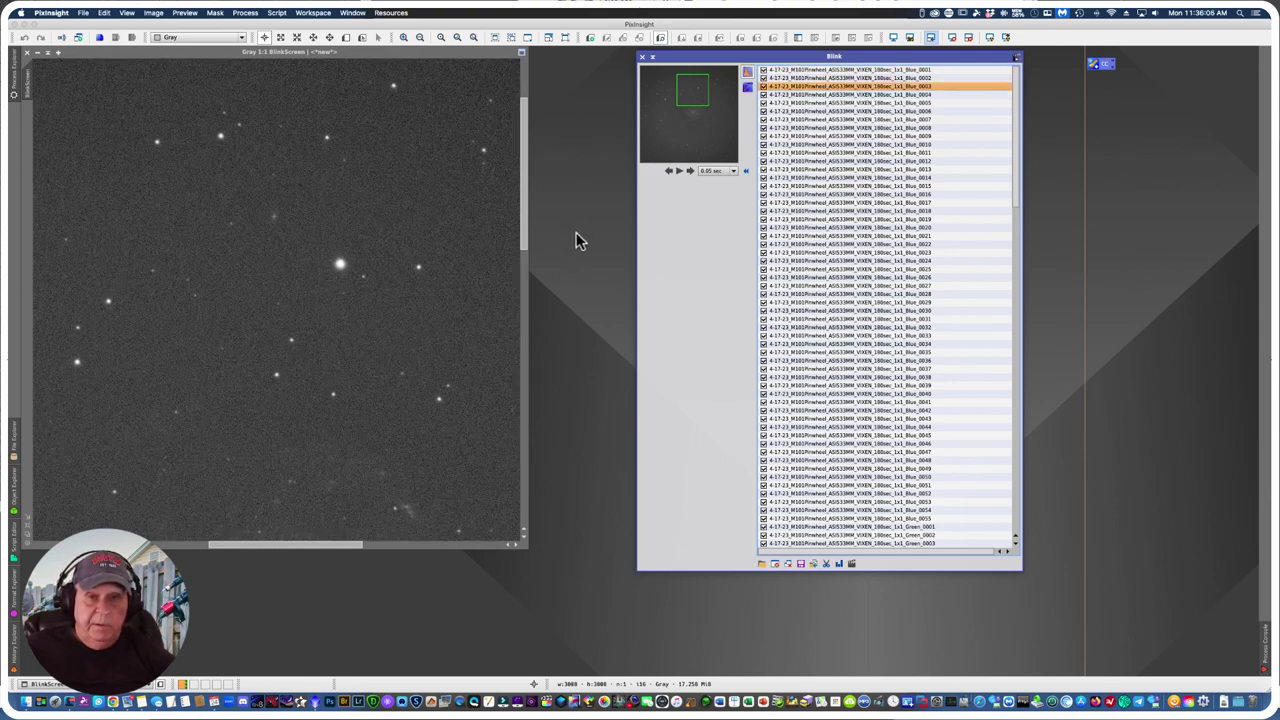
pyautogui.press('Down')
pyautogui.press('Down')
pyautogui.press('Down')
pyautogui.press('Down')
pyautogui.press('Down')
pyautogui.press('Down')
pyautogui.press('Down')
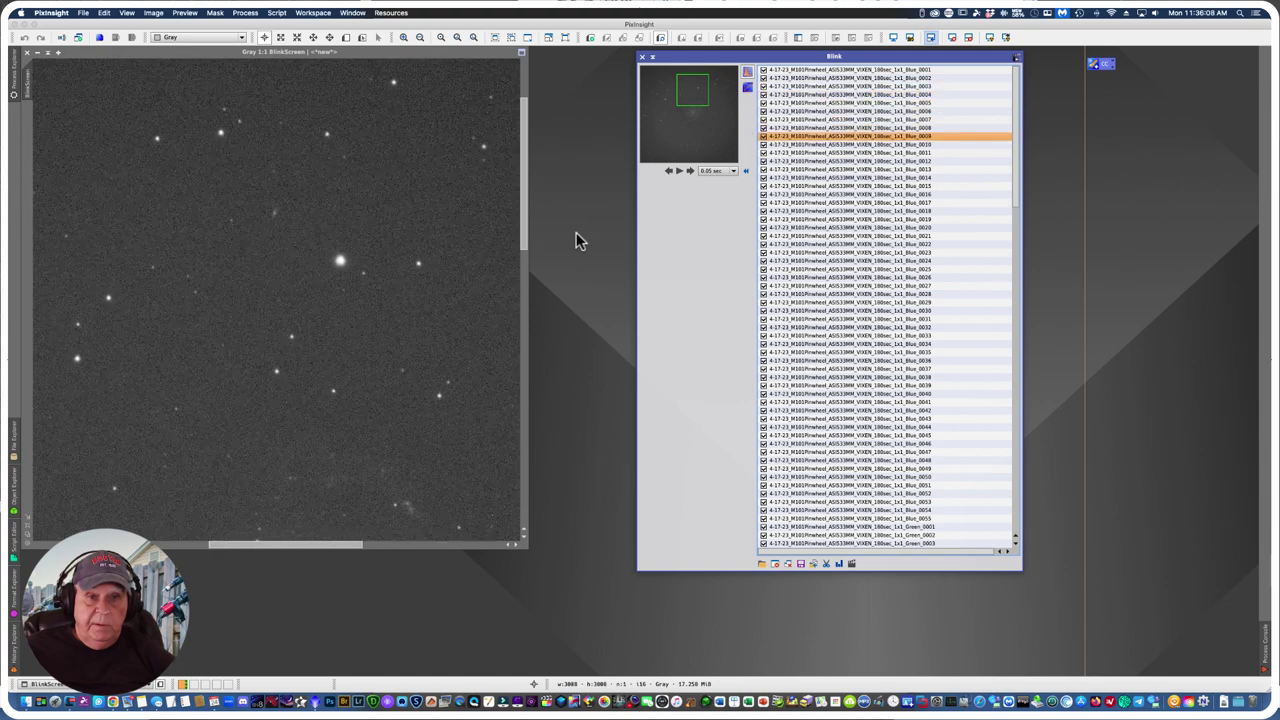
pyautogui.press('Down')
pyautogui.press('Down')
pyautogui.press('Down')
pyautogui.press('Down')
pyautogui.press('Down')
pyautogui.press('Down')
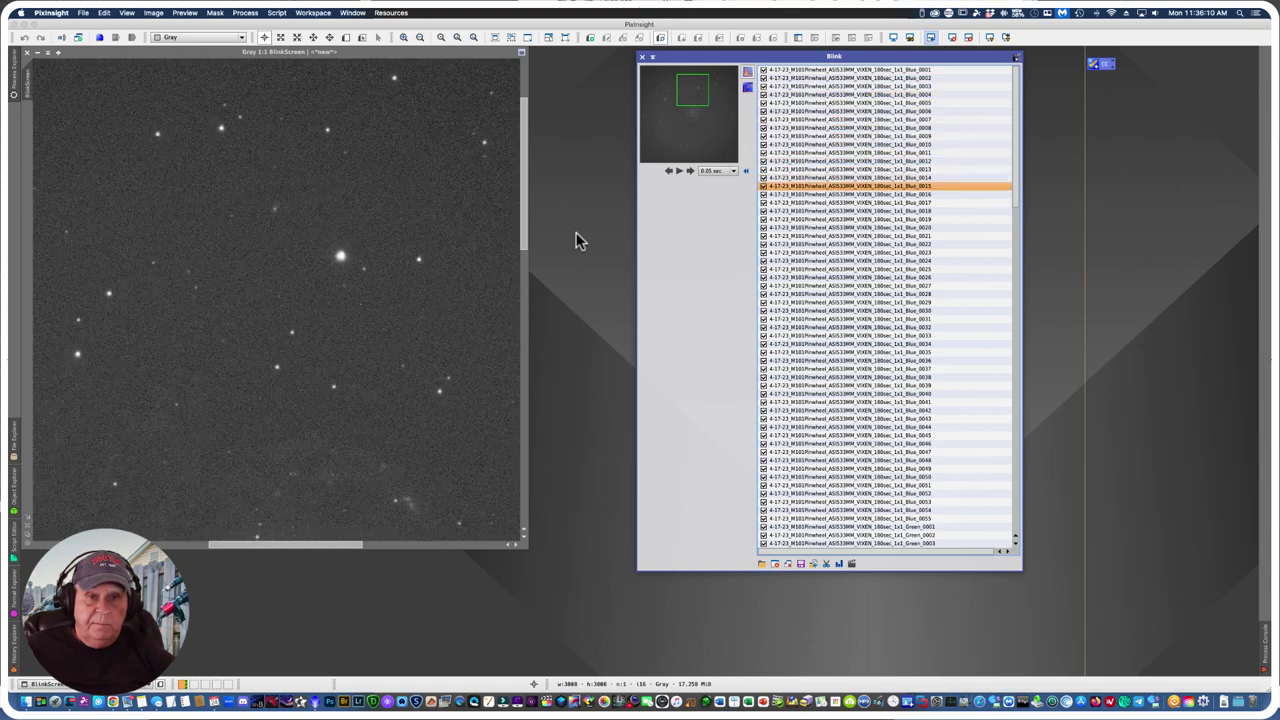
pyautogui.press('Down')
pyautogui.press('Down')
pyautogui.press('Down')
pyautogui.press('Down')
pyautogui.press('Down')
pyautogui.press('Down')
pyautogui.press('Down')
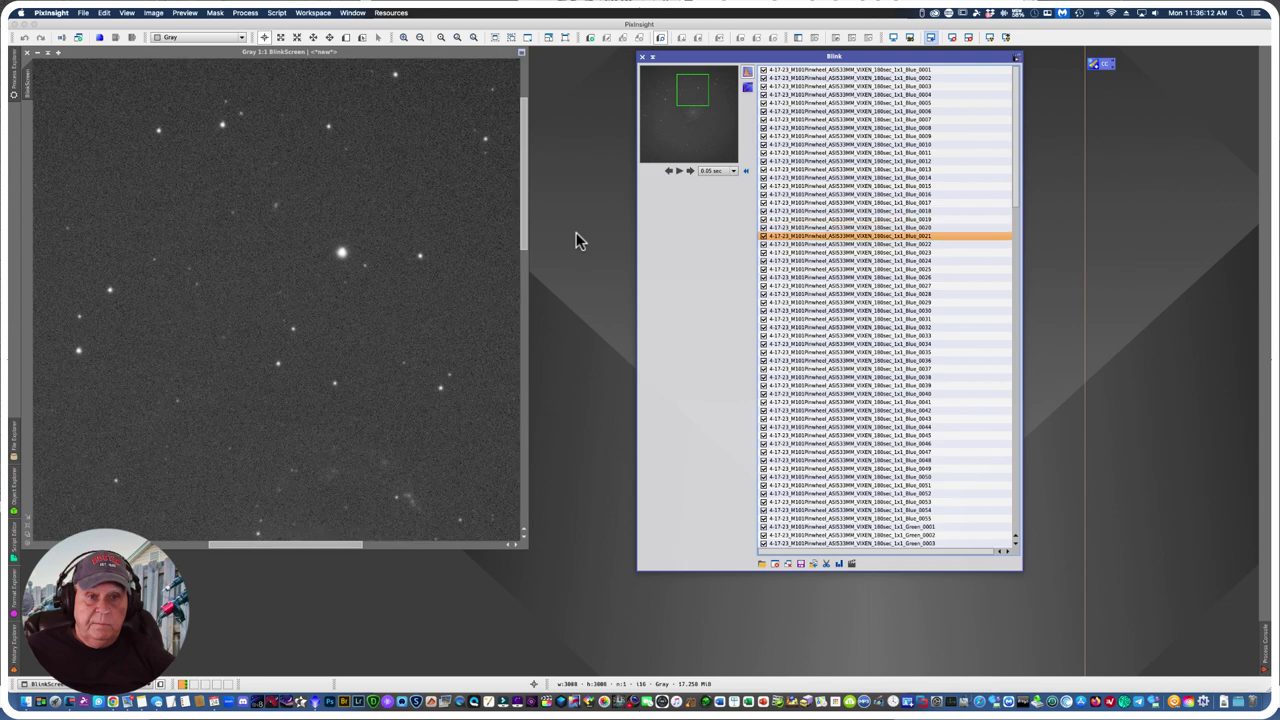
pyautogui.press('Down')
# Step: Flip back and forth between frames Blue_0023 and Blue_0024 to compare their star shapes and positions
pyautogui.press('Up')
pyautogui.press('Up')
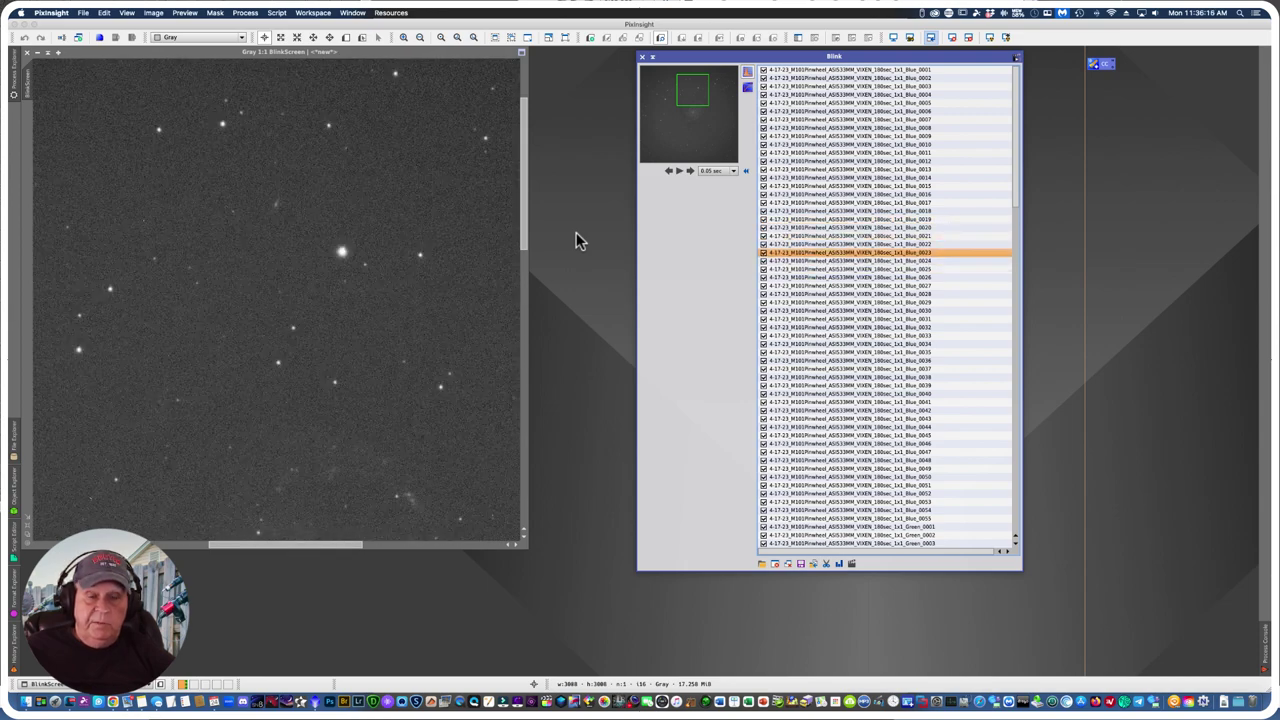
pyautogui.press('Down')
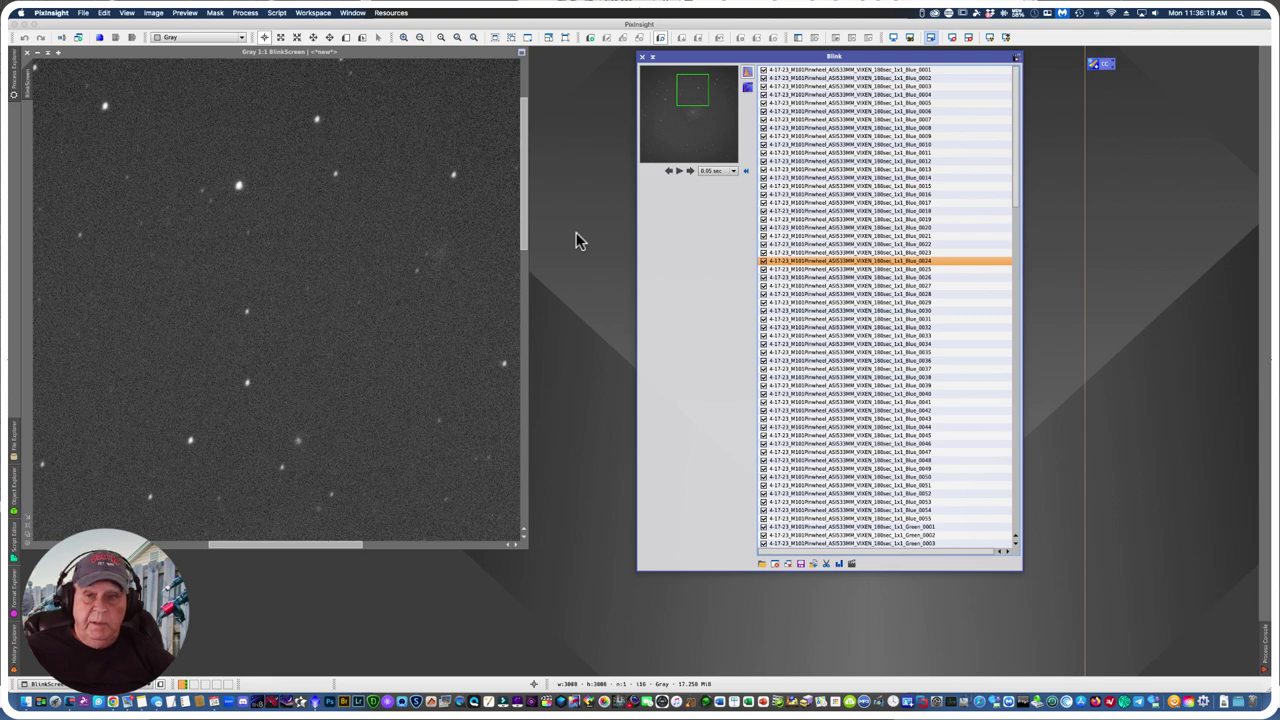
pyautogui.press('Up')
pyautogui.press('Down')
pyautogui.press('Down')
pyautogui.press('Down')
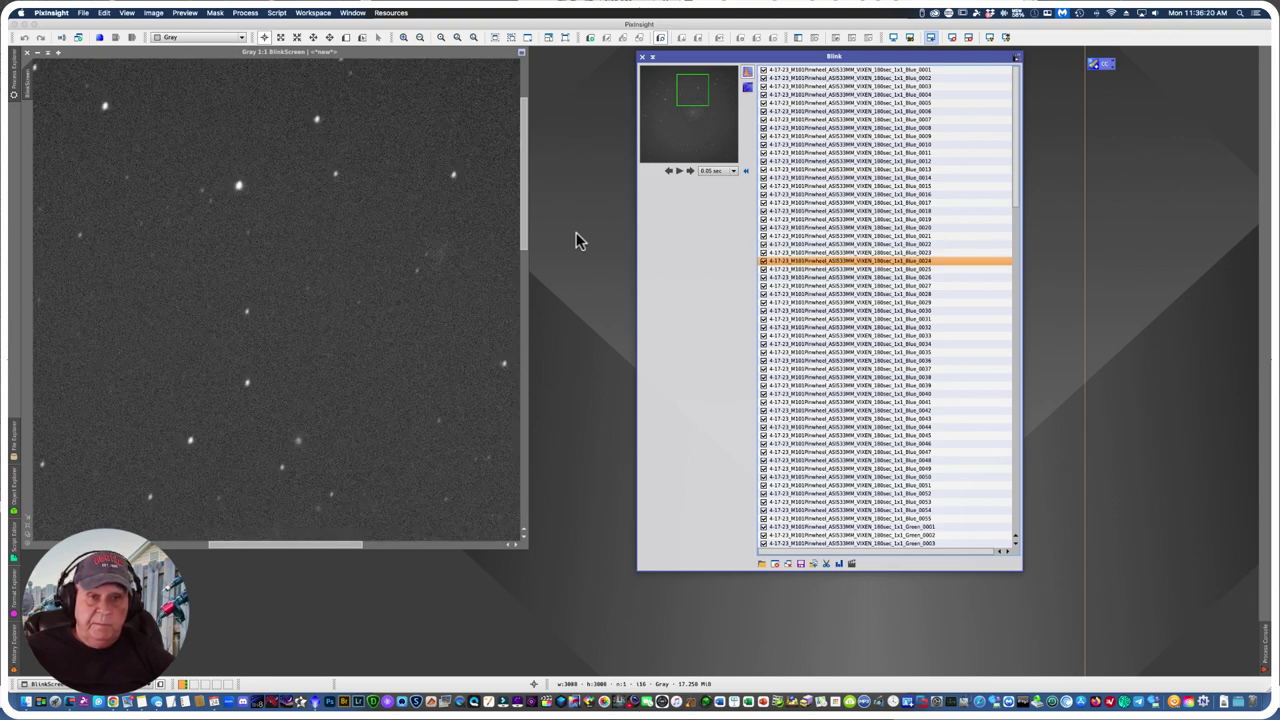
# Step: Step through the blue frames from Blue_0024 to Blue_0047, examining the star shapes and any trails at 1:1
pyautogui.press('Down')
pyautogui.press('Down')
pyautogui.press('Down')
pyautogui.press('Down')
pyautogui.press('Down')
pyautogui.press('Down')
pyautogui.press('Down')
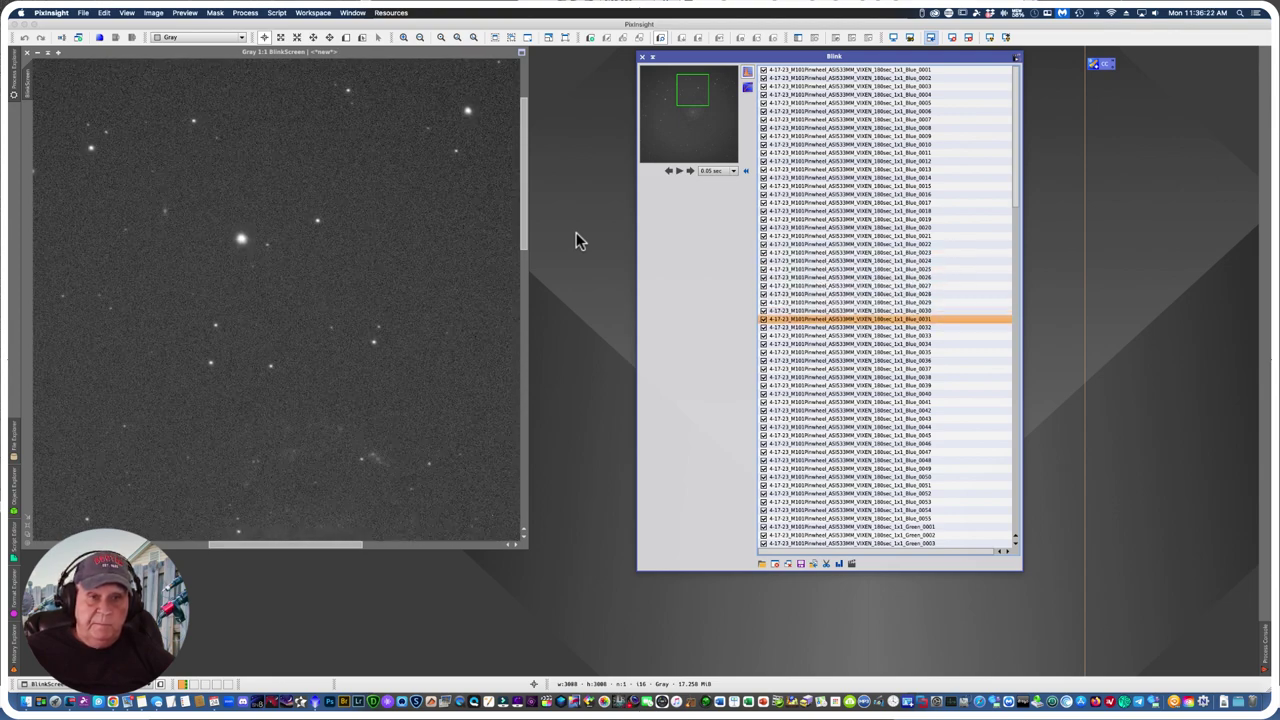
pyautogui.press('Down')
pyautogui.press('Down')
pyautogui.press('Down')
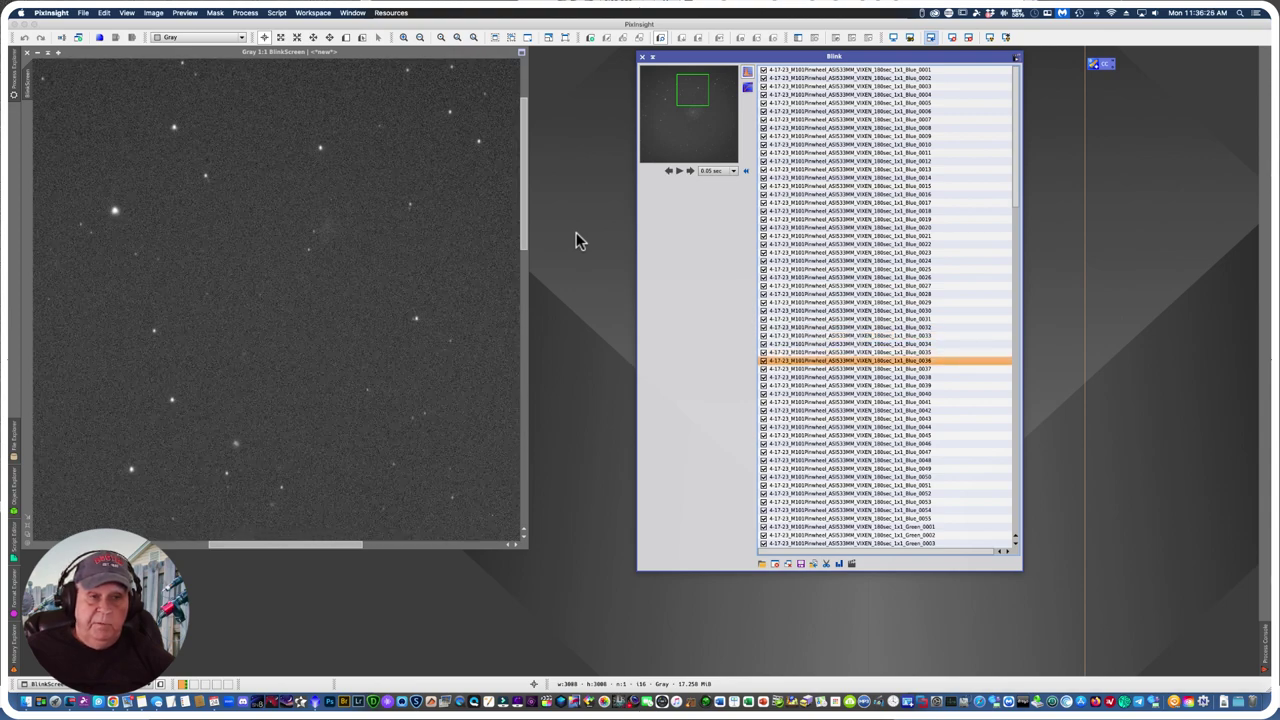
pyautogui.press('Down')
pyautogui.press('Down')
pyautogui.press('Down')
pyautogui.press('Down')
pyautogui.press('Down')
pyautogui.press('Up')
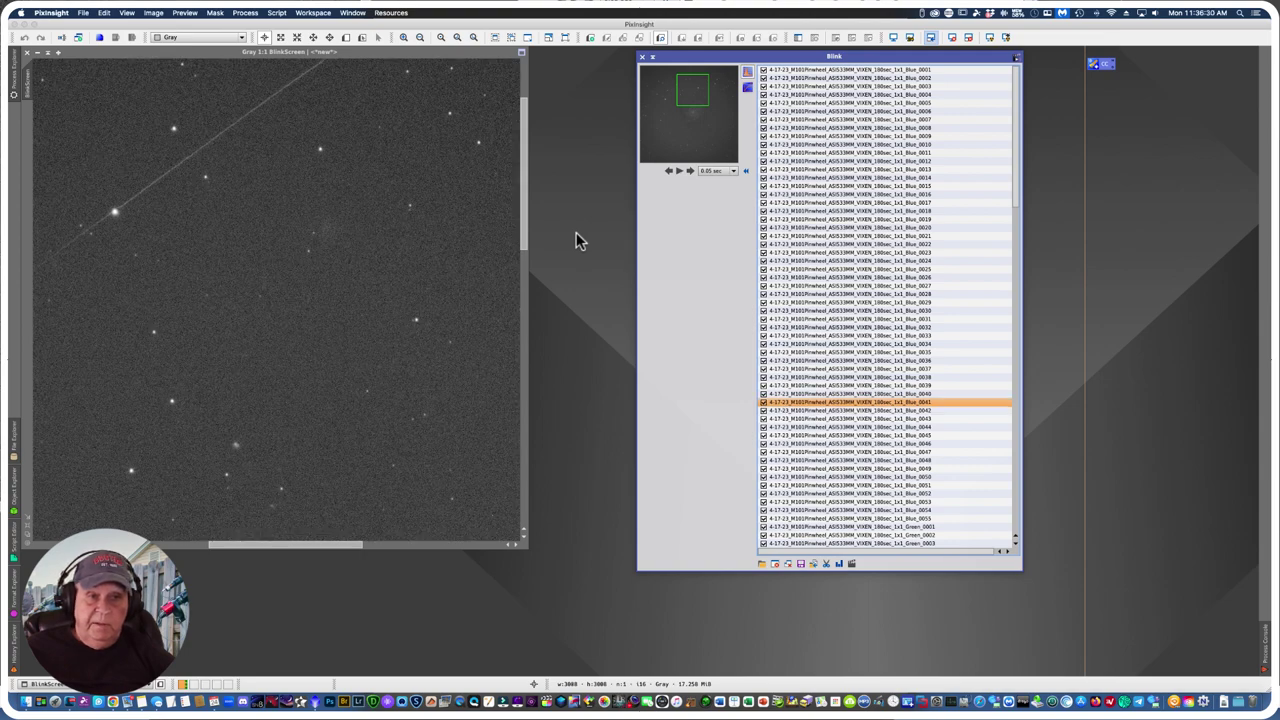
pyautogui.press('Down')
pyautogui.press('Down')
pyautogui.press('Down')
pyautogui.press('Down')
pyautogui.press('Down')
pyautogui.press('Down')
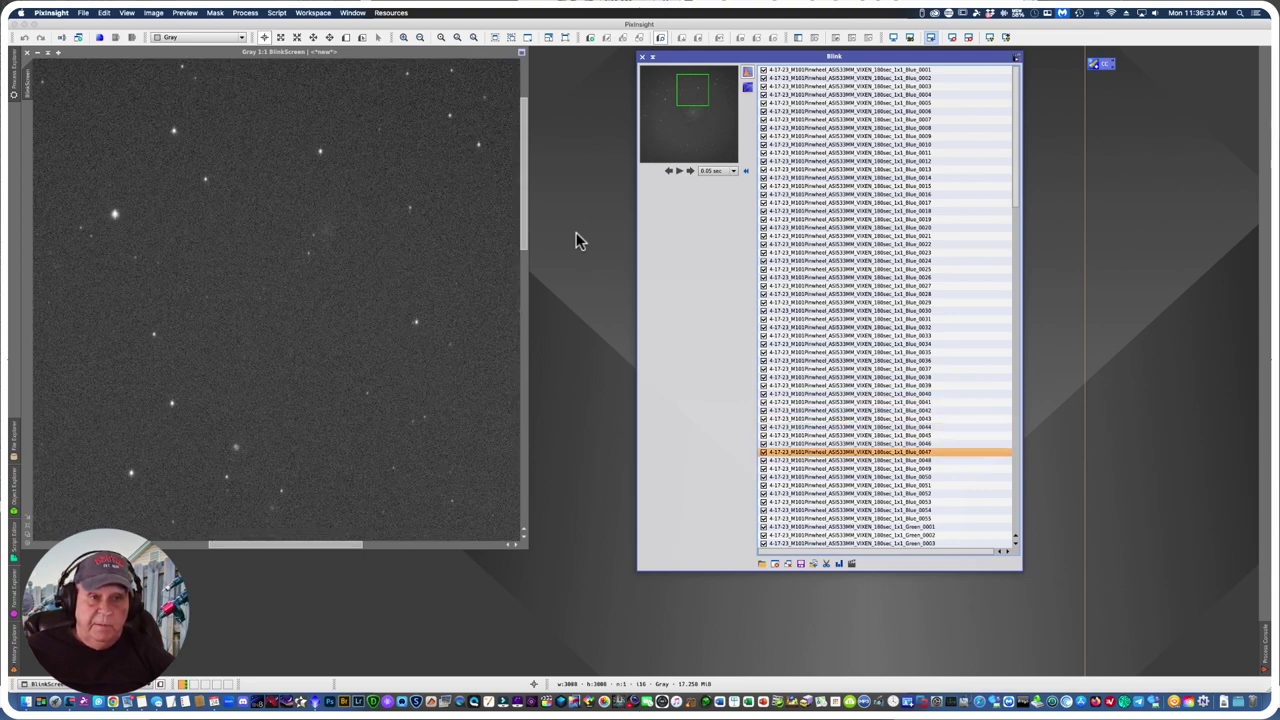
pyautogui.press('Down')
pyautogui.press('Up')
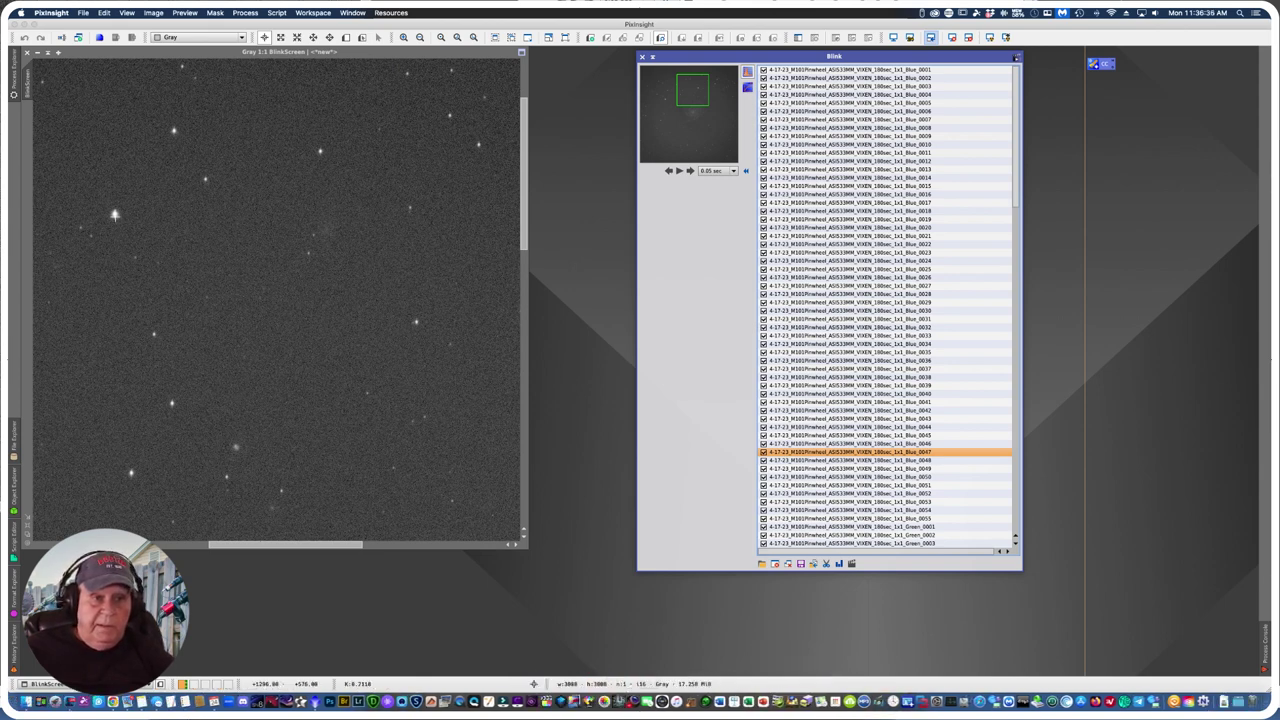
# Step: Inspect the bright star in frame Blue_0047 at 3:1 and remove that frame from the Blink list
pyautogui.click(211, 272)
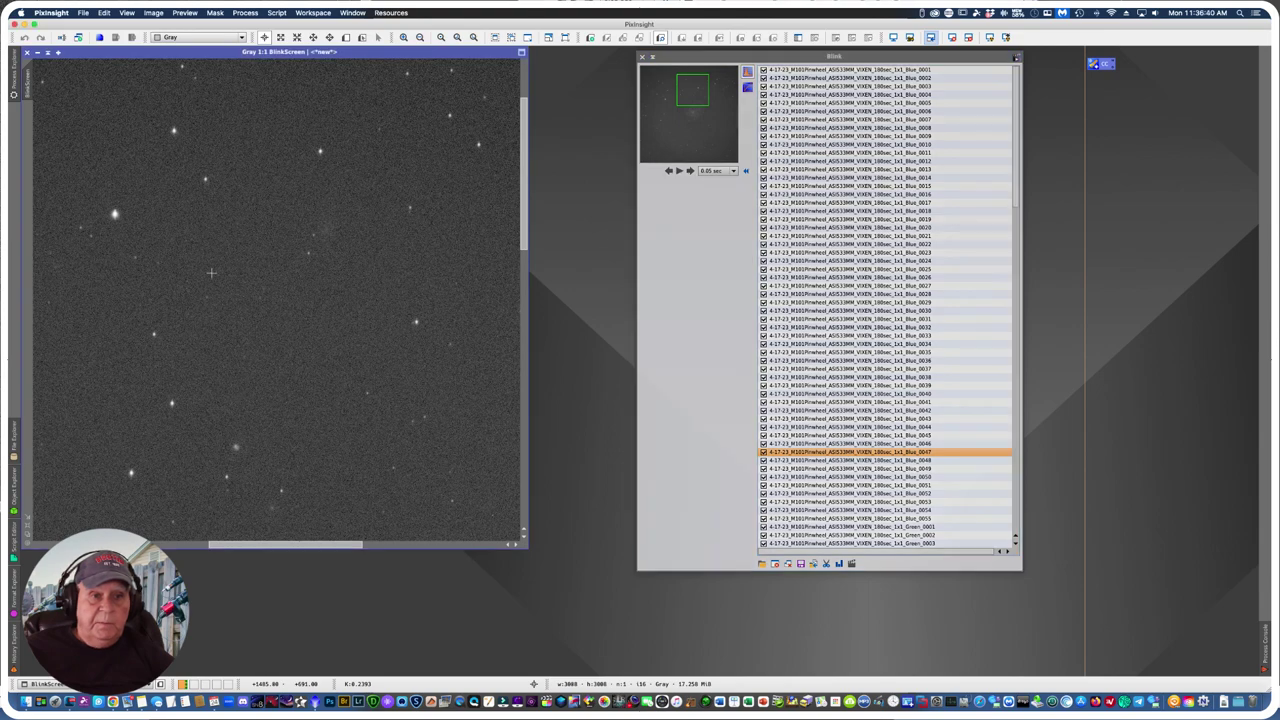
pyautogui.scroll(-1, 211, 272)
pyautogui.scroll(3, 227, 280)
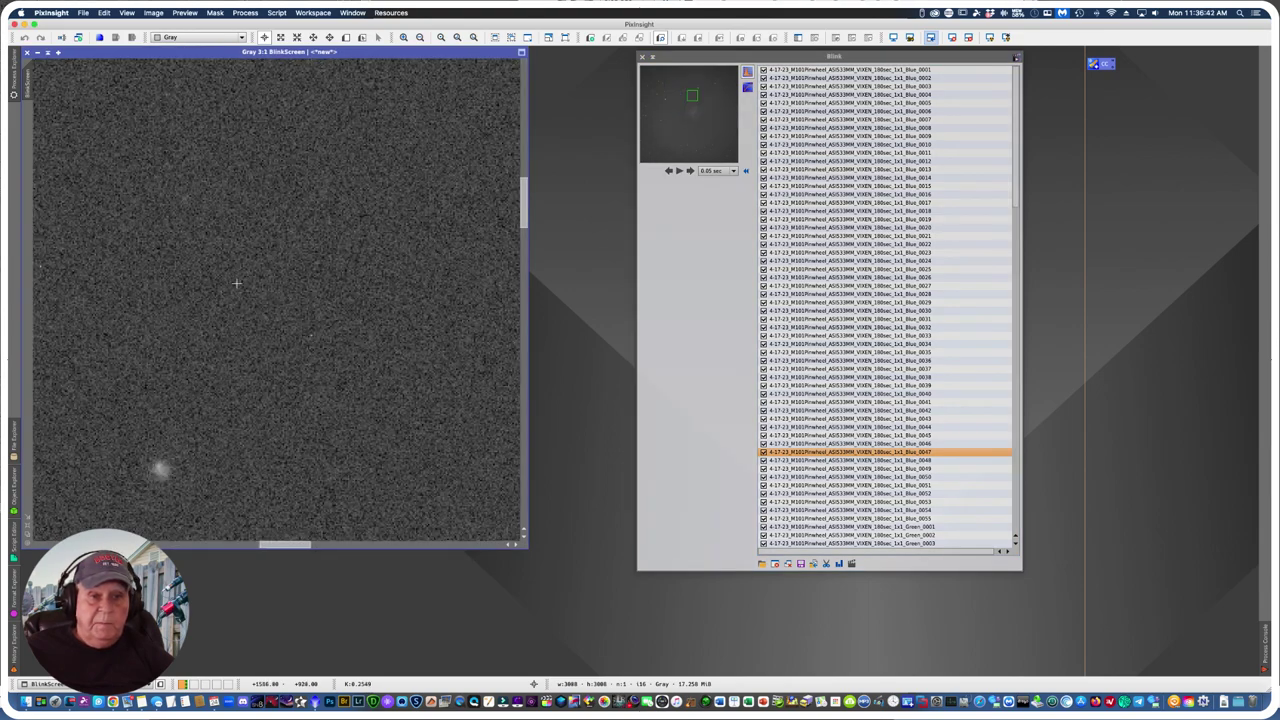
pyautogui.moveTo(285, 548); pyautogui.dragTo(242, 545)
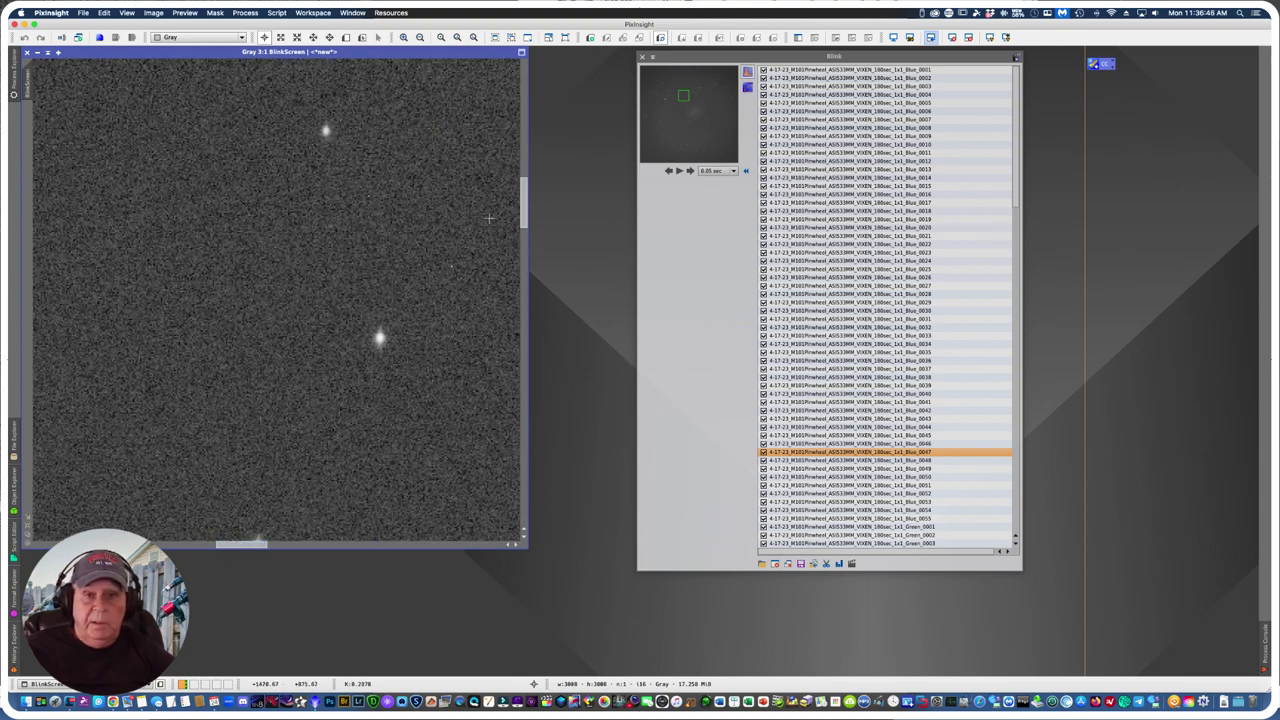
pyautogui.moveTo(522, 200); pyautogui.dragTo(474, 228)
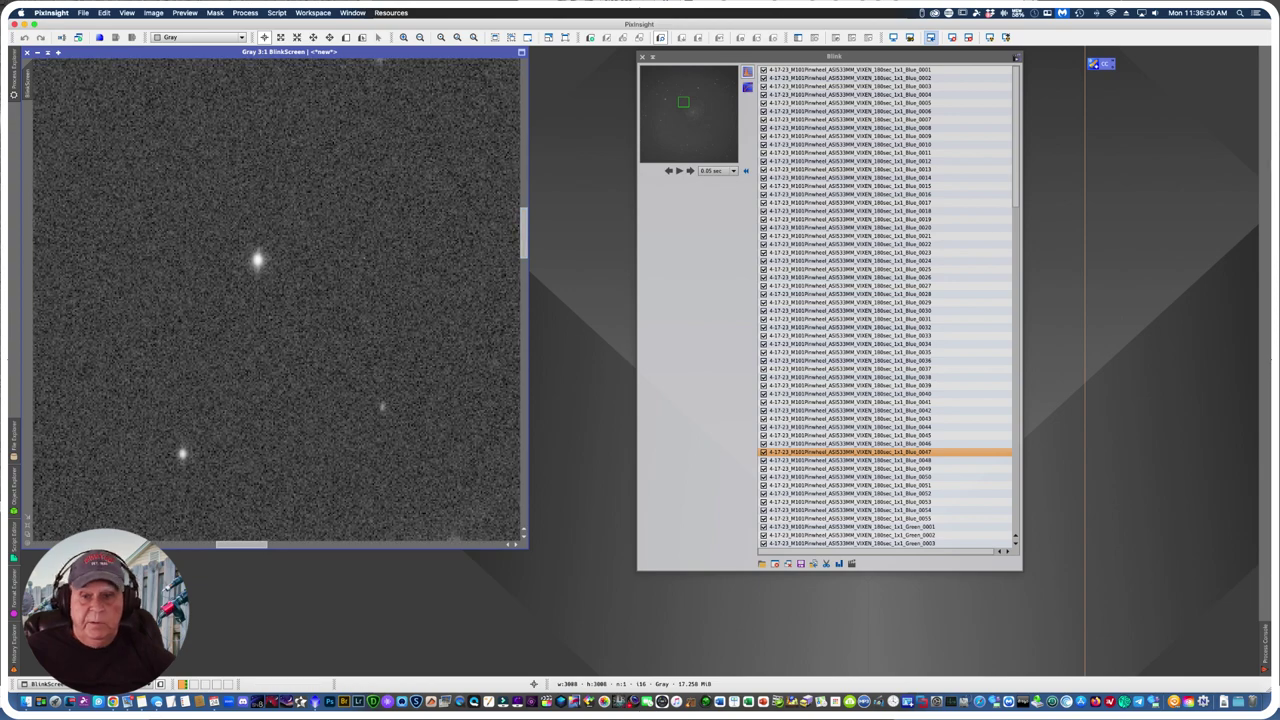
pyautogui.click(774, 566)
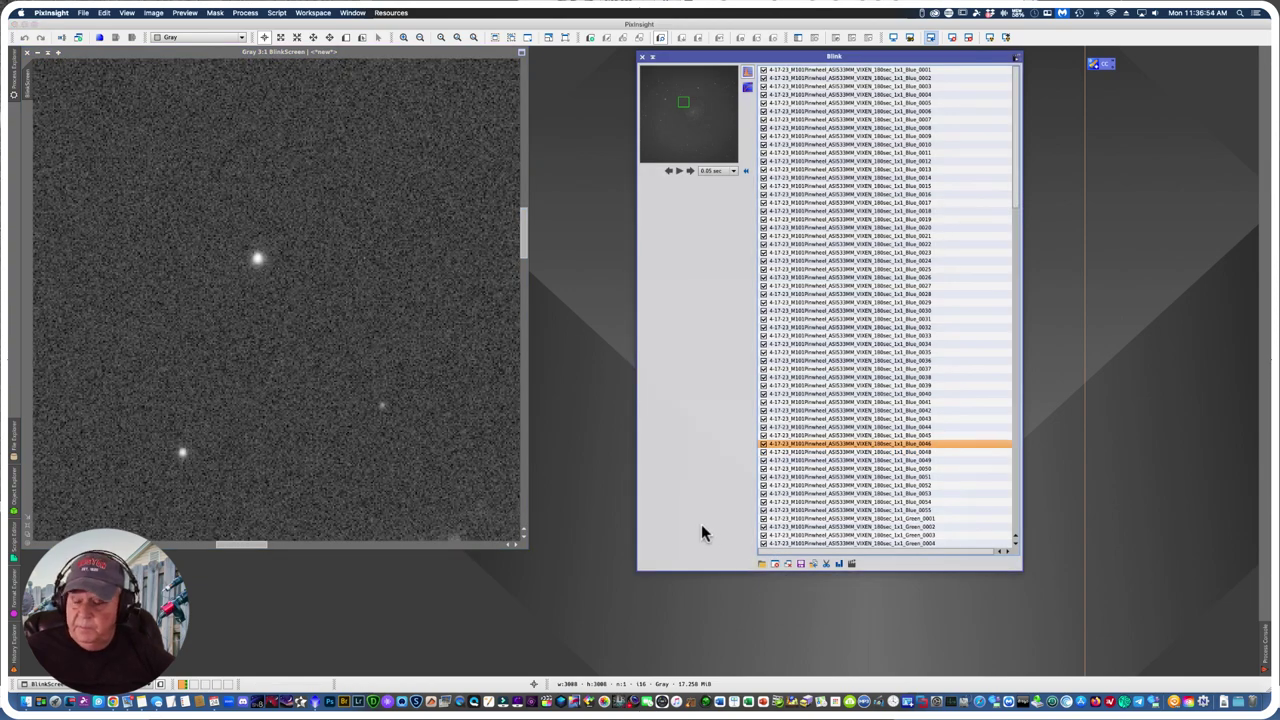
# Step: Step through the remaining blue frames from Blue_0048 into the first green frames up to Green_0003, examining star shapes at 3:1
pyautogui.click(849, 449)
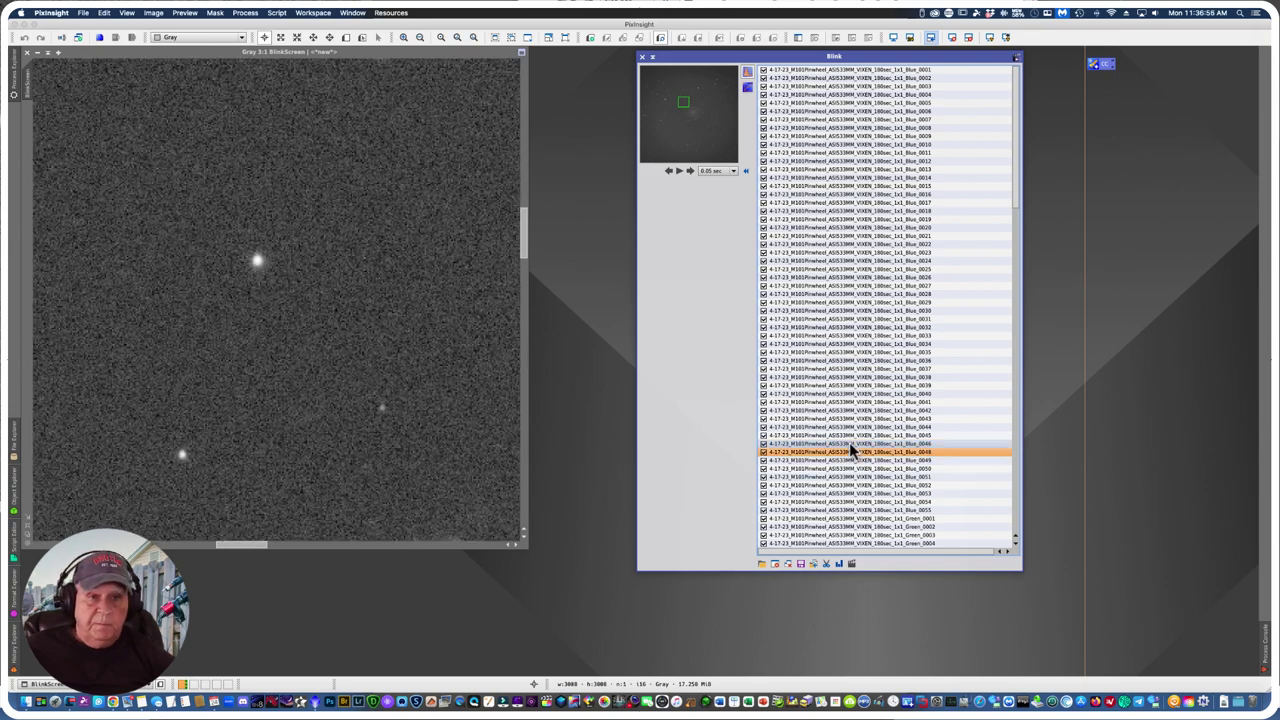
pyautogui.press('Up')
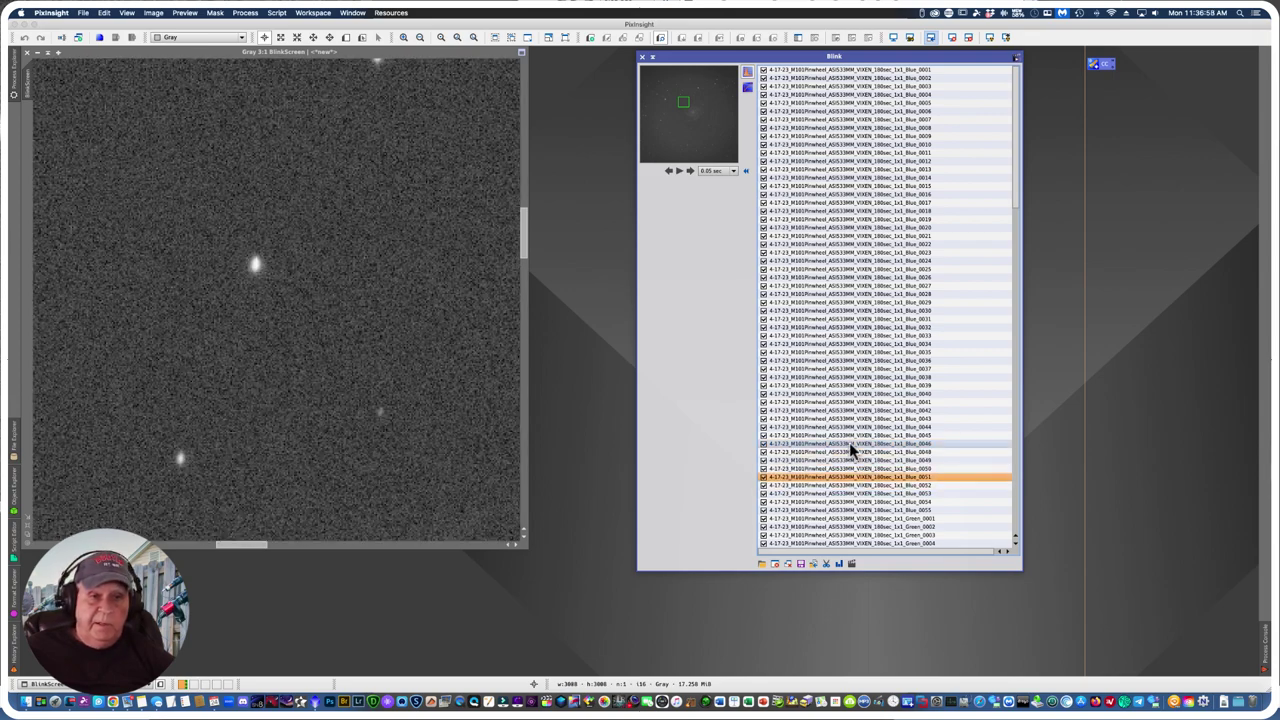
pyautogui.press('Down')
pyautogui.press('Down')
pyautogui.press('Down')
pyautogui.press('Down')
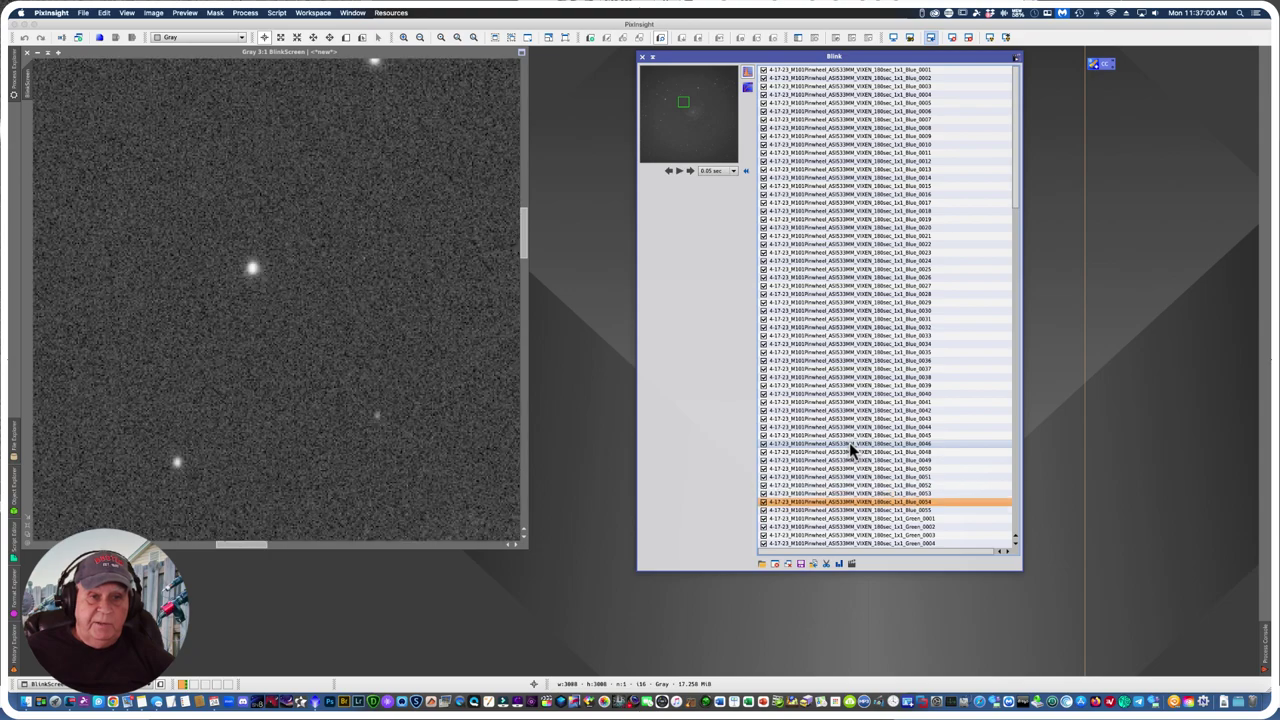
pyautogui.press('Down')
pyautogui.press('Down')
pyautogui.press('Down')
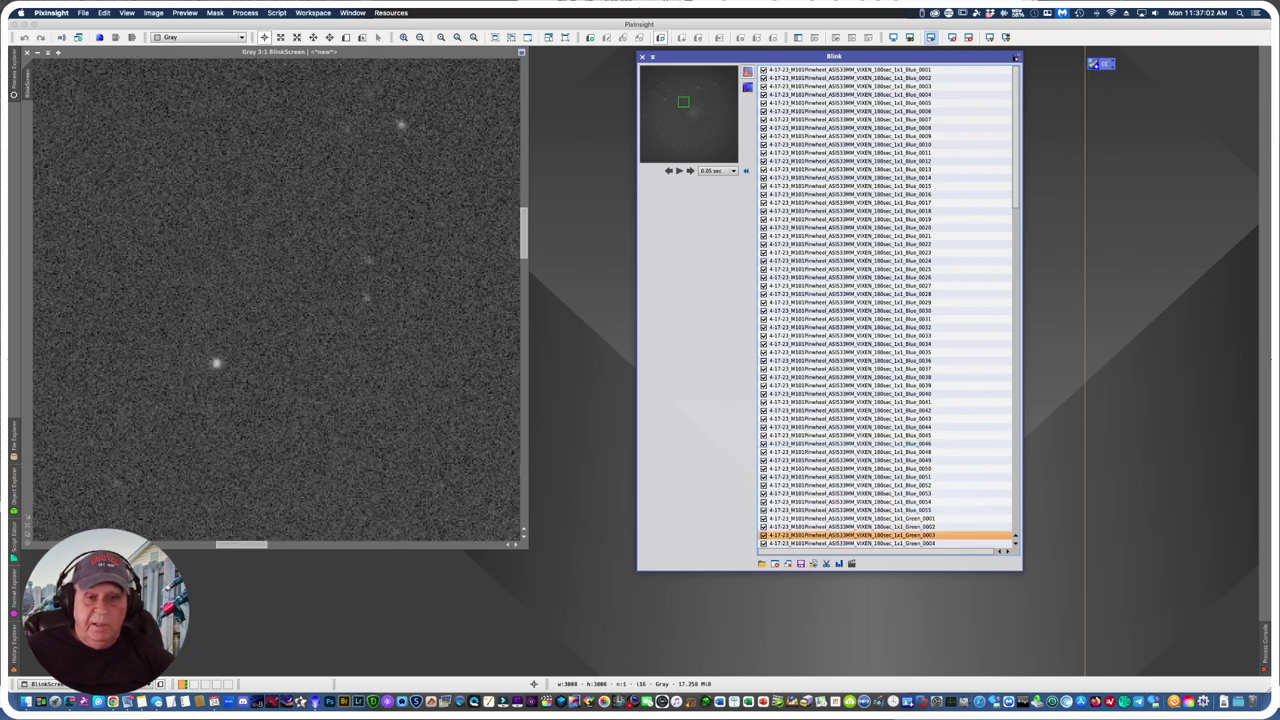
# Step: Bring brighter stars into view in Green_0003 and step through the green frames to Green_0025, examining star shapes at 3:1
pyautogui.moveTo(234, 548); pyautogui.dragTo(283, 552)
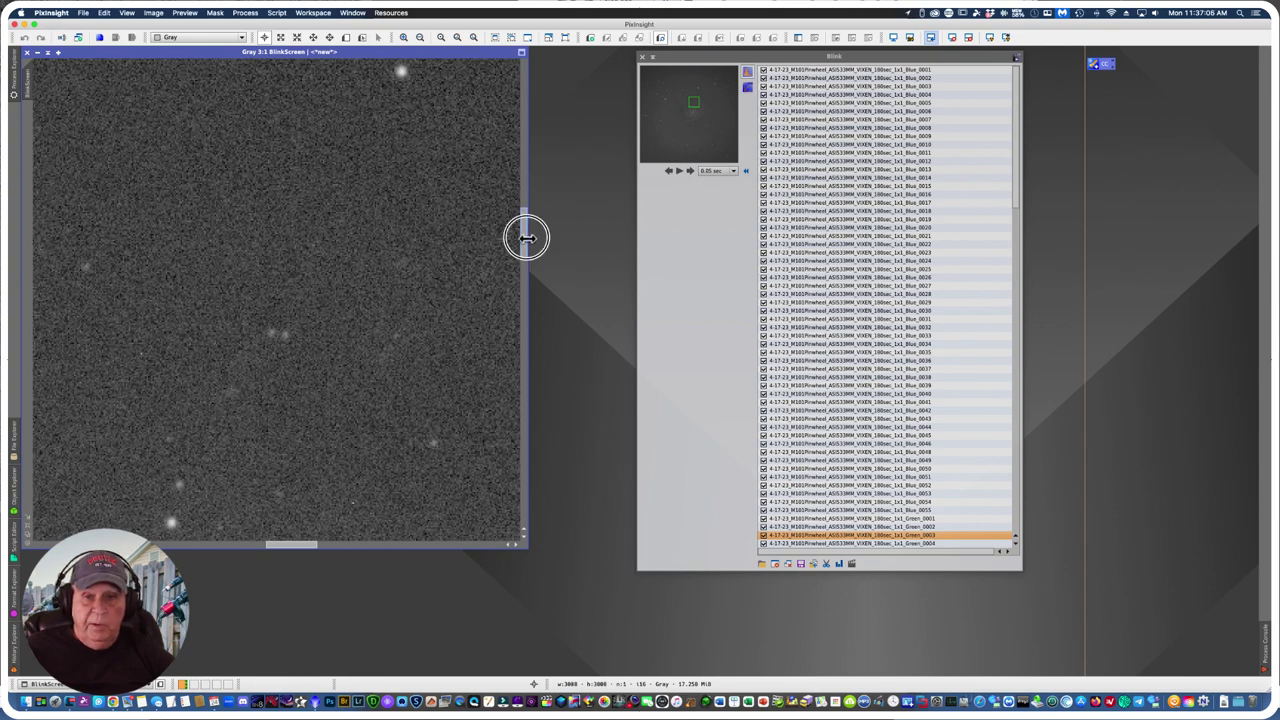
pyautogui.moveTo(526, 237); pyautogui.dragTo(512, 364)
pyautogui.moveTo(278, 545); pyautogui.dragTo(242, 545)
pyautogui.click(766, 534)
pyautogui.press('Down')
pyautogui.press('Down')
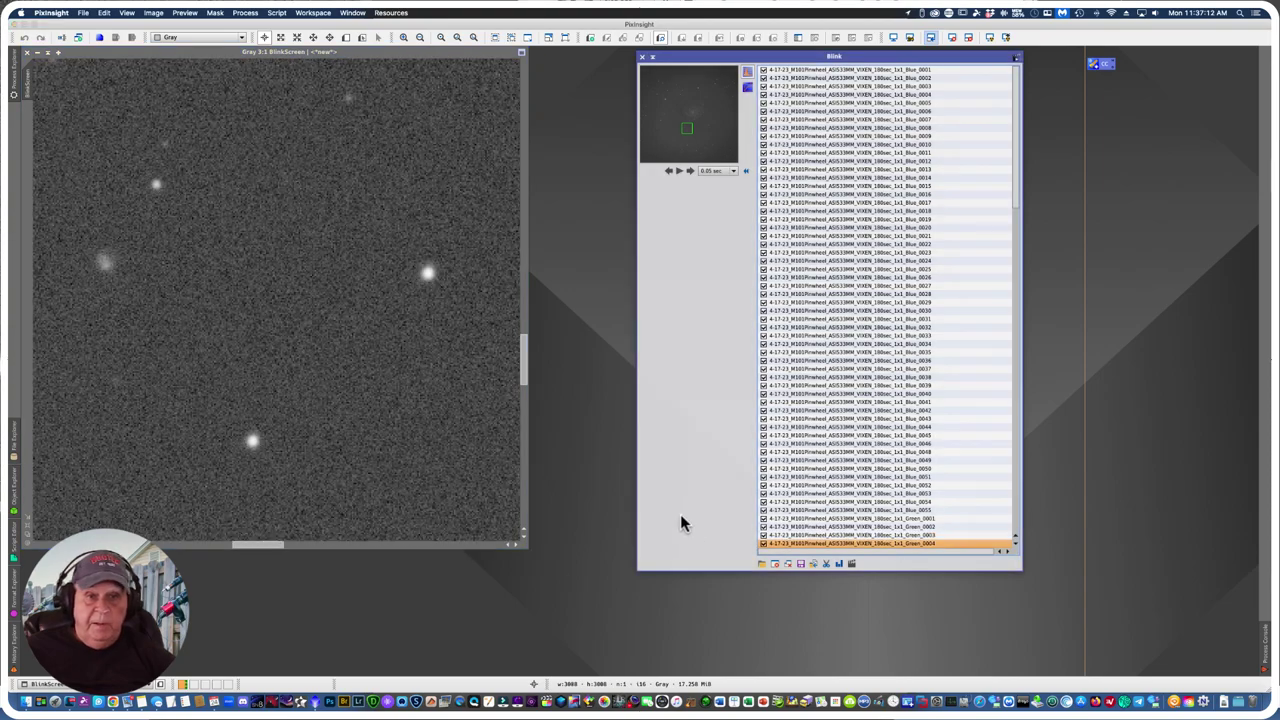
pyautogui.press('Down')
pyautogui.press('Down')
pyautogui.press('Down')
pyautogui.press('Down')
pyautogui.press('Down')
pyautogui.press('Down')
pyautogui.press('Down')
pyautogui.press('Down')
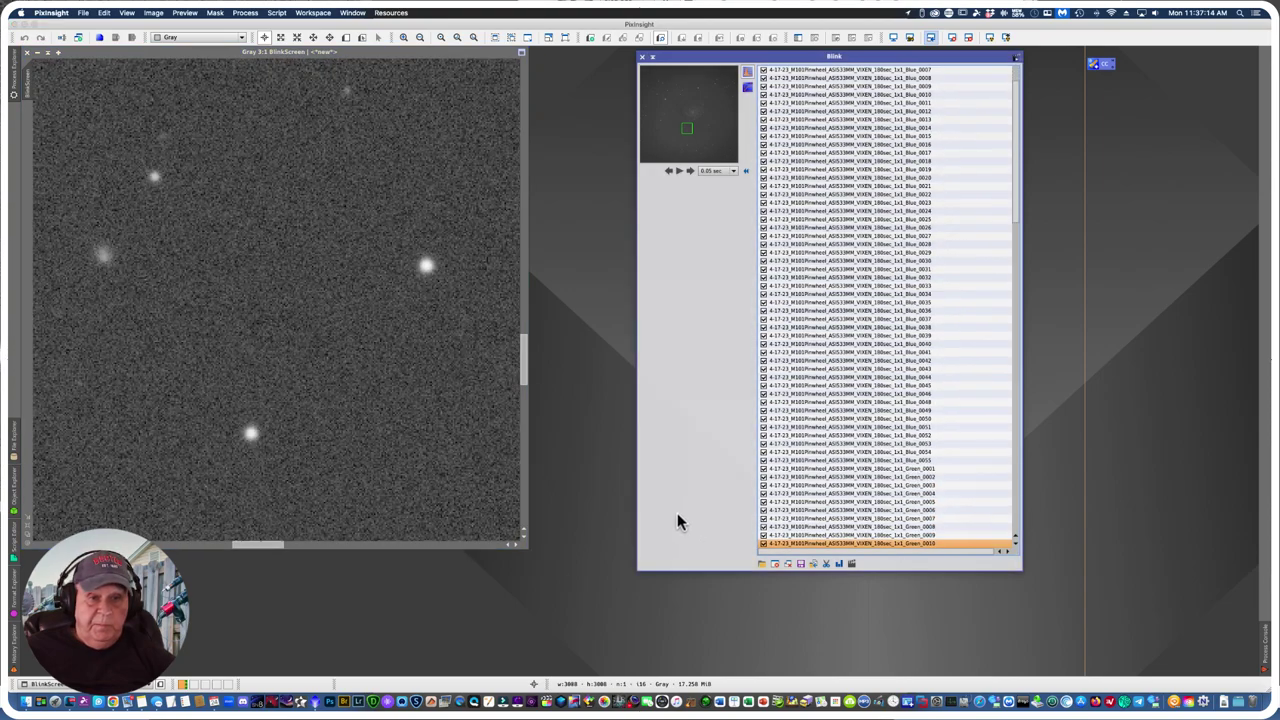
pyautogui.press('Down')
pyautogui.press('Down')
pyautogui.press('Down')
pyautogui.press('Down')
pyautogui.press('Down')
pyautogui.press('Down')
pyautogui.press('Down')
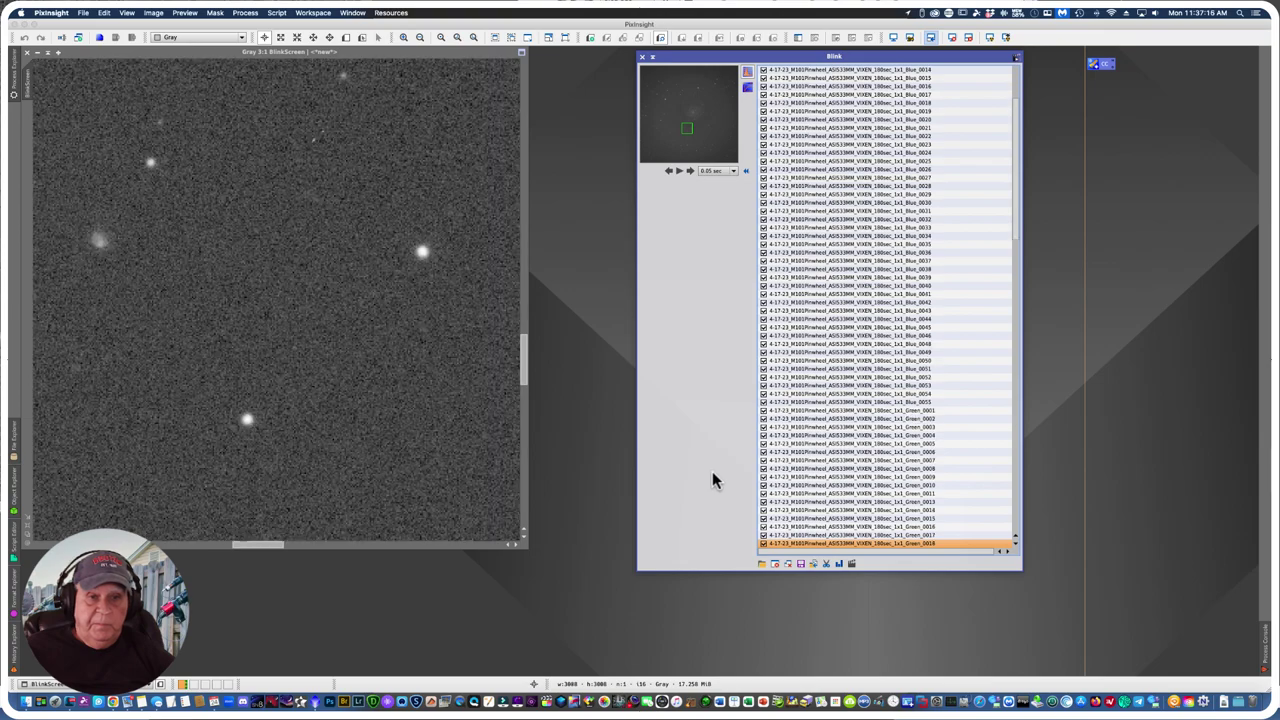
pyautogui.press('Down')
pyautogui.press('Down')
pyautogui.press('Down')
pyautogui.press('Down')
pyautogui.press('Down')
pyautogui.press('Down')
pyautogui.press('Down')
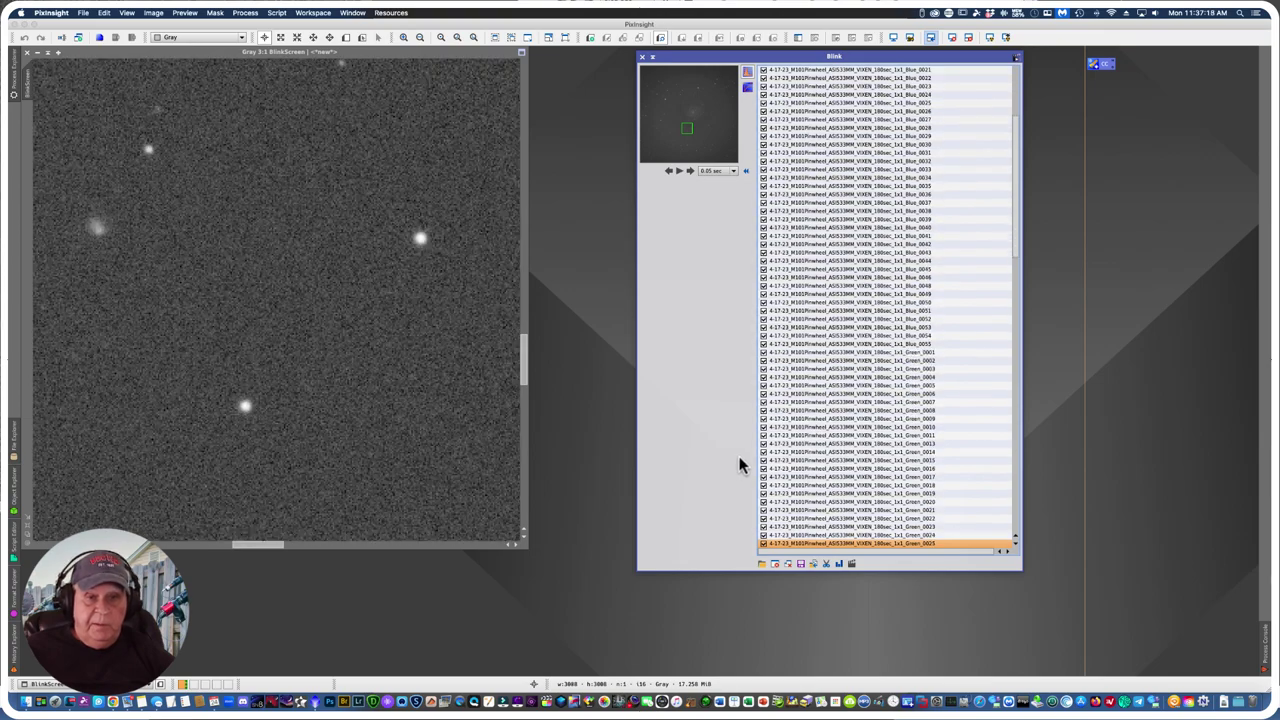
# Step: Compare frames Green_0025, Green_0026 and Green_0027, keeping two bright stars in view to judge their shapes
pyautogui.press('Up')
pyautogui.press('Up')
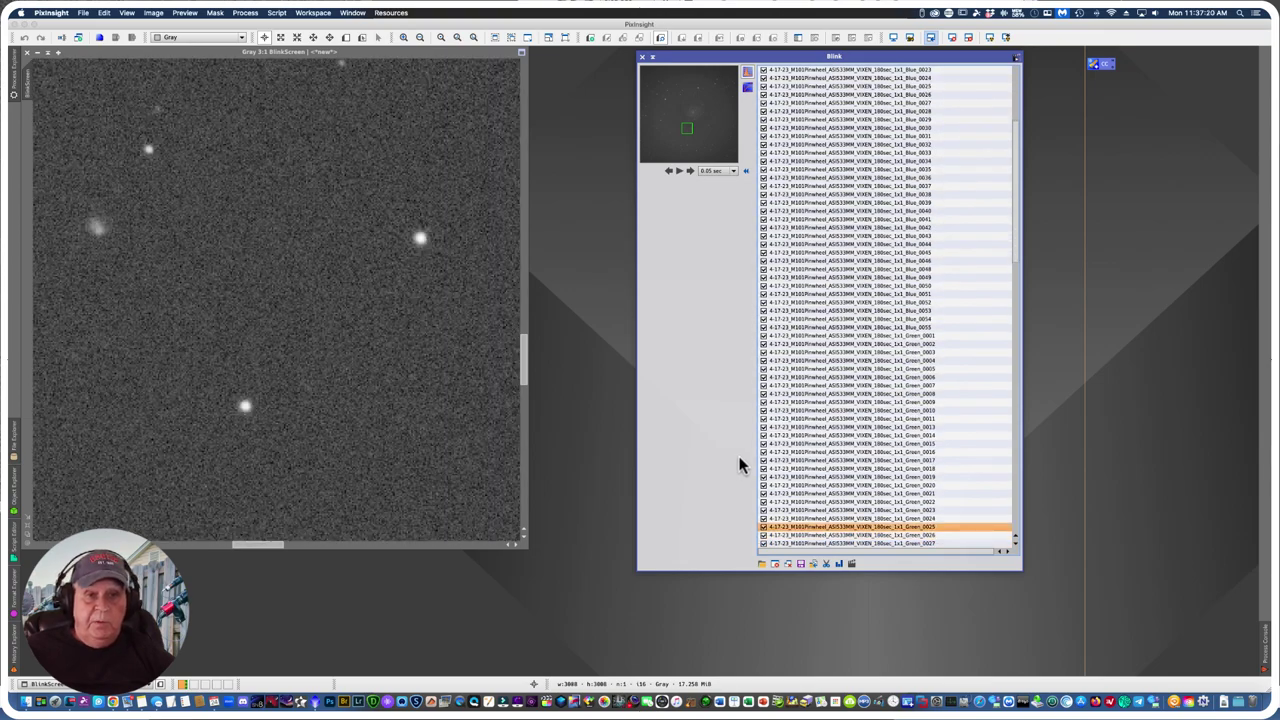
pyautogui.press('Down')
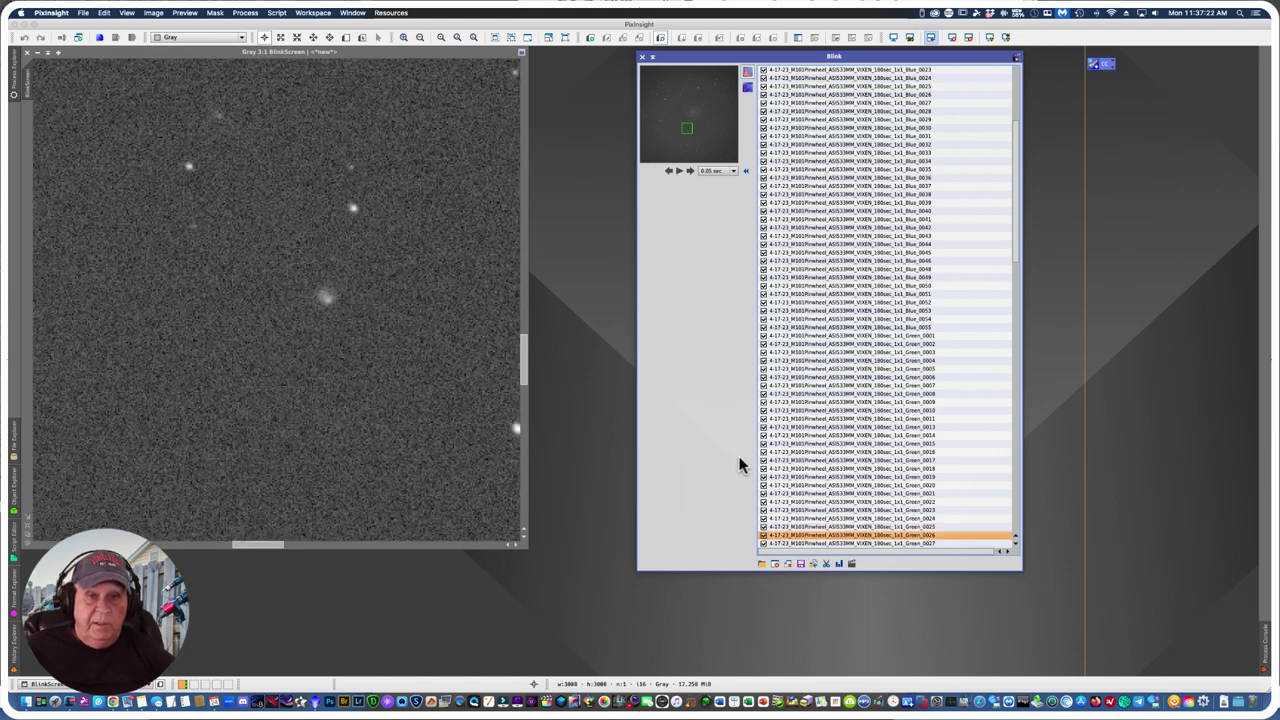
pyautogui.moveTo(260, 548); pyautogui.dragTo(295, 548)
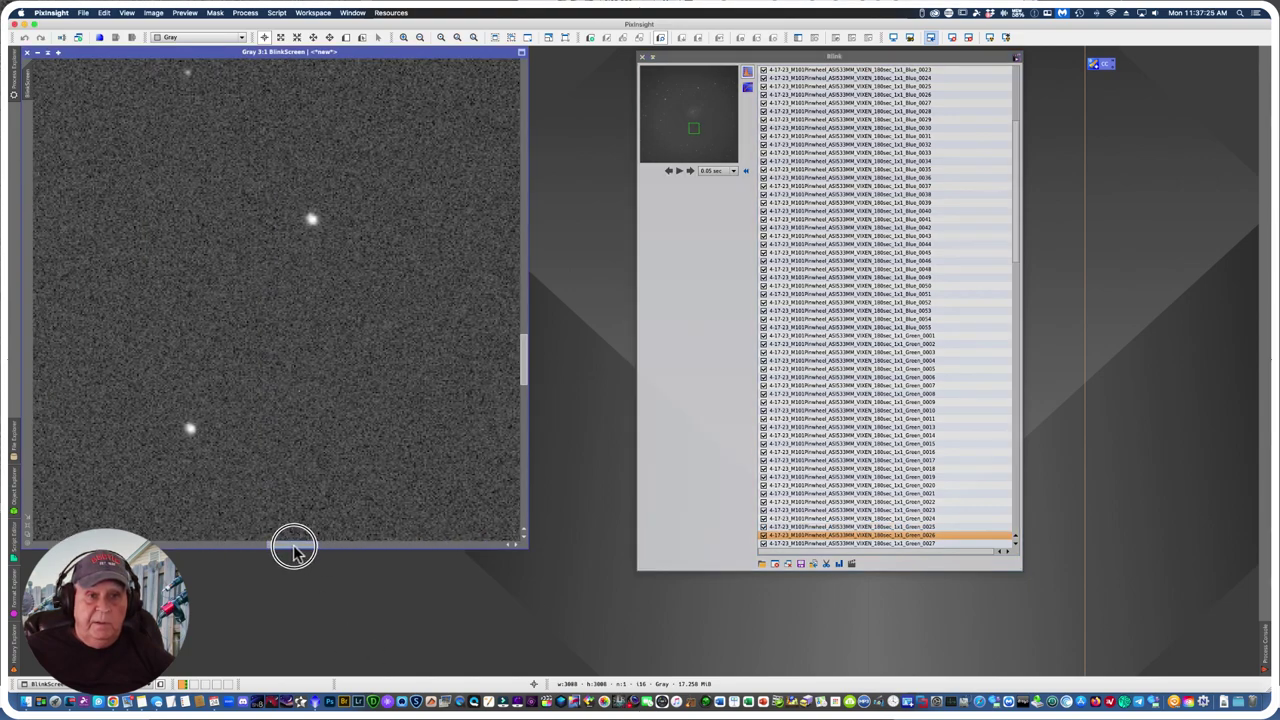
pyautogui.click(836, 537)
pyautogui.press('Down')
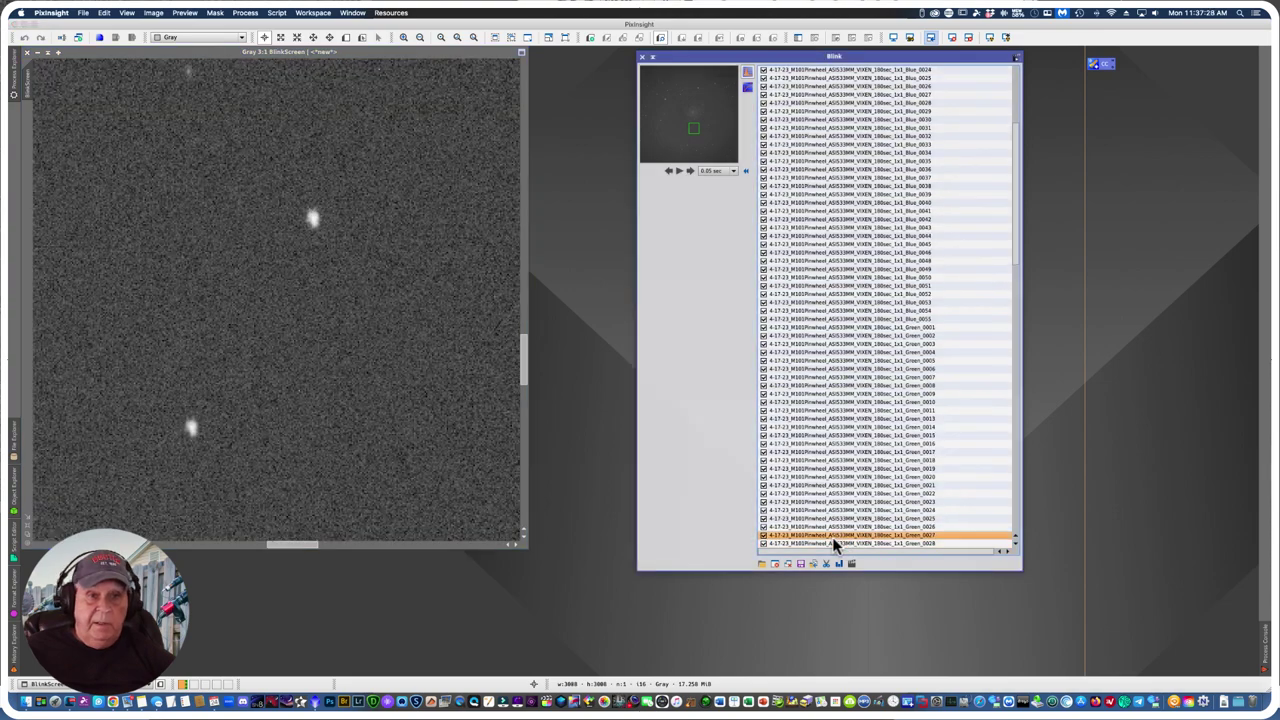
pyautogui.press('Up')
pyautogui.press('Down')
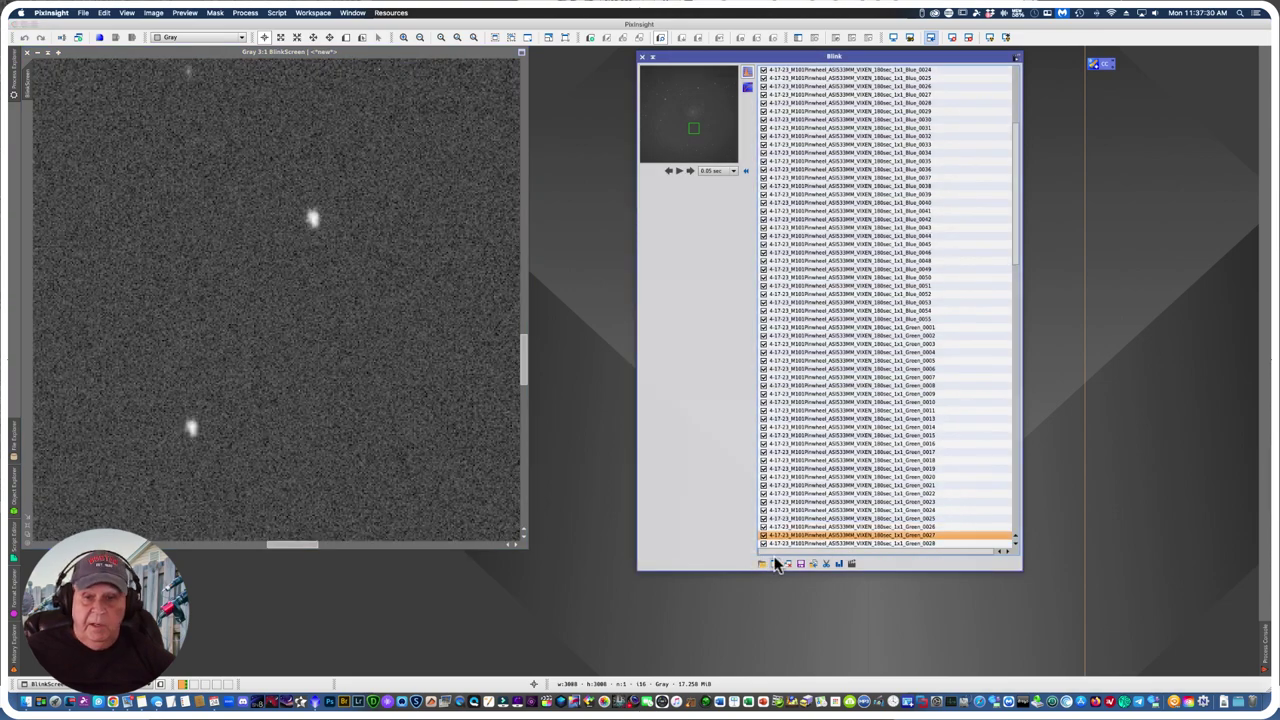
# Step: Remove frames Green_0027, Green_0028 and Green_0029 from the Blink list
pyautogui.press('Up')
pyautogui.press('Down')
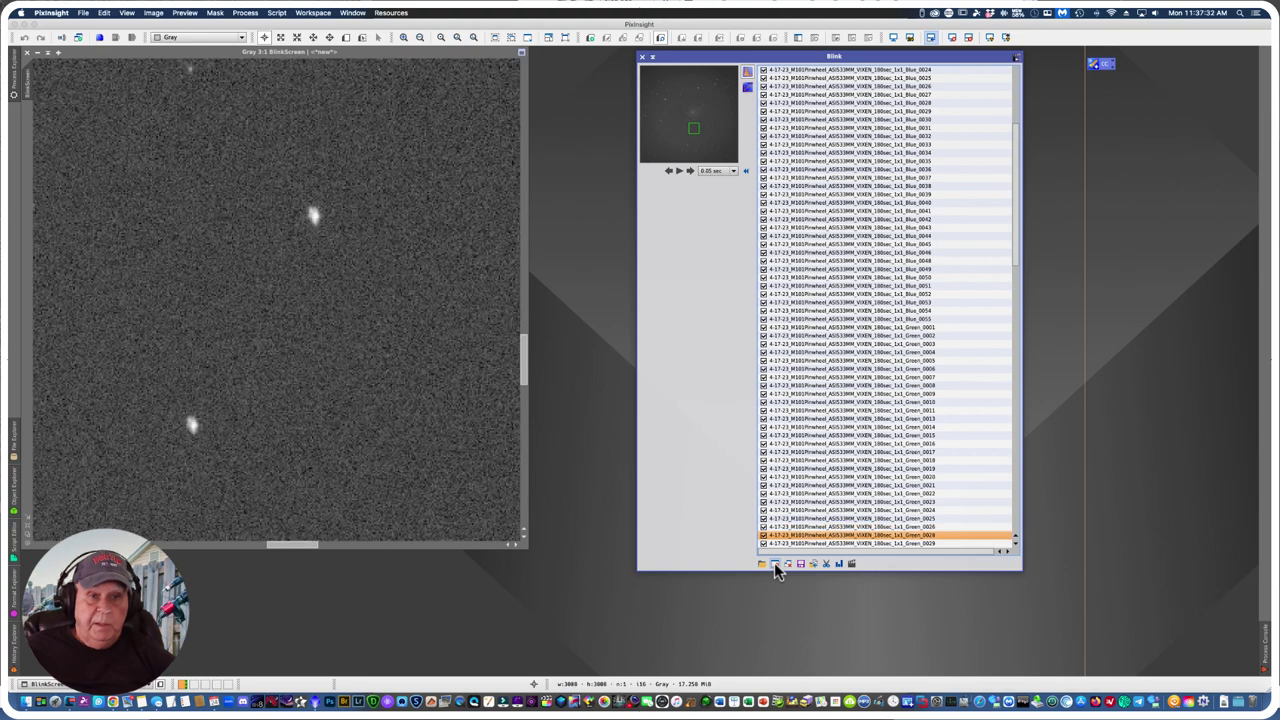
pyautogui.press('Up')
pyautogui.press('Down')
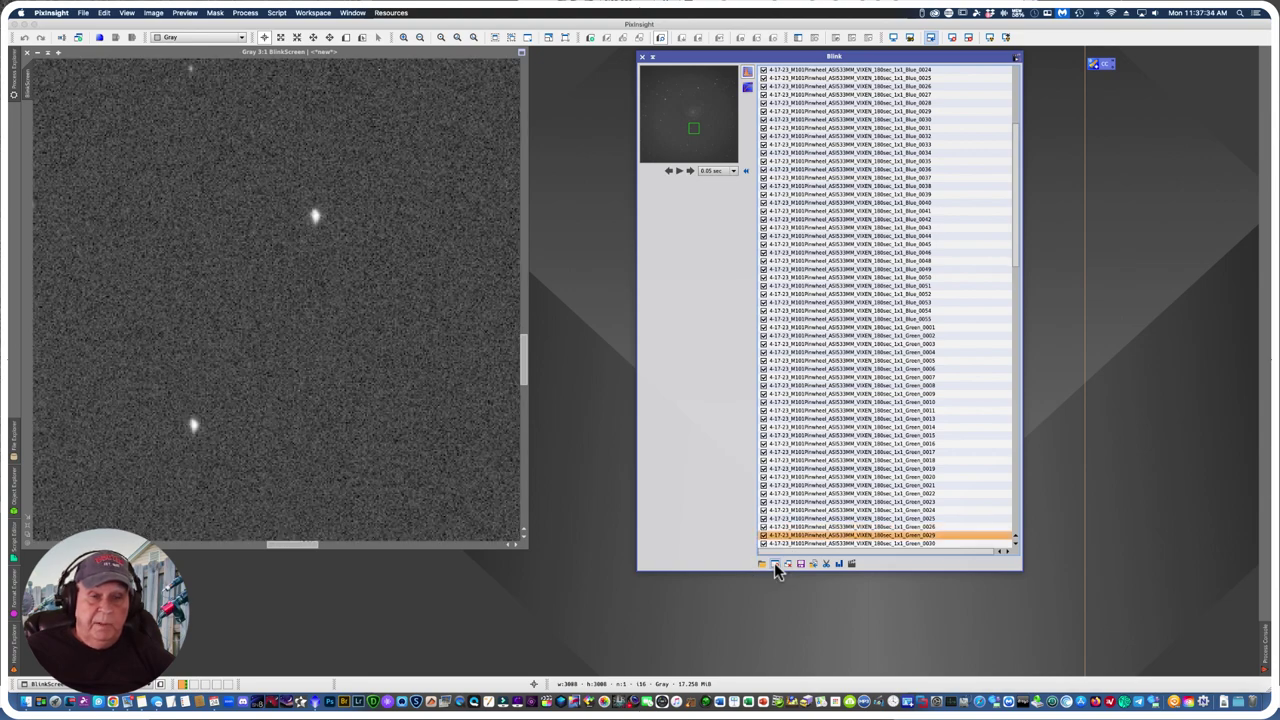
pyautogui.click(774, 562)
# Step: Check the star shapes from Green_0030 onward and remove frames Green_0033 and Green_0035 from the Blink list
pyautogui.press('Down')
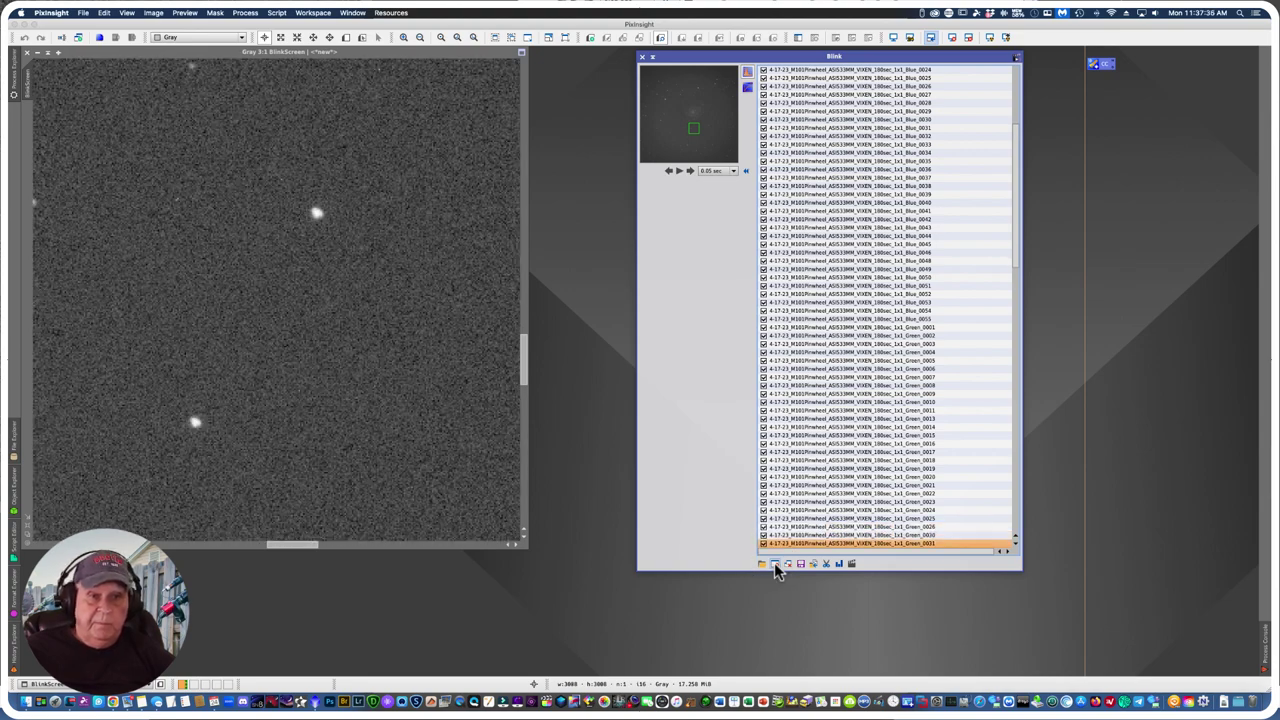
pyautogui.press('Down')
pyautogui.press('Down')
pyautogui.click(774, 562)
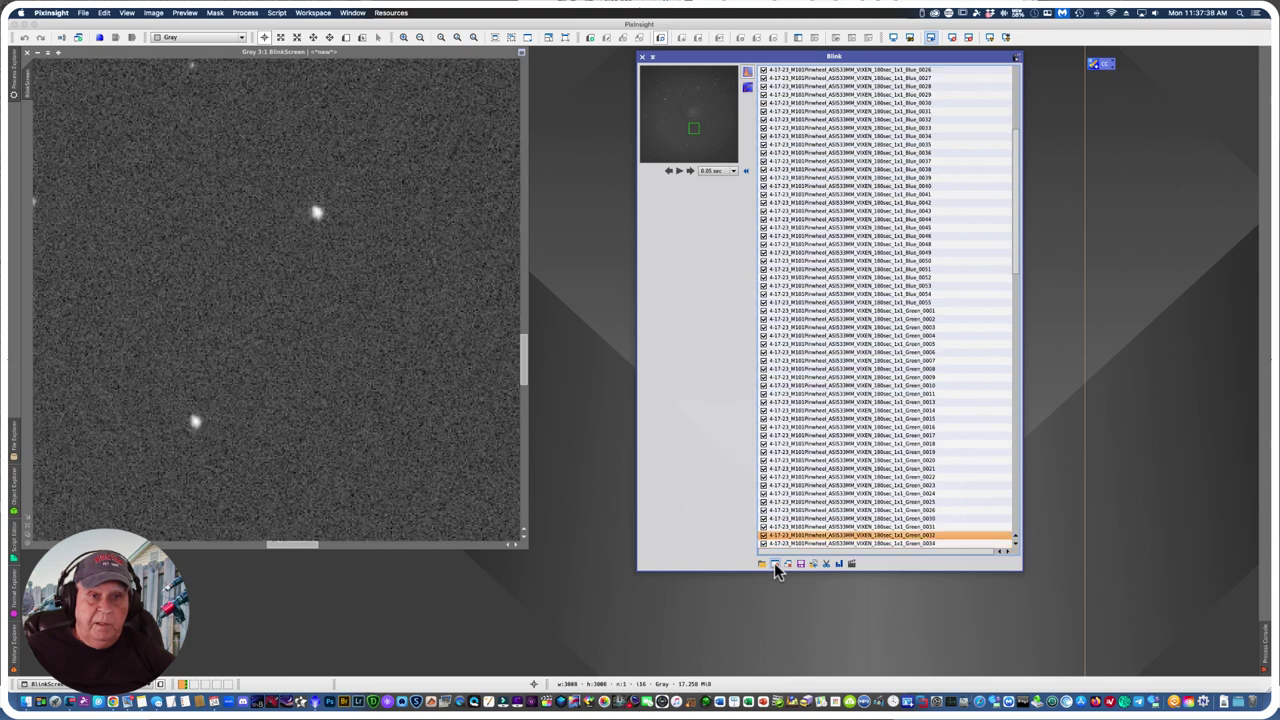
pyautogui.press('Down')
pyautogui.press('Down')
pyautogui.click(774, 562)
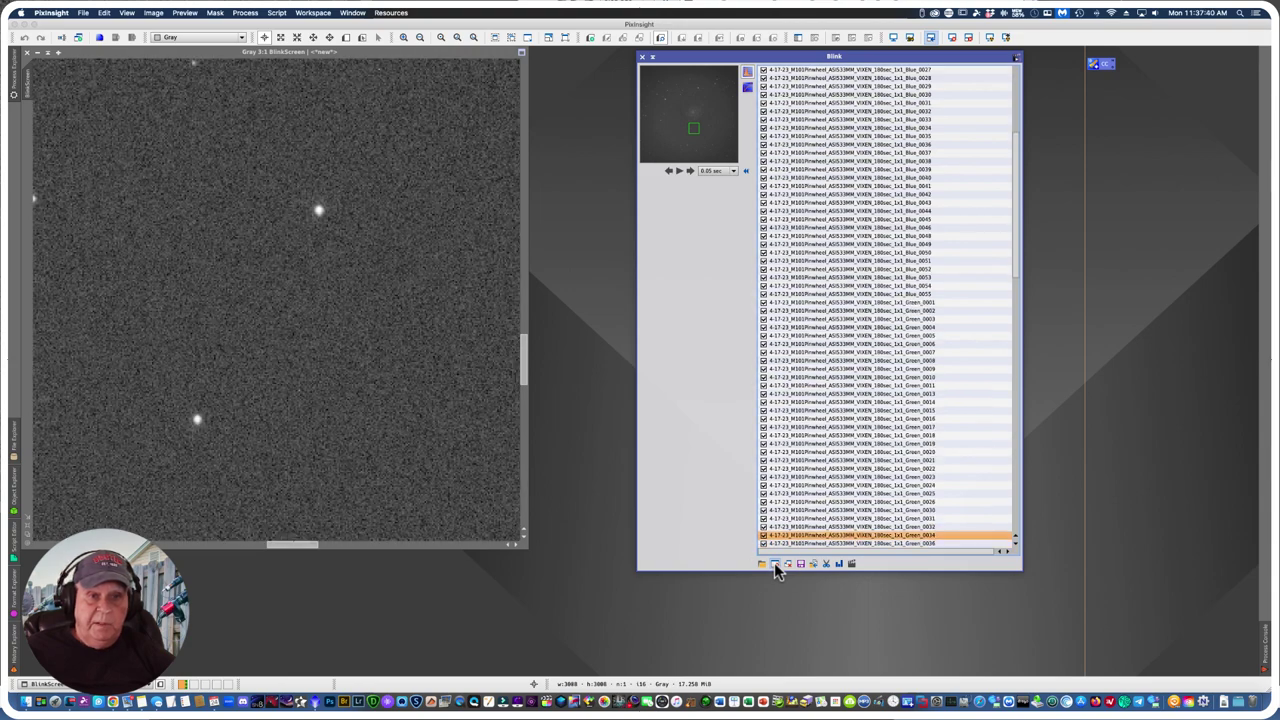
# Step: Check the star shapes in frames Green_0036 to Green_0043 and remove frames Green_0038 and Green_0043
pyautogui.press('Down')
pyautogui.press('Down')
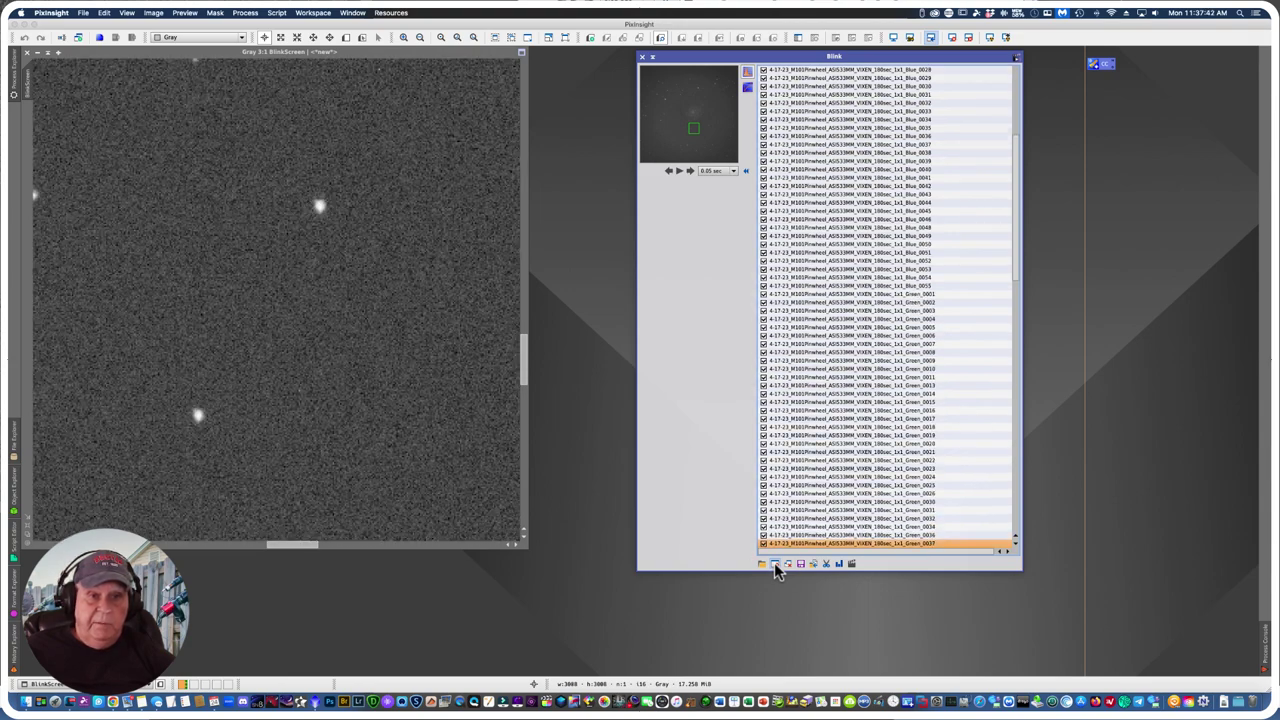
pyautogui.press('Down')
pyautogui.click(774, 562)
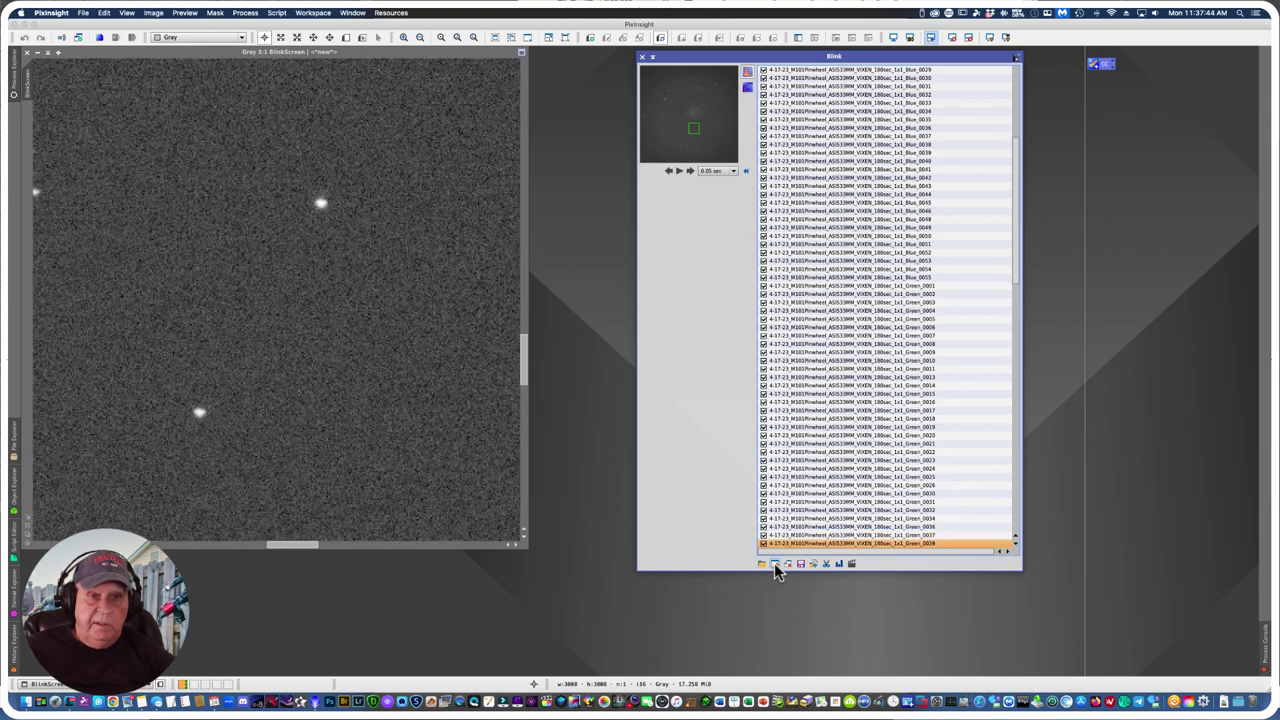
pyautogui.press('Down')
pyautogui.press('Down')
pyautogui.press('Down')
pyautogui.press('Down')
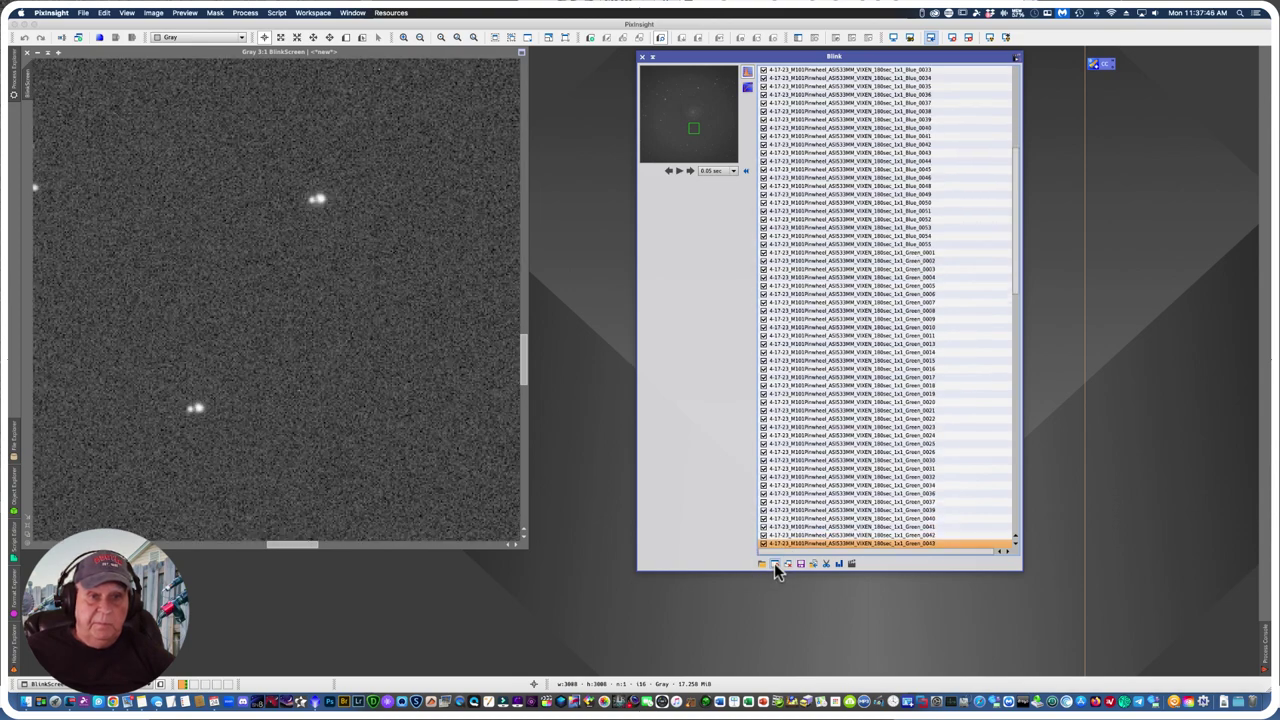
pyautogui.click(774, 563)
# Step: Step through the green frames from Green_0044 to Green_0055, examining the shapes of the two bright stars
pyautogui.press('Down')
pyautogui.press('Down')
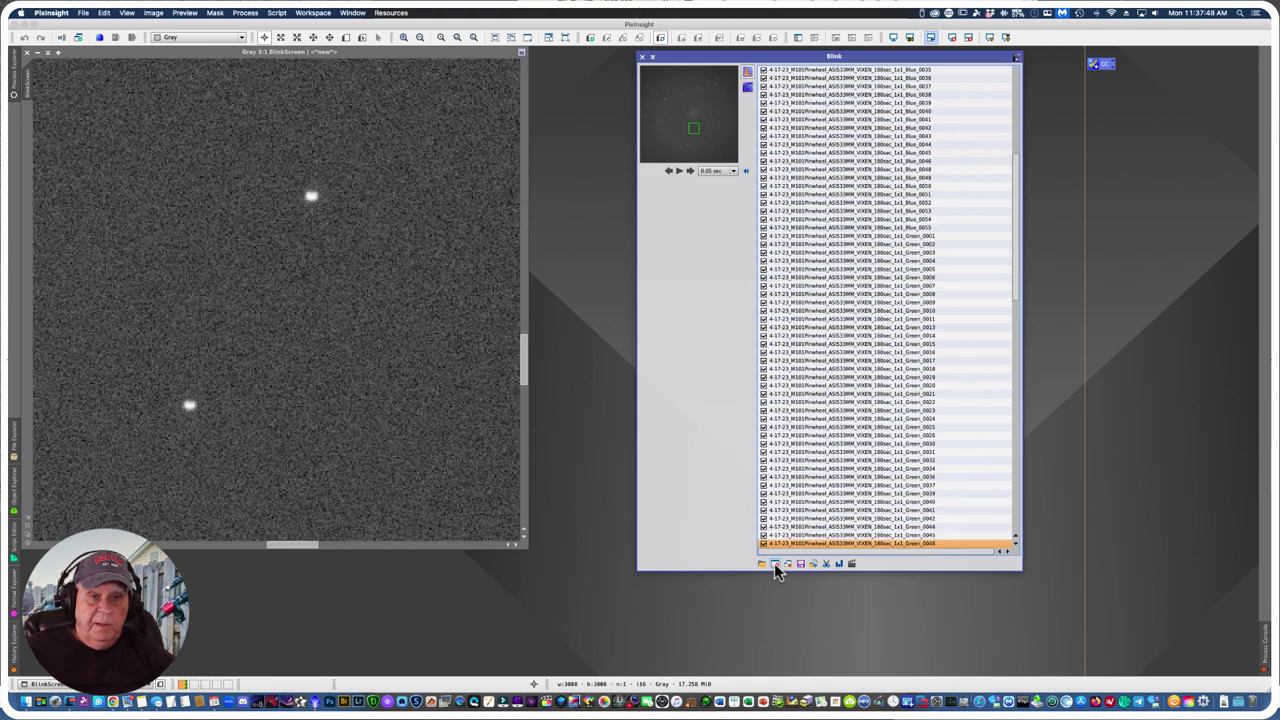
pyautogui.press('Down')
pyautogui.press('Down')
pyautogui.press('Down')
pyautogui.press('Down')
pyautogui.press('Down')
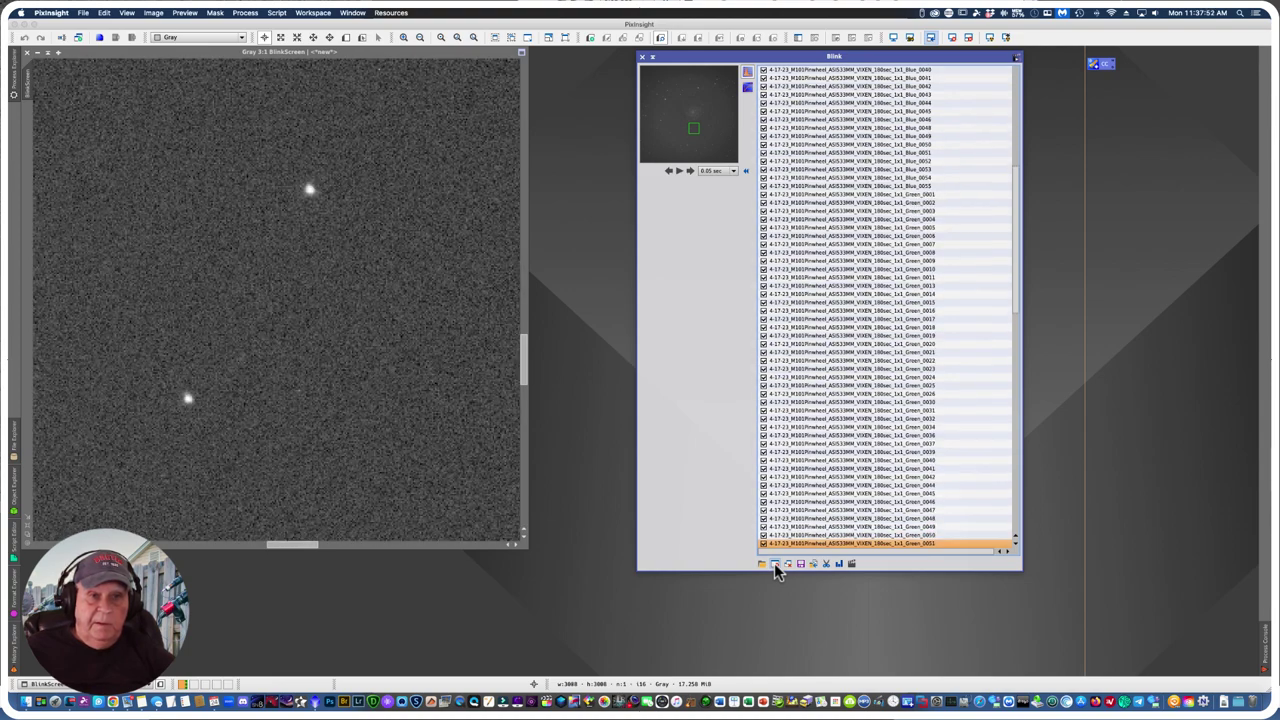
pyautogui.press('Down')
pyautogui.press('Down')
pyautogui.press('Down')
pyautogui.press('Down')
pyautogui.press('Down')
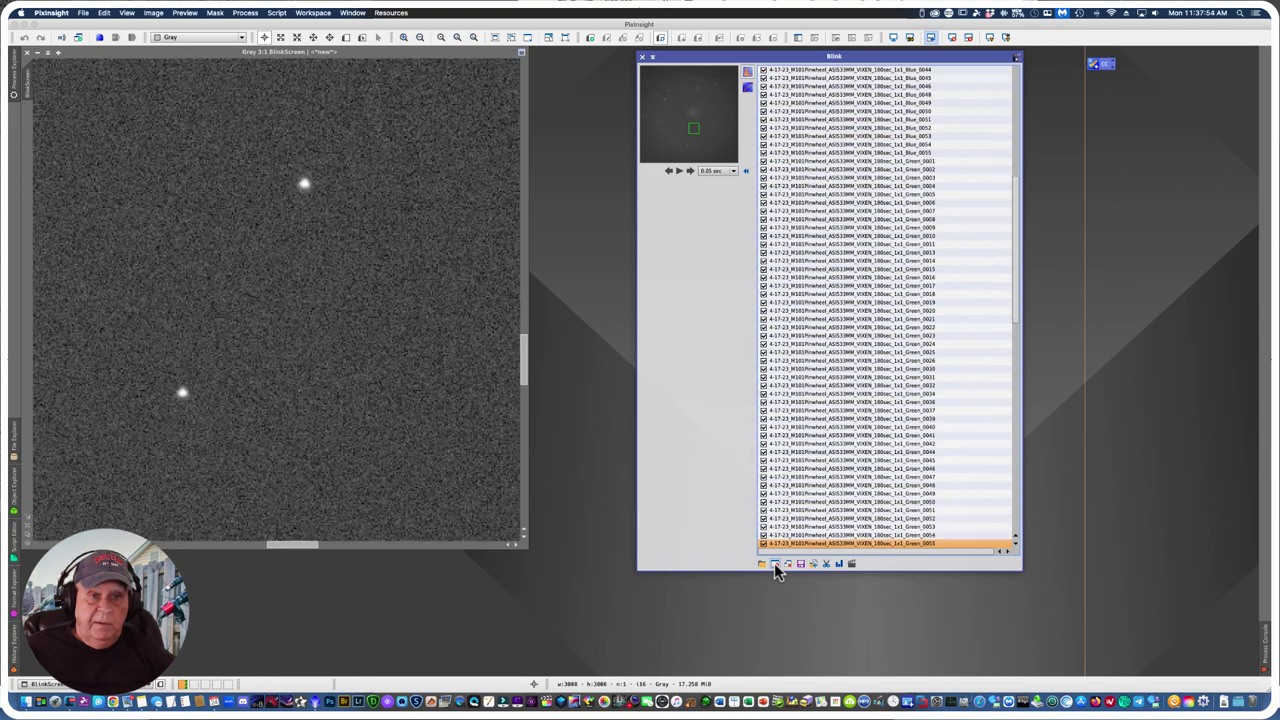
# Step: Shift the view to another bright star, check its shape in frames Ha_0001 to Ha_0005 and remove frame Ha_0005 from the Blink list
pyautogui.click(310, 545)
pyautogui.moveTo(310, 545); pyautogui.dragTo(371, 543)
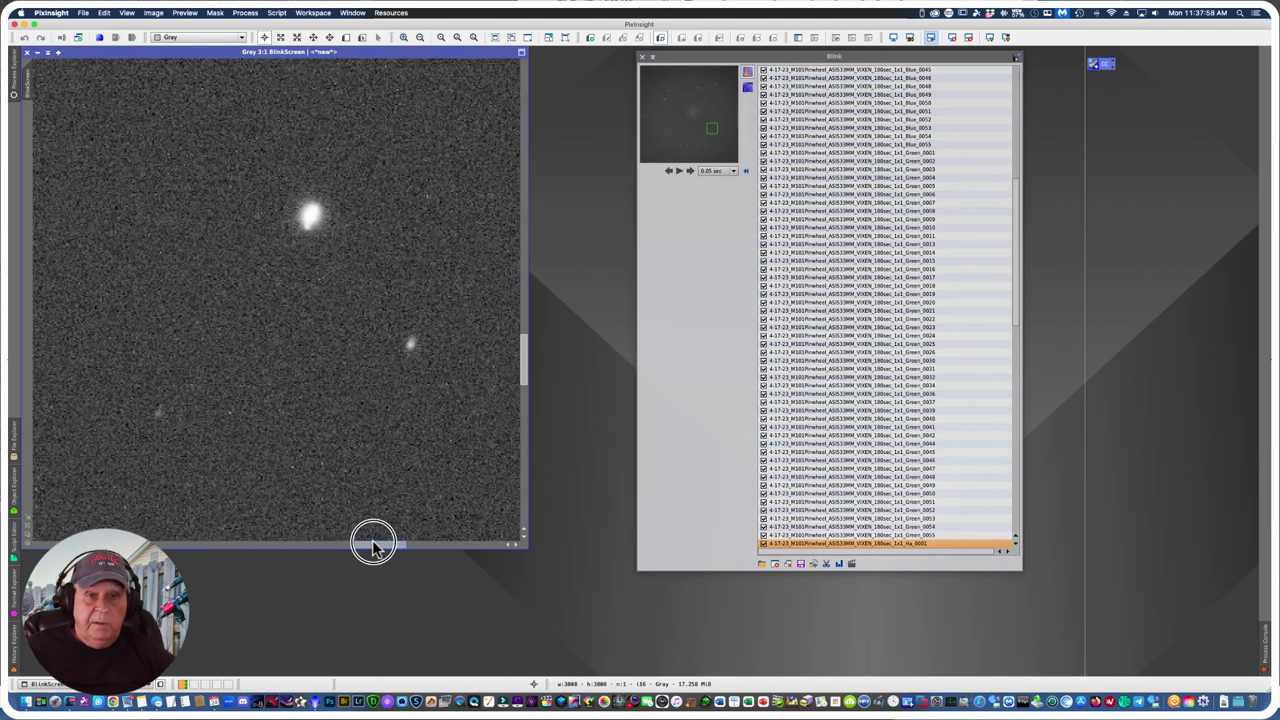
pyautogui.click(771, 543)
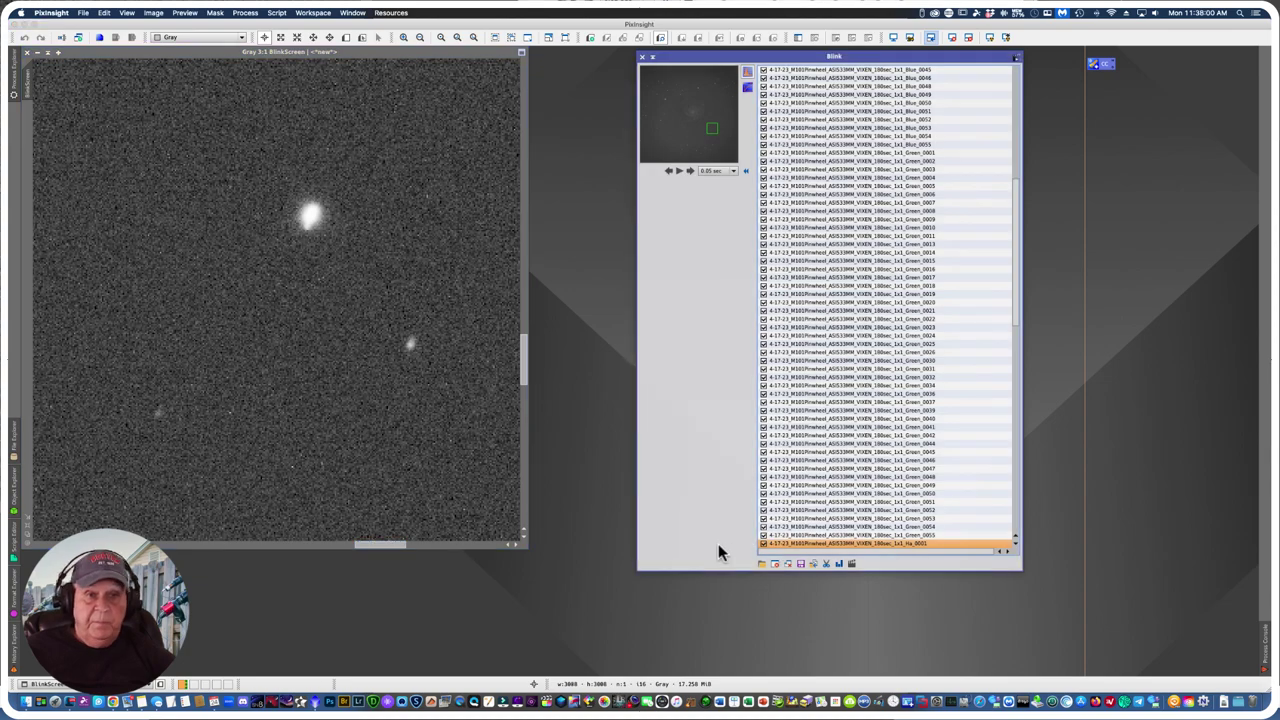
pyautogui.press('Down')
pyautogui.press('Down')
pyautogui.press('Down')
pyautogui.press('Down')
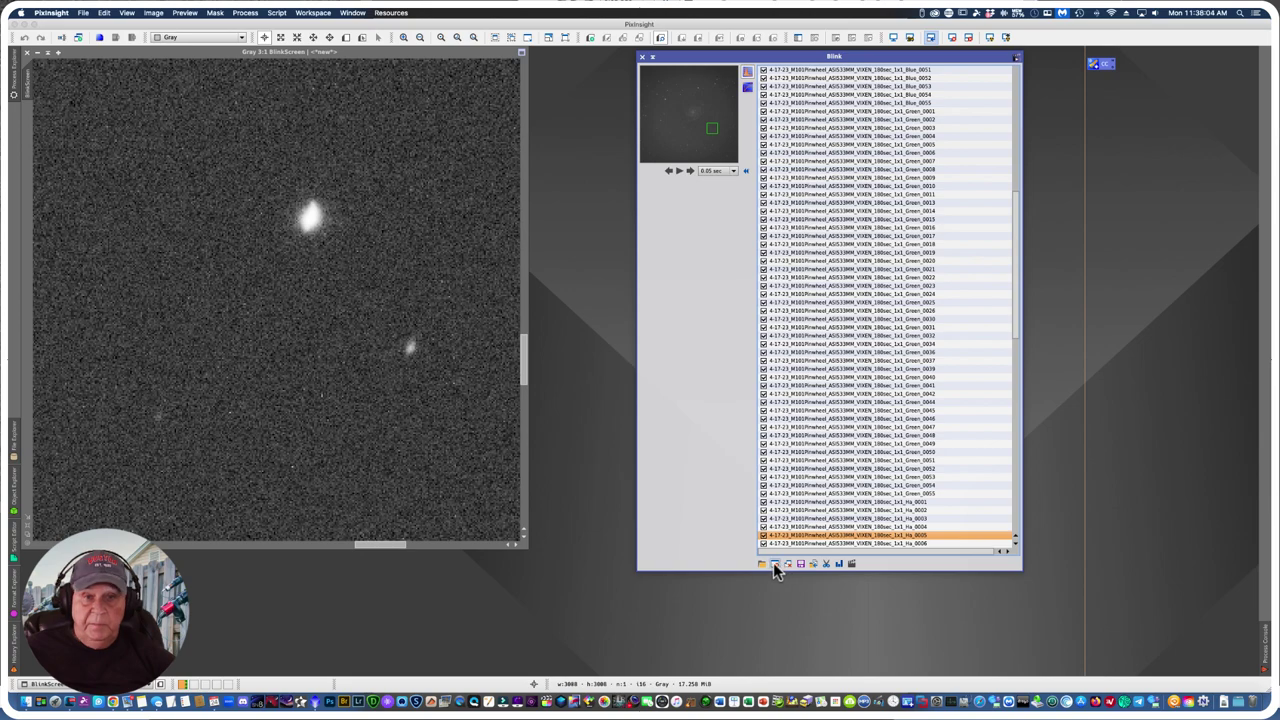
# Step: Check the star shapes in the Ha frames from Ha_0006 onward and remove frame Ha_0009 from the Blink list
pyautogui.press('Down')
pyautogui.press('Down')
pyautogui.press('Down')
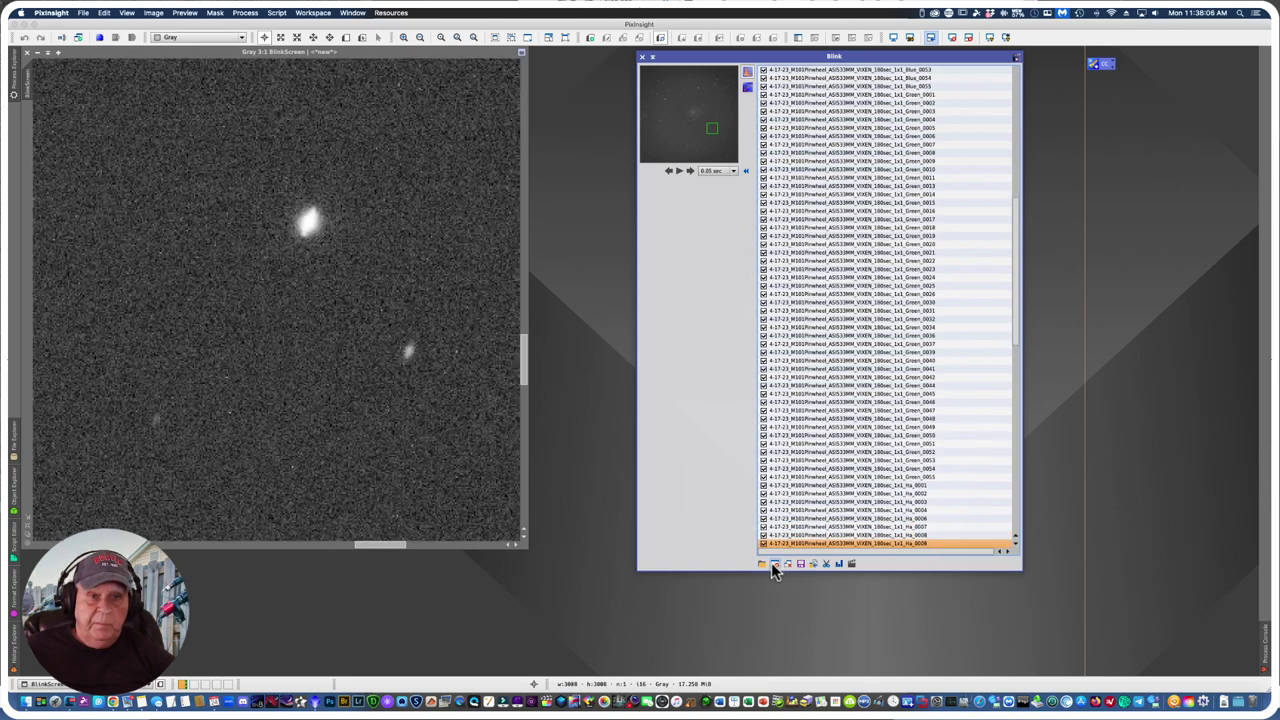
pyautogui.press('Down')
pyautogui.press('Down')
pyautogui.press('Down')
pyautogui.press('Down')
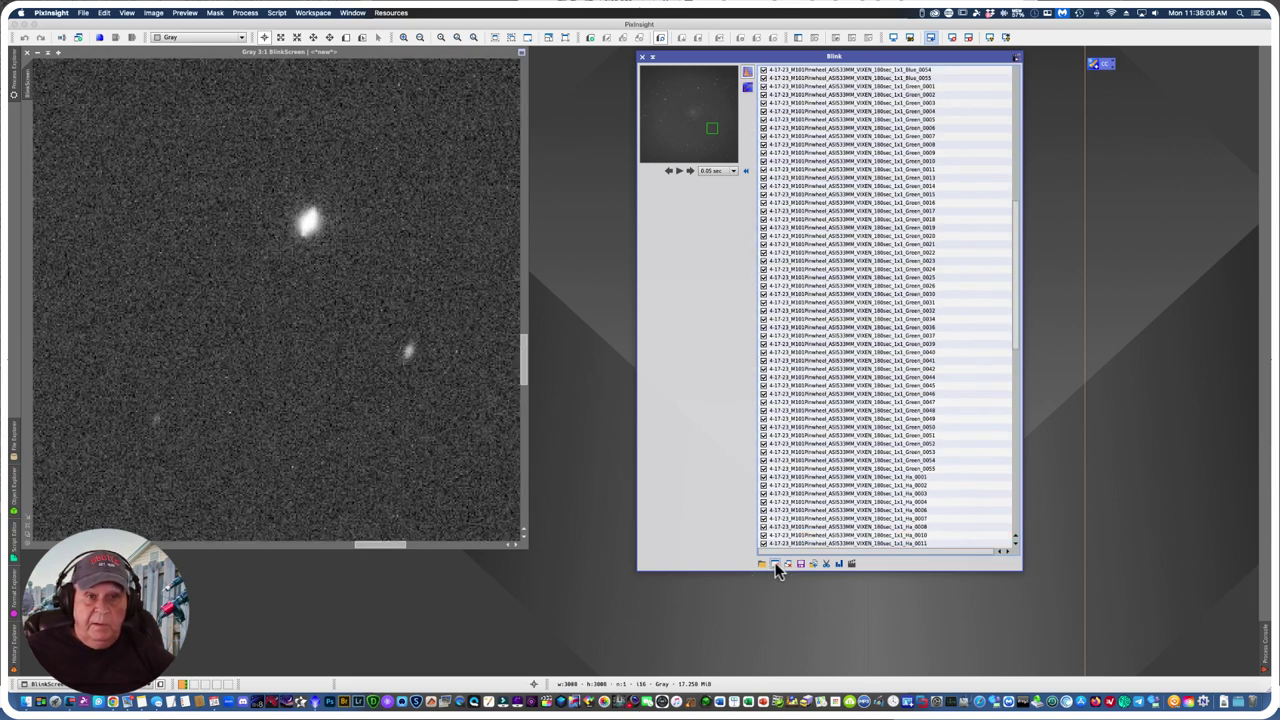
# Step: Step through the remaining Ha frames up to Ha_0026, examining the shapes of the bright stars
pyautogui.press('Down')
pyautogui.press('Down')
pyautogui.press('Down')
pyautogui.press('Down')
pyautogui.press('Down')
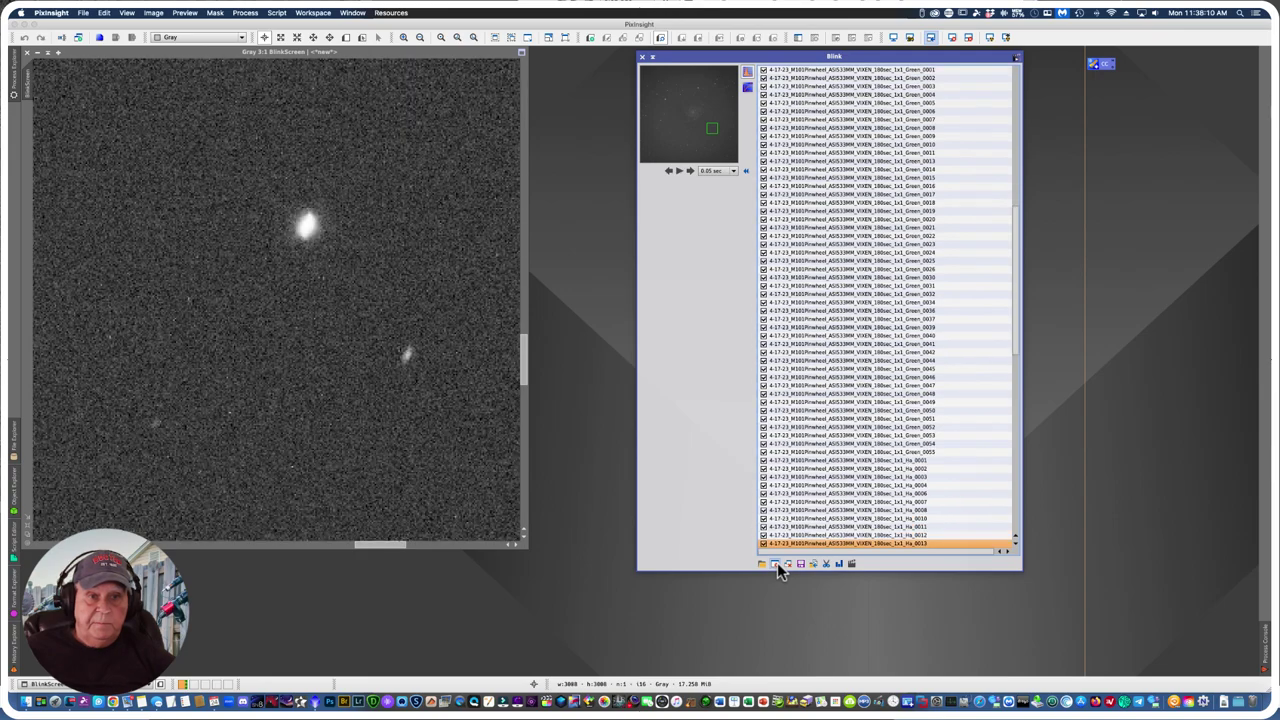
pyautogui.press('Down')
pyautogui.press('Down')
pyautogui.press('Down')
pyautogui.press('Down')
pyautogui.press('Down')
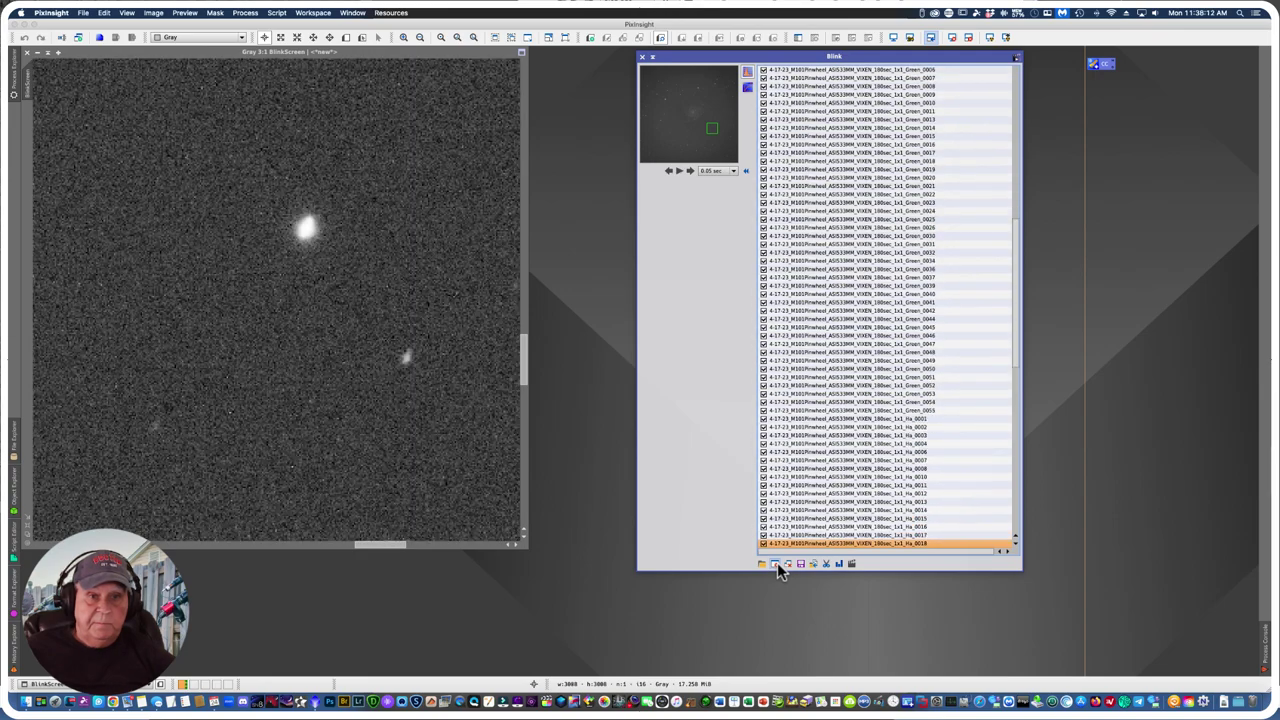
pyautogui.press('Down')
pyautogui.press('Down')
pyautogui.press('Down')
pyautogui.press('Down')
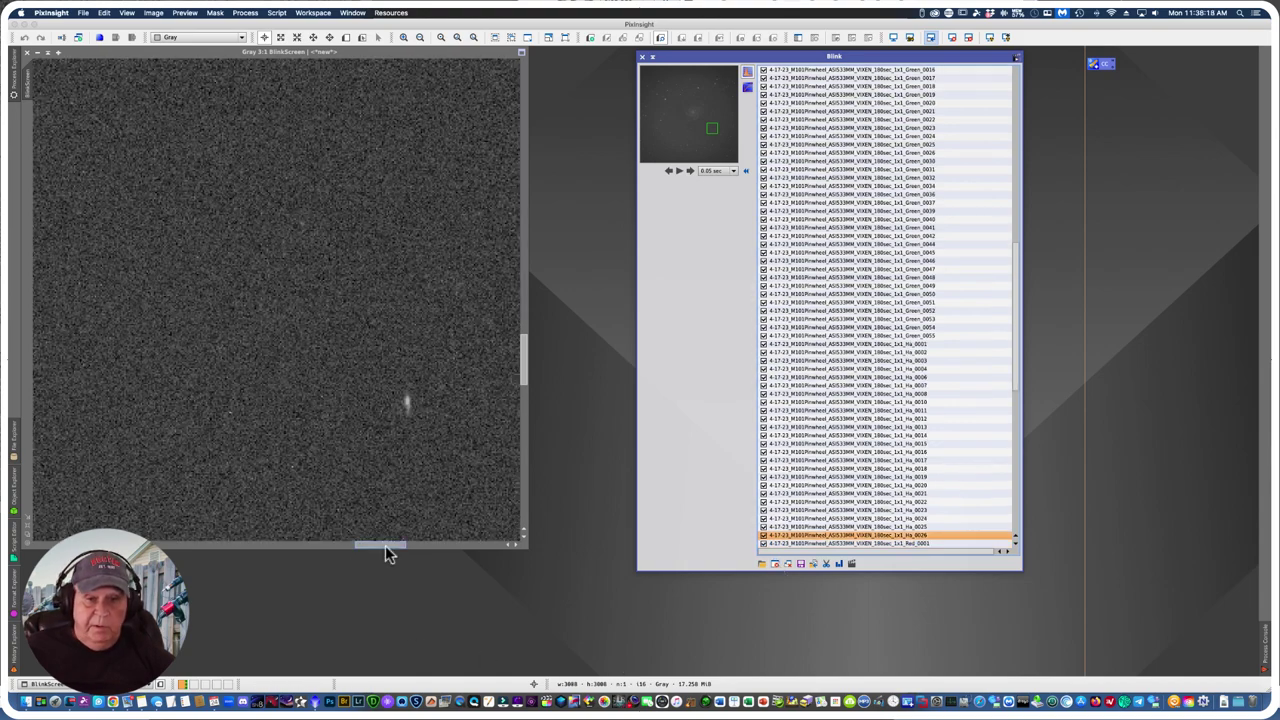
pyautogui.moveTo(387, 548); pyautogui.dragTo(444, 566)
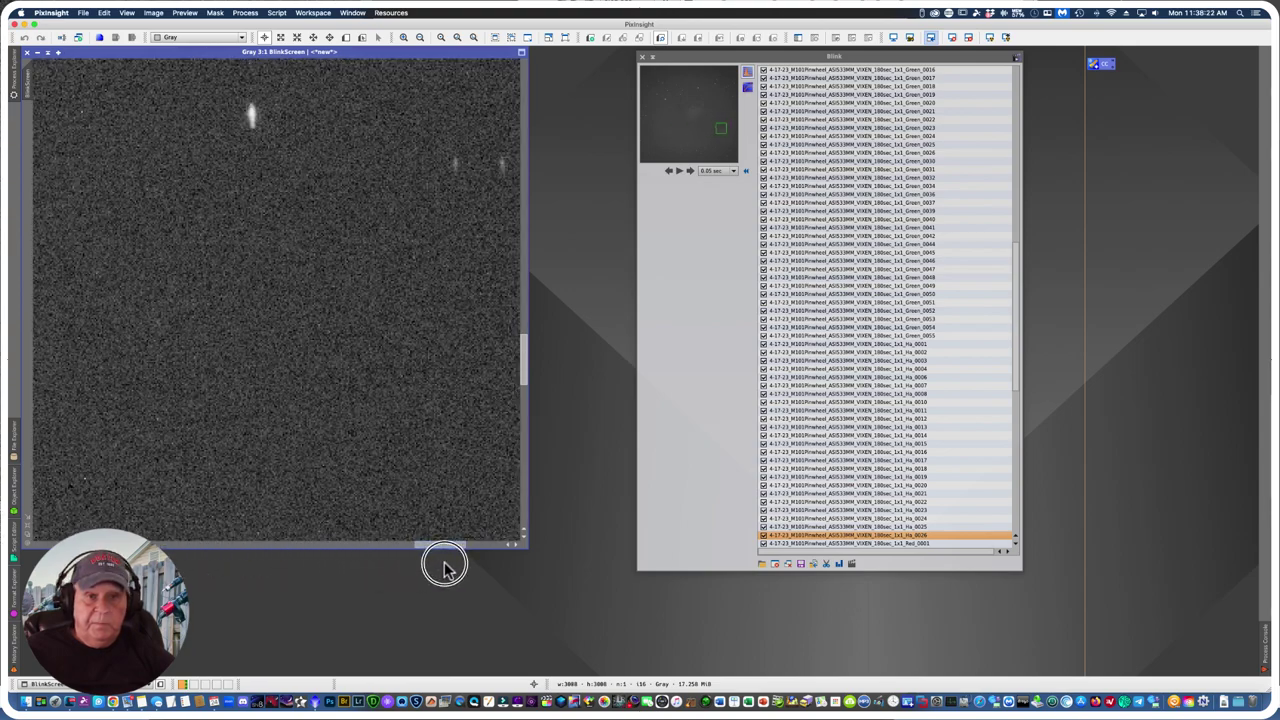
pyautogui.moveTo(528, 352); pyautogui.dragTo(520, 337)
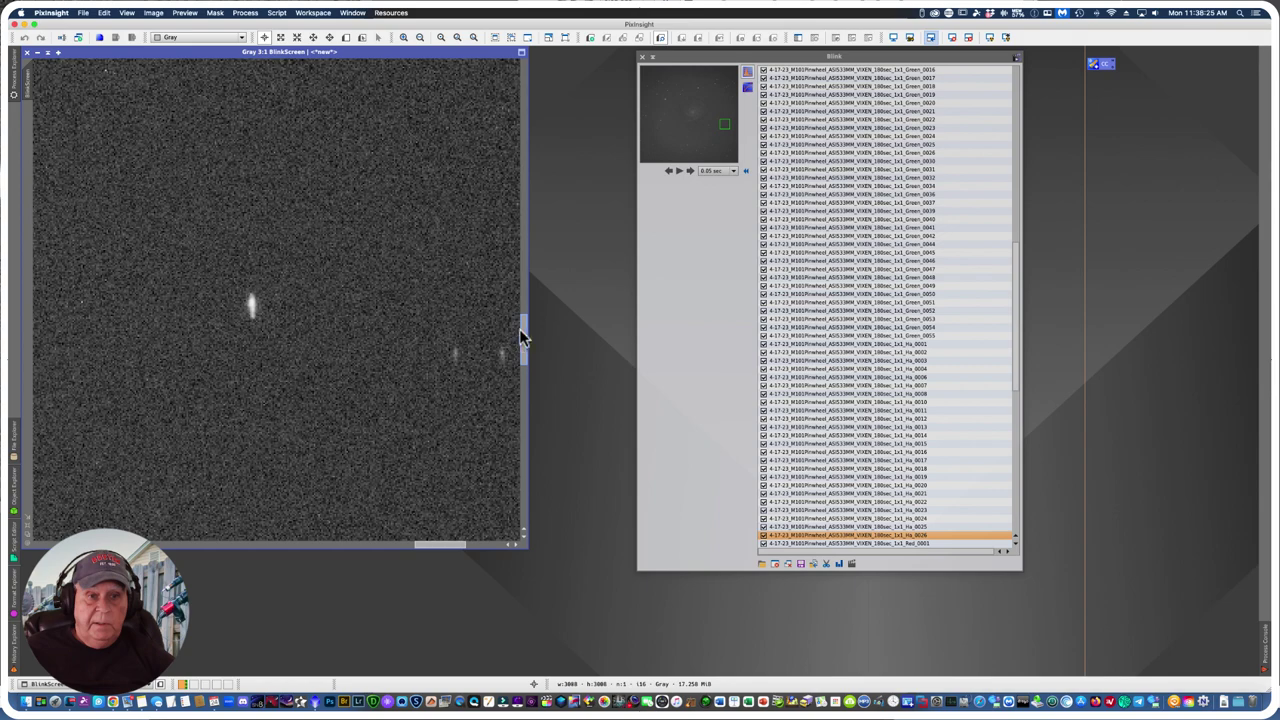
# Step: Step through the red frames from Red_0001 to Red_0027, examining the shapes of the stars near the image's right edge
pyautogui.click(758, 542)
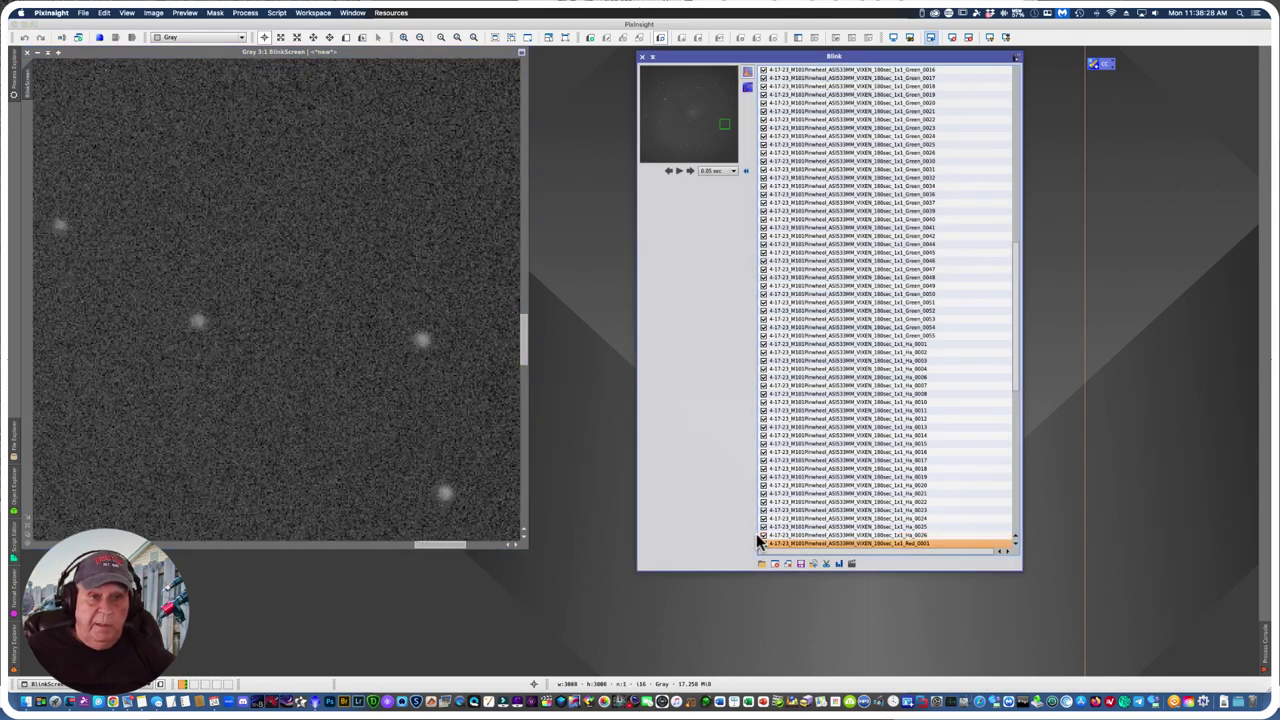
pyautogui.moveTo(430, 546); pyautogui.dragTo(476, 541)
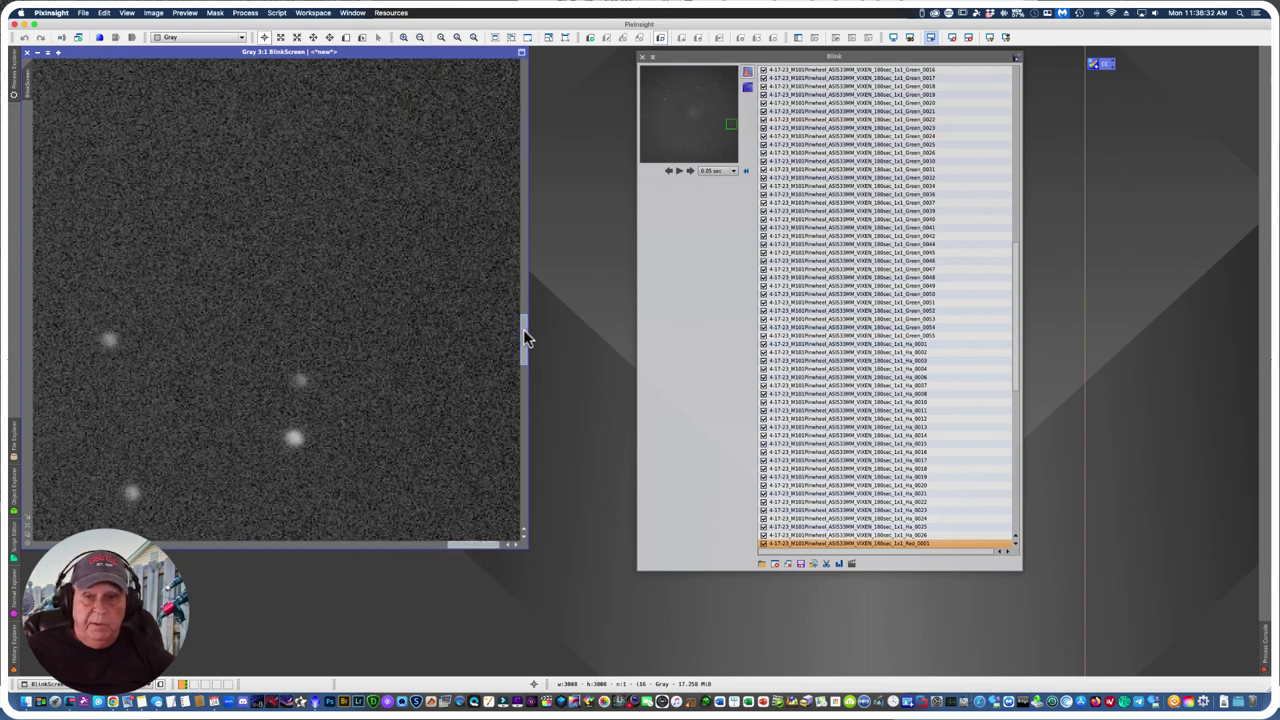
pyautogui.moveTo(527, 338); pyautogui.dragTo(517, 391)
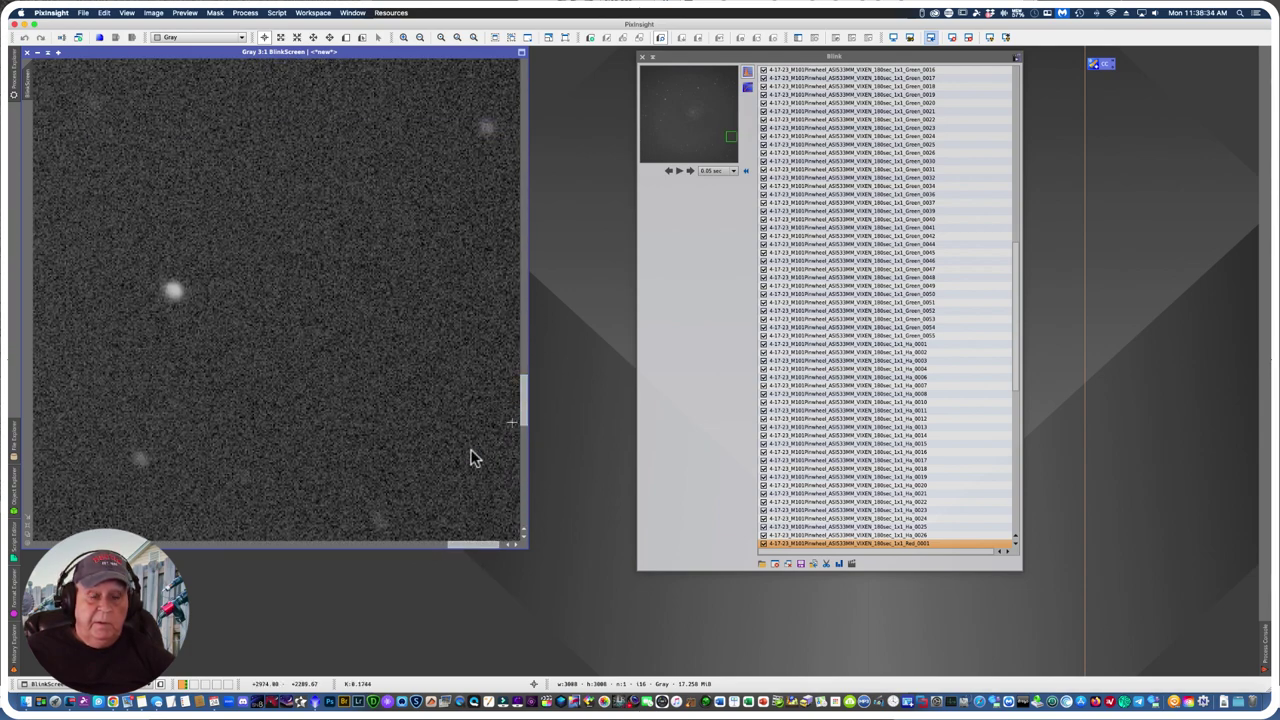
pyautogui.click(795, 544)
pyautogui.press('Down')
pyautogui.press('Down')
pyautogui.press('Down')
pyautogui.press('Down')
pyautogui.press('Down')
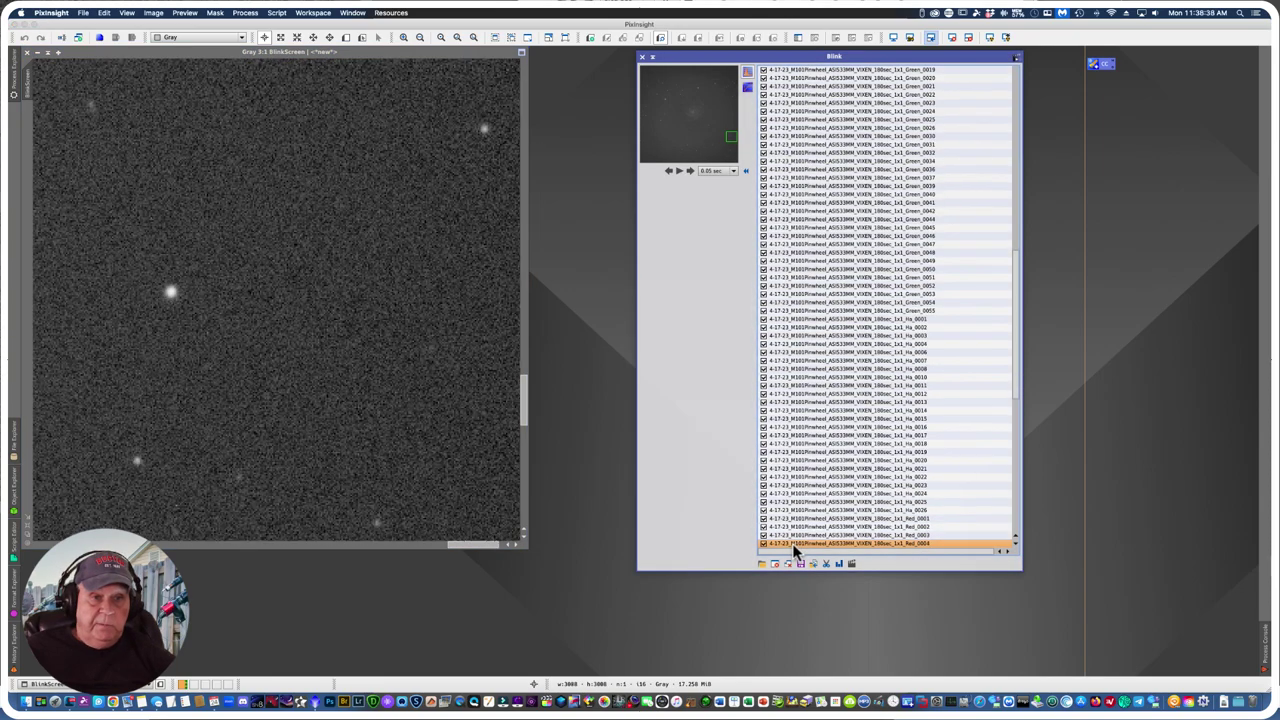
pyautogui.press('Down')
pyautogui.press('Down')
pyautogui.press('Down')
pyautogui.press('Down')
pyautogui.press('Down')
pyautogui.press('Down')
pyautogui.press('Down')
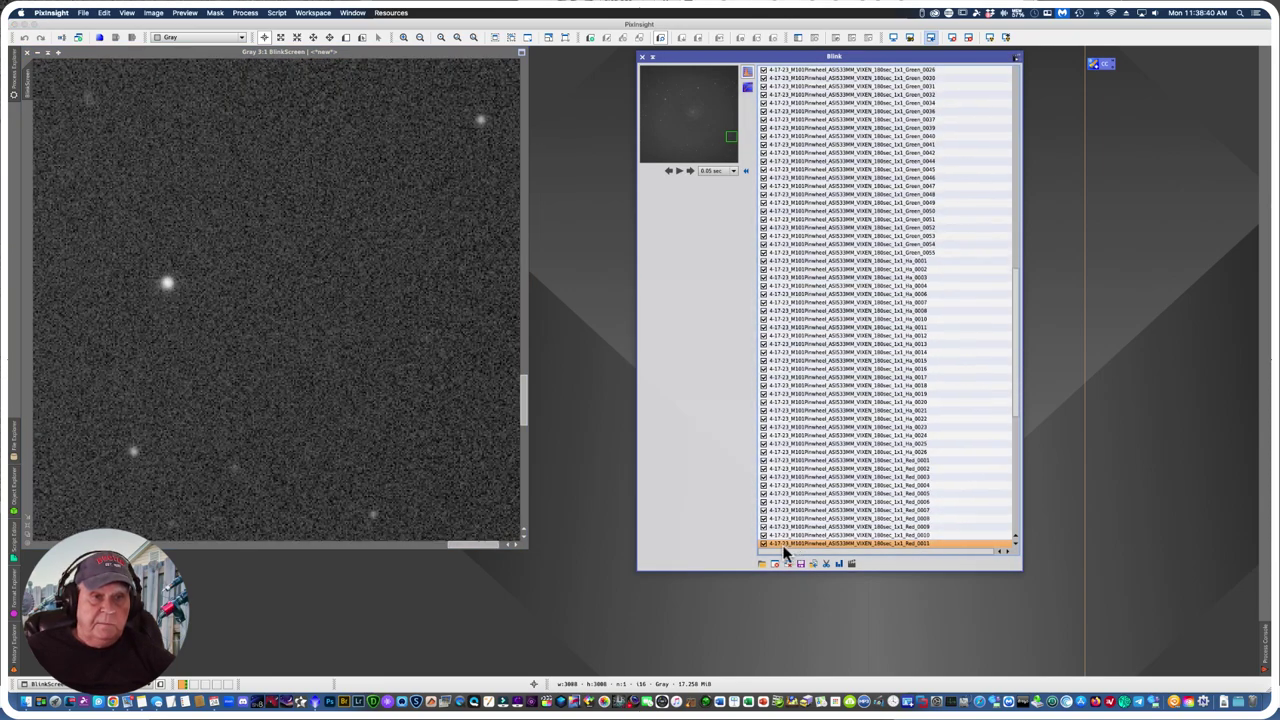
pyautogui.press('Down')
pyautogui.press('Down')
pyautogui.press('Down')
pyautogui.press('Down')
pyautogui.press('Down')
pyautogui.press('Down')
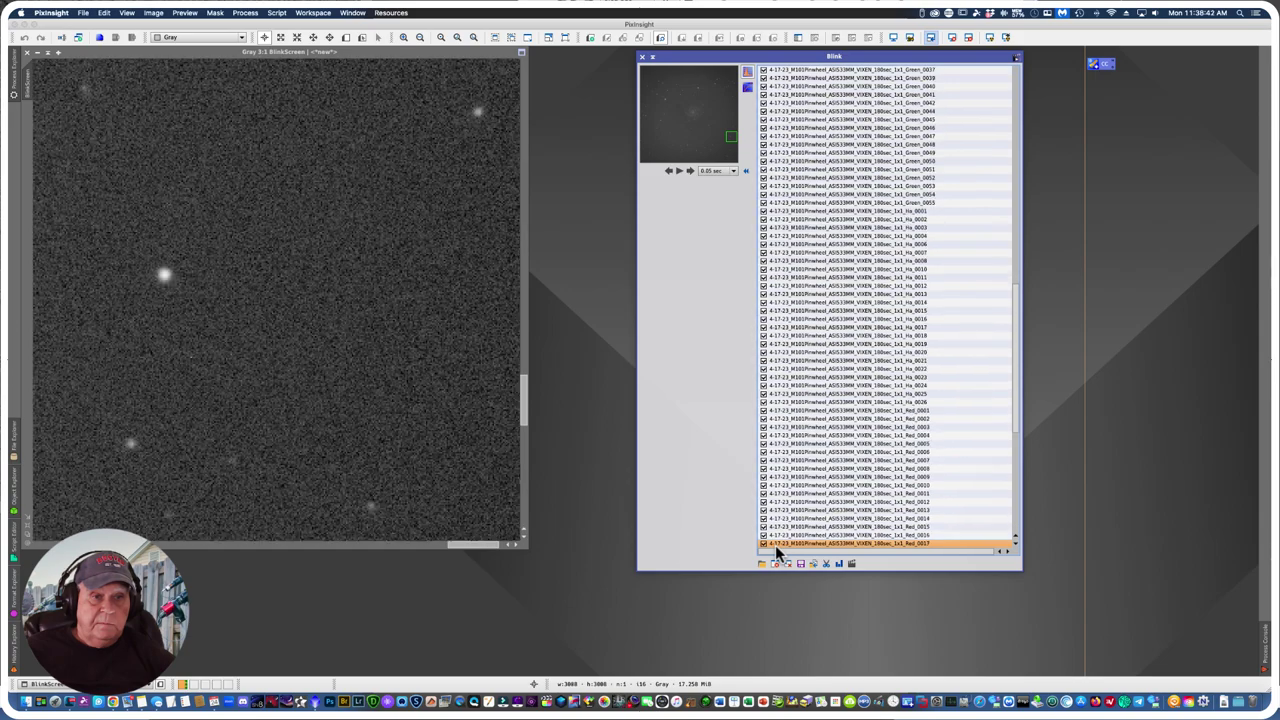
pyautogui.press('Down')
pyautogui.press('Down')
pyautogui.press('Down')
pyautogui.press('Down')
pyautogui.press('Down')
pyautogui.press('Down')
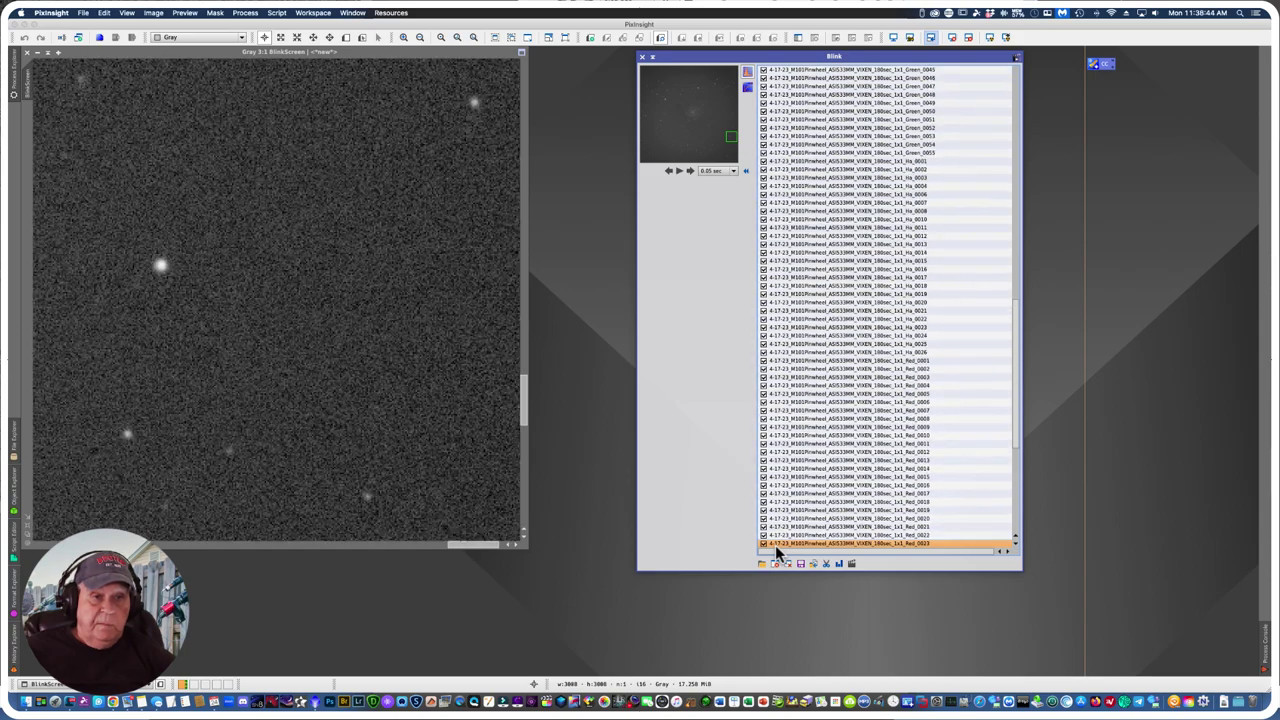
pyautogui.press('Down')
pyautogui.press('Down')
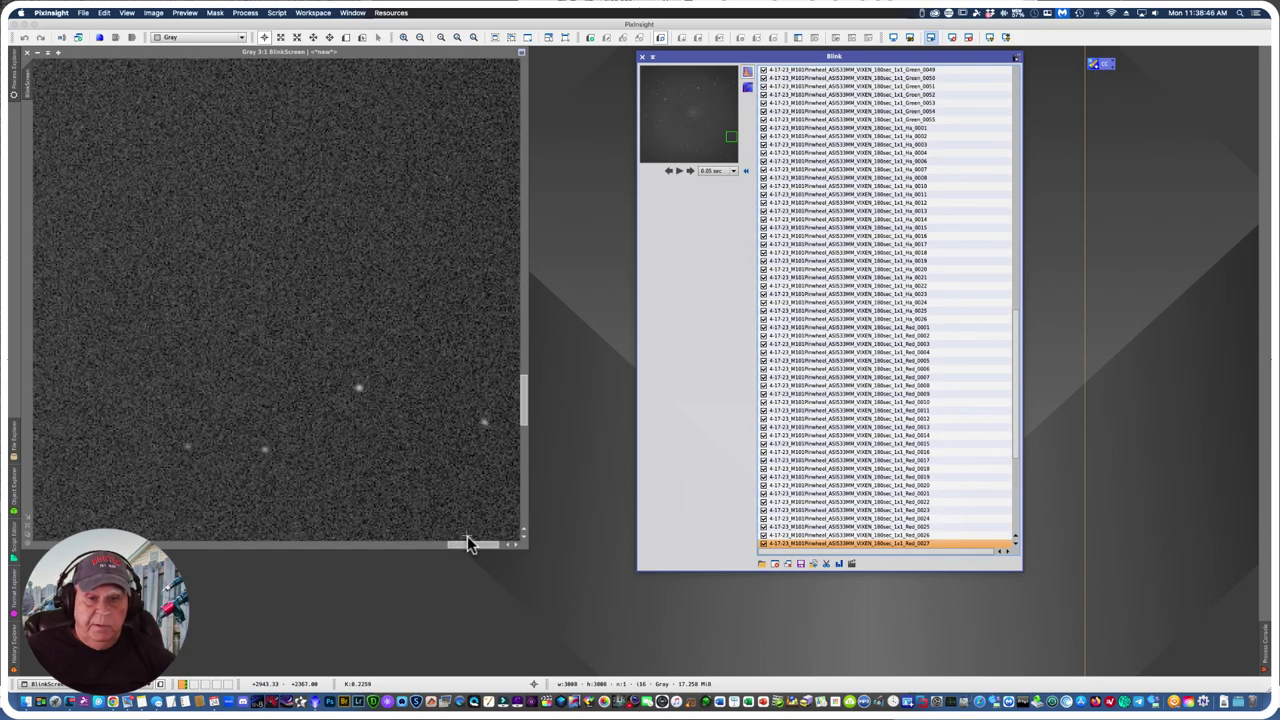
# Step: Examine the shape of another bright star in the red frames from Red_0027 to Red_0041
pyautogui.click(392, 547)
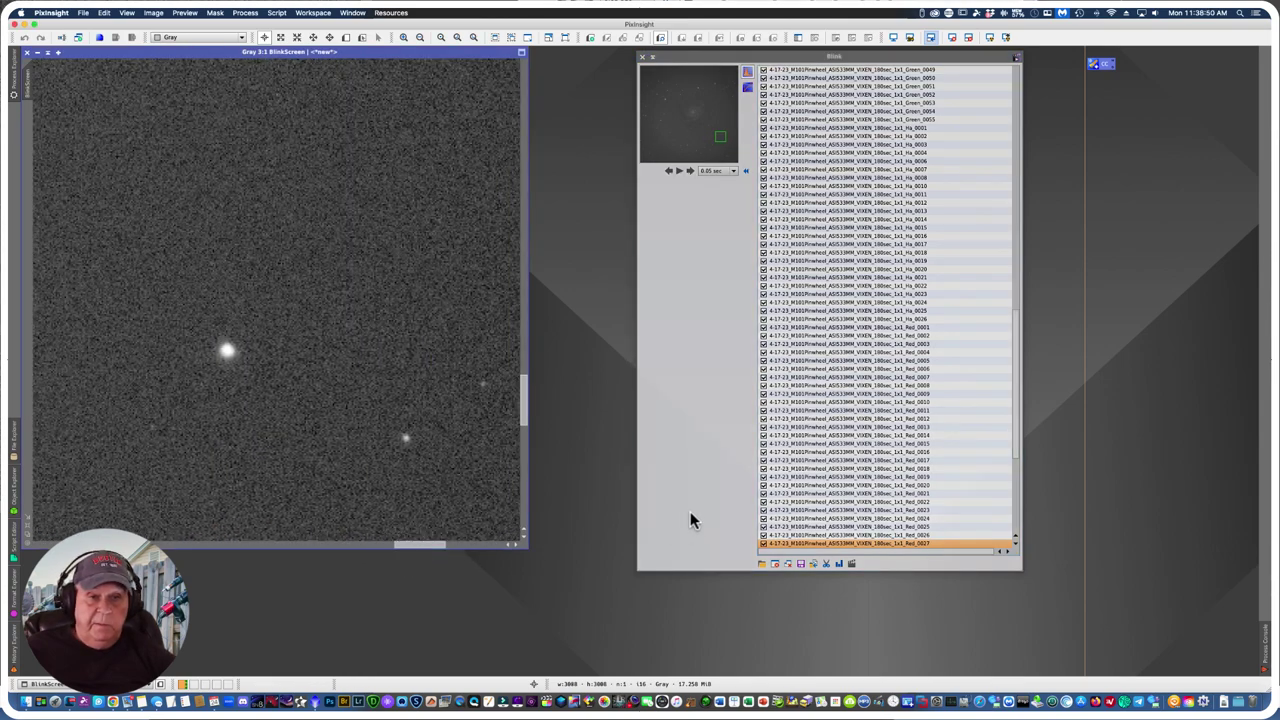
pyautogui.click(766, 543)
pyautogui.press('Down')
pyautogui.press('Down')
pyautogui.press('Down')
pyautogui.press('Down')
pyautogui.press('Down')
pyautogui.press('Down')
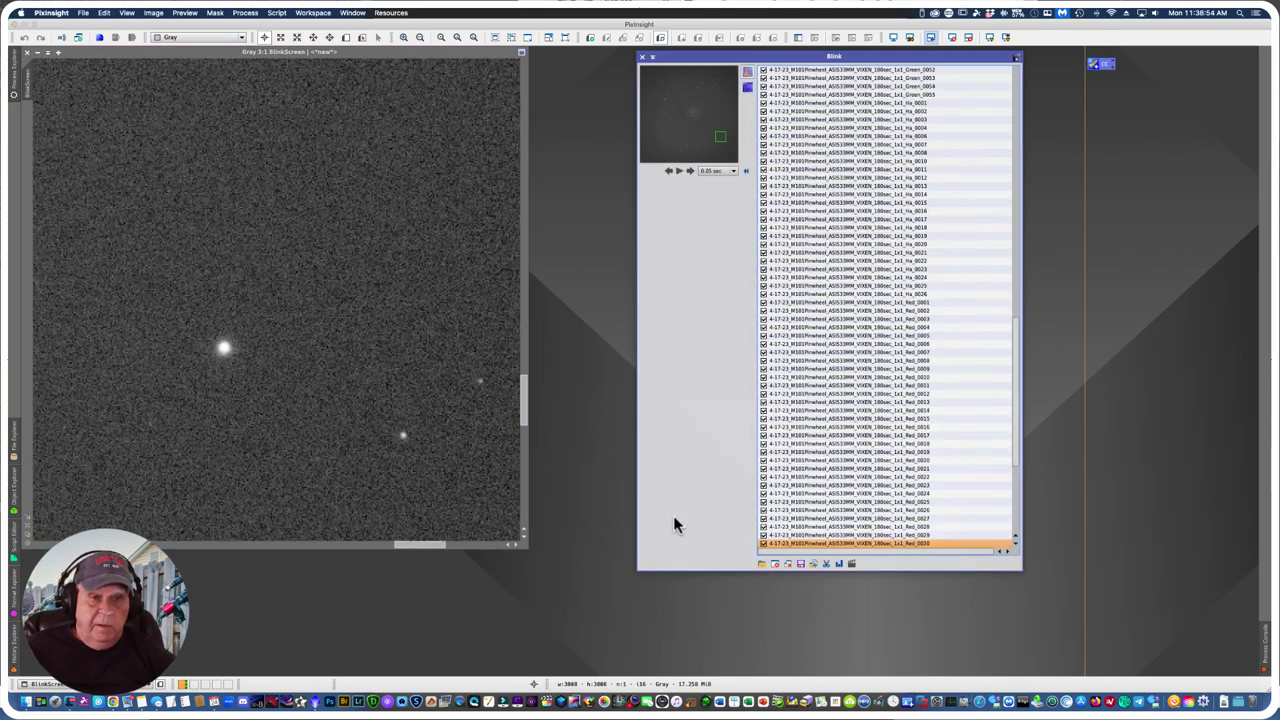
pyautogui.press('Down')
pyautogui.press('Down')
pyautogui.press('Down')
pyautogui.press('Down')
pyautogui.press('Down')
pyautogui.press('Down')
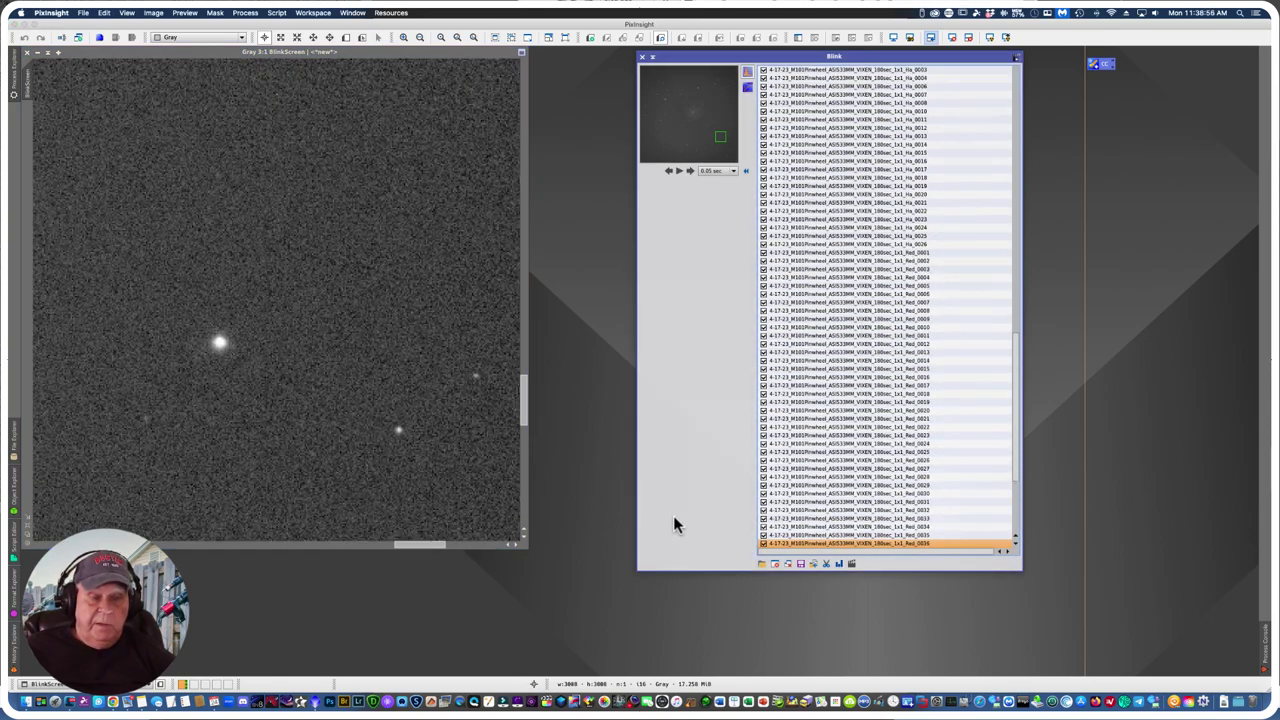
pyautogui.press('Down')
pyautogui.press('Down')
pyautogui.press('Down')
pyautogui.press('Down')
pyautogui.press('Down')
pyautogui.press('Down')
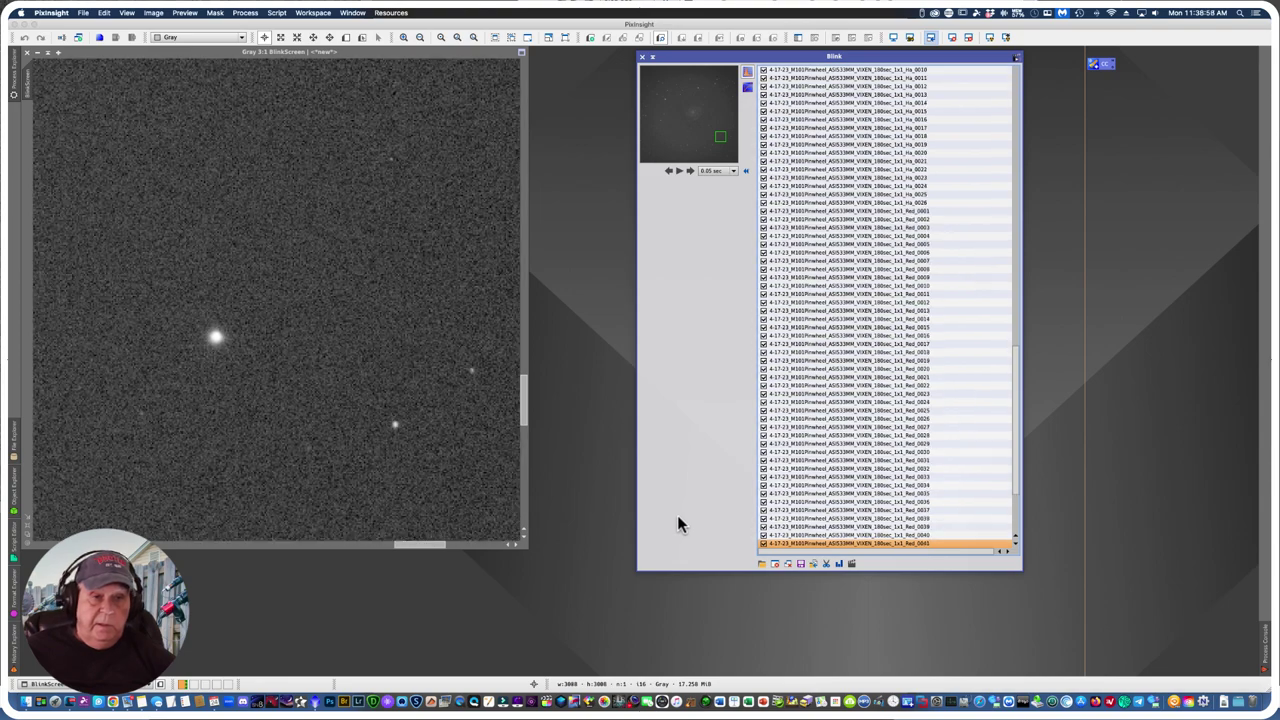
# Step: Compare frames Red_0043 and Red_0044, remove Red_0044 from the Blink list and continue checking to Red_0048
pyautogui.press('Up')
pyautogui.press('Up')
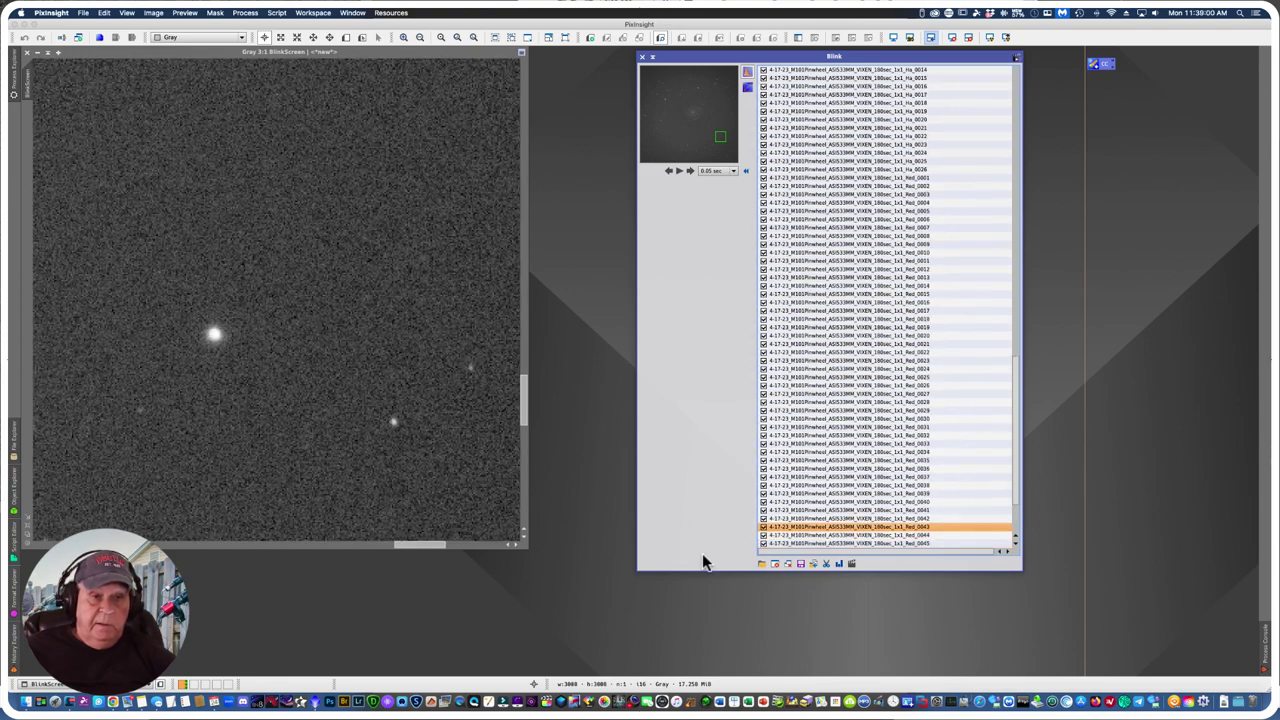
pyautogui.press('Down')
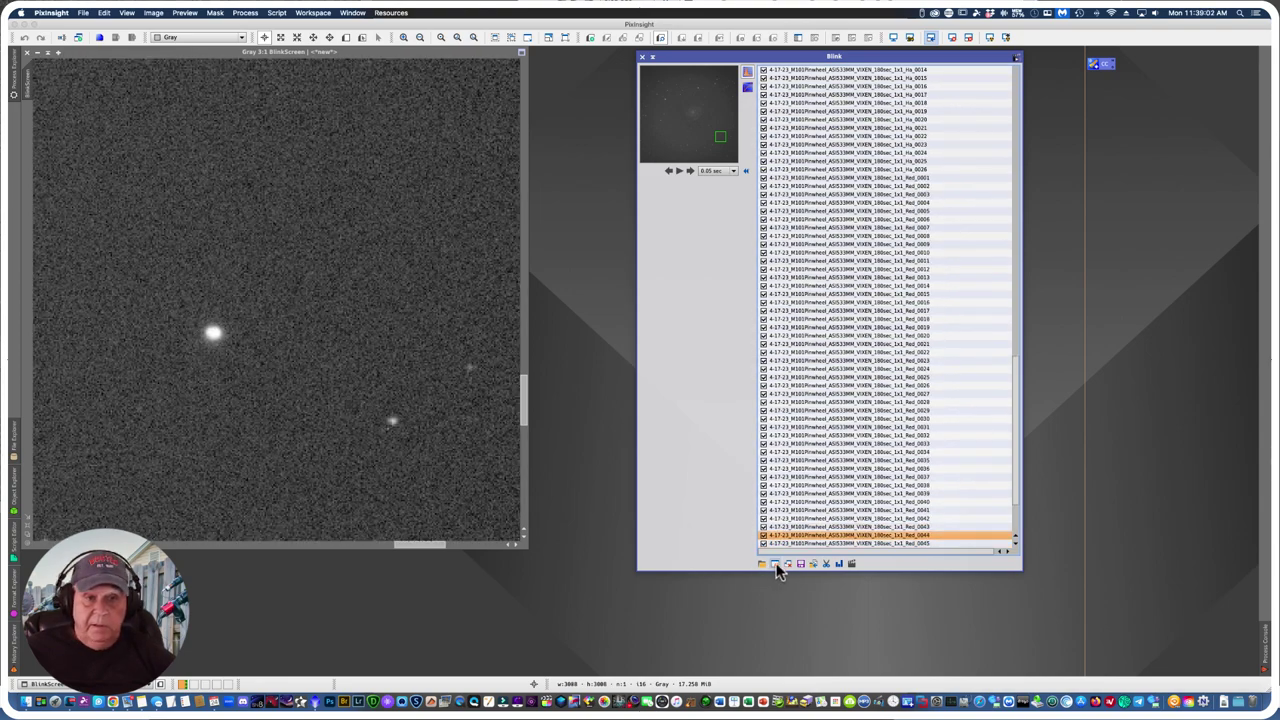
pyautogui.press('Down')
pyautogui.press('Down')
pyautogui.press('Down')
pyautogui.press('Down')
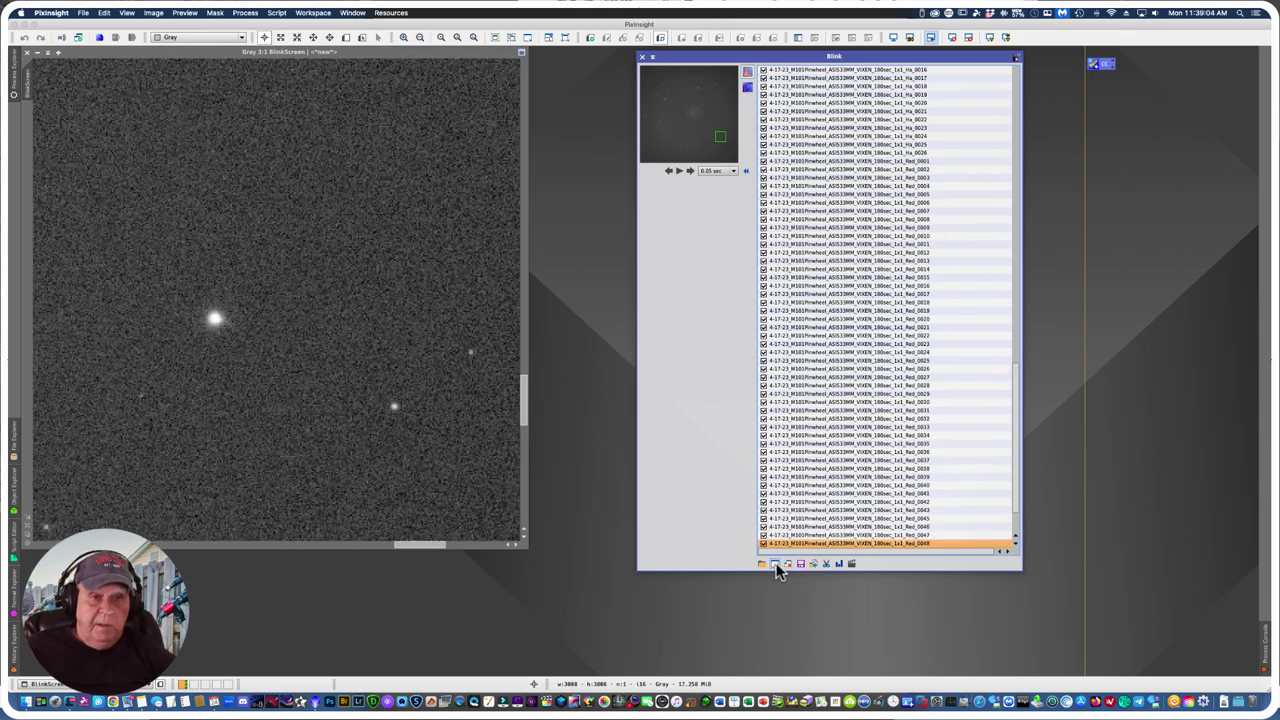
# Step: Compare the star shapes in the frames after Red_0048 against Red_0050 and remove frames Red_0051 and Red_0052
pyautogui.press('Down')
pyautogui.press('Down')
pyautogui.press('Down')
pyautogui.press('Down')
pyautogui.press('Up')
pyautogui.press('Up')
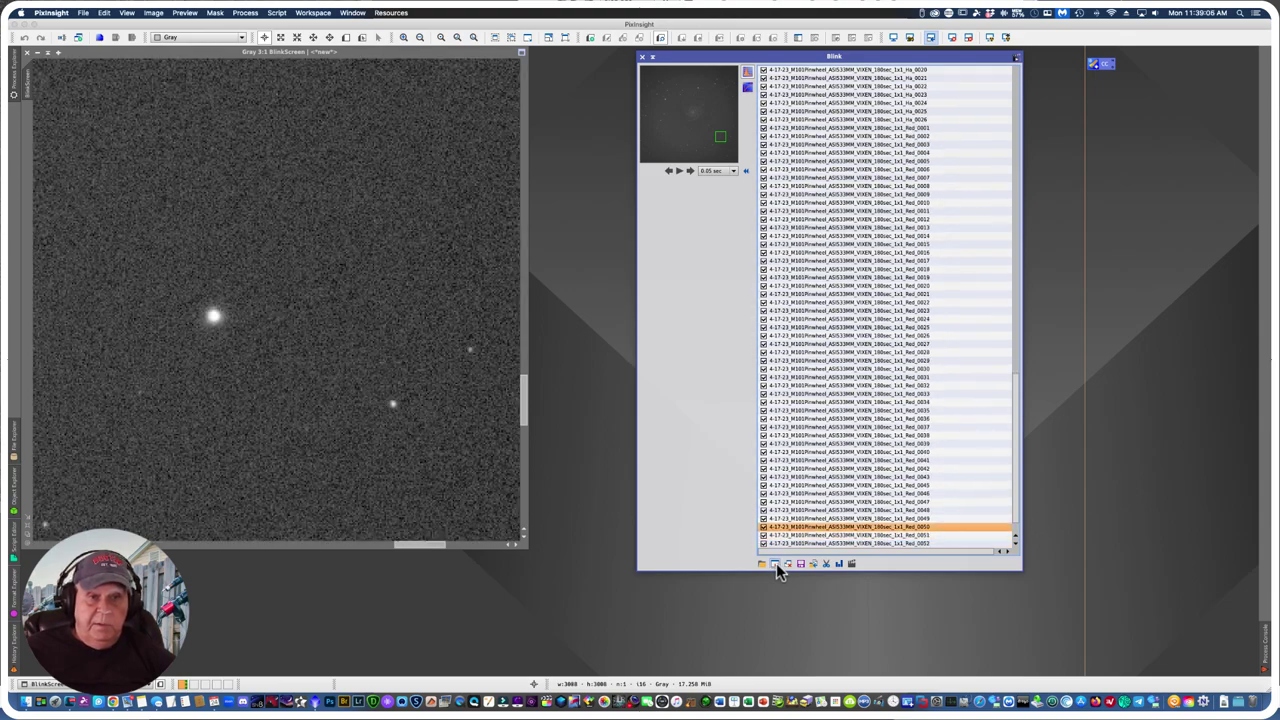
pyautogui.press('Down')
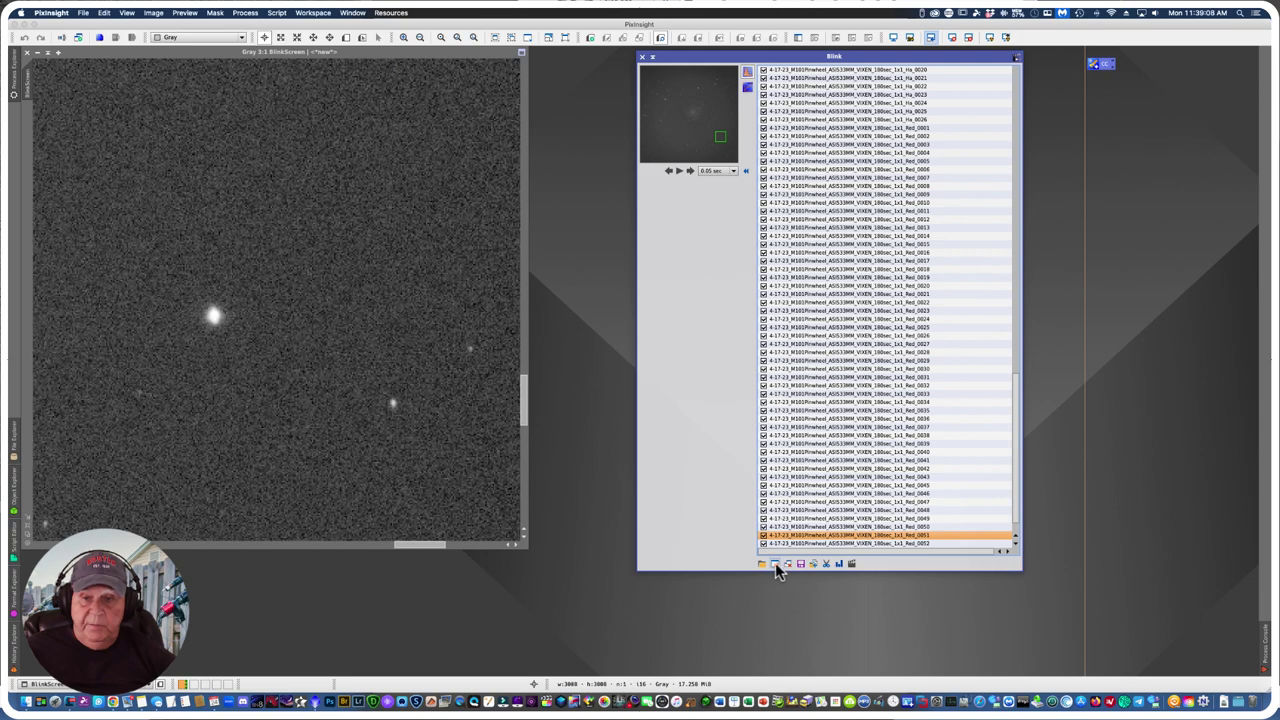
pyautogui.press('Up')
pyautogui.press('Down')
pyautogui.press('Up')
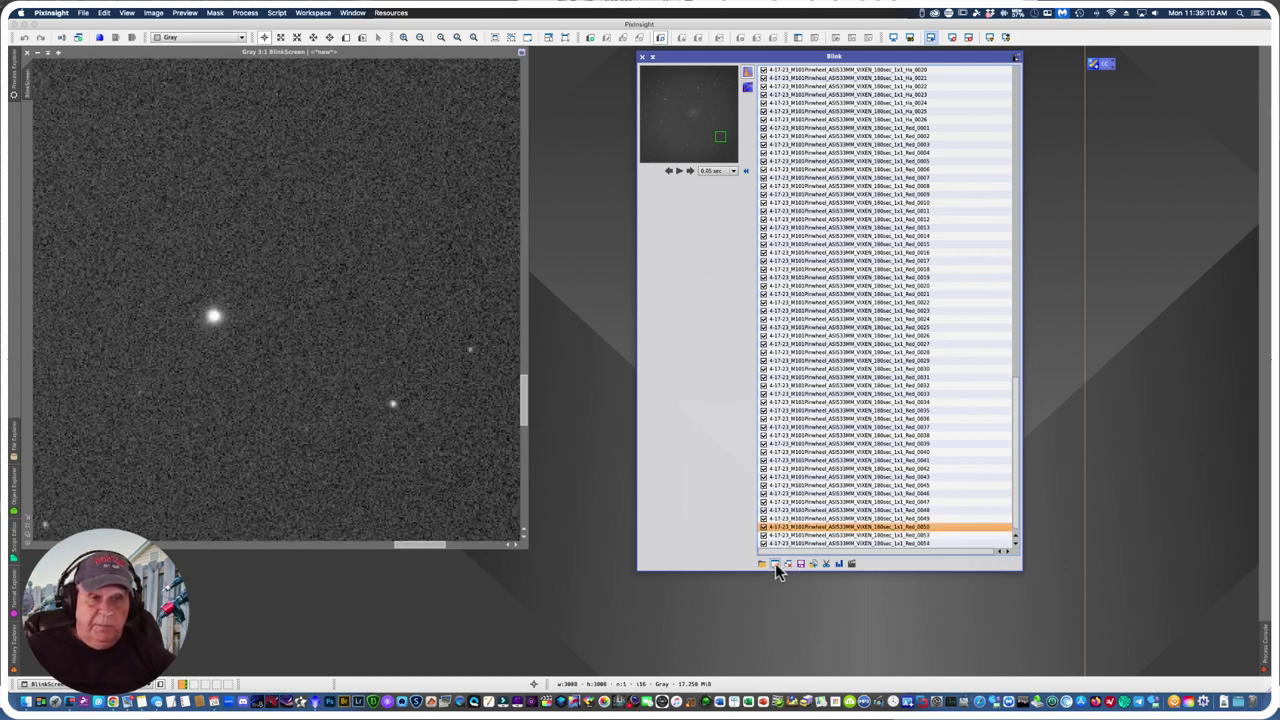
# Step: Remove frames Red_0053 and Red_0054 from the Blink list and check the last frame, Red_0055
pyautogui.press('Down')
pyautogui.press('Up')
pyautogui.press('Down')
pyautogui.press('Up')
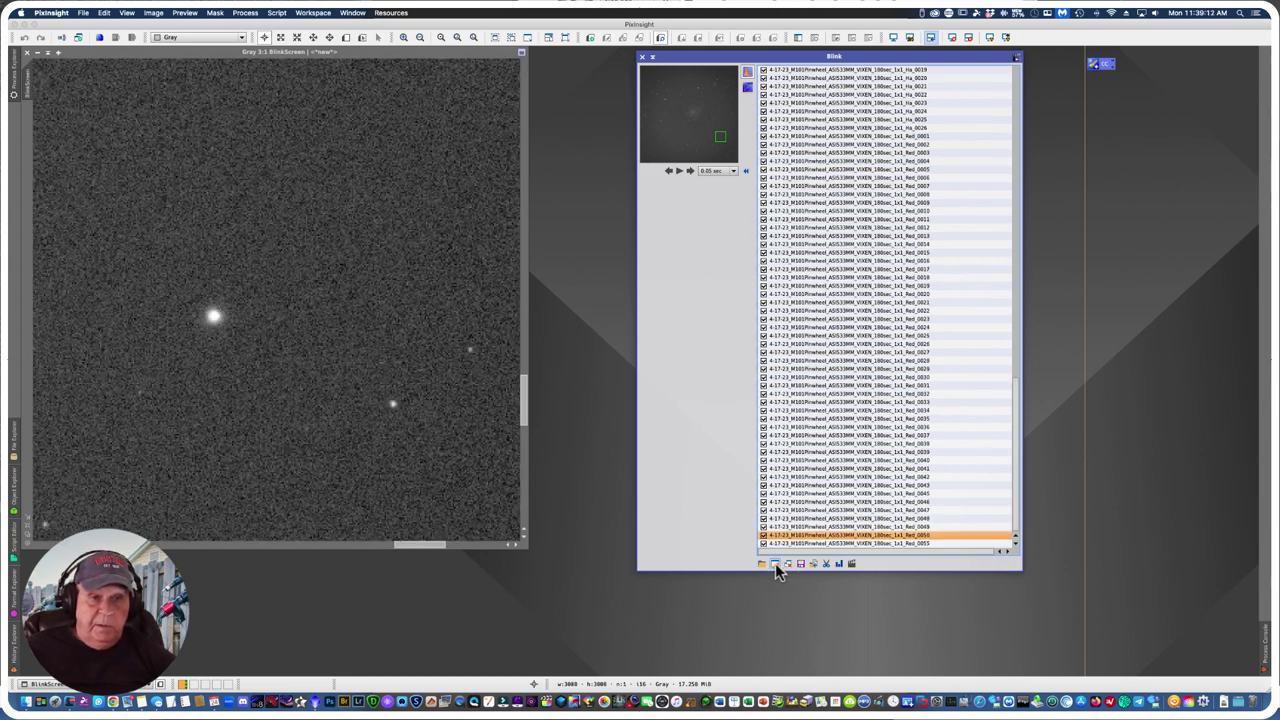
pyautogui.press('Down')
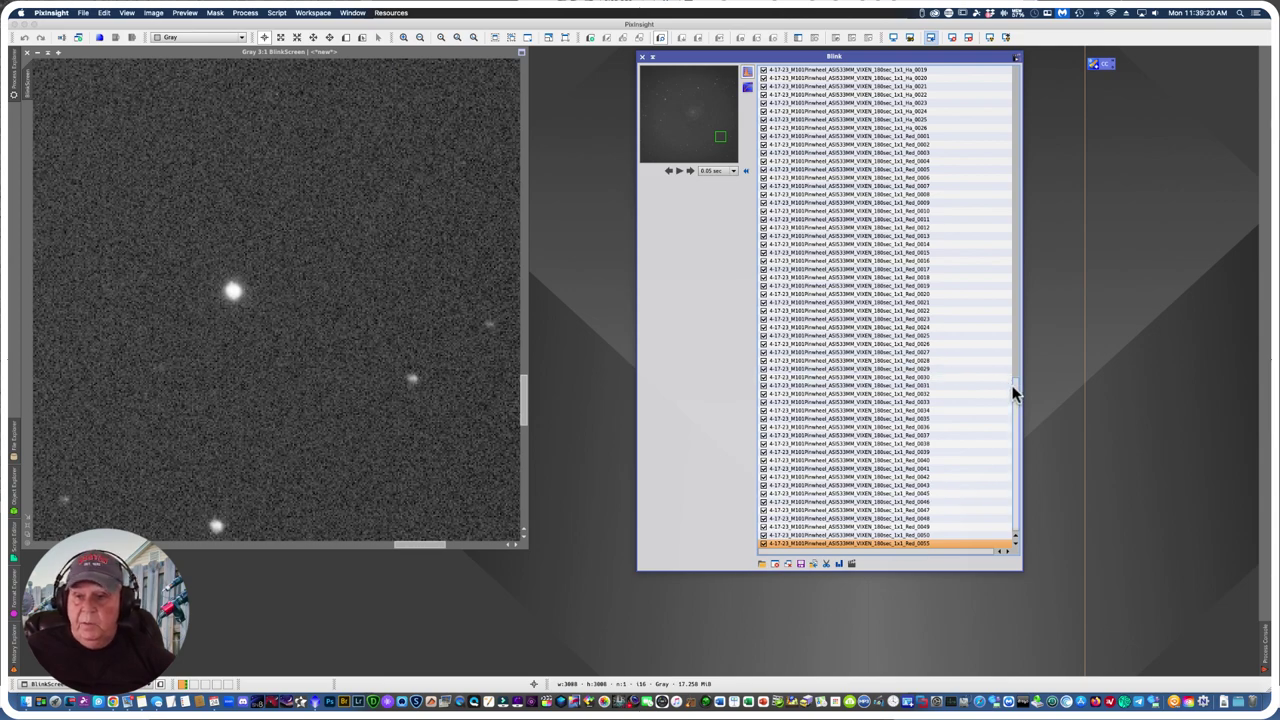
# Step: Select all the remaining frames in the Blink list, from the first blue frame to Red_0055
pyautogui.moveTo(1013, 393); pyautogui.dragTo(963, 160)
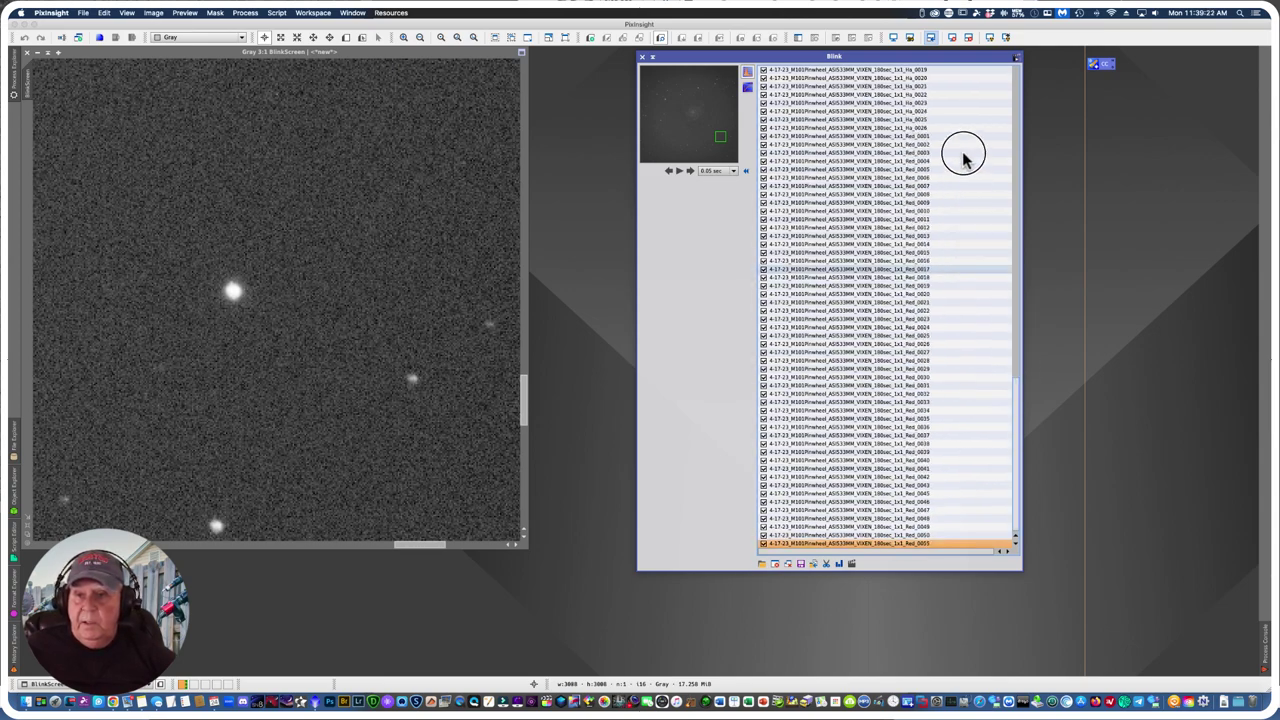
pyautogui.moveTo(1014, 391); pyautogui.dragTo(1006, 34)
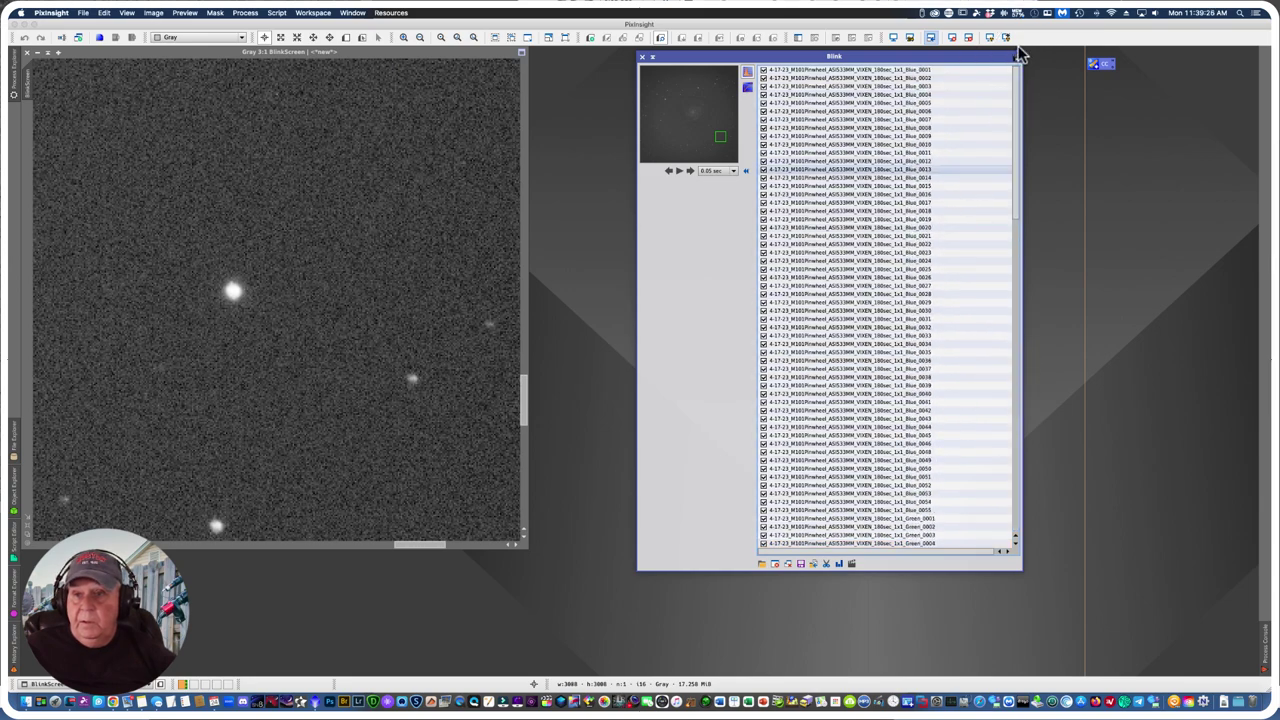
pyautogui.press('super+a')
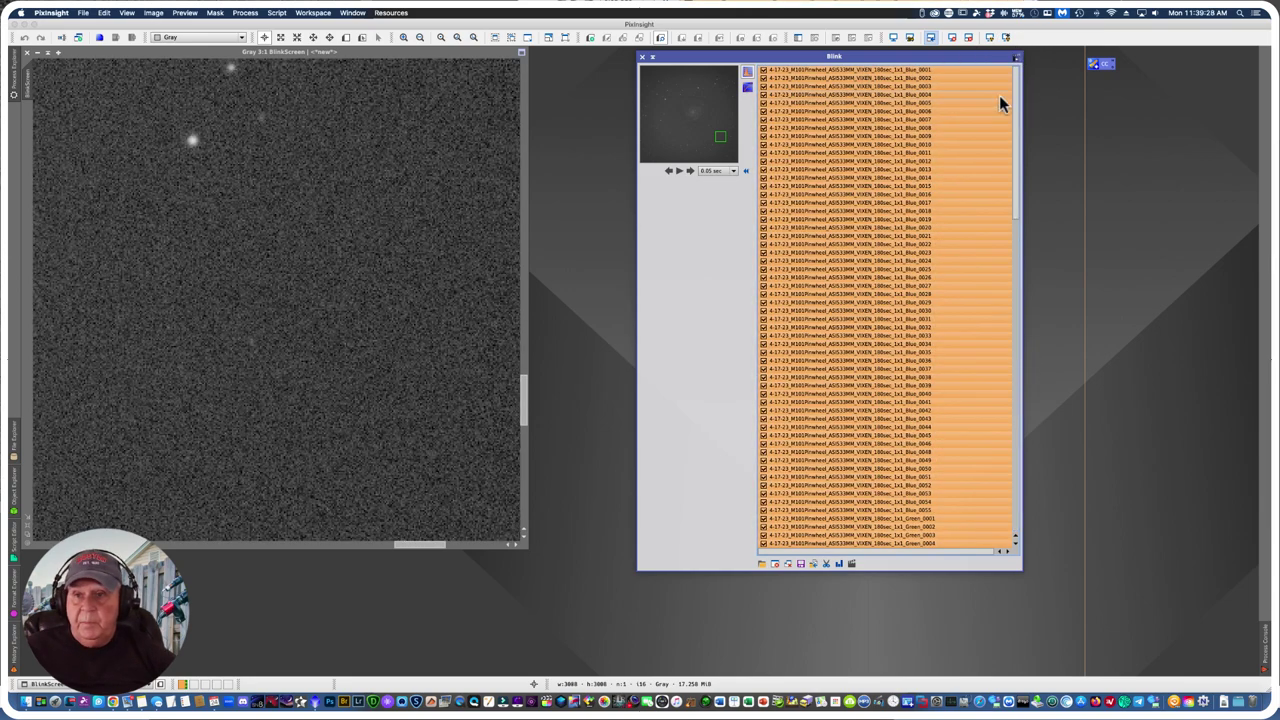
pyautogui.moveTo(1018, 100); pyautogui.dragTo(1036, 550)
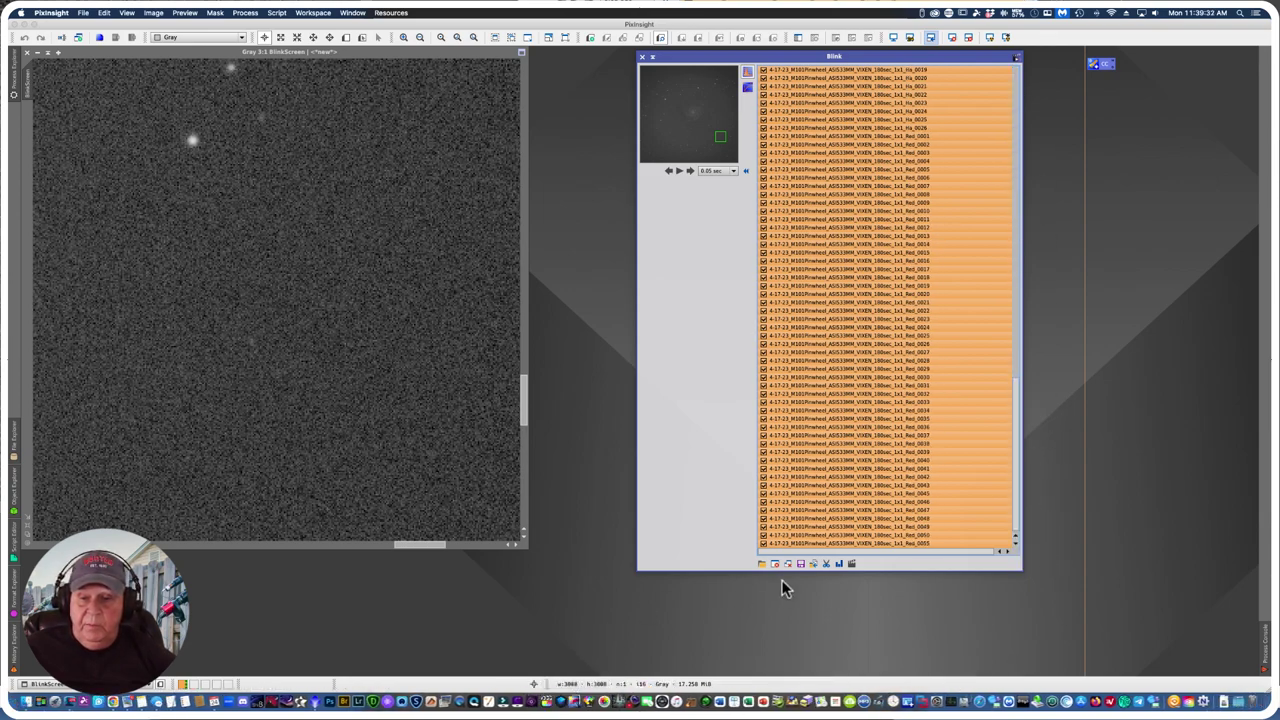
# Step: Move the selected frames into a new folder named Blink inside 4-APR's 4-18-23_M101Pinwheel_ASI533MM_VIXEN folder
pyautogui.click(813, 565)
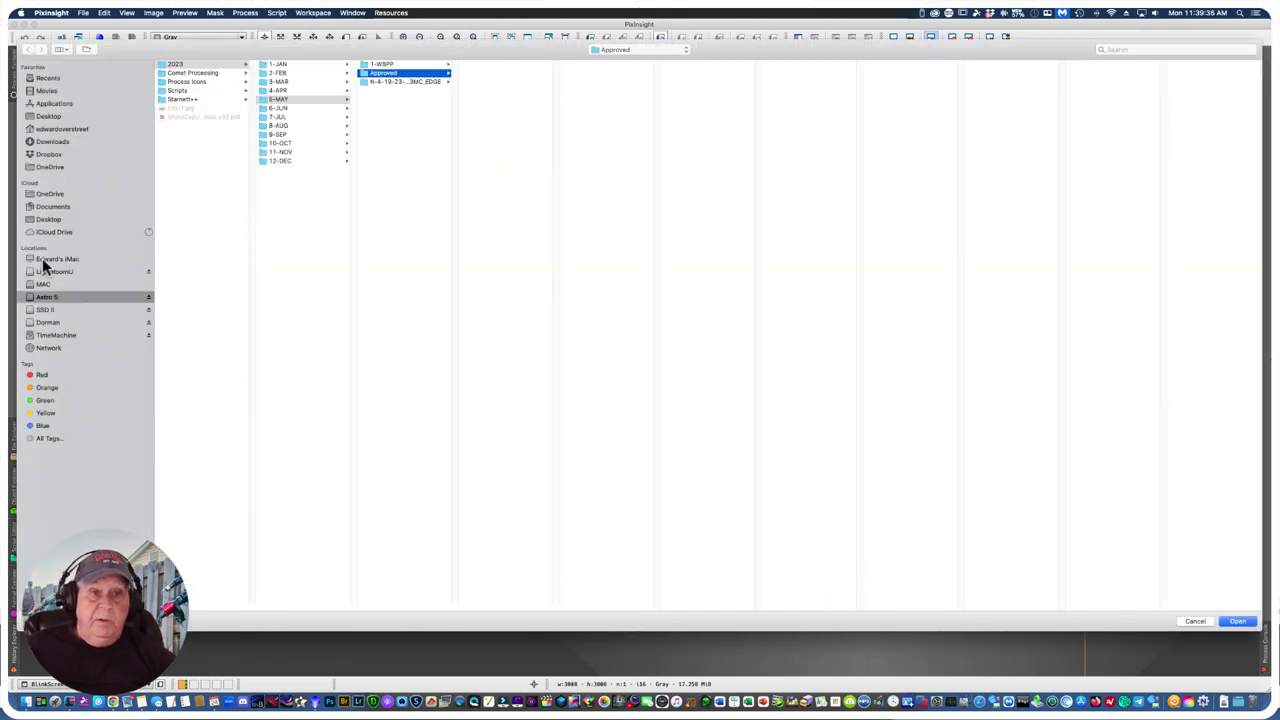
pyautogui.click(278, 90)
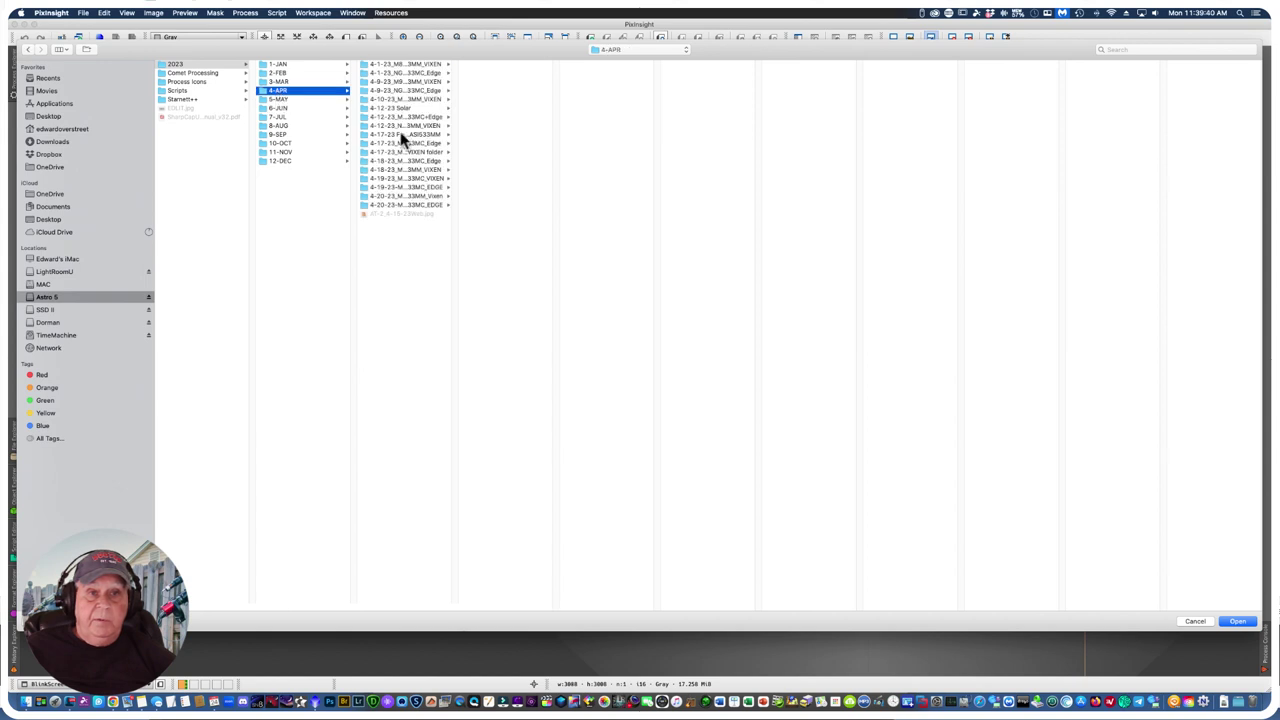
pyautogui.moveTo(451, 606); pyautogui.dragTo(593, 591)
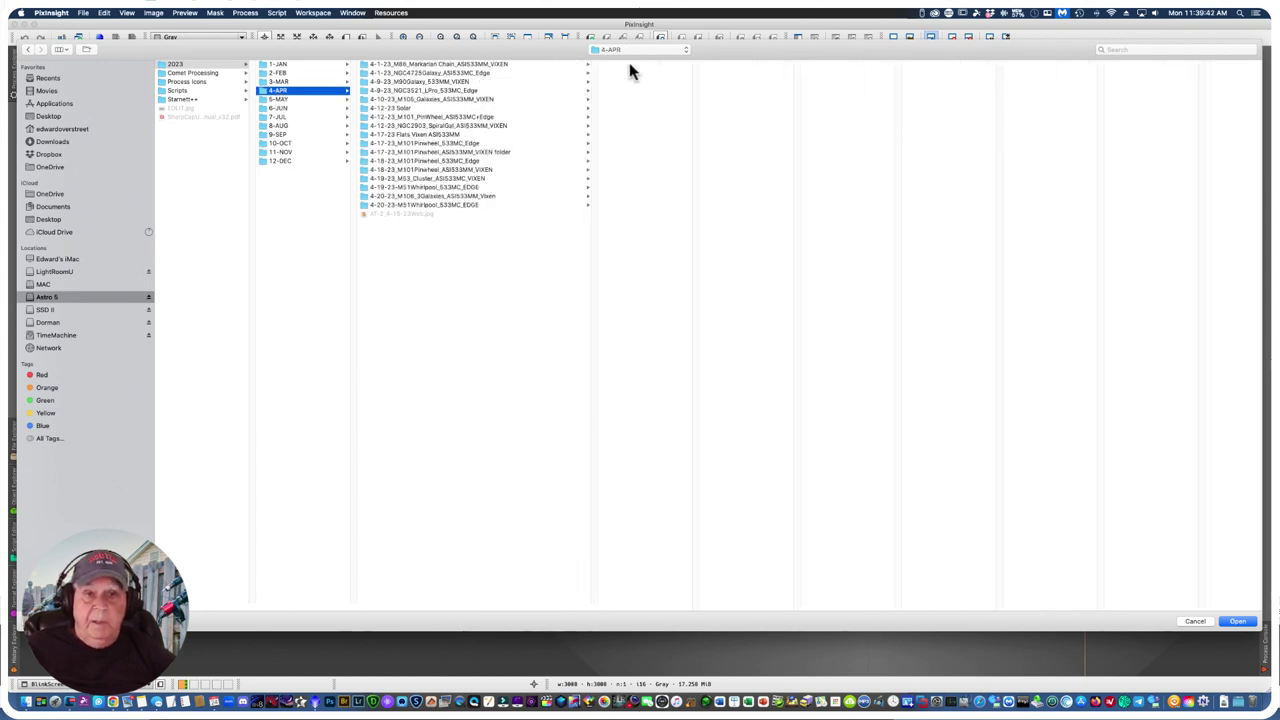
pyautogui.click(409, 170)
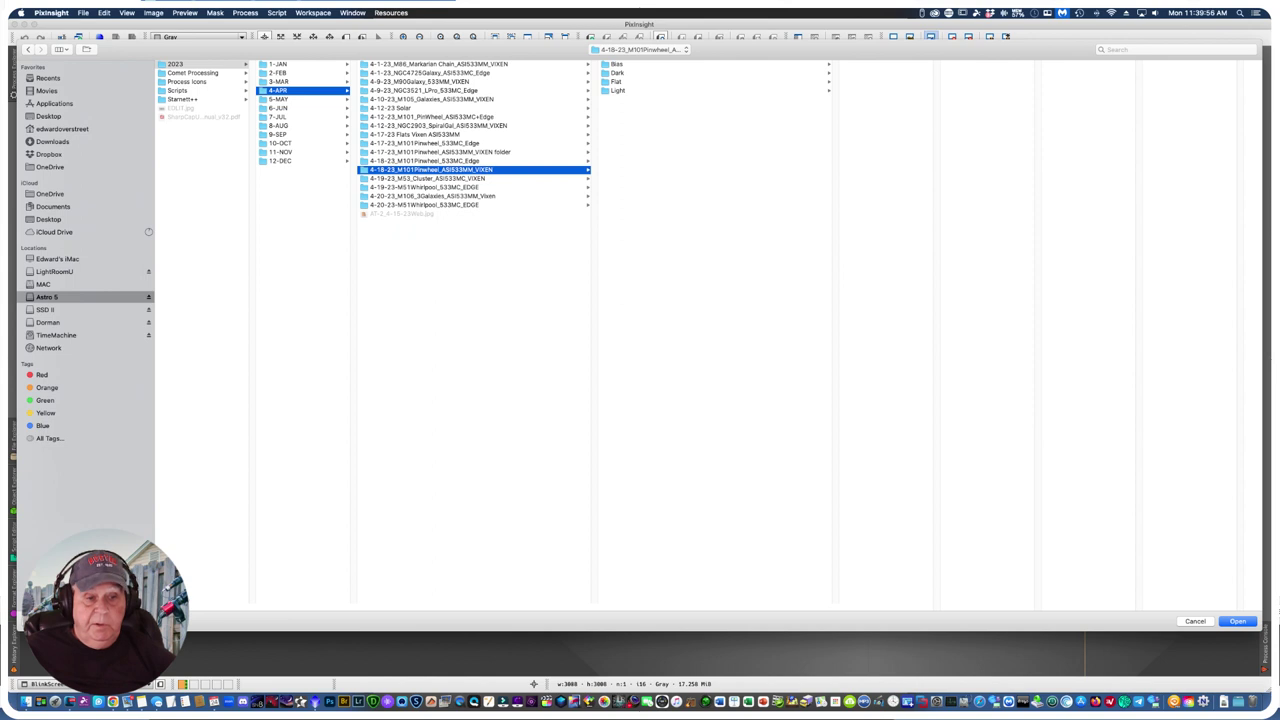
pyautogui.press('super+shift+n')
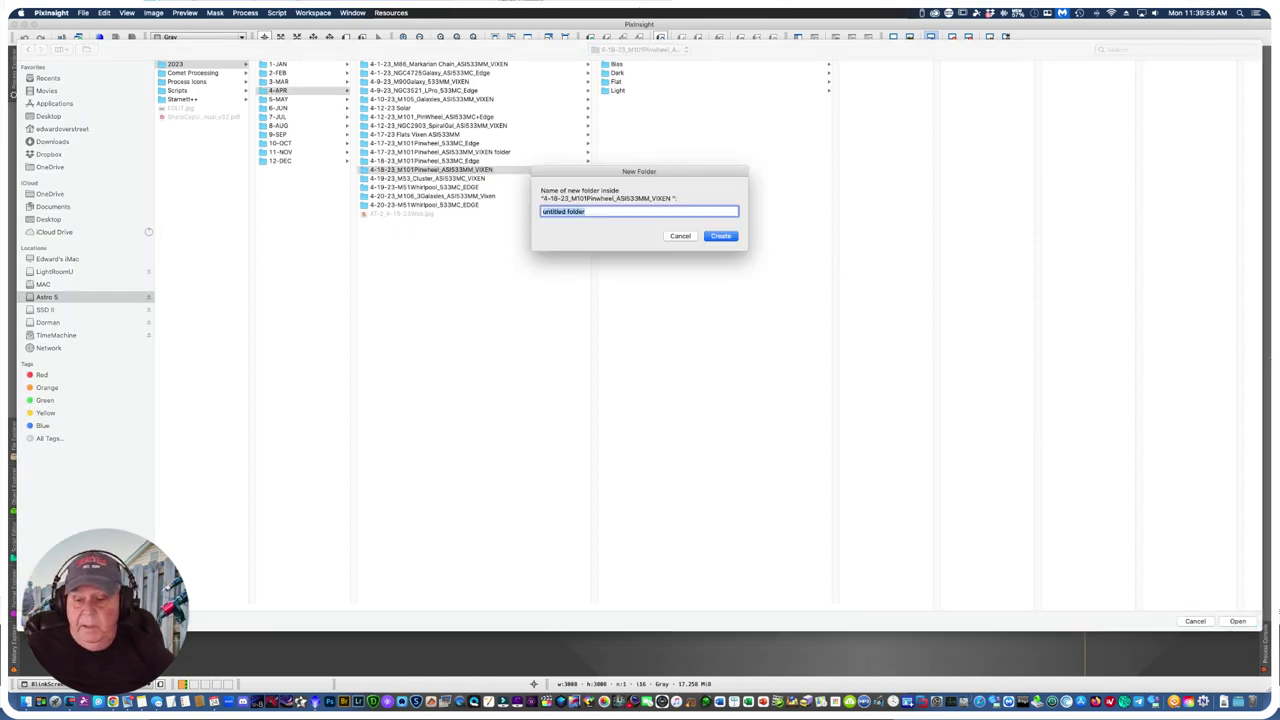
pyautogui.write('Blink')
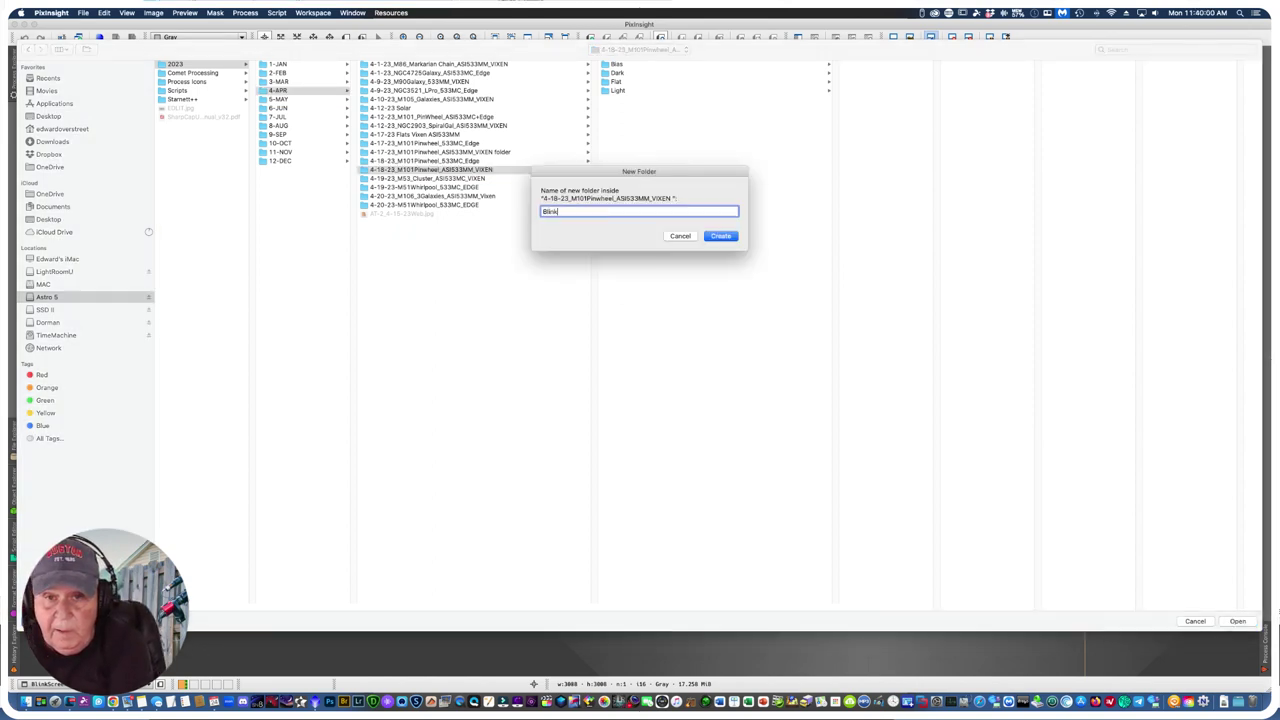
pyautogui.press('Return')
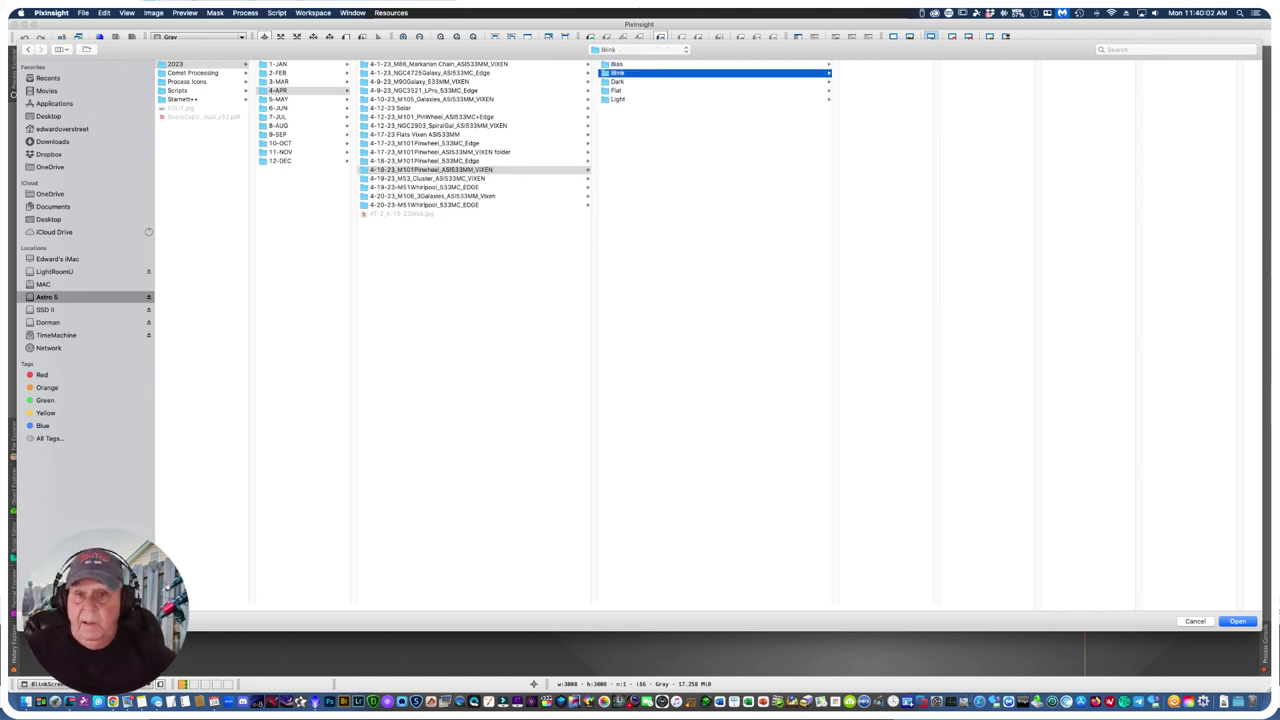
pyautogui.click(1246, 622)
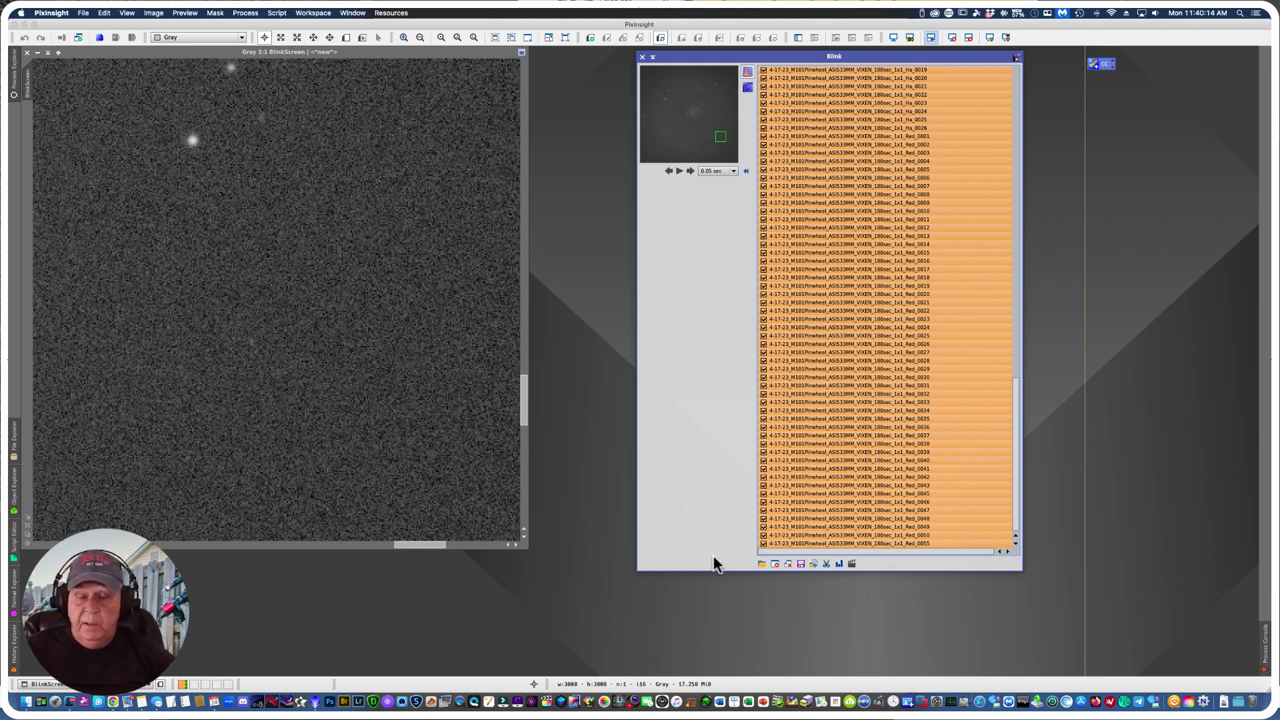
# Step: Close all images in Blink together with its window, and open the SubframeSelector process
pyautogui.click(788, 565)
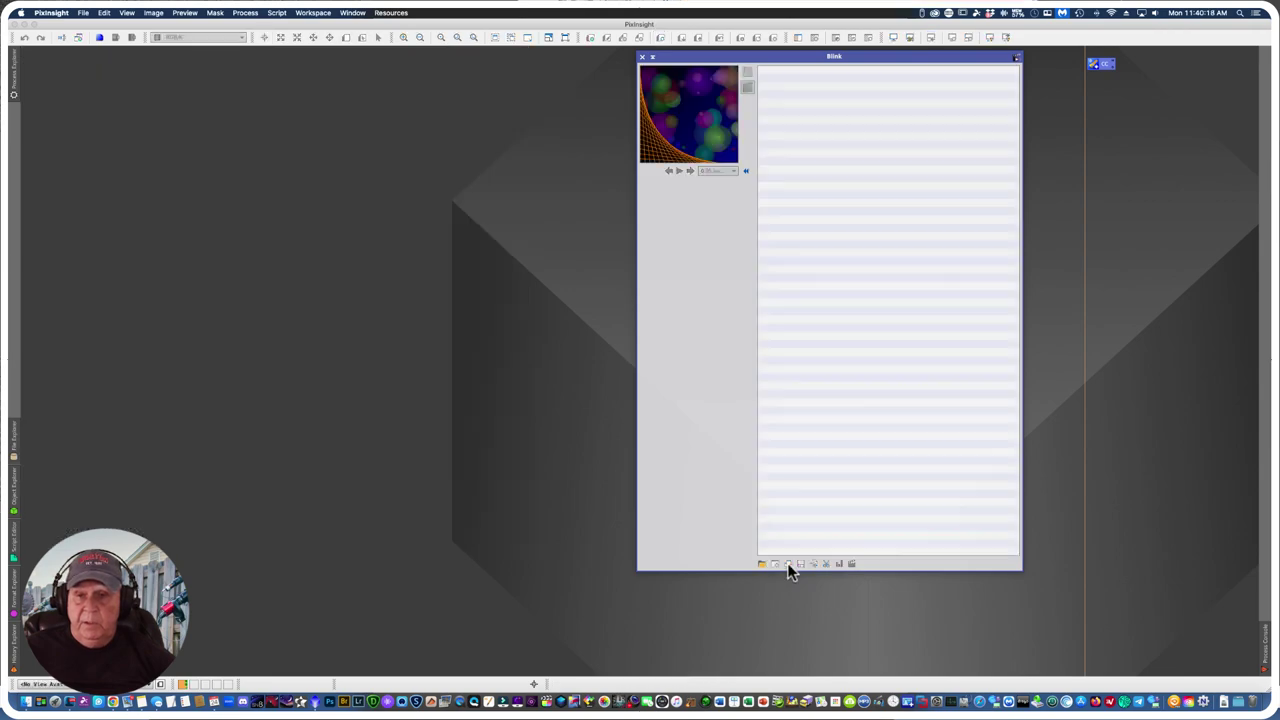
pyautogui.click(643, 56)
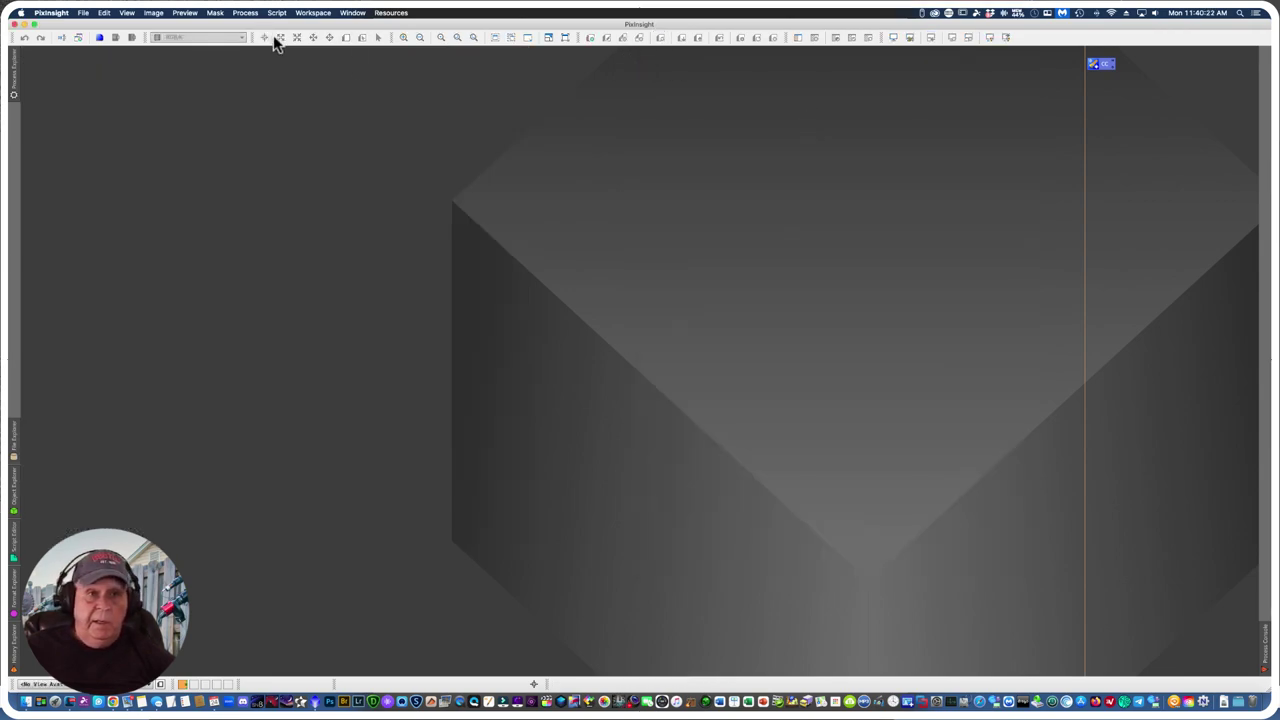
pyautogui.click(250, 14)
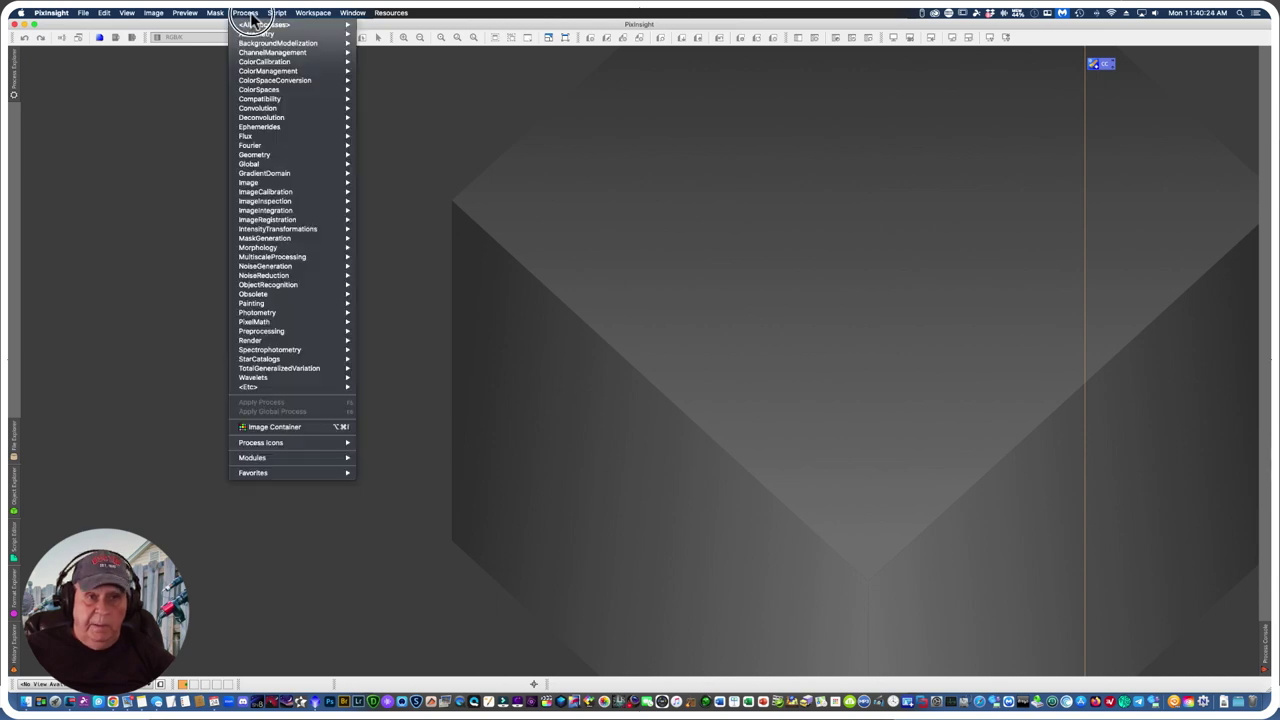
pyautogui.moveTo(258, 25)
pyautogui.moveTo(428, 683)
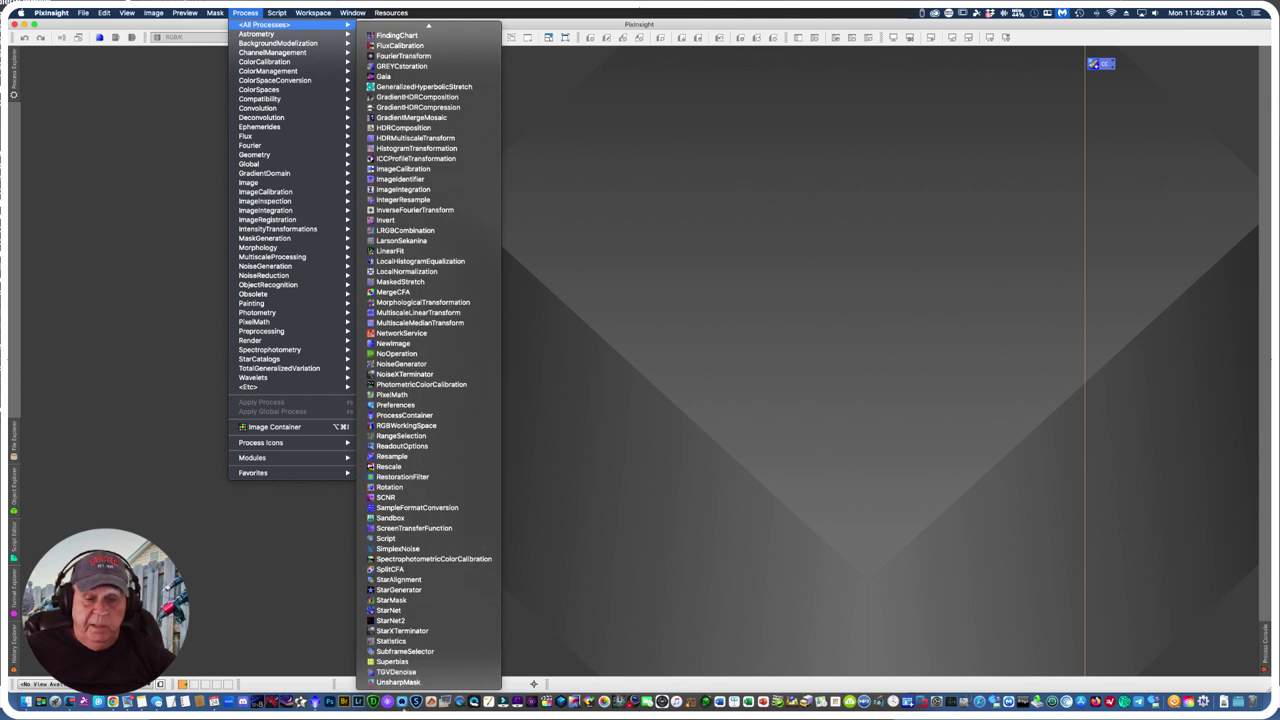
pyautogui.click(393, 654)
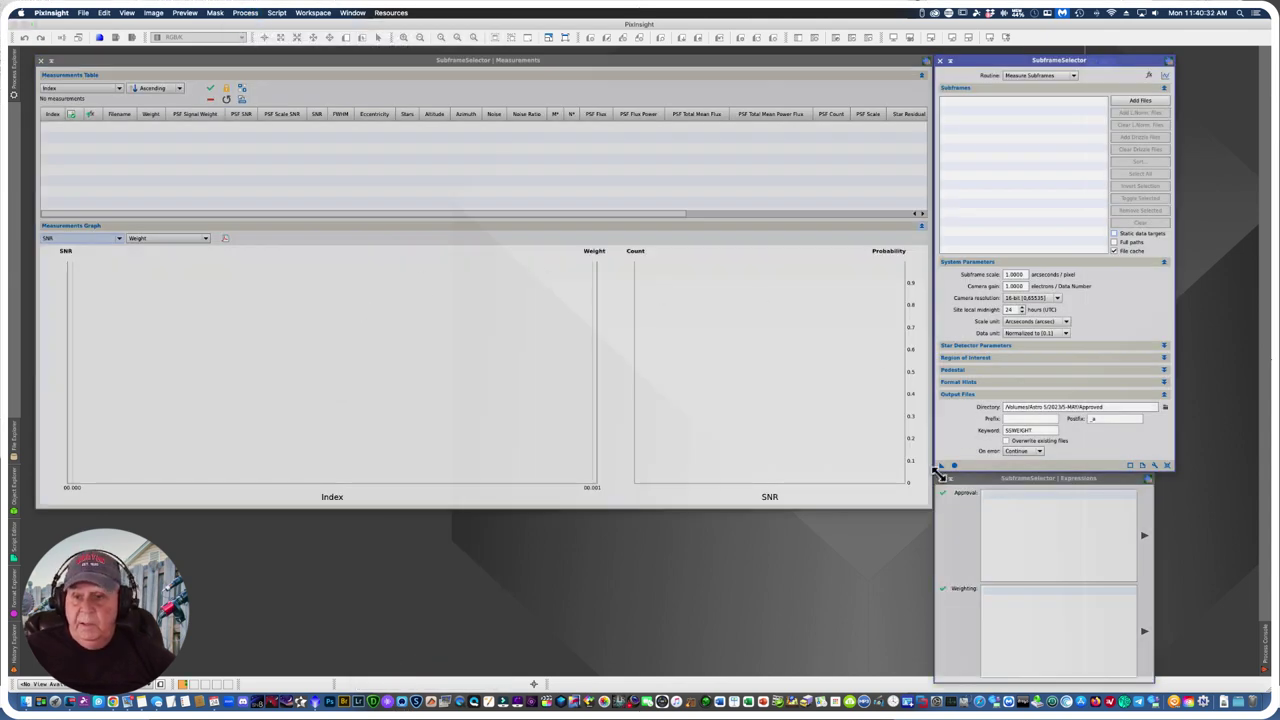
# Step: Save the SubframeSelector instance as a process icon named SFS and place it below the CC icon on the workspace
pyautogui.moveTo(942, 466); pyautogui.dragTo(645, 588)
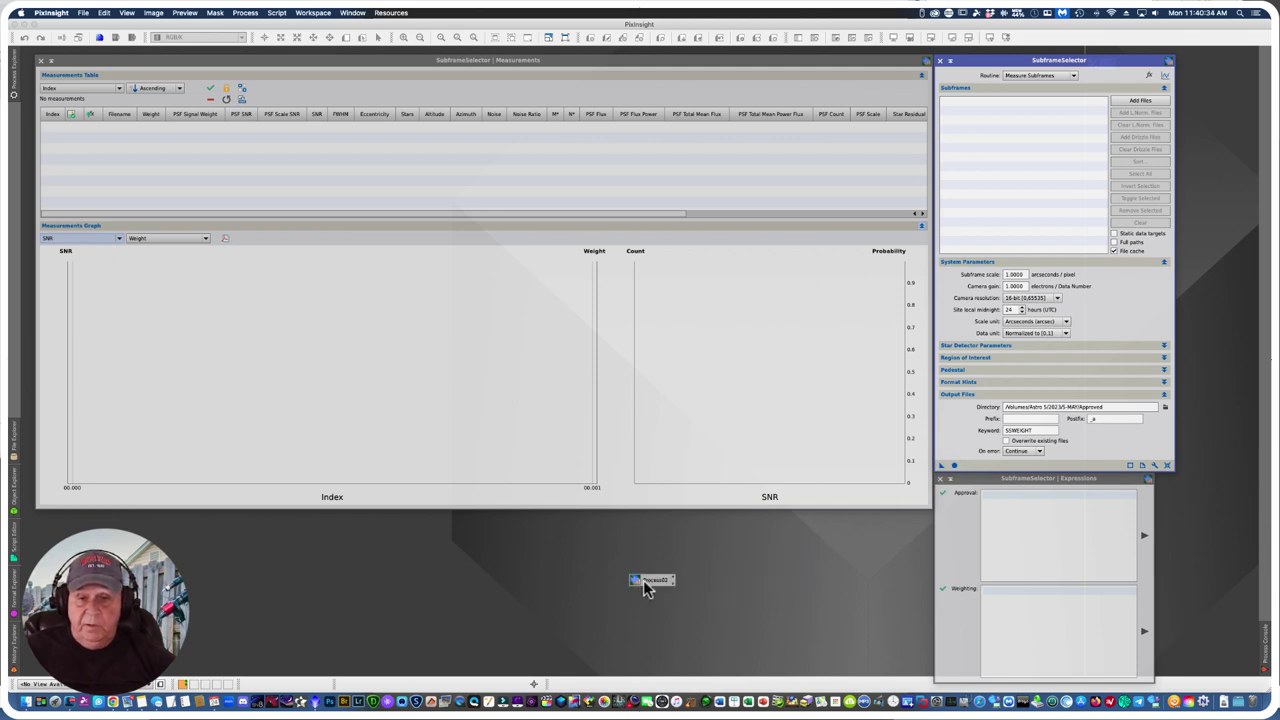
pyautogui.rightClick(645, 588)
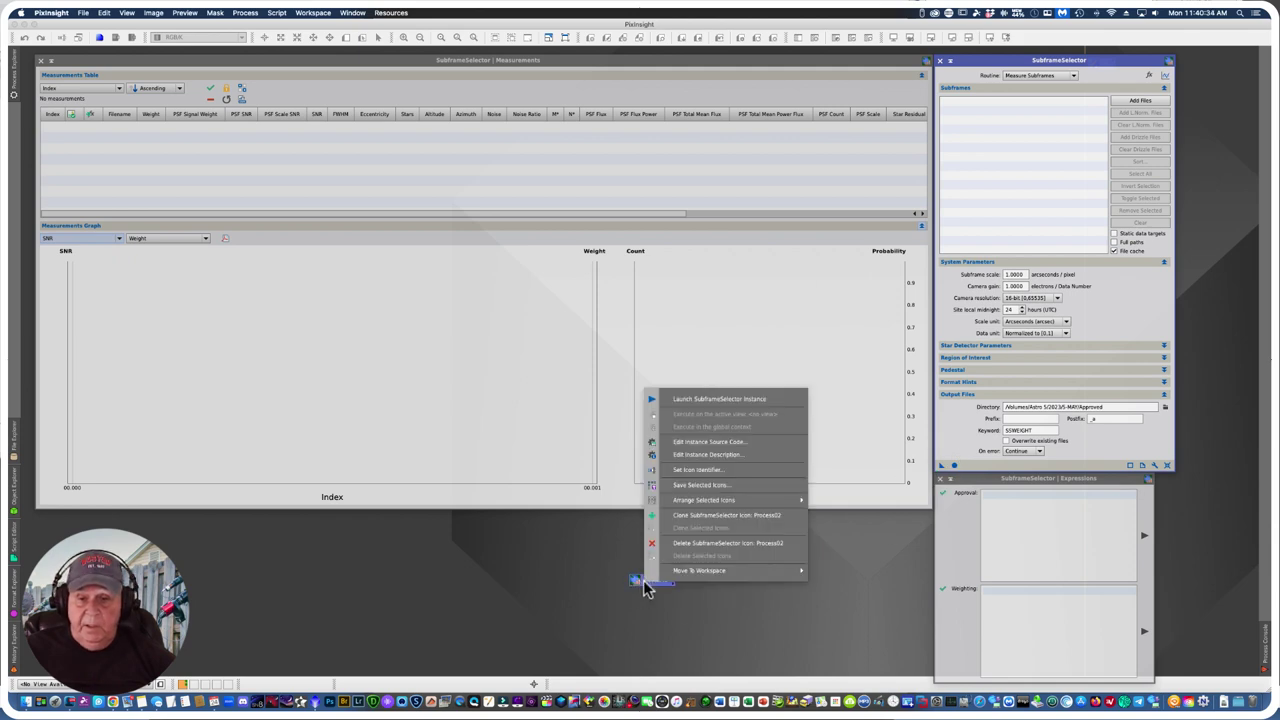
pyautogui.click(686, 471)
pyautogui.write('SFS')
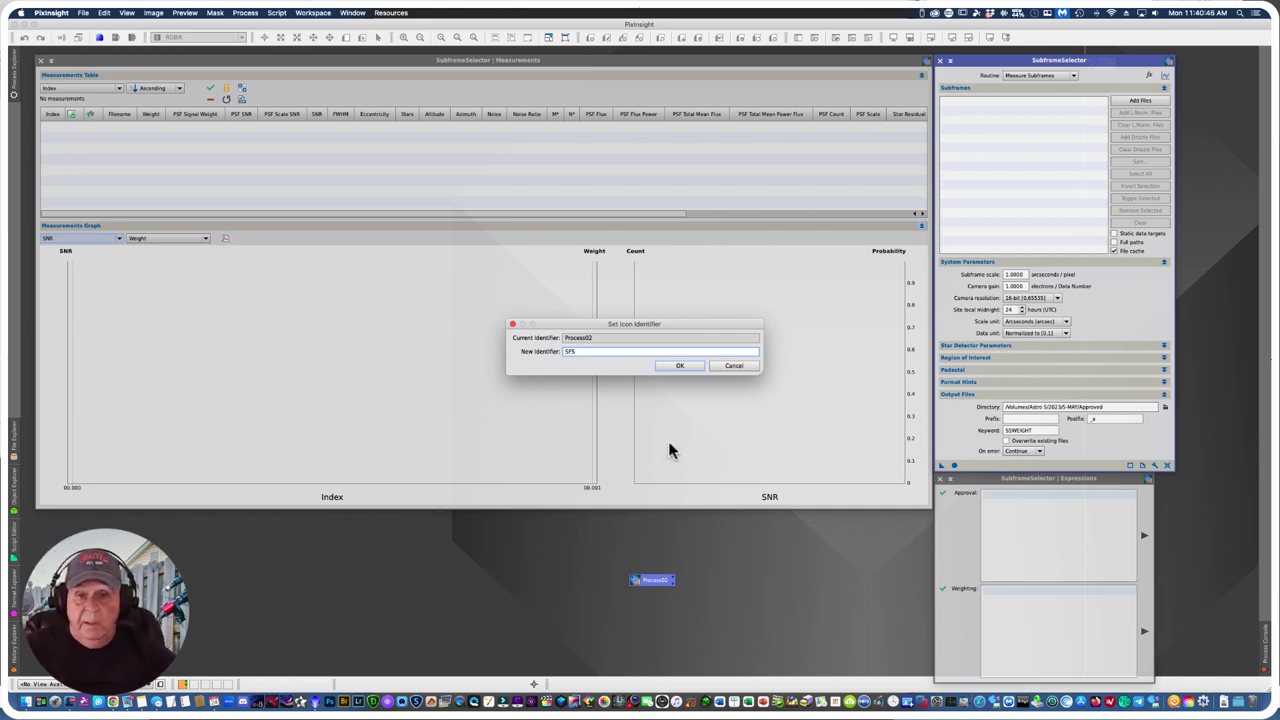
pyautogui.click(679, 366)
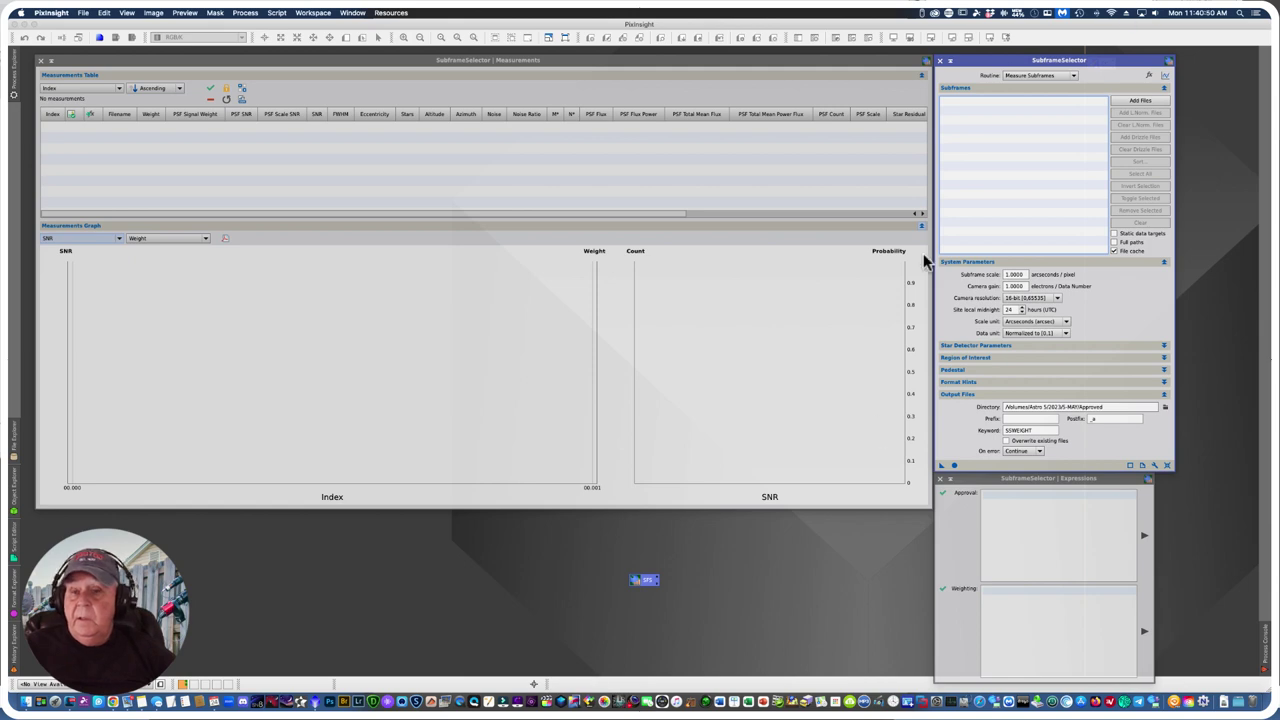
pyautogui.moveTo(646, 586); pyautogui.dragTo(1202, 100)
pyautogui.moveTo(1010, 60); pyautogui.dragTo(937, 128)
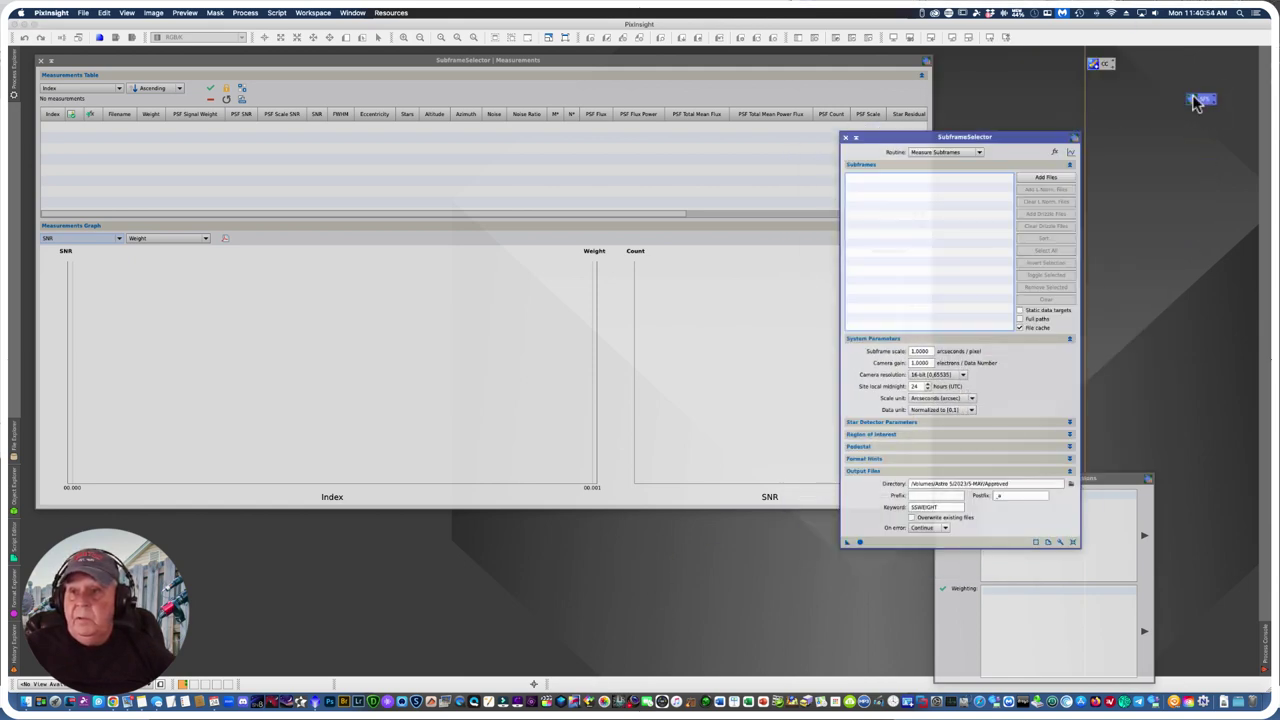
pyautogui.moveTo(1103, 80); pyautogui.dragTo(1100, 80)
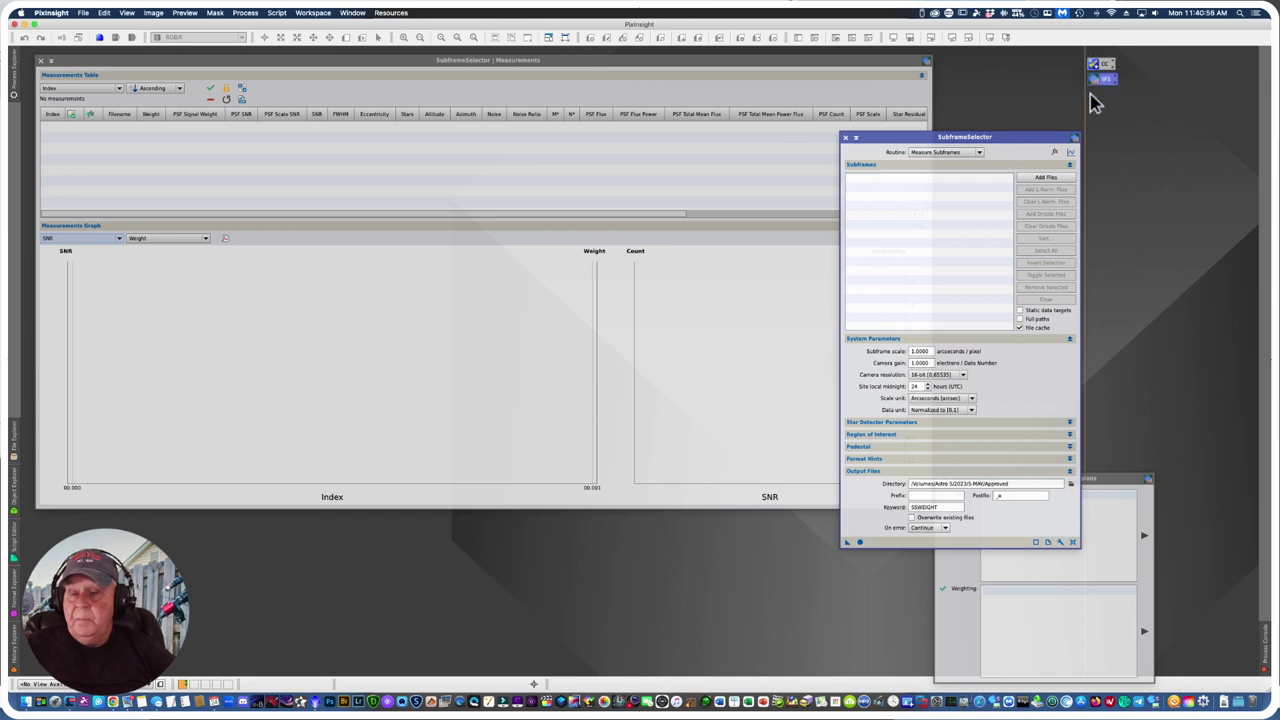
# Step: Add the blue frames Blue_0001 to Blue_0055 from the Blink folder to the SubframeSelector list
pyautogui.moveTo(889, 136); pyautogui.dragTo(641, 227)
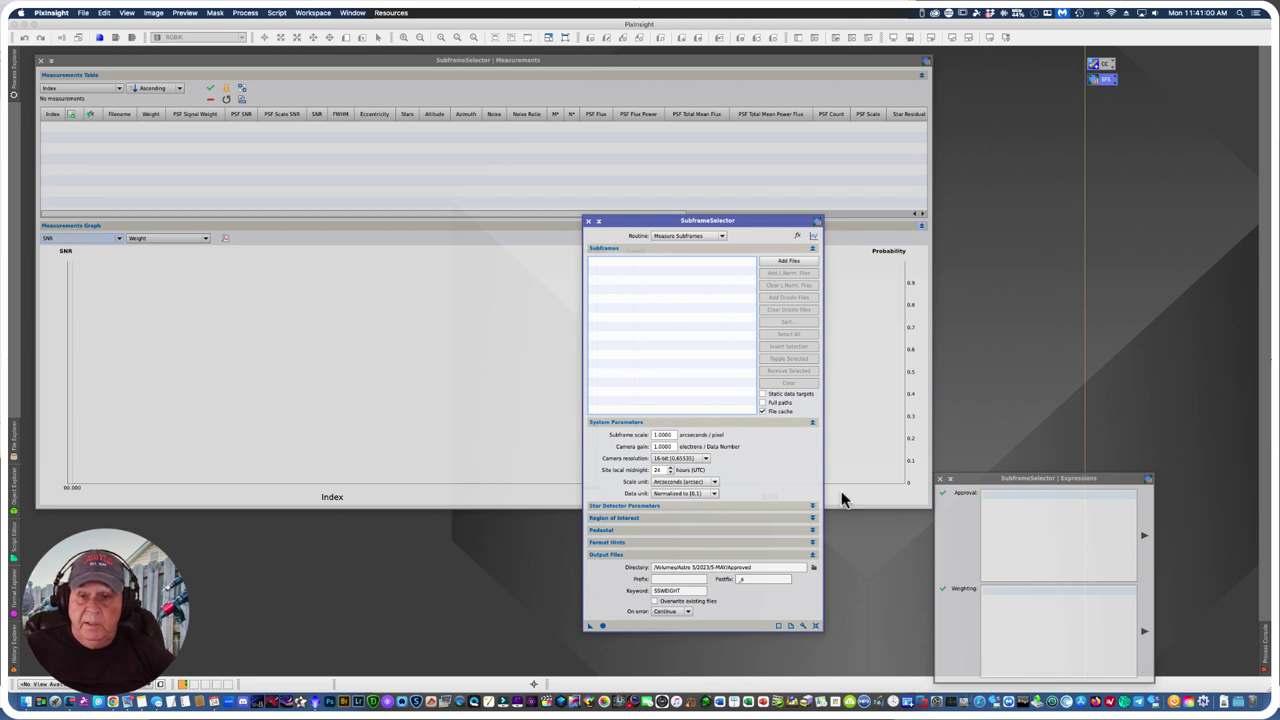
pyautogui.click(772, 266)
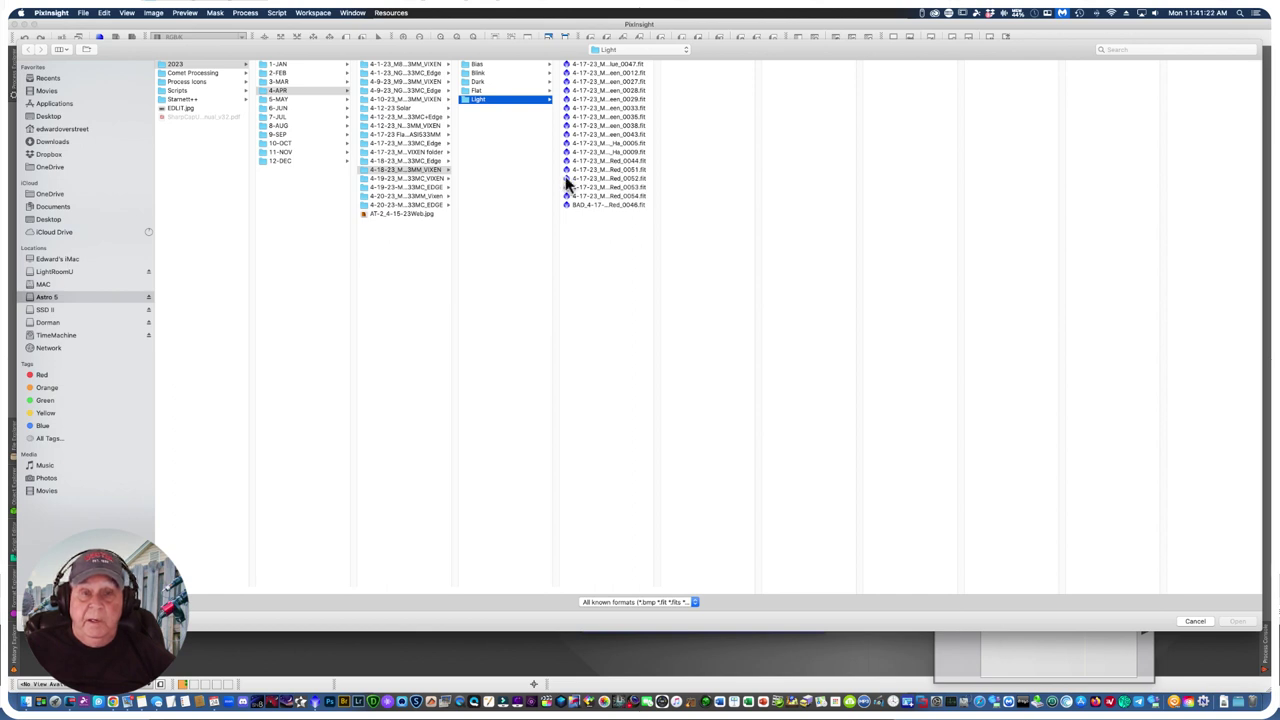
pyautogui.click(472, 73)
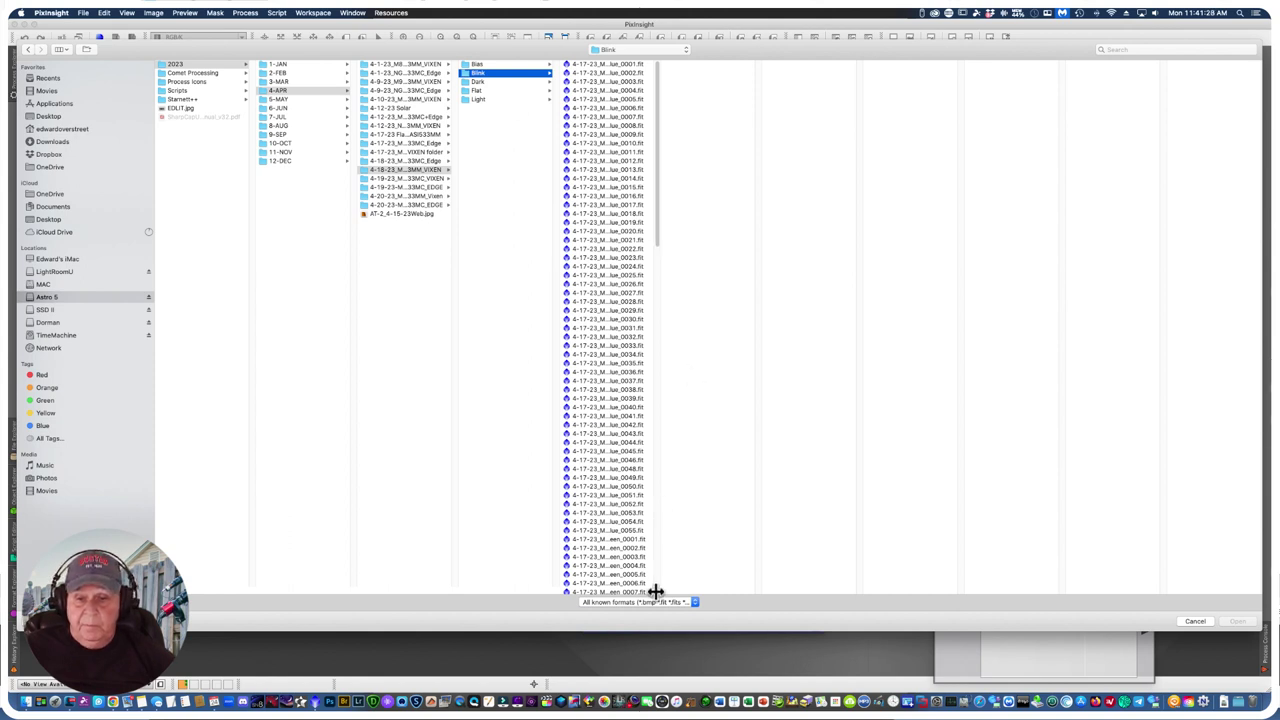
pyautogui.moveTo(654, 594); pyautogui.dragTo(779, 578)
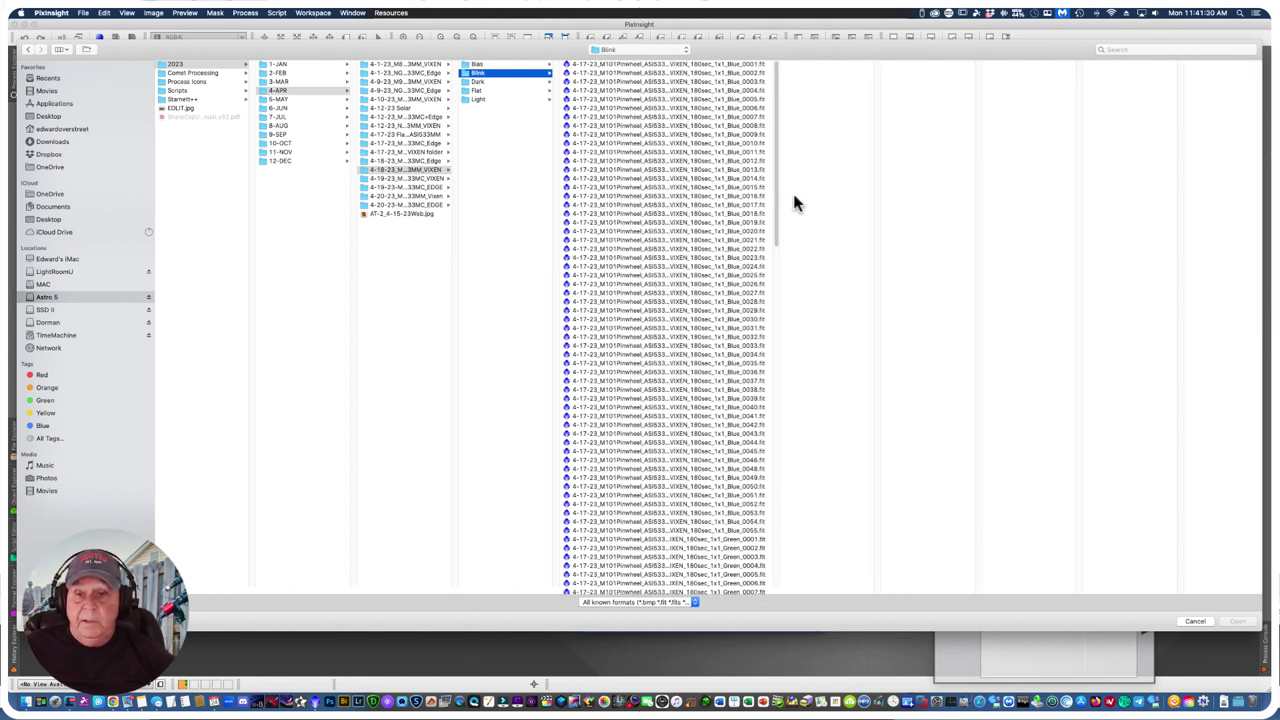
pyautogui.click(728, 68)
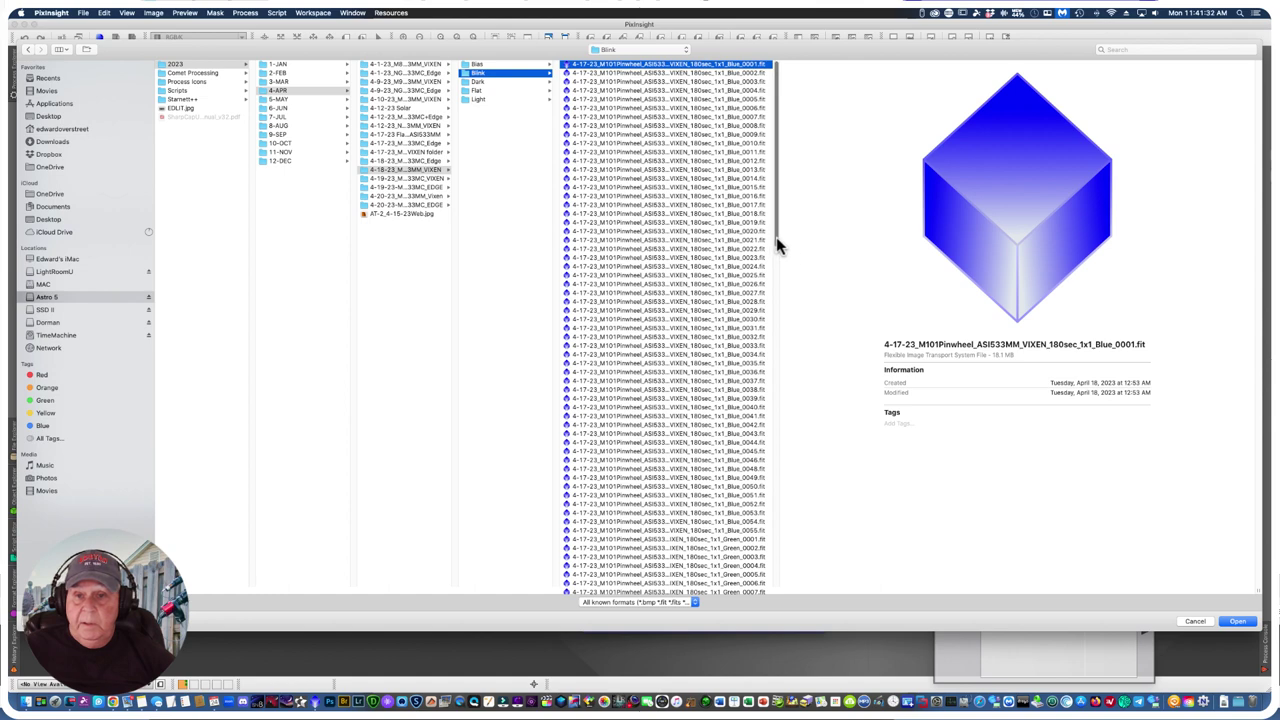
pyautogui.moveTo(777, 243); pyautogui.dragTo(786, 311)
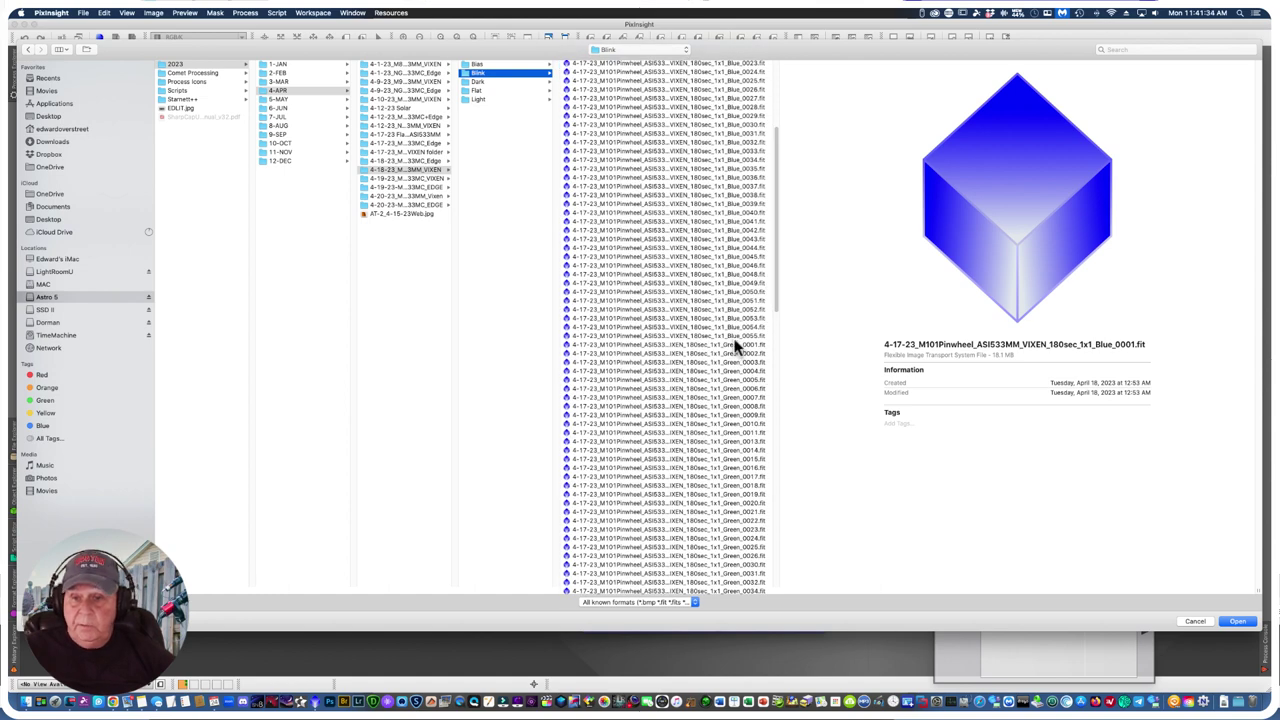
pyautogui.keyDown('shift'); pyautogui.click(734, 335); pyautogui.keyUp('shift')
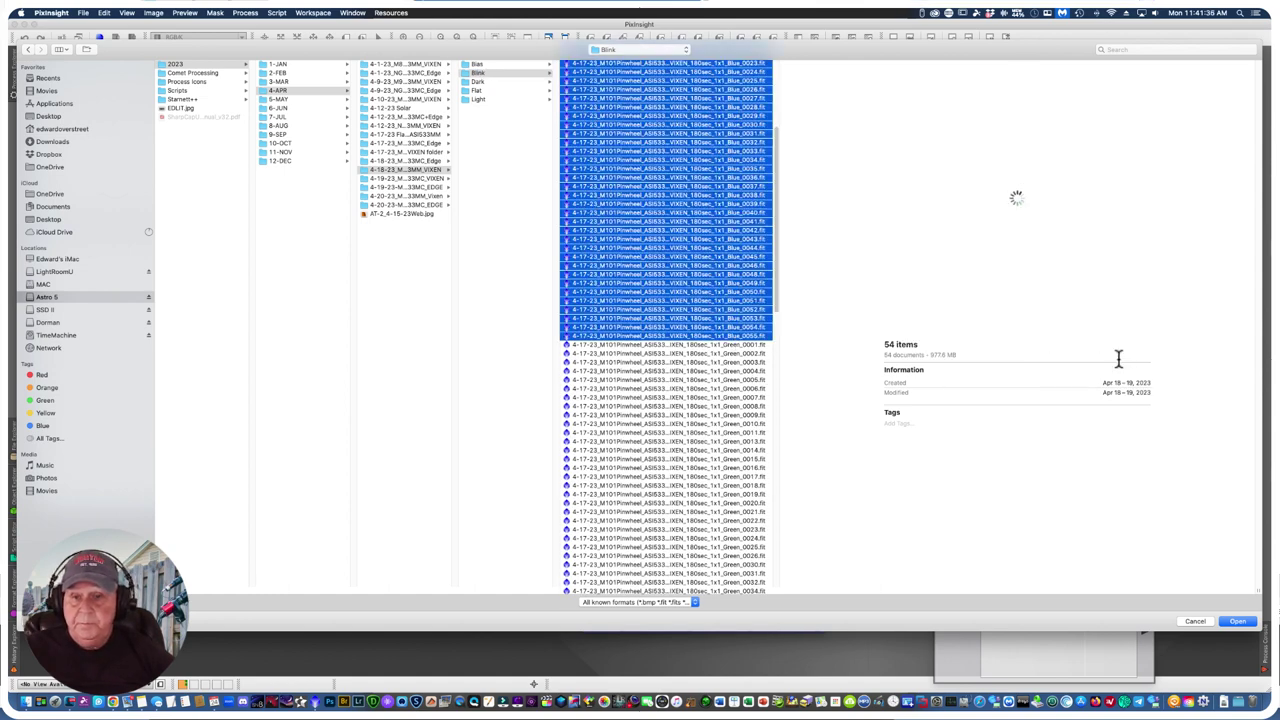
pyautogui.click(1238, 621)
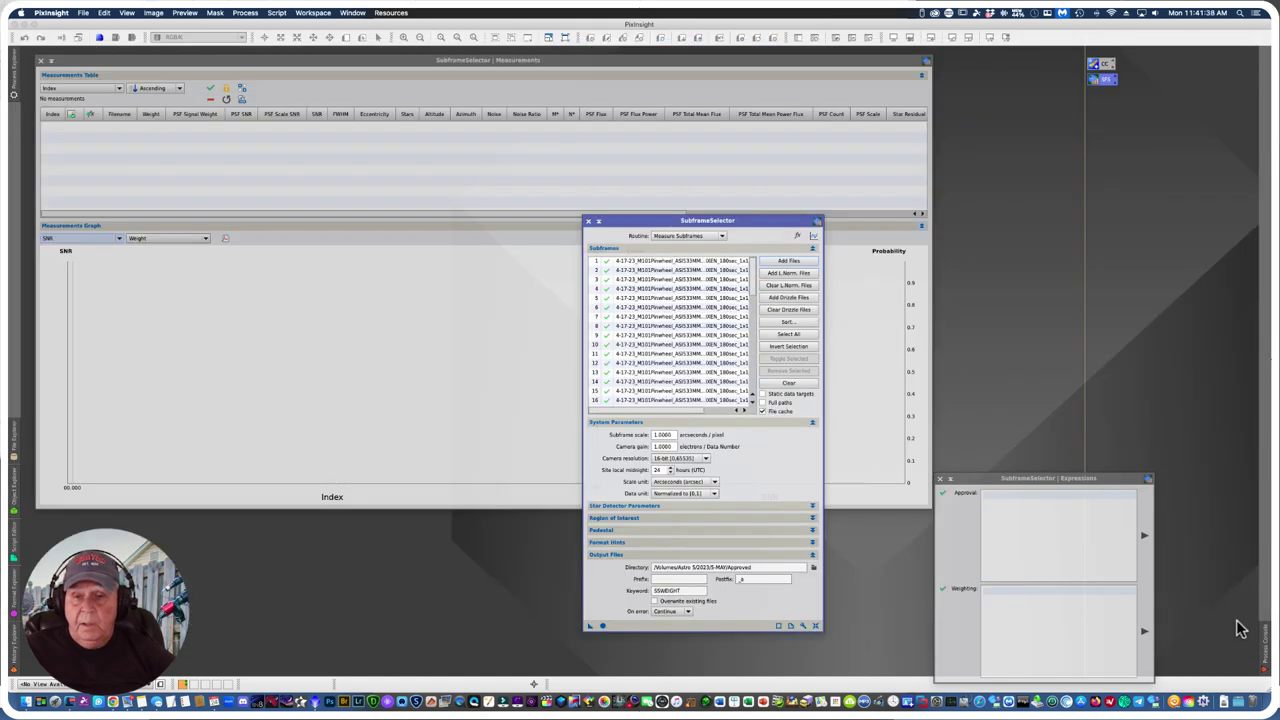
# Step: Set the subframe scale to 1.24 arcseconds per pixel in the SubframeSelector system parameters
pyautogui.doubleClick(663, 434)
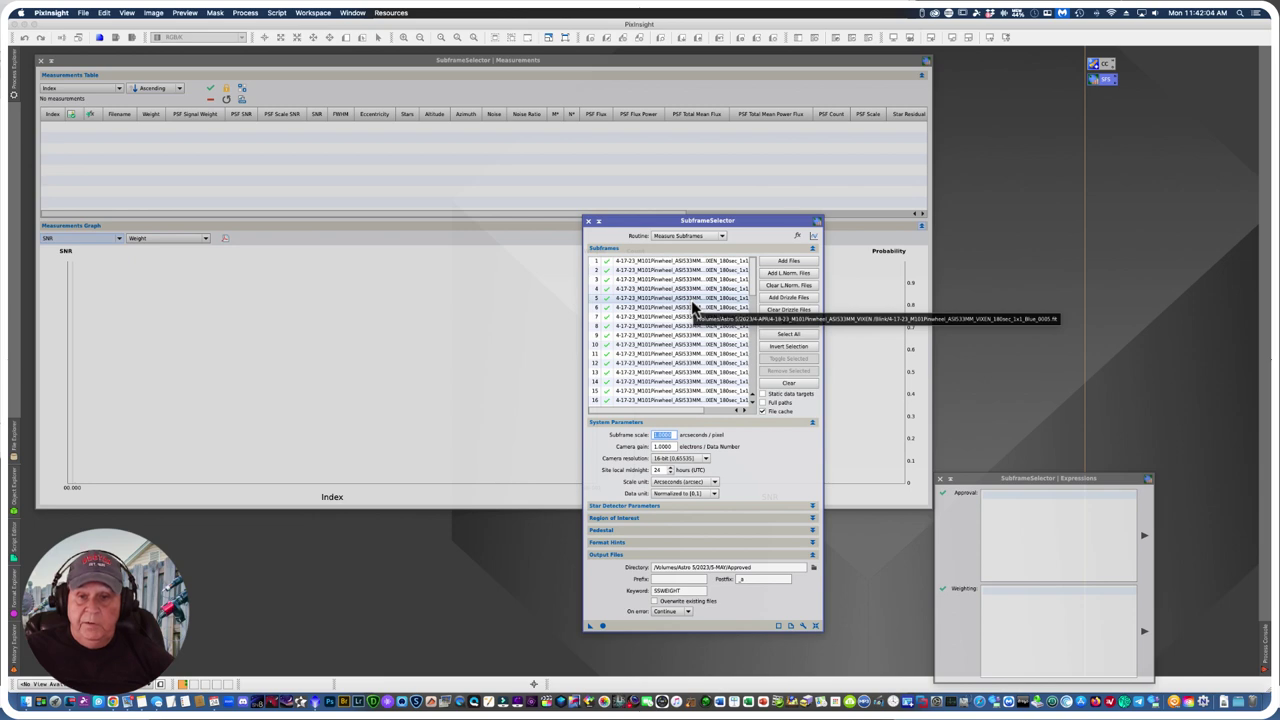
pyautogui.write('1.24')
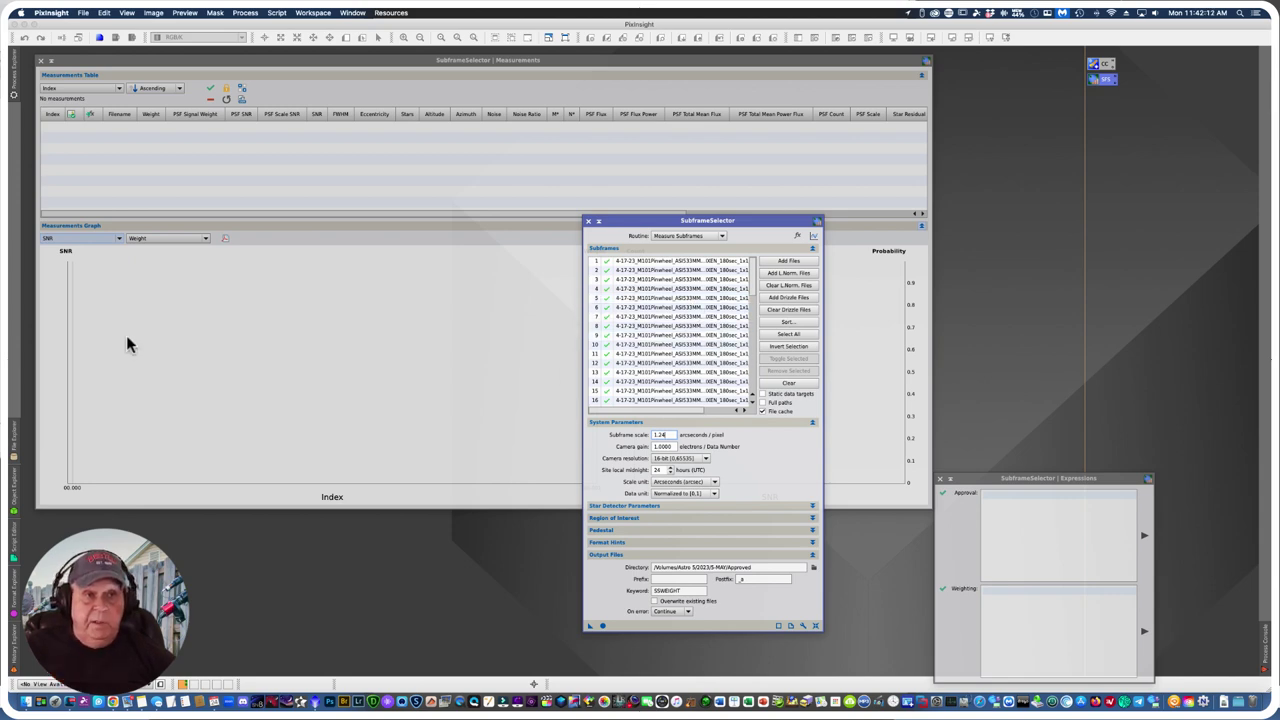
# Step: Move the Measurements window aside and open the blue frame Blue_0008 from the Blink folder
pyautogui.moveTo(211, 61); pyautogui.dragTo(650, 72)
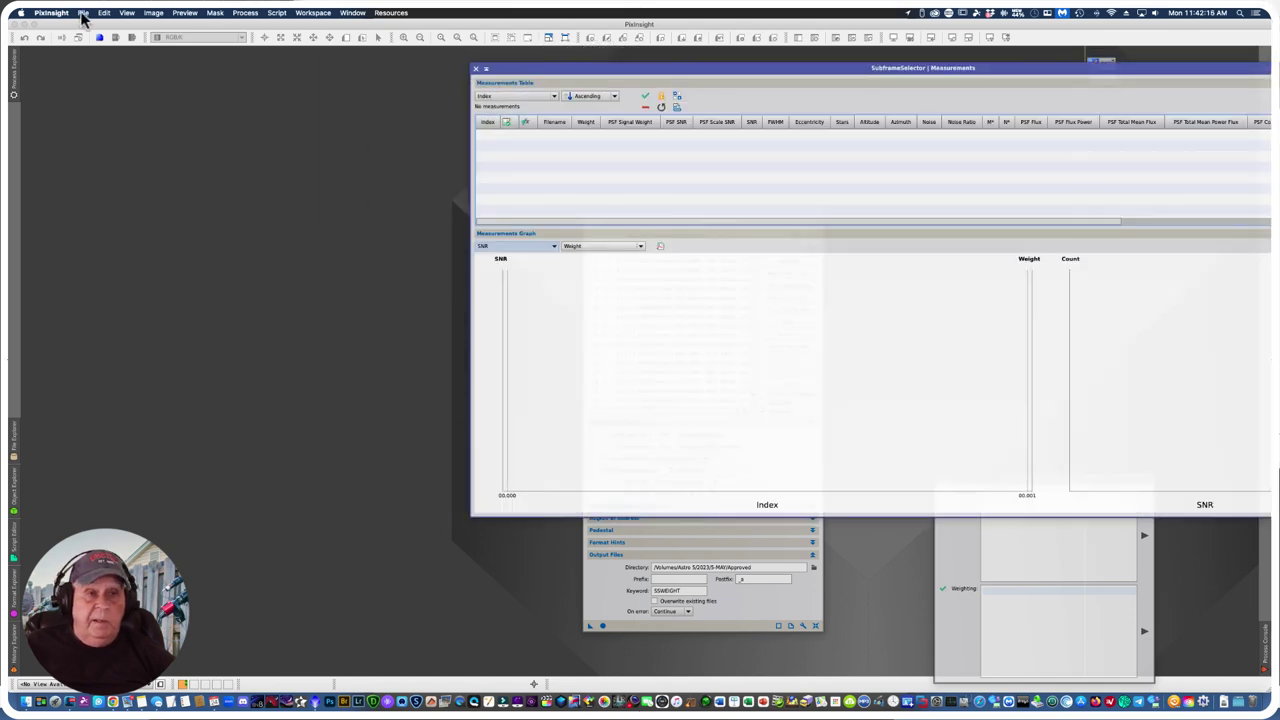
pyautogui.click(83, 13)
pyautogui.press('Escape')
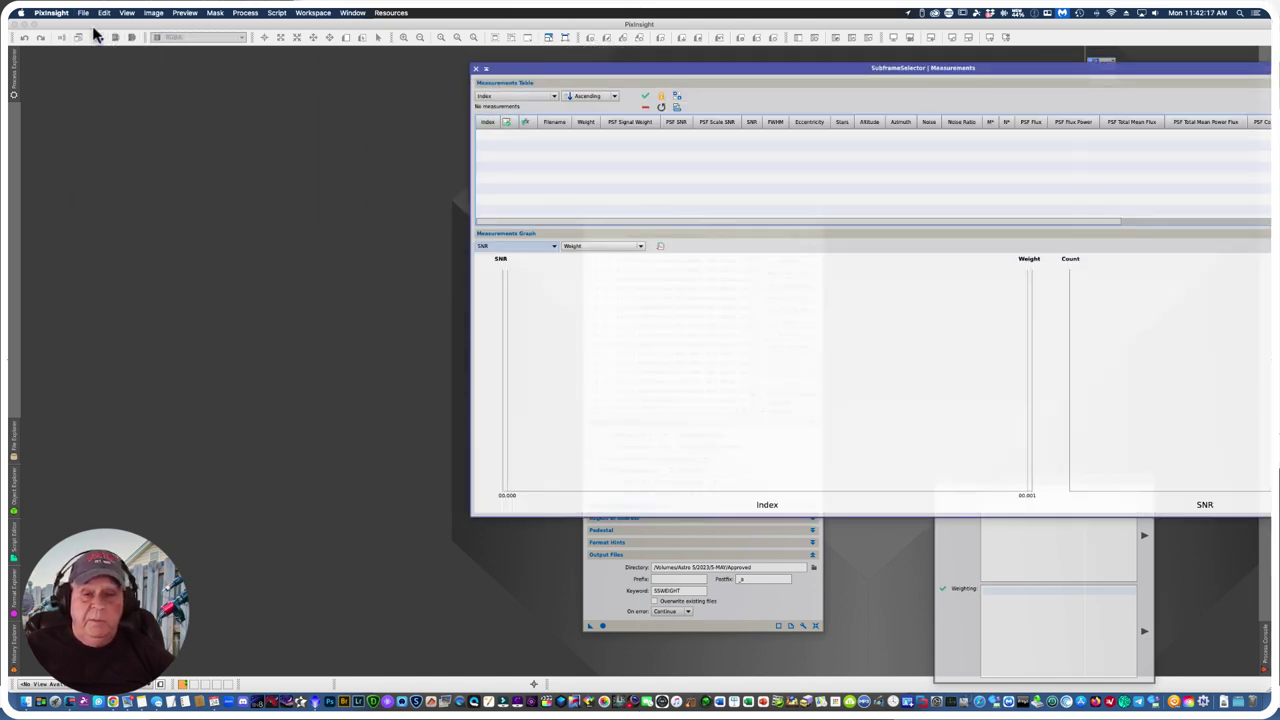
pyautogui.doubleClick(243, 82)
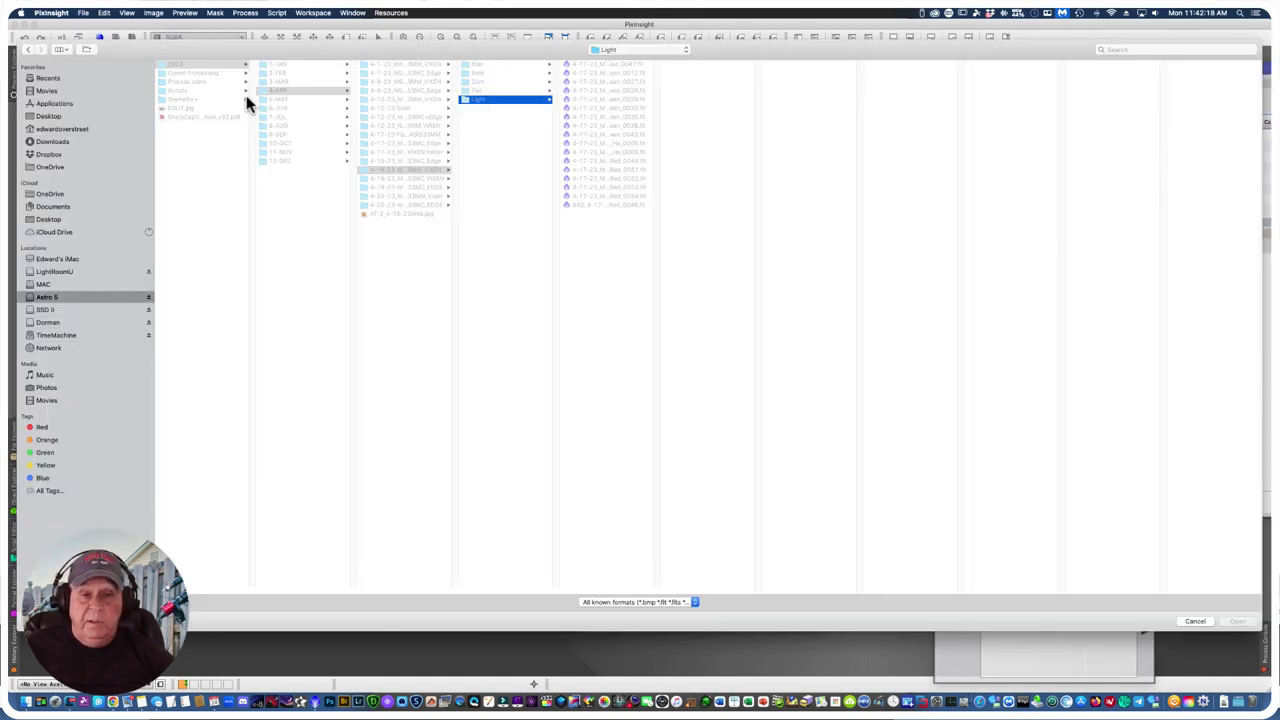
pyautogui.click(479, 73)
pyautogui.click(597, 125)
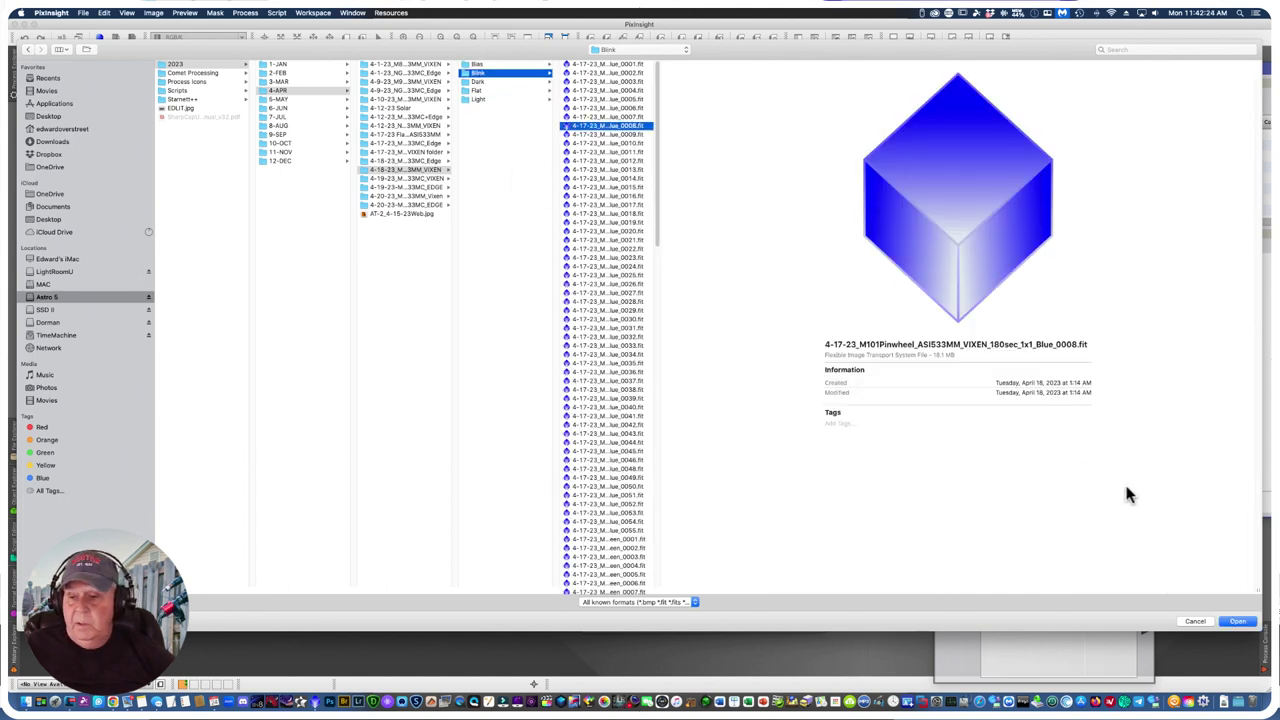
pyautogui.click(1236, 621)
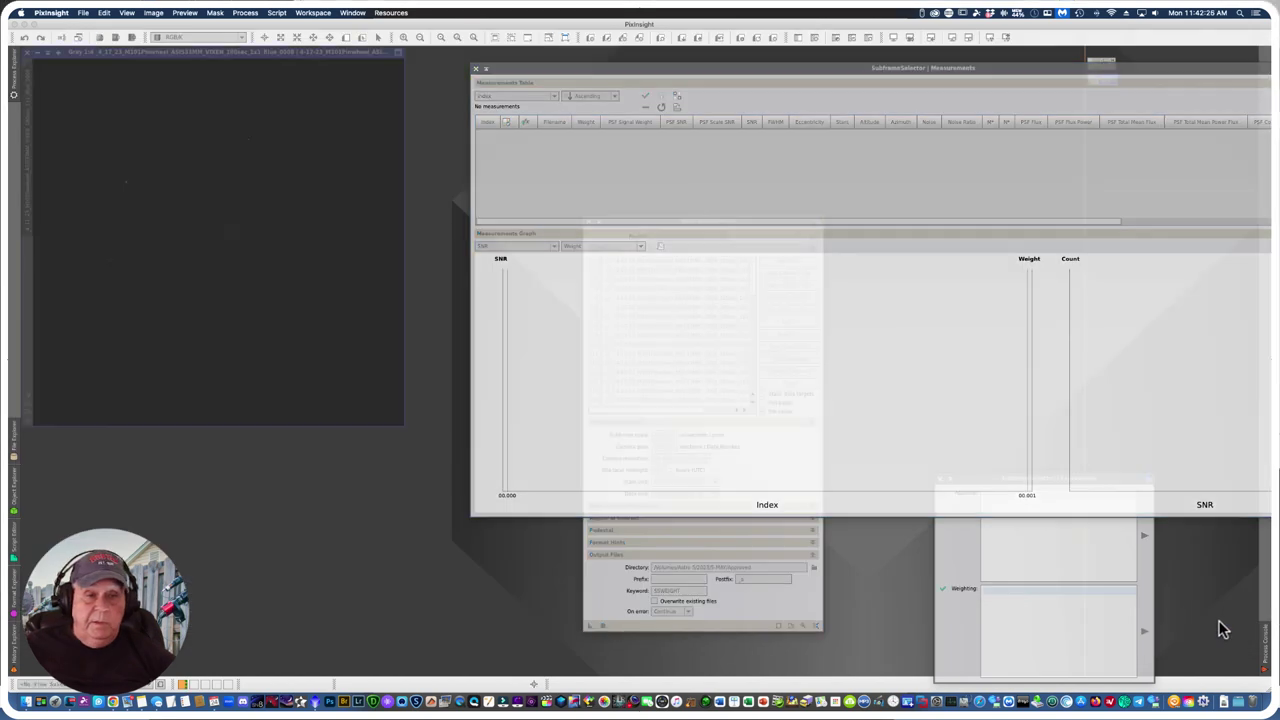
# Step: Read the FITS header of the Blue_0008 frame for its image scale and camera data, and close the header and image
pyautogui.click(85, 15)
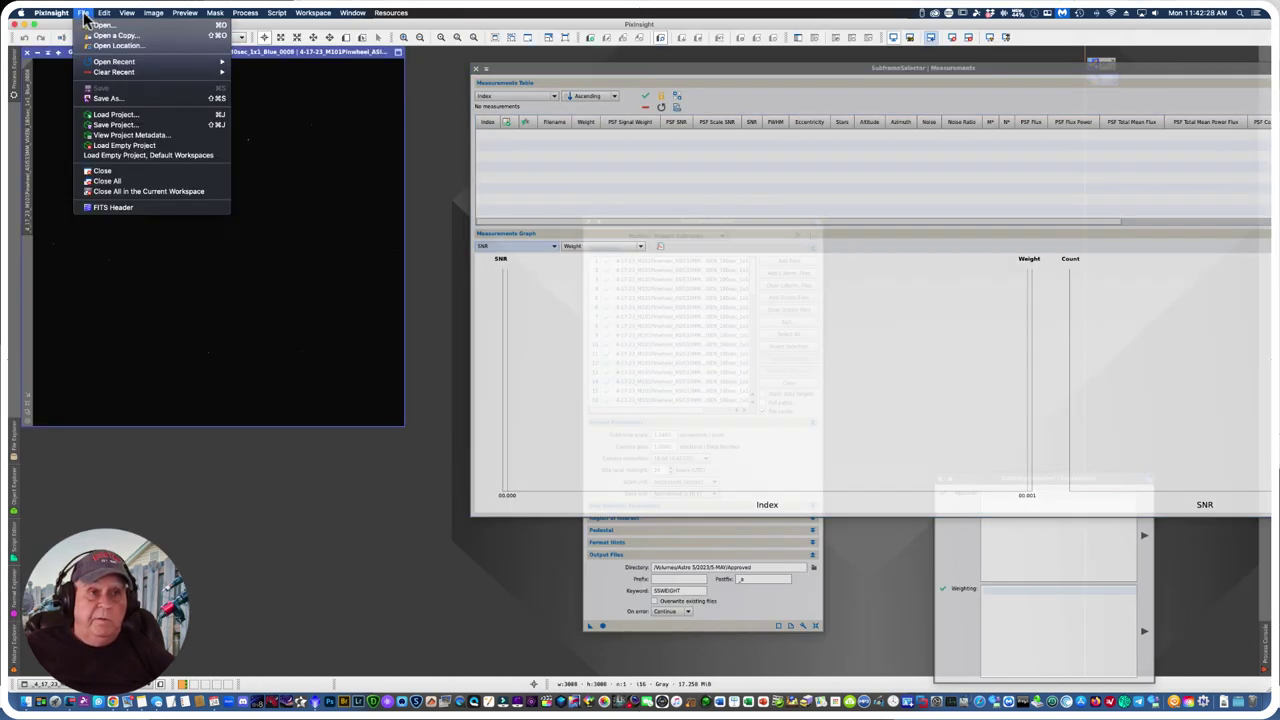
pyautogui.click(107, 209)
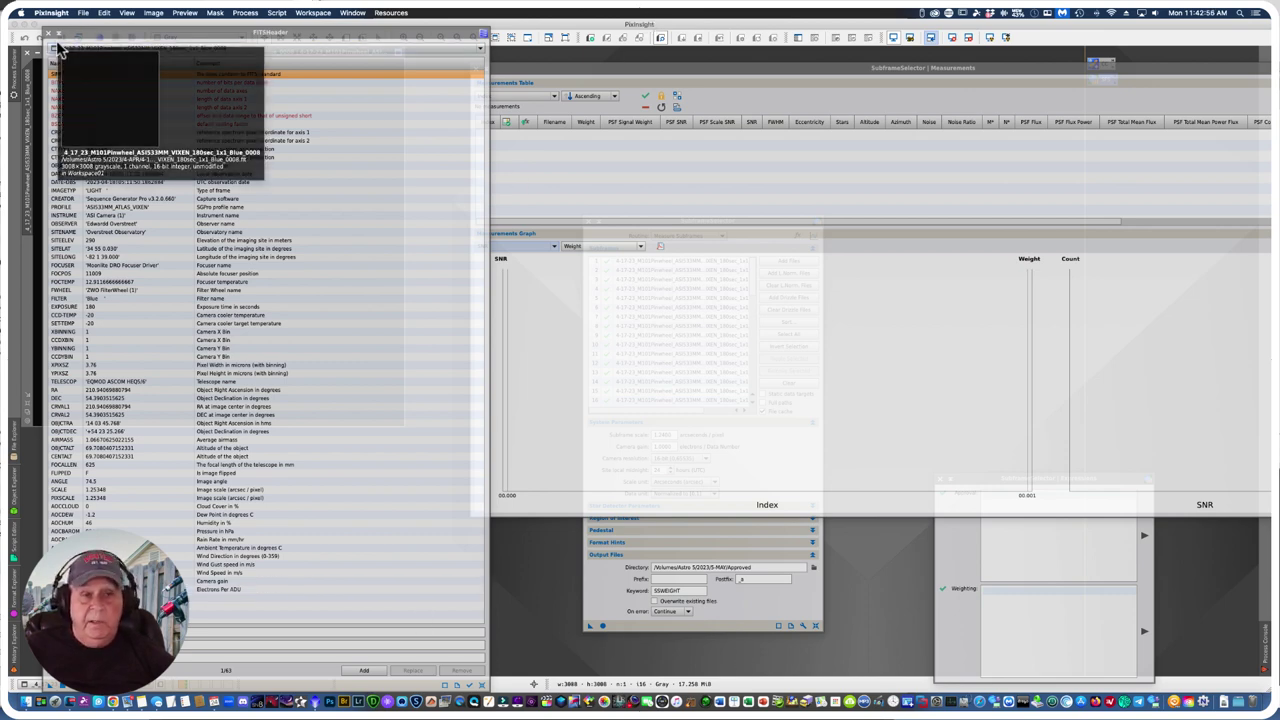
pyautogui.click(48, 38)
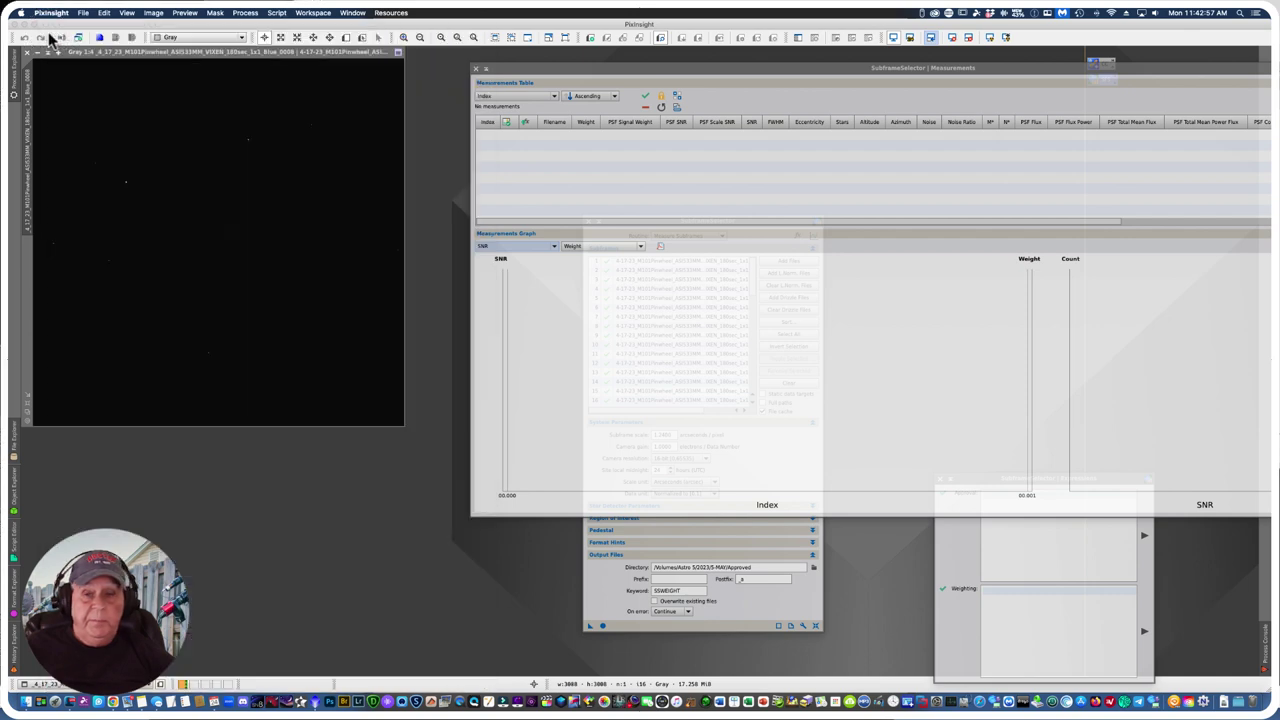
pyautogui.click(893, 371)
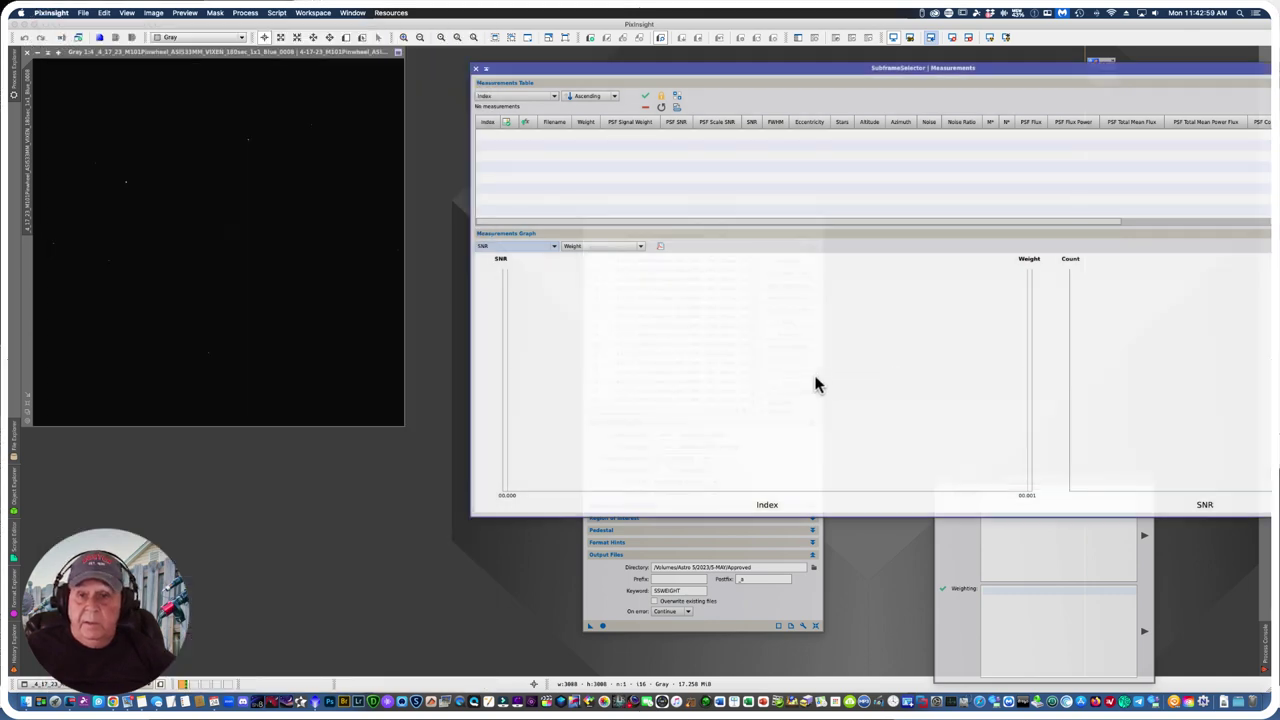
pyautogui.click(14, 62)
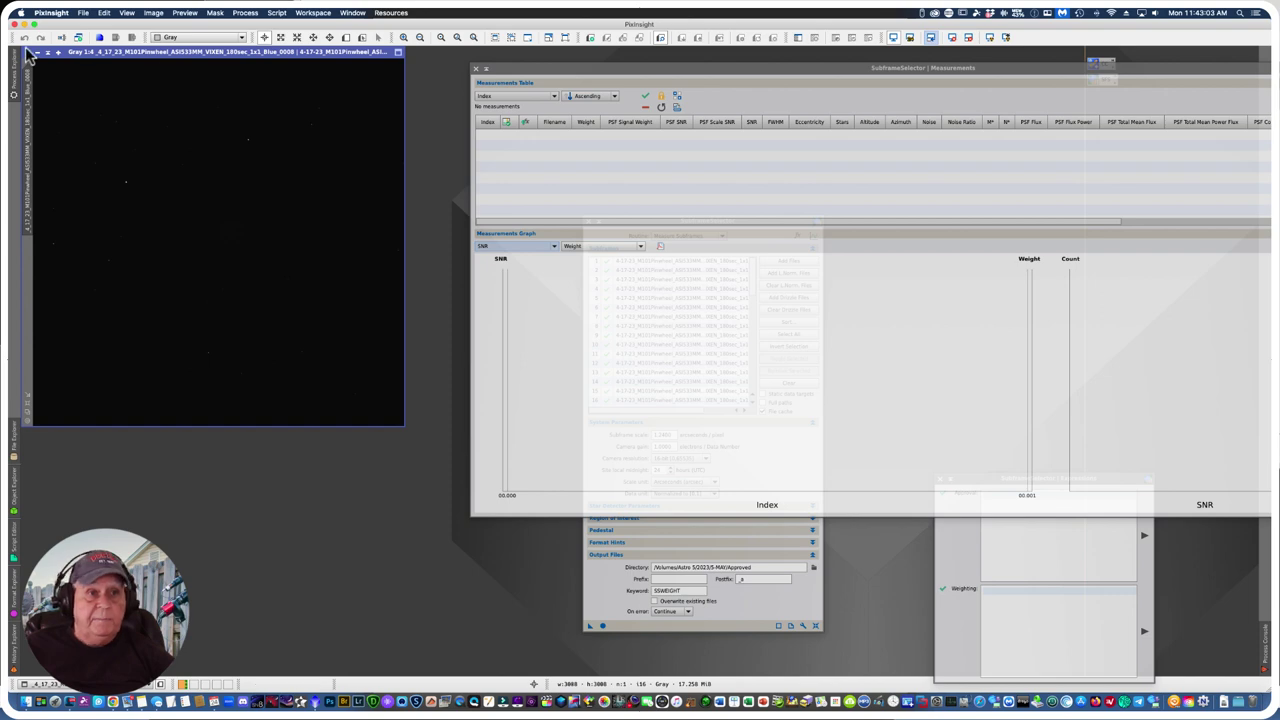
pyautogui.click(37, 51)
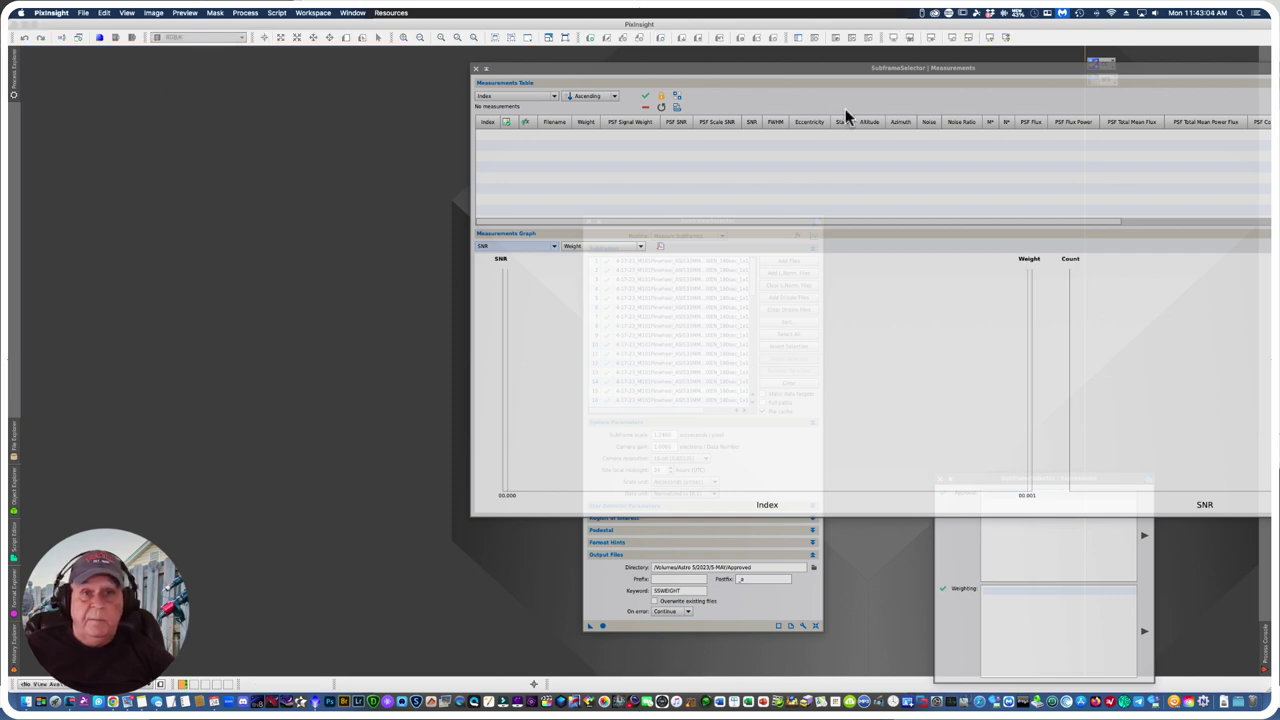
# Step: Collapse the SubframeSelector output files section and arrange the dialog beside the Measurements window
pyautogui.moveTo(625, 68); pyautogui.dragTo(179, 60)
pyautogui.click(717, 556)
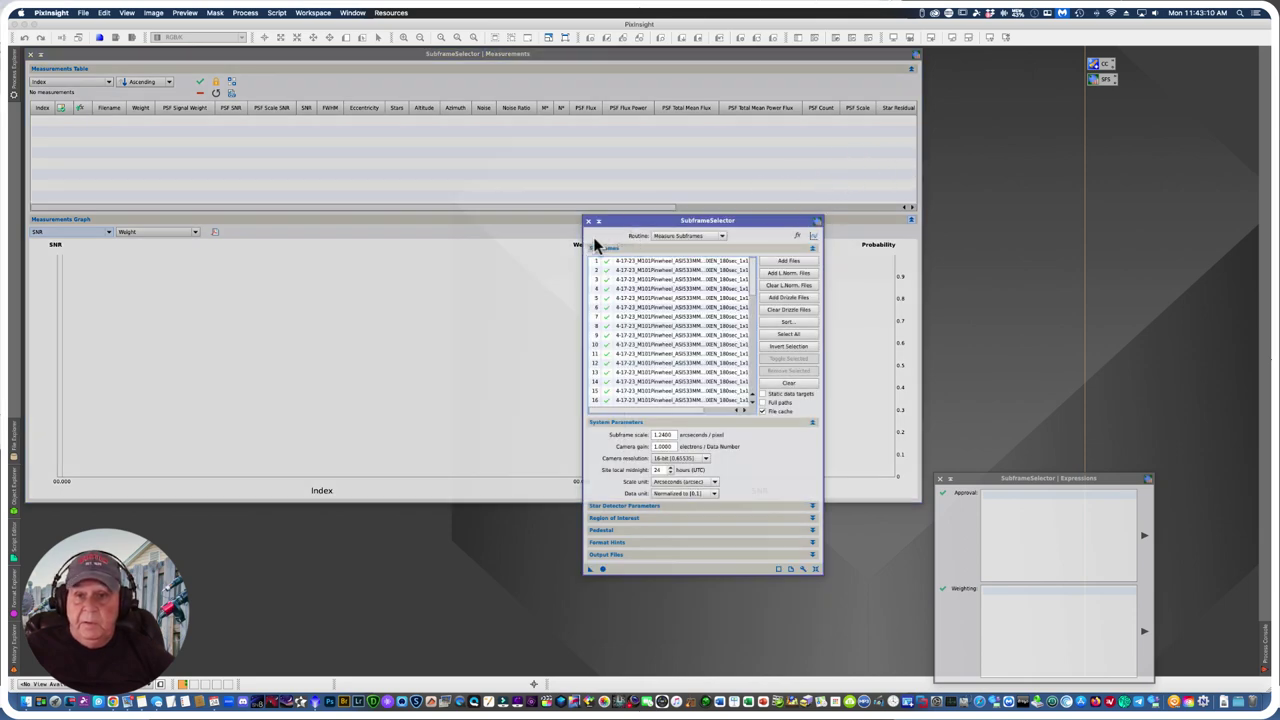
pyautogui.moveTo(622, 222); pyautogui.dragTo(950, 66)
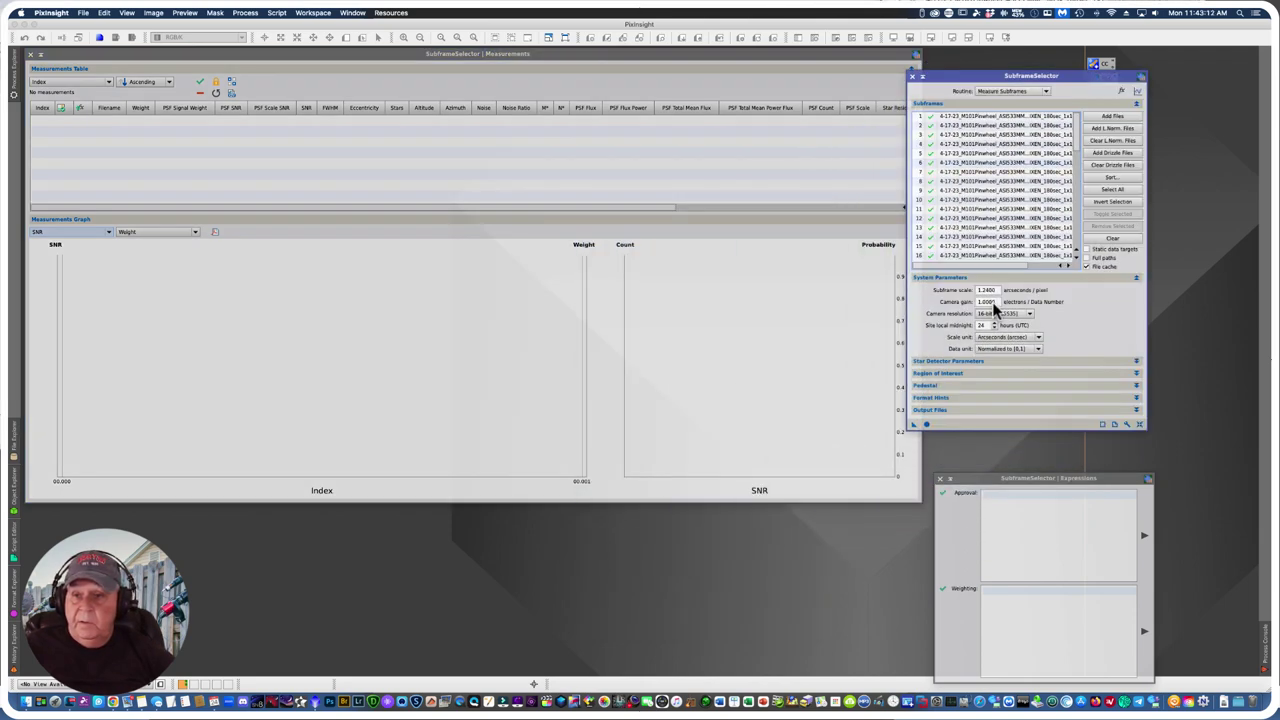
# Step: Set the camera gain to 0.84 electrons per data number and keep the camera resolution at 16-bit
pyautogui.doubleClick(988, 302)
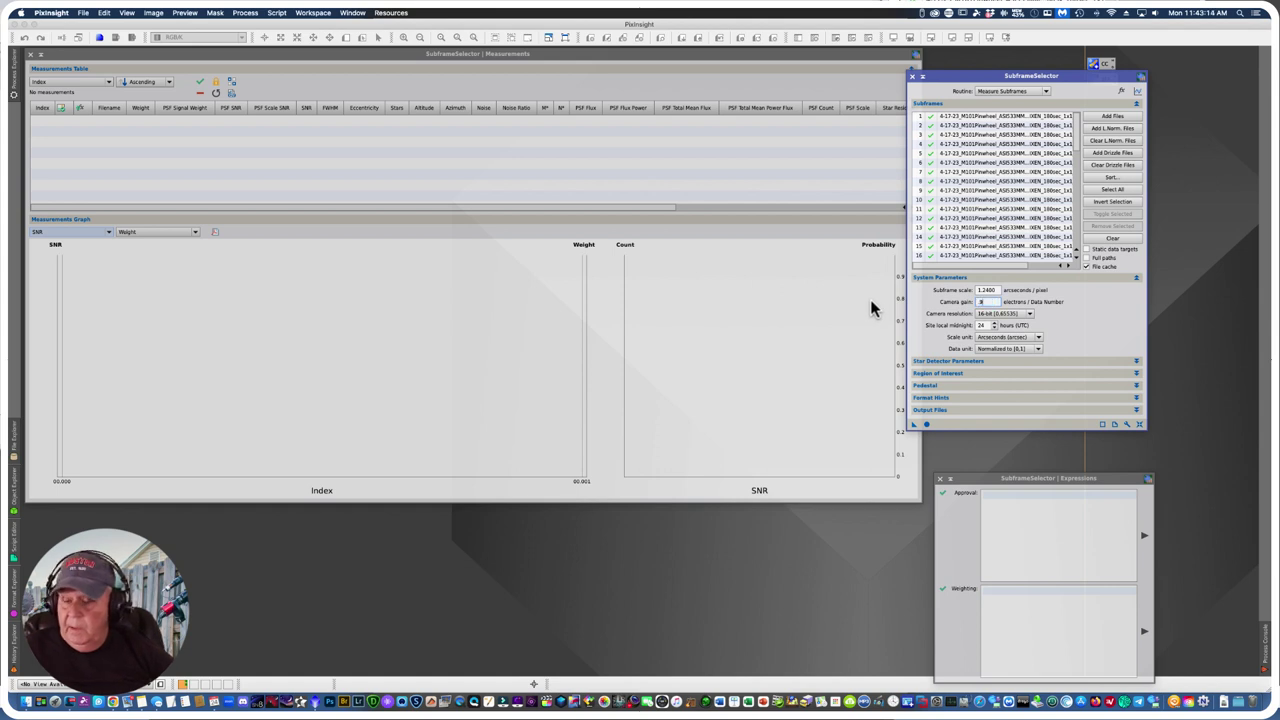
pyautogui.write('34')
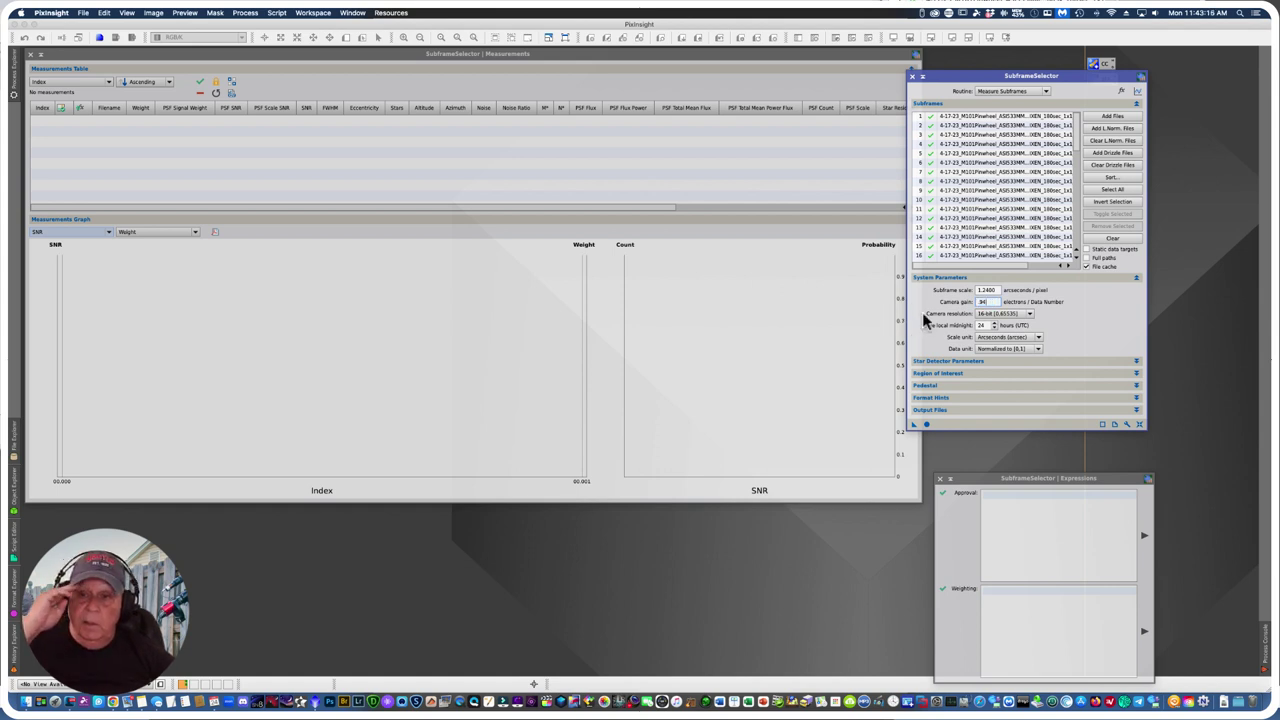
pyautogui.click(1029, 316)
pyautogui.click(1007, 325)
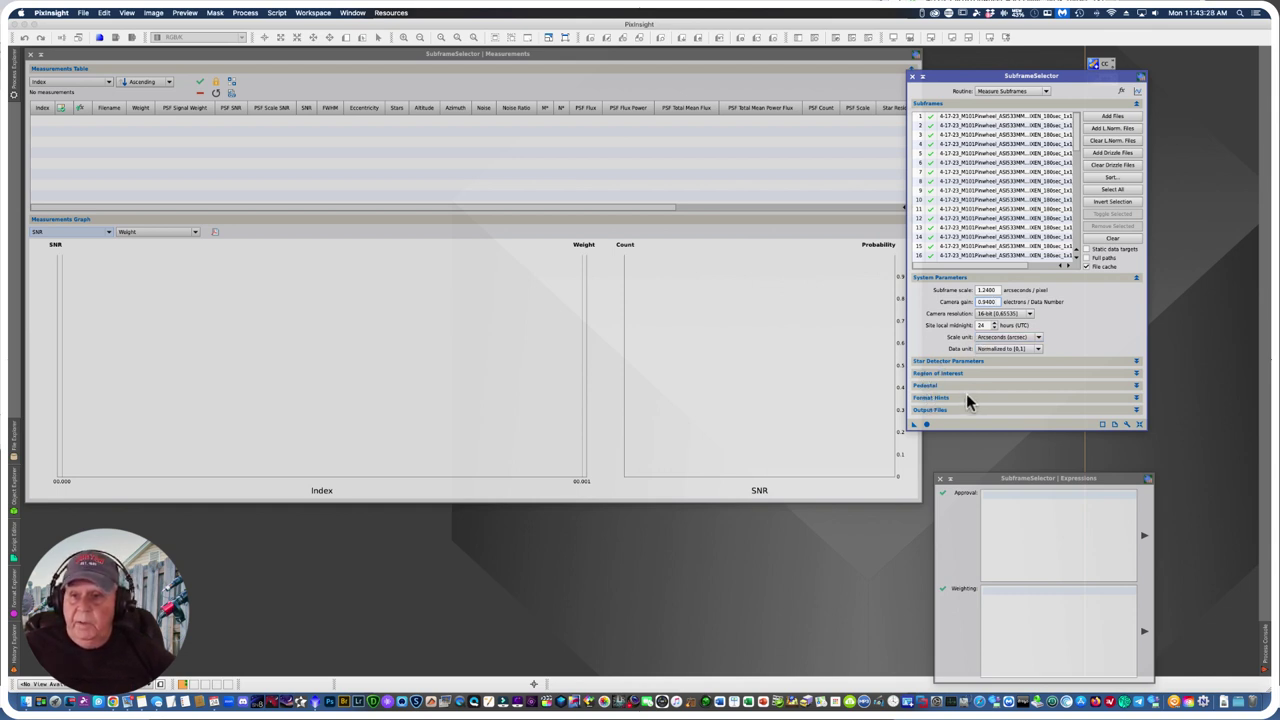
# Step: Create a folder named SFS inside the 4-18-23 M101Pinwheel ASI533MM VIXEN folder and set it as the SubframeSelector output directory
pyautogui.click(1137, 411)
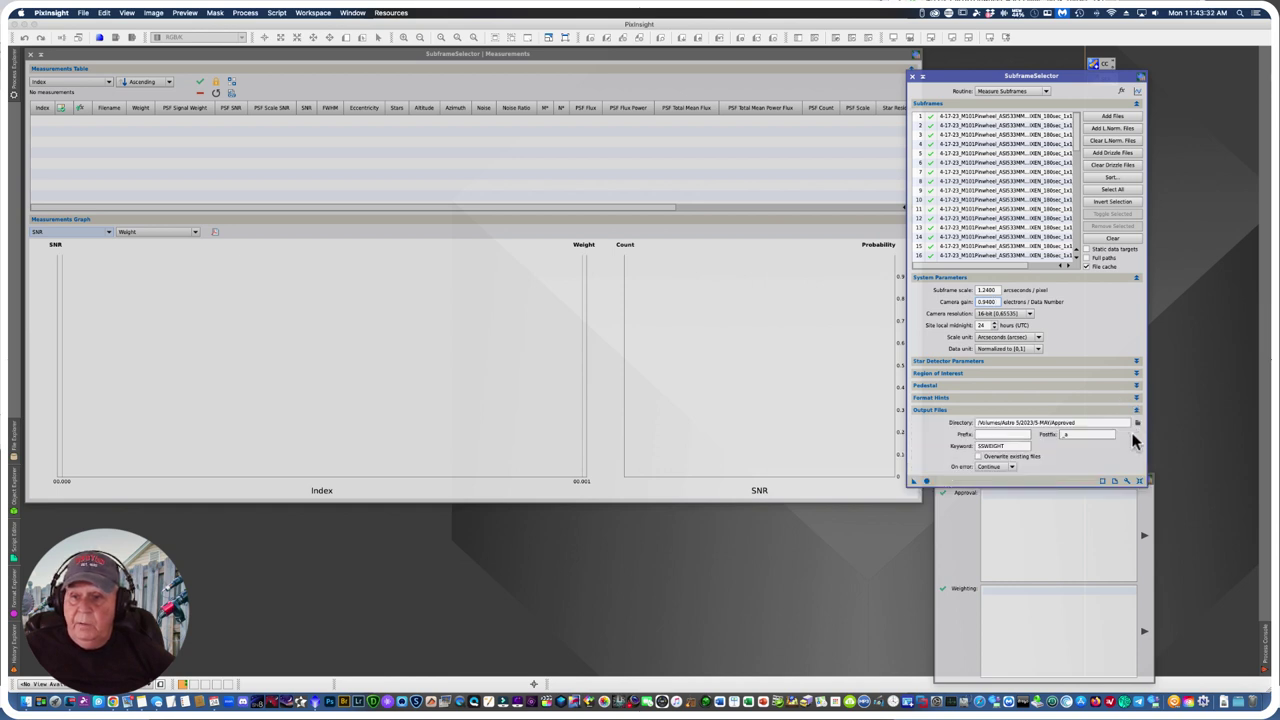
pyautogui.click(1137, 423)
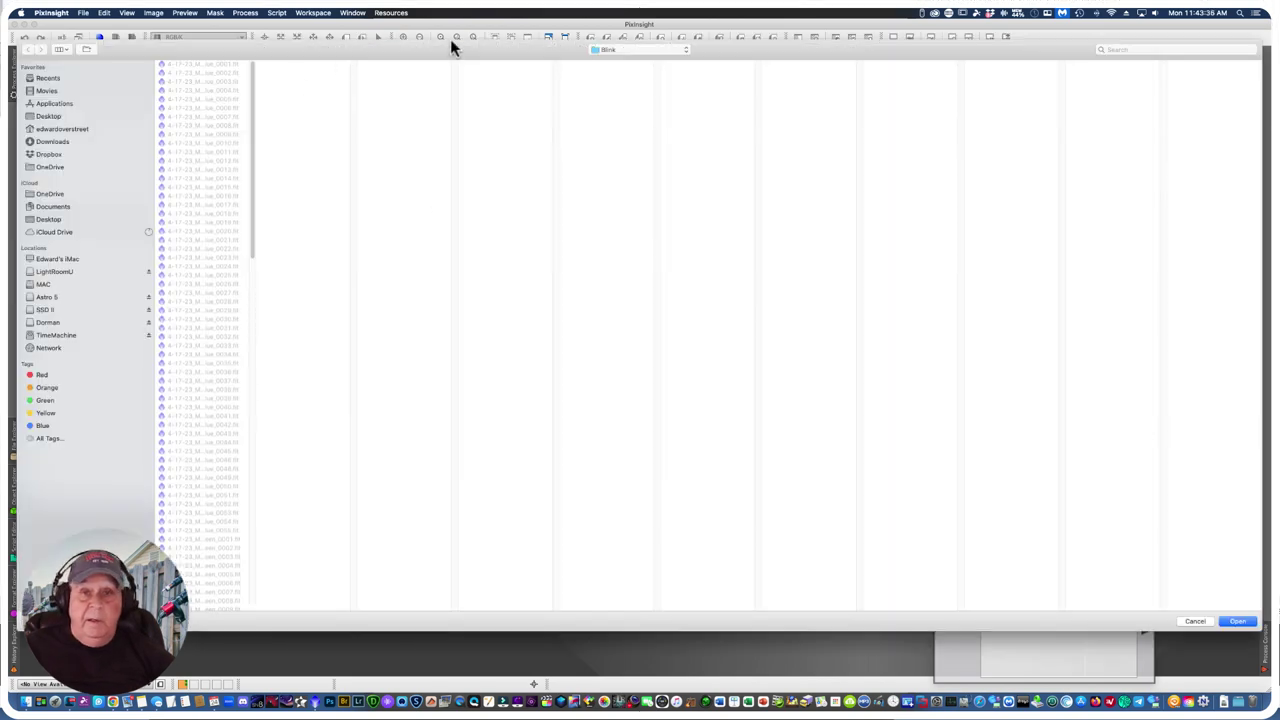
pyautogui.click(680, 55)
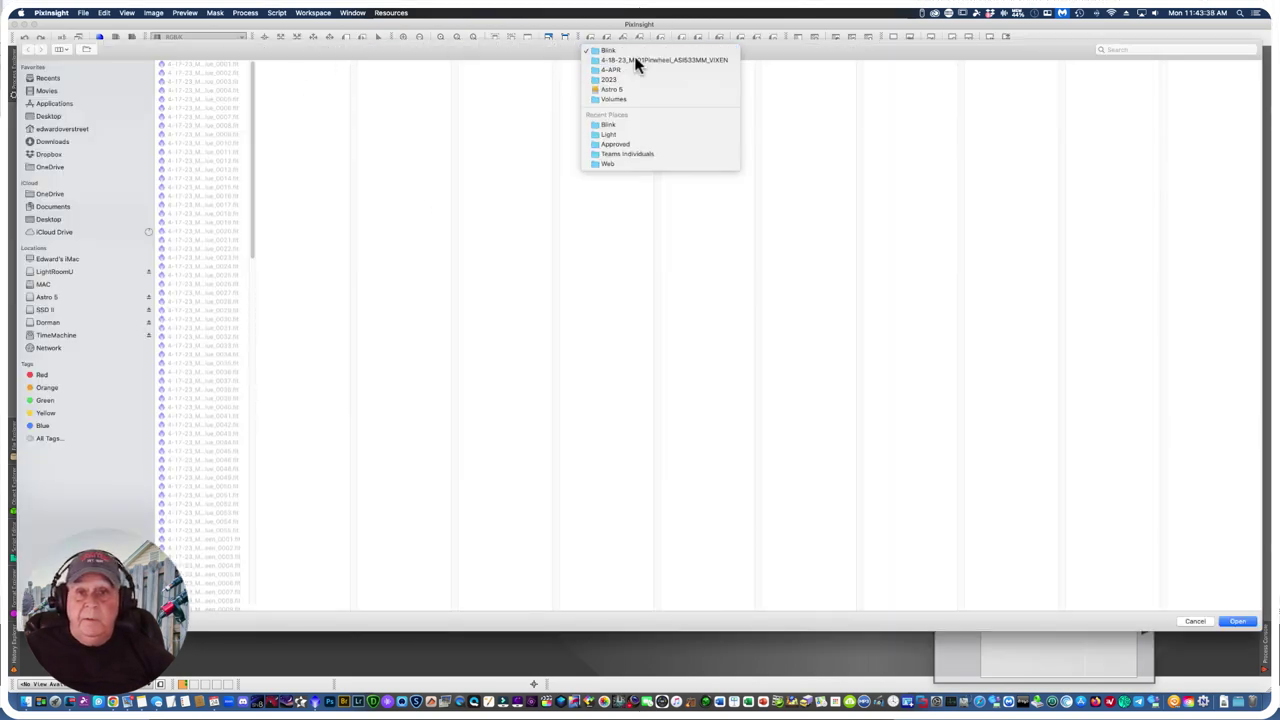
pyautogui.click(634, 57)
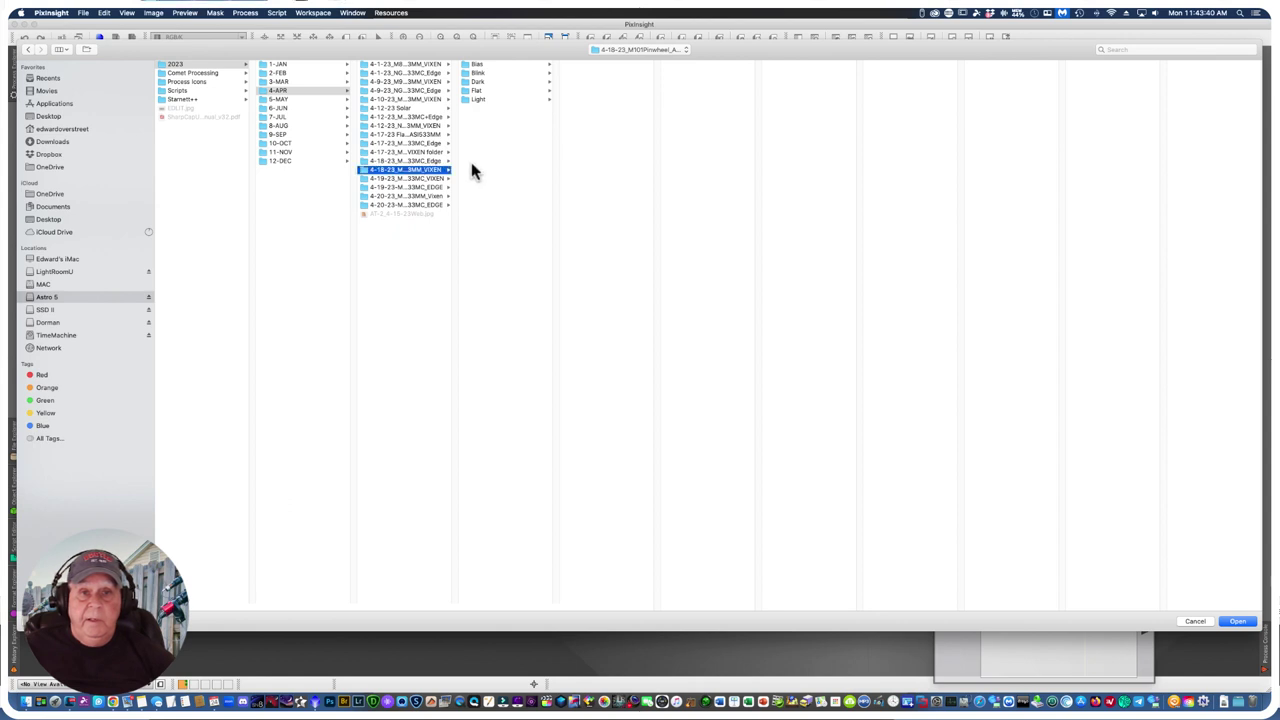
pyautogui.press('super+shift+n')
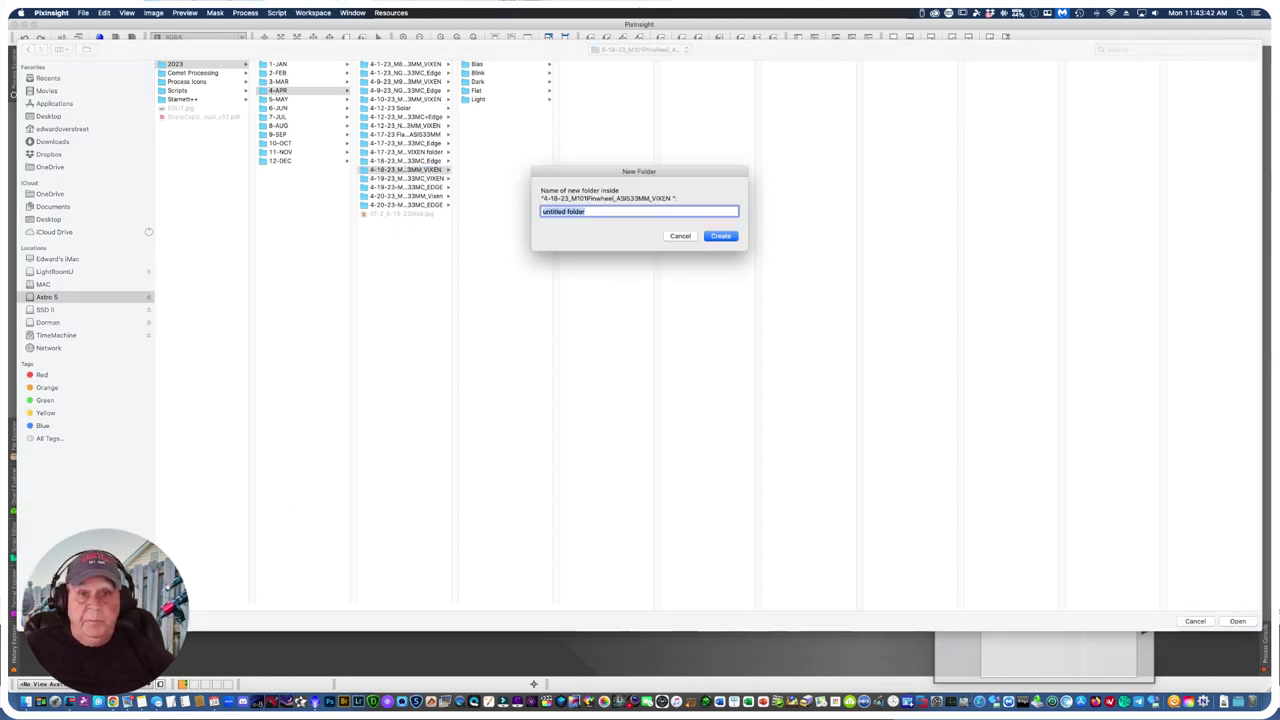
pyautogui.write('SFS')
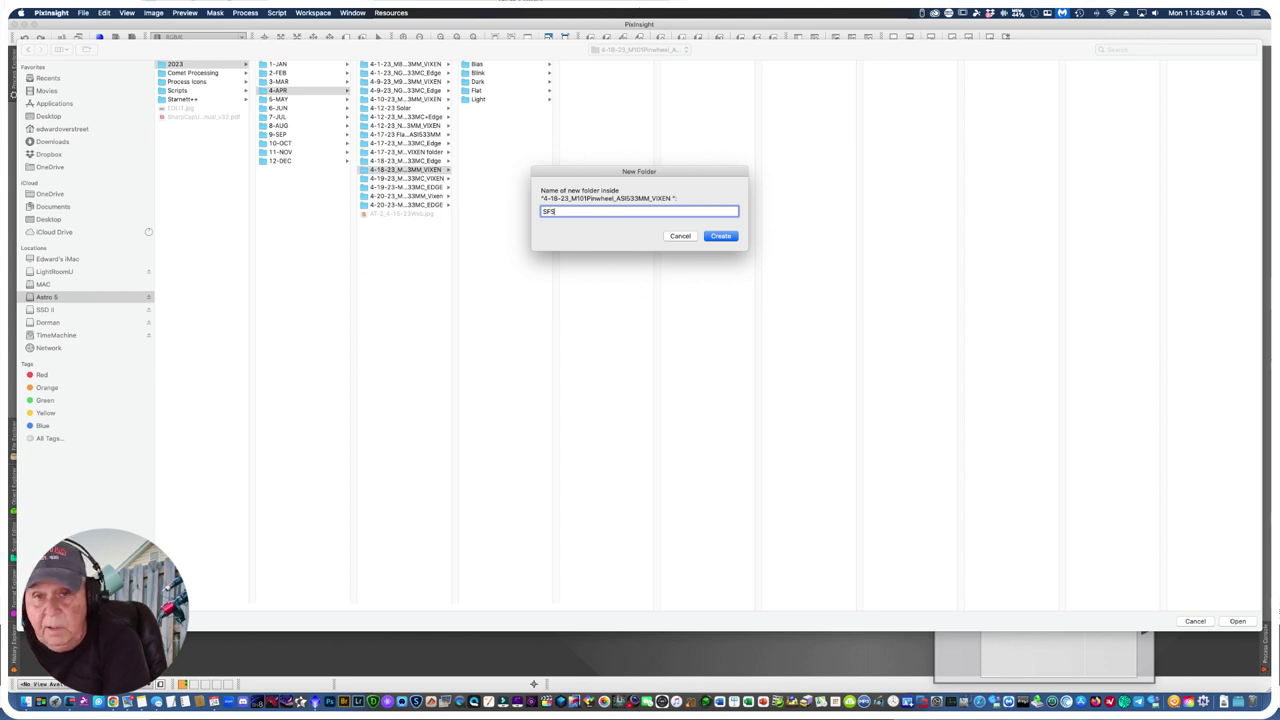
pyautogui.press('Return')
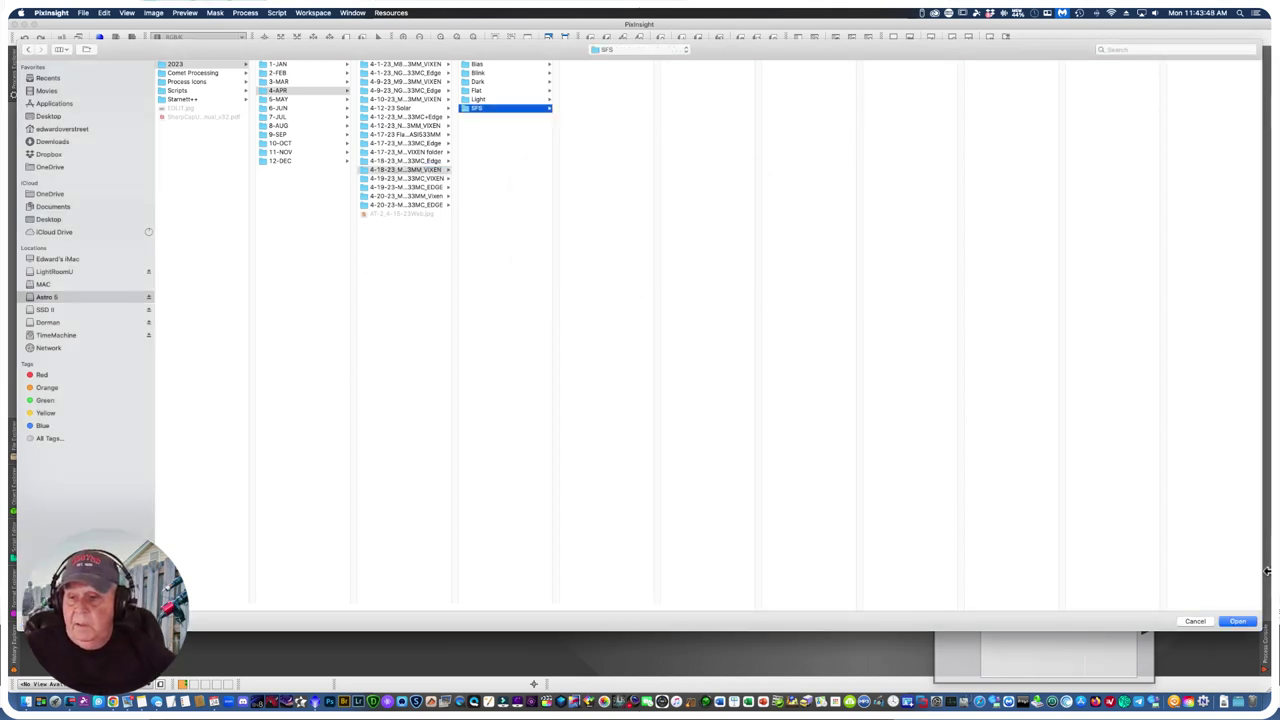
pyautogui.click(1238, 622)
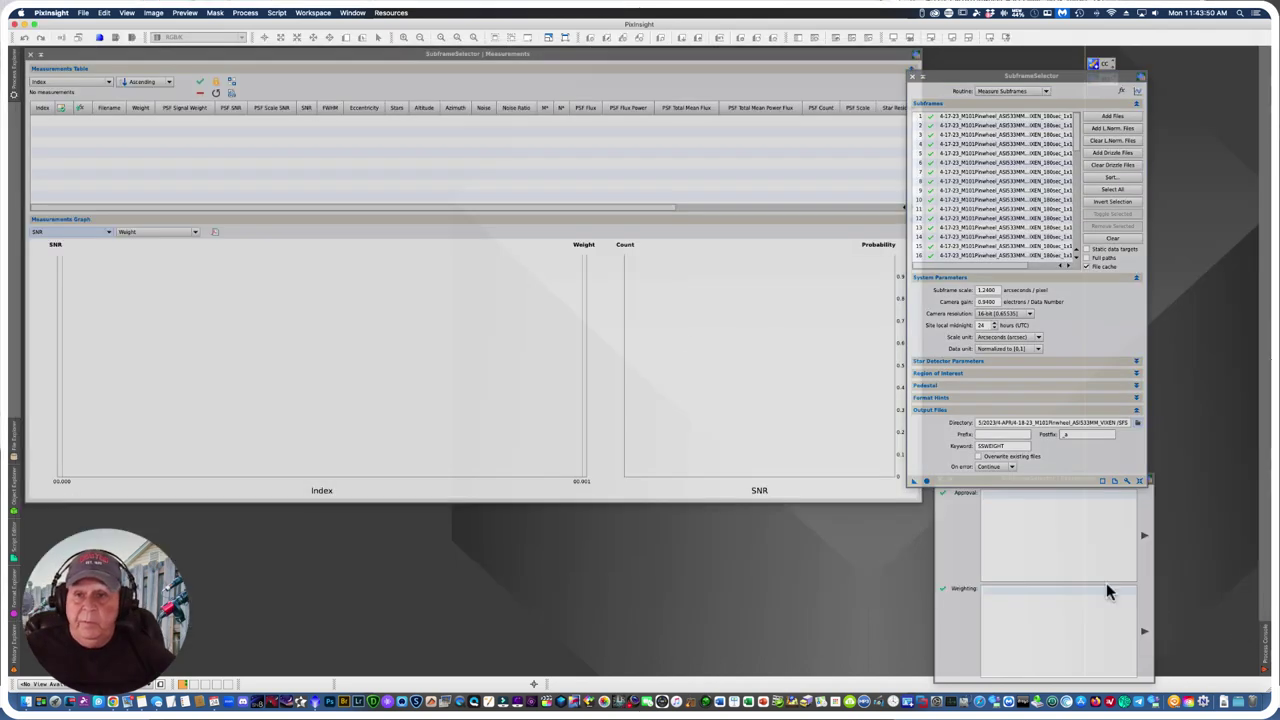
# Step: Place the SubframeSelector dialog clear of the Expressions window and run the Measure Subframes routine on the blue frames
pyautogui.moveTo(942, 76); pyautogui.dragTo(958, 54)
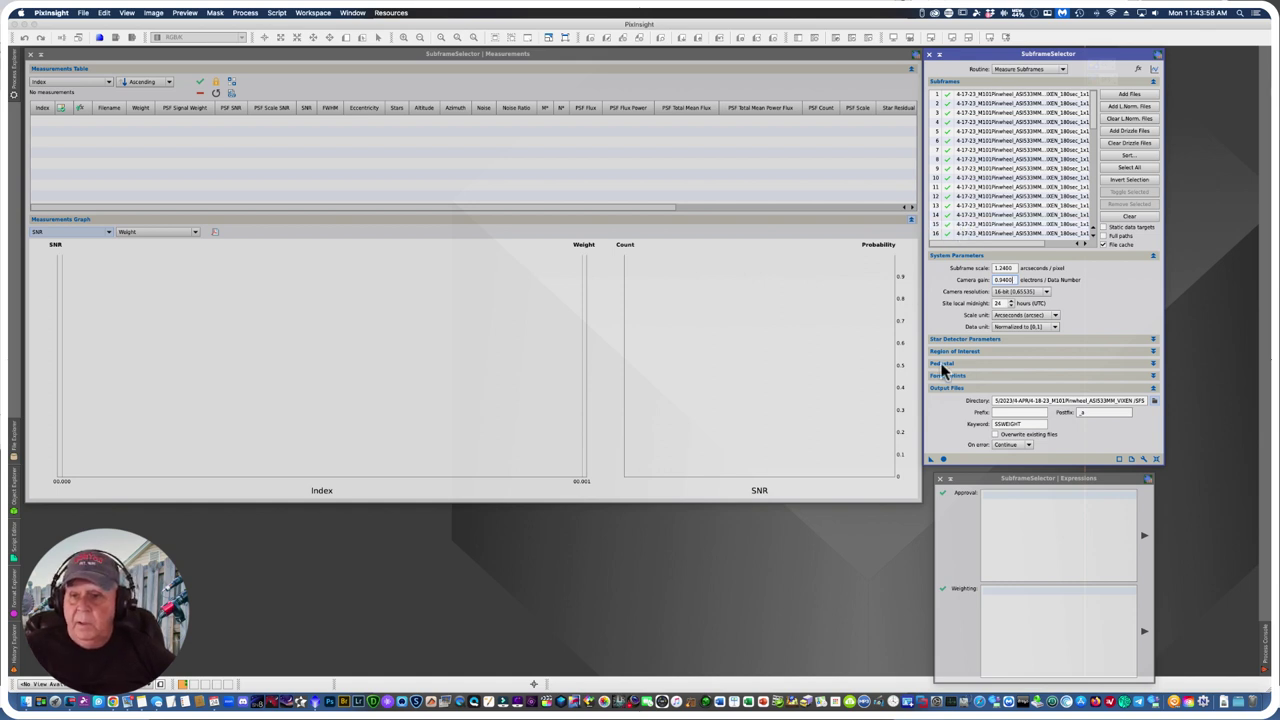
pyautogui.click(943, 460)
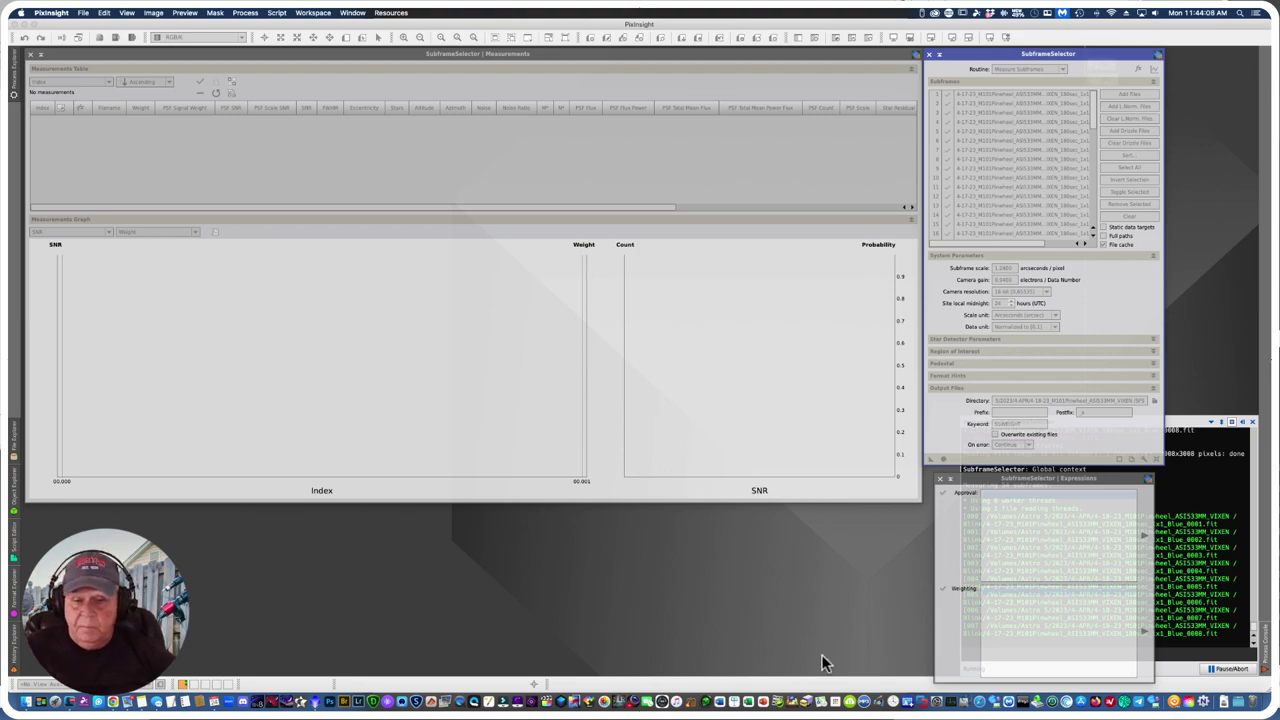
pyautogui.click(86, 700)
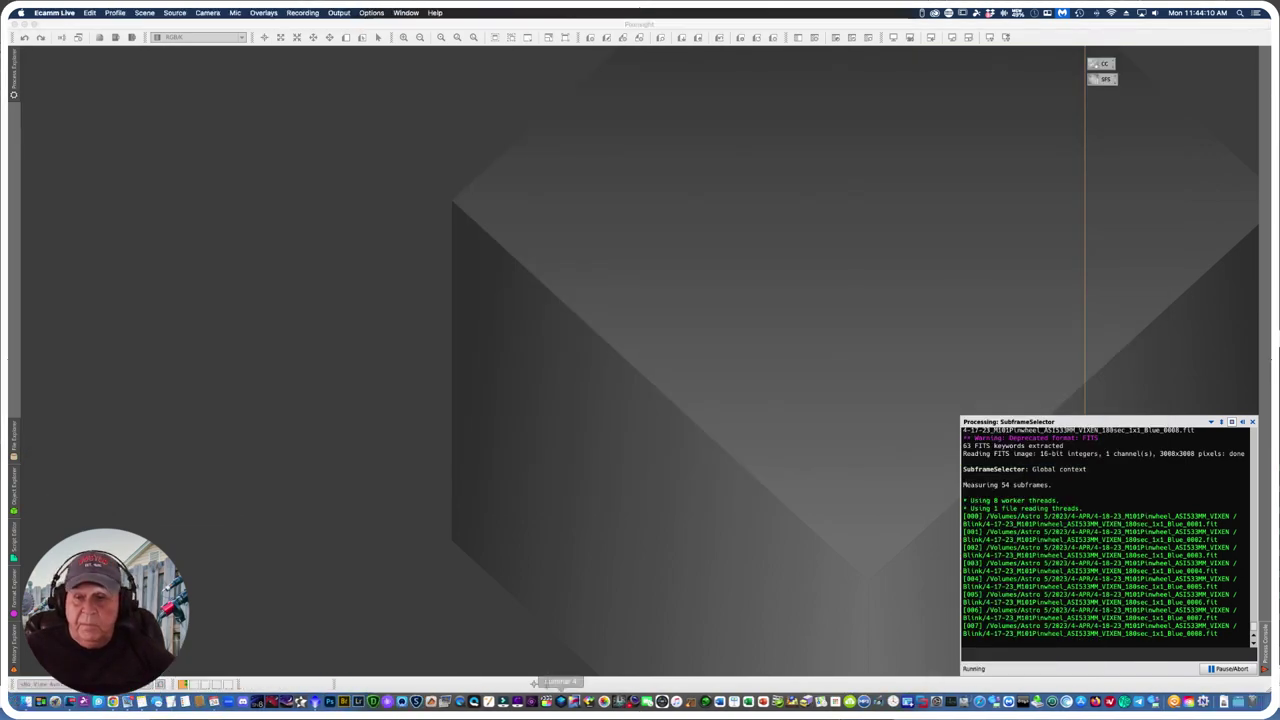
pyautogui.click(403, 590)
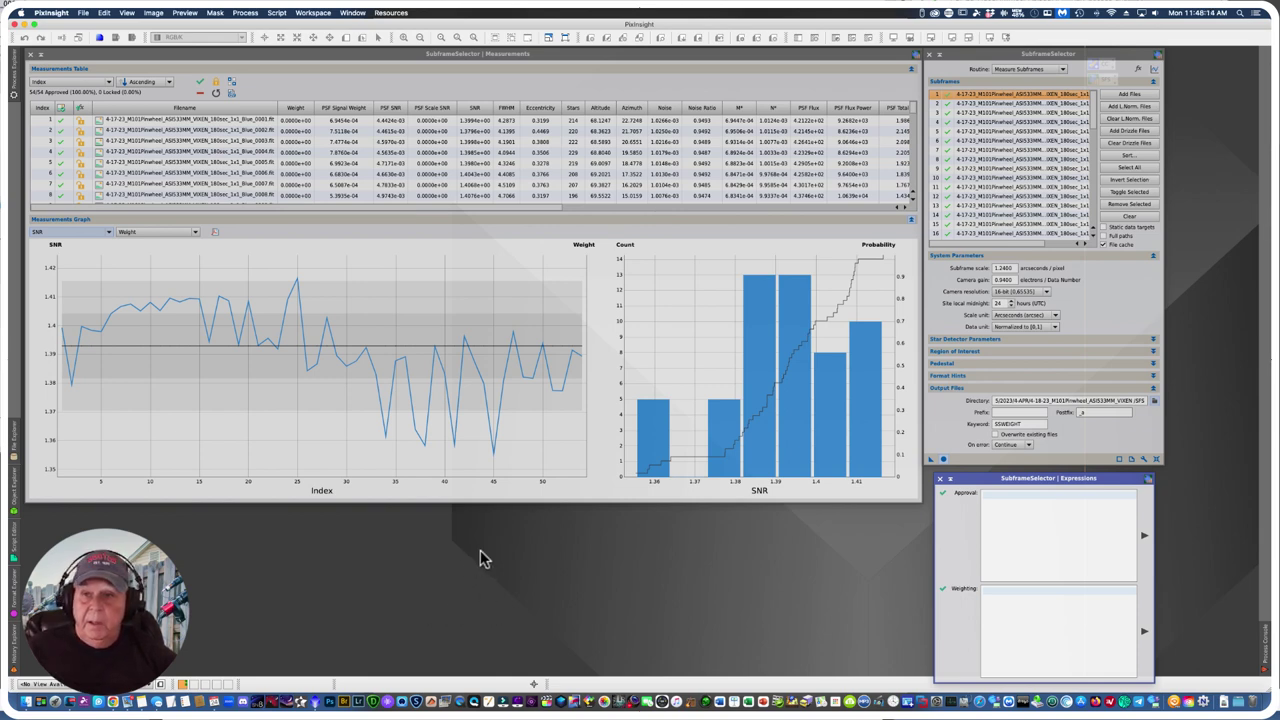
# Step: Examine the SNR graph of the measured blue frames, followed by the Stars and Eccentricity graphs
pyautogui.moveTo(94, 286)
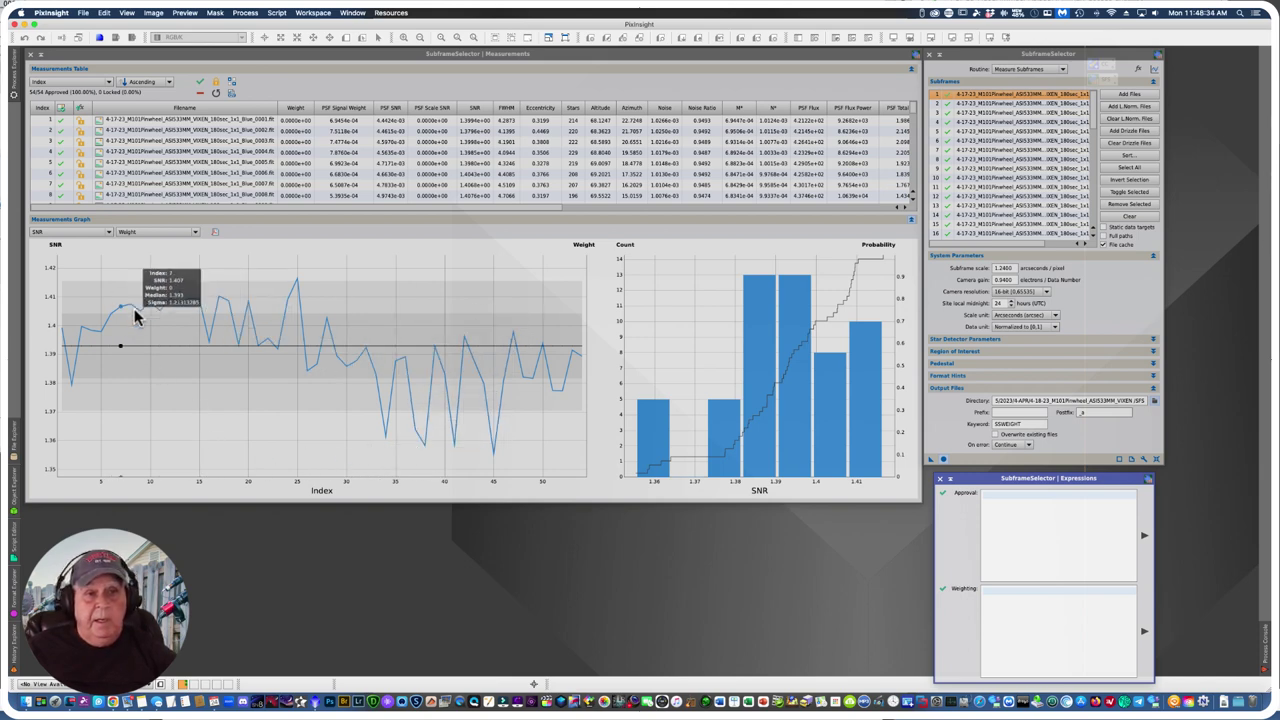
pyautogui.click(108, 233)
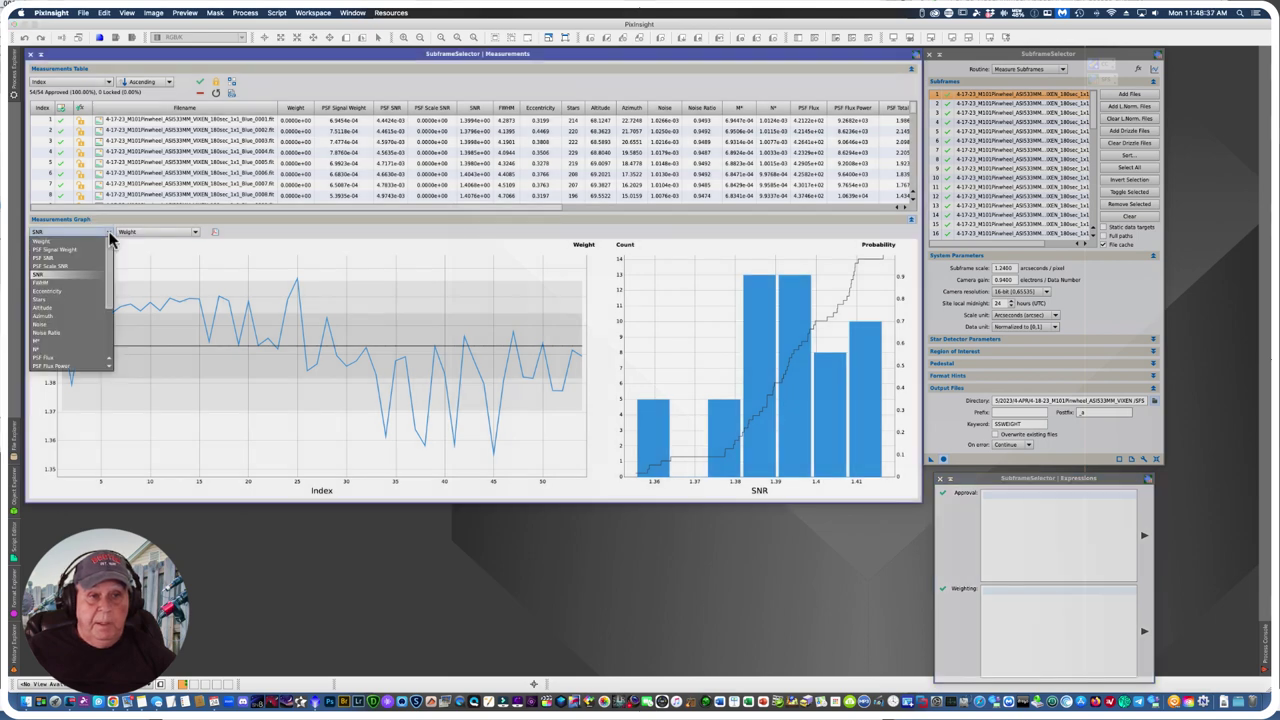
pyautogui.click(43, 299)
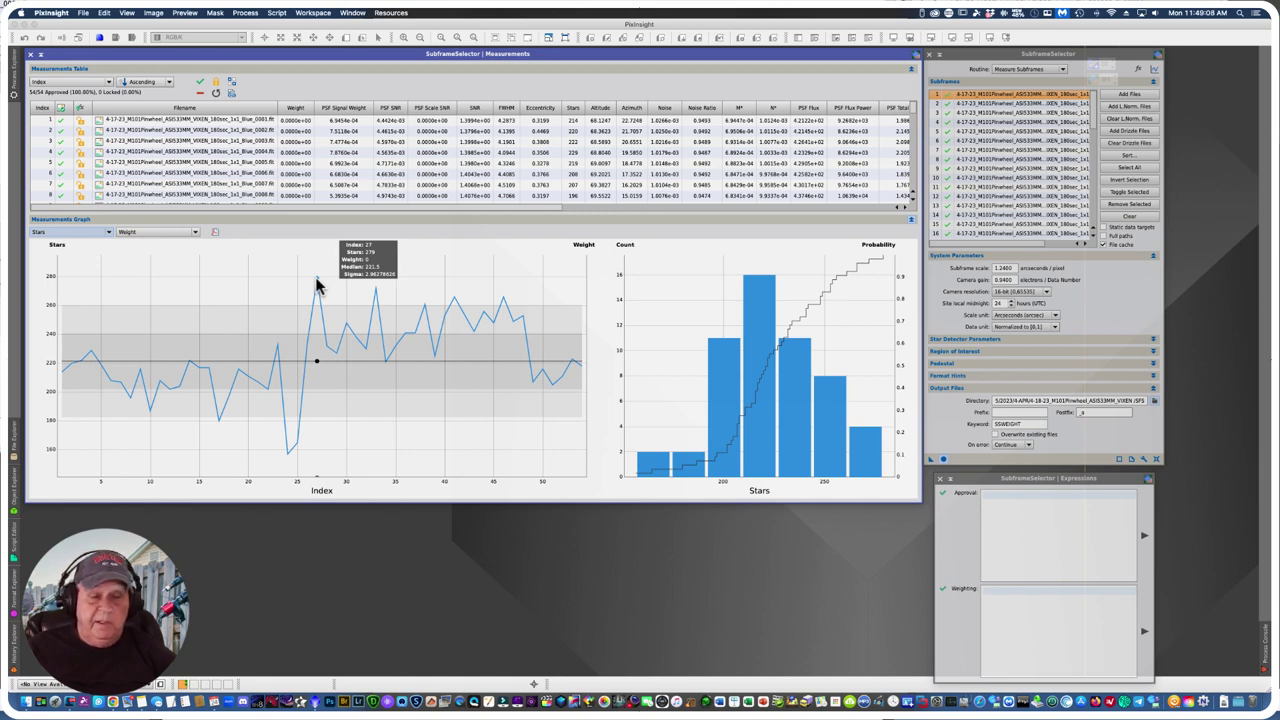
pyautogui.click(108, 233)
pyautogui.click(70, 292)
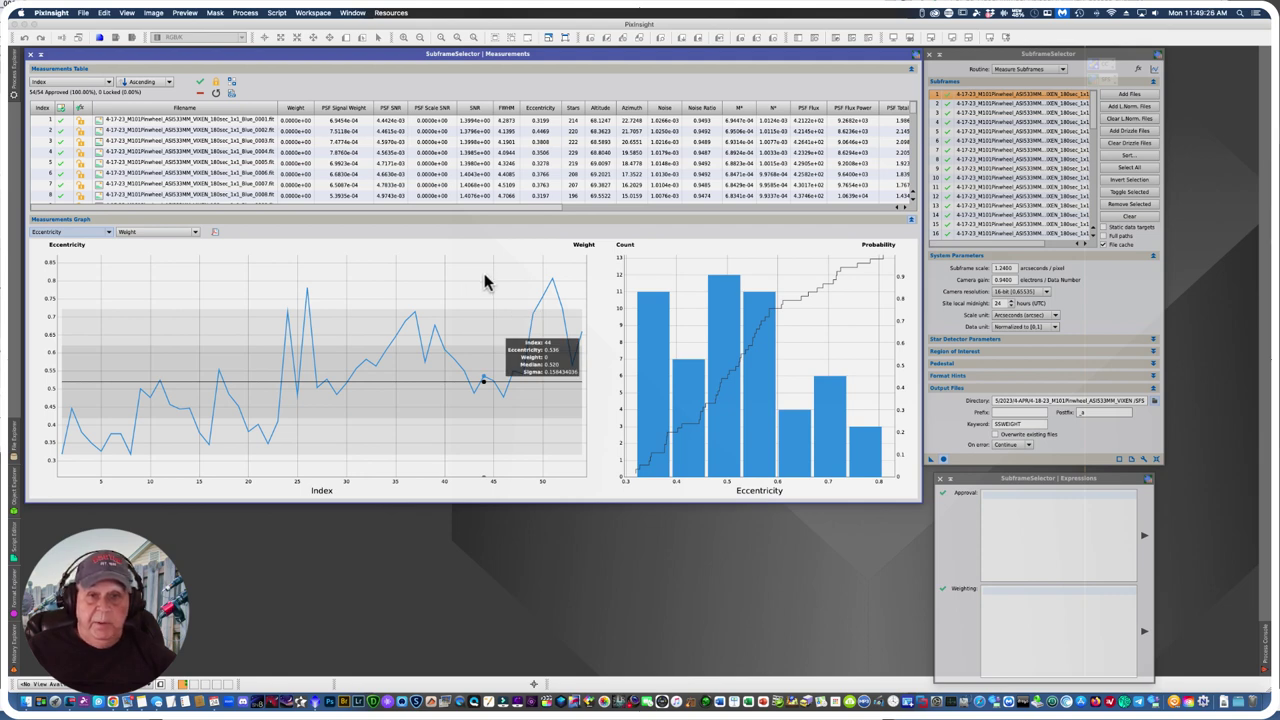
# Step: Reject the highest-eccentricity frame at index 51 and show its image, Blue_0052, with an automatic screen stretch
pyautogui.click(551, 280)
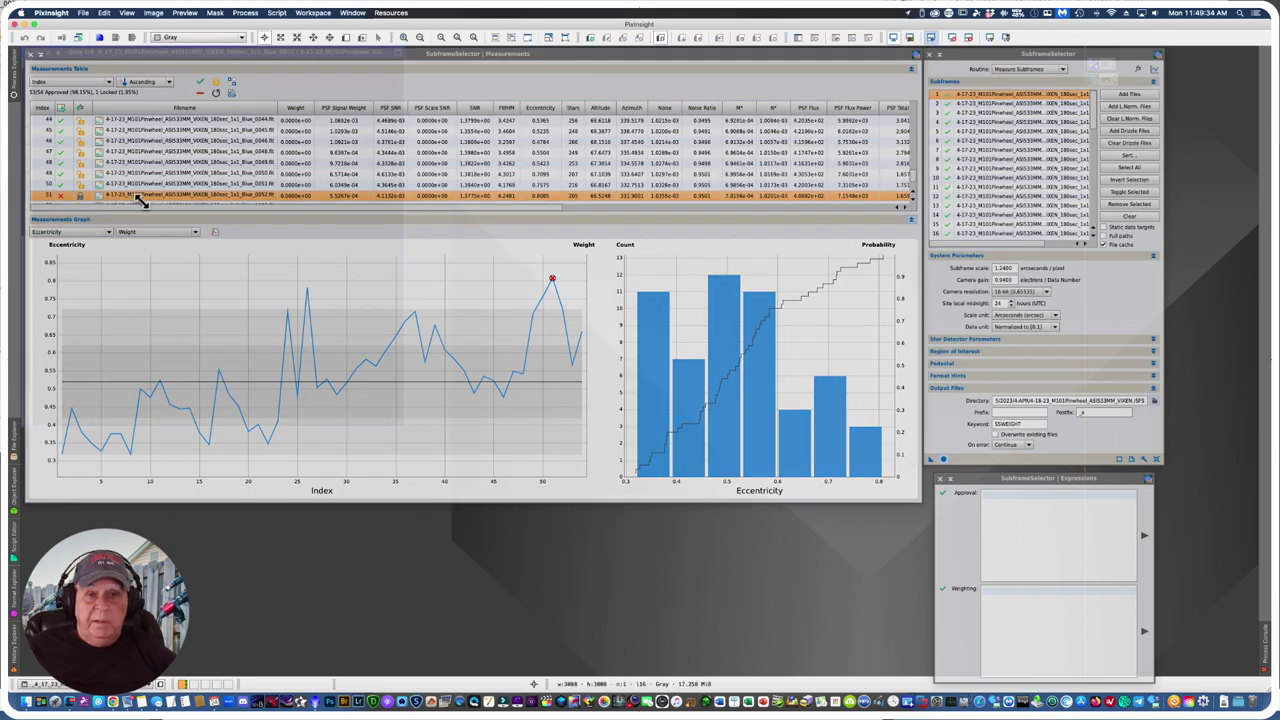
pyautogui.moveTo(148, 64); pyautogui.dragTo(570, 170)
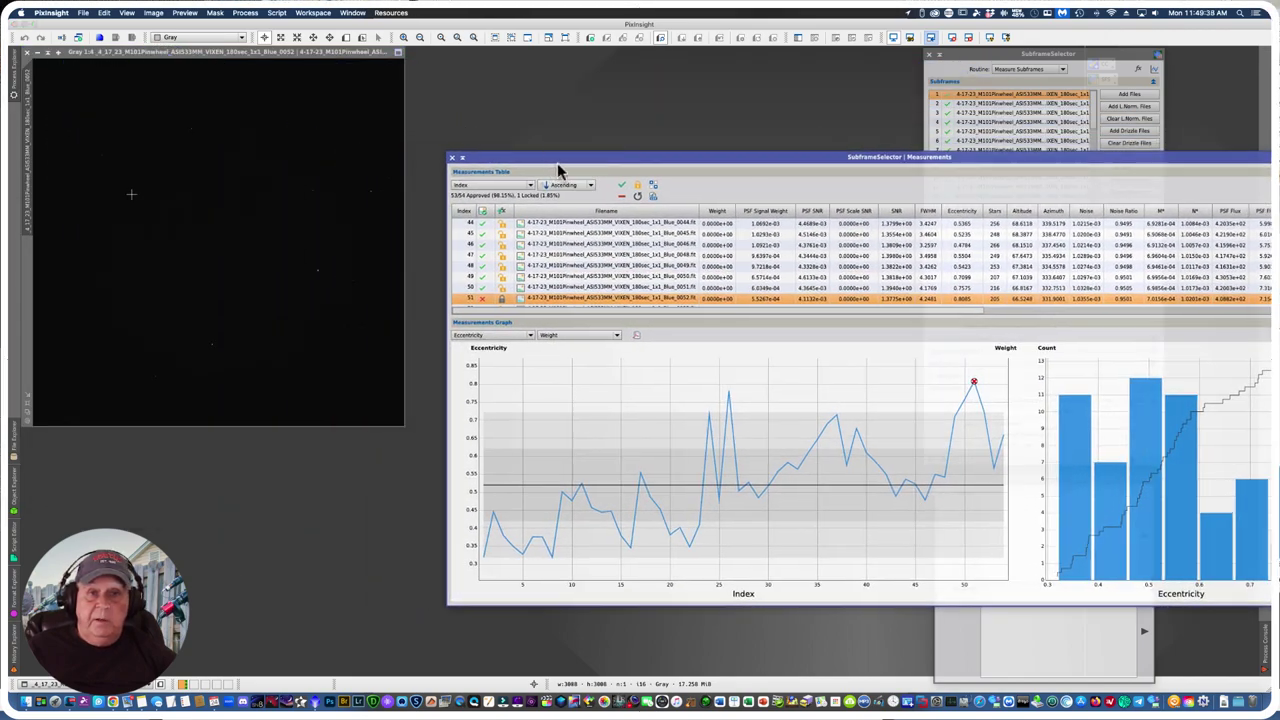
pyautogui.click(989, 37)
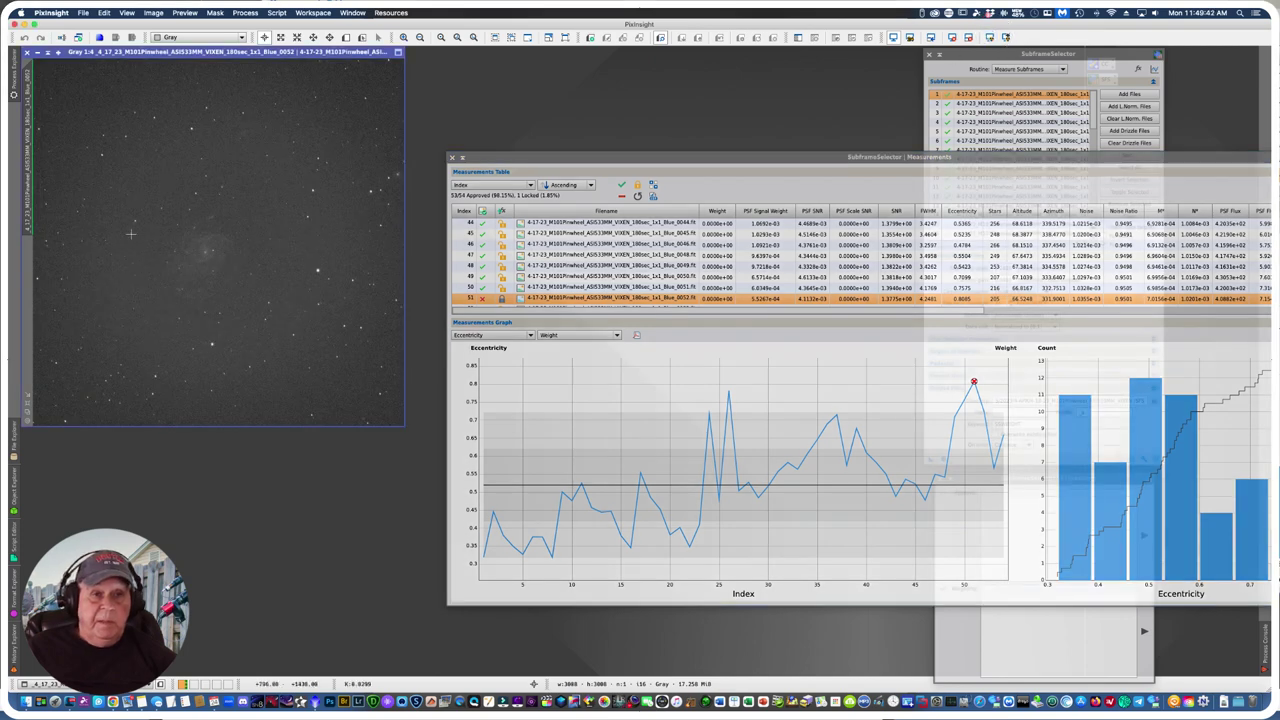
# Step: Examine the star shapes in the rejected Blue_0052 frame at 4:1 magnification
pyautogui.scroll(3, 212, 205)
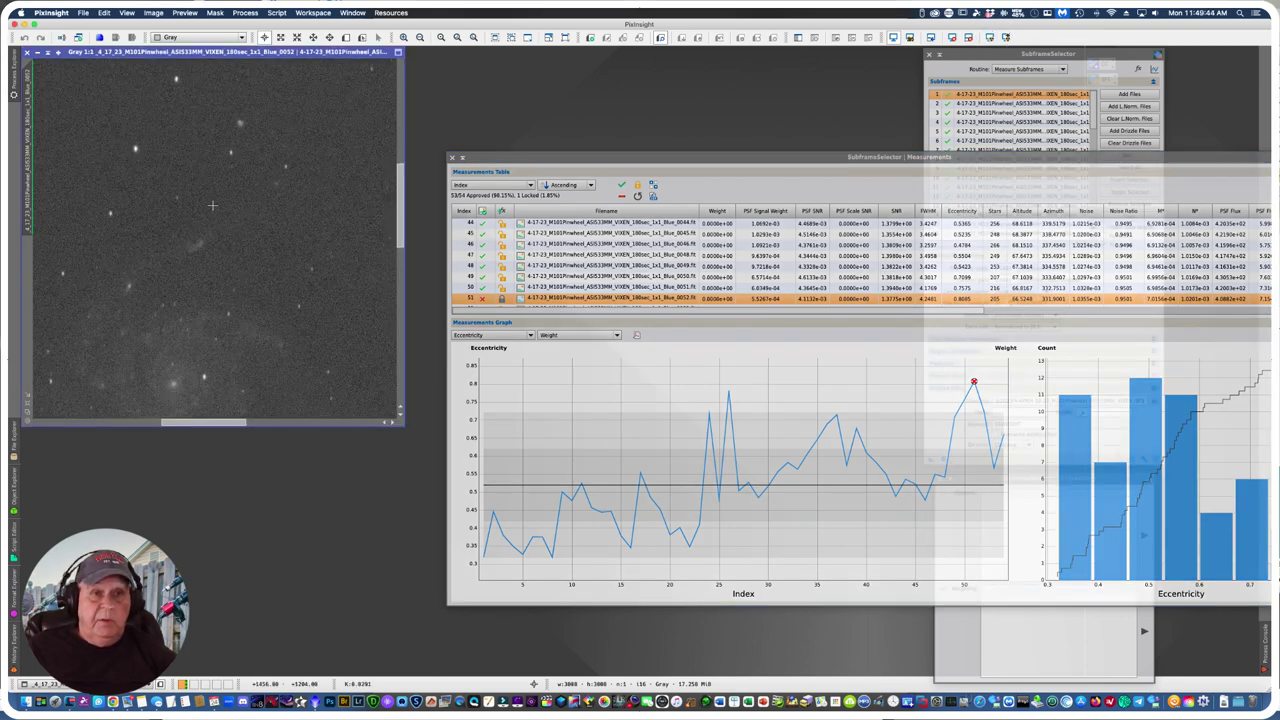
pyautogui.scroll(1, 212, 205)
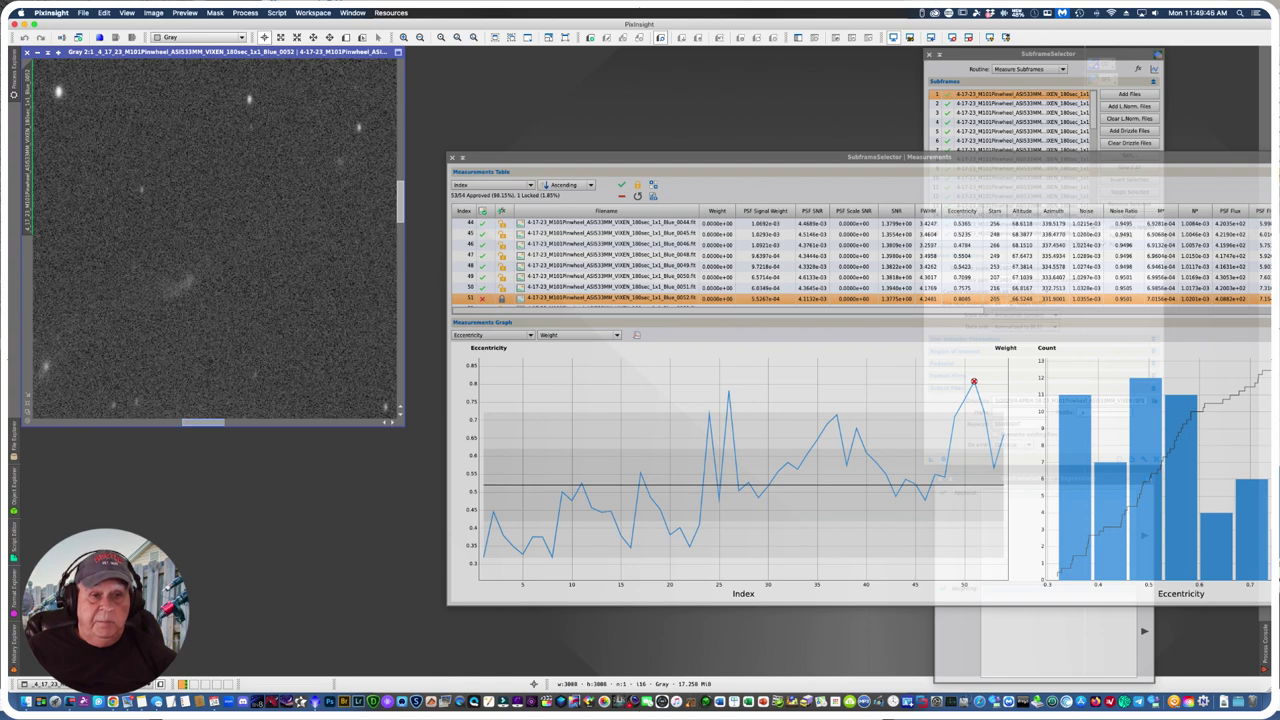
pyautogui.moveTo(200, 421)
pyautogui.mouseDown()
pyautogui.moveTo(157, 423)
pyautogui.moveTo(186, 428)
pyautogui.mouseUp()
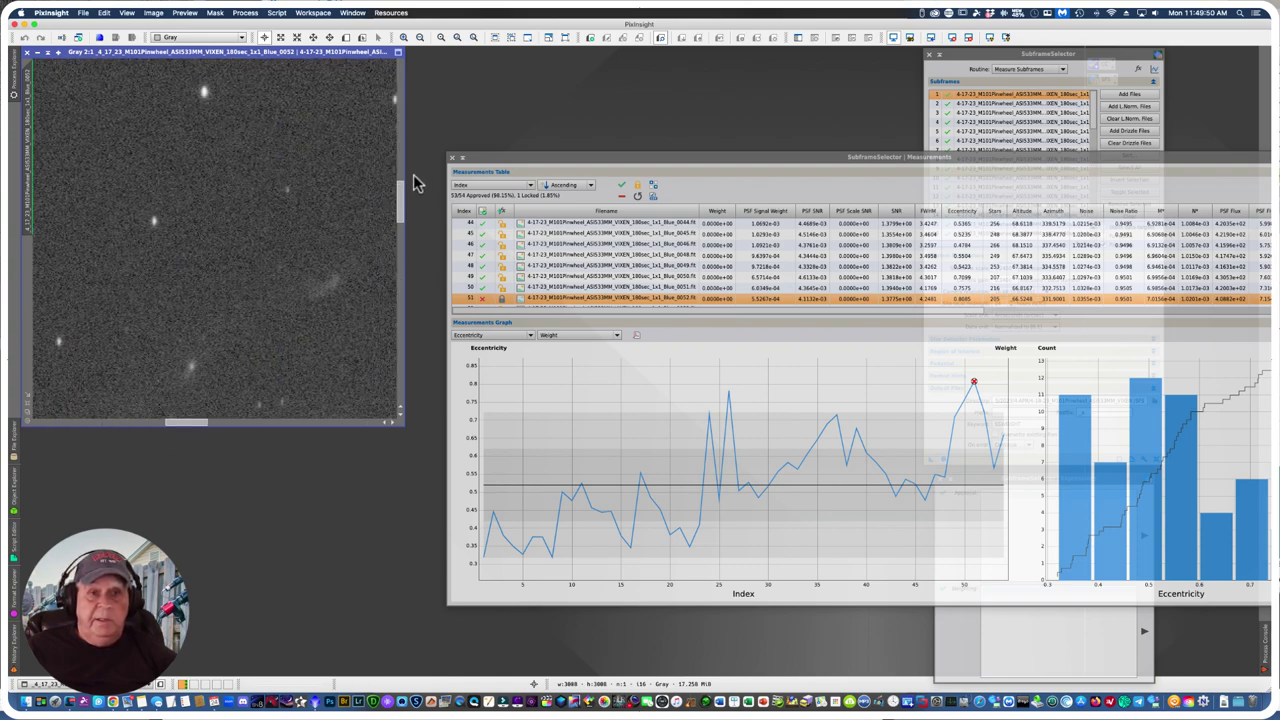
pyautogui.moveTo(397, 194); pyautogui.dragTo(400, 181)
pyautogui.scroll(1, 253, 259)
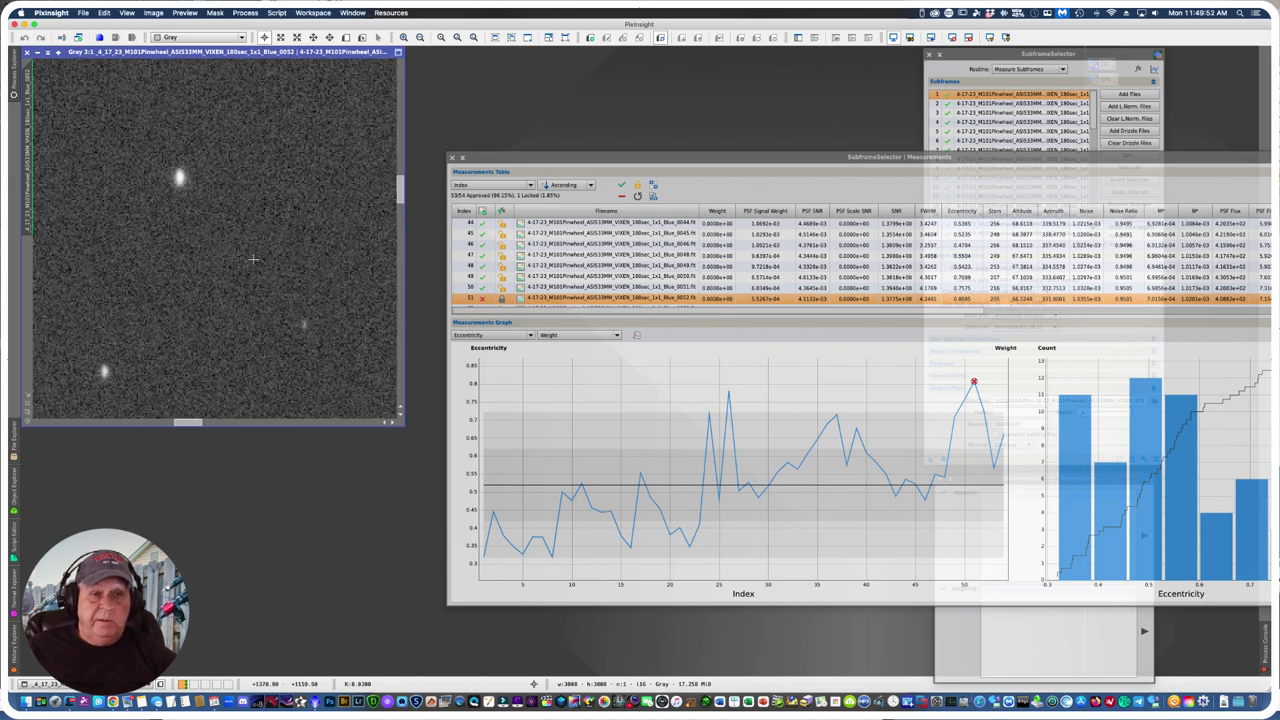
pyautogui.scroll(1, 253, 259)
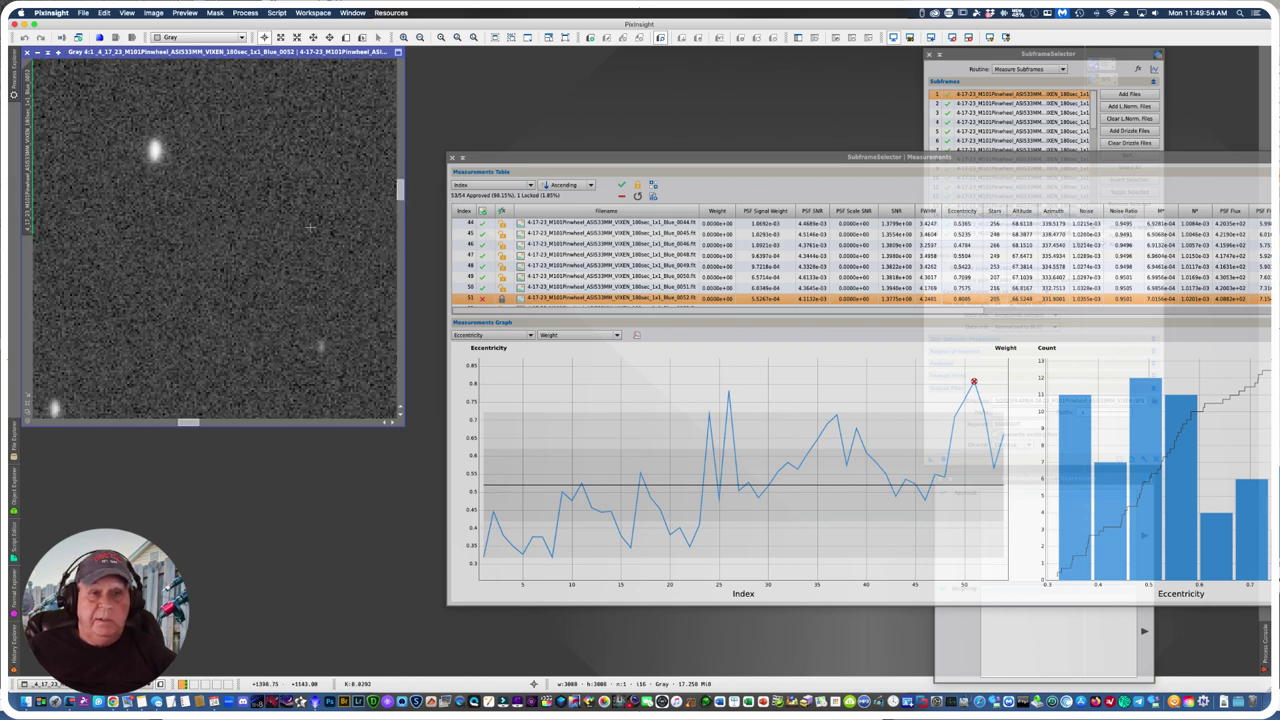
pyautogui.moveTo(401, 191); pyautogui.dragTo(401, 185)
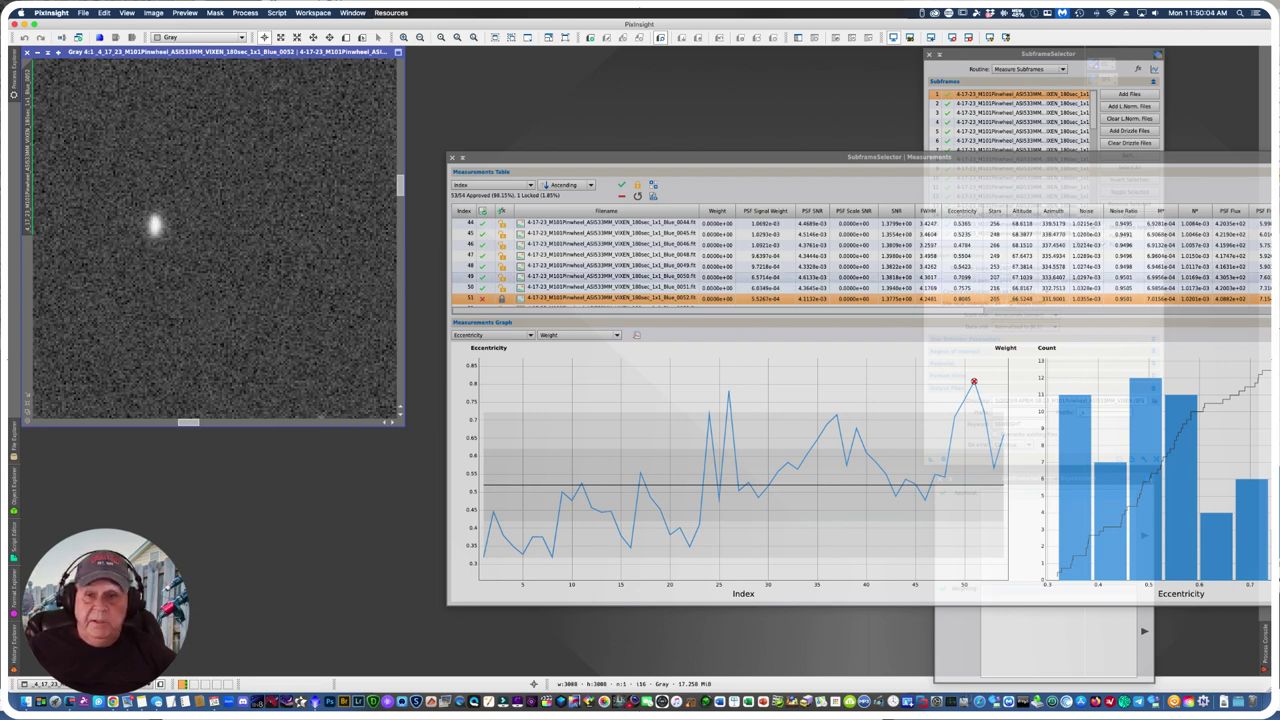
# Step: Open Blue_0026, the frame at the index 26 eccentricity peak, with an automatic screen stretch and examine its star shapes up close
pyautogui.click(729, 400)
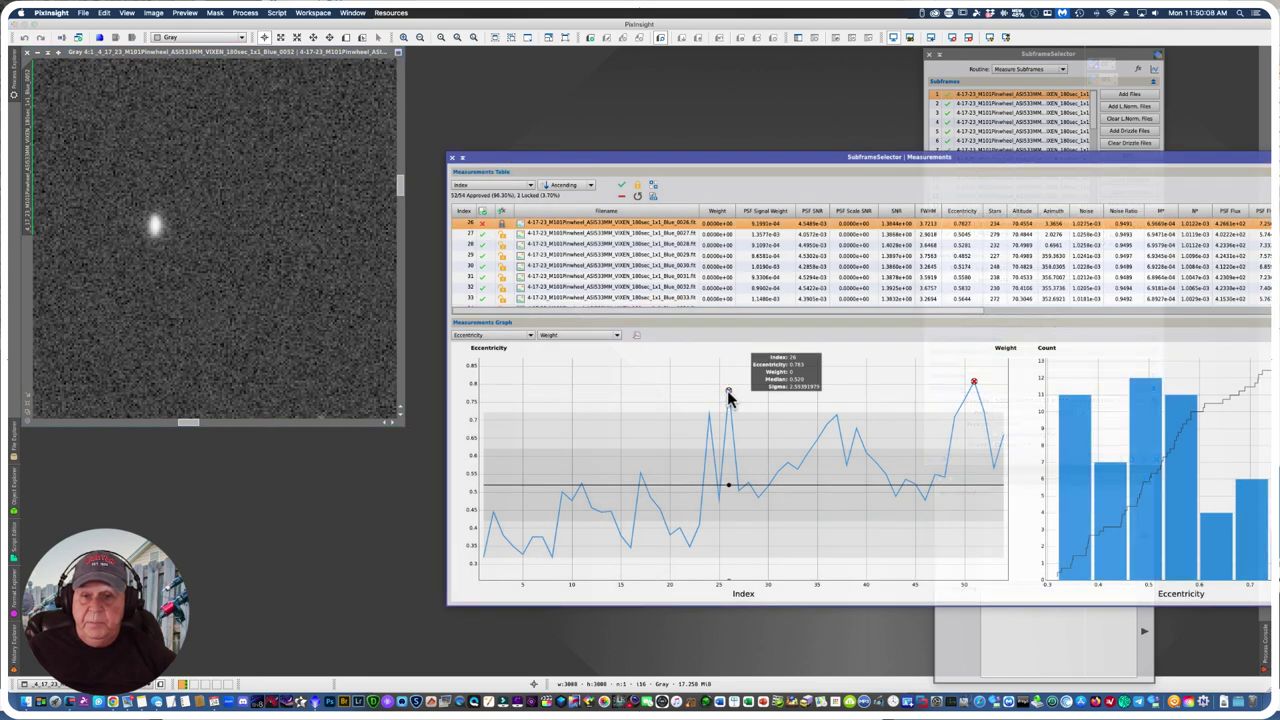
pyautogui.click(726, 393)
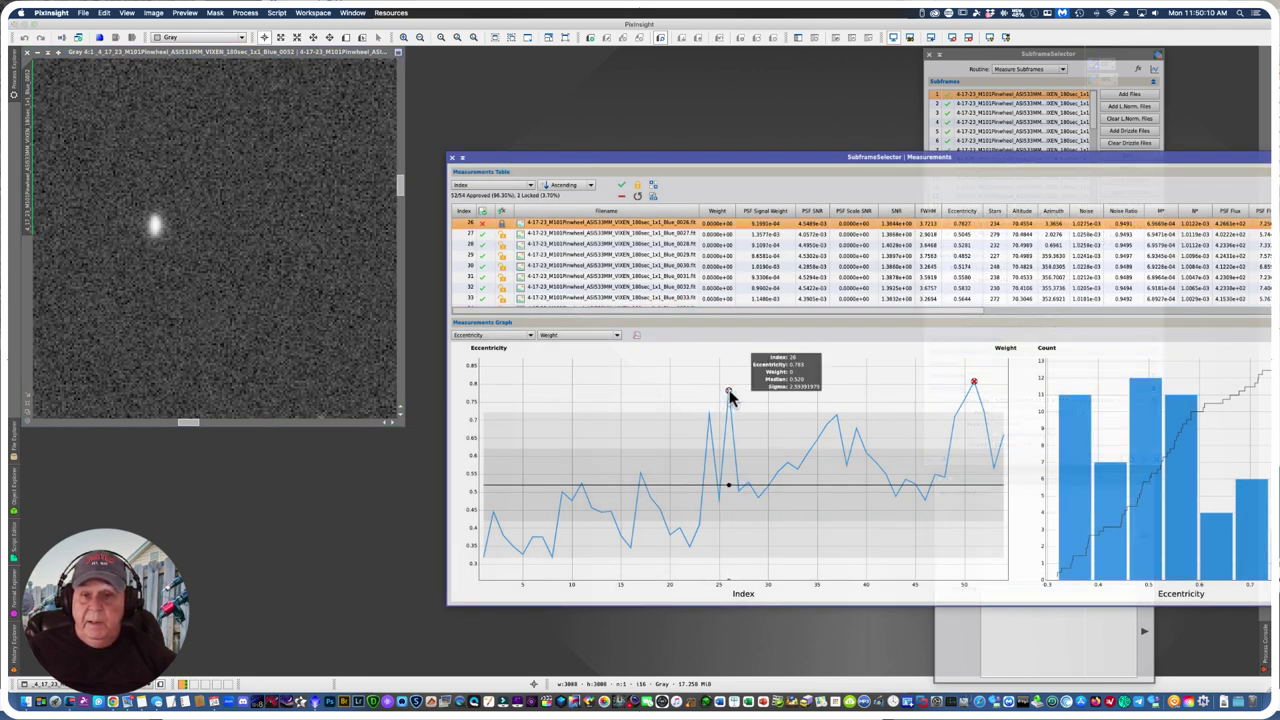
pyautogui.doubleClick(538, 223)
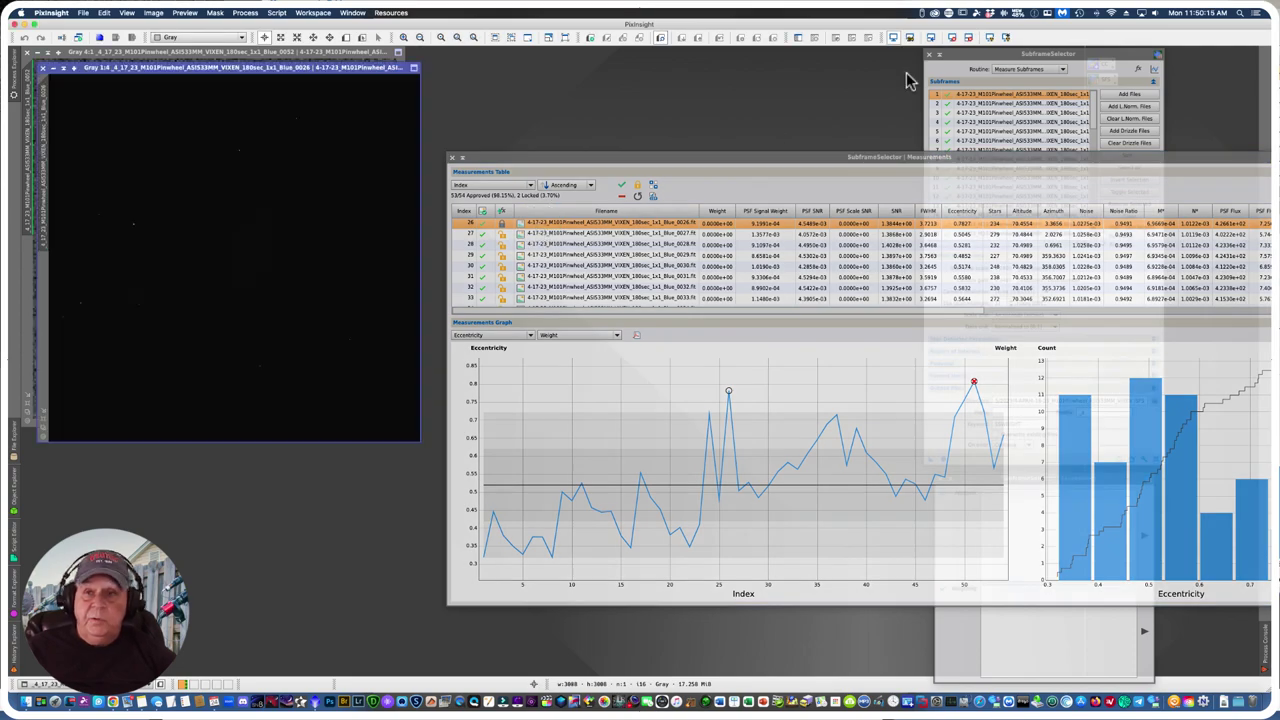
pyautogui.click(989, 37)
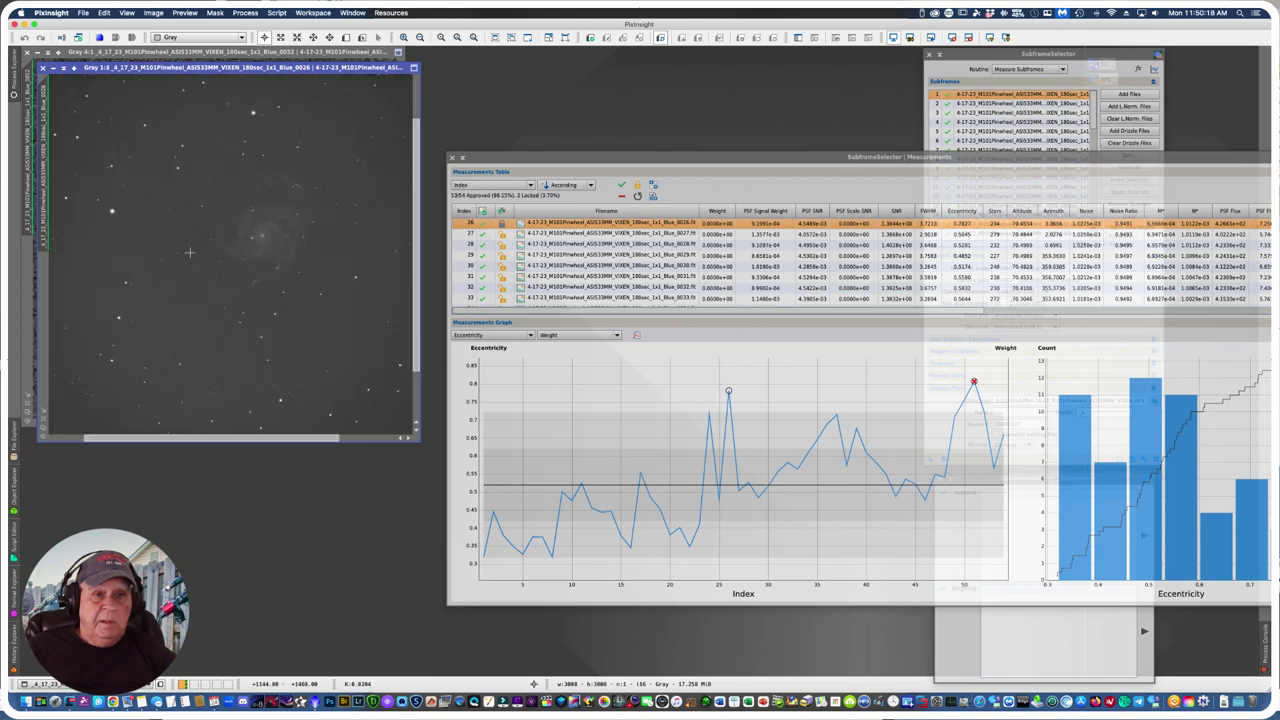
pyautogui.scroll(1, 188, 258)
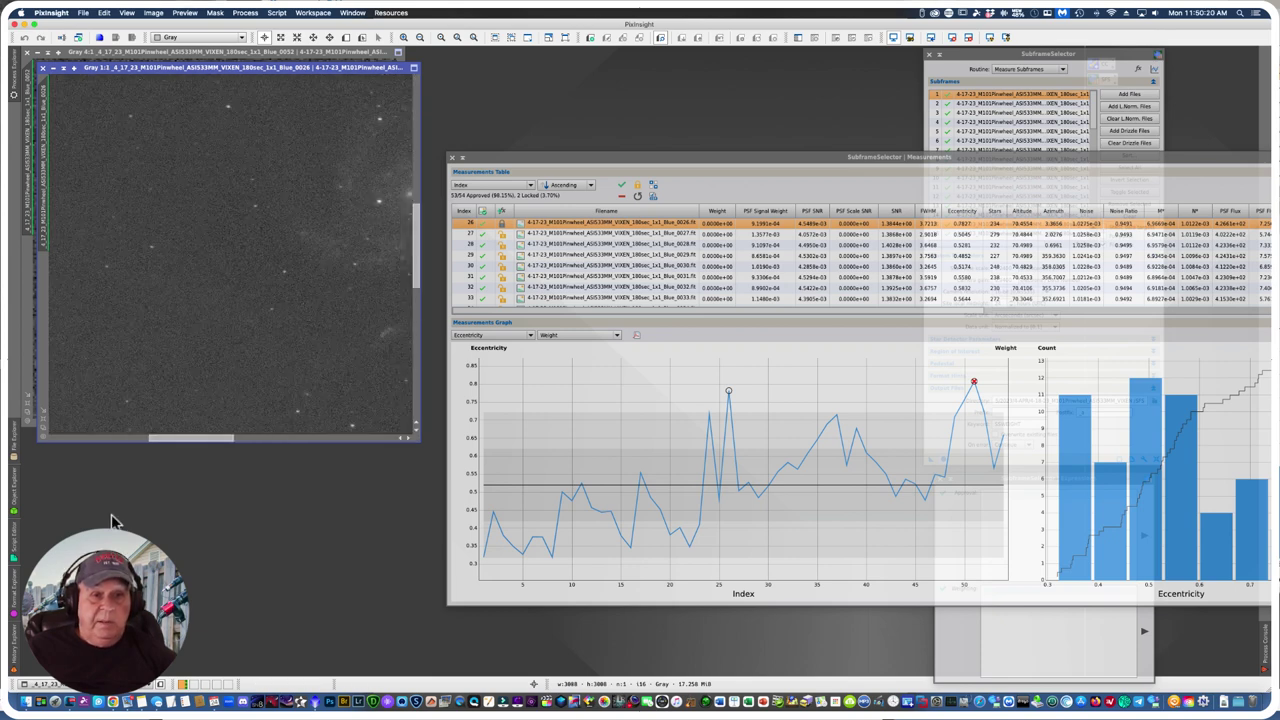
pyautogui.moveTo(181, 440); pyautogui.dragTo(72, 450)
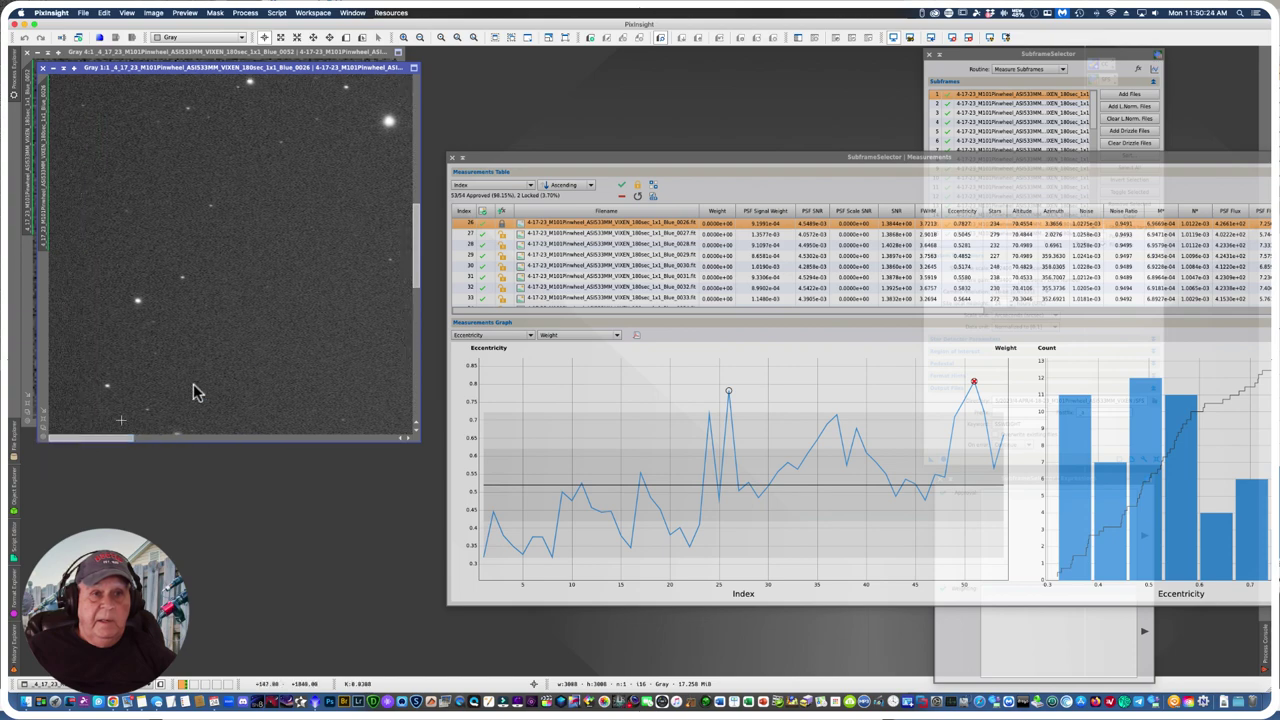
pyautogui.moveTo(415, 225)
pyautogui.mouseDown()
pyautogui.moveTo(417, 190)
pyautogui.moveTo(417, 205)
pyautogui.mouseUp()
pyautogui.scroll(2, 266, 283)
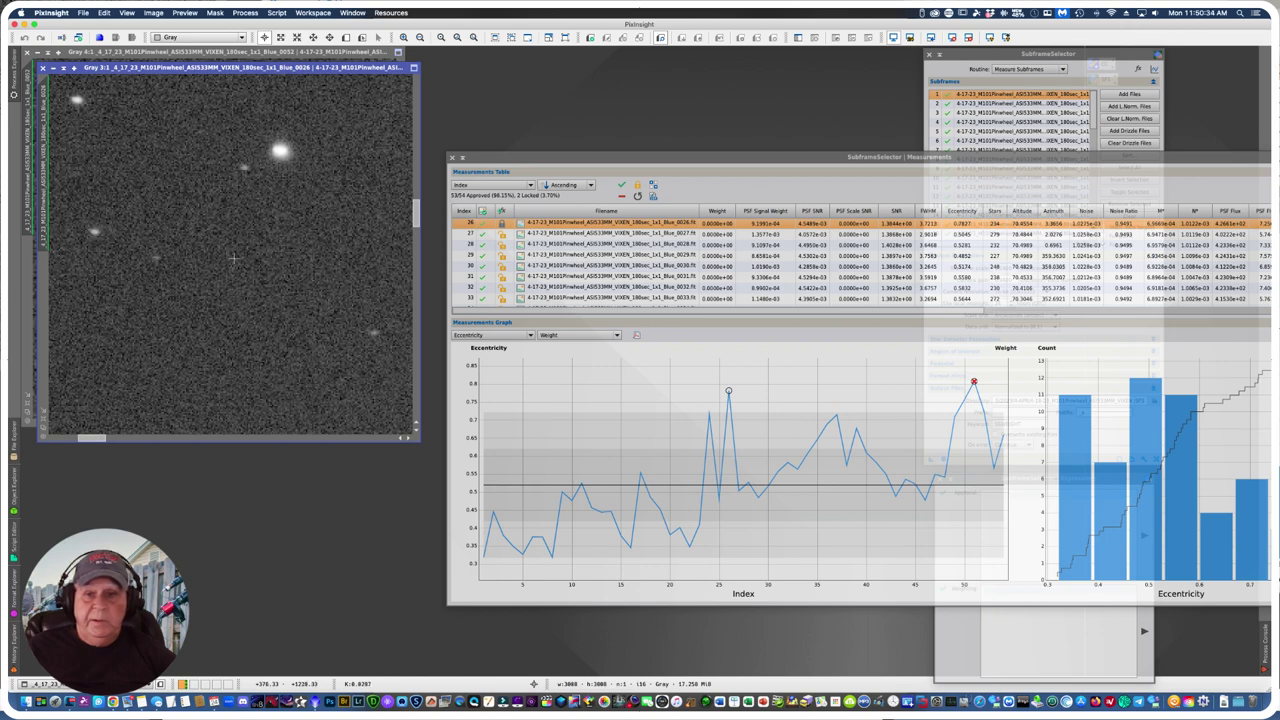
# Step: Reject the low-eccentricity frame at index 1 and show its image, Blue_0001, with an automatic screen stretch
pyautogui.moveTo(795, 413)
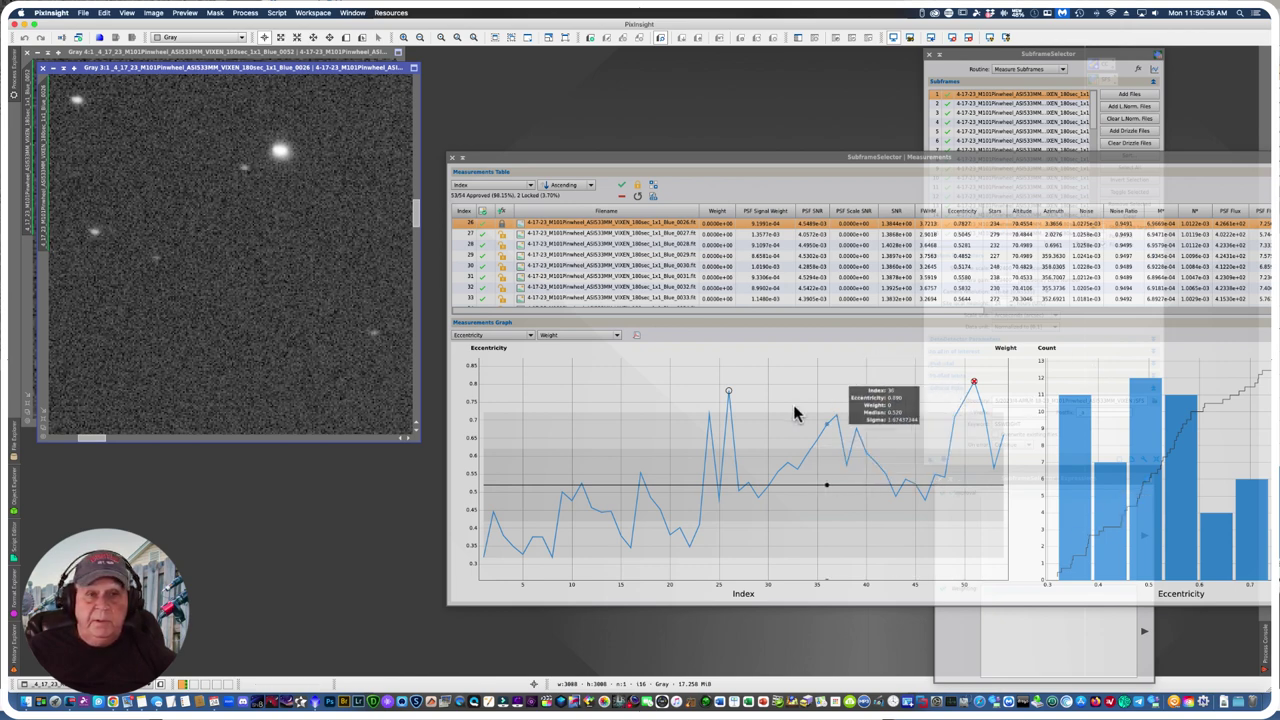
pyautogui.moveTo(727, 398)
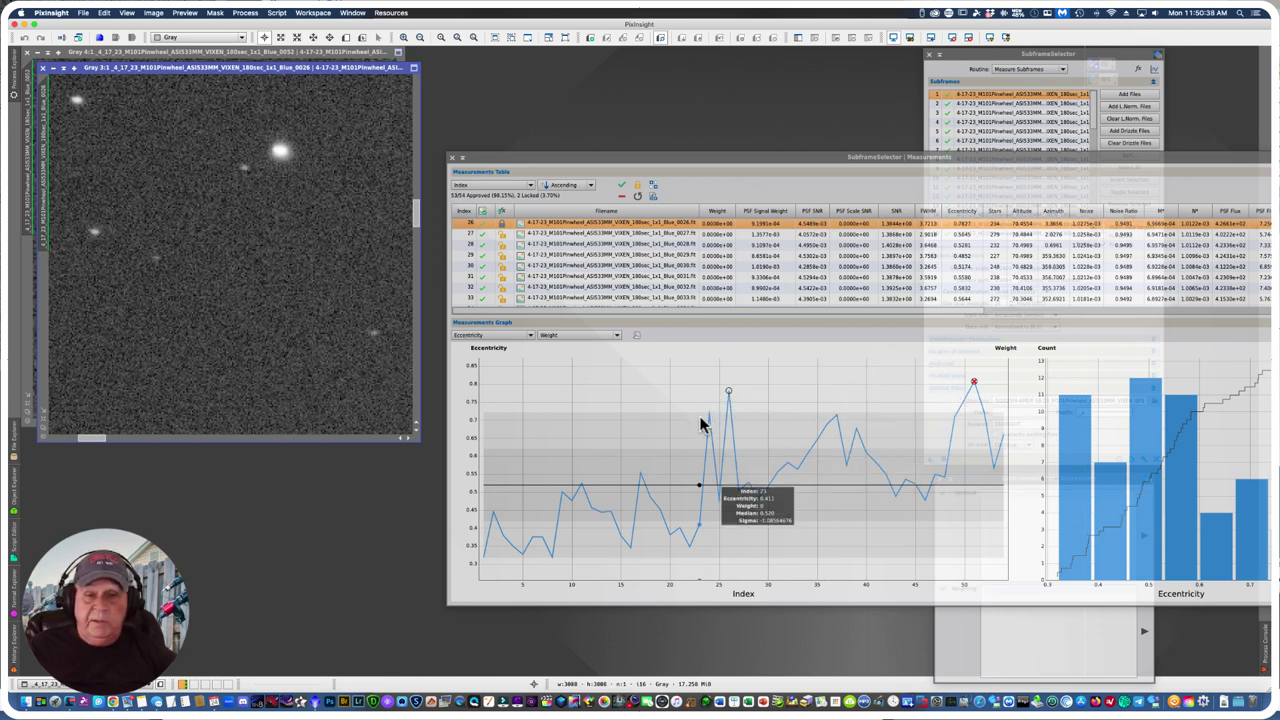
pyautogui.click(482, 563)
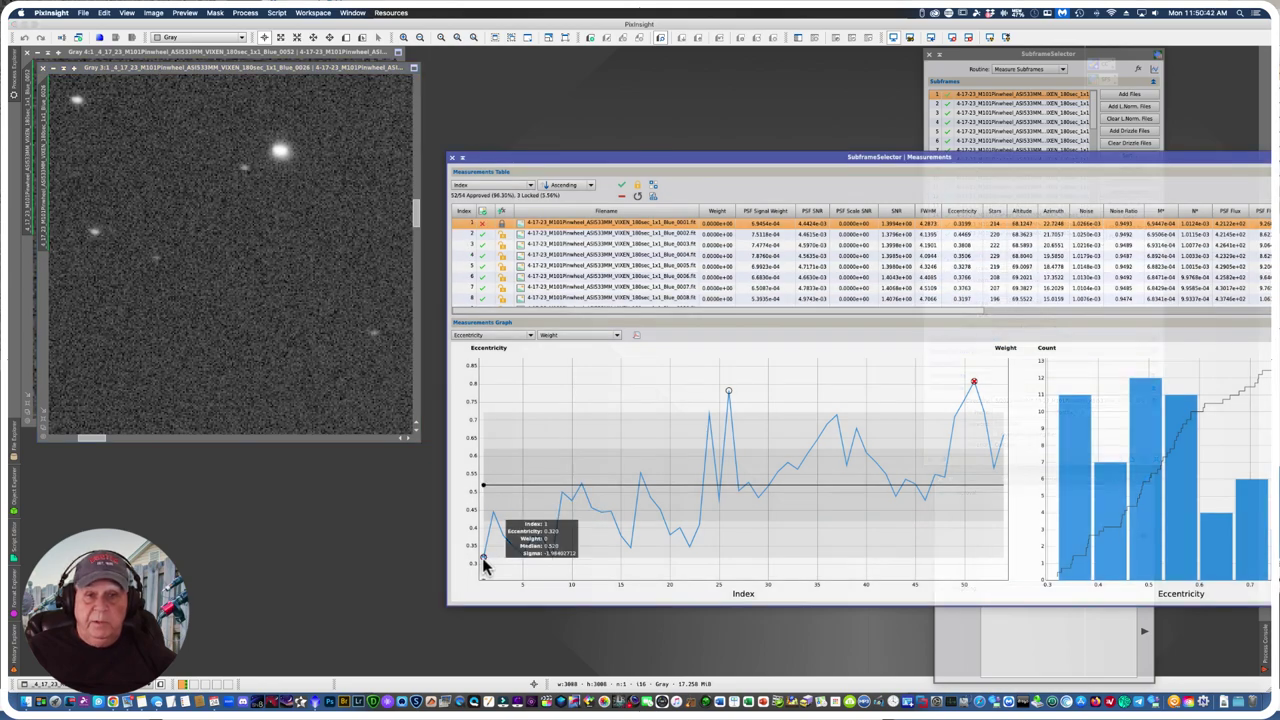
pyautogui.click(553, 225)
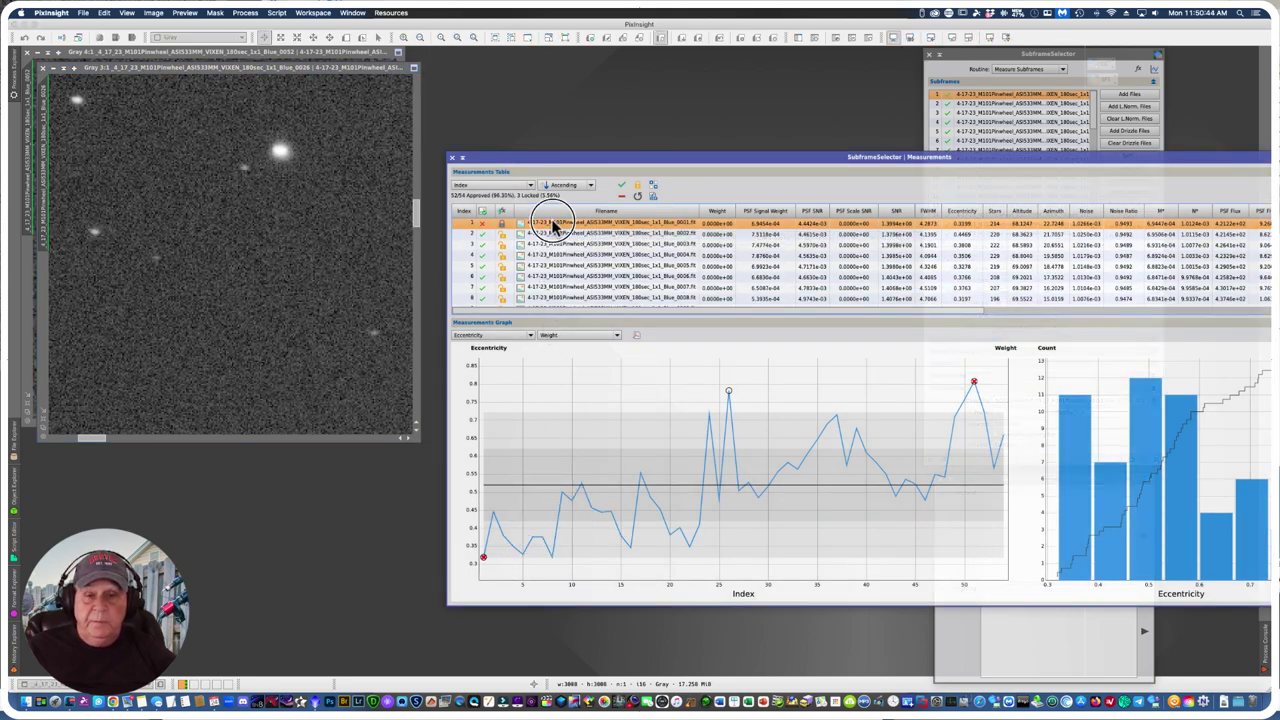
pyautogui.click(990, 38)
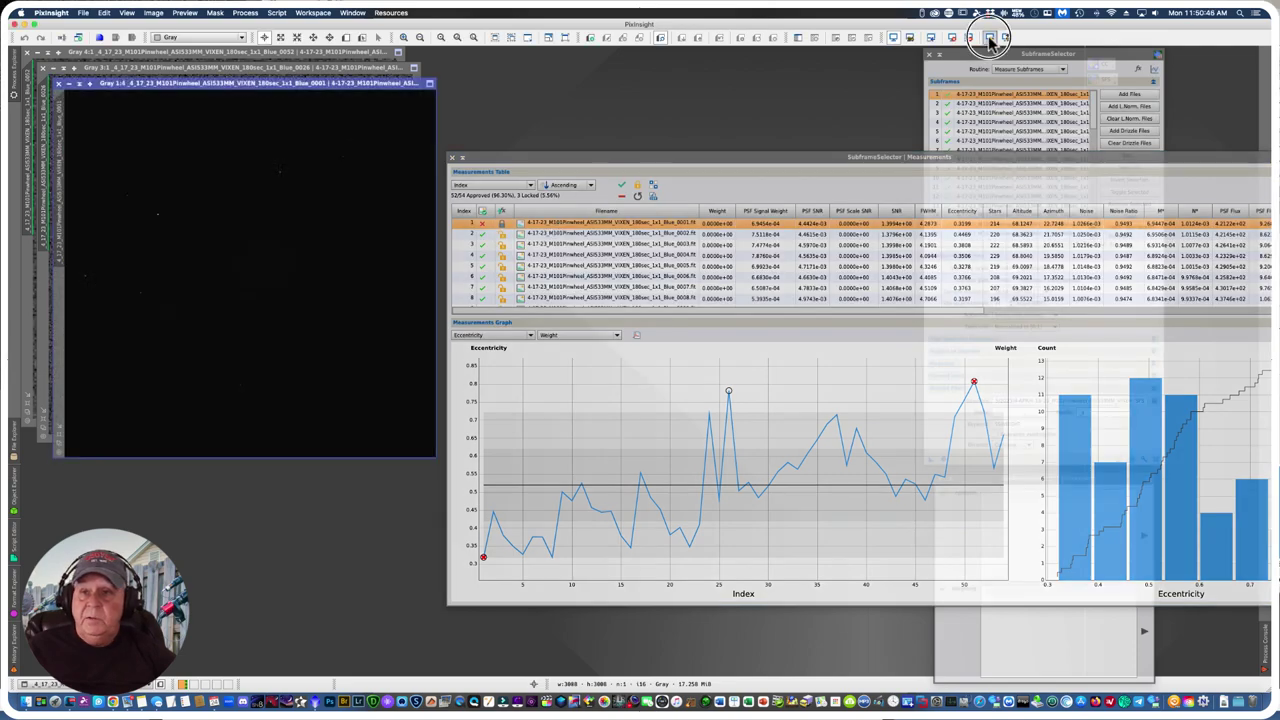
# Step: Examine the roundness of the stars in Blue_0001 at 3:1 magnification, including the brightest star
pyautogui.scroll(1, 184, 247)
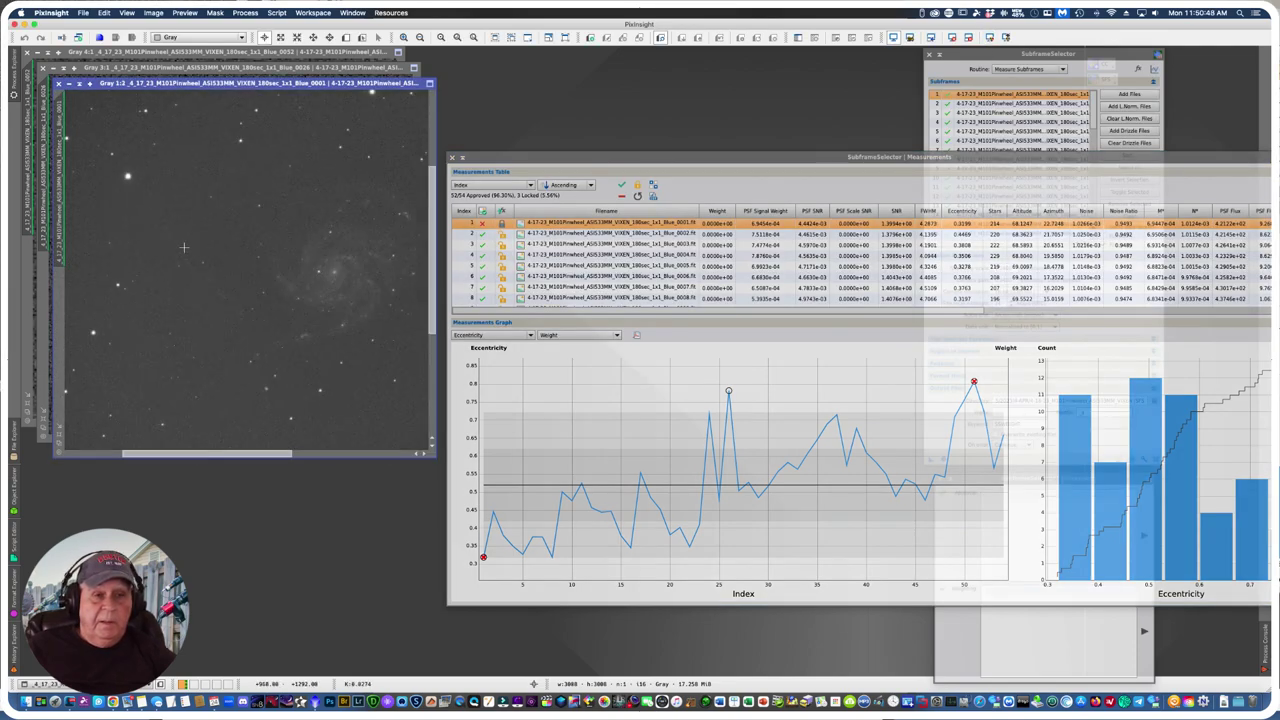
pyautogui.scroll(3, 390, 300)
pyautogui.click(438, 222)
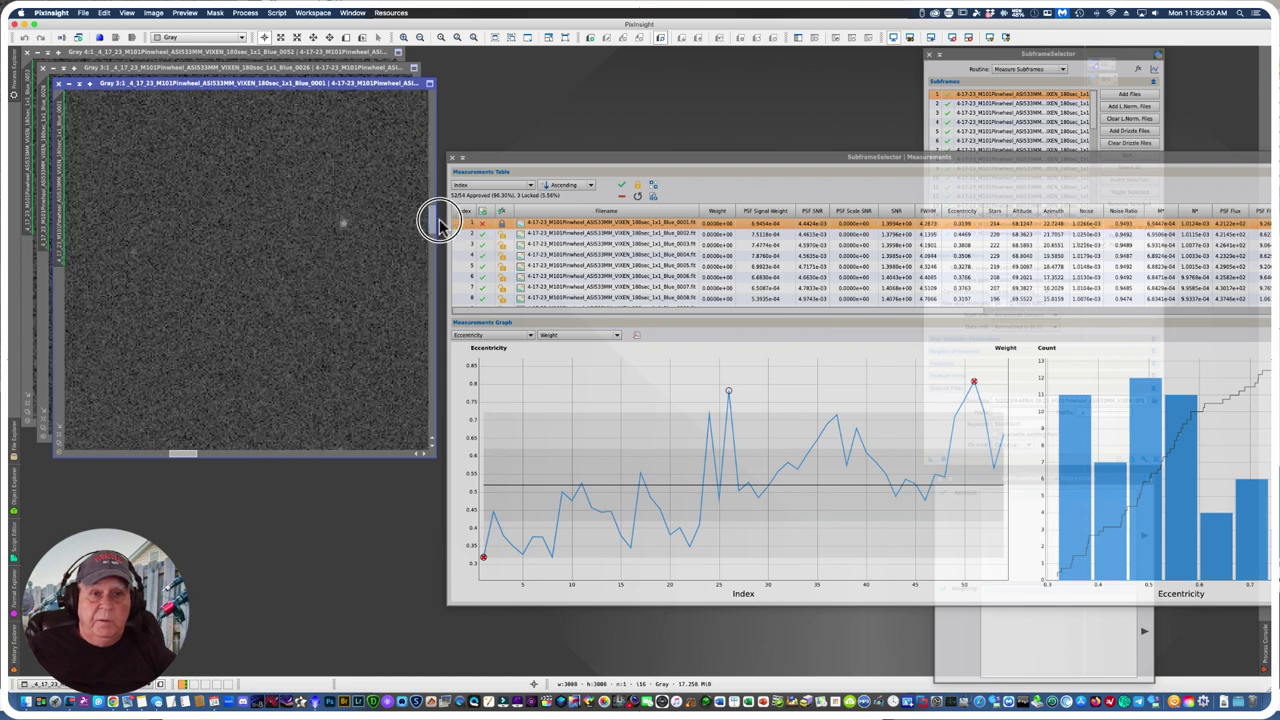
pyautogui.moveTo(438, 222); pyautogui.dragTo(442, 197)
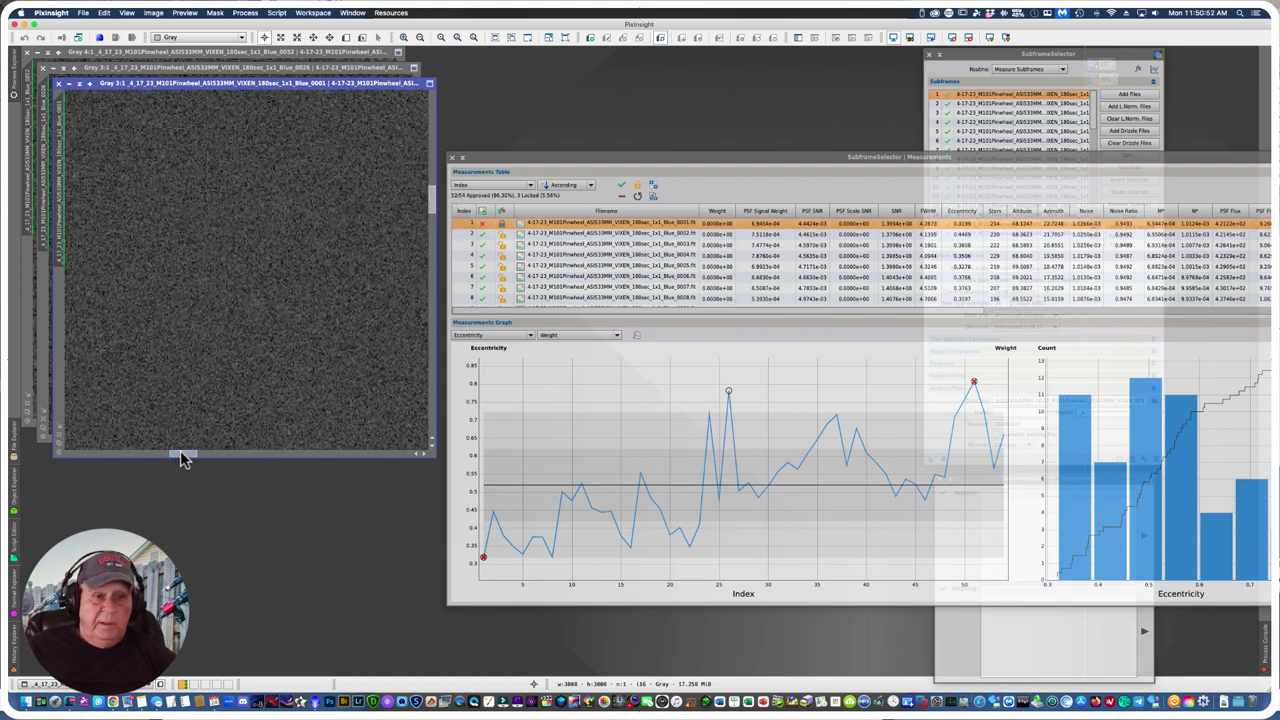
pyautogui.moveTo(183, 458); pyautogui.dragTo(143, 458)
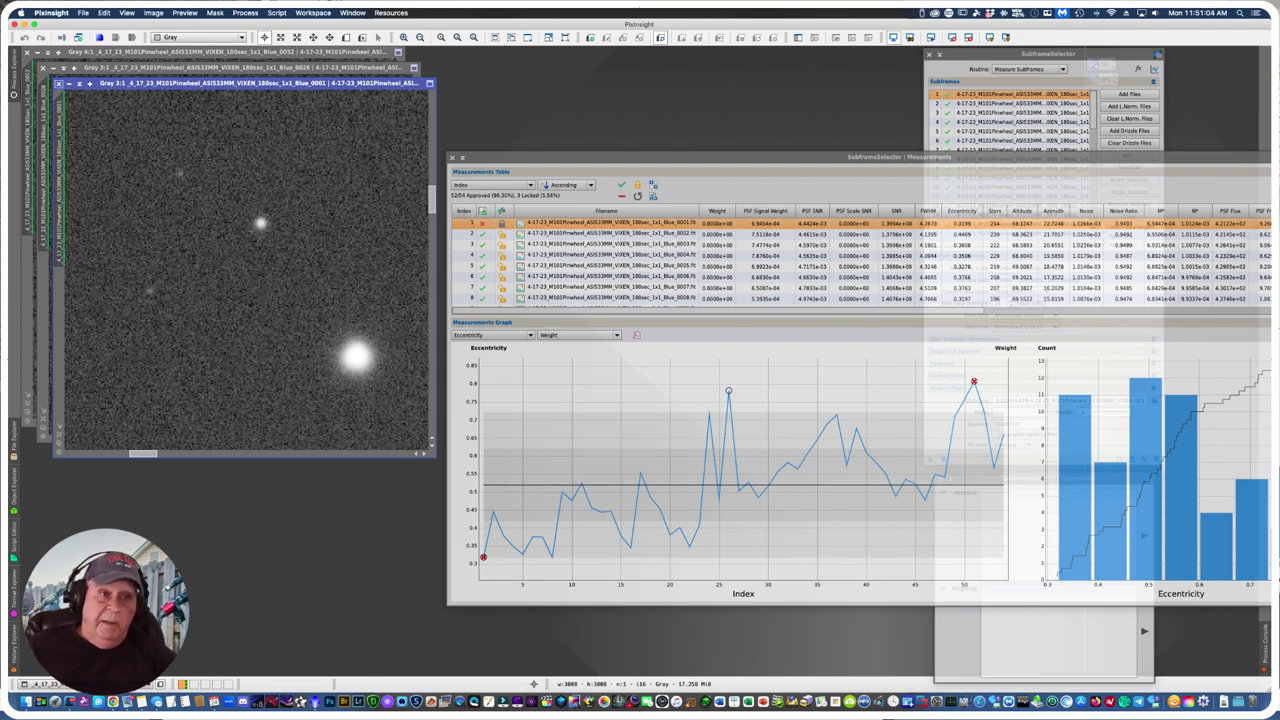
# Step: Close the Blue_0001, Blue_0026 and Blue_0052 images and move the Measurements window so its graphs are fully in view
pyautogui.click(58, 83)
pyautogui.click(42, 67)
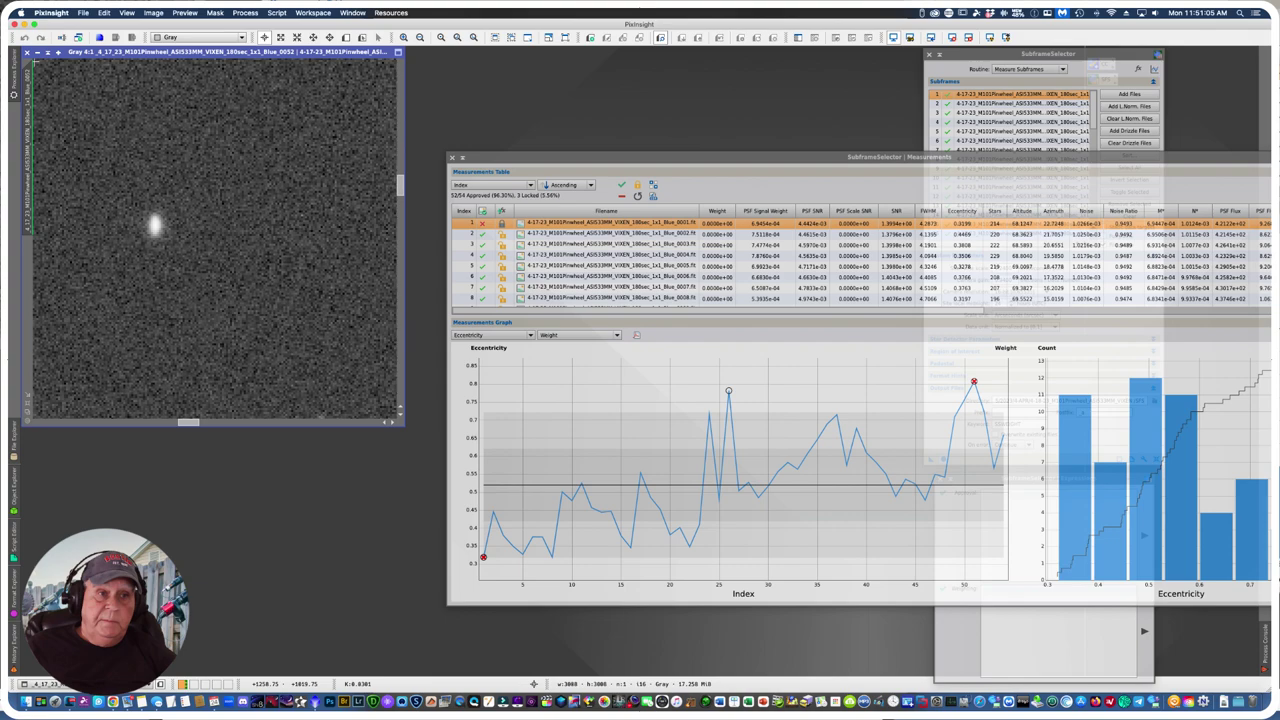
pyautogui.click(27, 55)
pyautogui.moveTo(469, 157); pyautogui.dragTo(128, 90)
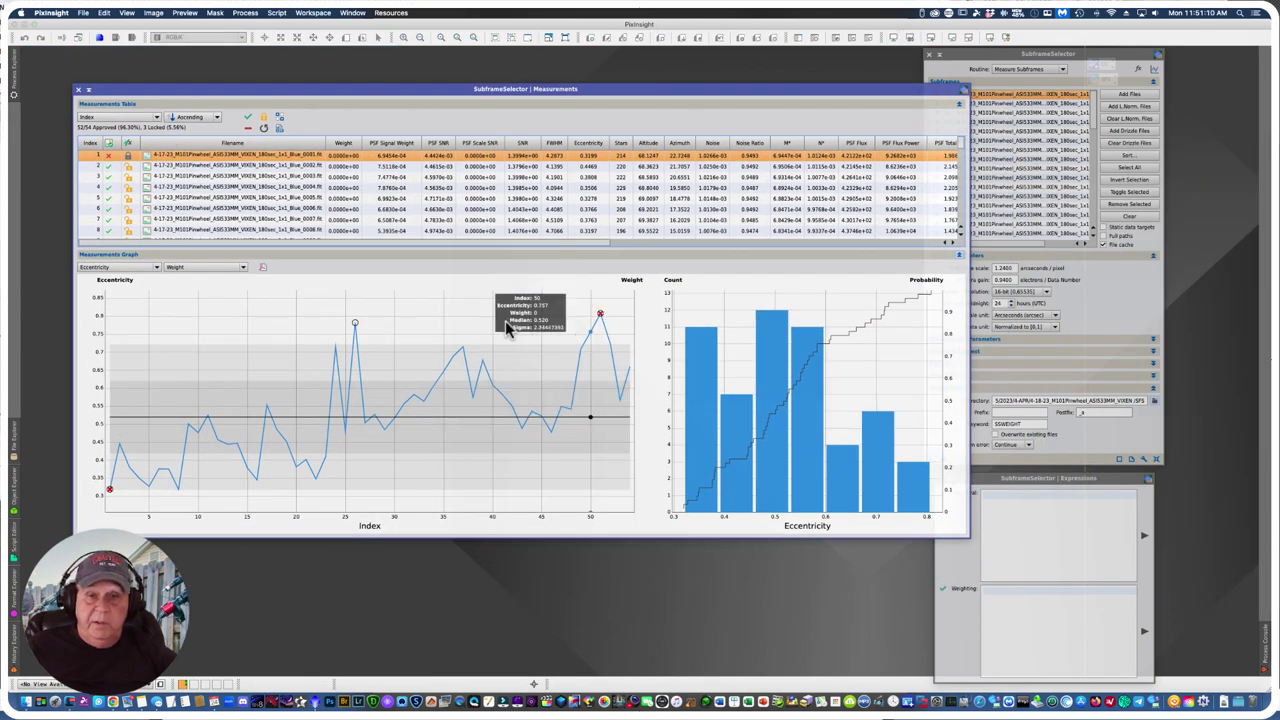
# Step: Reject the index 26 frame on the Eccentricity graph and the peak frames at indexes 24 and 25 on the FWHM graph
pyautogui.moveTo(355, 328)
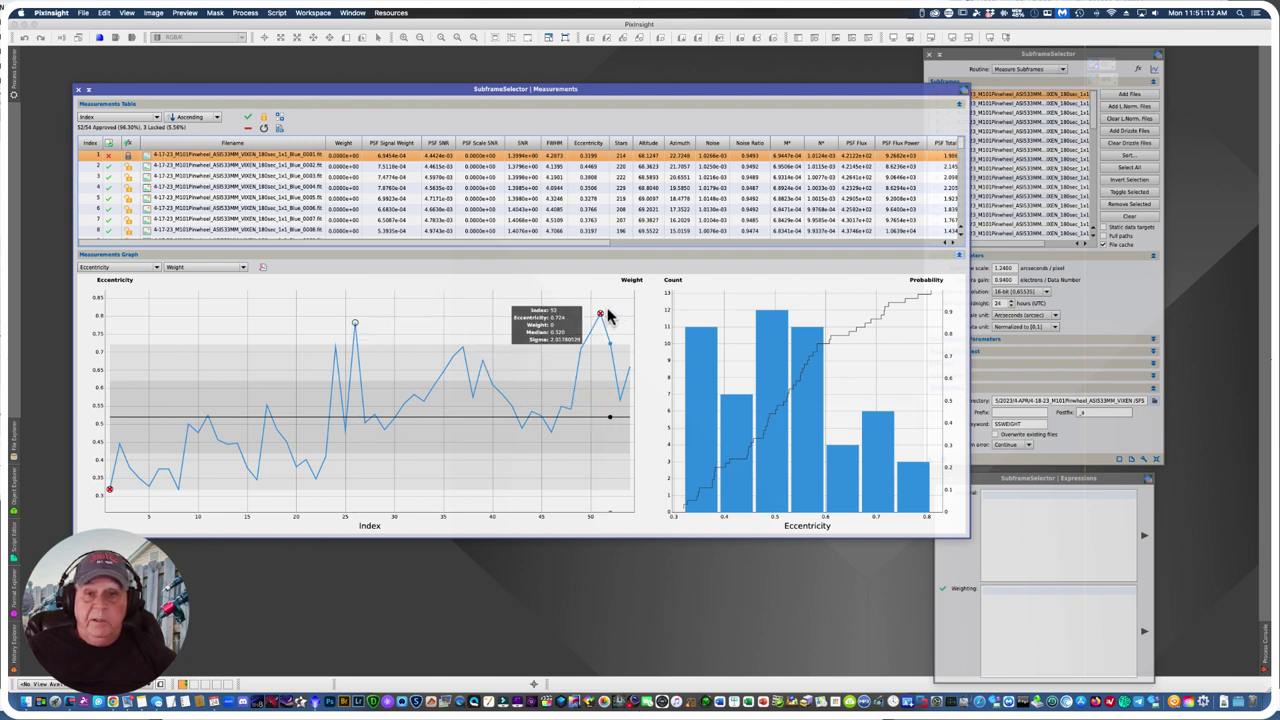
pyautogui.click(352, 329)
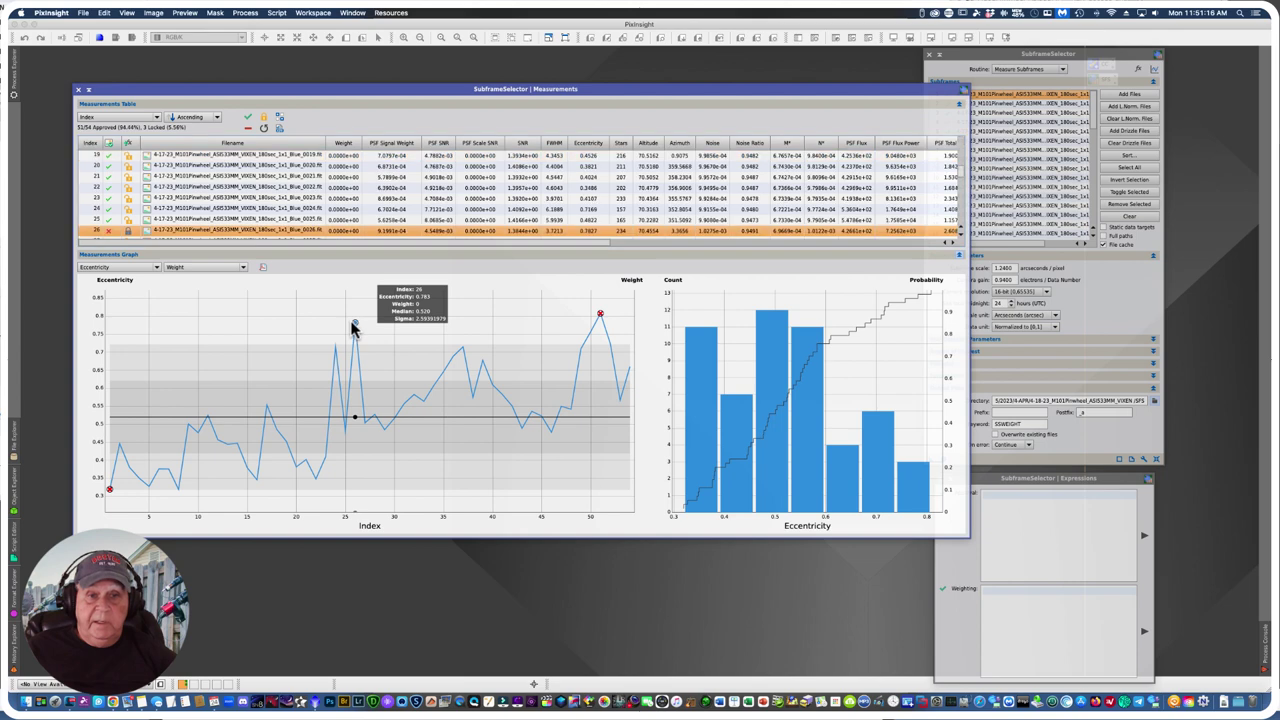
pyautogui.click(157, 268)
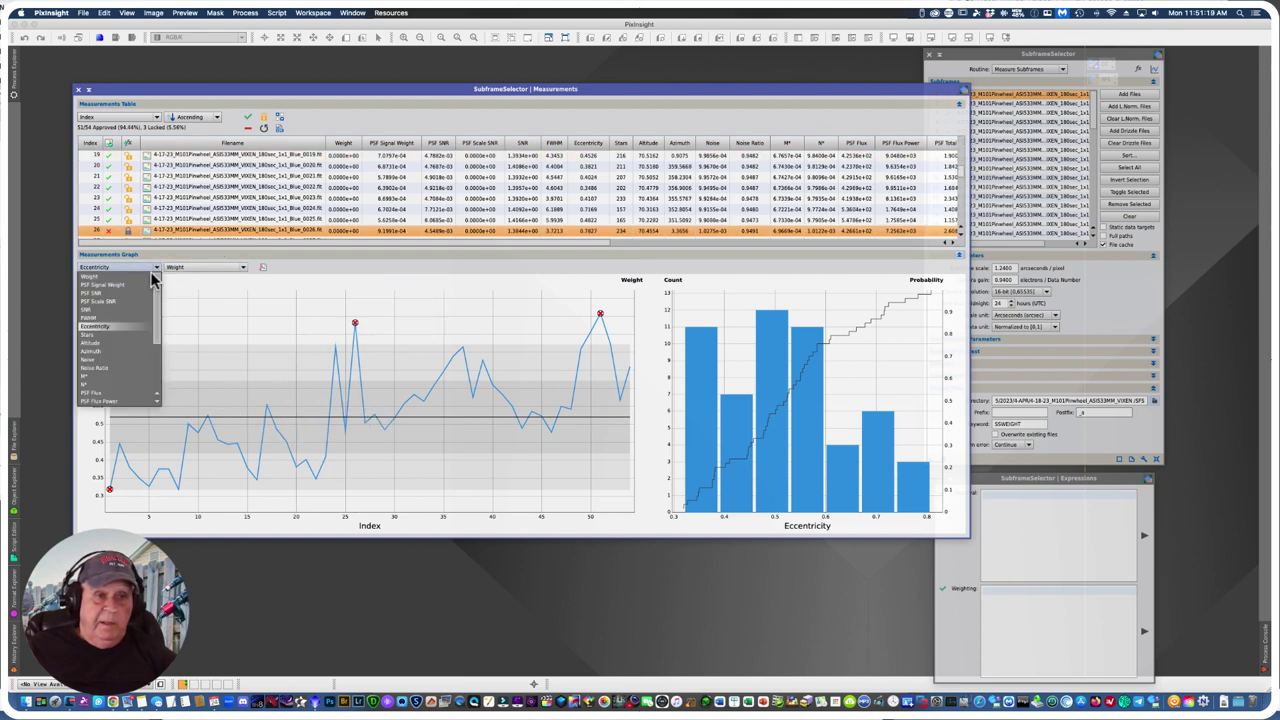
pyautogui.click(118, 322)
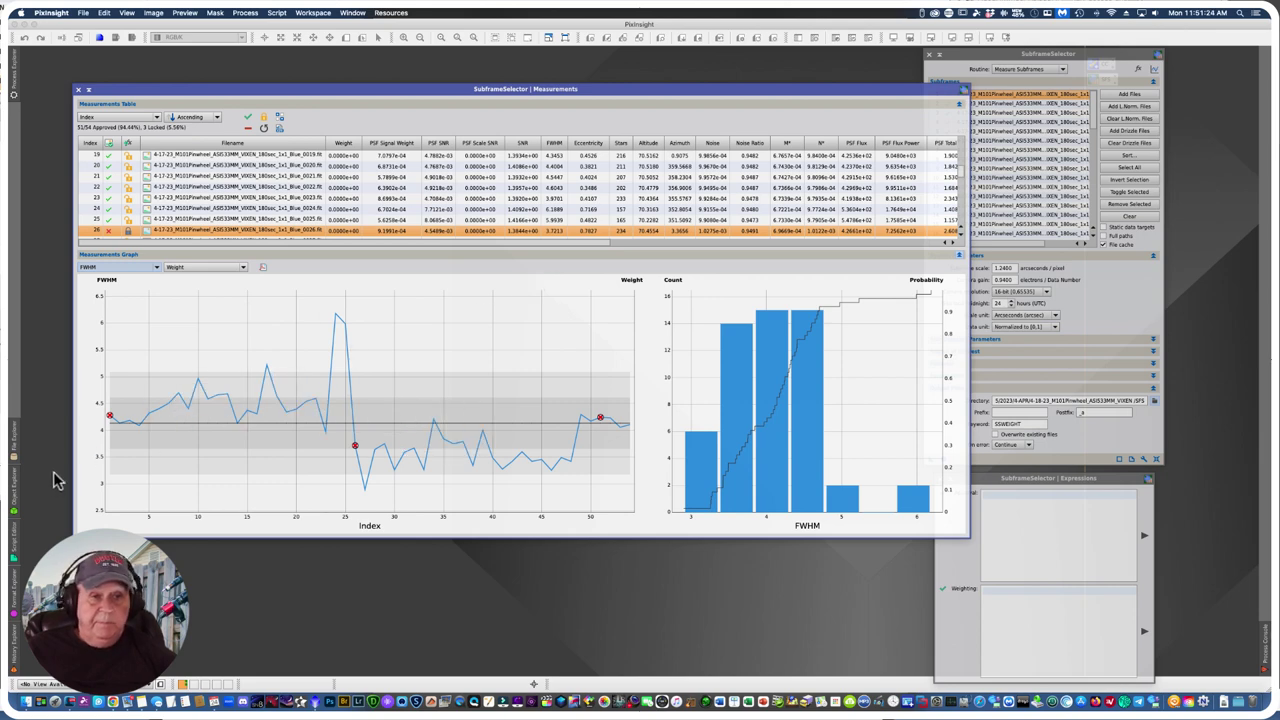
pyautogui.click(336, 317)
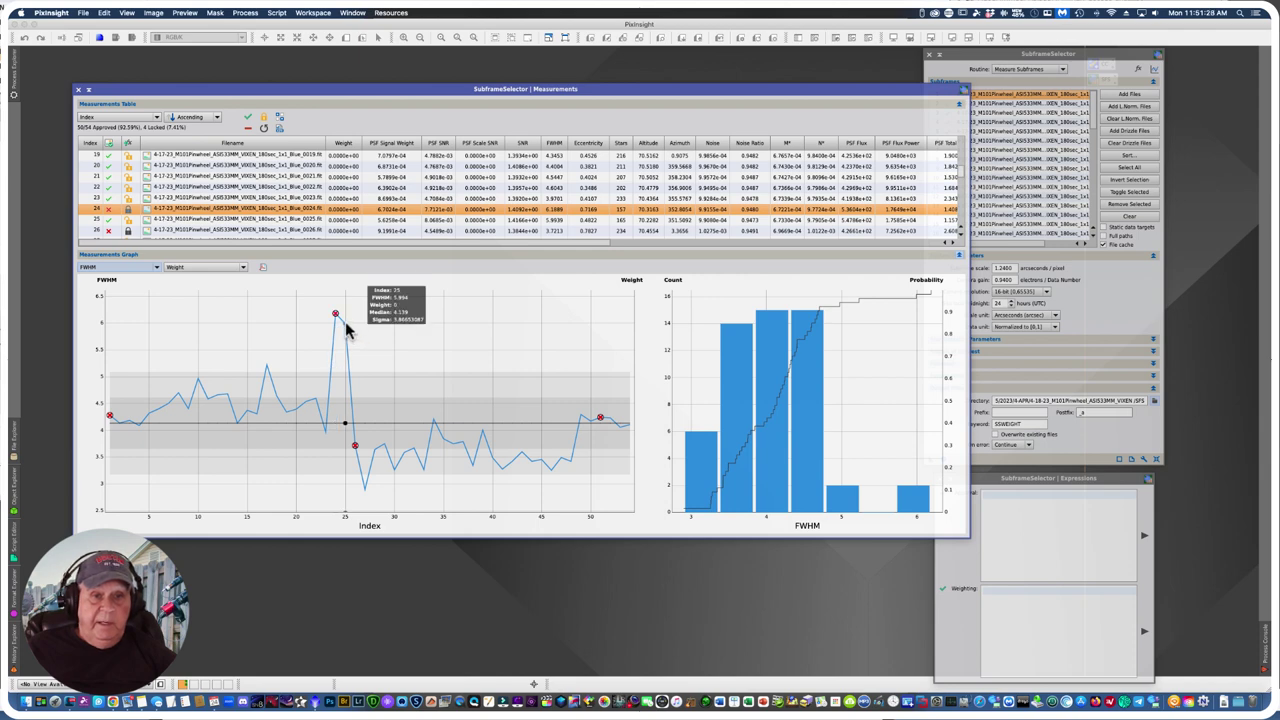
pyautogui.click(345, 324)
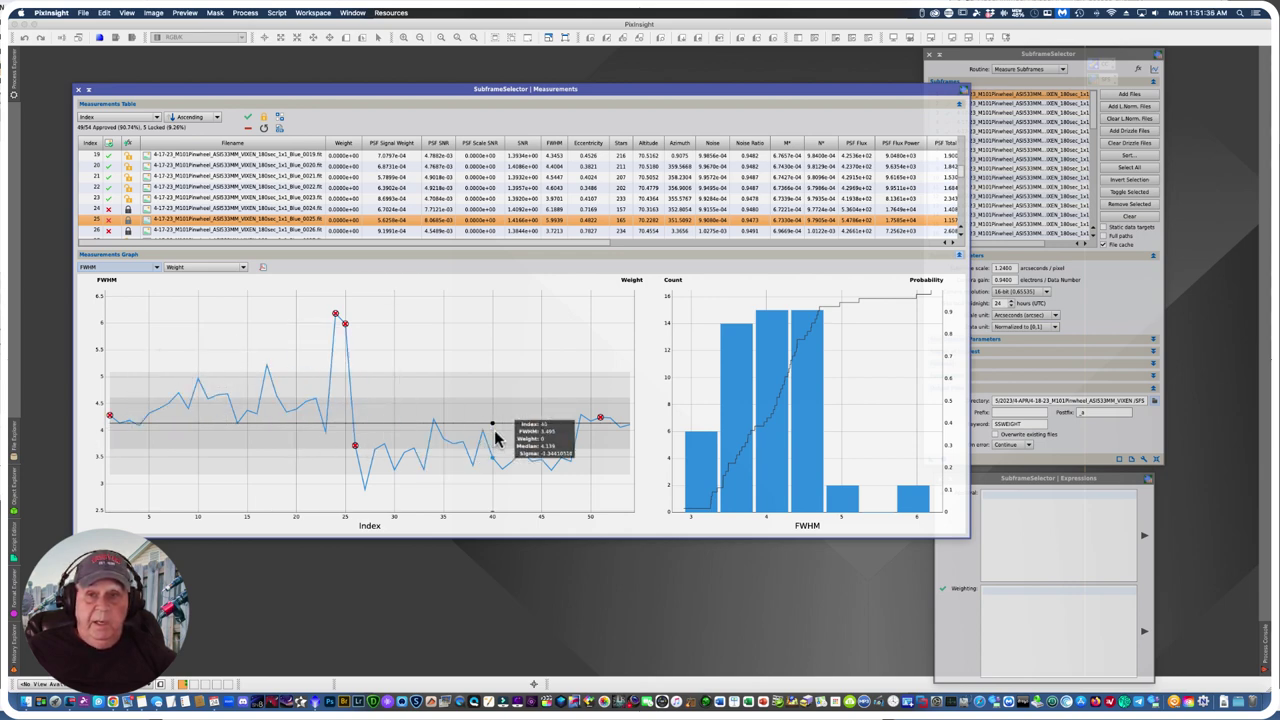
# Step: Set the SubframeSelector routine to Output Subframes
pyautogui.click(1062, 70)
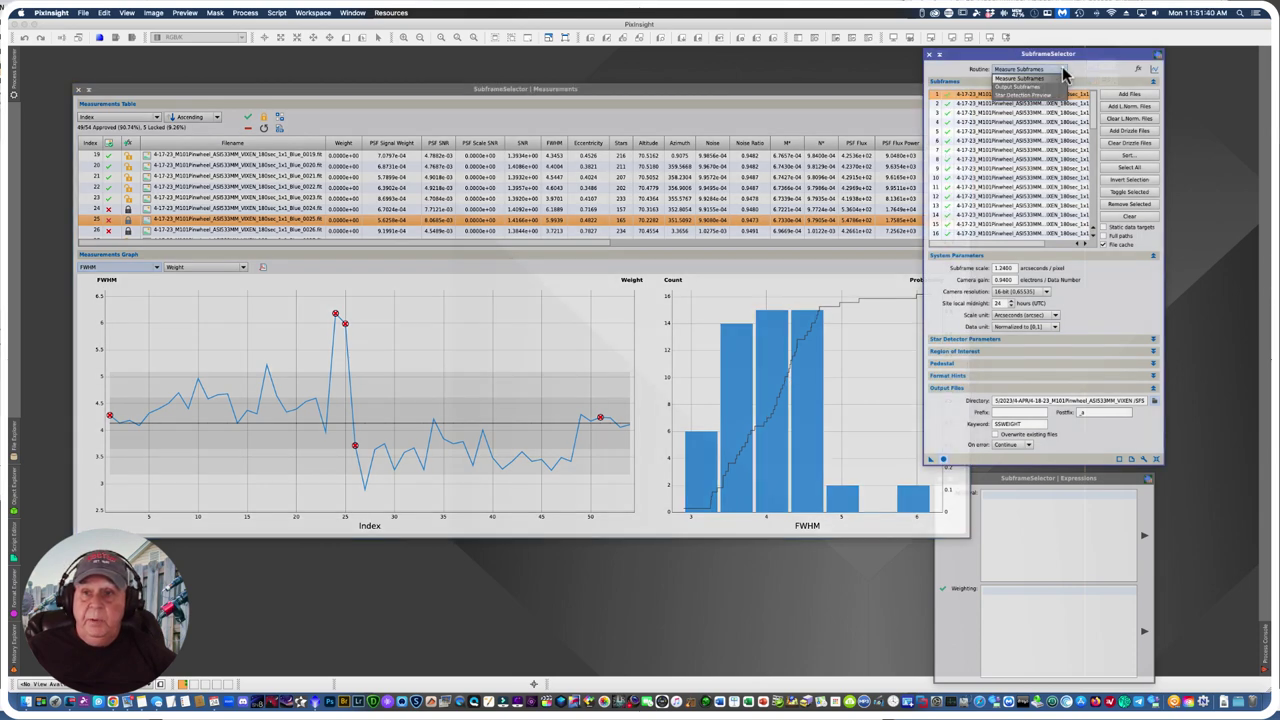
pyautogui.click(1020, 86)
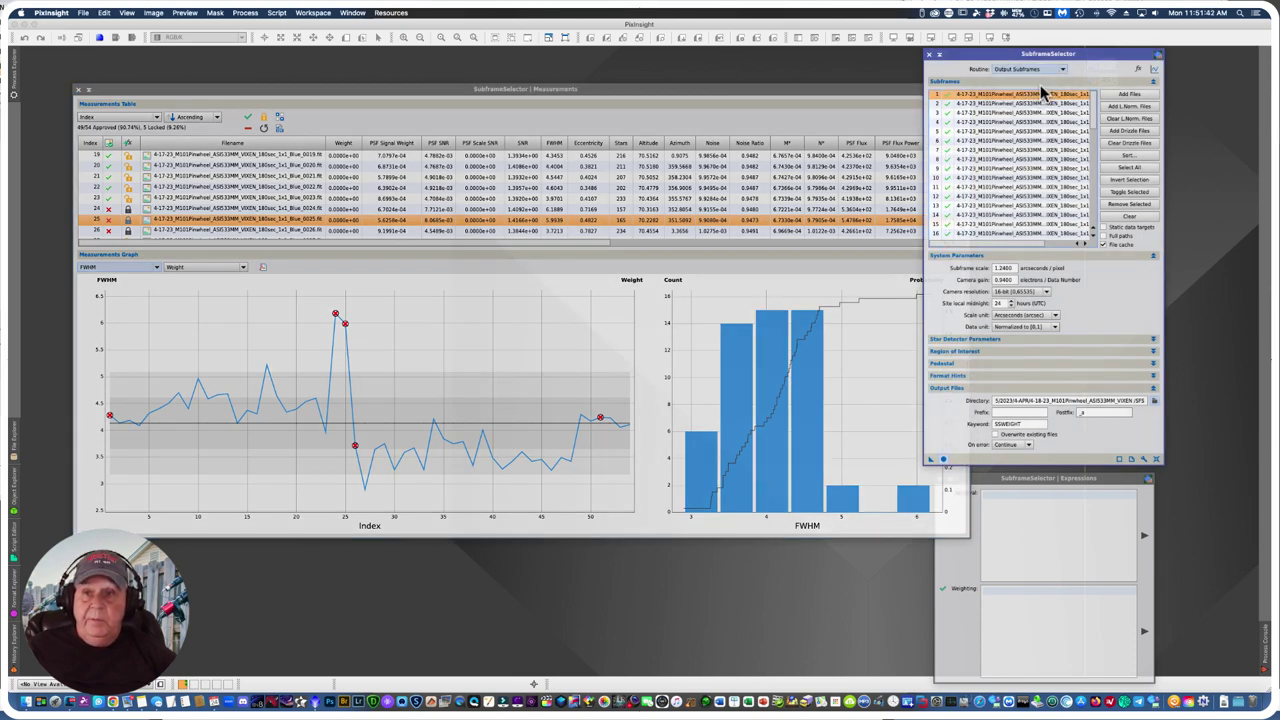
pyautogui.moveTo(90, 463)
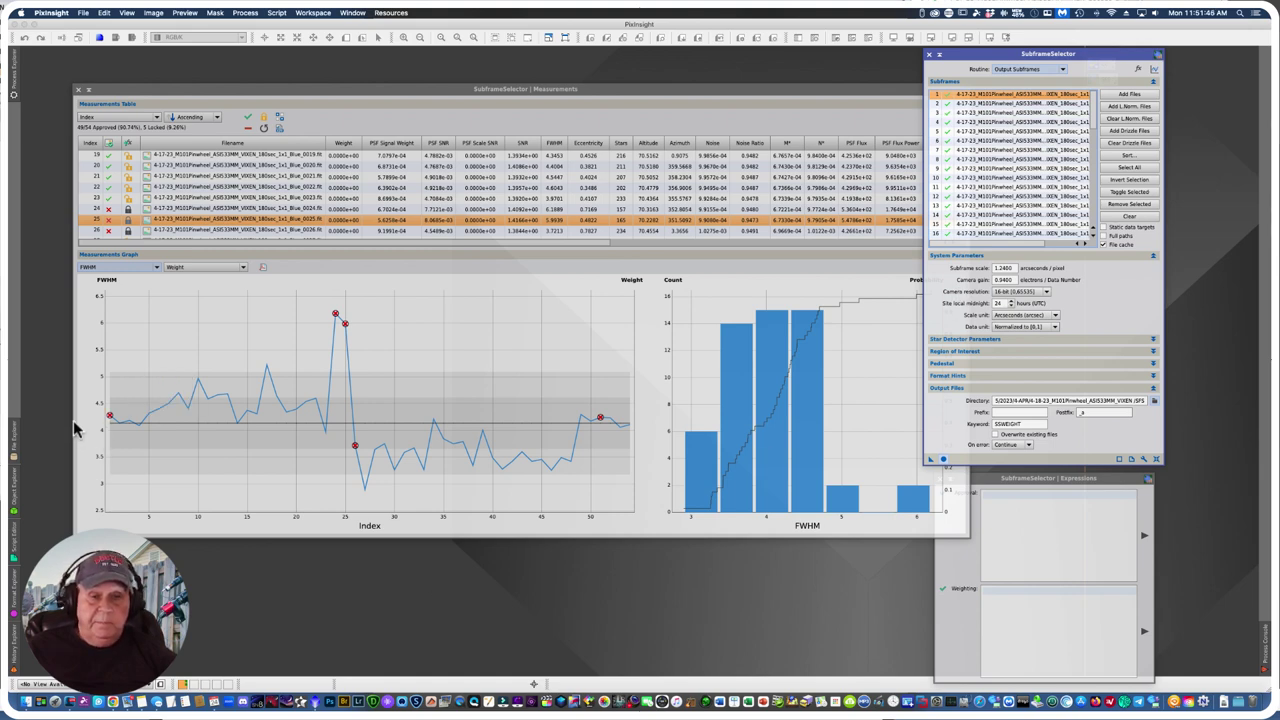
pyautogui.moveTo(83, 427)
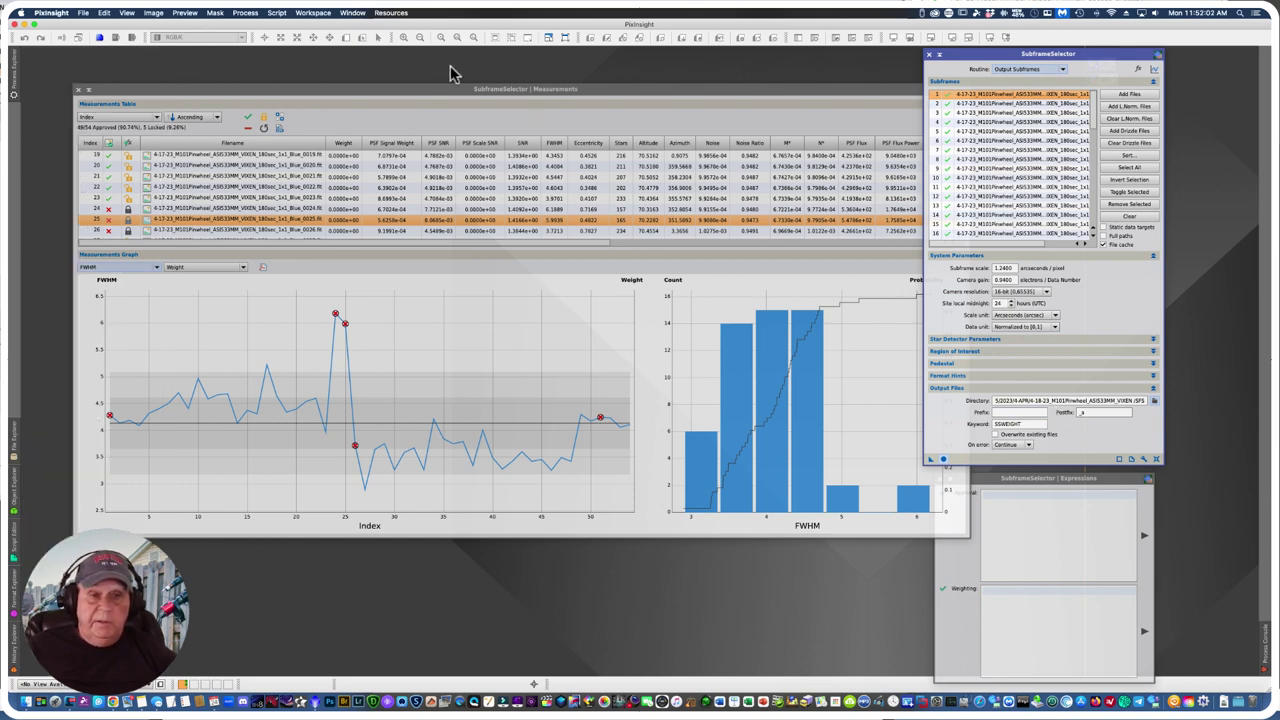
# Step: Graph the Stars measurement and re-approve the rejected frames at indexes 1, 51 and 26
pyautogui.click(156, 269)
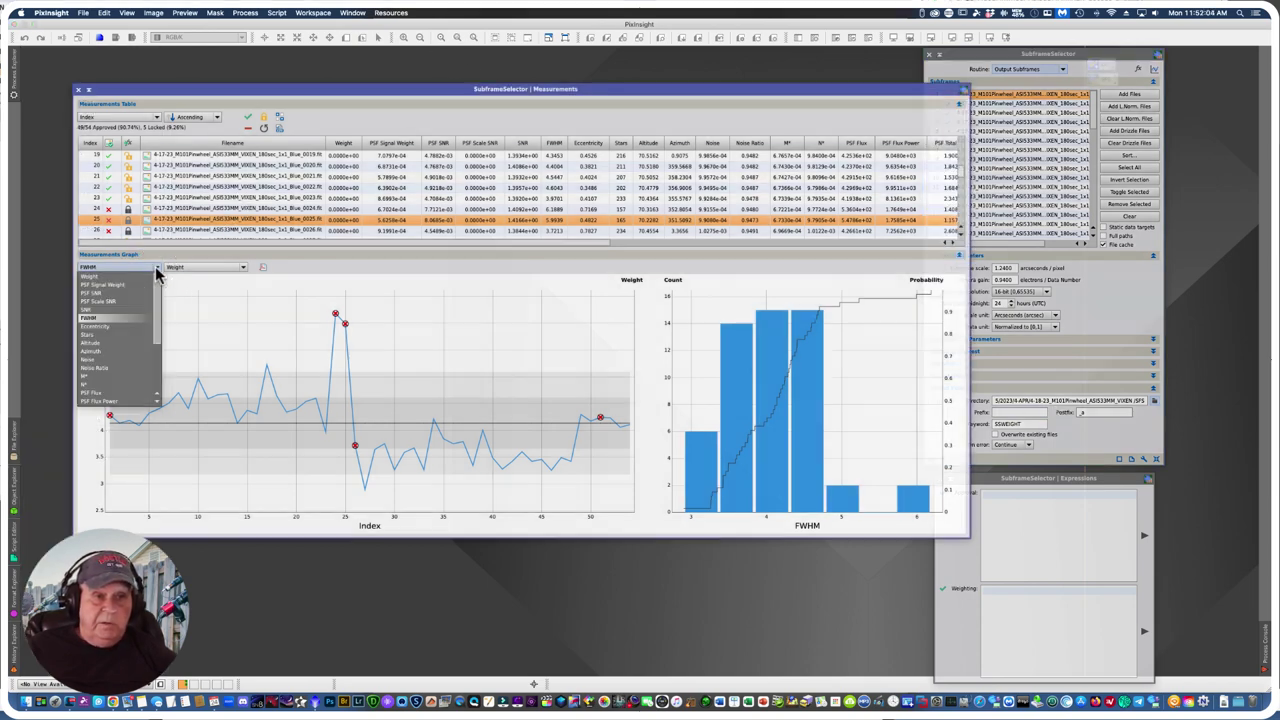
pyautogui.click(88, 334)
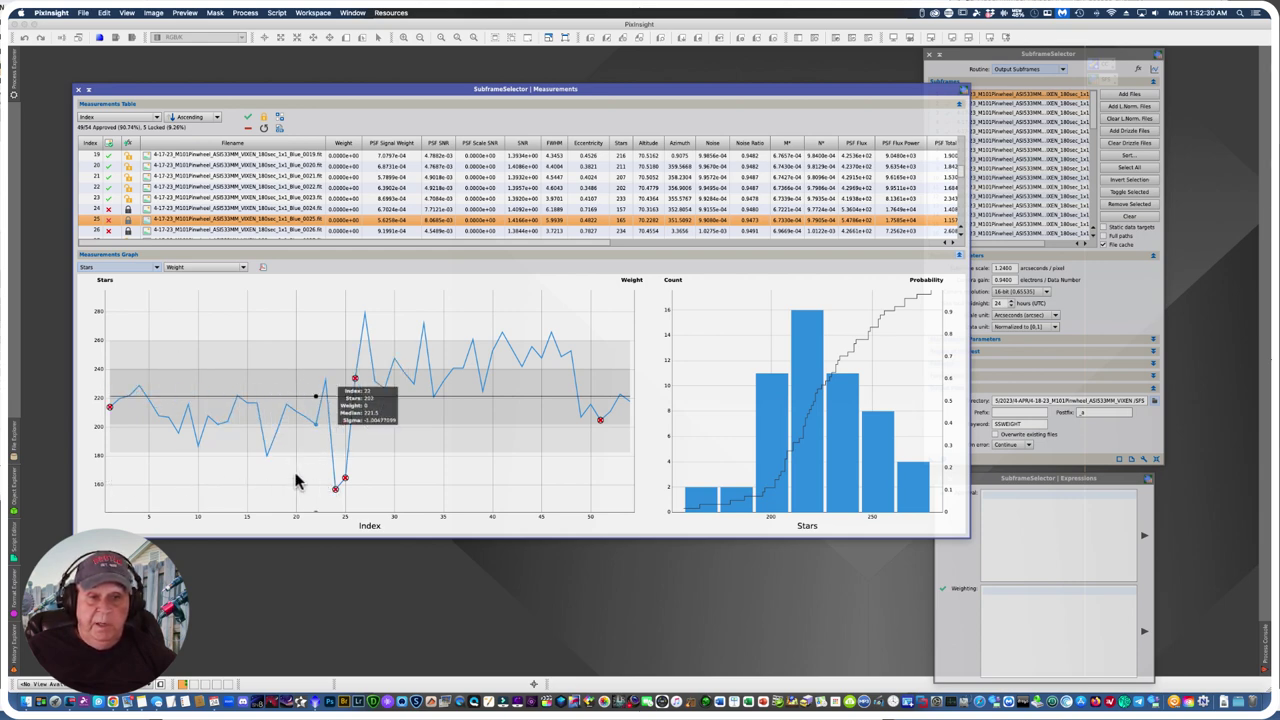
pyautogui.click(112, 410)
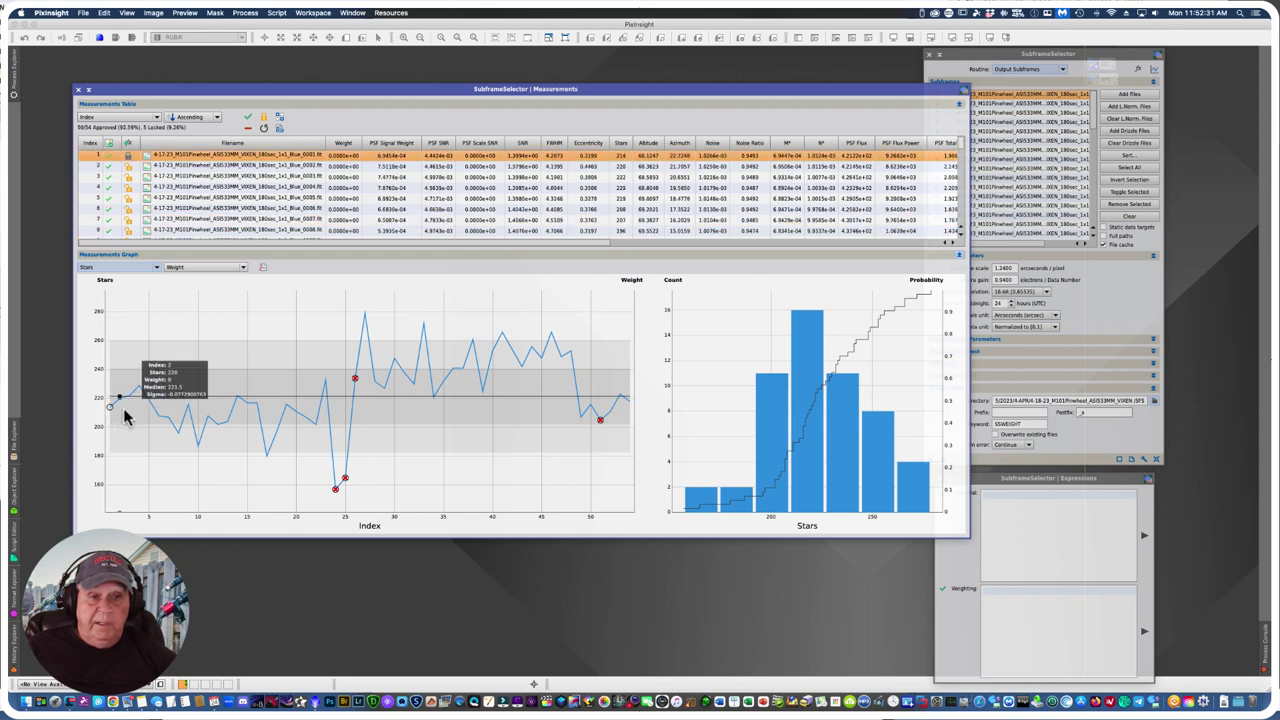
pyautogui.click(606, 427)
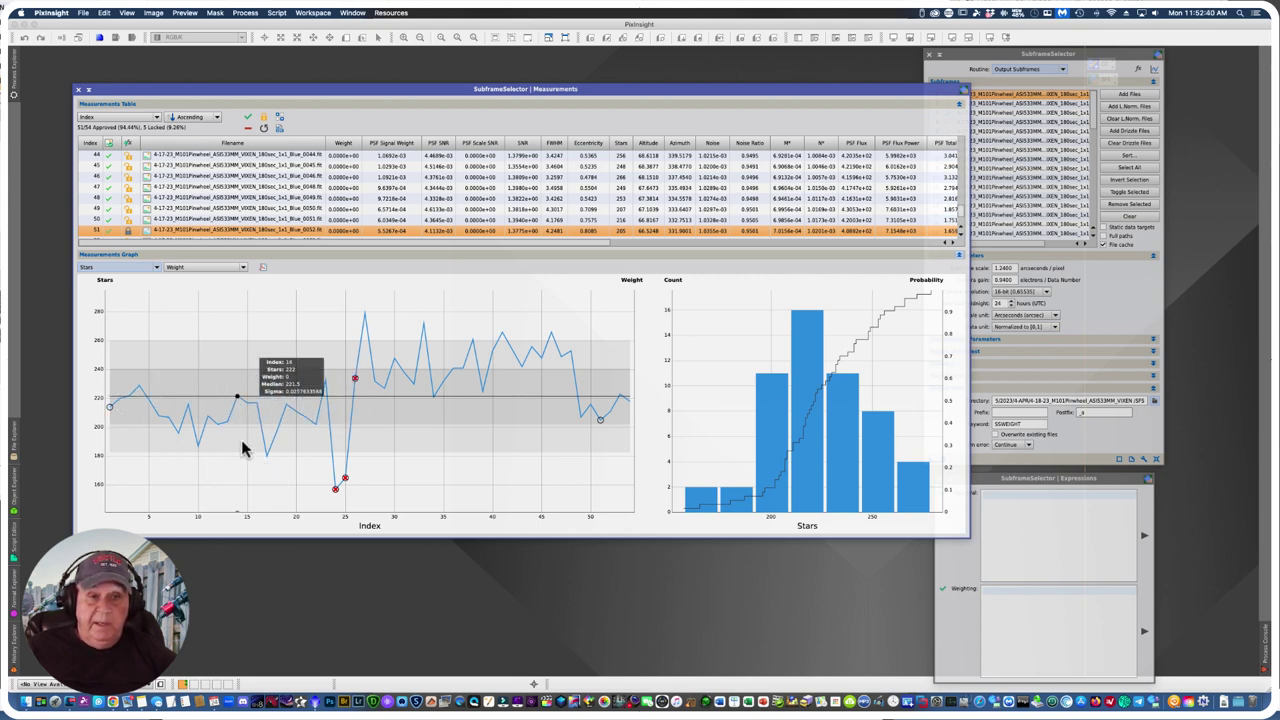
pyautogui.click(355, 380)
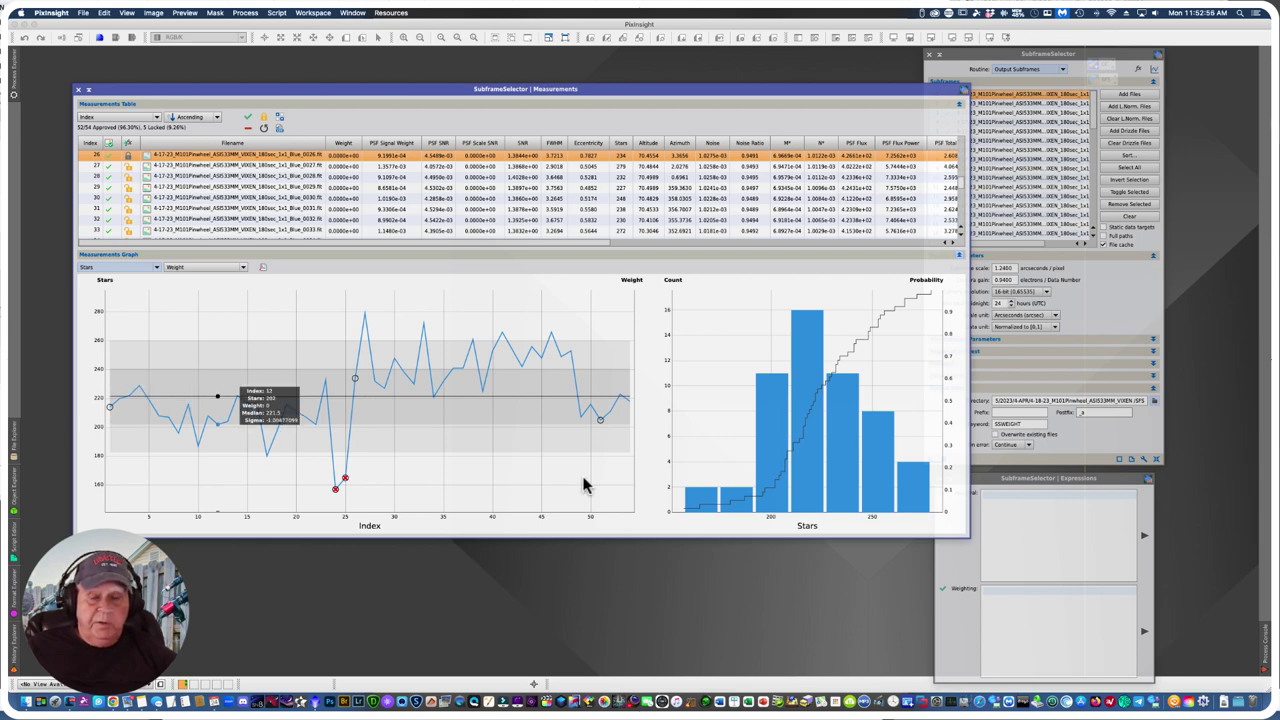
# Step: Enter the approval expression Stars<210 and apply it to the measured frames
pyautogui.click(998, 505)
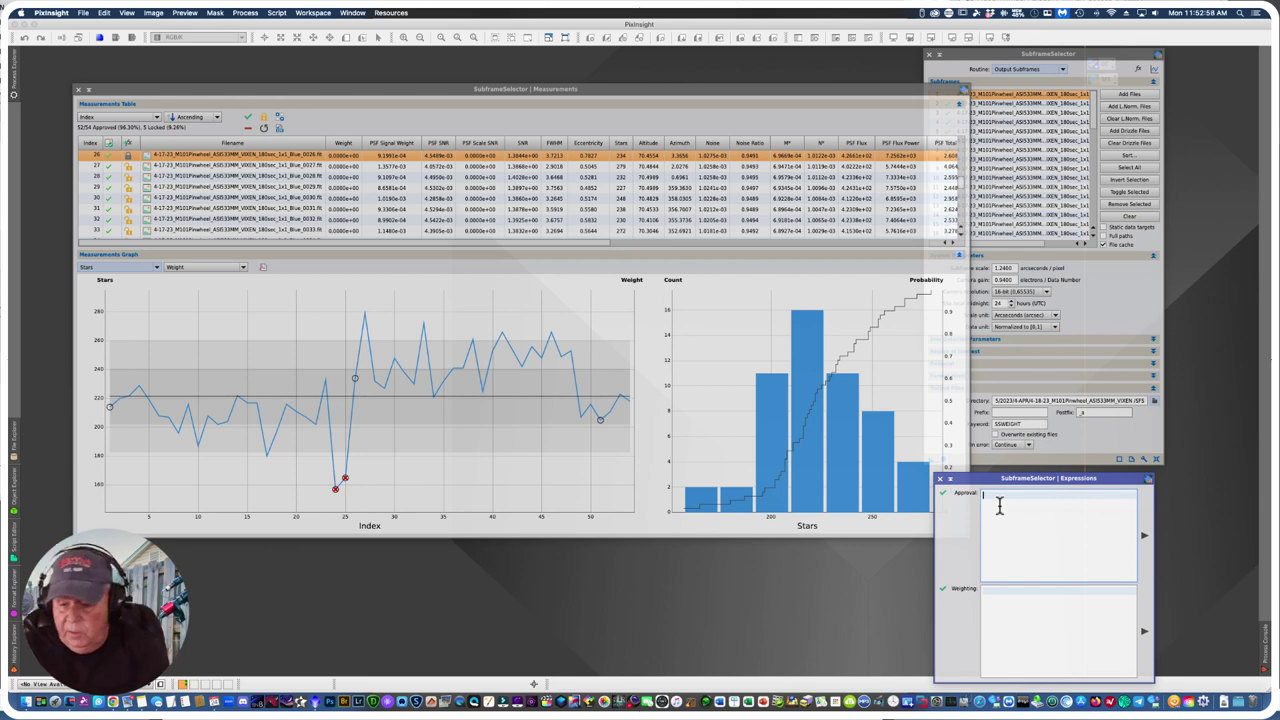
pyautogui.write('Stars<210')
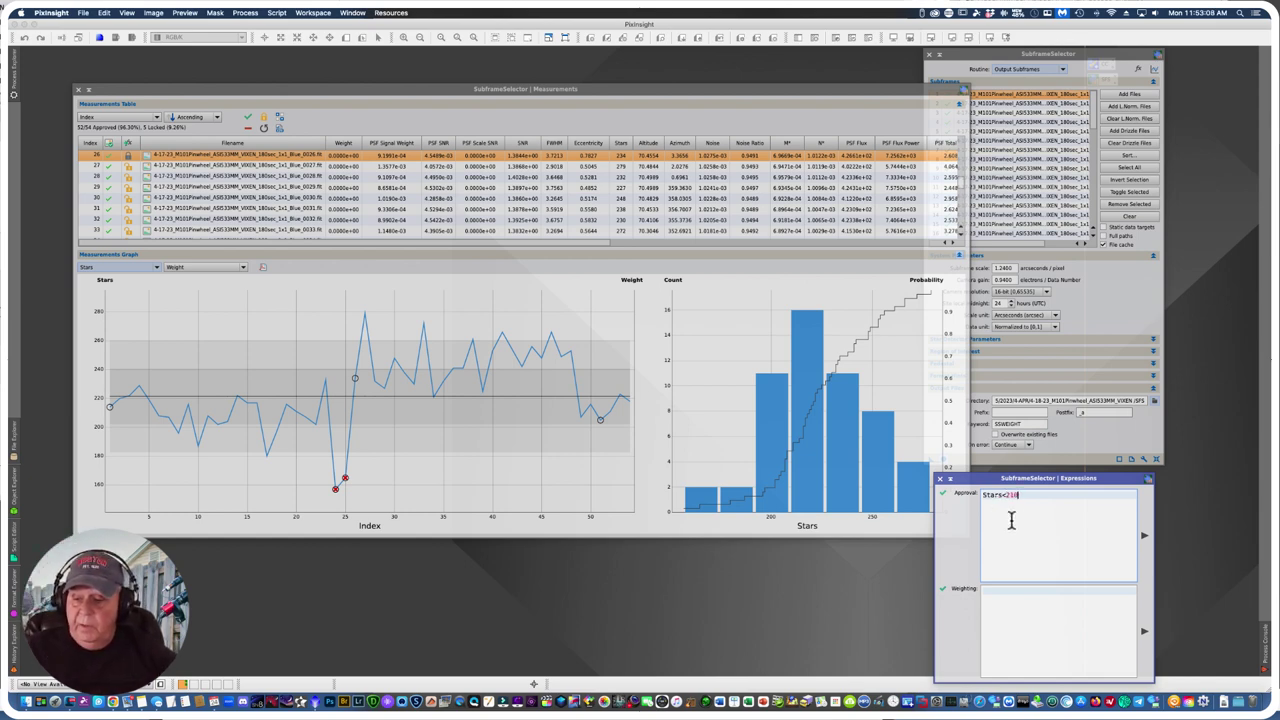
pyautogui.press('Return')
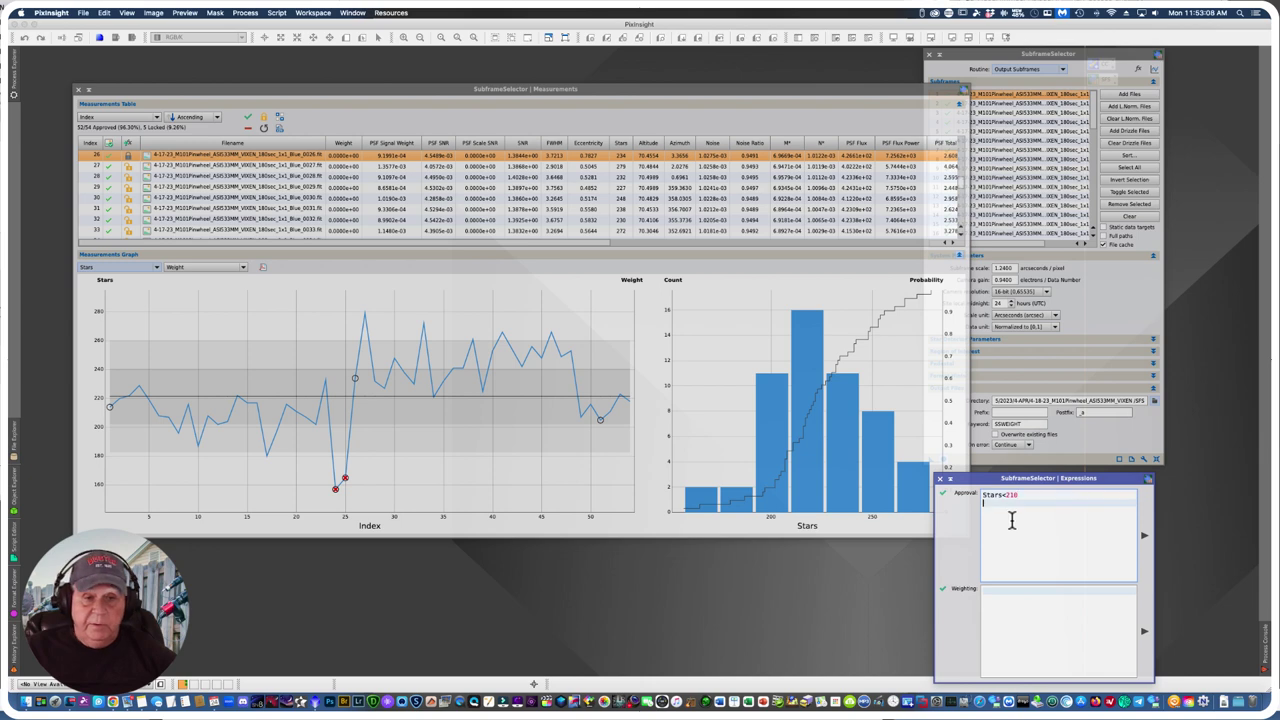
pyautogui.click(1145, 537)
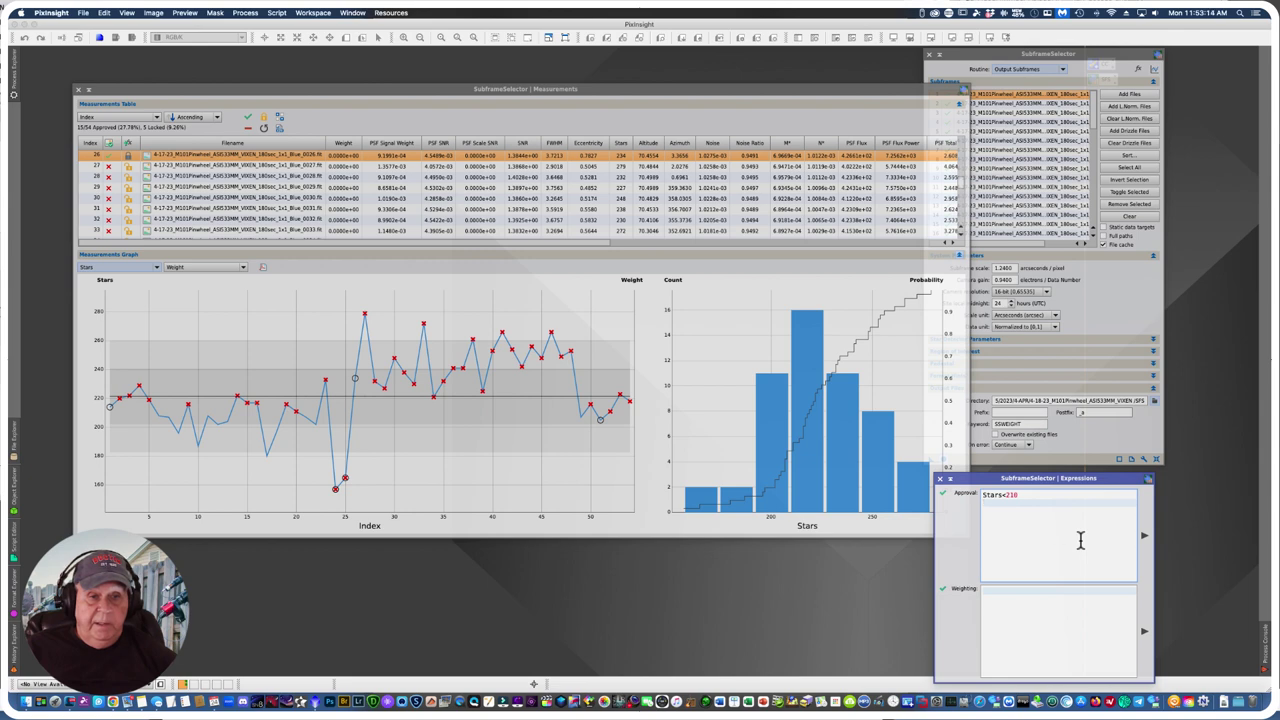
# Step: Change the approval expression to Stars>210, apply it and check the rejected frames on the Stars graph
pyautogui.moveTo(1078, 538)
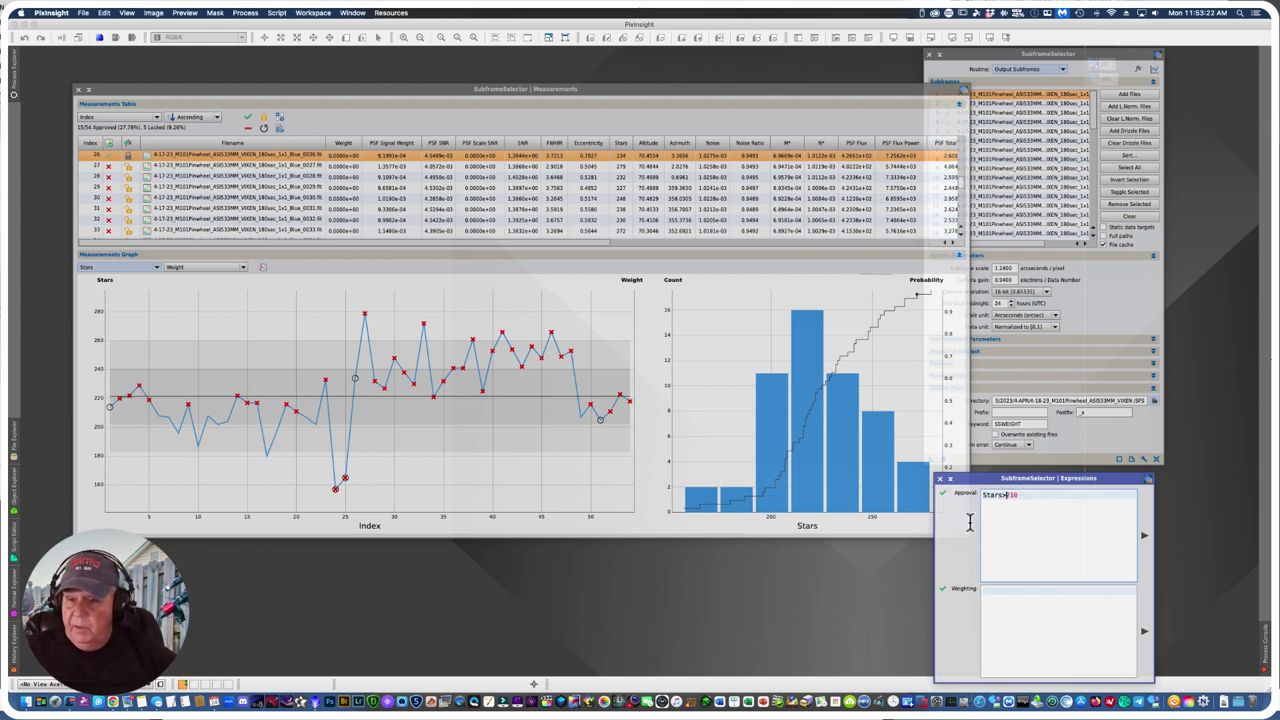
pyautogui.click(1145, 538)
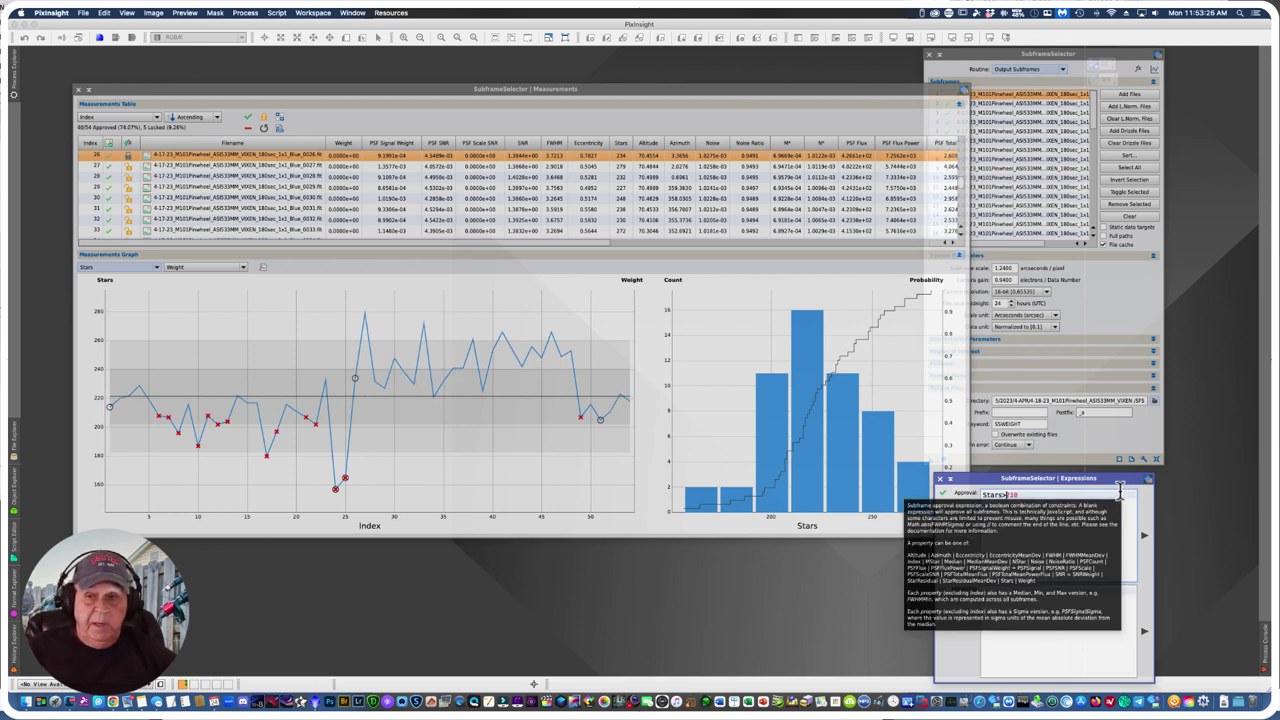
pyautogui.moveTo(157, 427)
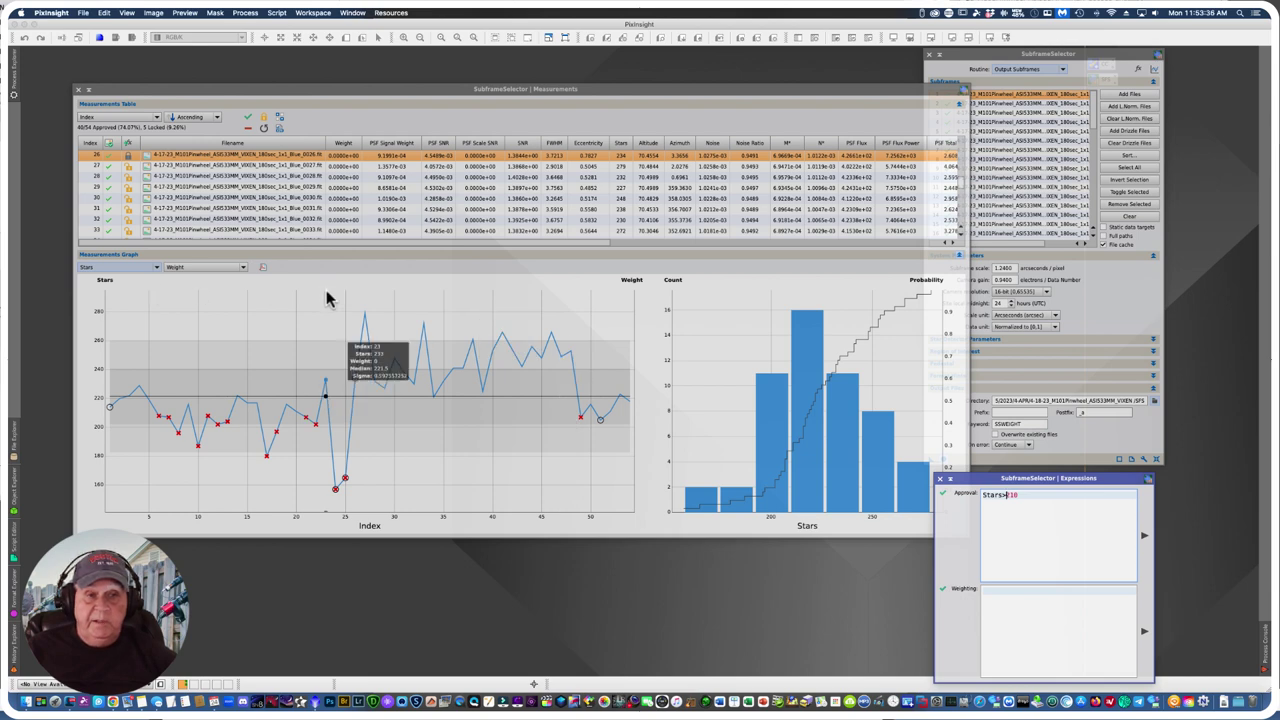
# Step: Examine the SNR graph of the frames and open the choice of graphed measurements
pyautogui.click(156, 267)
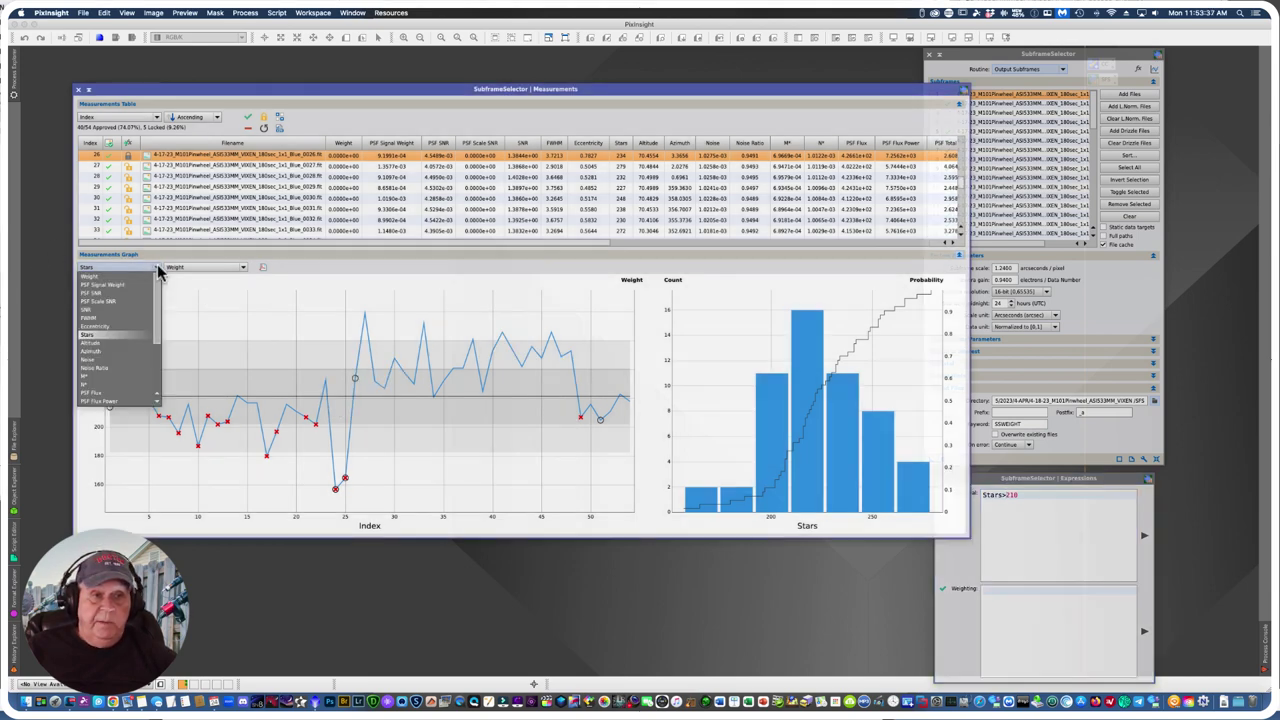
pyautogui.click(108, 311)
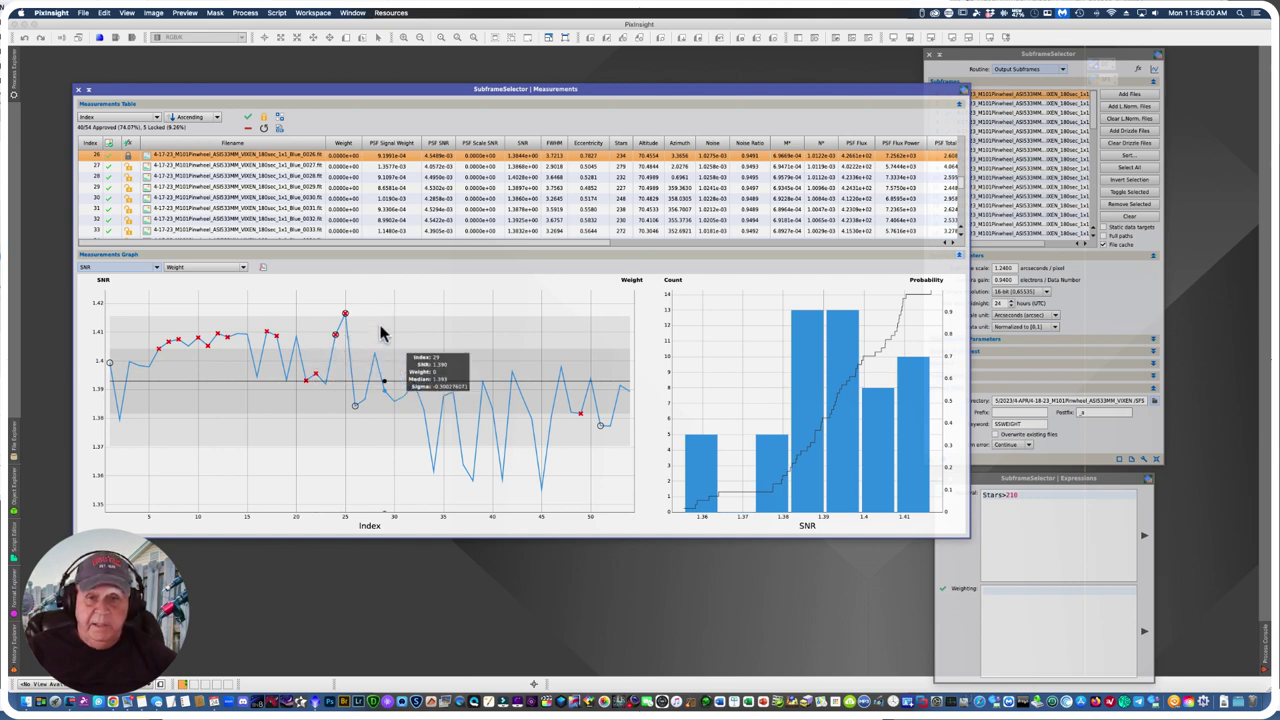
pyautogui.click(157, 268)
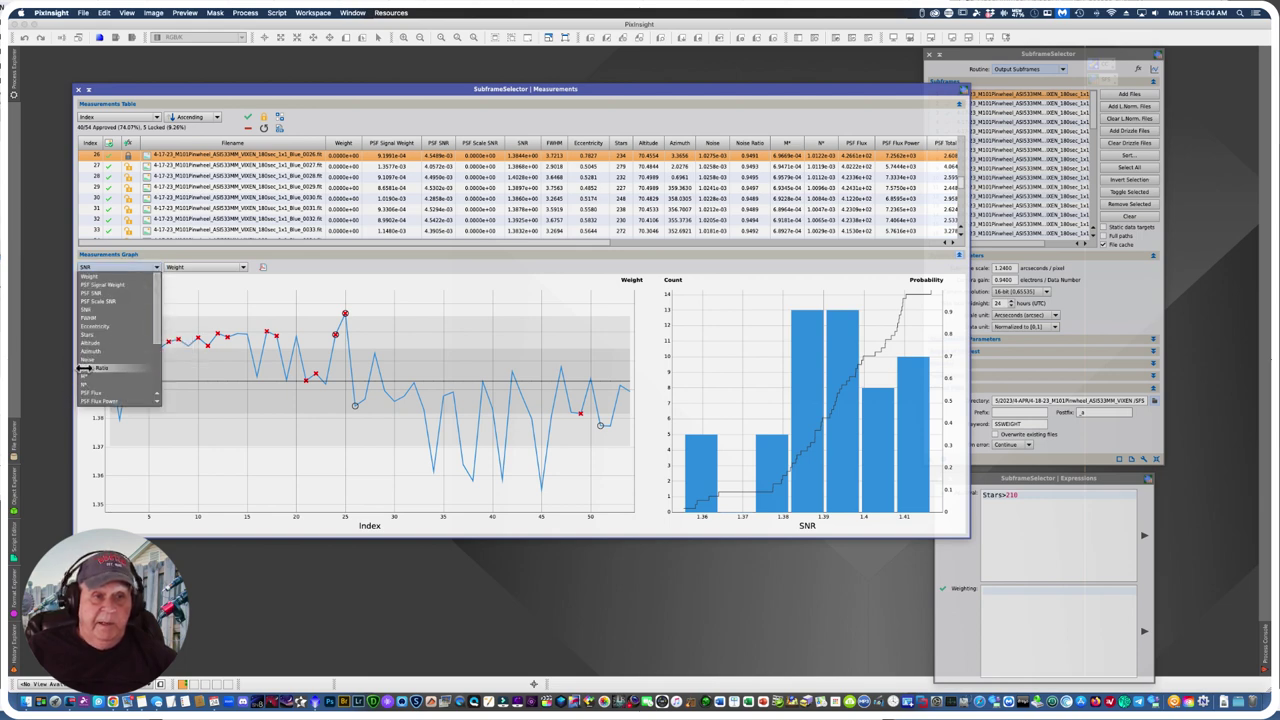
# Step: Graph the Stars measurement for the blue subframes and examine the star counts of rejected and accepted frames across the index
pyautogui.click(97, 336)
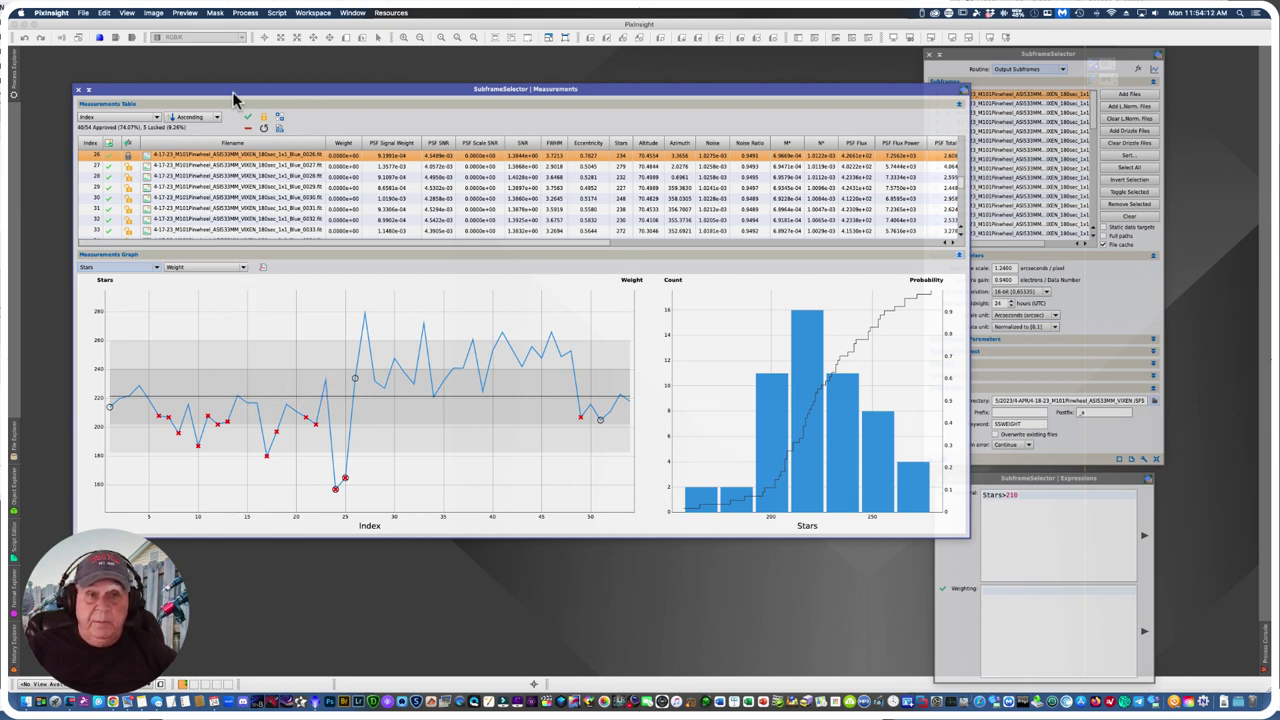
pyautogui.moveTo(246, 91); pyautogui.dragTo(208, 85)
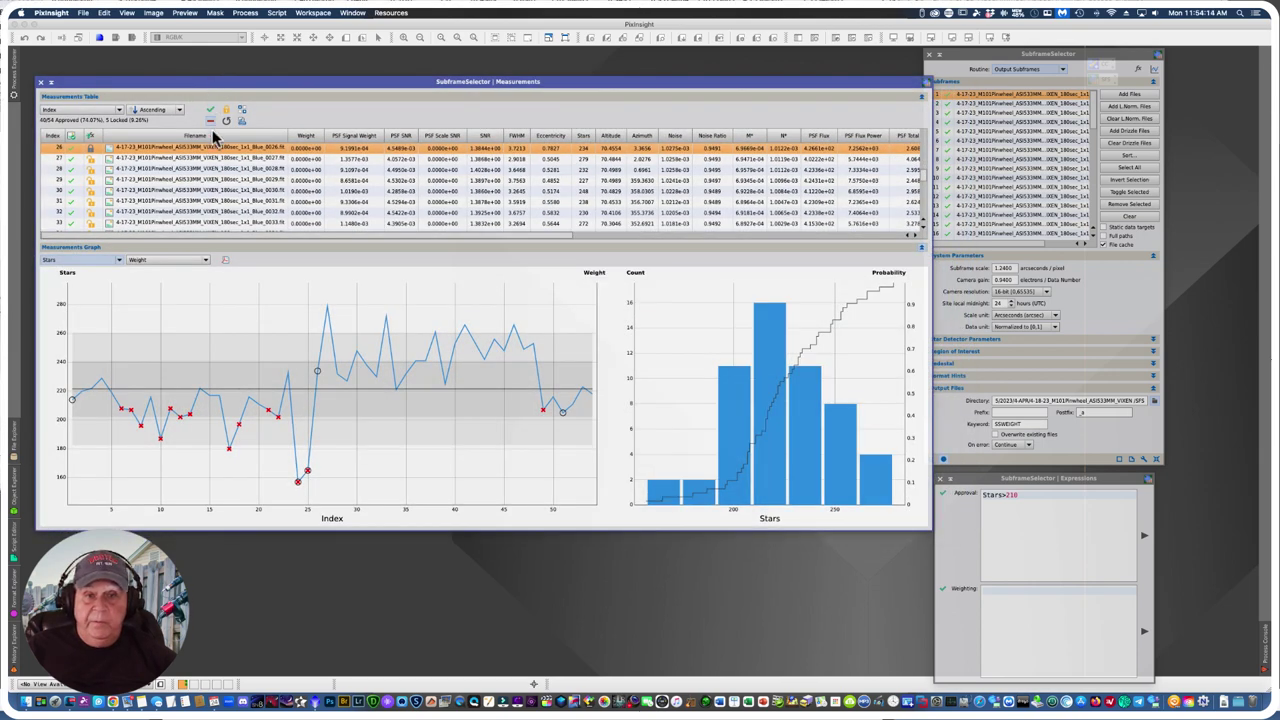
pyautogui.moveTo(194, 402)
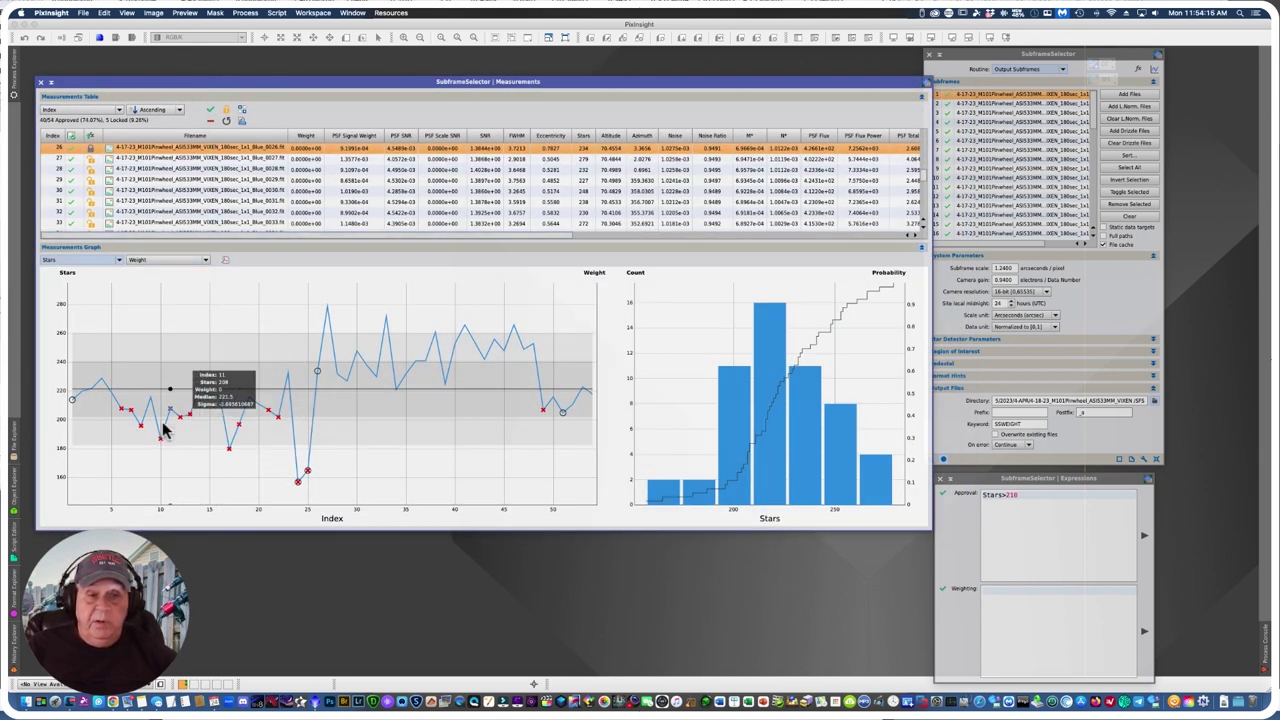
pyautogui.moveTo(167, 428)
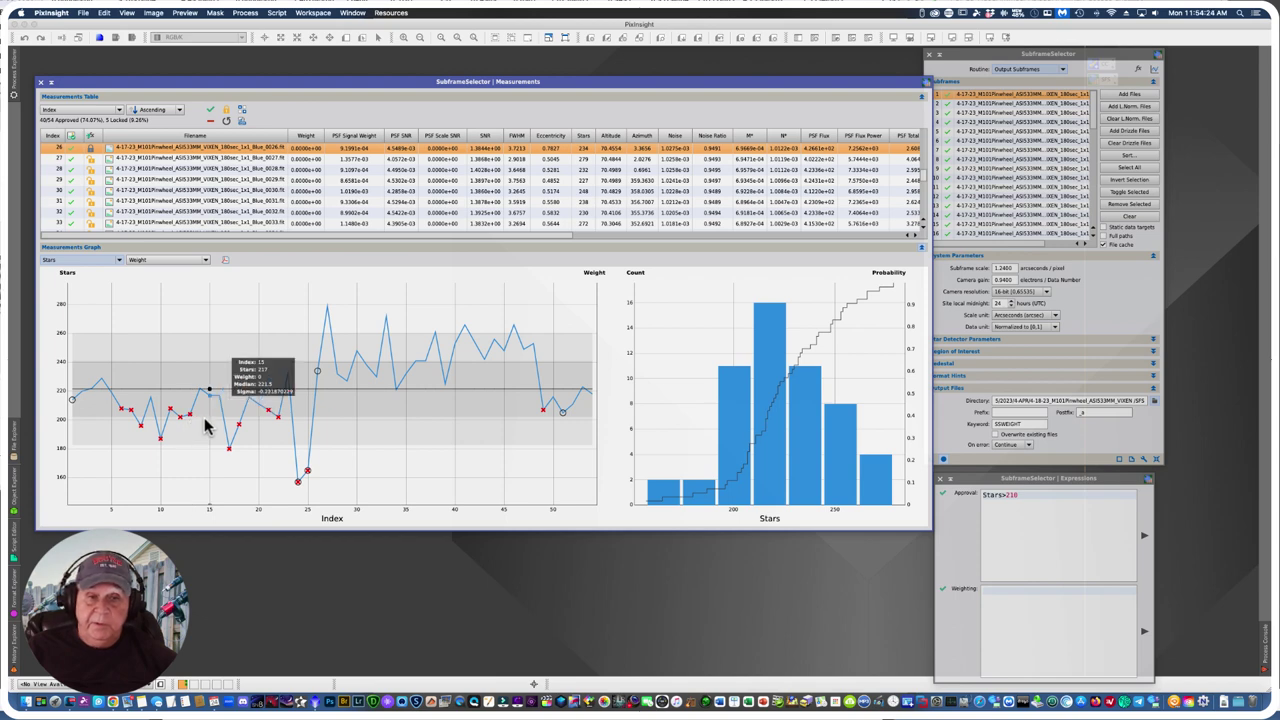
pyautogui.moveTo(362, 399)
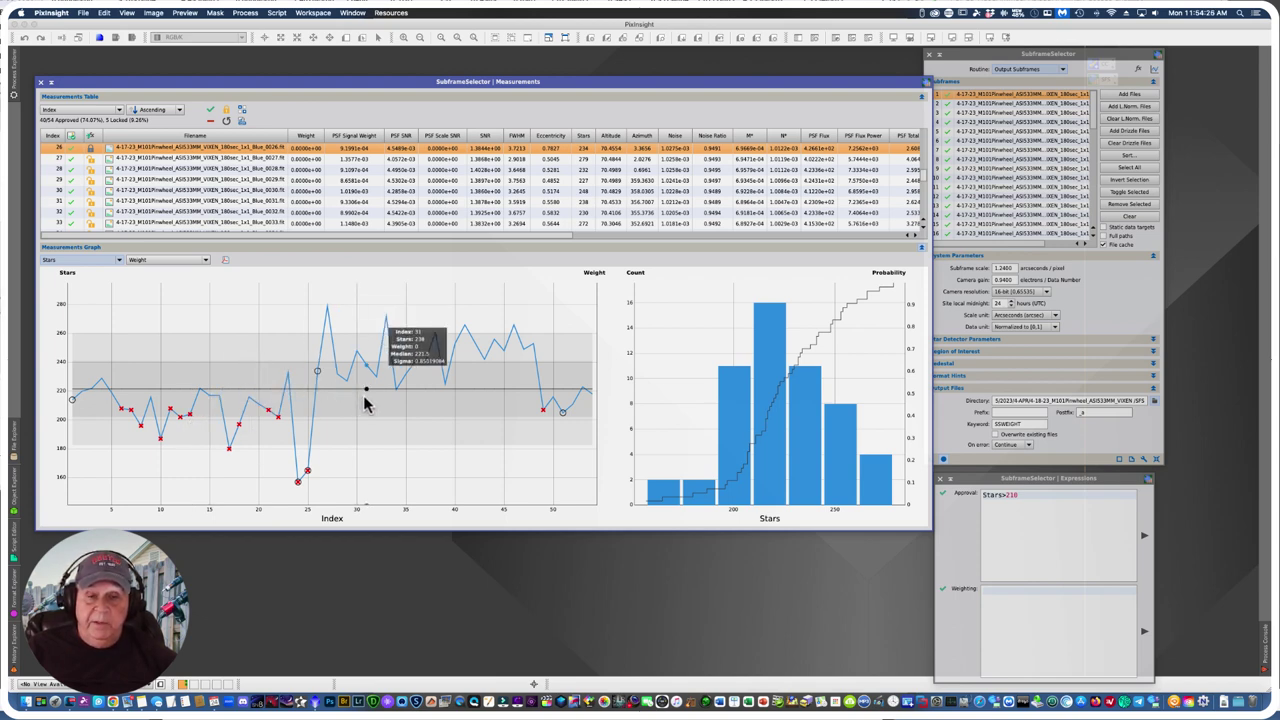
pyautogui.moveTo(343, 441)
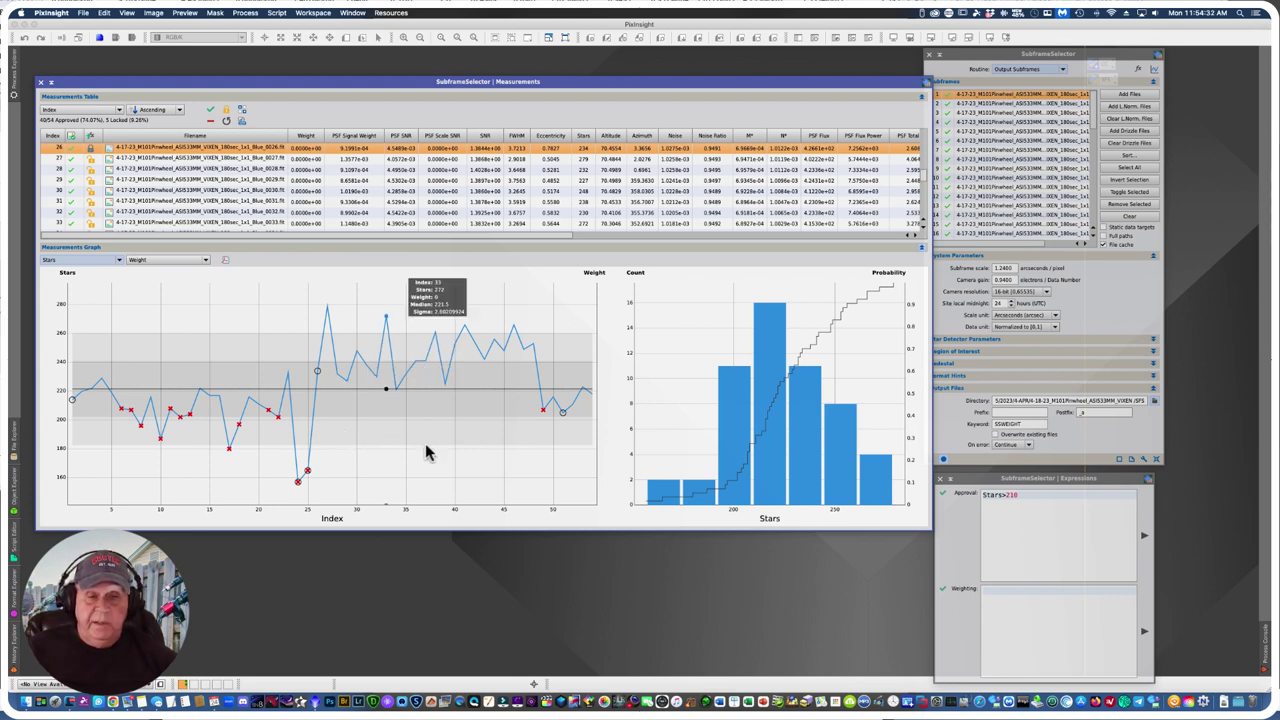
pyautogui.moveTo(553, 443)
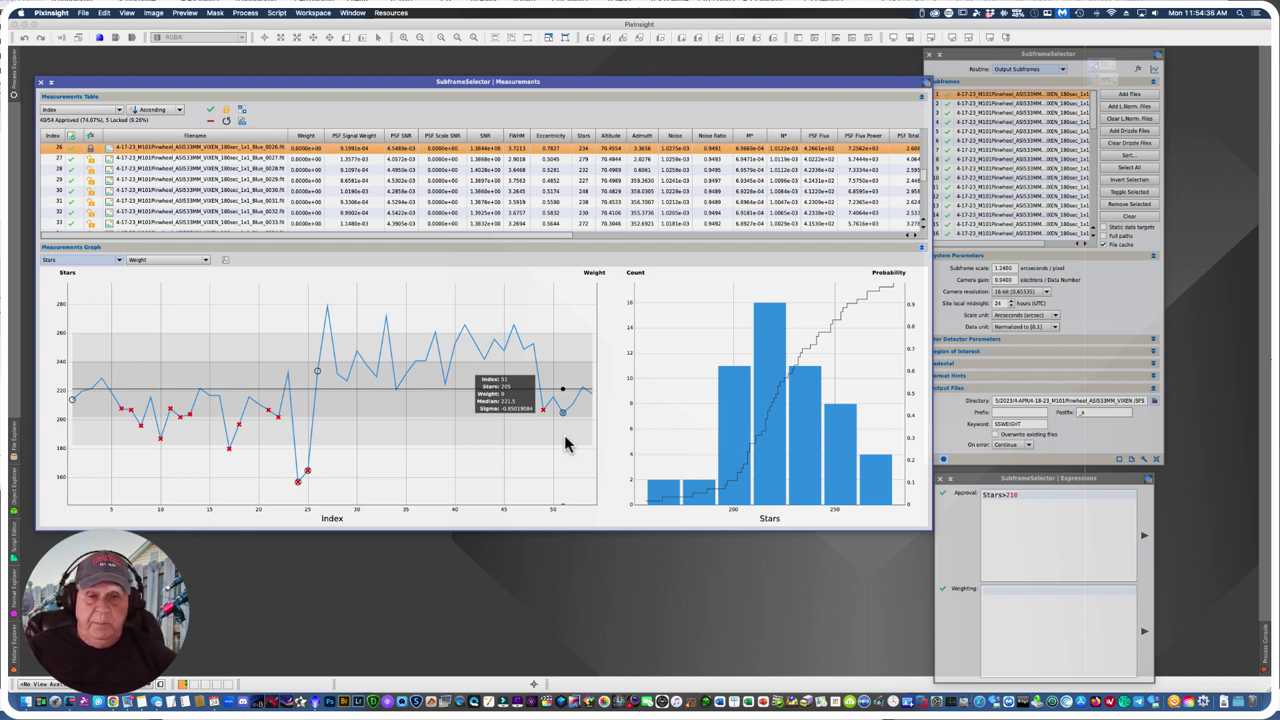
pyautogui.moveTo(745, 458)
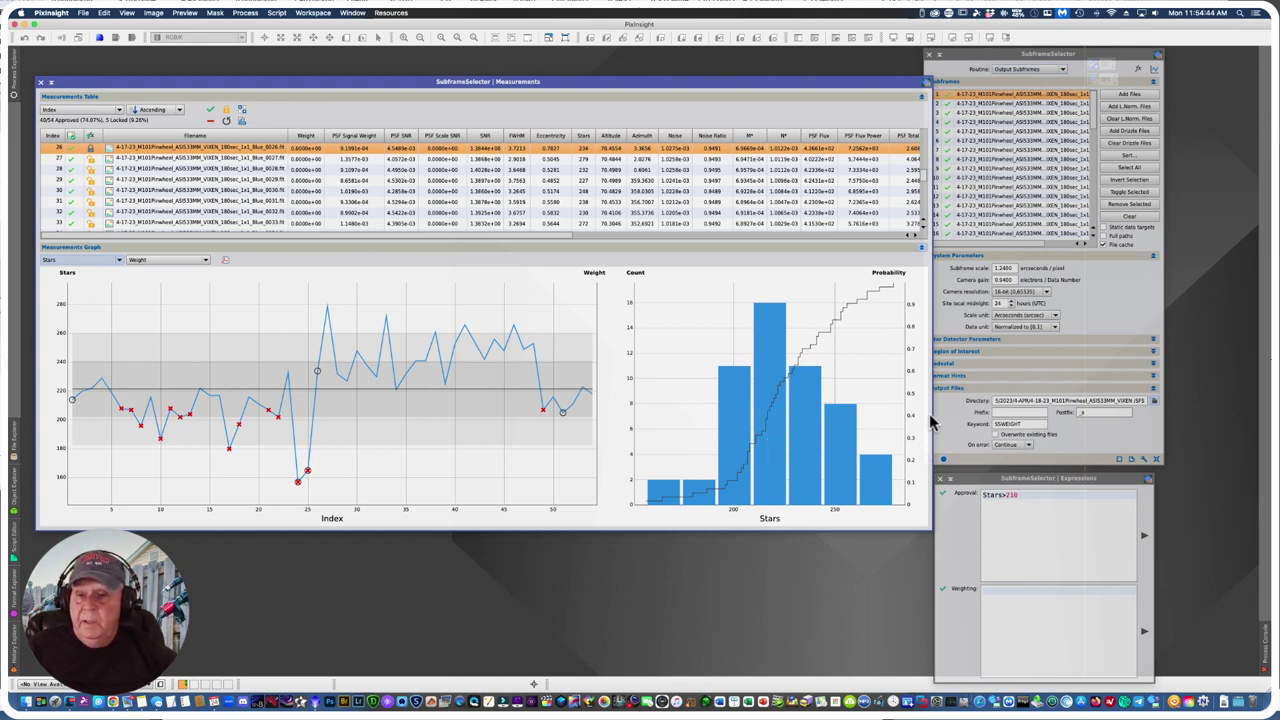
# Step: Expand the Region of Interest settings and run the Output Subframes routine on the measured blue frames
pyautogui.moveTo(865, 83); pyautogui.dragTo(850, 70)
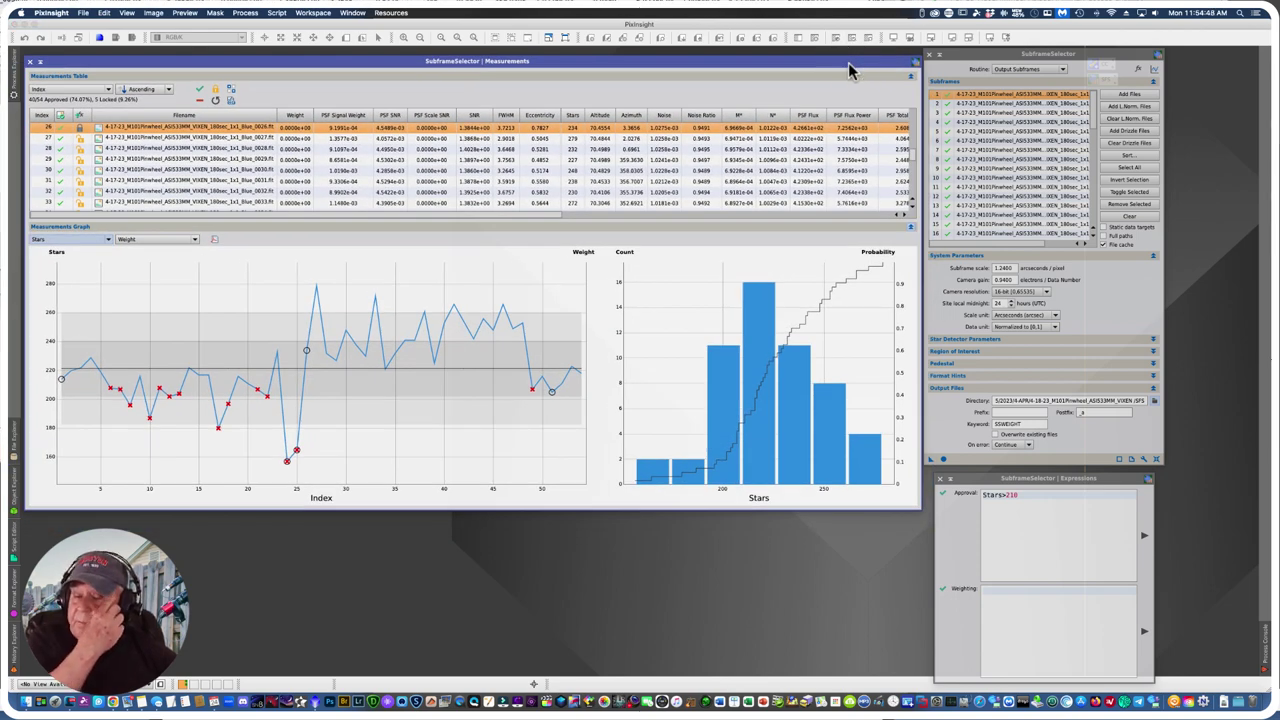
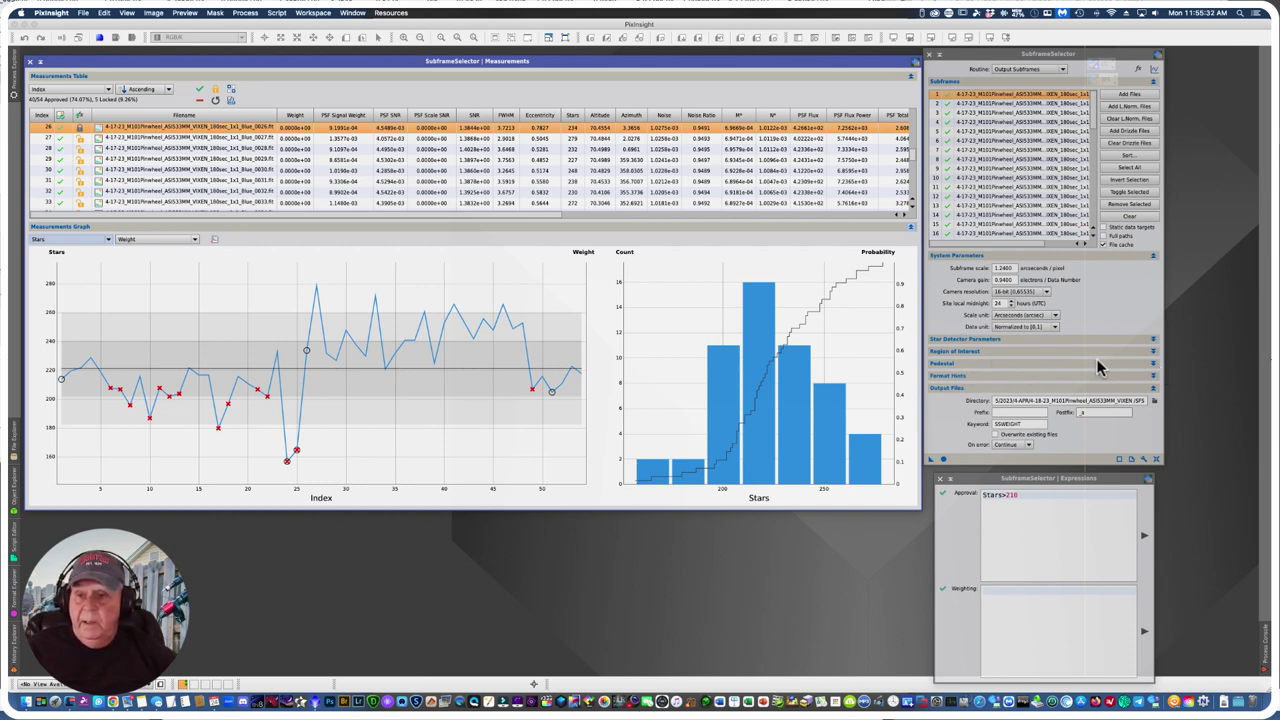
pyautogui.click(1153, 352)
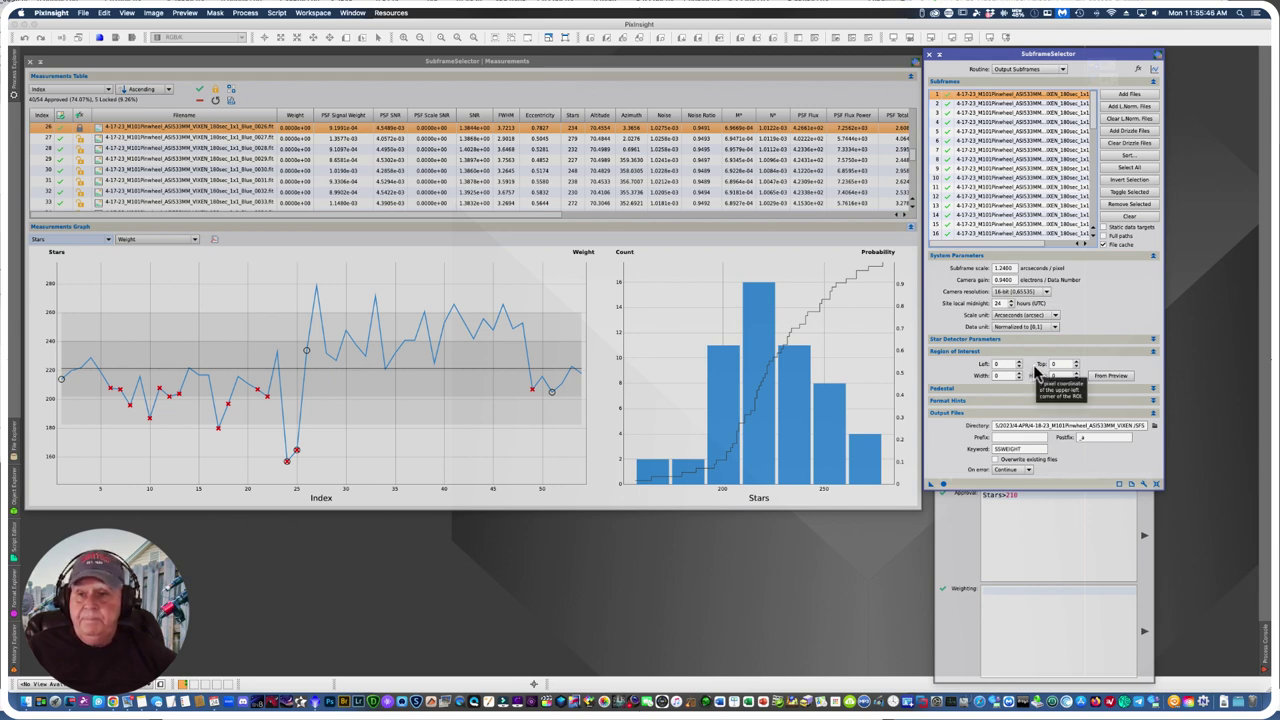
pyautogui.click(943, 487)
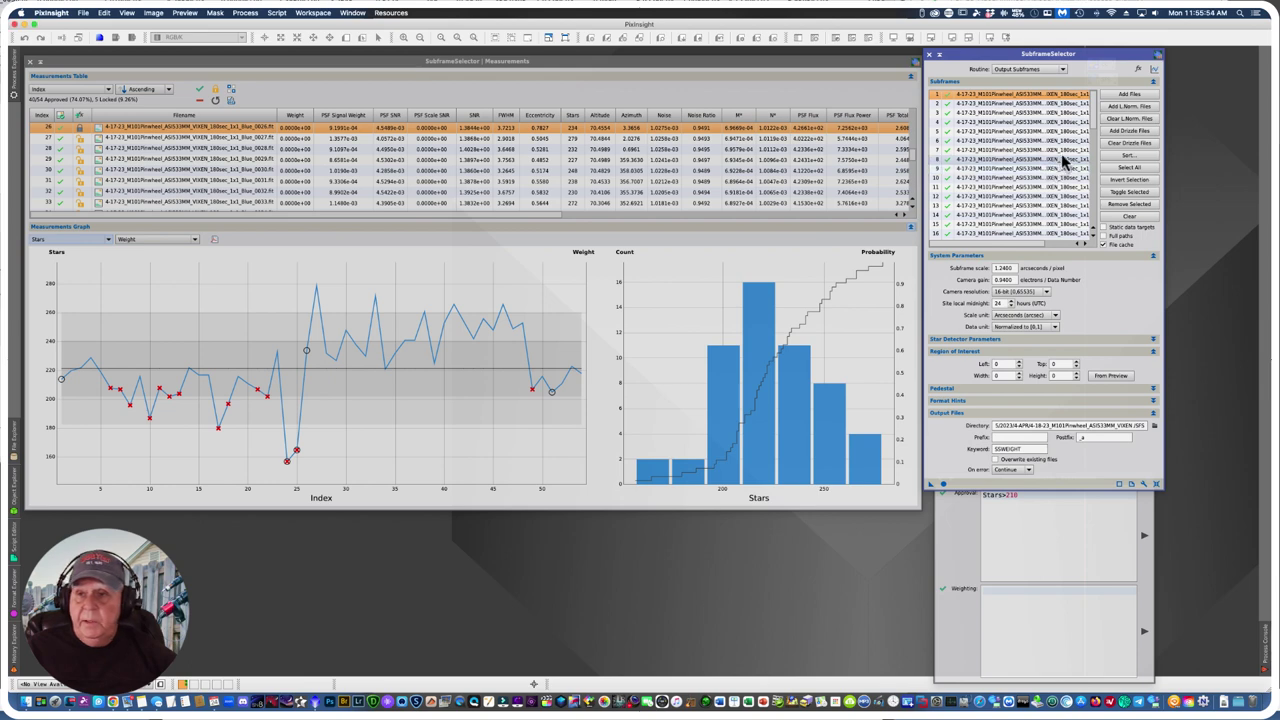
# Step: Clear the subframe list and add the M101 Pinwheel Green files 0001 through 0055 from the Blink folder
pyautogui.click(1124, 214)
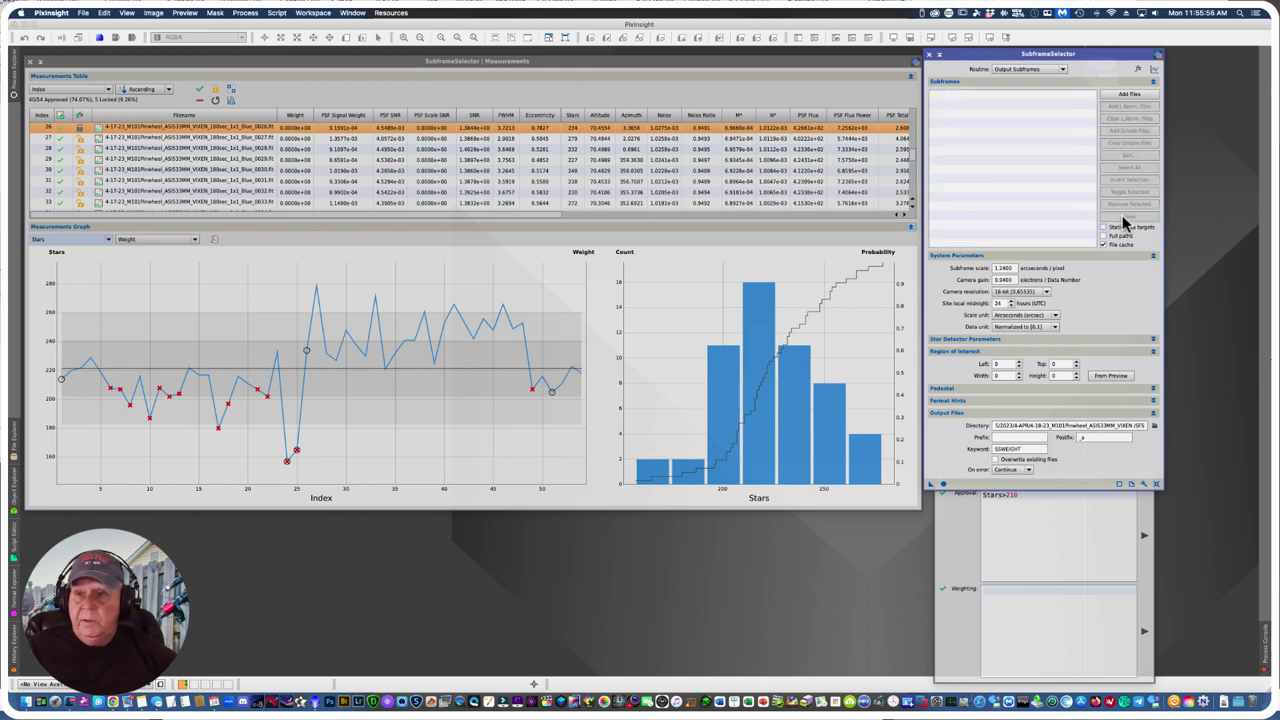
pyautogui.click(1124, 96)
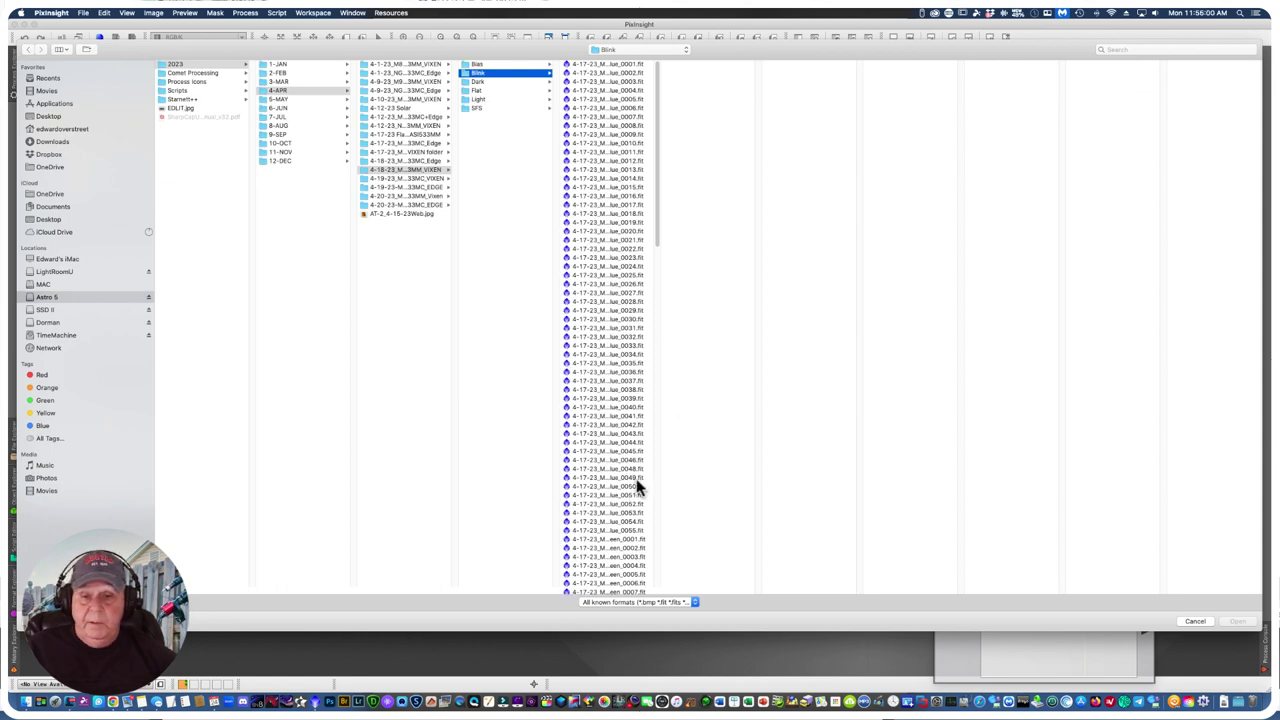
pyautogui.moveTo(659, 590); pyautogui.dragTo(825, 548)
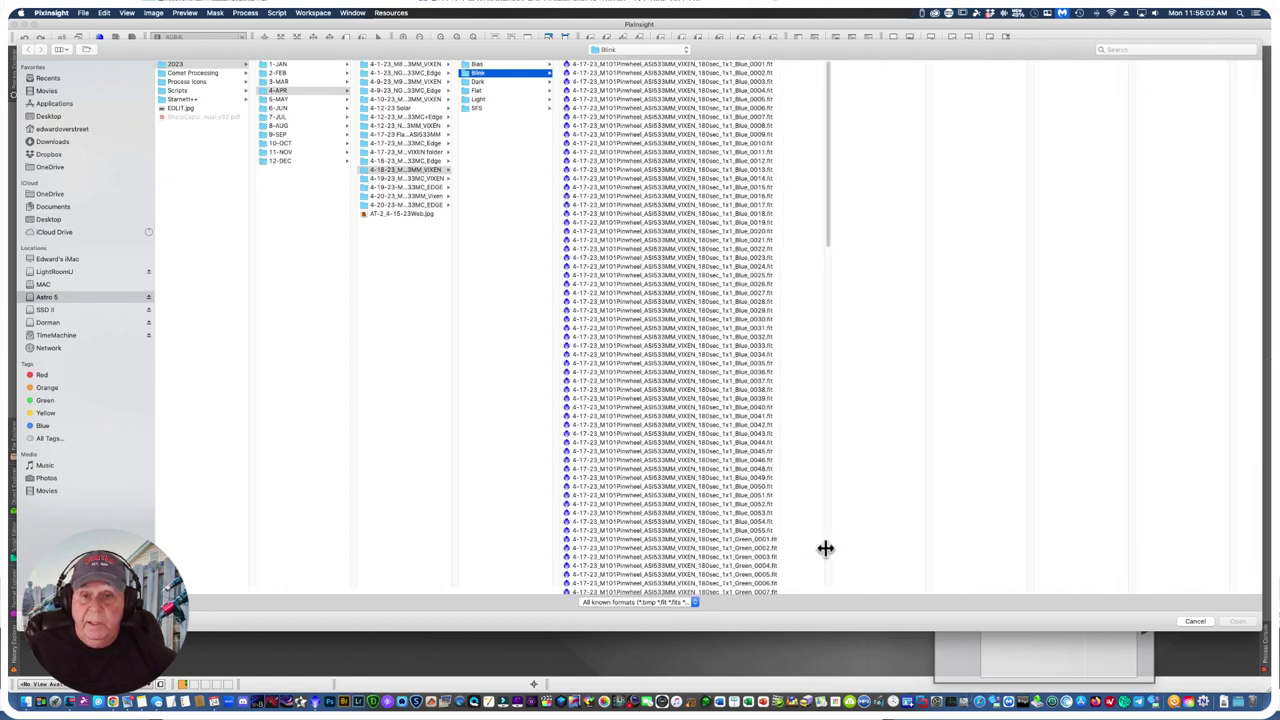
pyautogui.click(754, 538)
pyautogui.moveTo(825, 238); pyautogui.dragTo(851, 400)
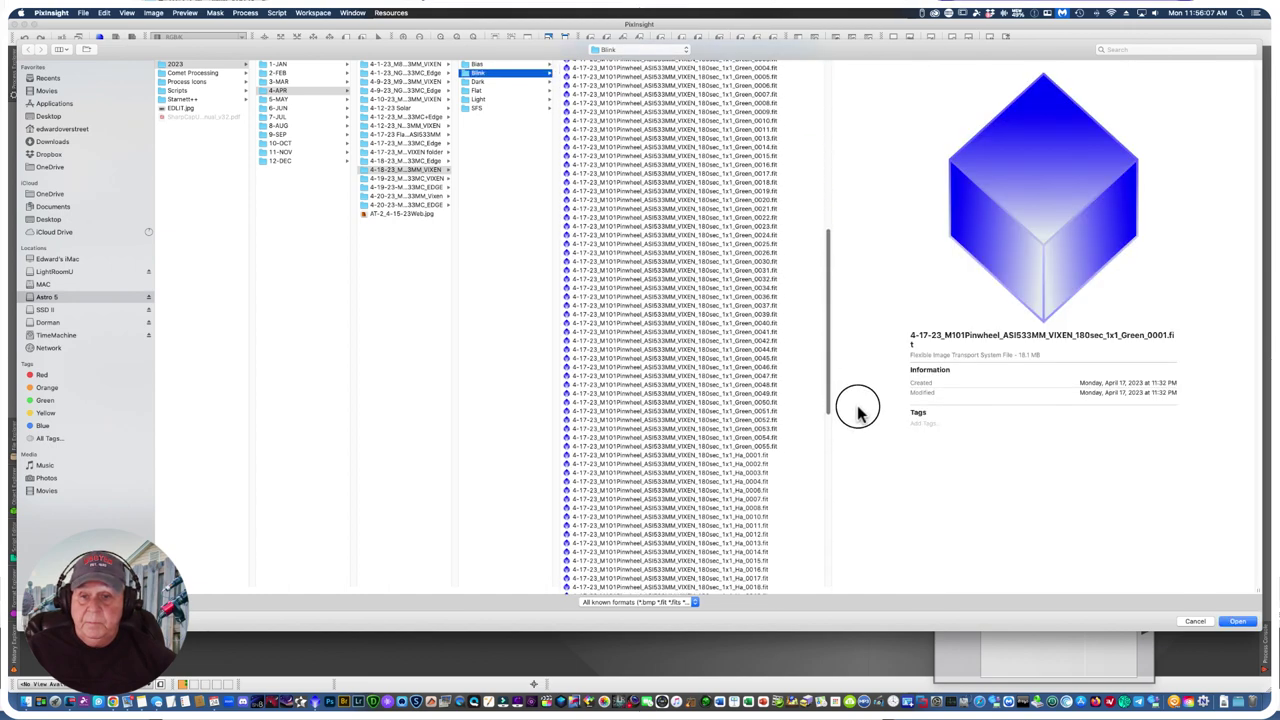
pyautogui.keyDown('shift'); pyautogui.click(762, 449); pyautogui.keyUp('shift')
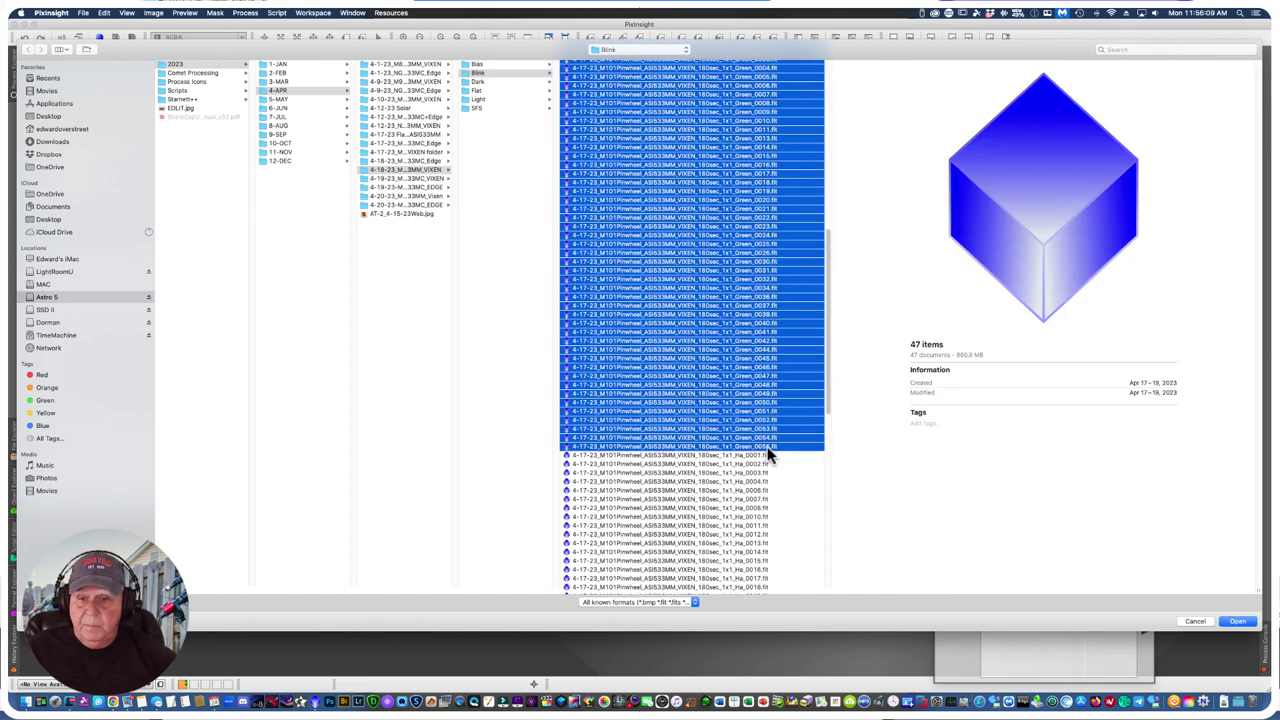
pyautogui.click(1239, 622)
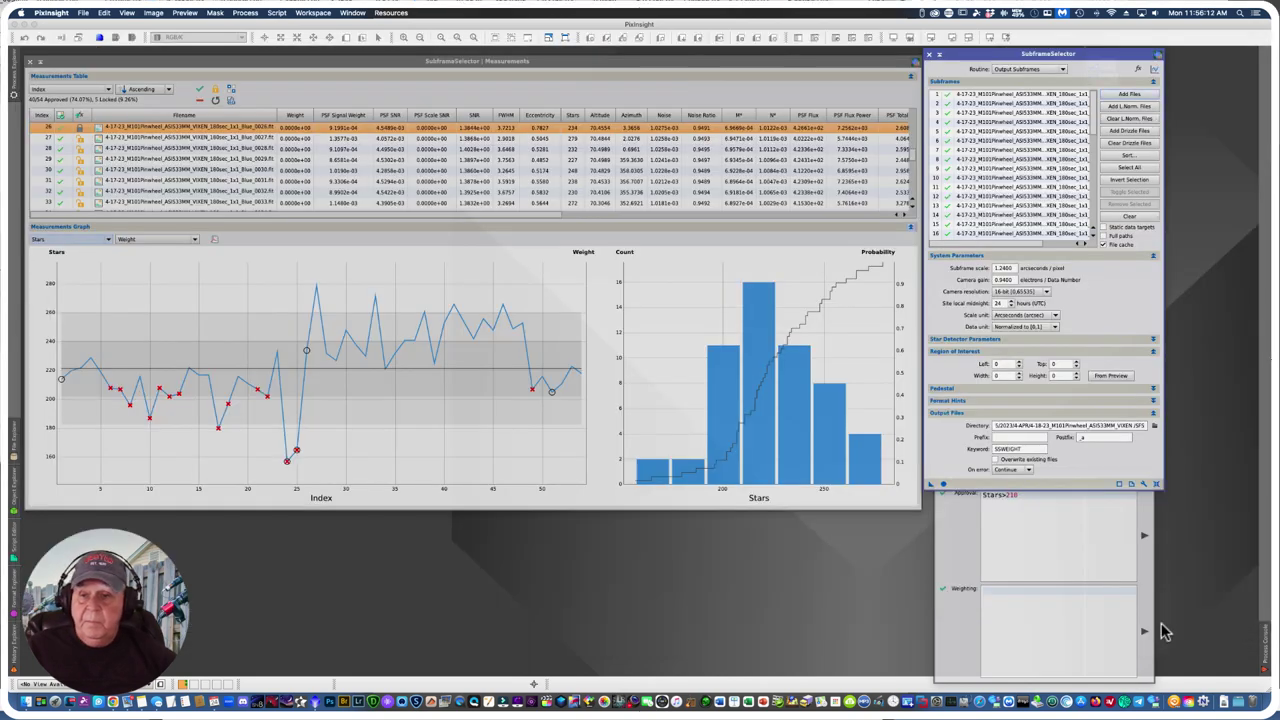
# Step: Switch the routine to Measure Subframes and run it on the green frames
pyautogui.click(1062, 71)
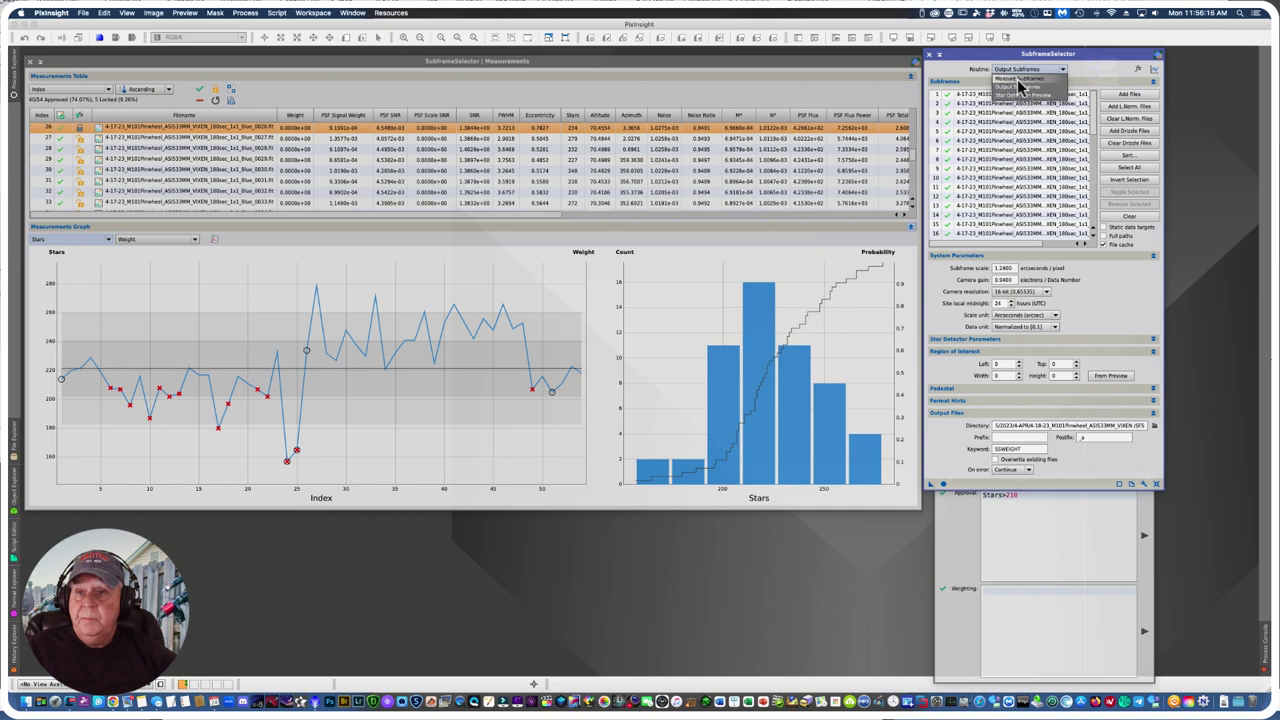
pyautogui.click(1018, 78)
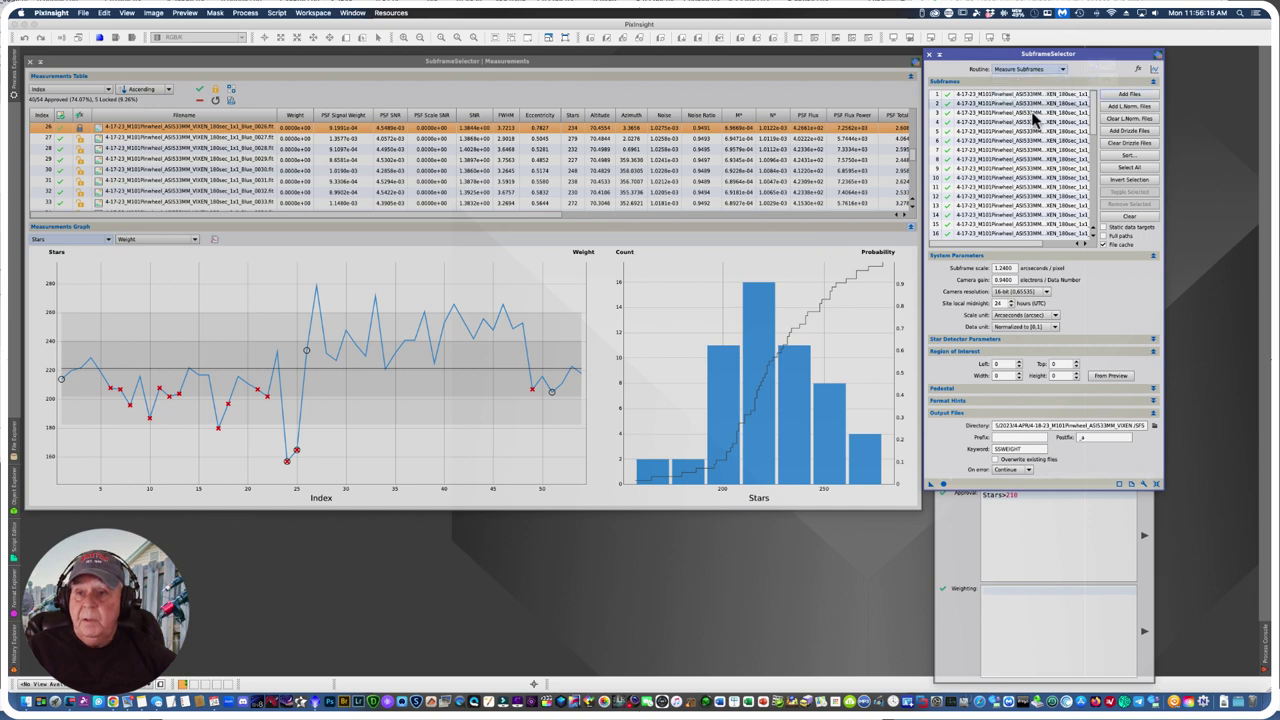
pyautogui.click(942, 486)
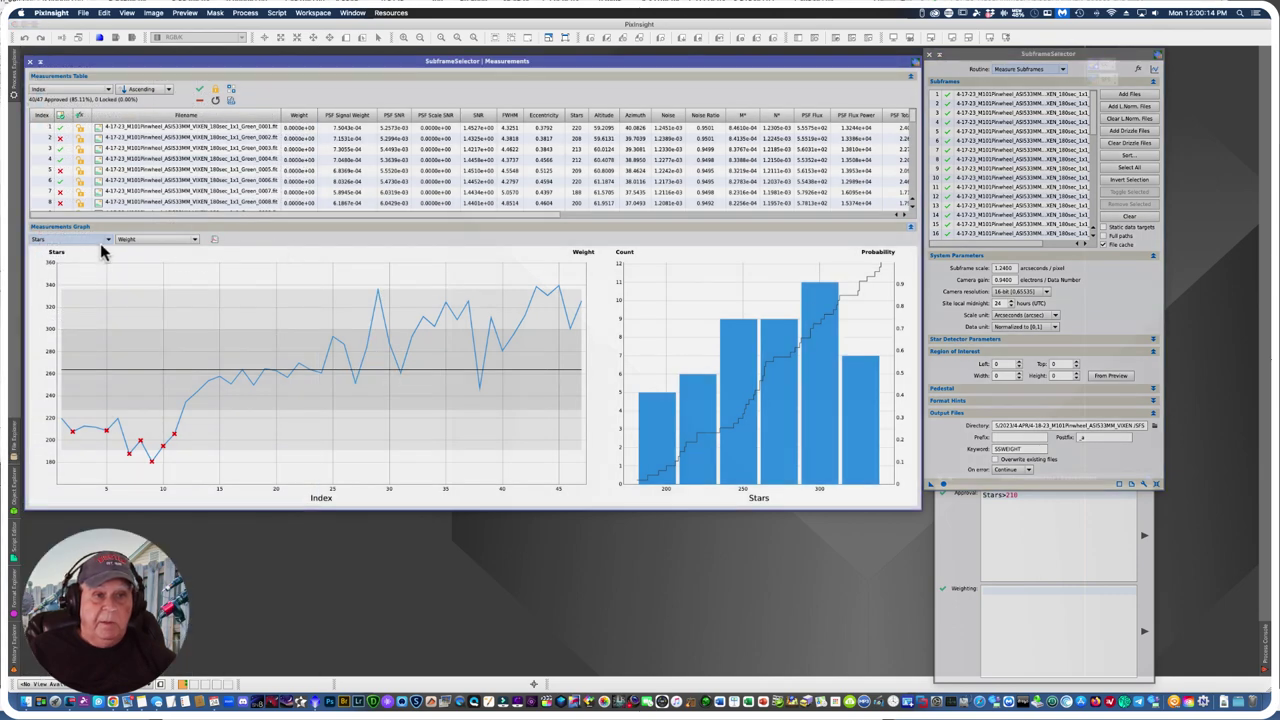
# Step: Graph FWHM for the green subframes and examine the values of the early frames
pyautogui.click(106, 240)
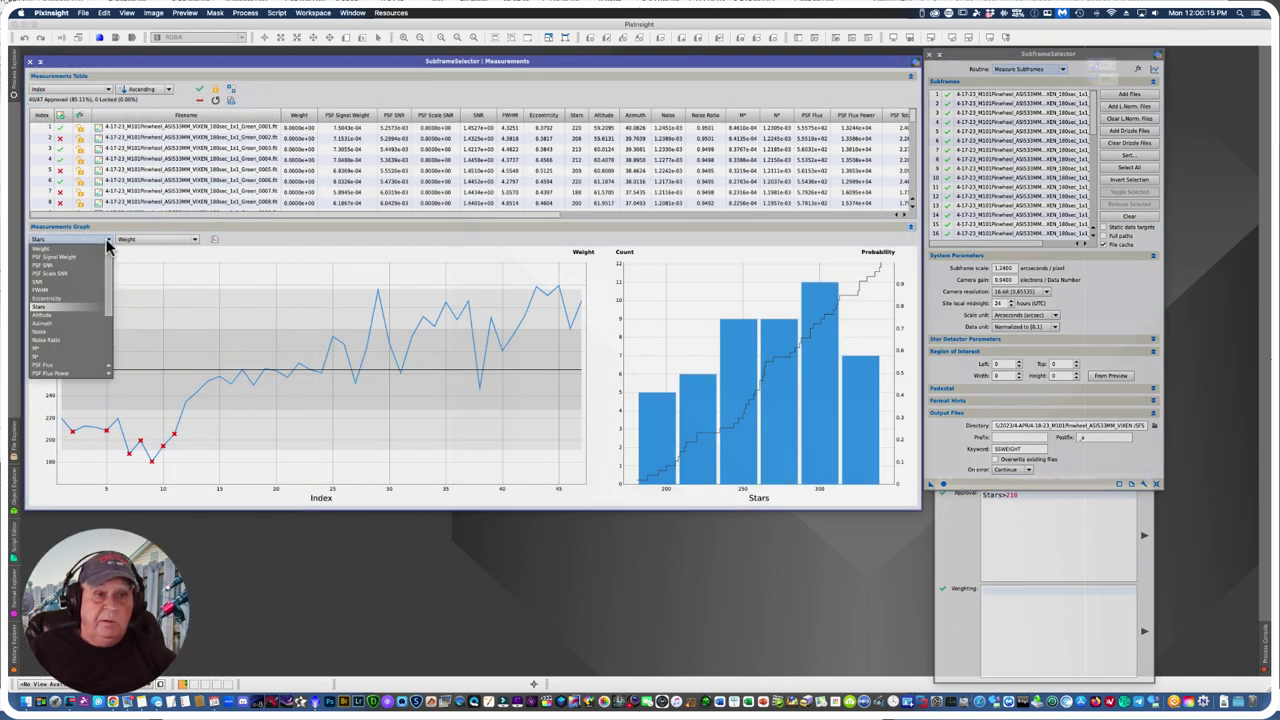
pyautogui.click(50, 289)
pyautogui.moveTo(195, 325)
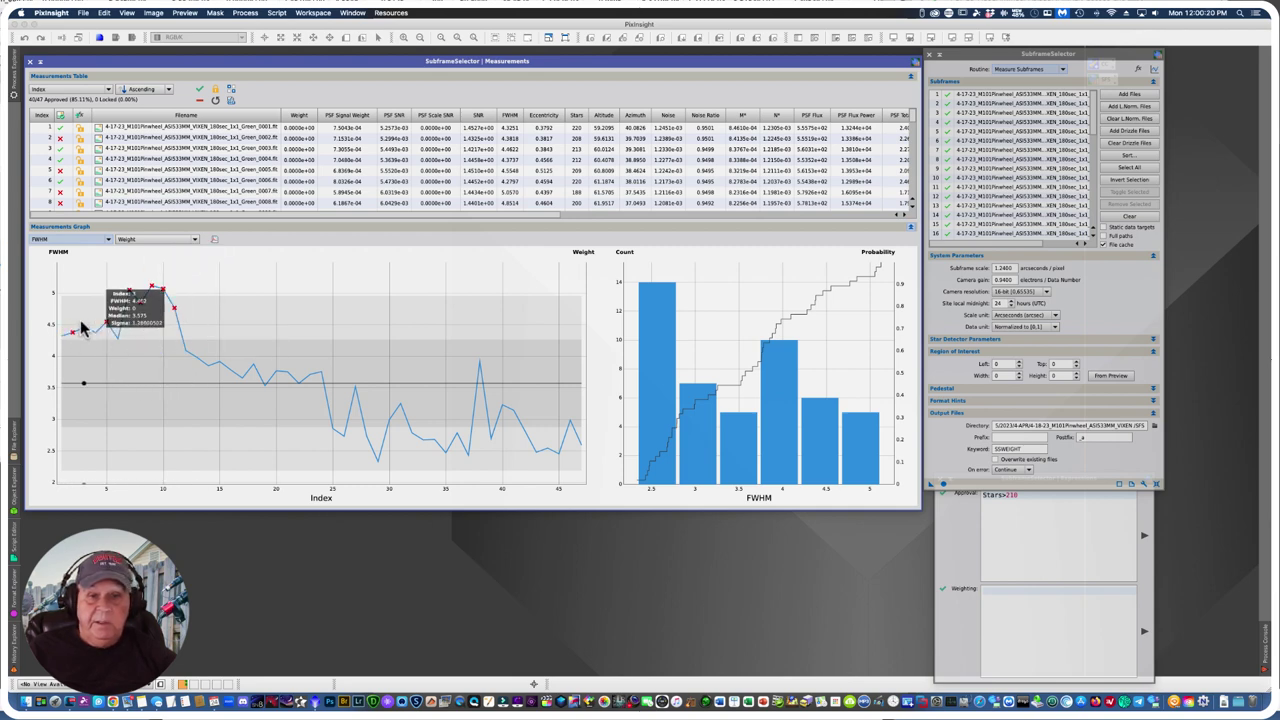
# Step: Graph Eccentricity for the green subframes and reject the high peaks at index 38, 46 and 41
pyautogui.click(108, 242)
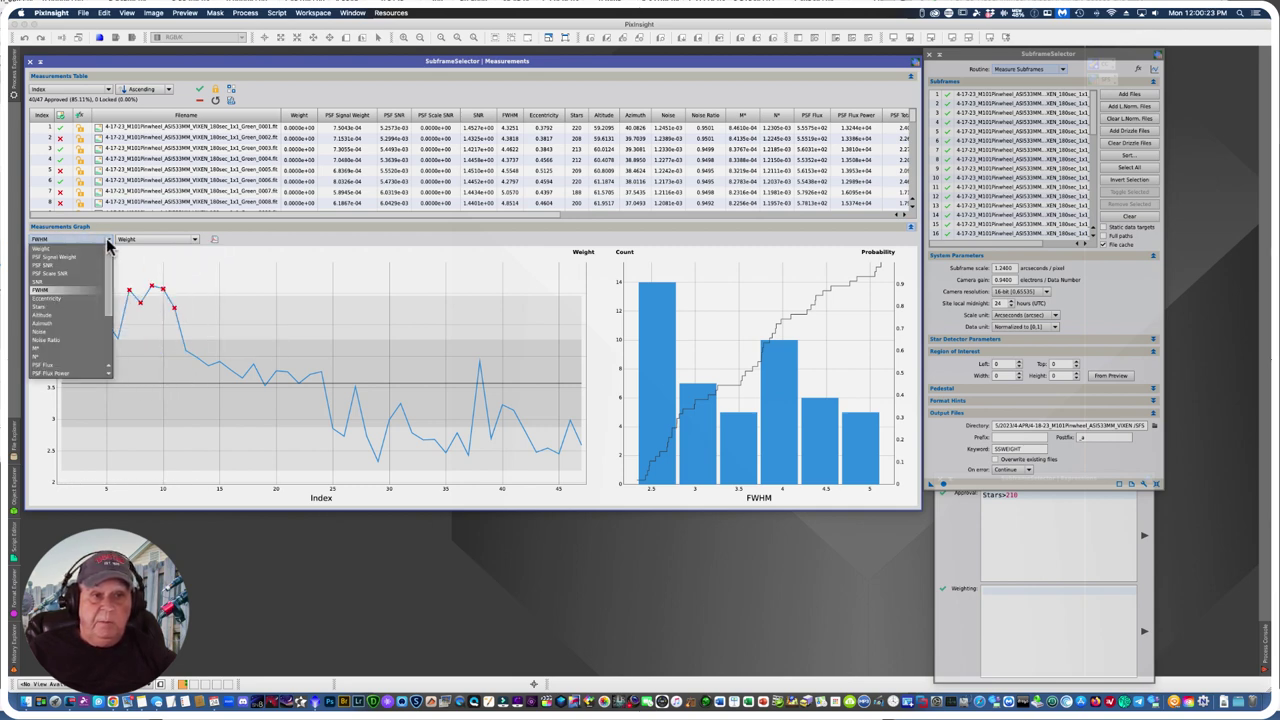
pyautogui.click(70, 299)
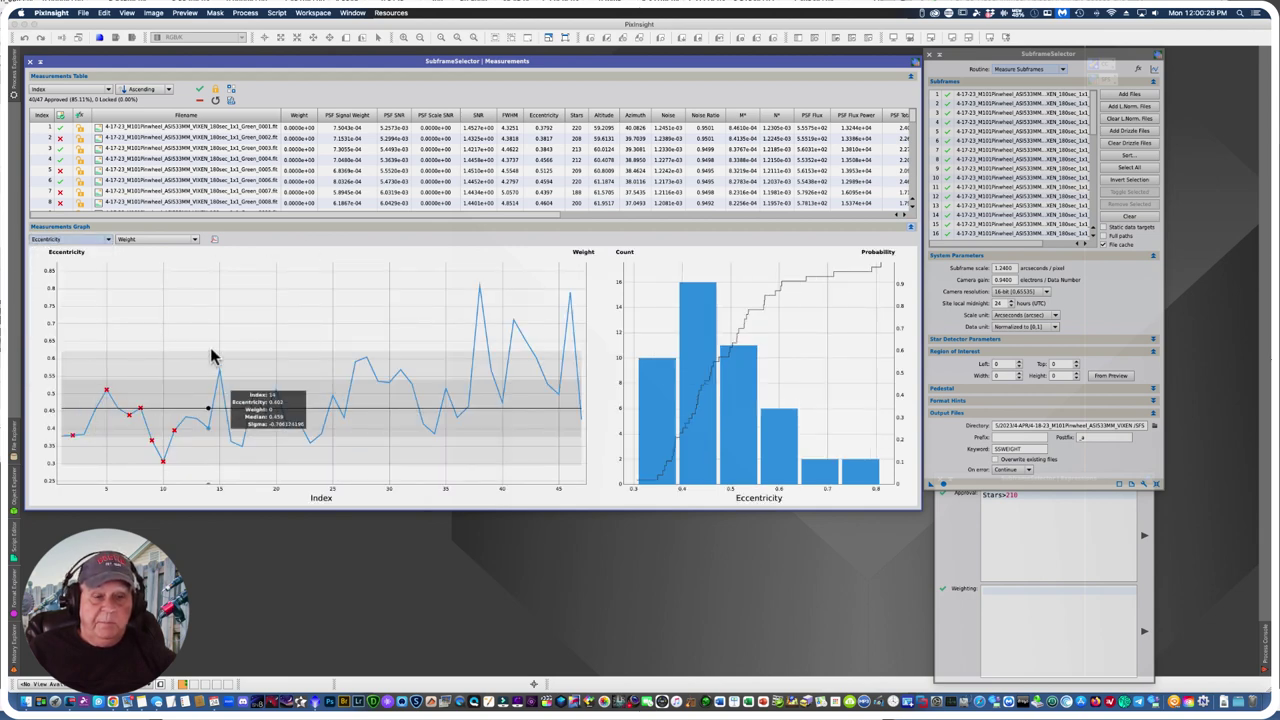
pyautogui.moveTo(480, 323)
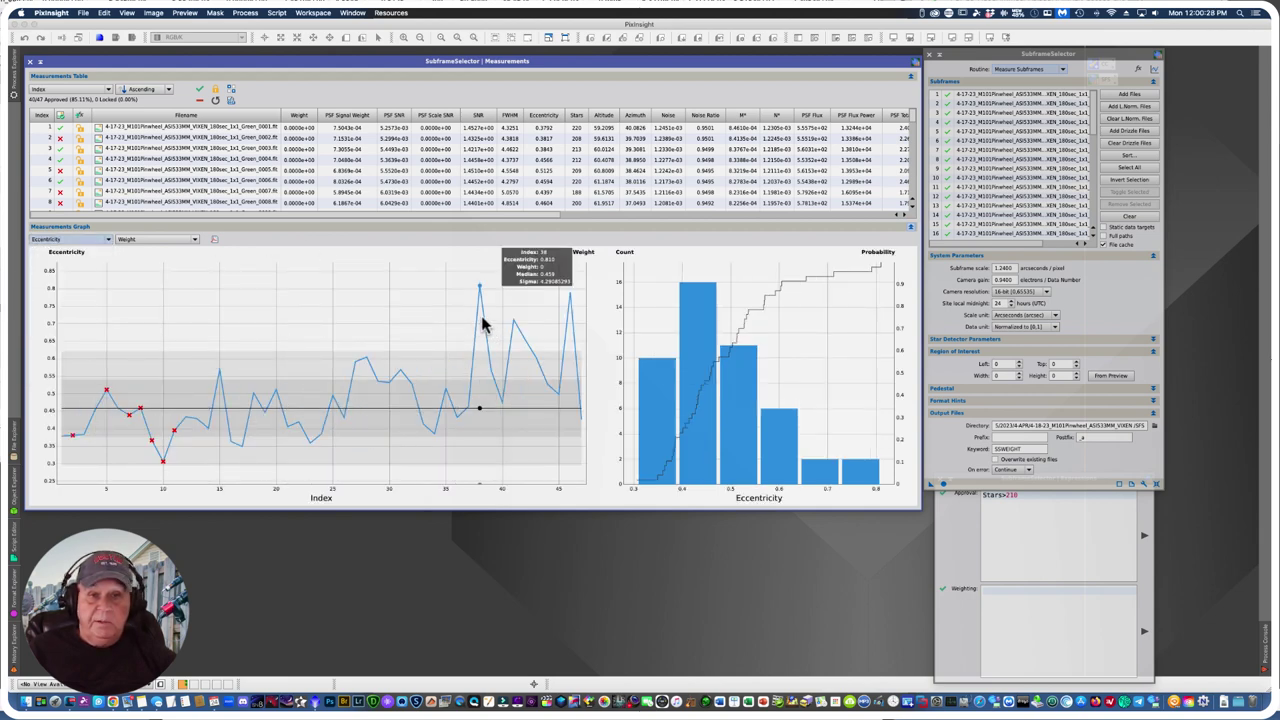
pyautogui.moveTo(517, 306)
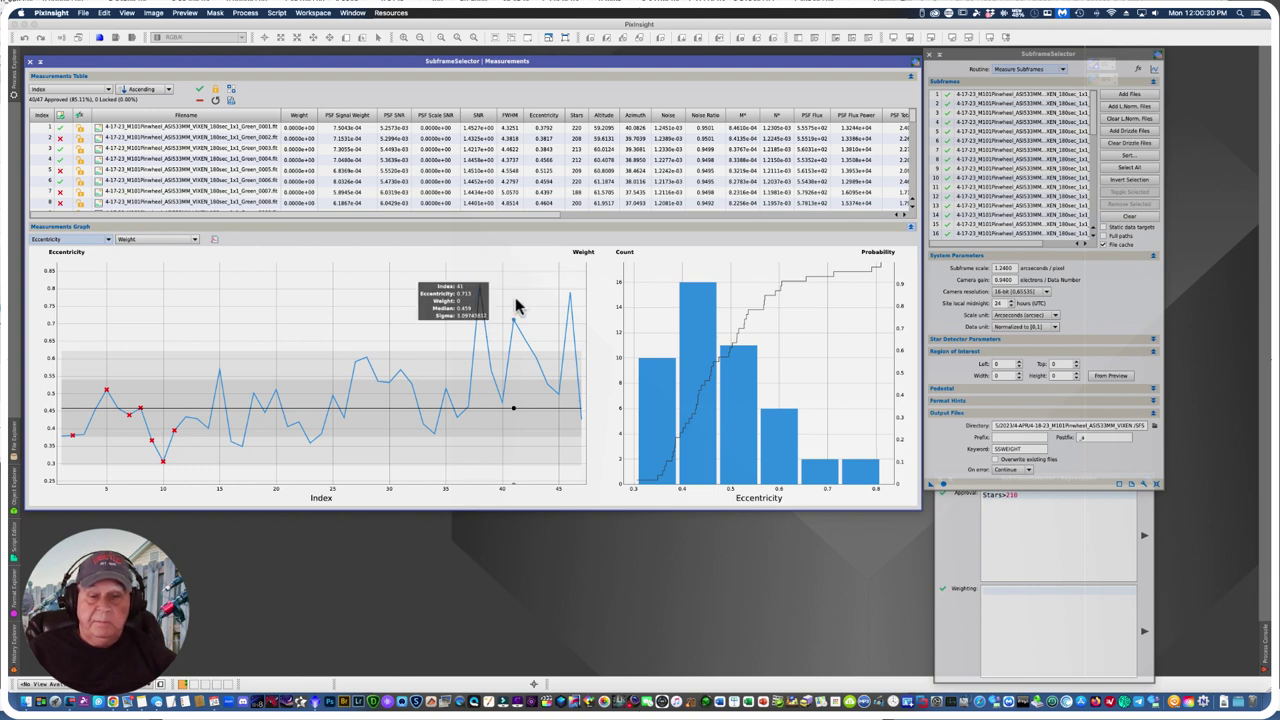
pyautogui.moveTo(478, 287)
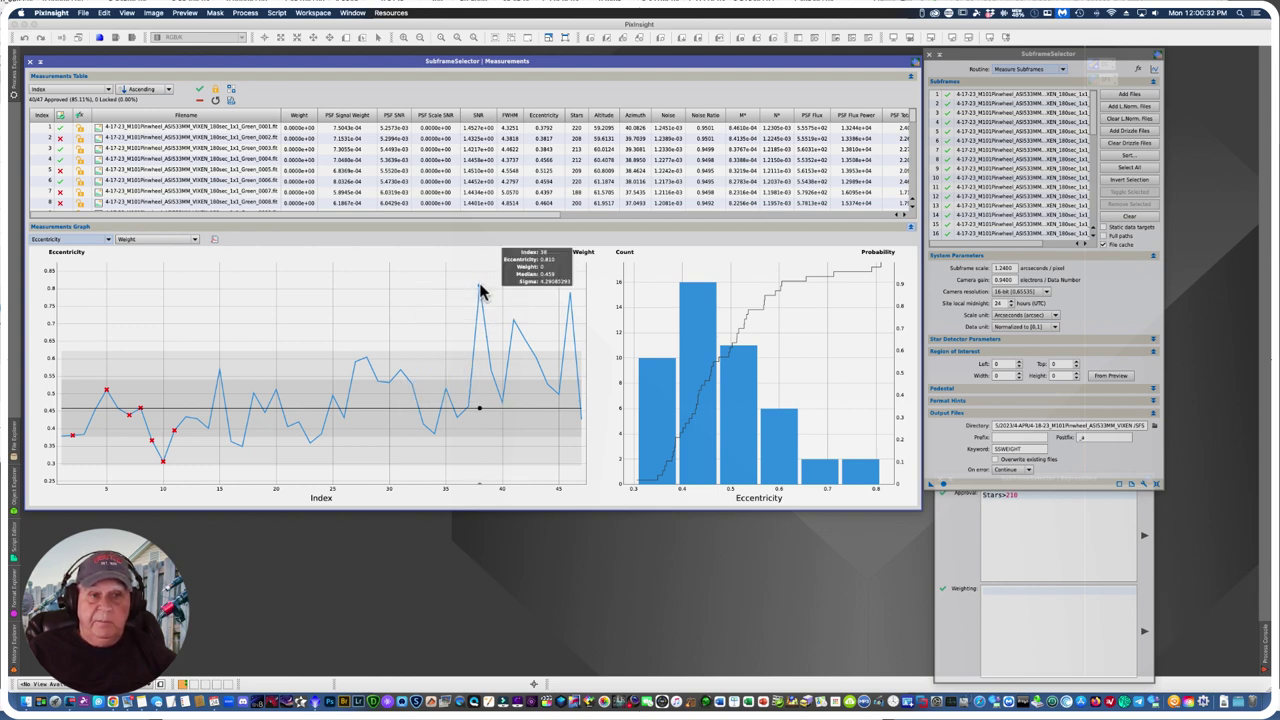
pyautogui.click(479, 288)
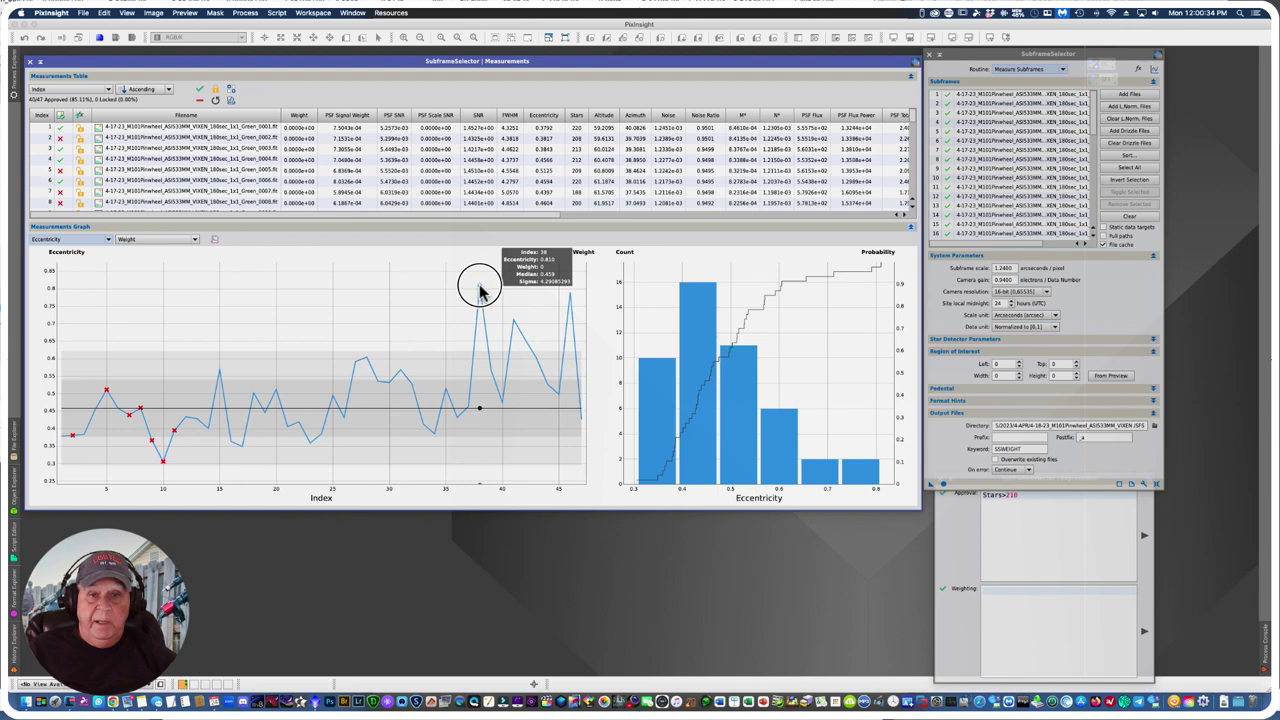
pyautogui.click(570, 297)
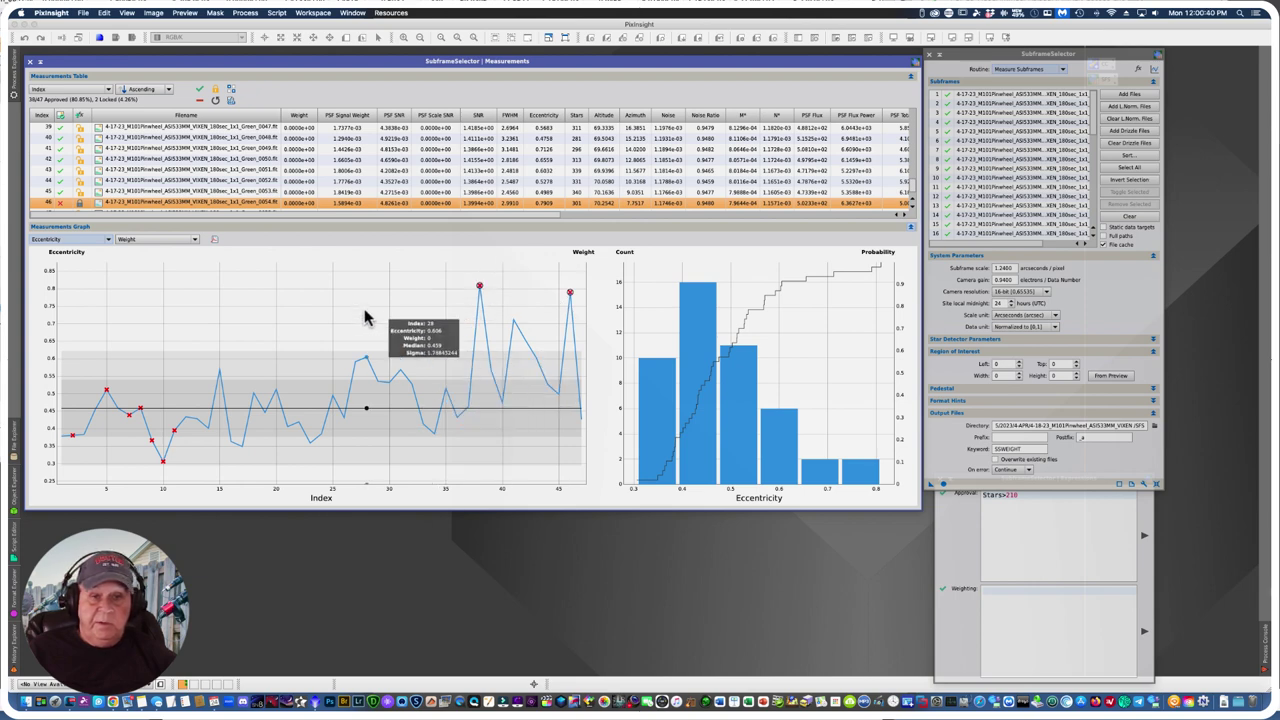
pyautogui.click(513, 325)
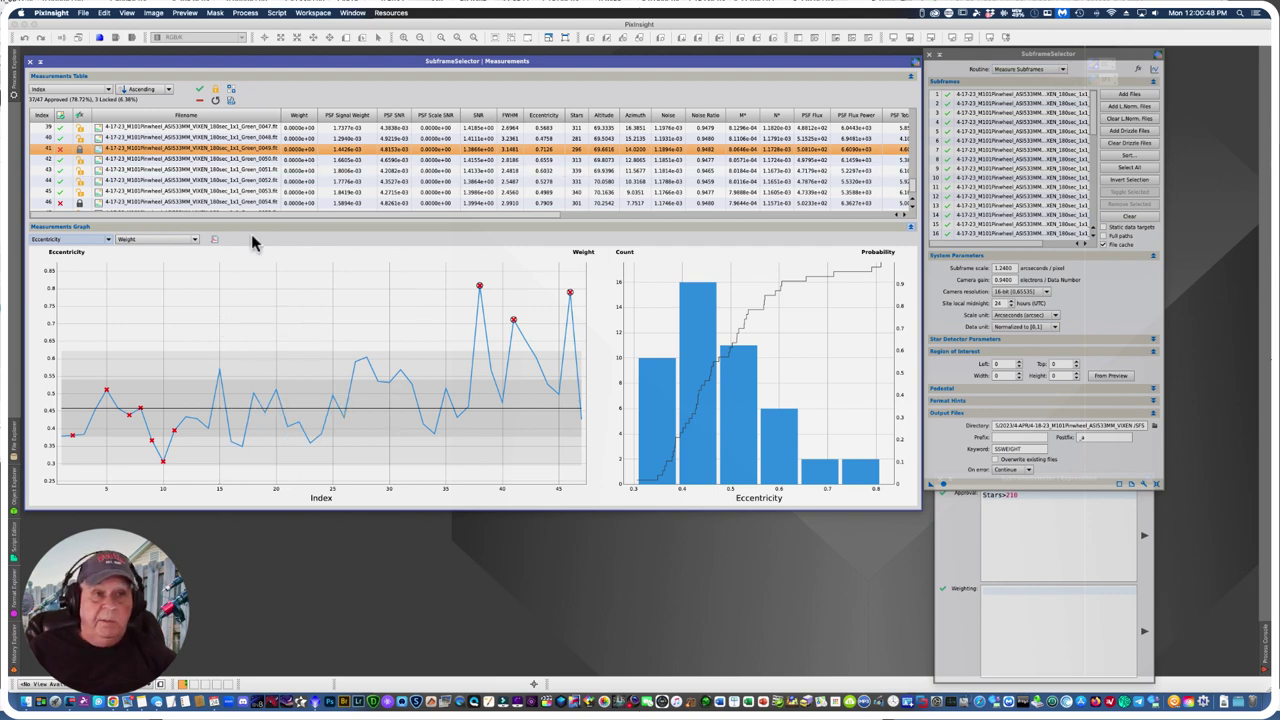
# Step: Graph PSF Signal Weight for the green subframes and examine the low-weight frames near the start of the index
pyautogui.click(108, 240)
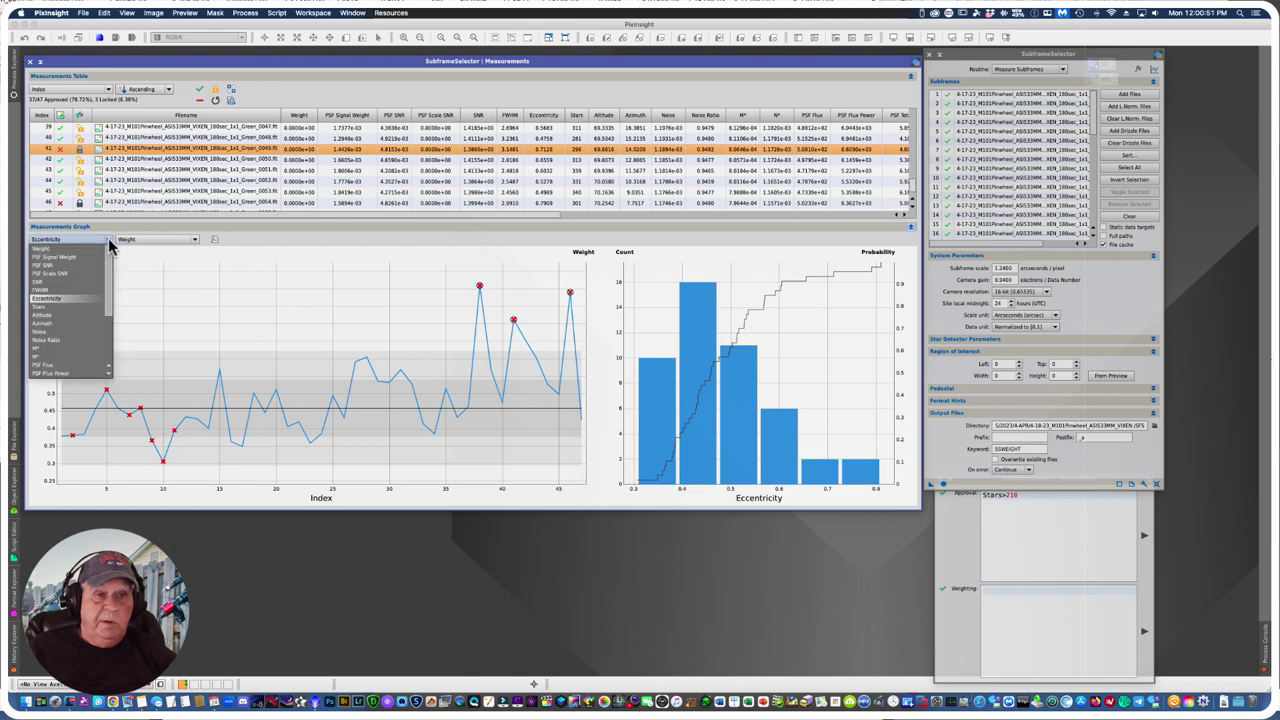
pyautogui.click(55, 257)
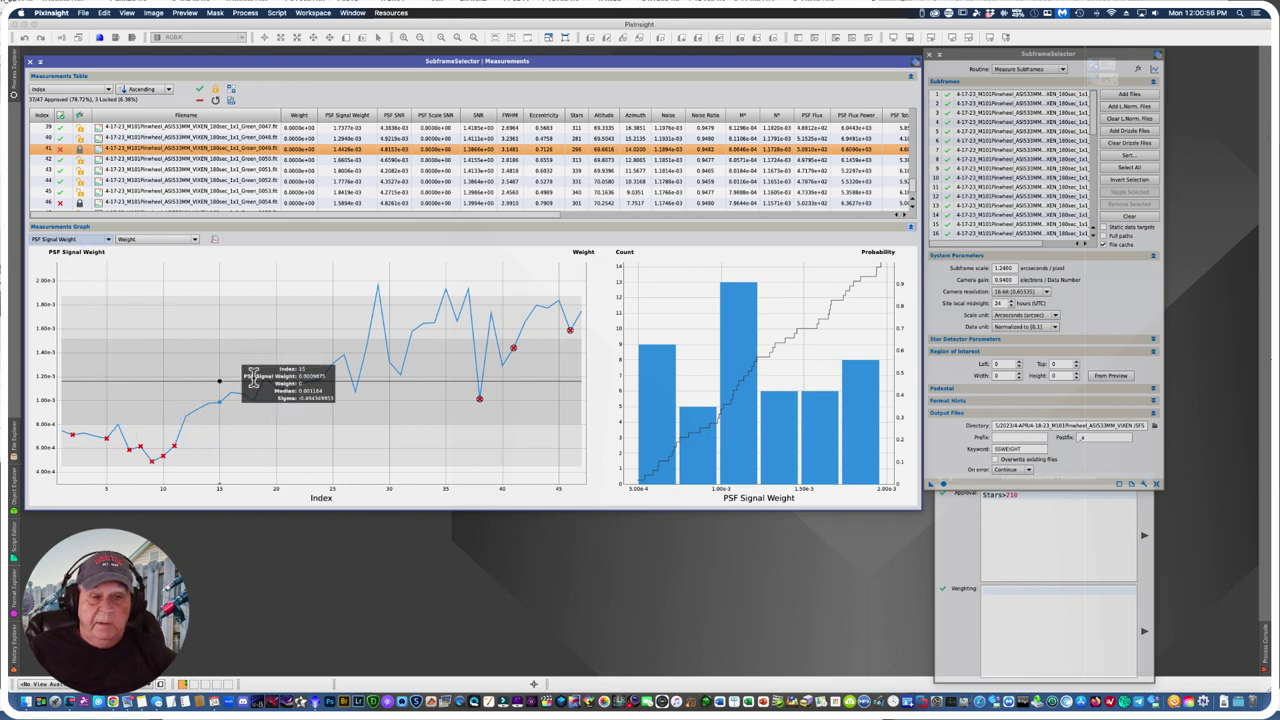
pyautogui.moveTo(178, 452)
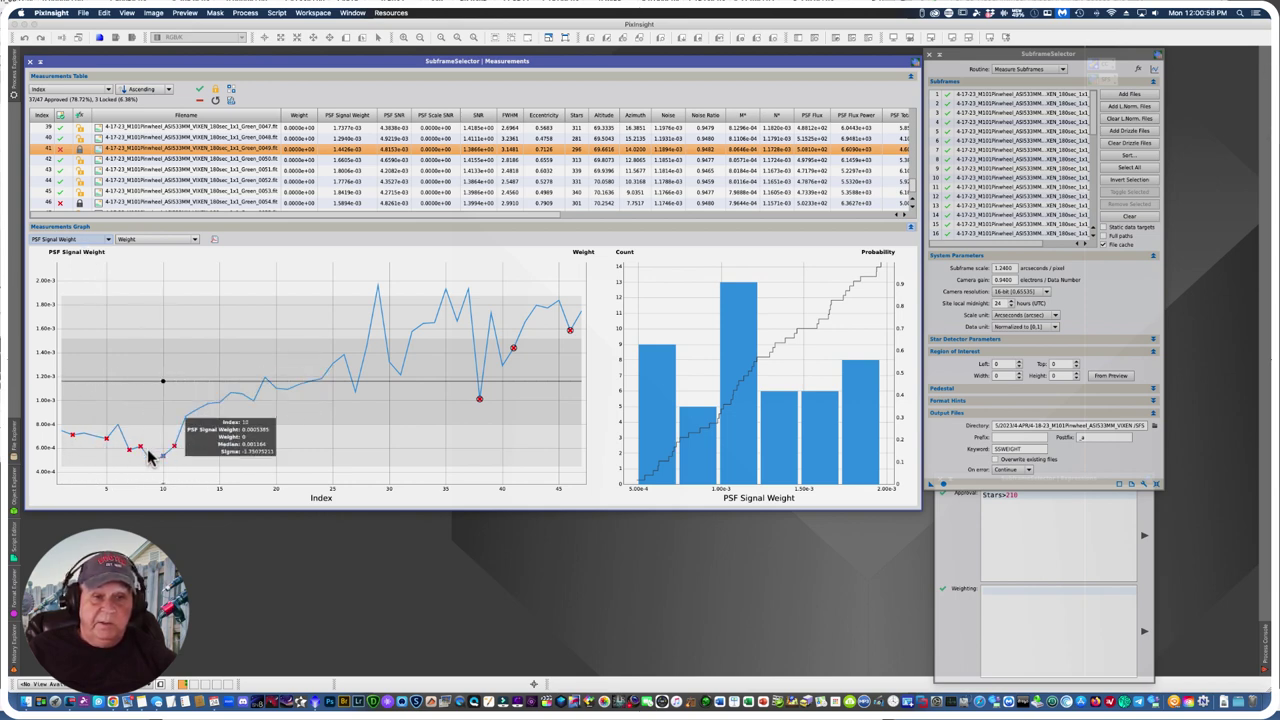
pyautogui.moveTo(110, 455)
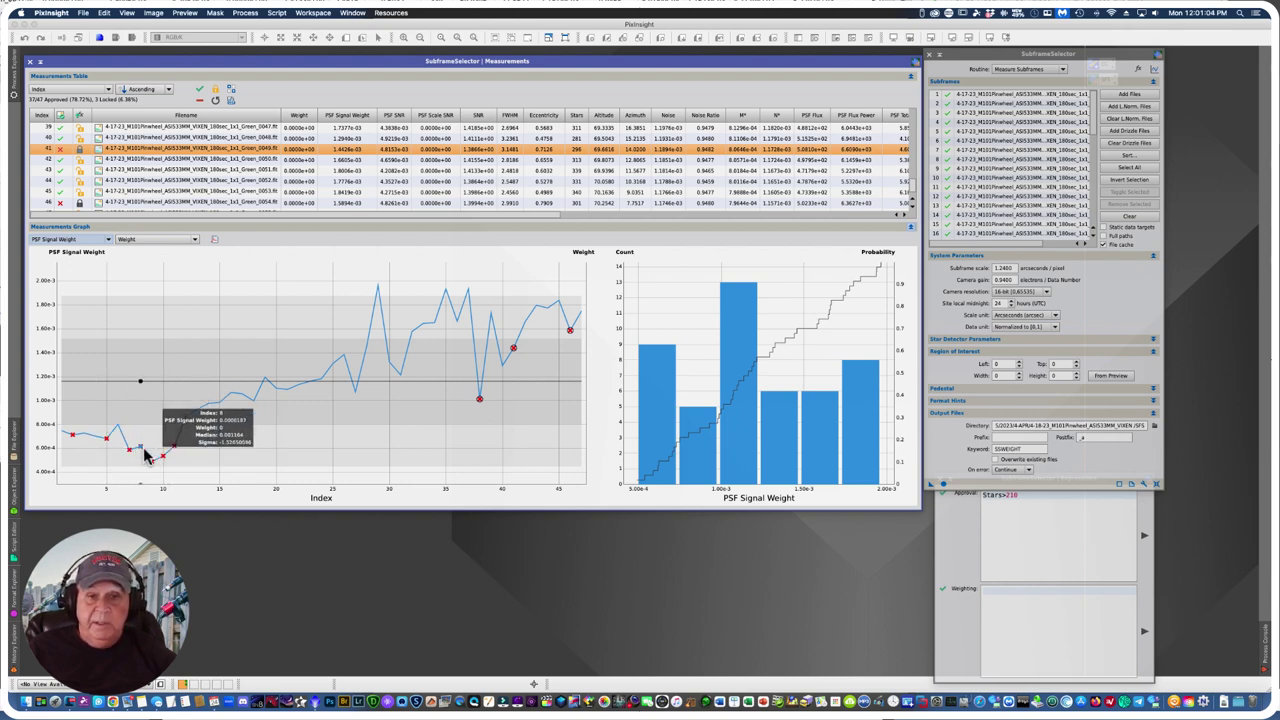
# Step: Examine the PSF Signal Weight of the rejected green frames, comparing index 38 with the low-weight group near the start
pyautogui.click(481, 403)
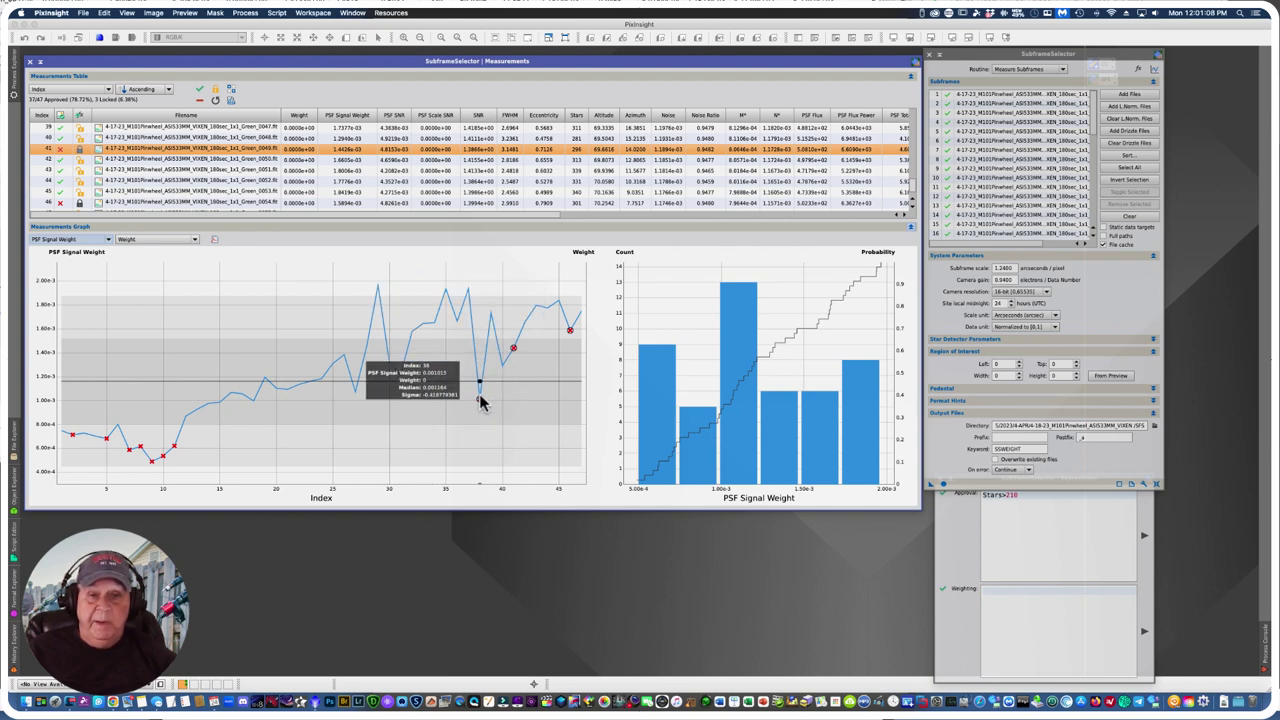
pyautogui.moveTo(580, 347)
pyautogui.moveTo(444, 430)
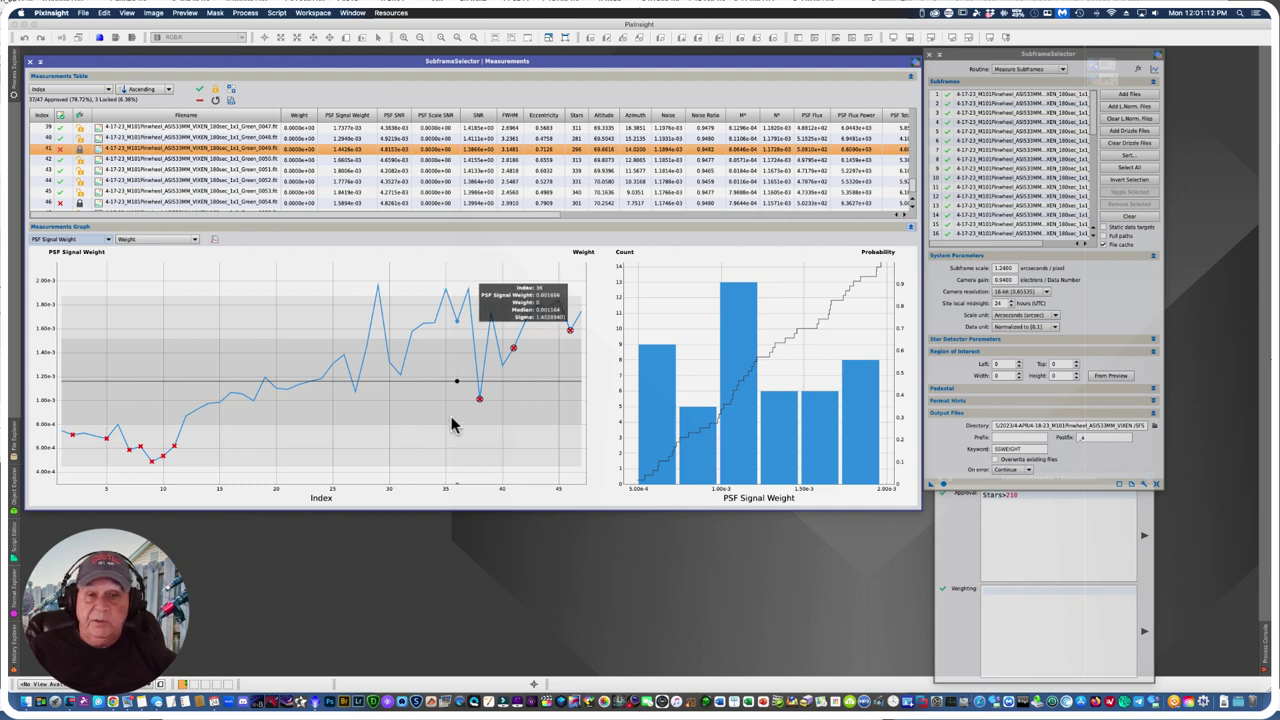
pyautogui.moveTo(478, 401)
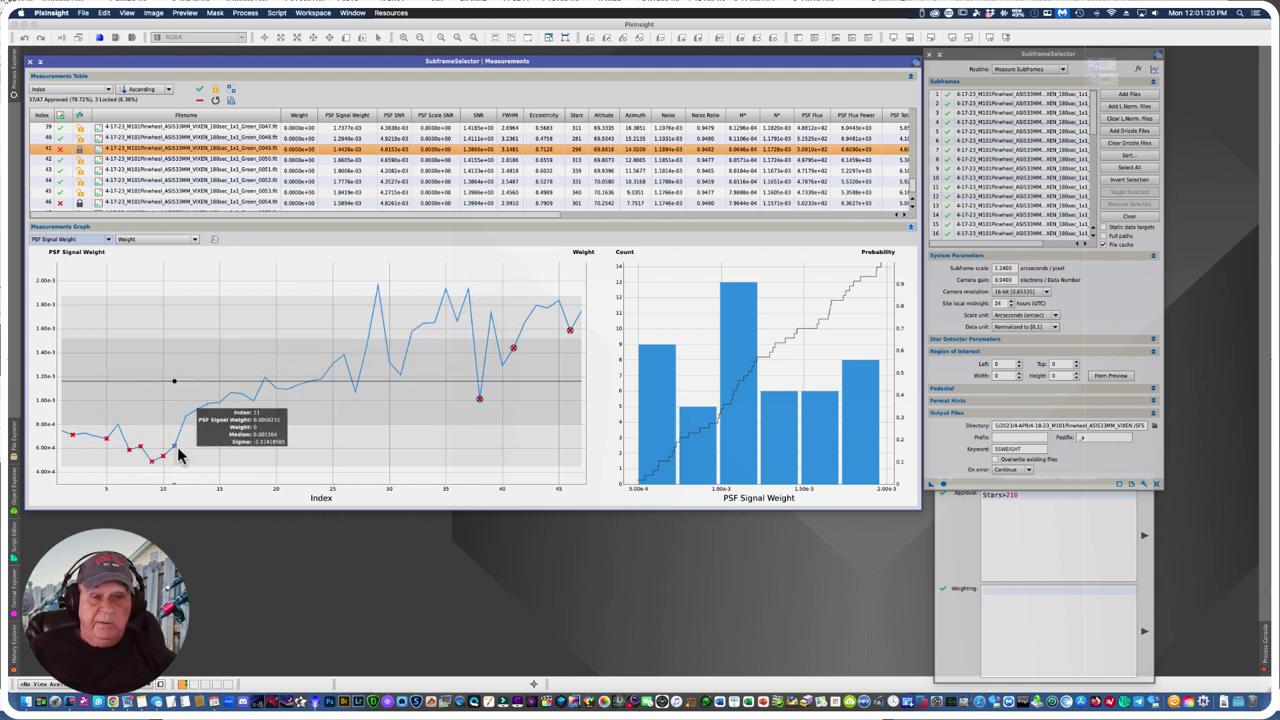
# Step: Graph Median for the green subframes and examine the early frames
pyautogui.click(106, 241)
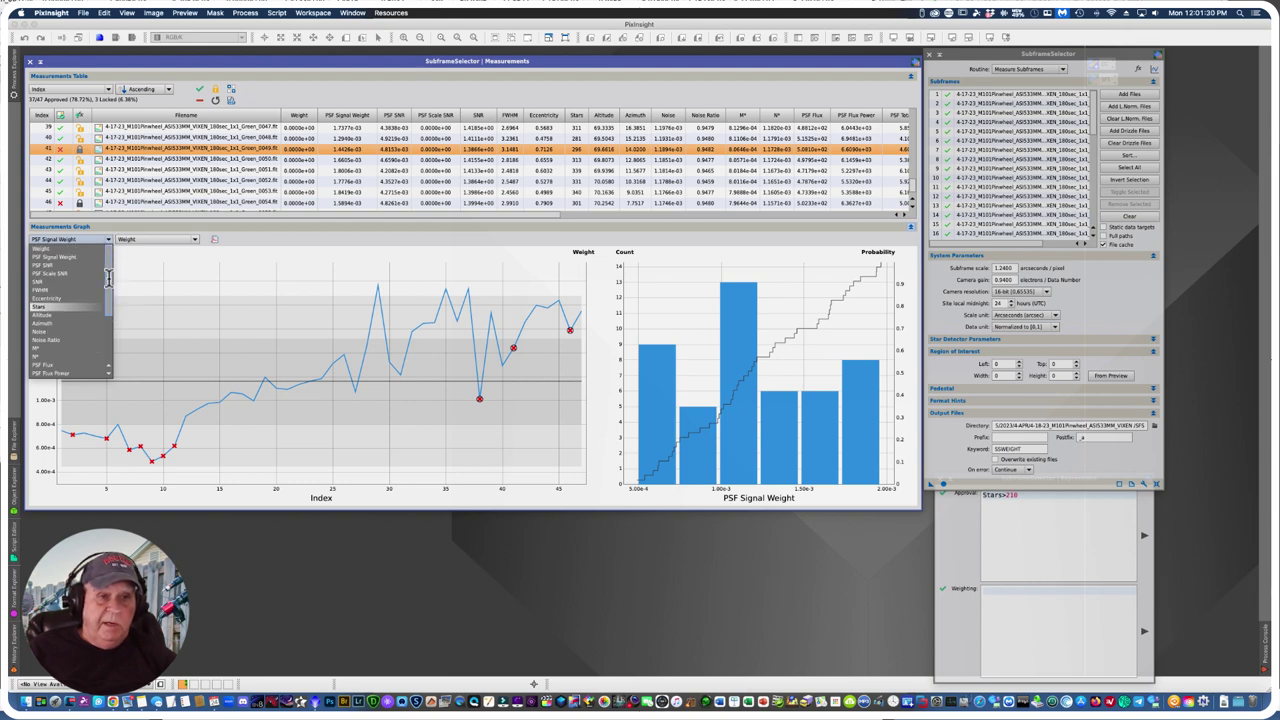
pyautogui.scroll(1, 95, 300)
pyautogui.moveTo(108, 305); pyautogui.dragTo(108, 356)
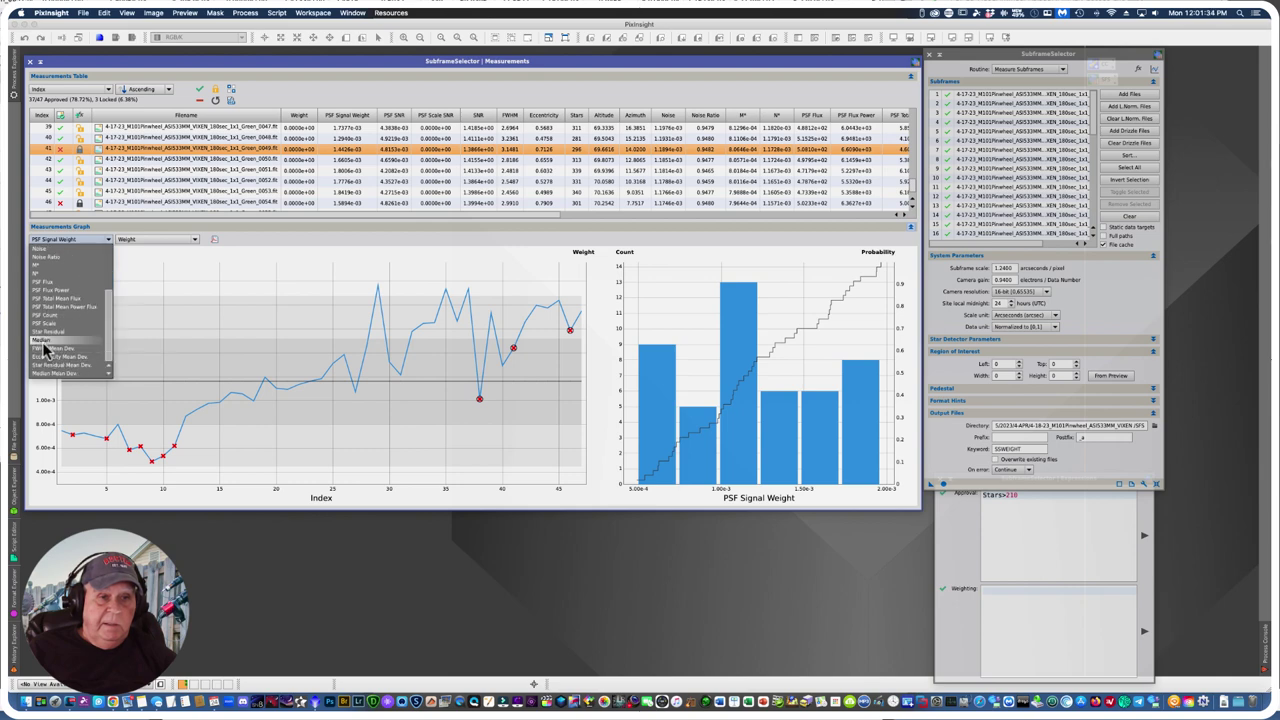
pyautogui.click(45, 341)
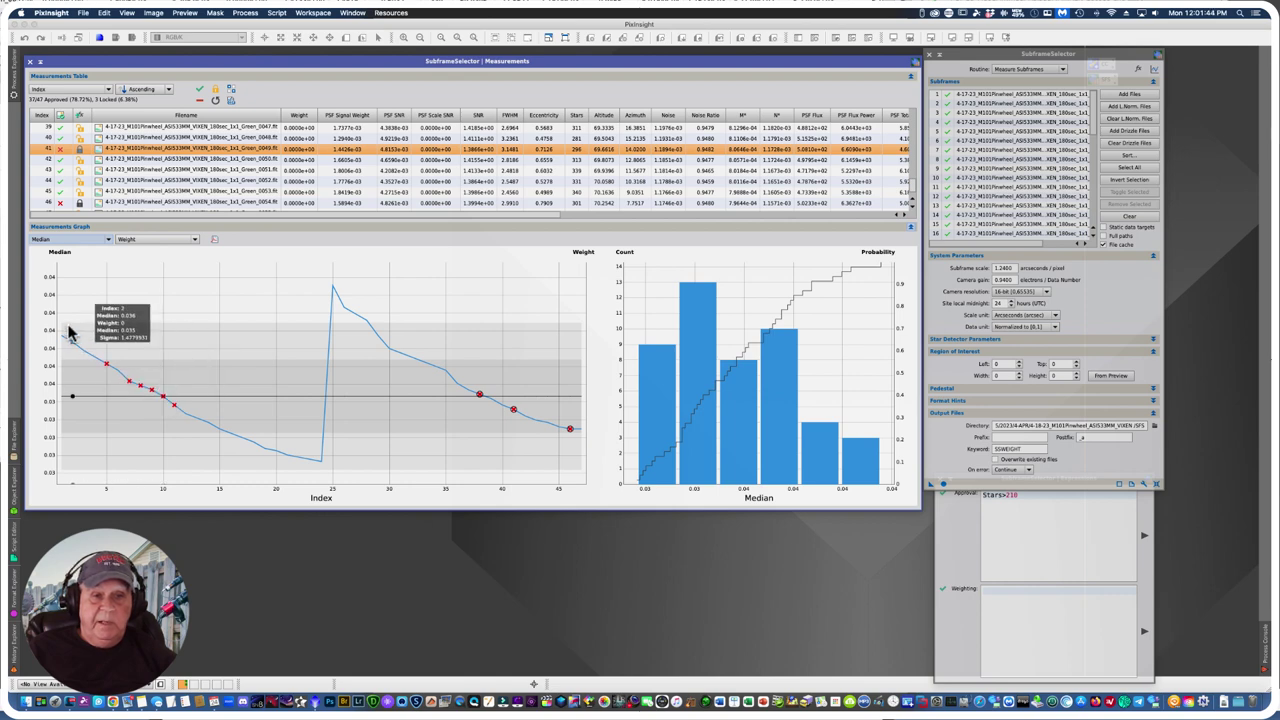
# Step: Graph Stars for the green subframes to check the early frames, and return the graph to FWHM
pyautogui.click(105, 240)
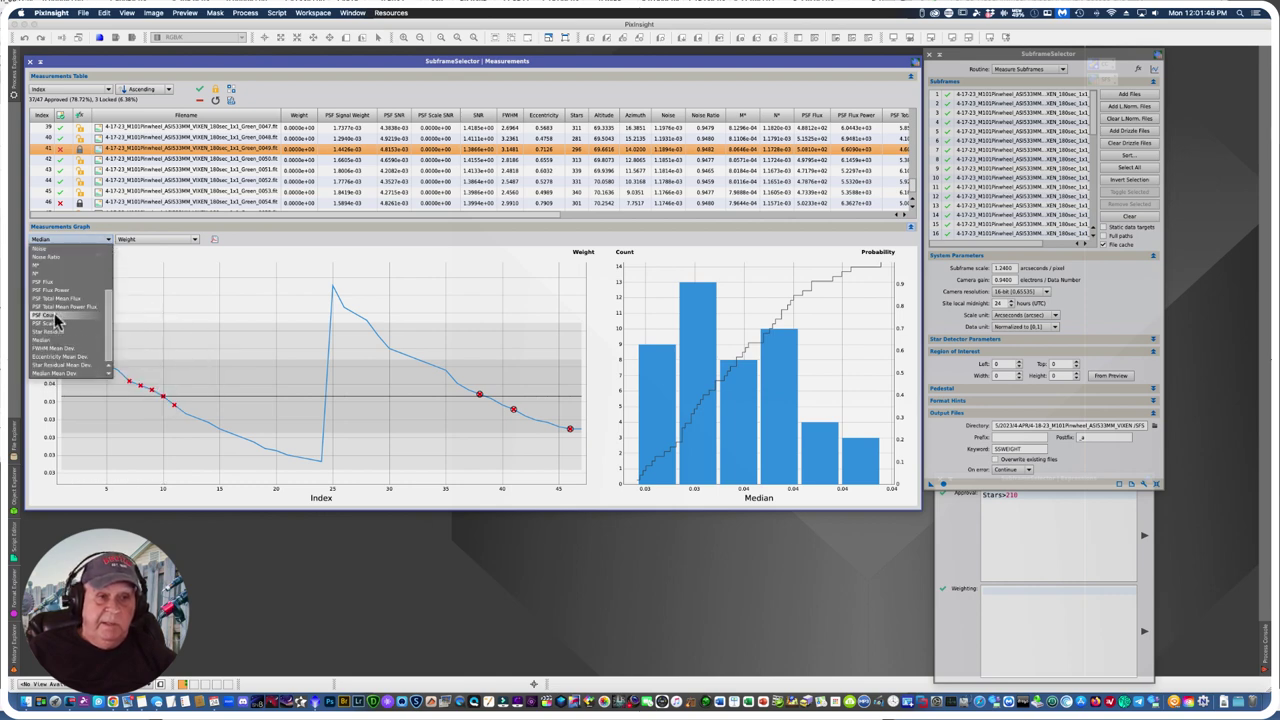
pyautogui.moveTo(109, 337); pyautogui.dragTo(112, 288)
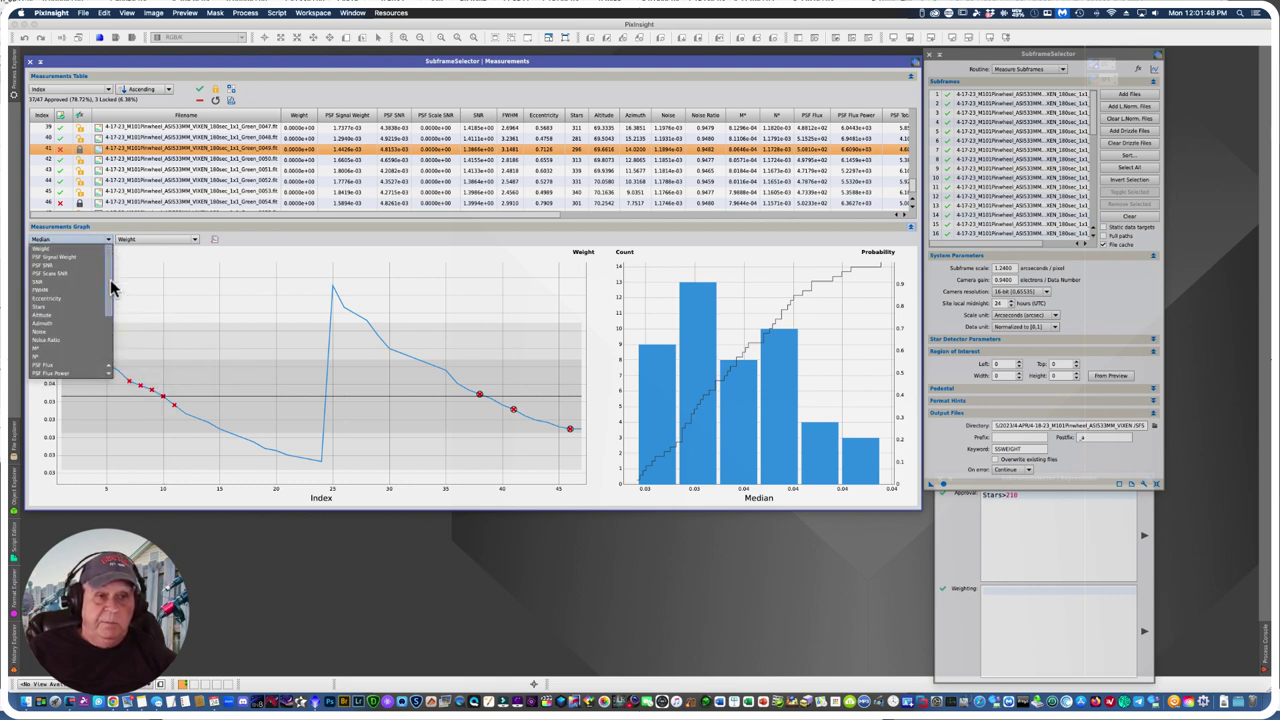
pyautogui.click(55, 307)
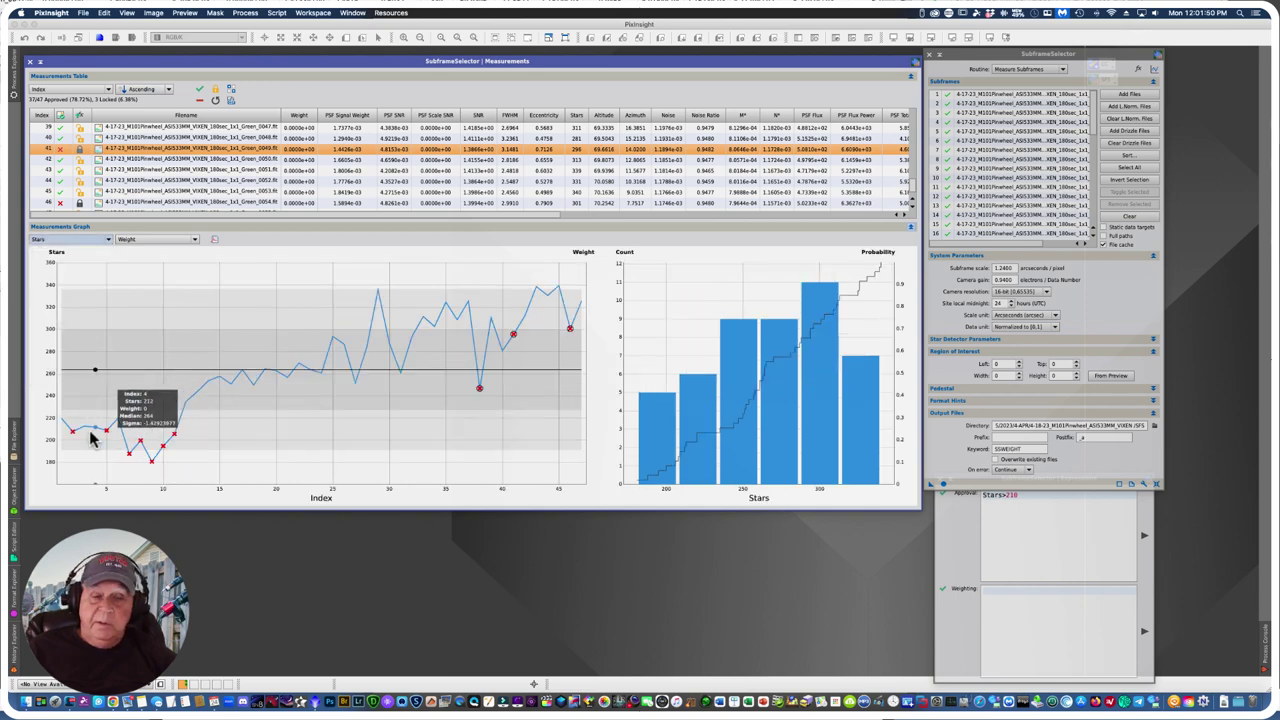
pyautogui.click(106, 240)
pyautogui.click(46, 291)
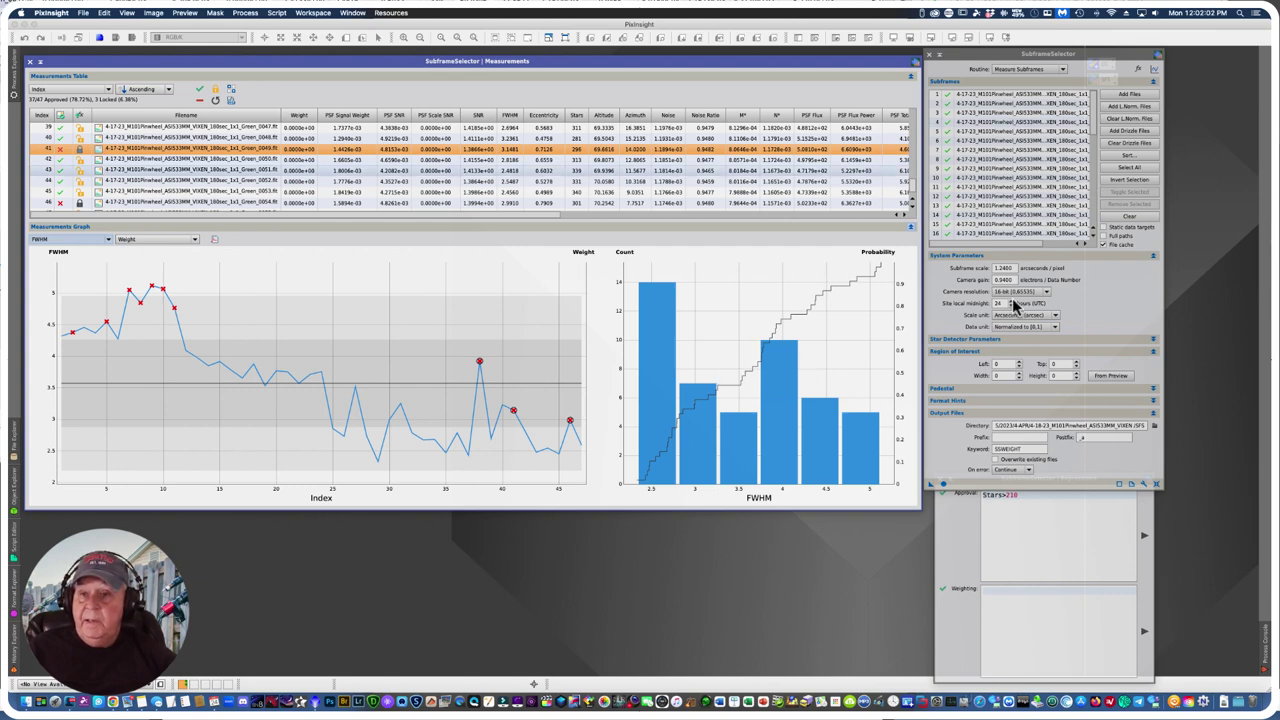
# Step: Switch the routine to Output Subframes and run it on the approved green frames
pyautogui.click(1045, 70)
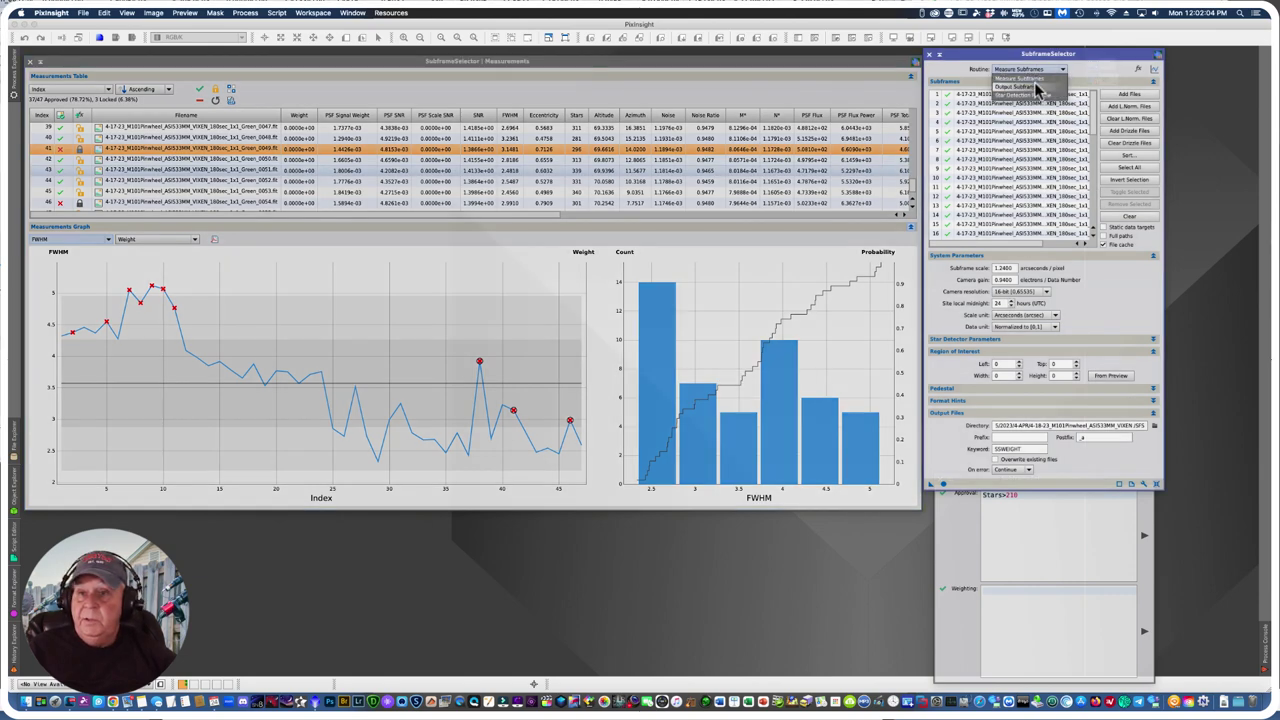
pyautogui.click(1036, 87)
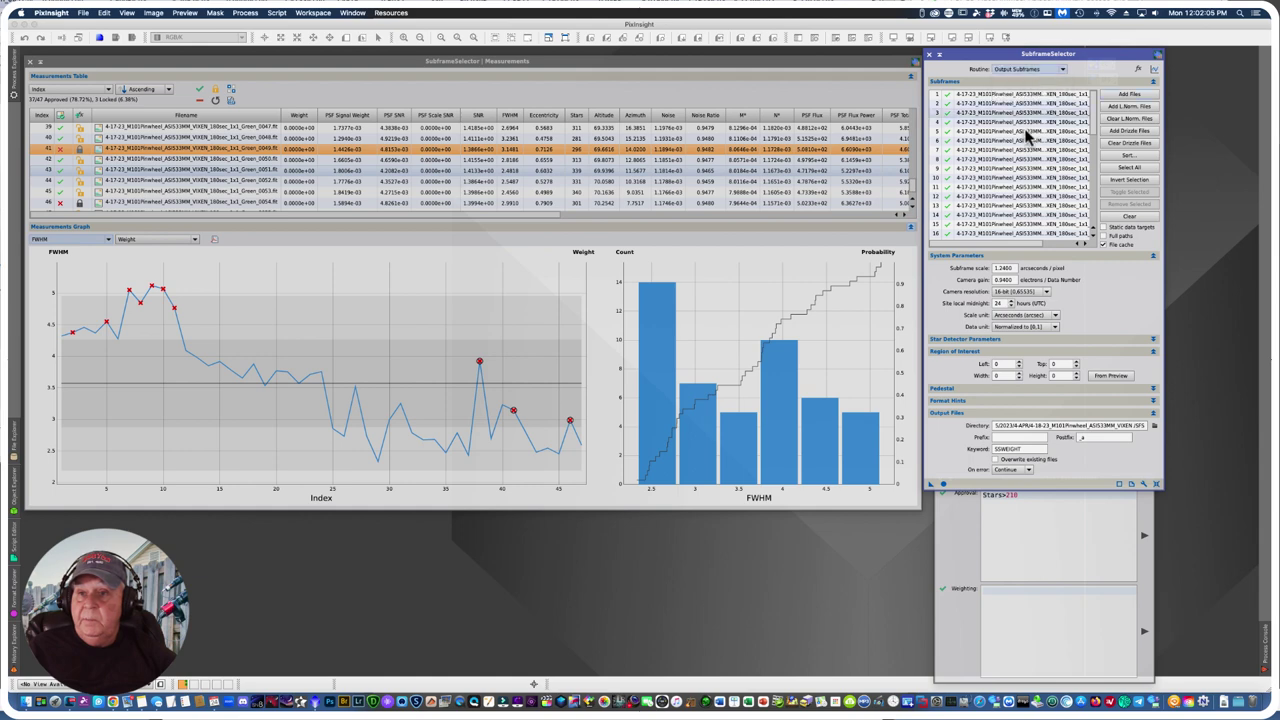
pyautogui.click(942, 486)
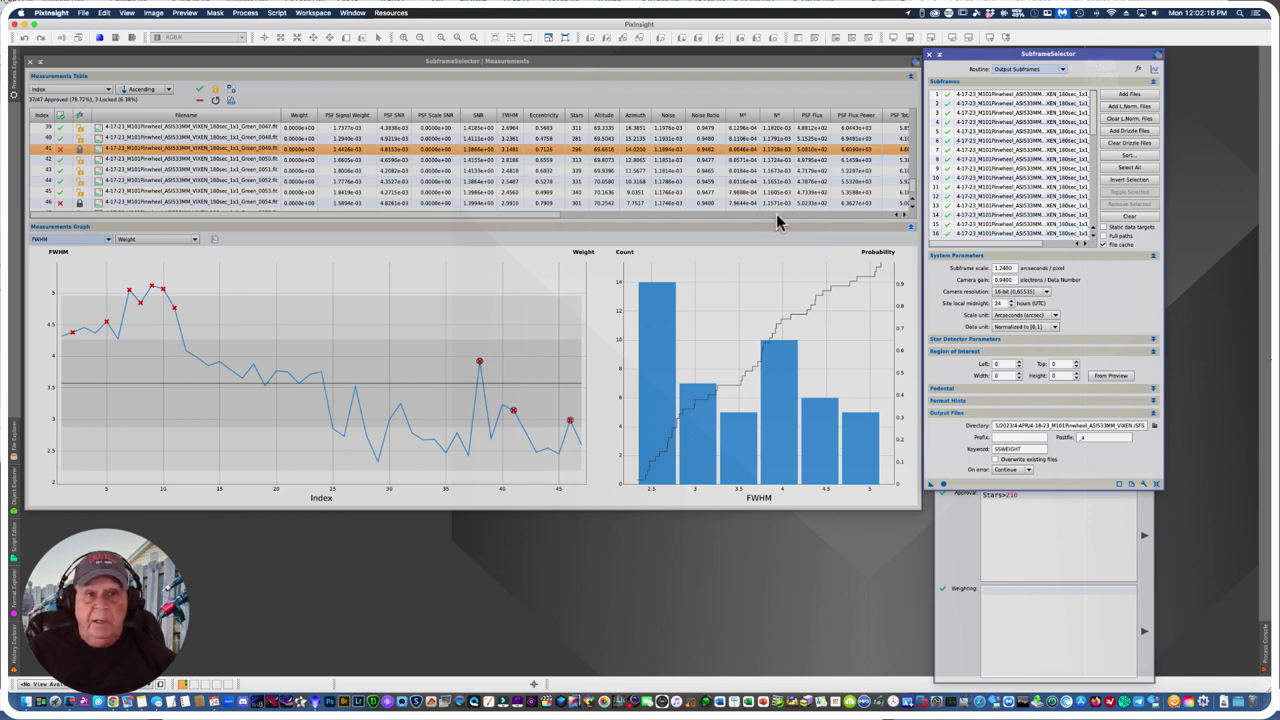
# Step: Clear the green files from the subframe list and add the M101 Pinwheel Ha frames 0001 through 0026 from the Blink folder
pyautogui.click(1123, 220)
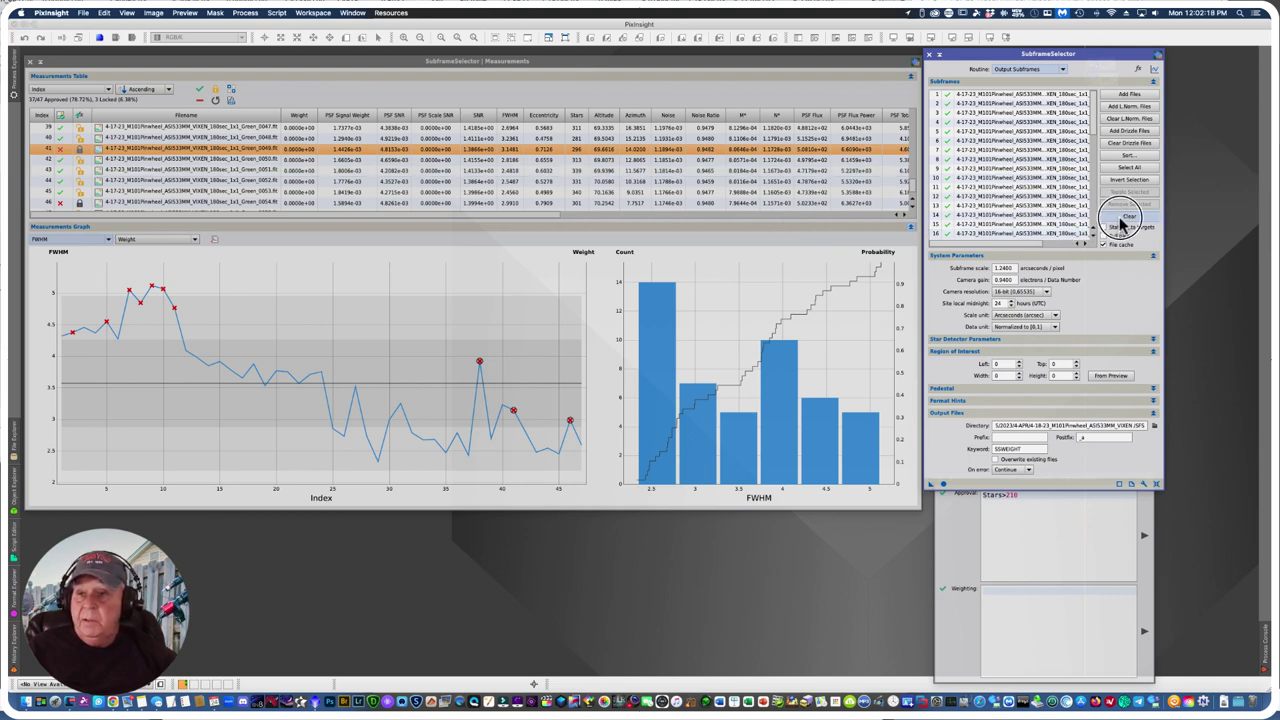
pyautogui.click(1122, 95)
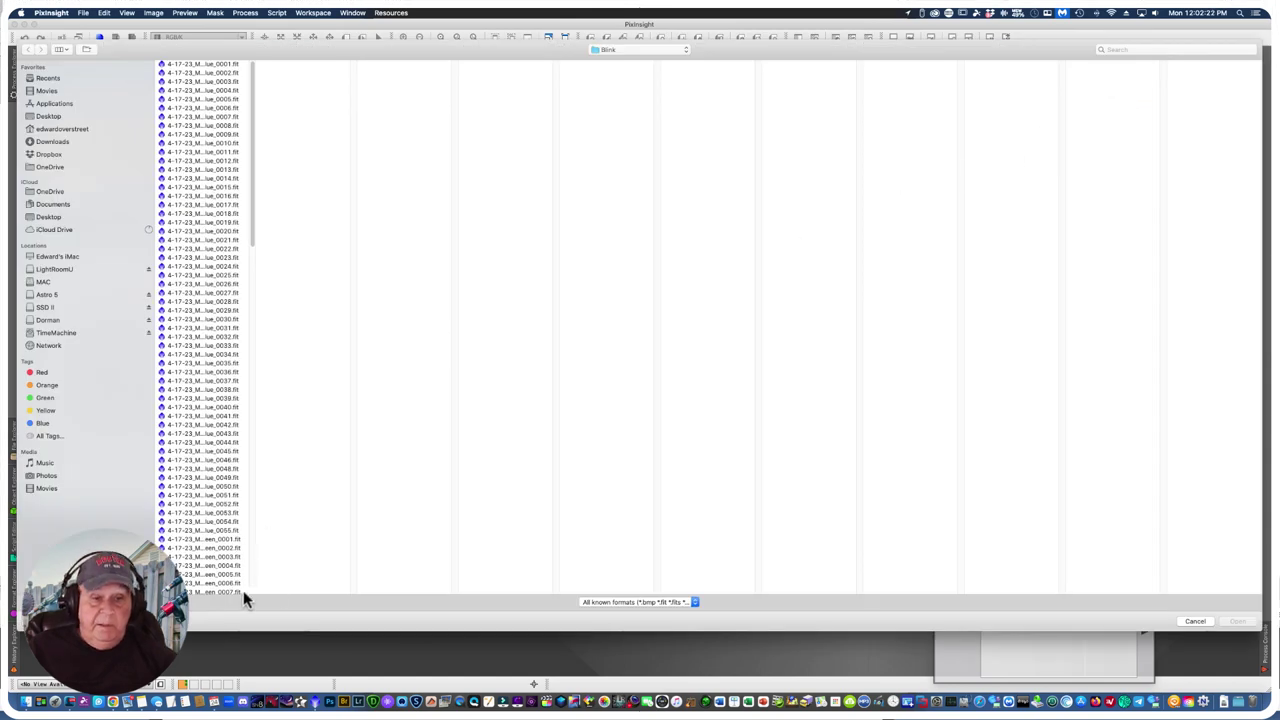
pyautogui.moveTo(249, 592); pyautogui.dragTo(349, 497)
pyautogui.moveTo(343, 243); pyautogui.dragTo(338, 449)
pyautogui.click(301, 323)
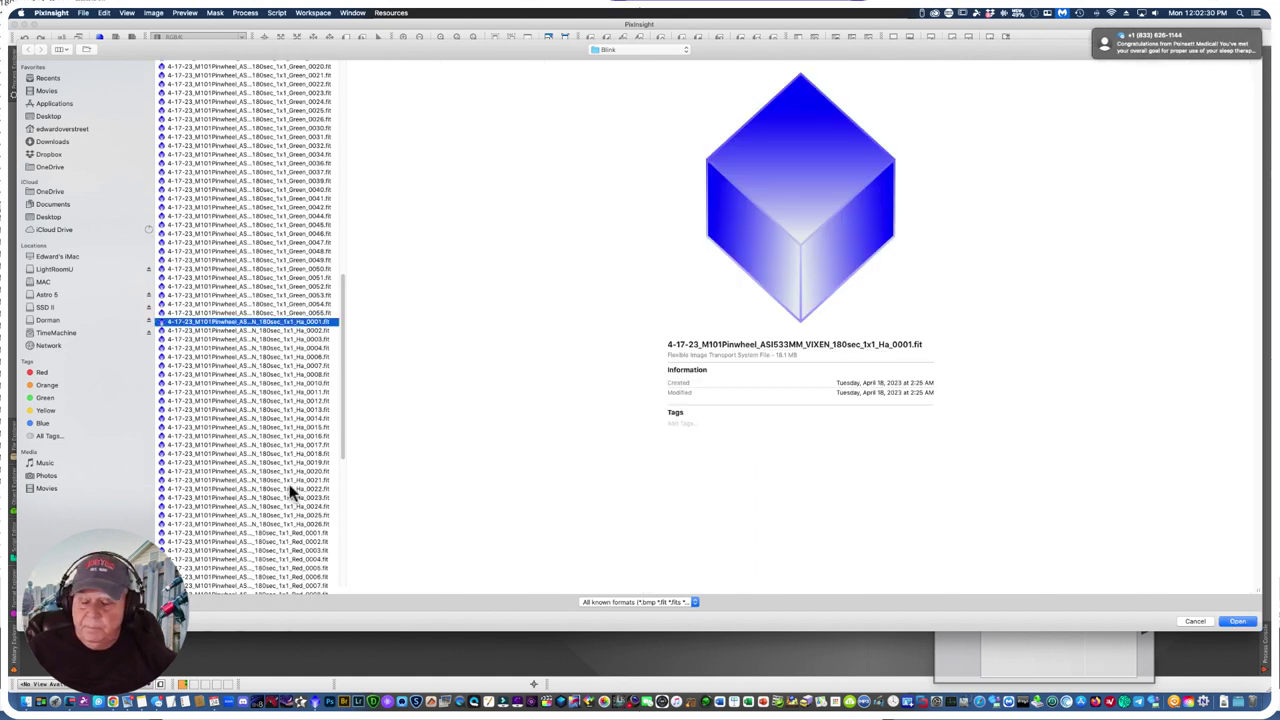
pyautogui.keyDown('shift'); pyautogui.click(308, 525); pyautogui.keyUp('shift')
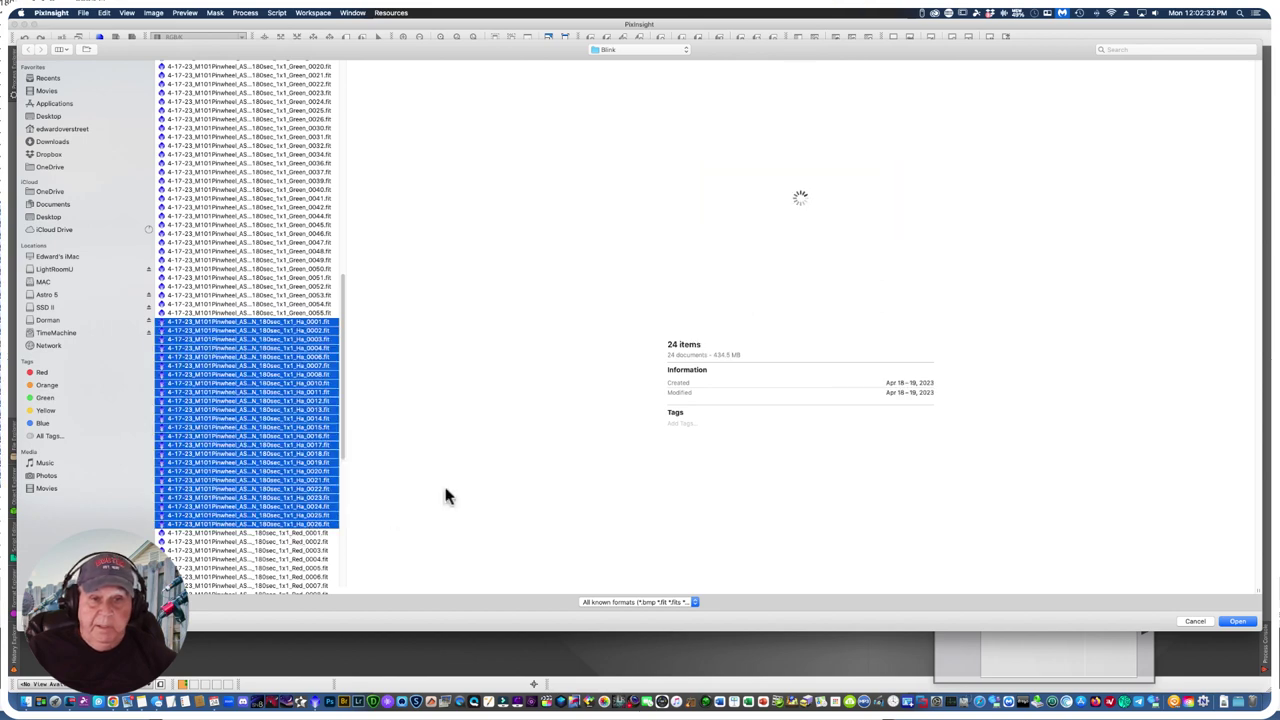
pyautogui.click(1237, 621)
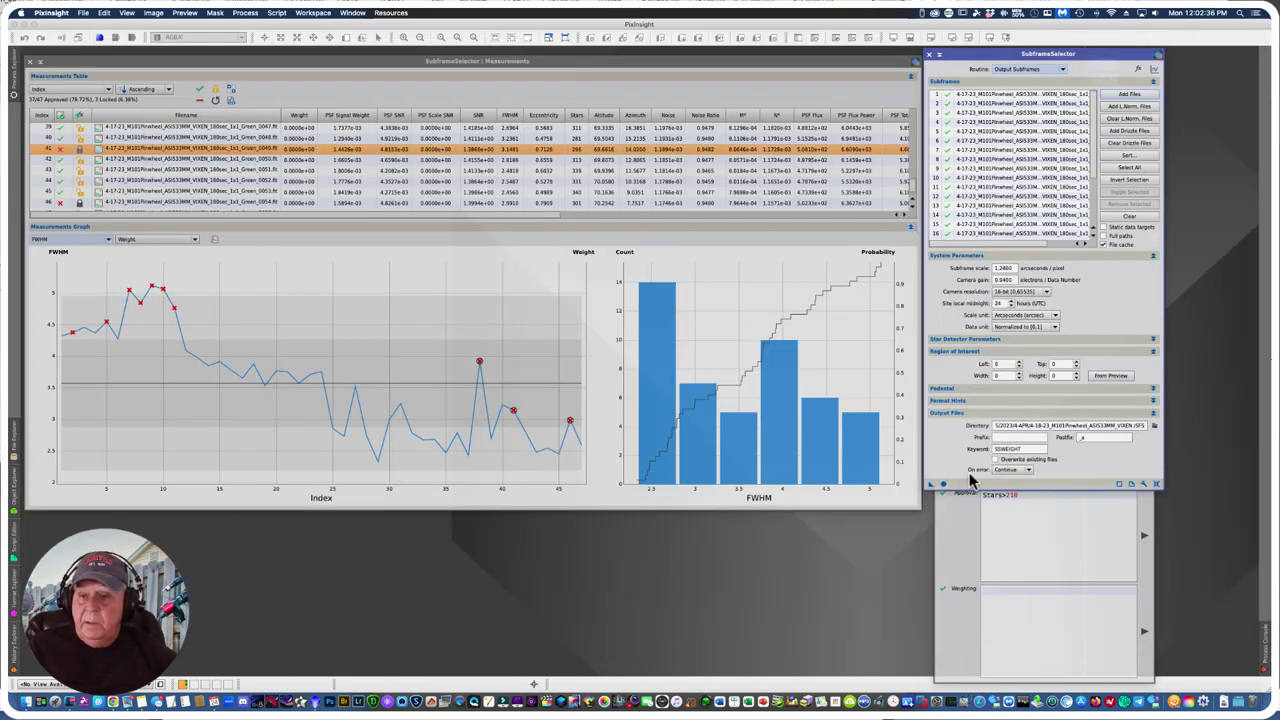
# Step: Switch the routine to Measure Subframes and run it on the Ha frames
pyautogui.click(1050, 69)
pyautogui.click(1028, 88)
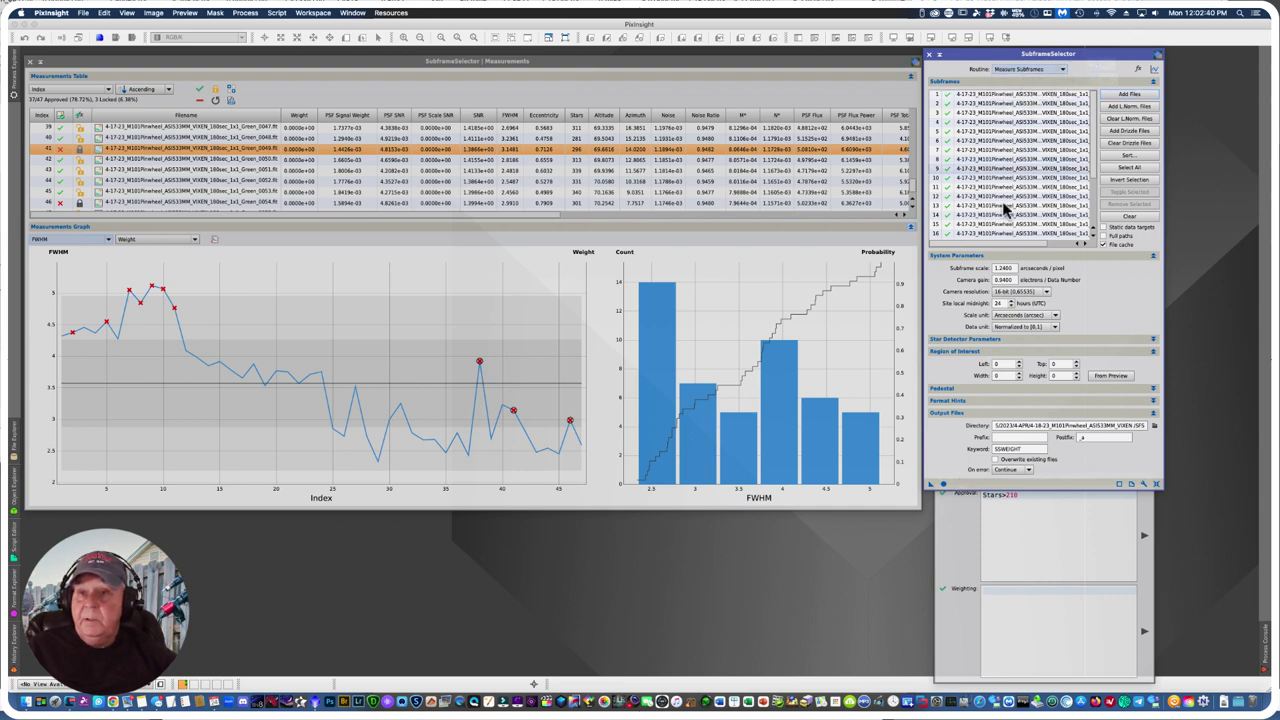
pyautogui.click(943, 485)
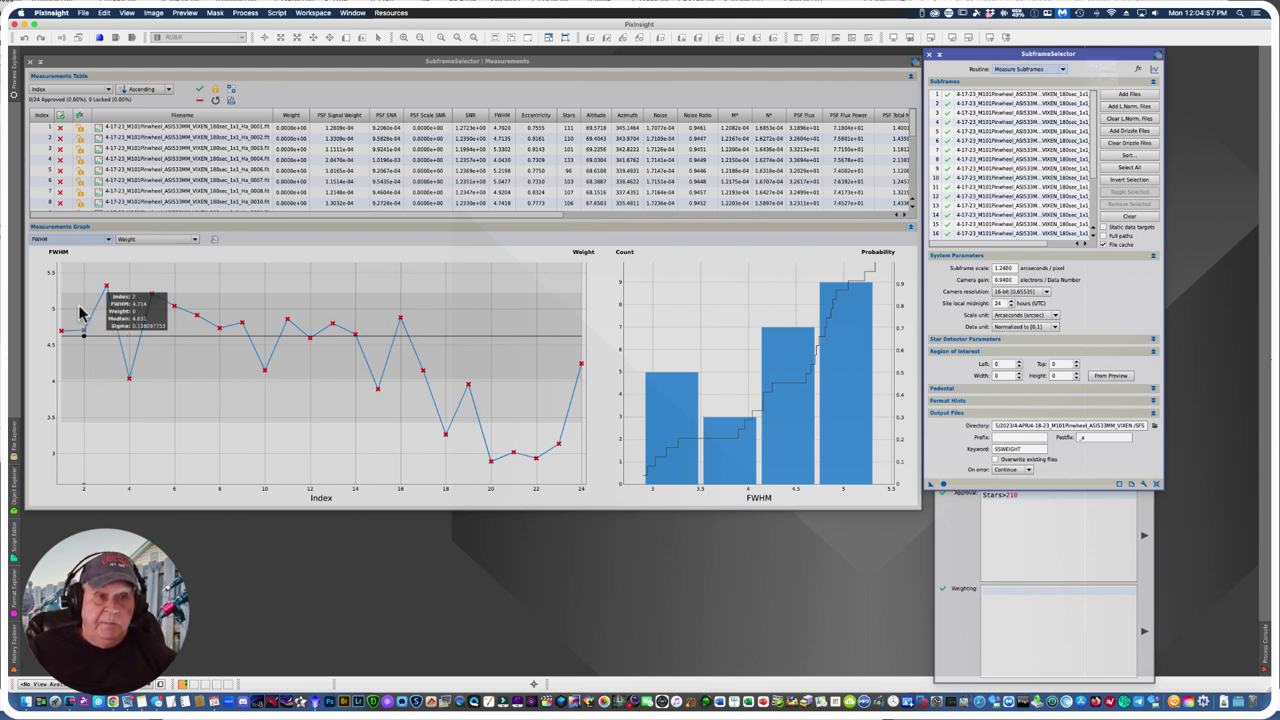
# Step: Graph Stars for the Ha subframes and toggle the low outlier at index 24 to approved
pyautogui.click(108, 242)
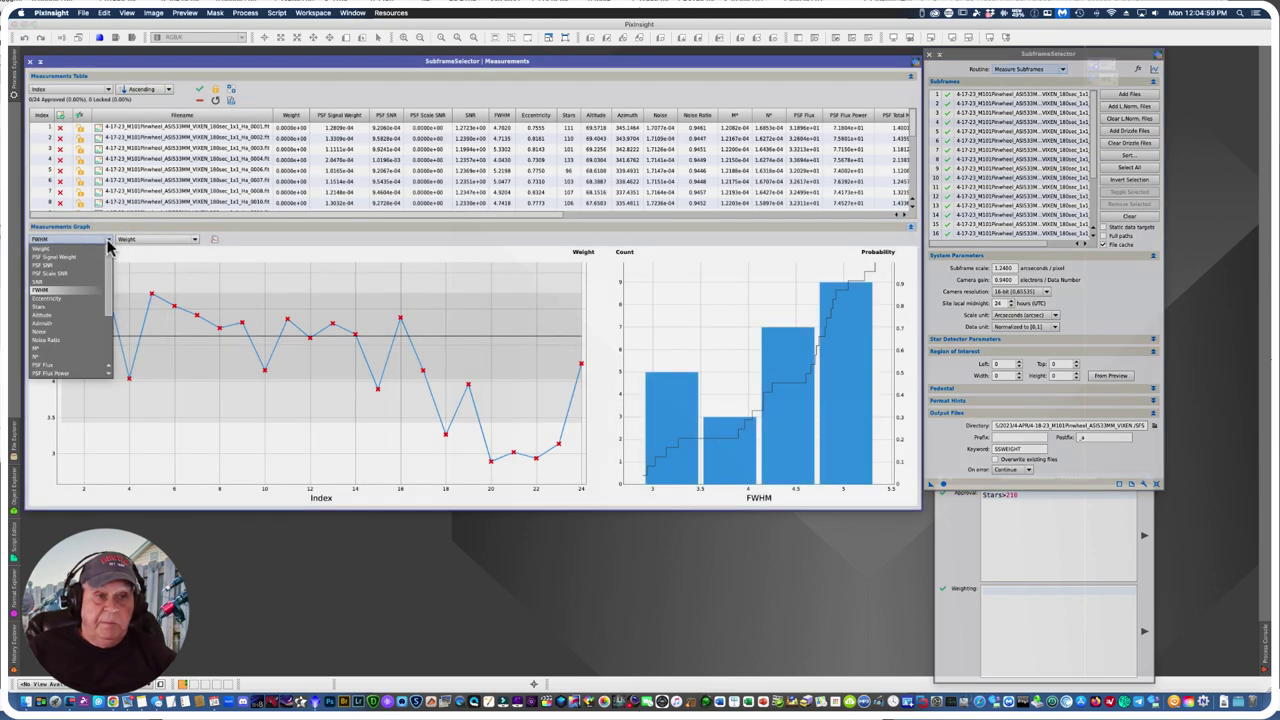
pyautogui.click(42, 307)
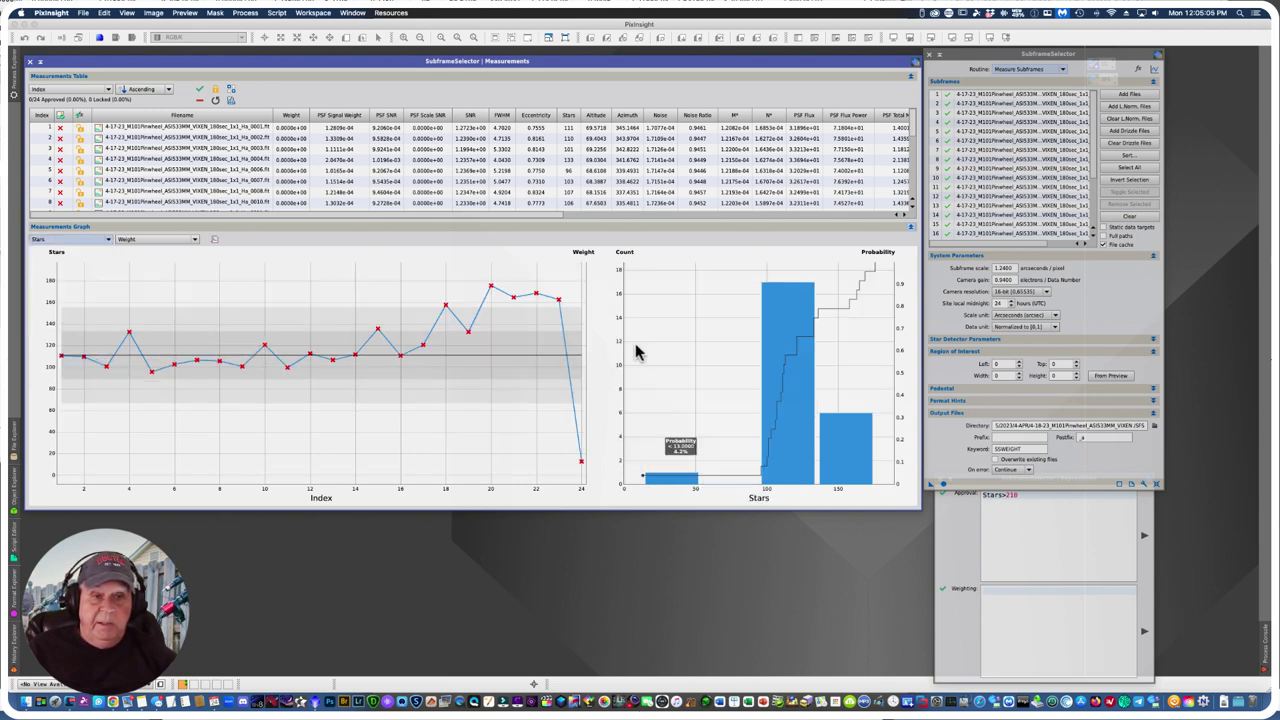
pyautogui.click(580, 465)
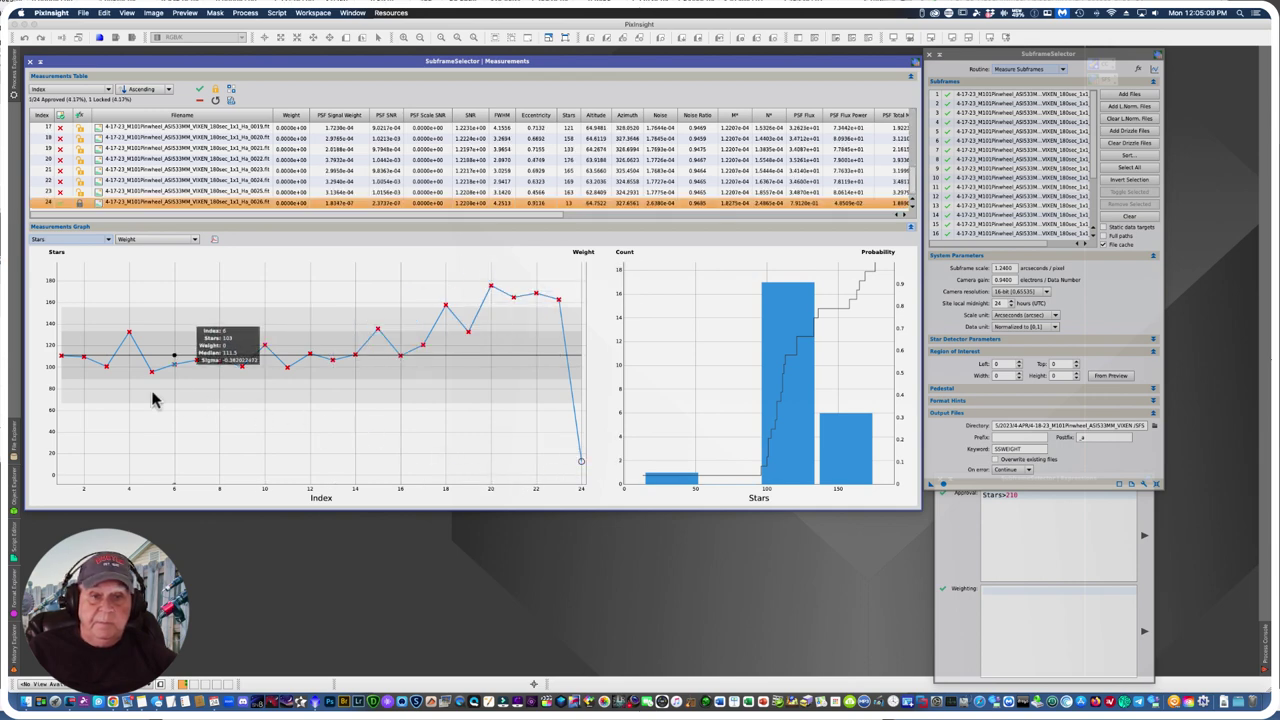
# Step: Approve the Ha subframes at indexes 1 through 23 on the Stars graph and reject the low outlier at index 24
pyautogui.click(83, 358)
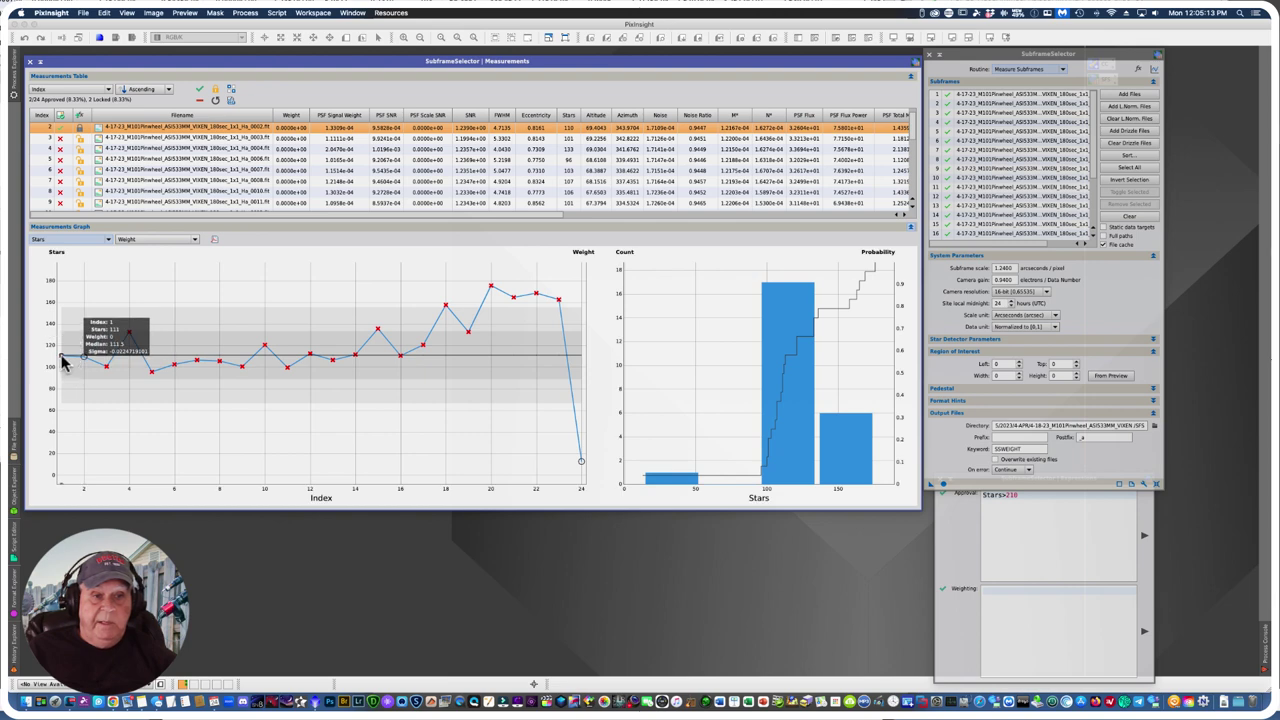
pyautogui.click(62, 359)
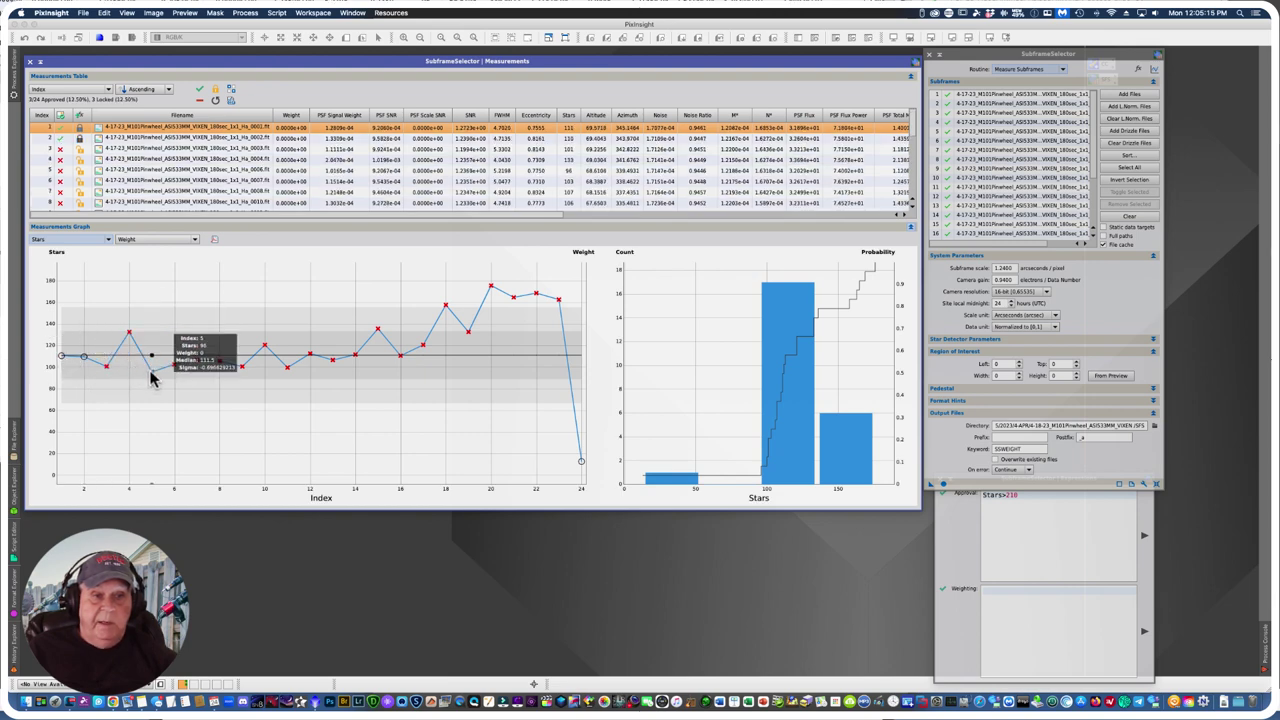
pyautogui.click(151, 371)
pyautogui.click(106, 366)
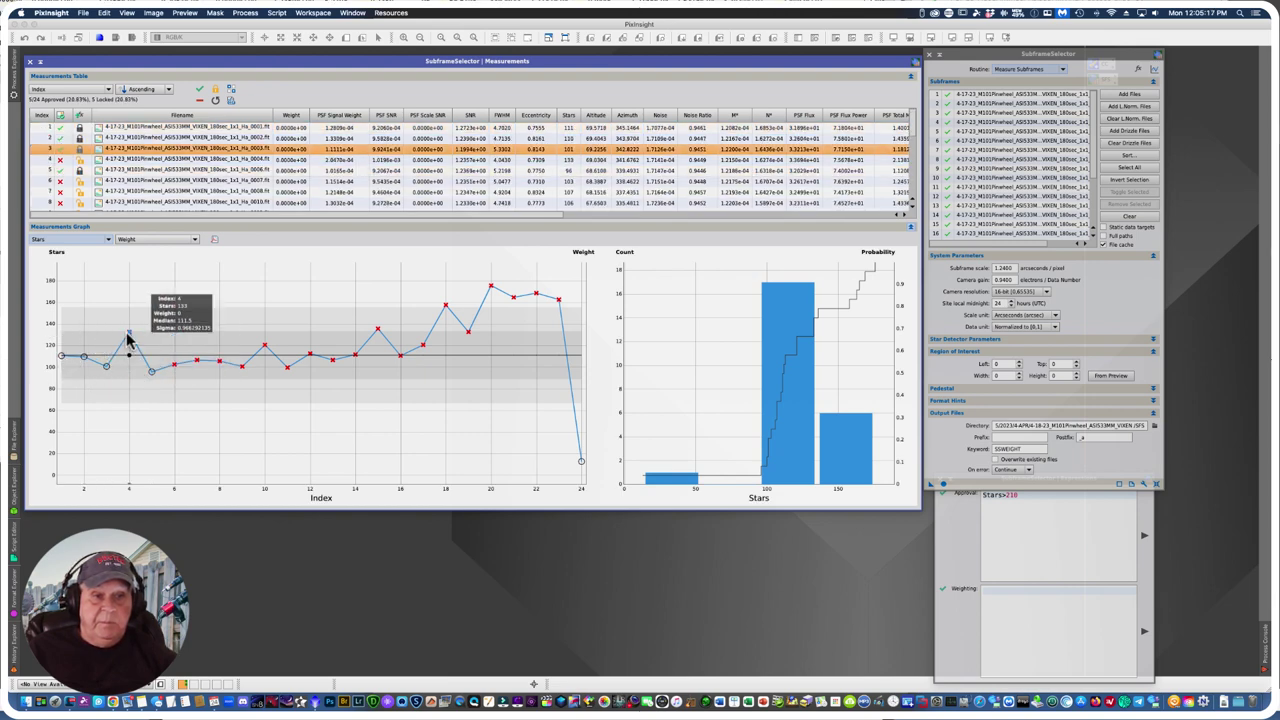
pyautogui.click(128, 334)
pyautogui.click(176, 366)
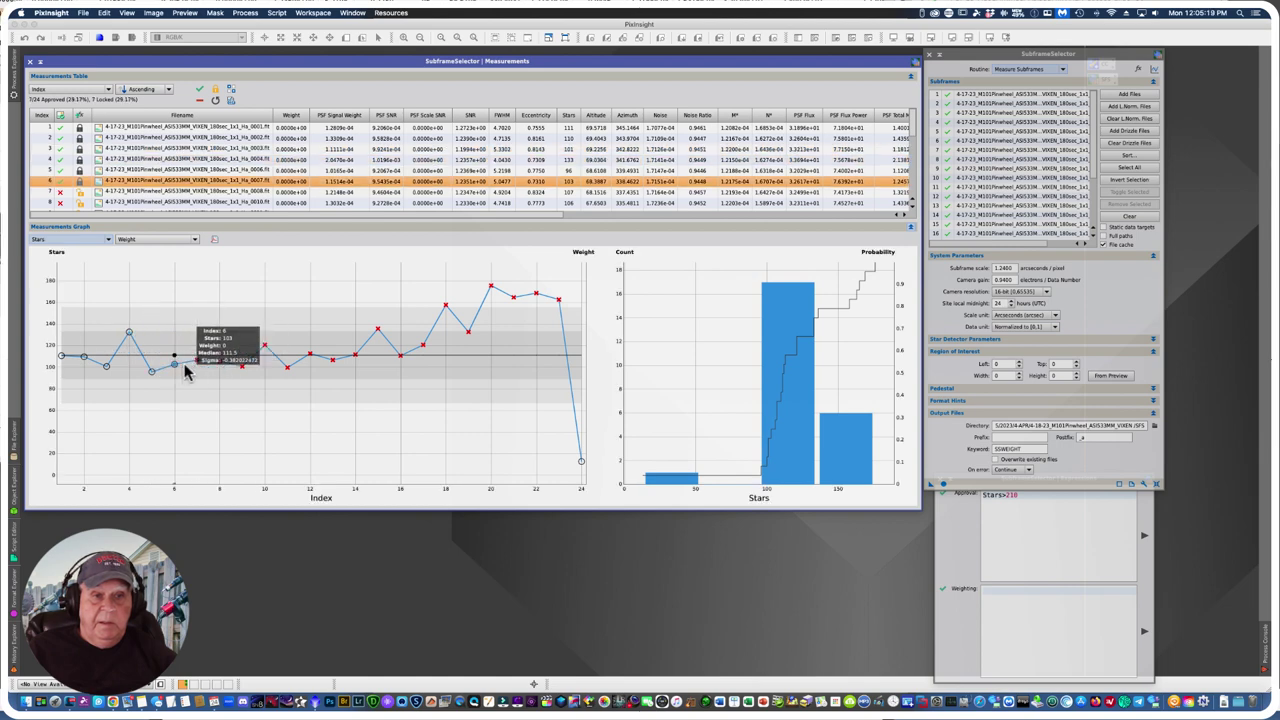
pyautogui.click(198, 362)
pyautogui.click(220, 362)
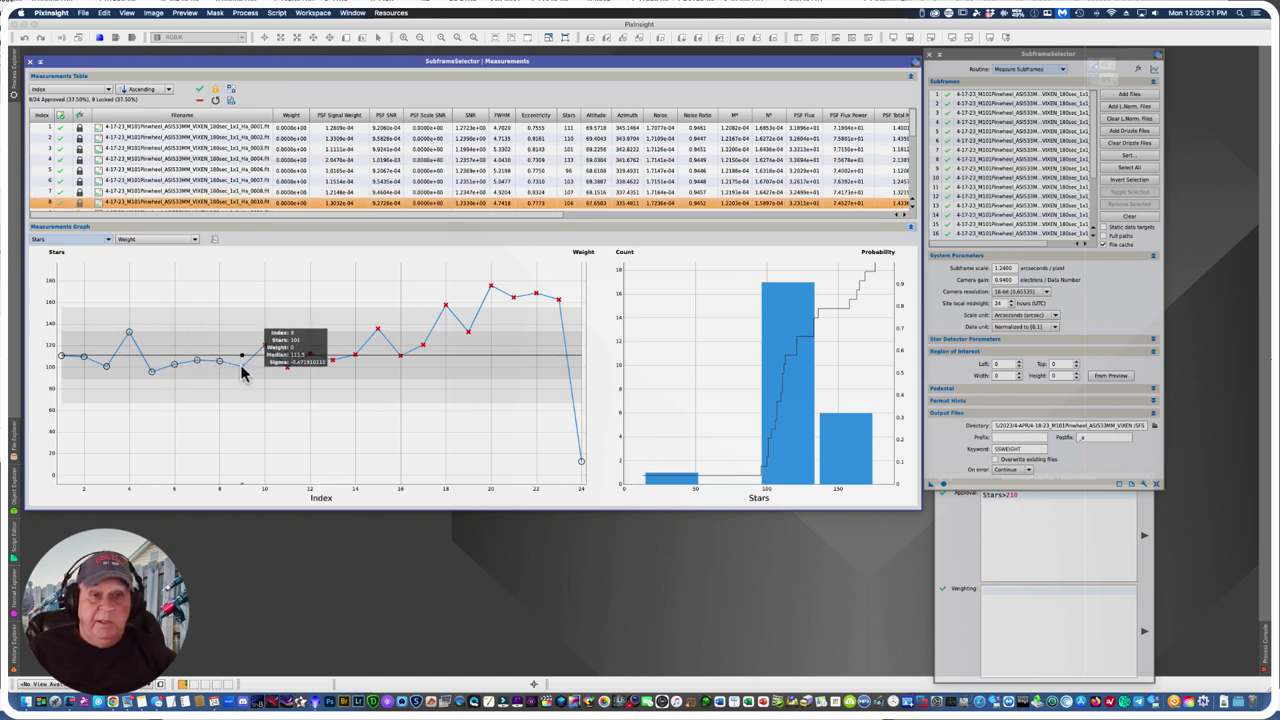
pyautogui.click(242, 366)
pyautogui.click(265, 346)
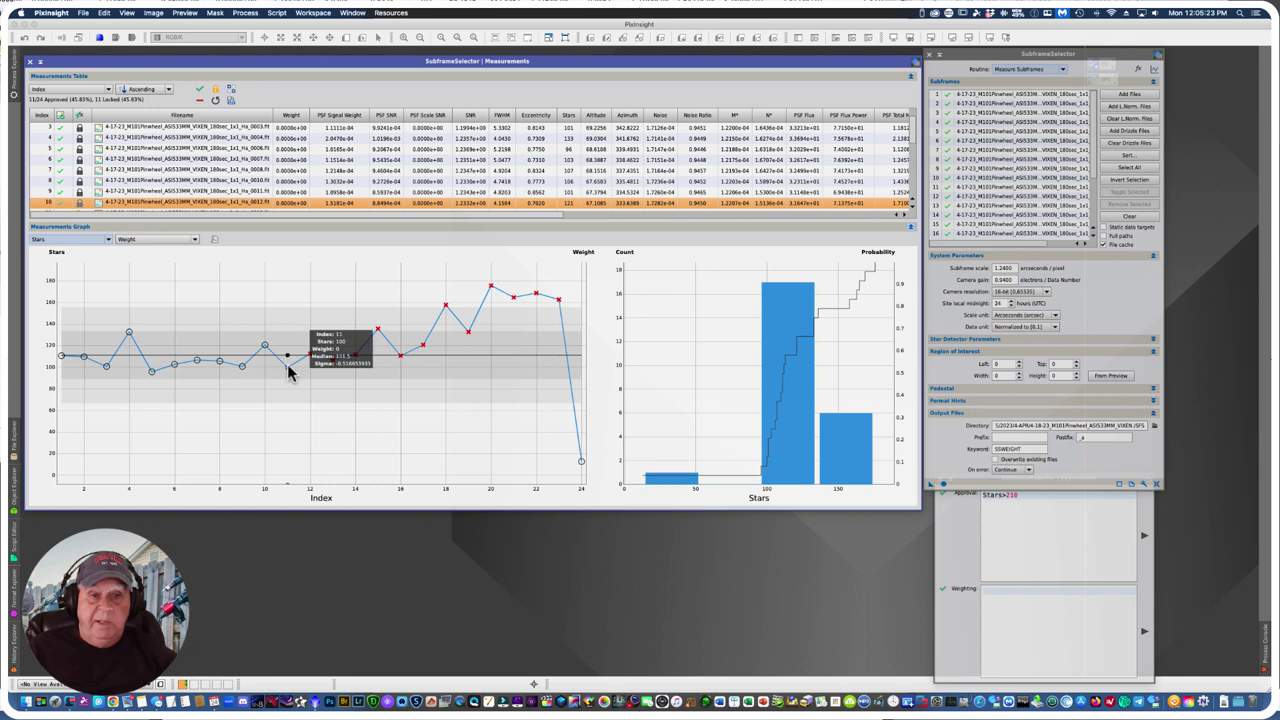
pyautogui.click(288, 366)
pyautogui.click(311, 354)
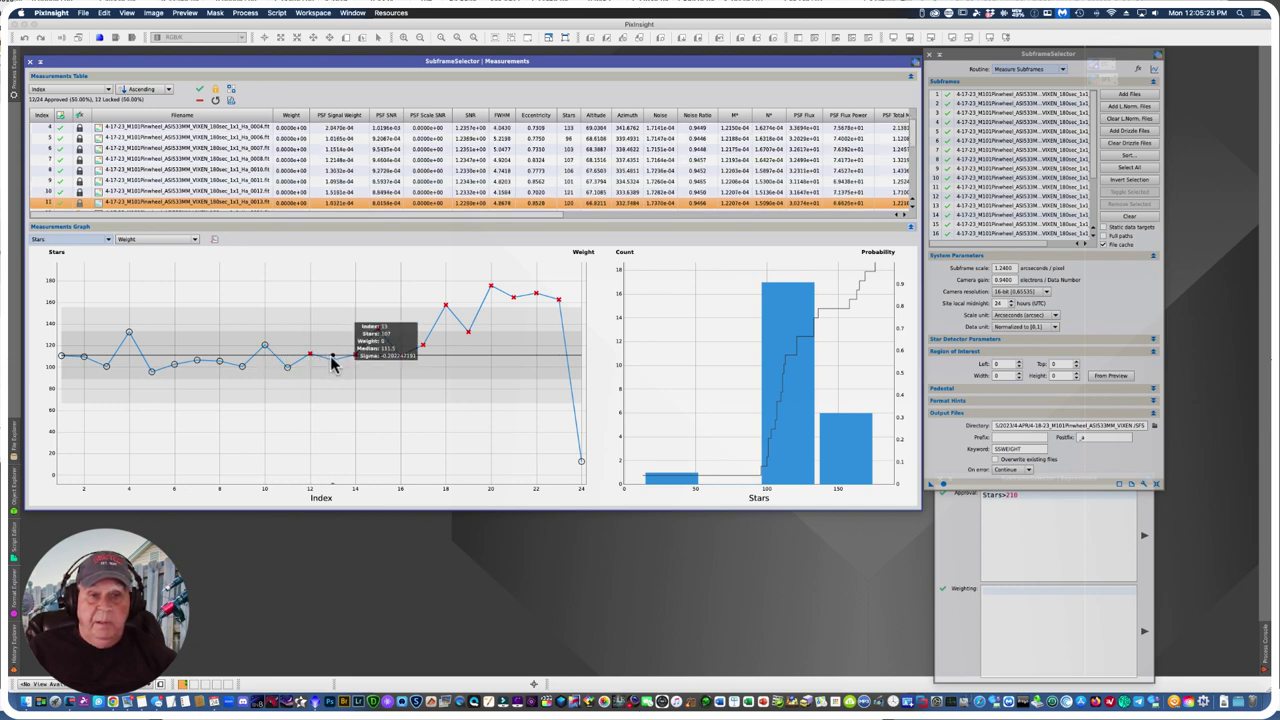
pyautogui.click(333, 360)
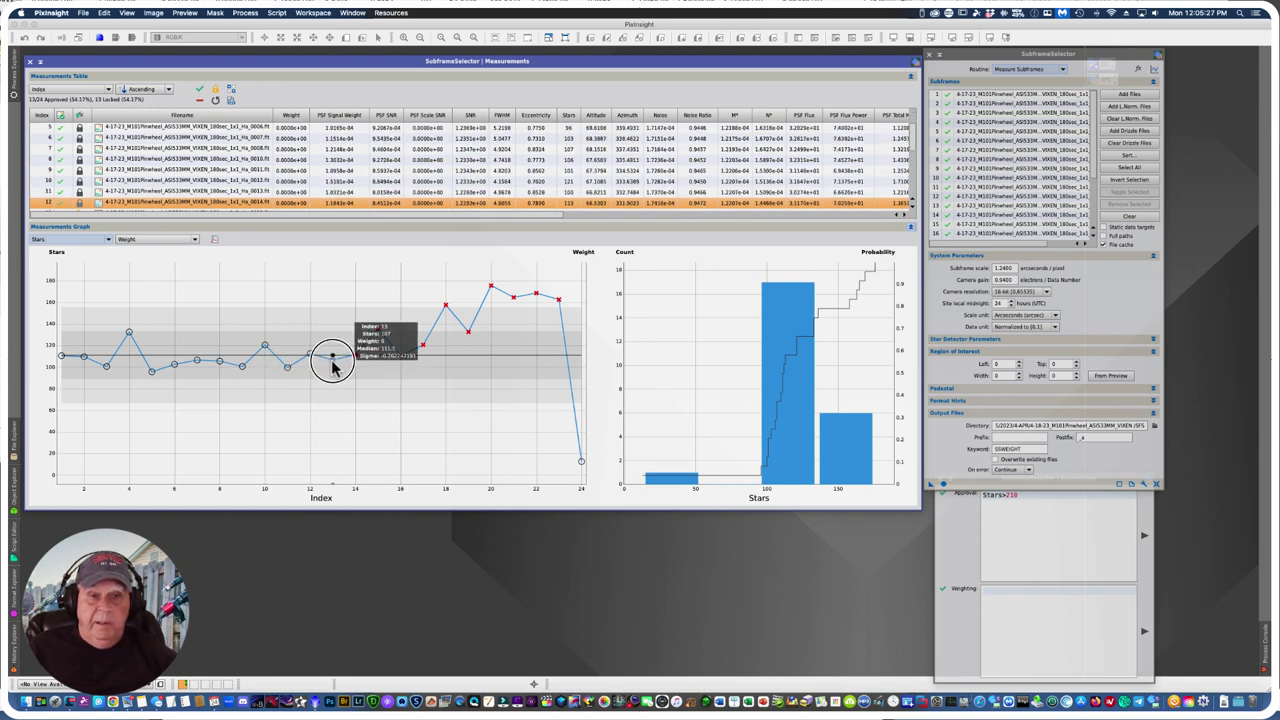
pyautogui.click(356, 358)
pyautogui.click(356, 358)
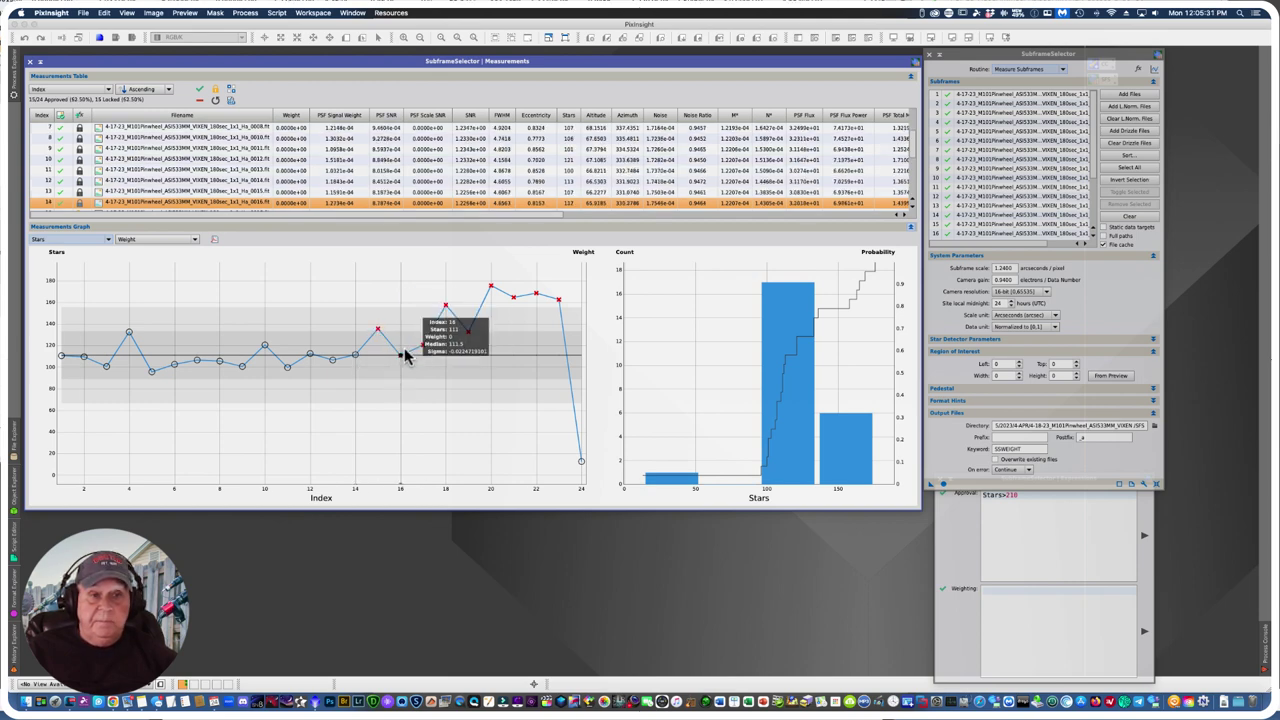
pyautogui.click(378, 332)
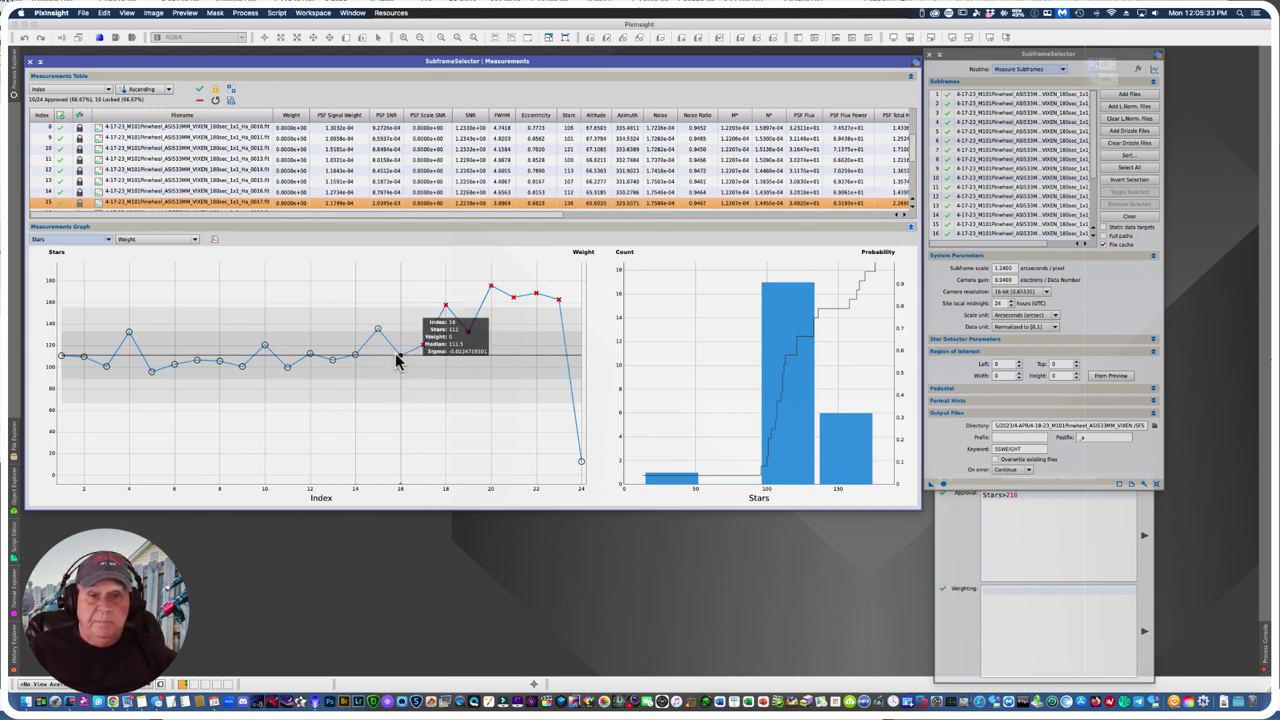
pyautogui.click(422, 348)
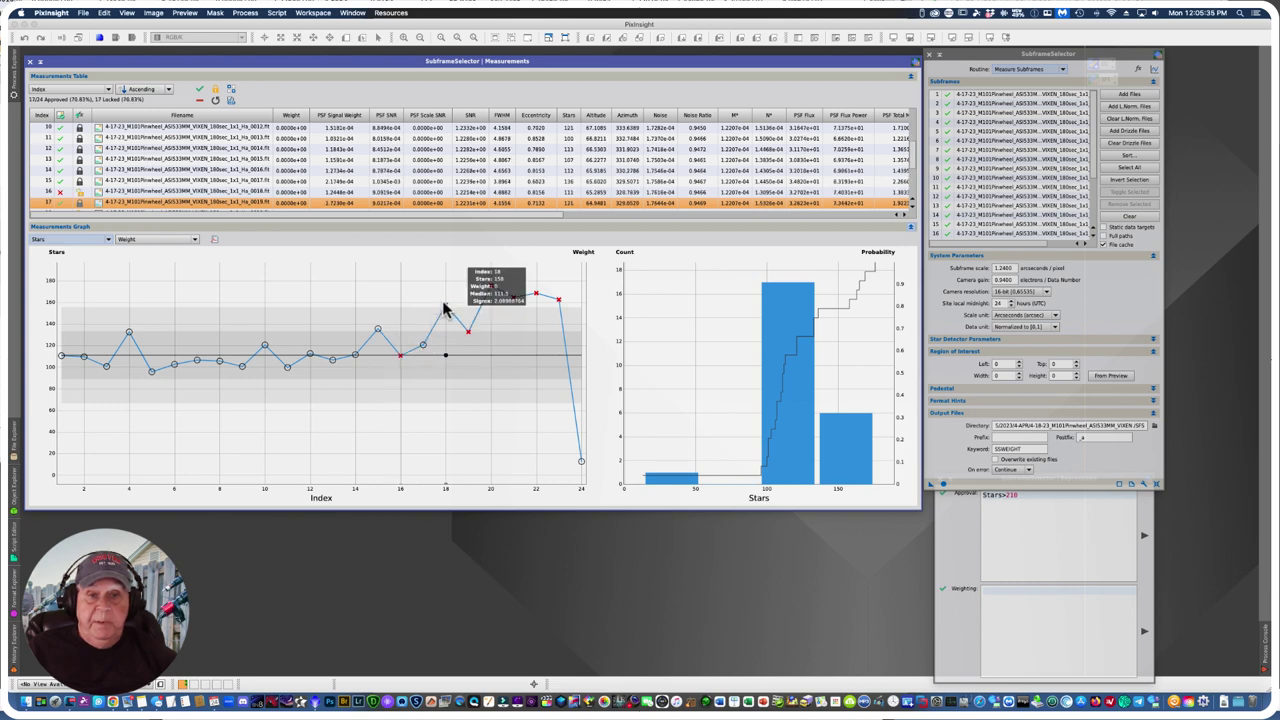
pyautogui.click(444, 303)
pyautogui.click(467, 333)
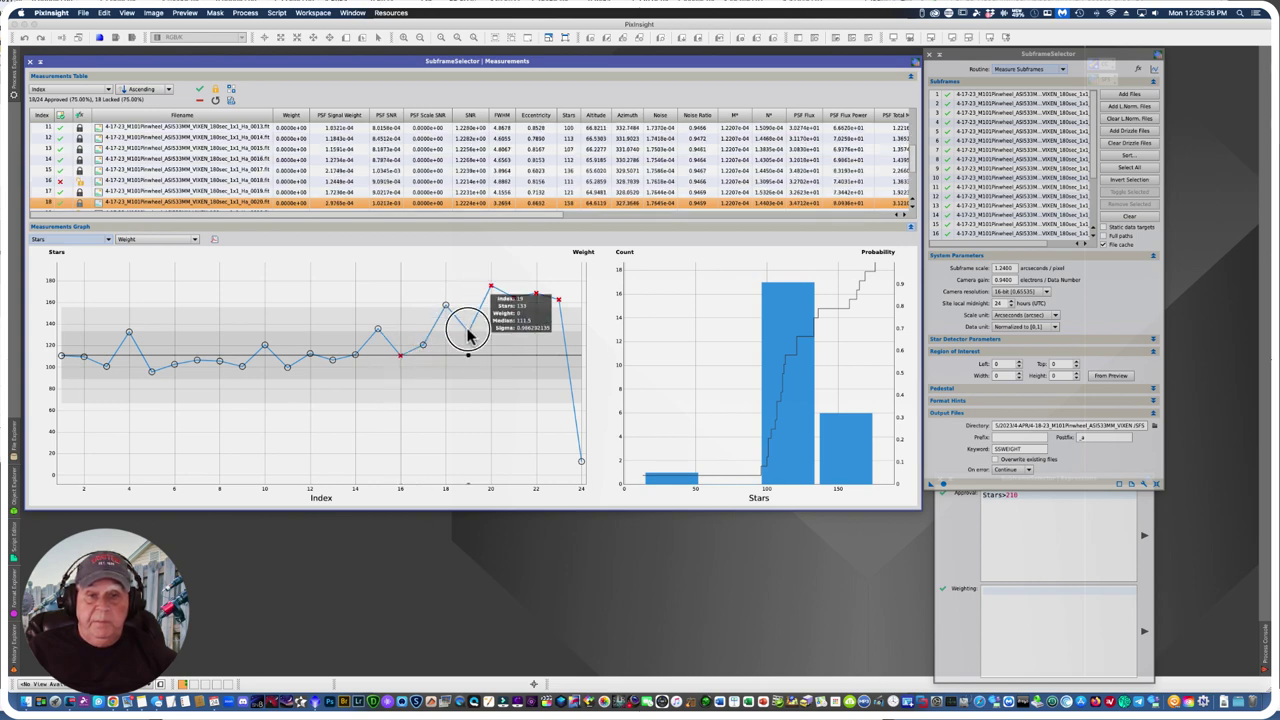
pyautogui.click(400, 362)
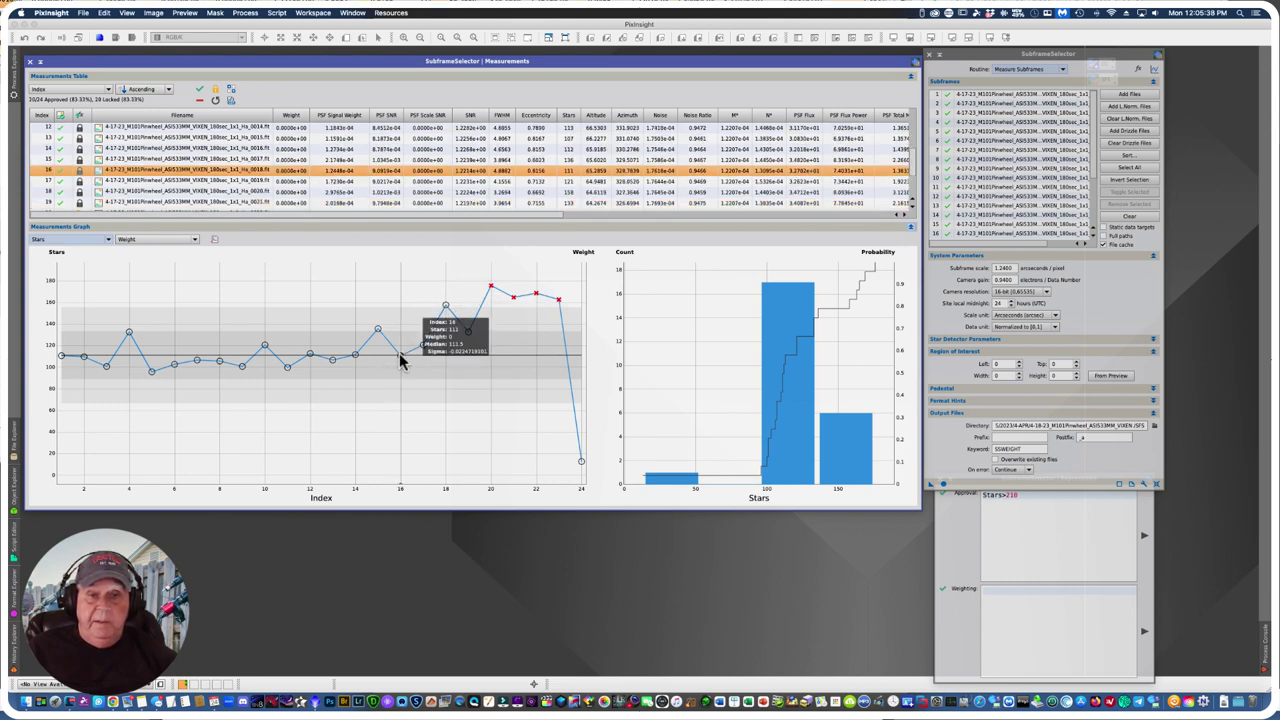
pyautogui.click(513, 296)
pyautogui.click(536, 297)
pyautogui.click(536, 296)
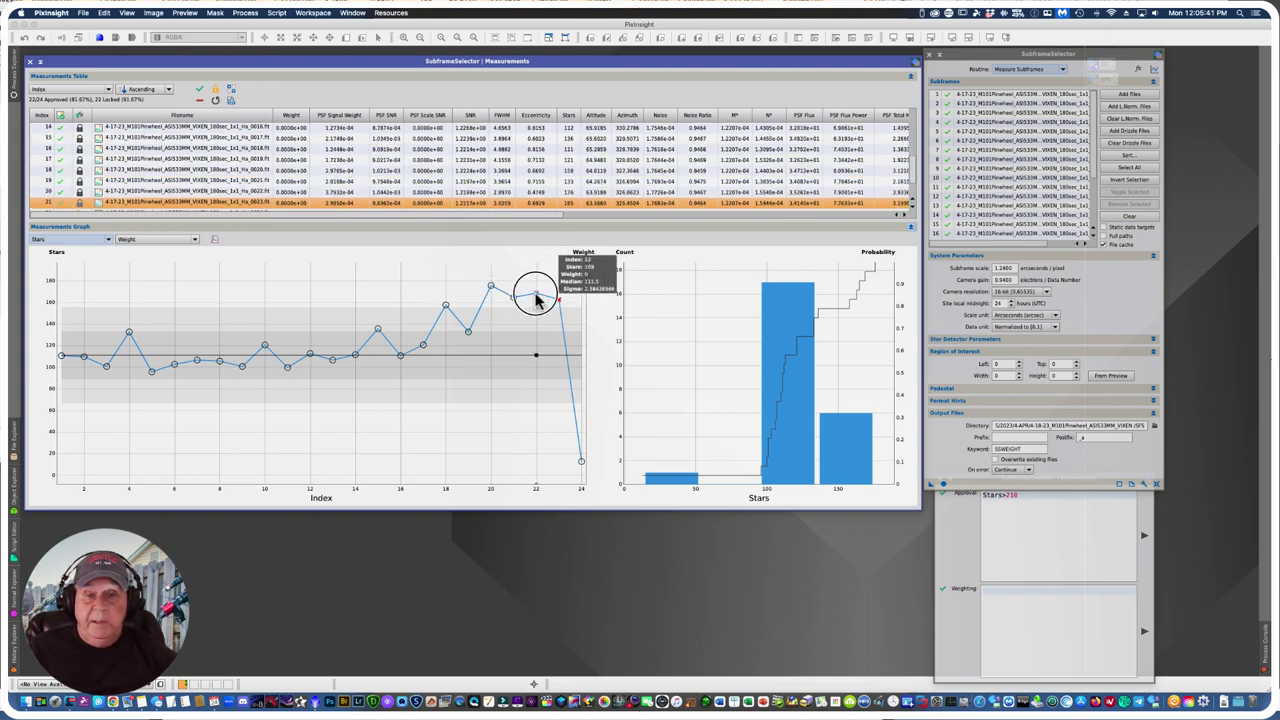
pyautogui.click(558, 299)
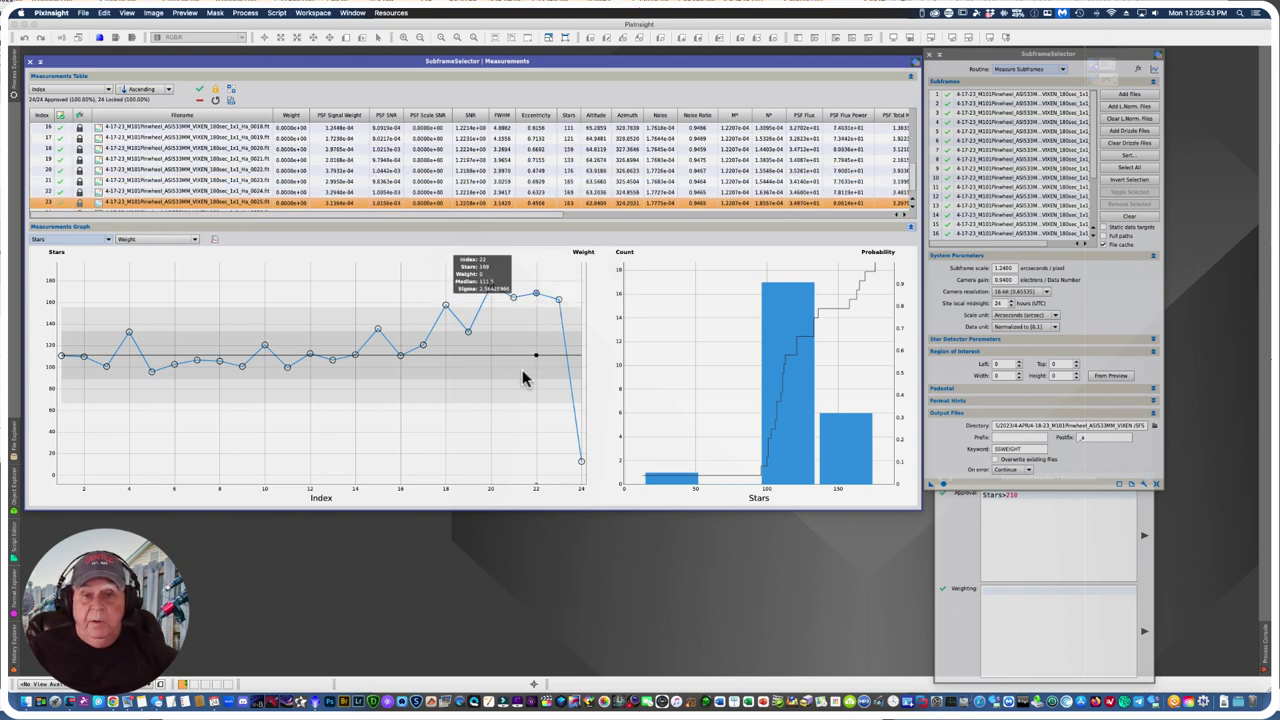
pyautogui.click(581, 463)
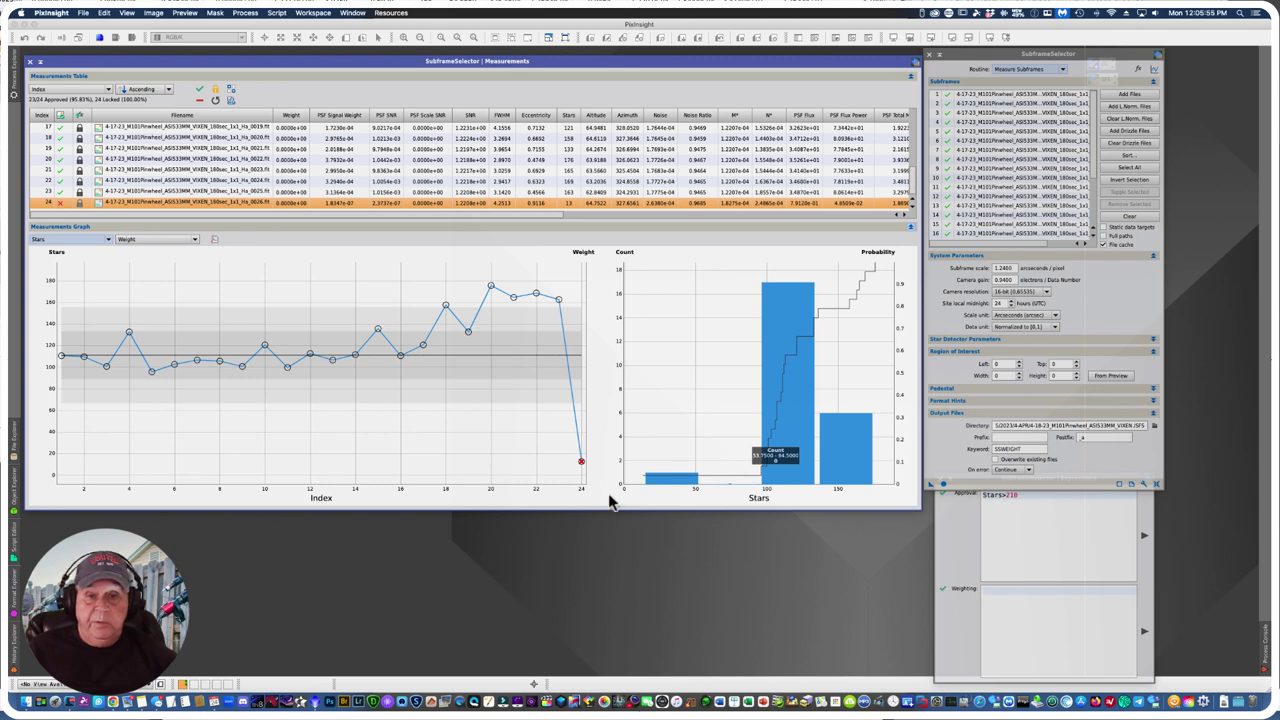
# Step: Switch the routine to Output Subframes and run it on the approved Ha frames
pyautogui.click(1066, 73)
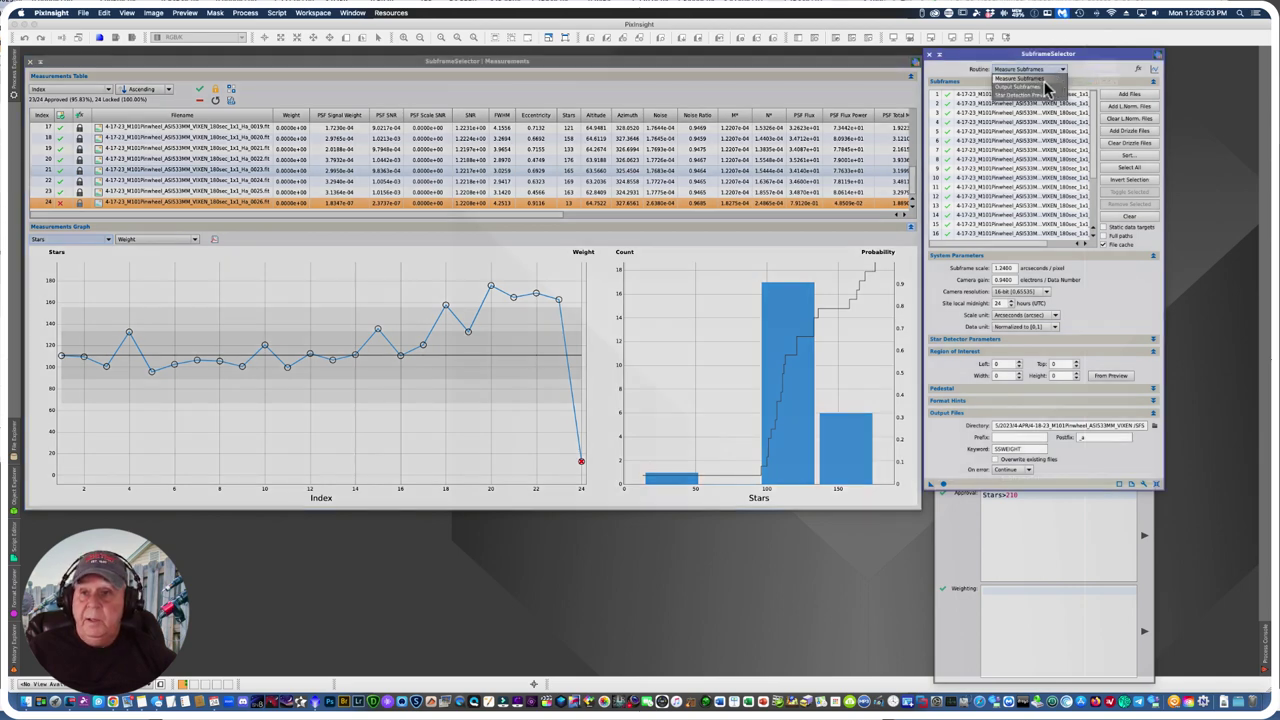
pyautogui.click(1040, 87)
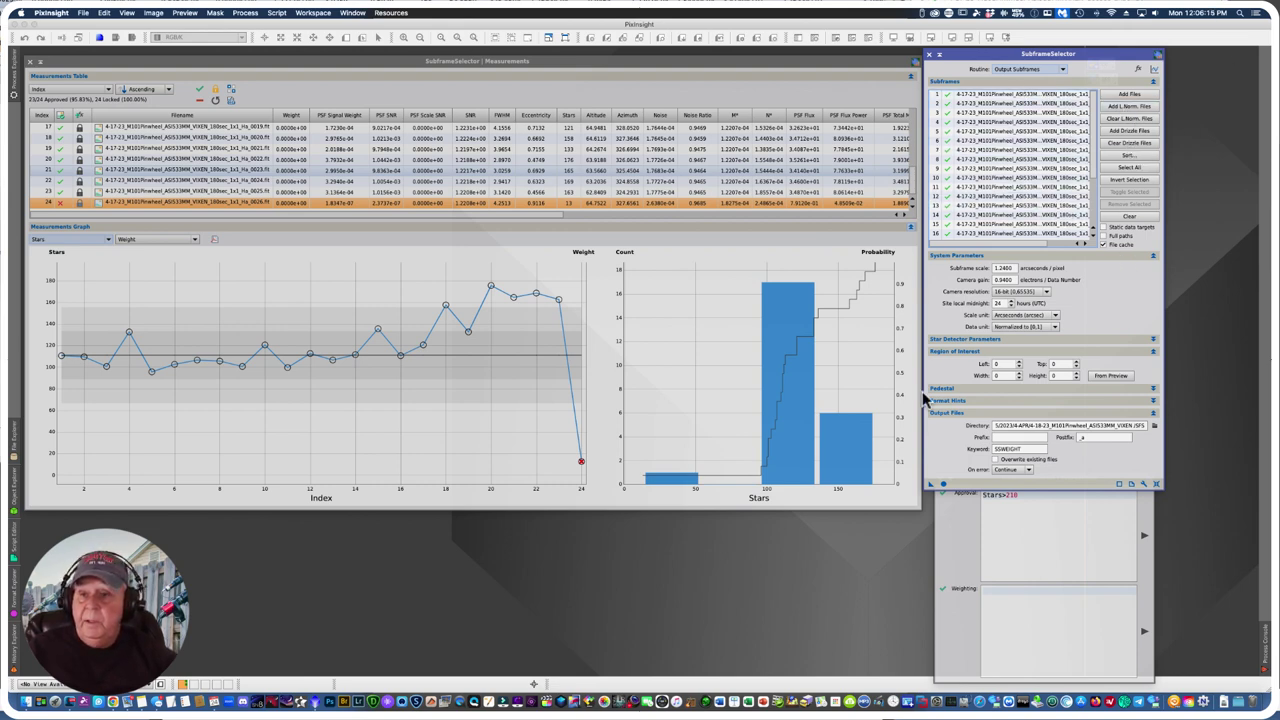
pyautogui.click(933, 484)
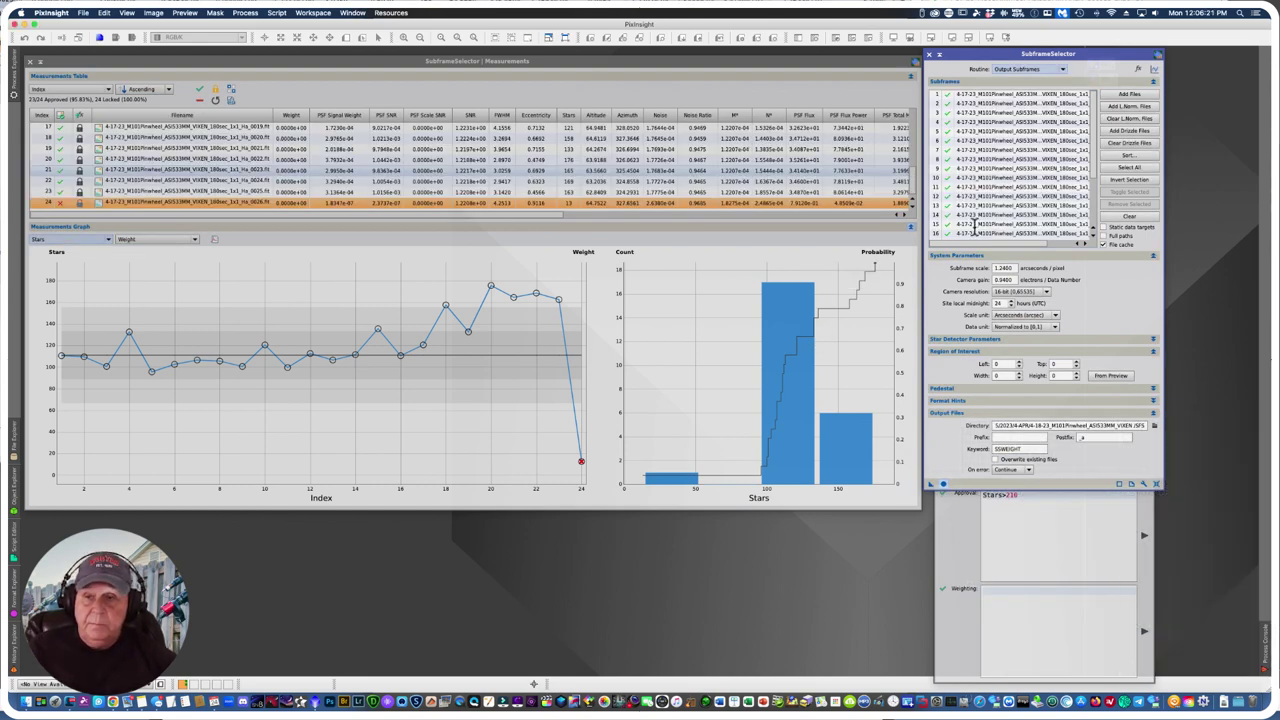
# Step: Clear the Ha files from the subframe list and add the M101 Pinwheel Red frames 0001 through 0055 from the Blink folder
pyautogui.click(1131, 218)
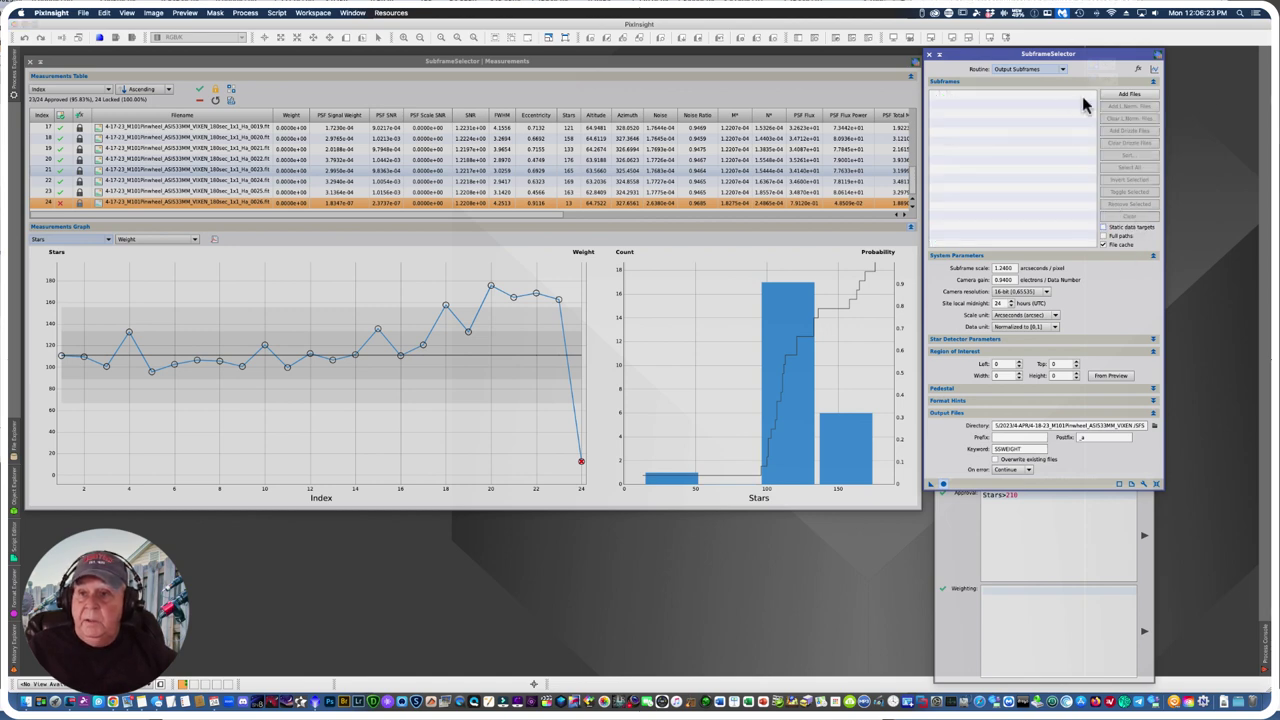
pyautogui.click(1122, 93)
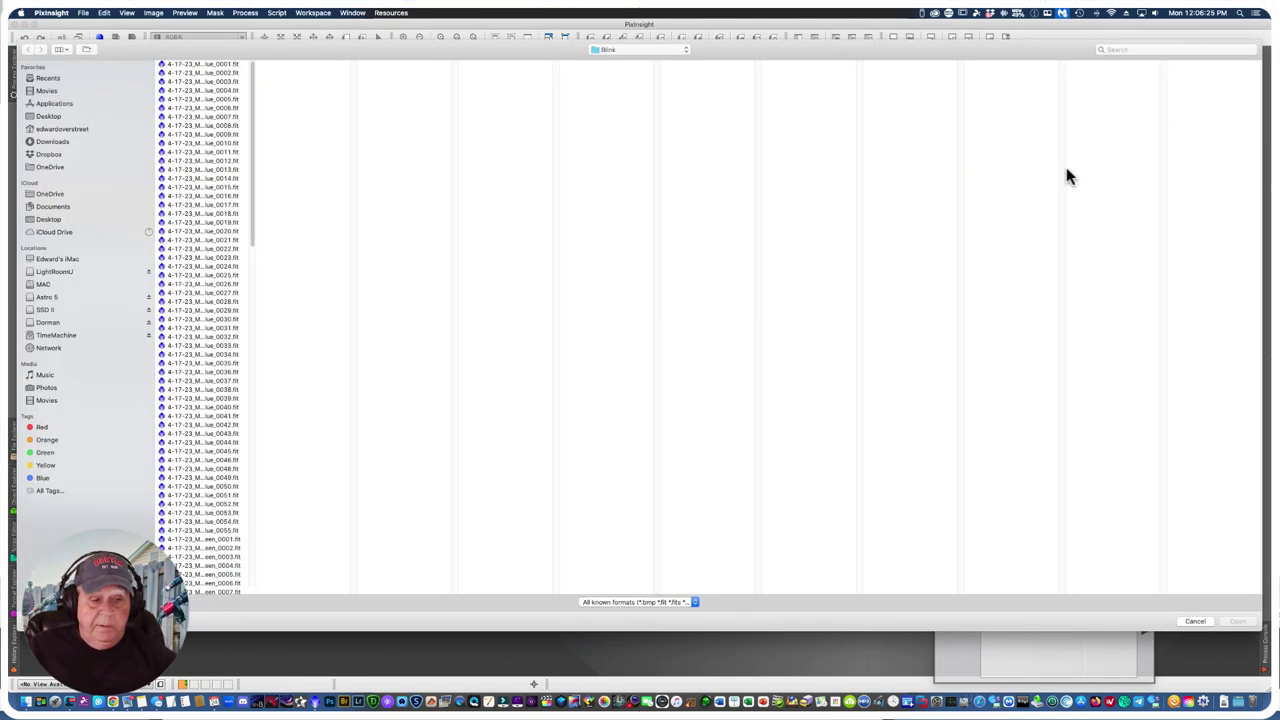
pyautogui.doubleClick(251, 591)
pyautogui.moveTo(399, 257); pyautogui.dragTo(343, 620)
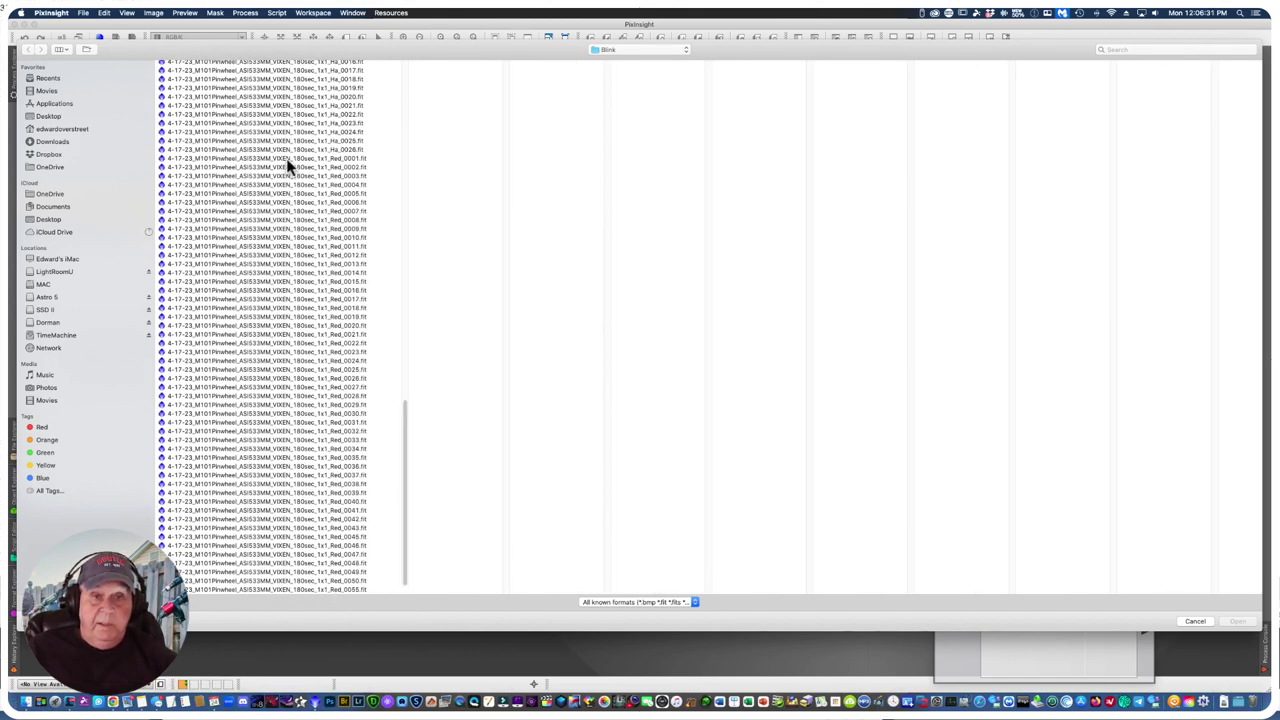
pyautogui.click(327, 158)
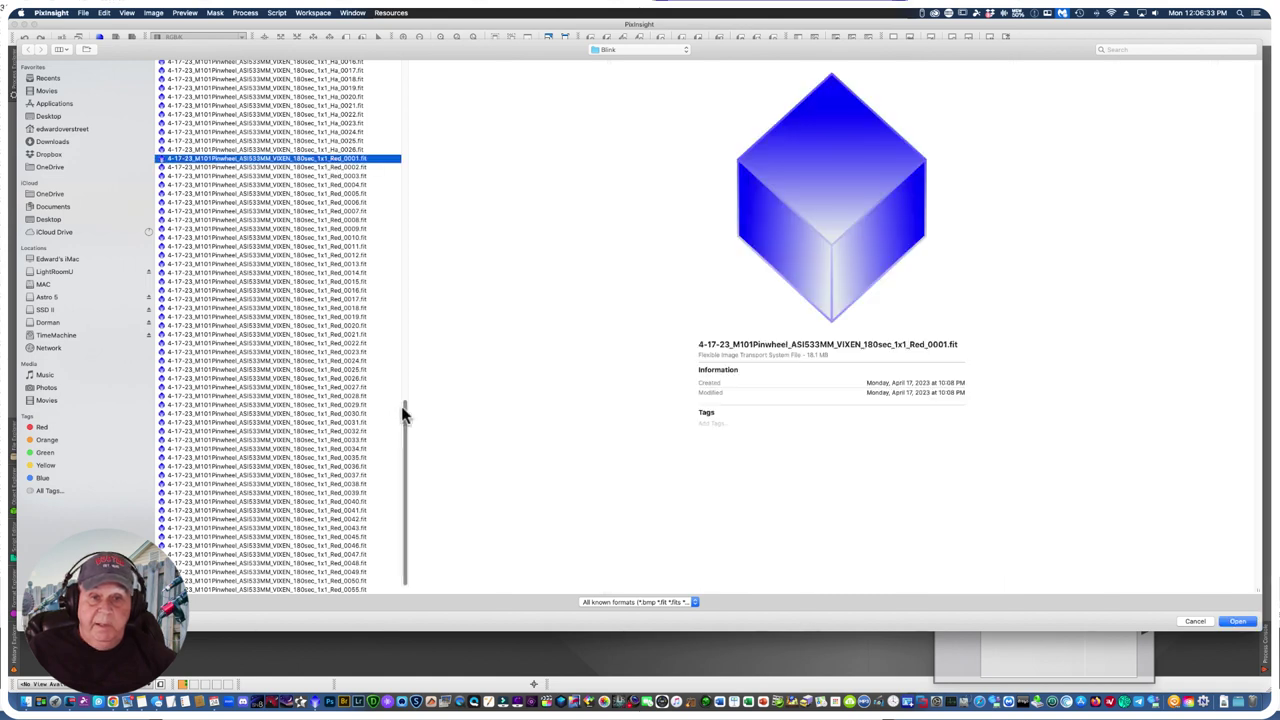
pyautogui.keyDown('shift'); pyautogui.click(338, 590); pyautogui.keyUp('shift')
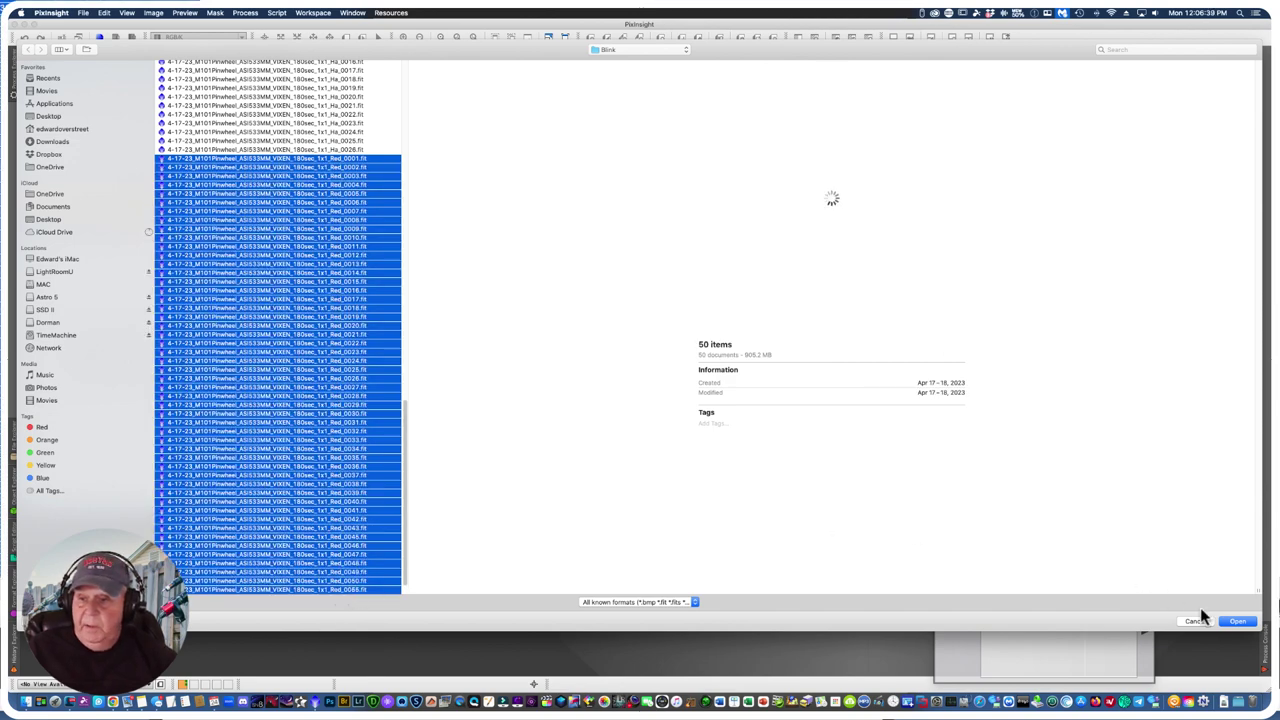
pyautogui.click(1236, 622)
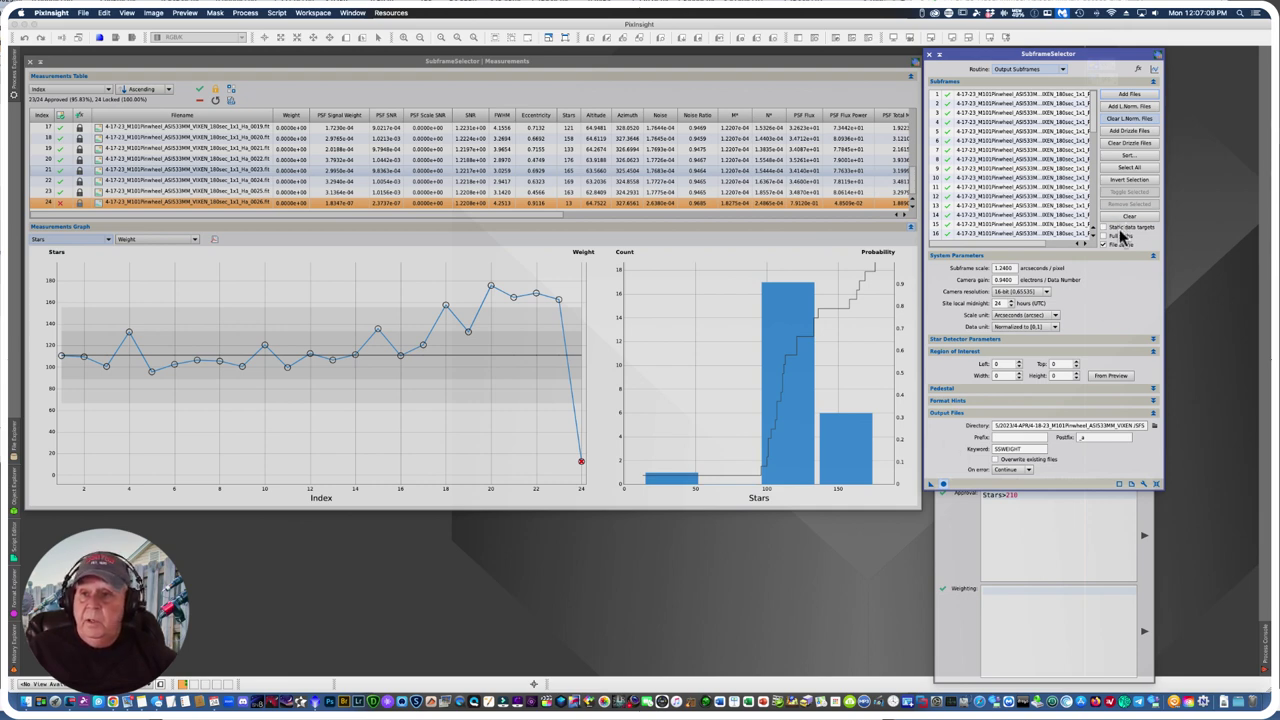
# Step: Switch the routine to Measure Subframes and run it on the Red frames
pyautogui.click(1060, 71)
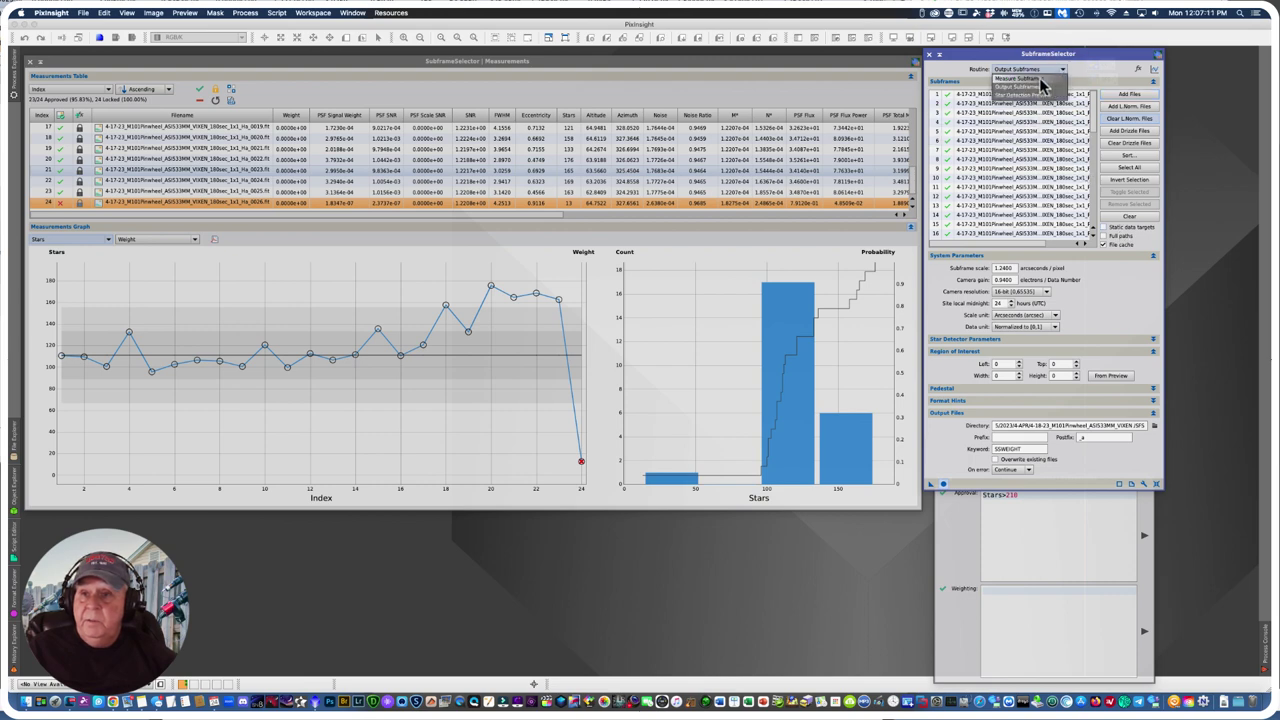
pyautogui.click(1040, 84)
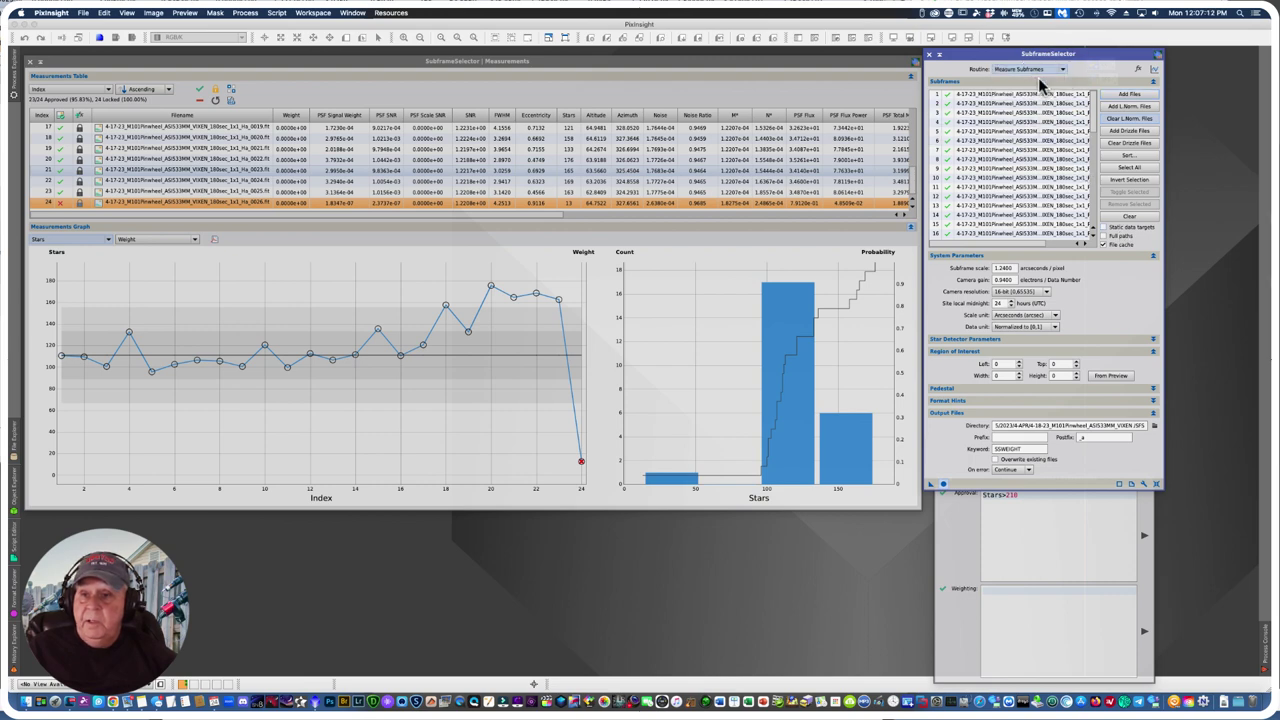
pyautogui.click(944, 486)
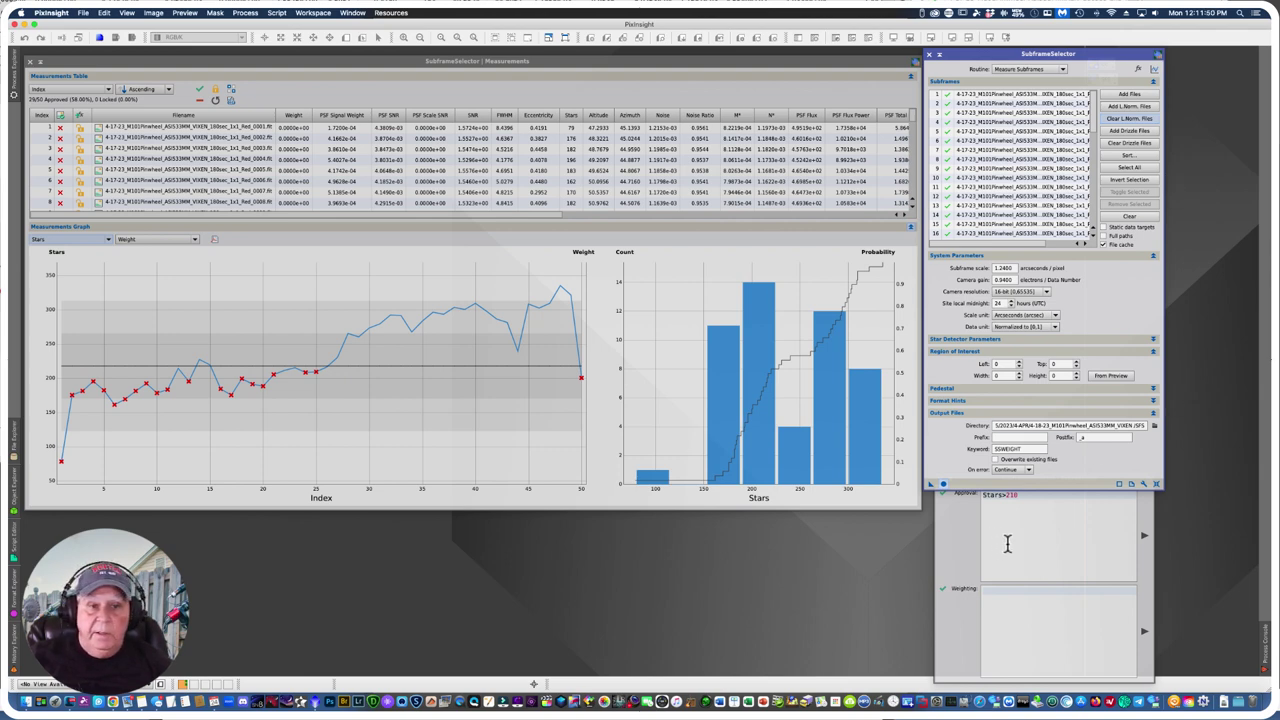
# Step: Lock the Red subframe at index 1 as rejected on the Stars graph, and compare it on the FWHM graph
pyautogui.moveTo(229, 277)
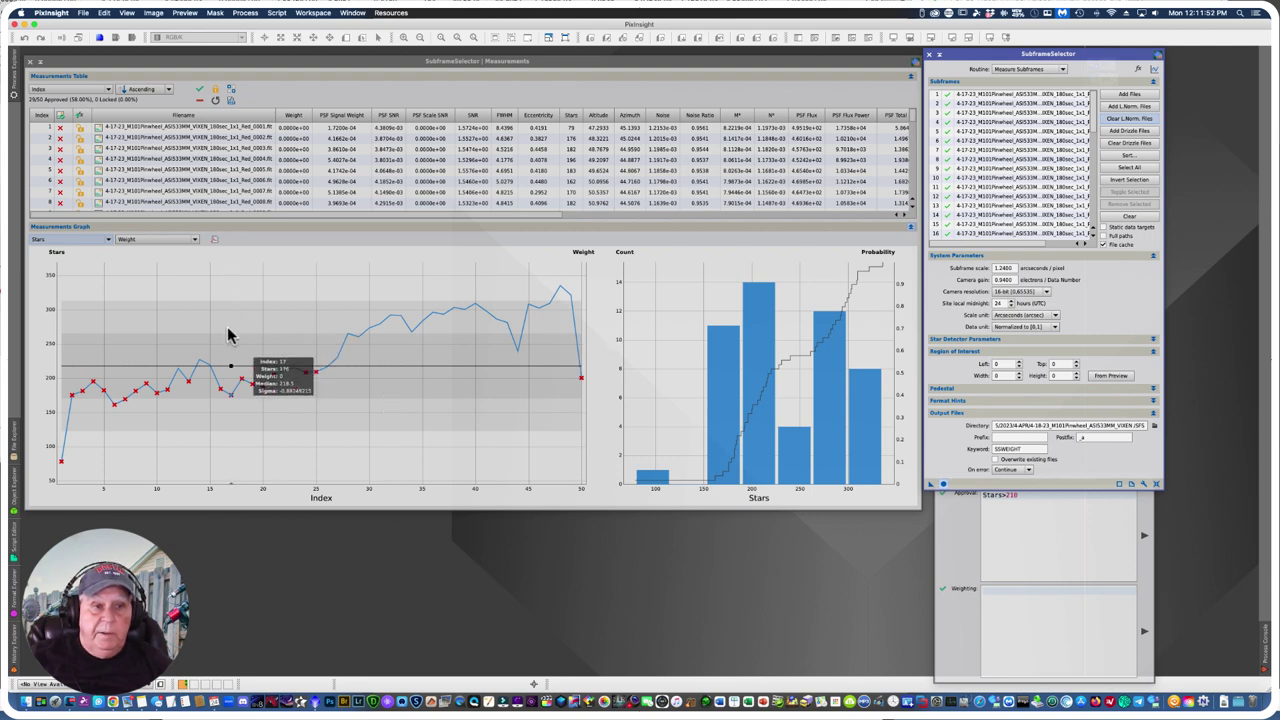
pyautogui.click(61, 463)
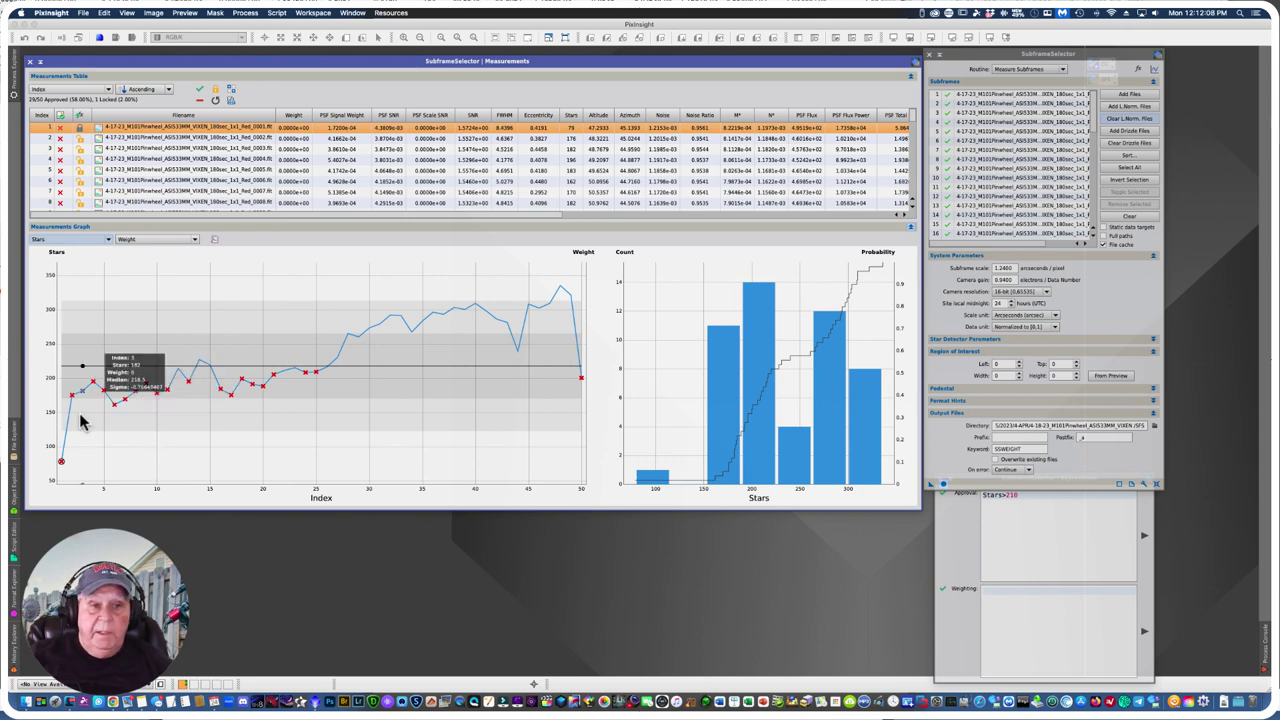
pyautogui.click(106, 240)
pyautogui.click(63, 291)
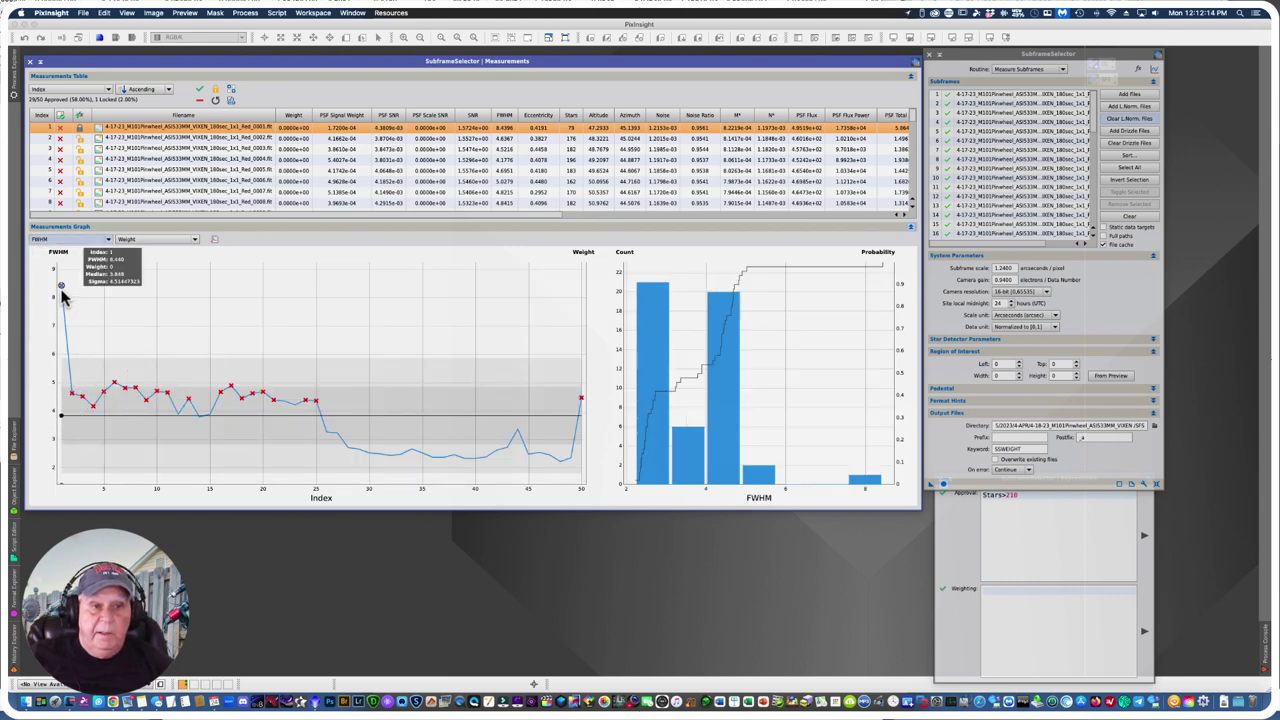
# Step: Re-enter the approval expression as Stars>210 and graph Stars again for the Red subframes
pyautogui.moveTo(75, 452)
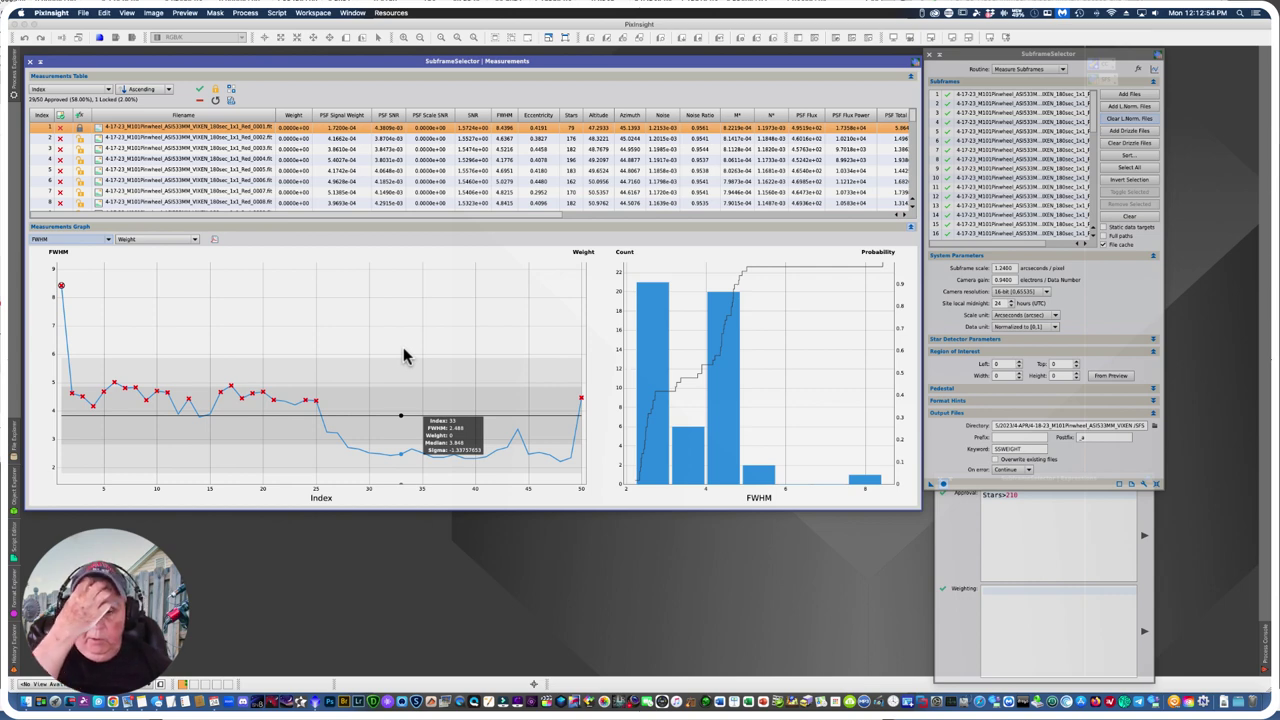
pyautogui.doubleClick(1011, 500)
pyautogui.write('2')
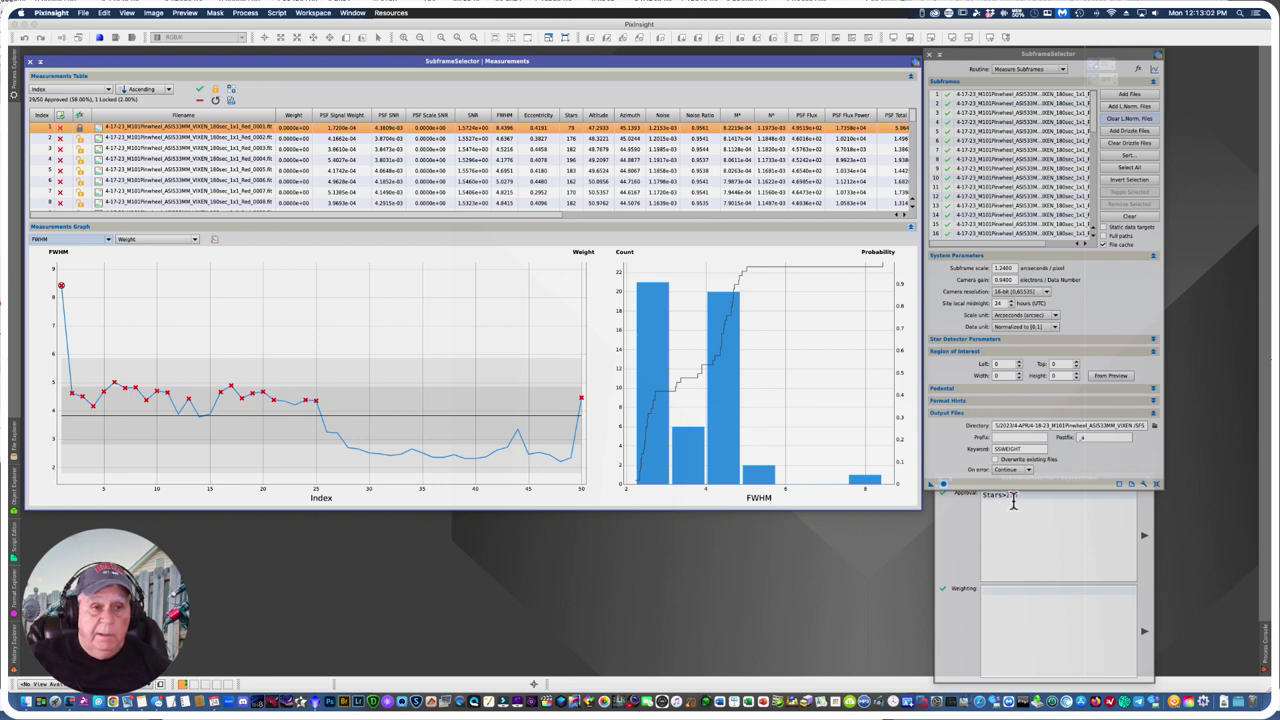
pyautogui.click(108, 241)
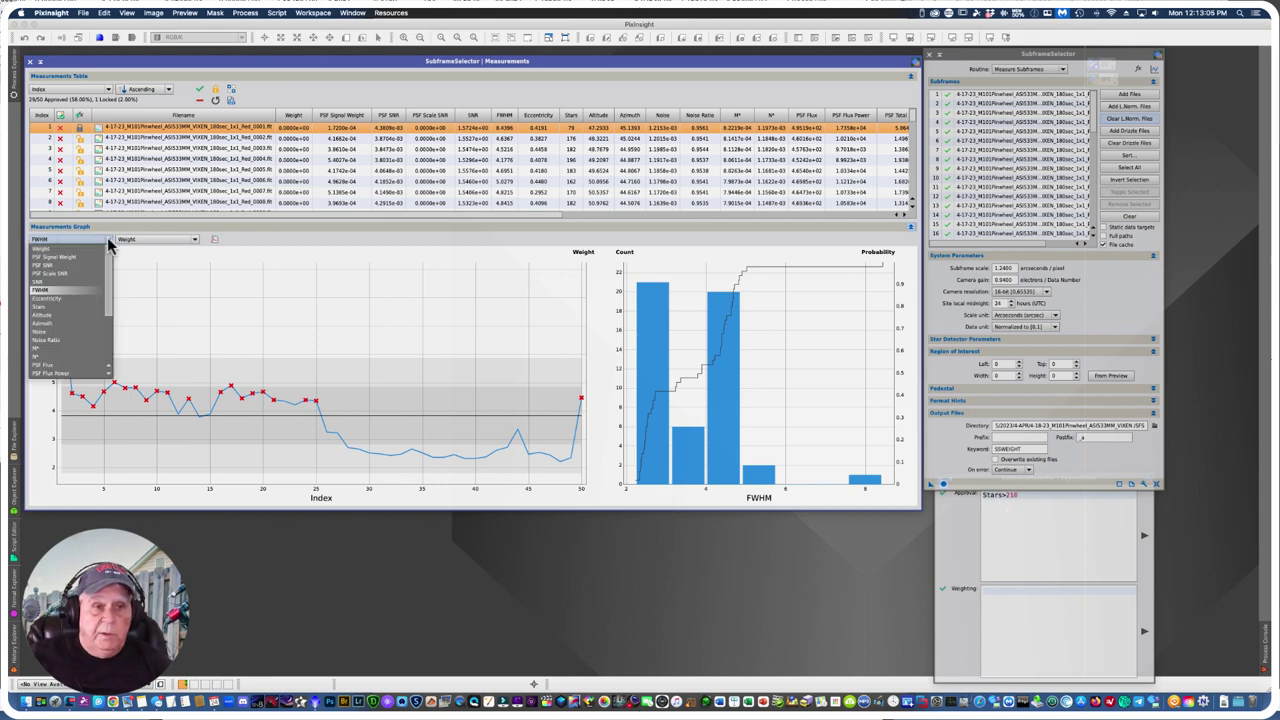
pyautogui.click(40, 307)
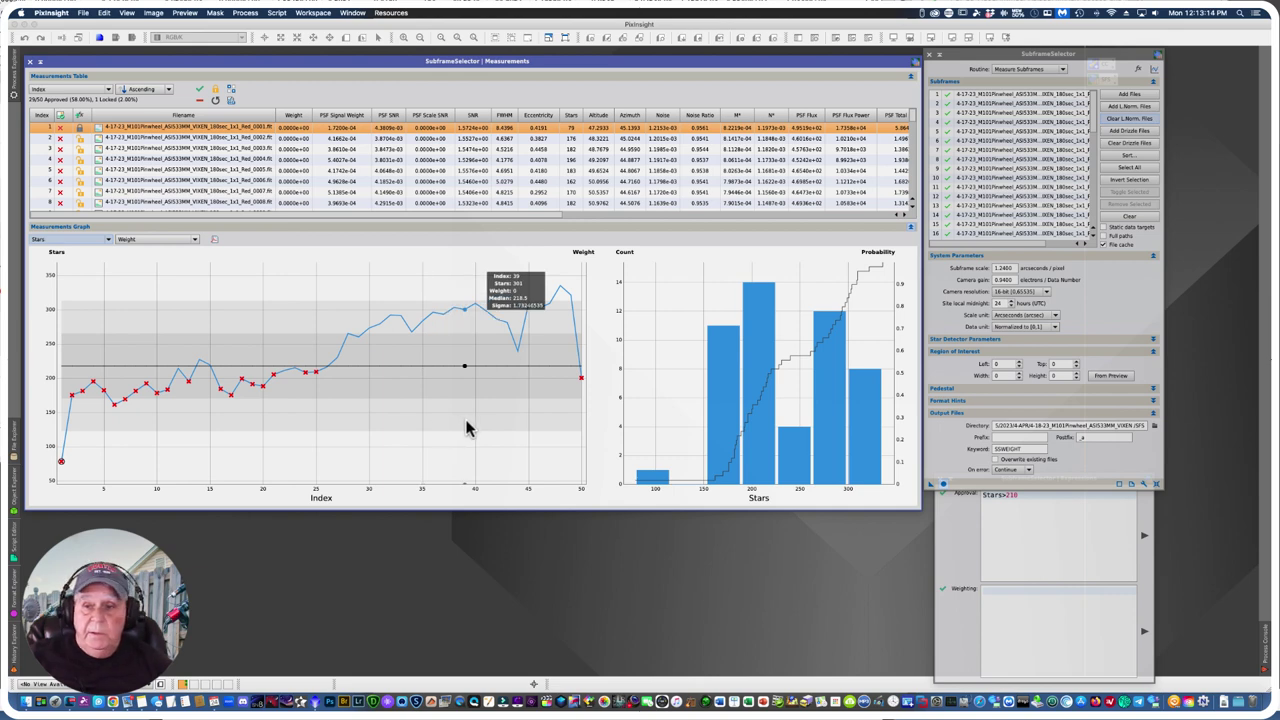
# Step: Try the approval expressions Stars>250 and Stars>230 on the Red subframes
pyautogui.click(1018, 496)
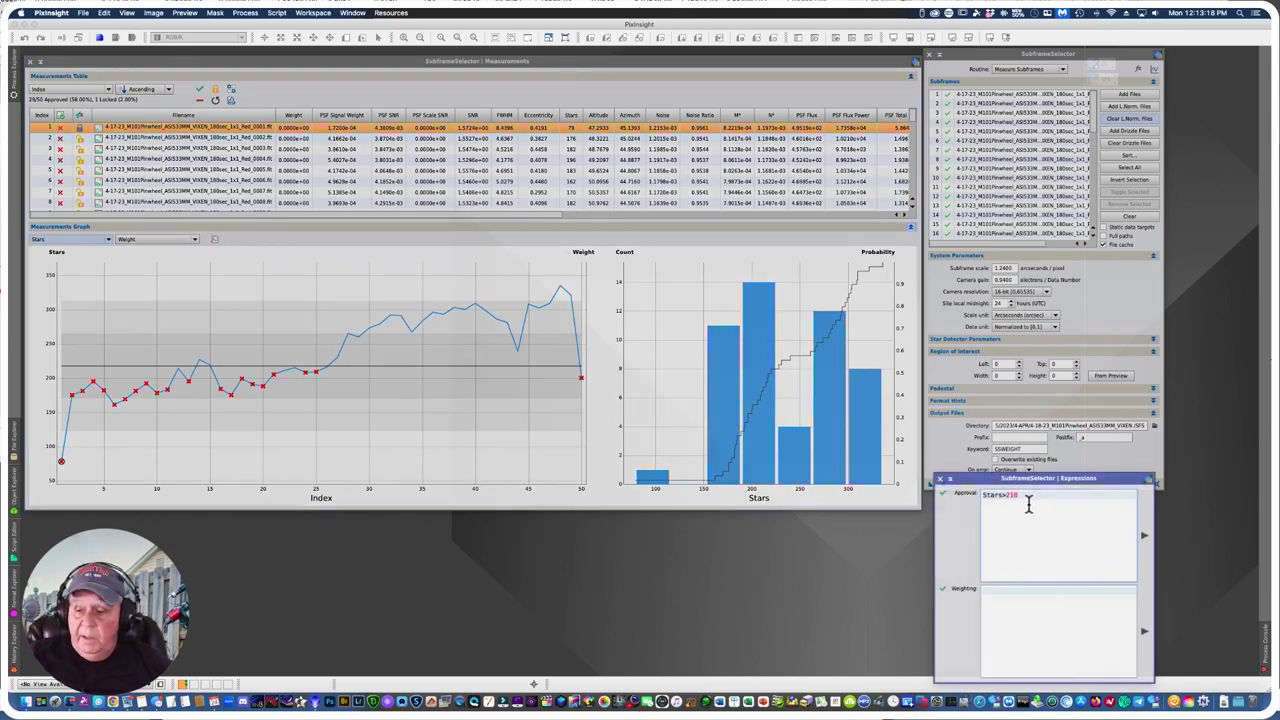
pyautogui.write('&')
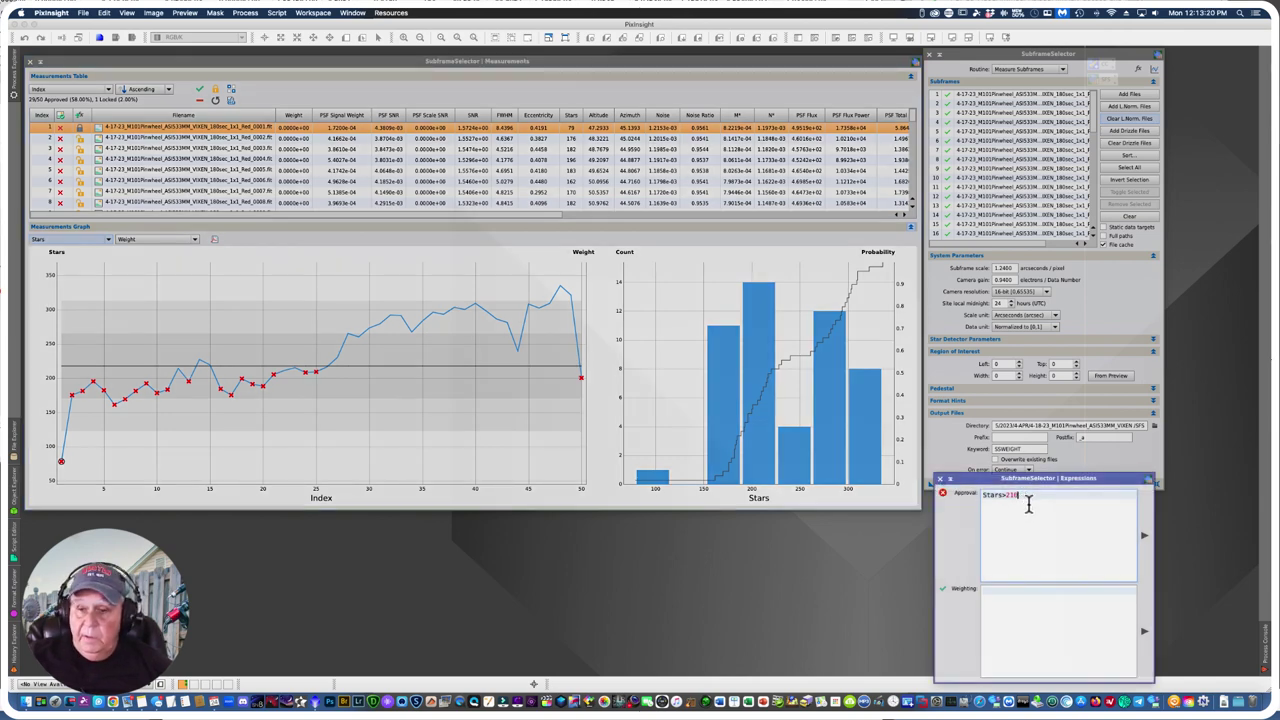
pyautogui.press('BackSpace')
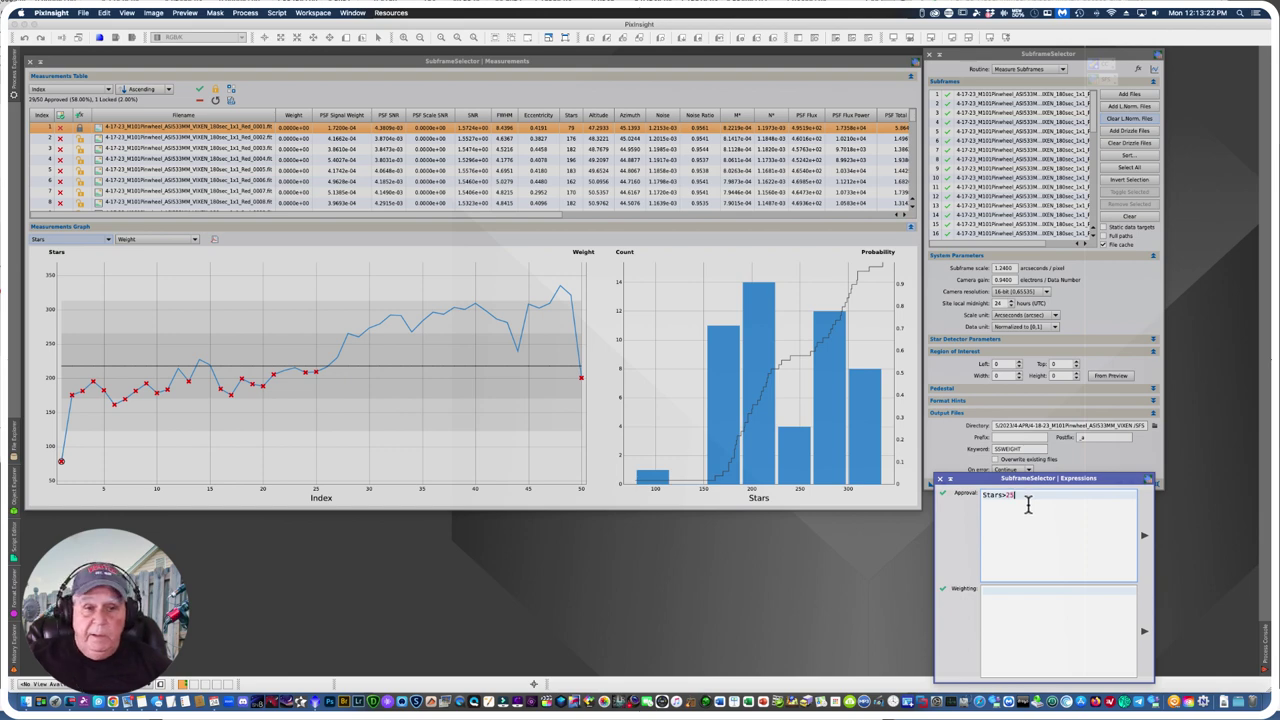
pyautogui.write('0')
pyautogui.click(1145, 539)
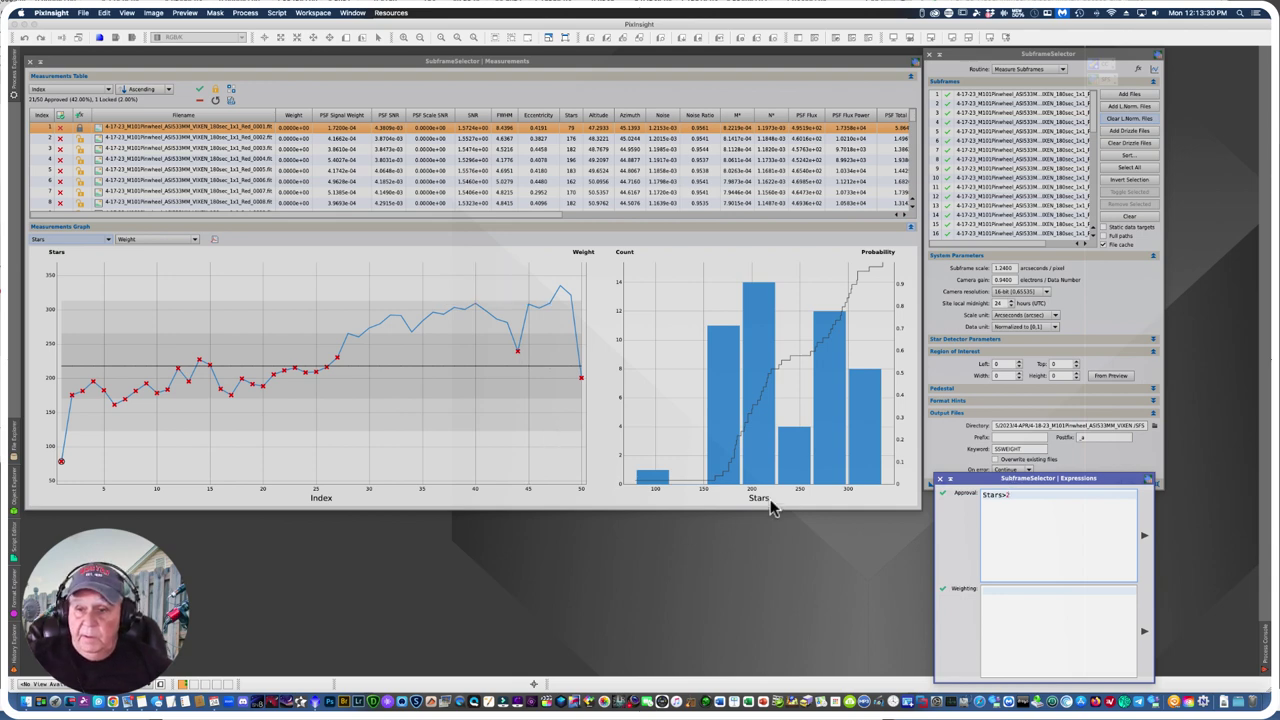
pyautogui.press('Return')
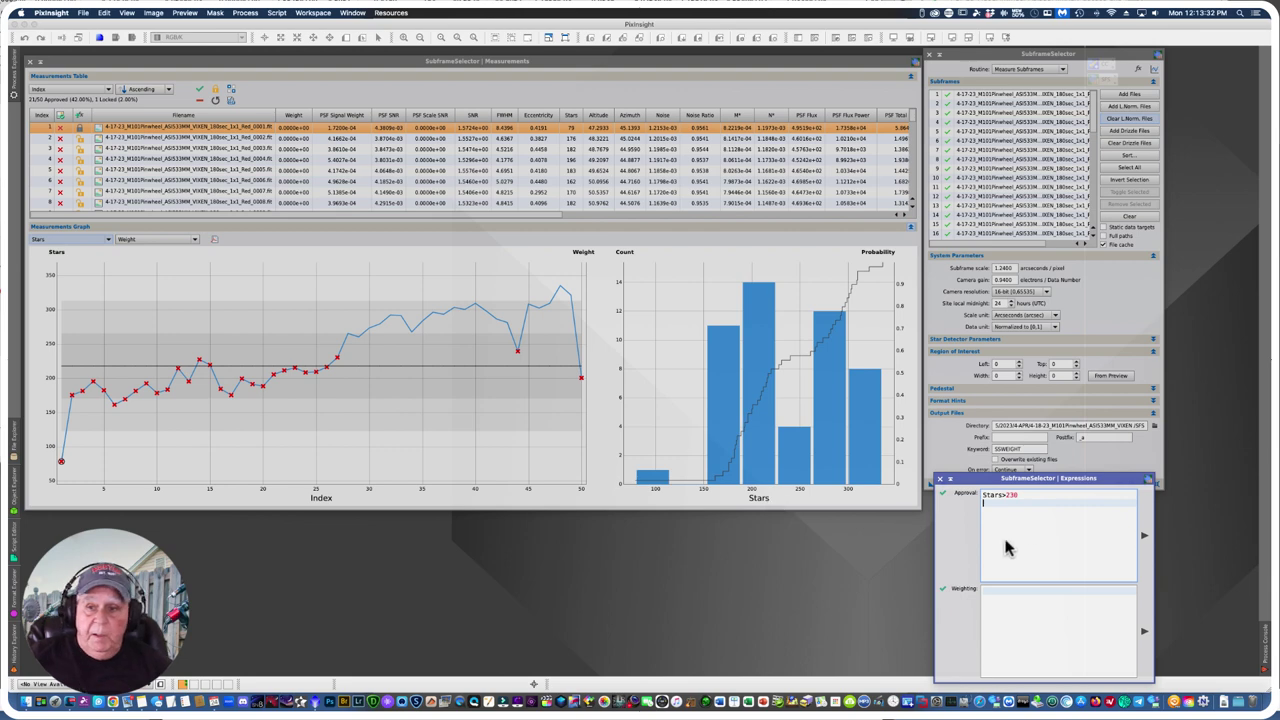
pyautogui.click(1146, 538)
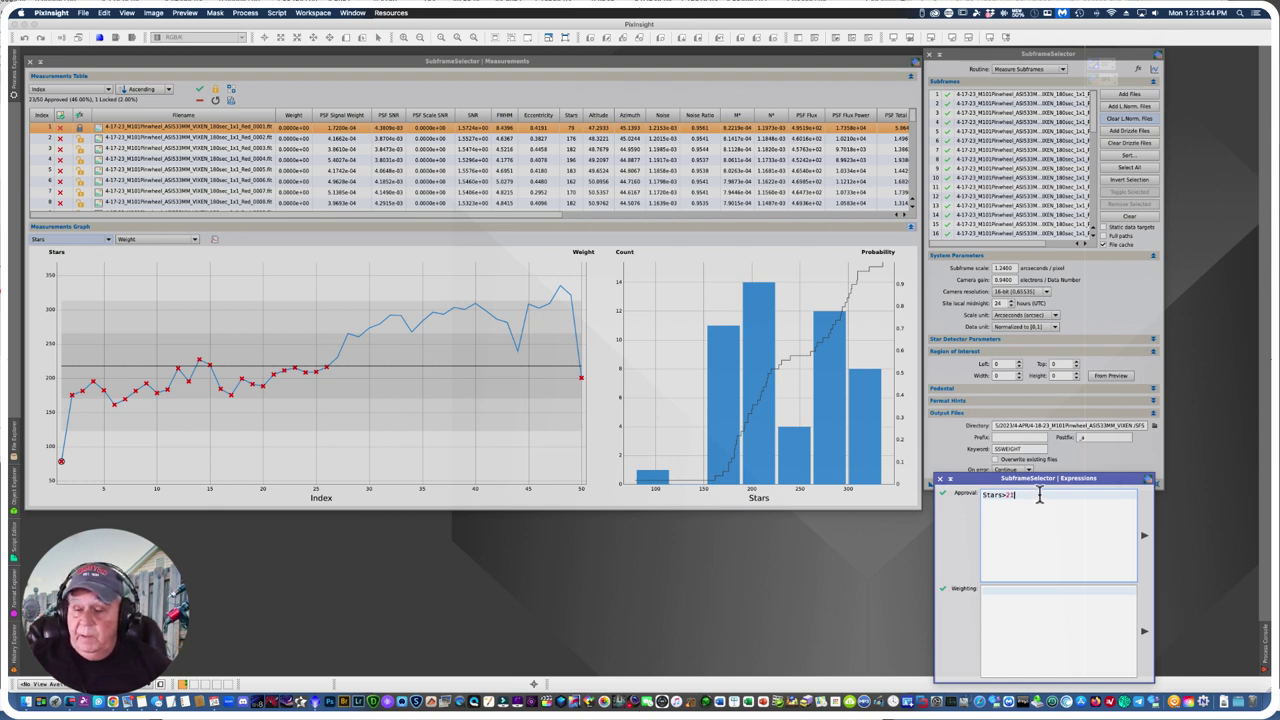
# Step: Set the approval expression back to Stars>210 and apply it to the Red subframes
pyautogui.write('0')
pyautogui.press('Return')
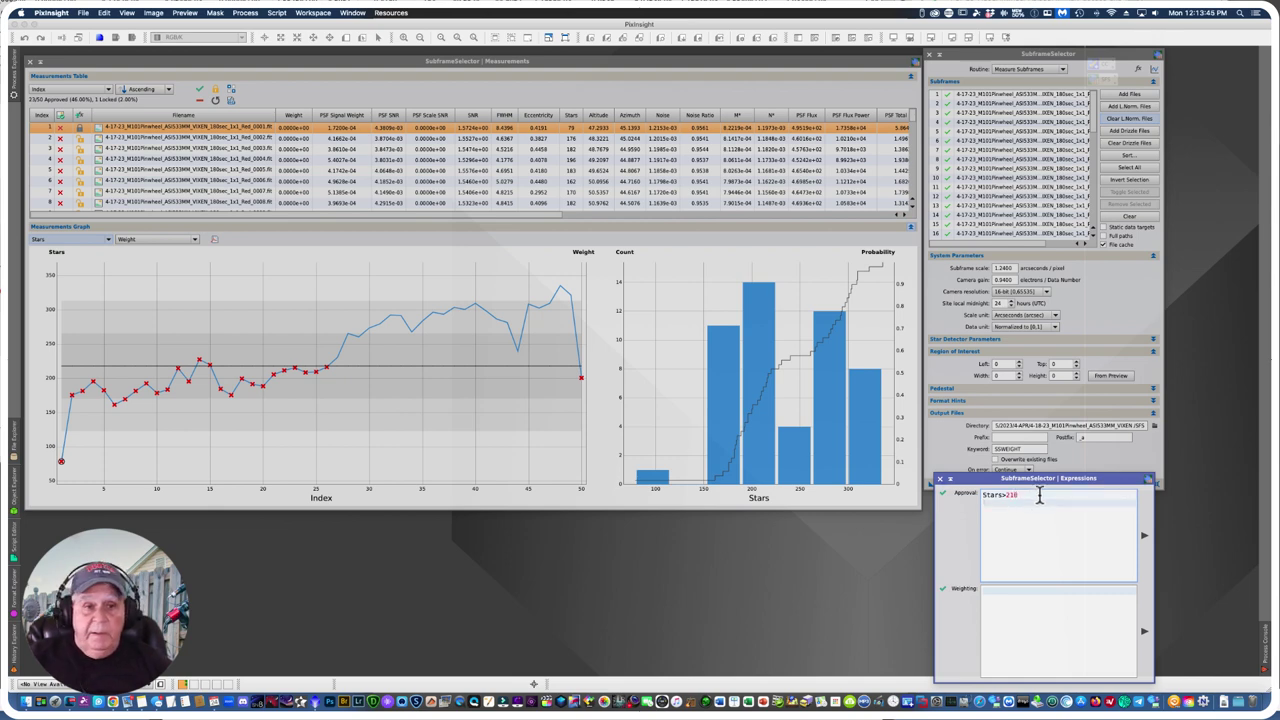
pyautogui.click(1144, 537)
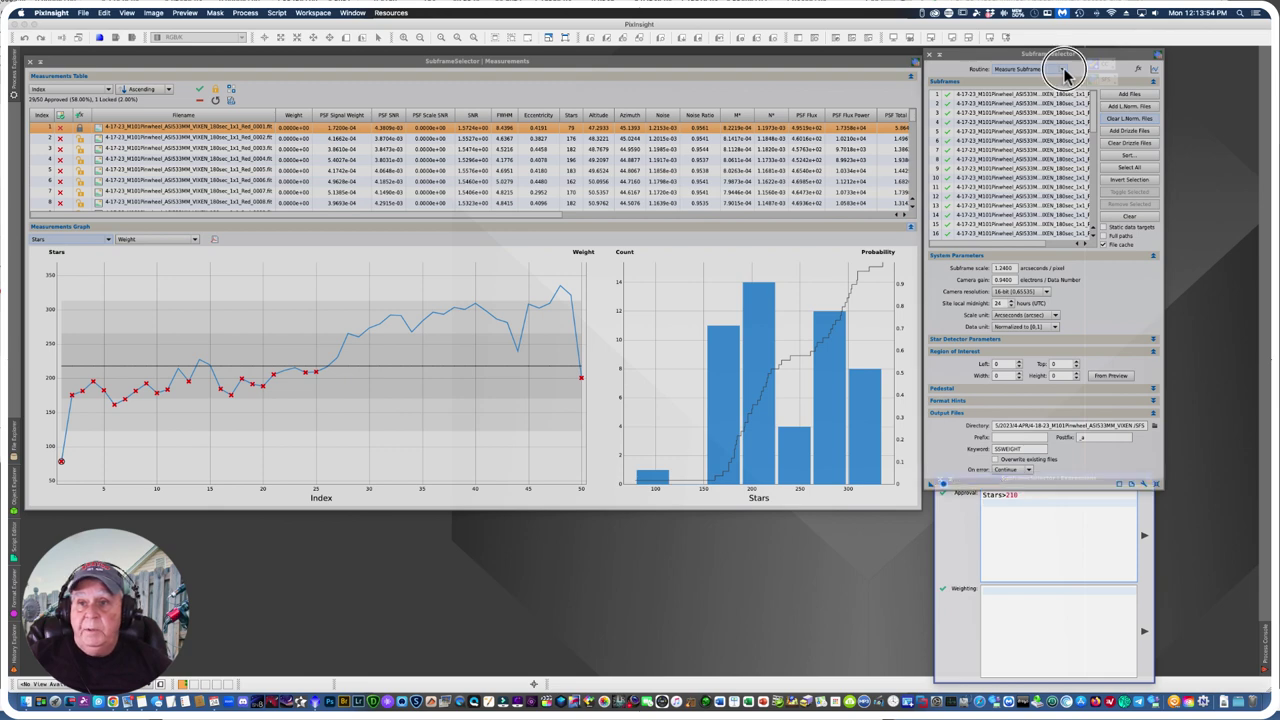
# Step: Switch the routine to Output Subframes and run it on the approved Red frames
pyautogui.click(1064, 72)
pyautogui.click(1030, 95)
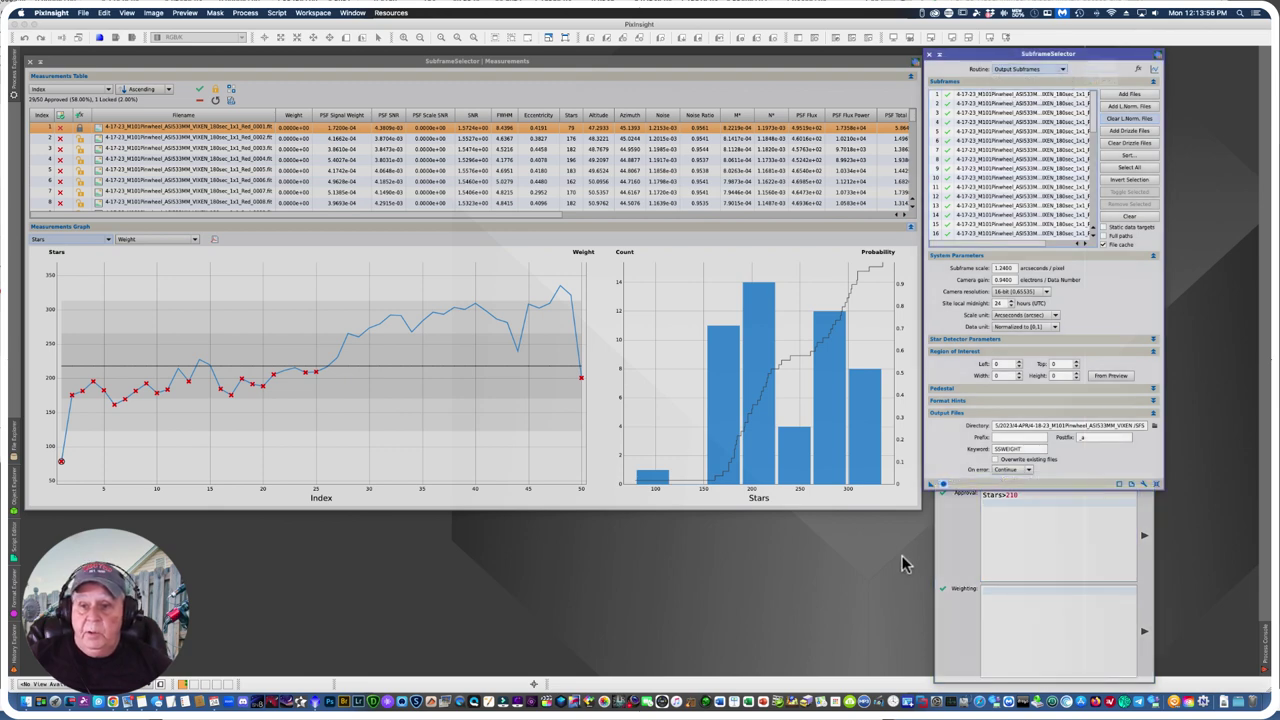
pyautogui.click(944, 486)
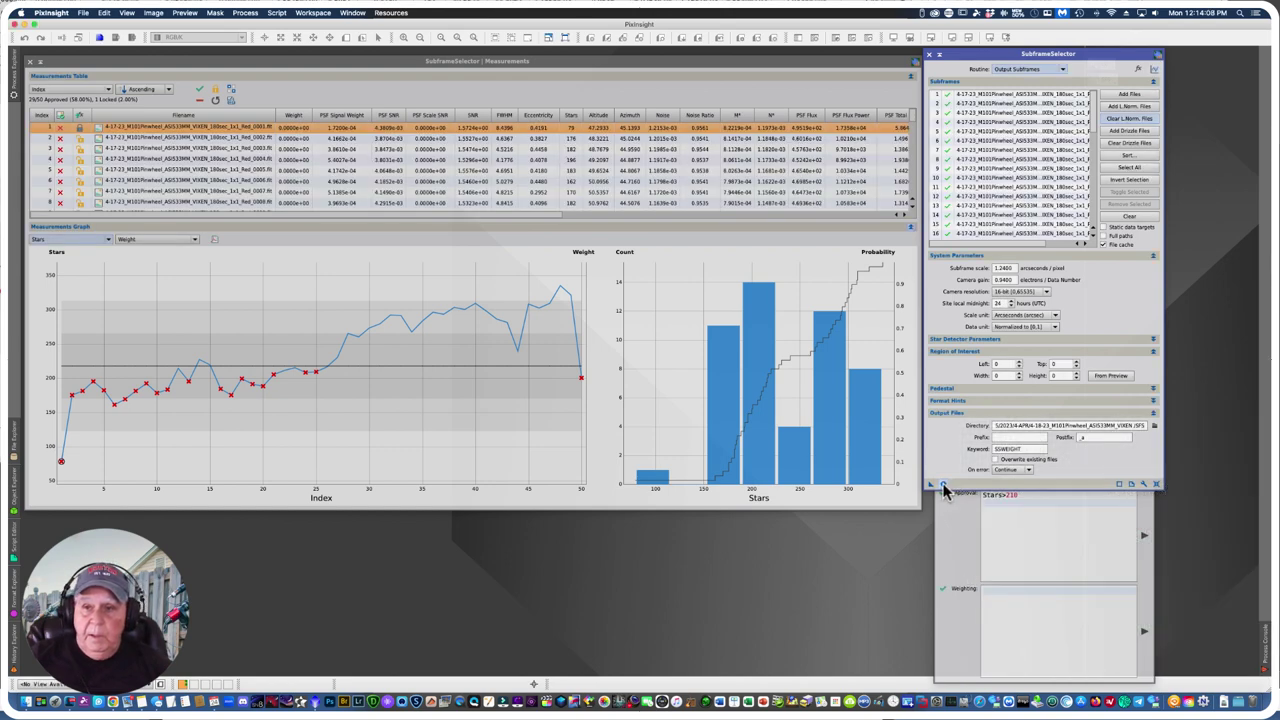
# Step: Clear the Red files from the subframe list, remove all their measurements and close SubframeSelector
pyautogui.click(1129, 216)
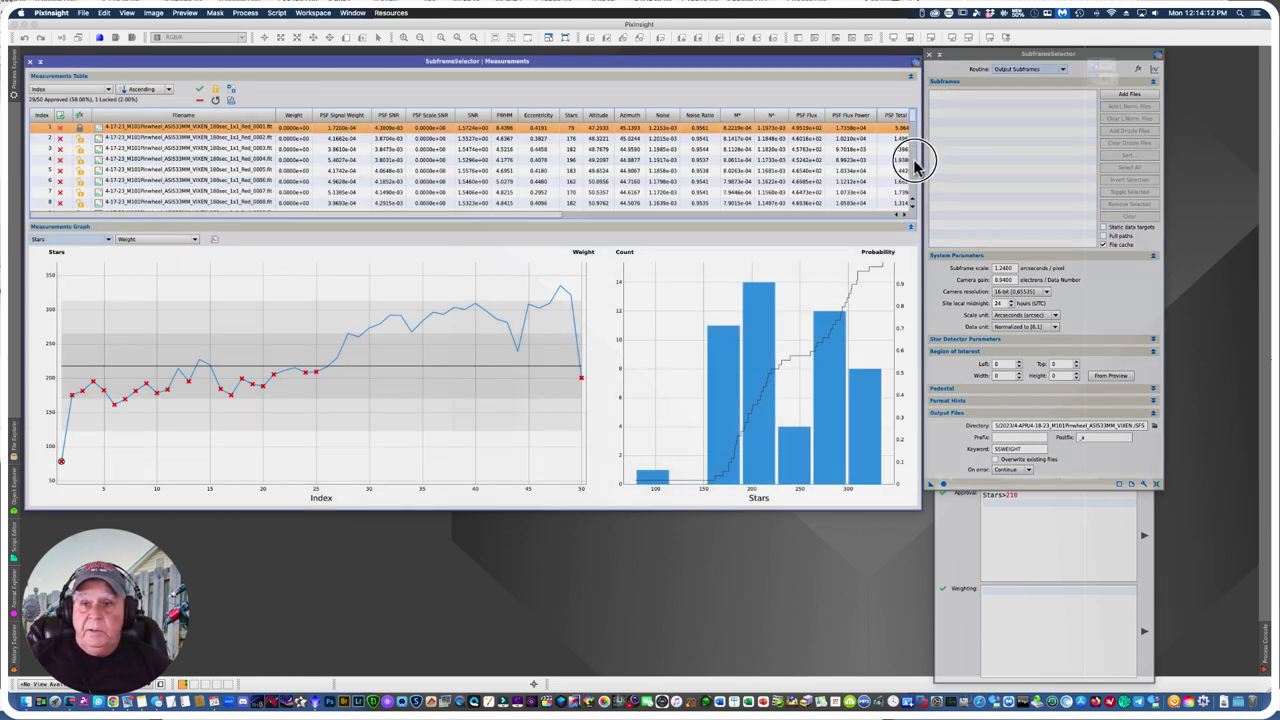
pyautogui.moveTo(912, 160); pyautogui.dragTo(914, 200)
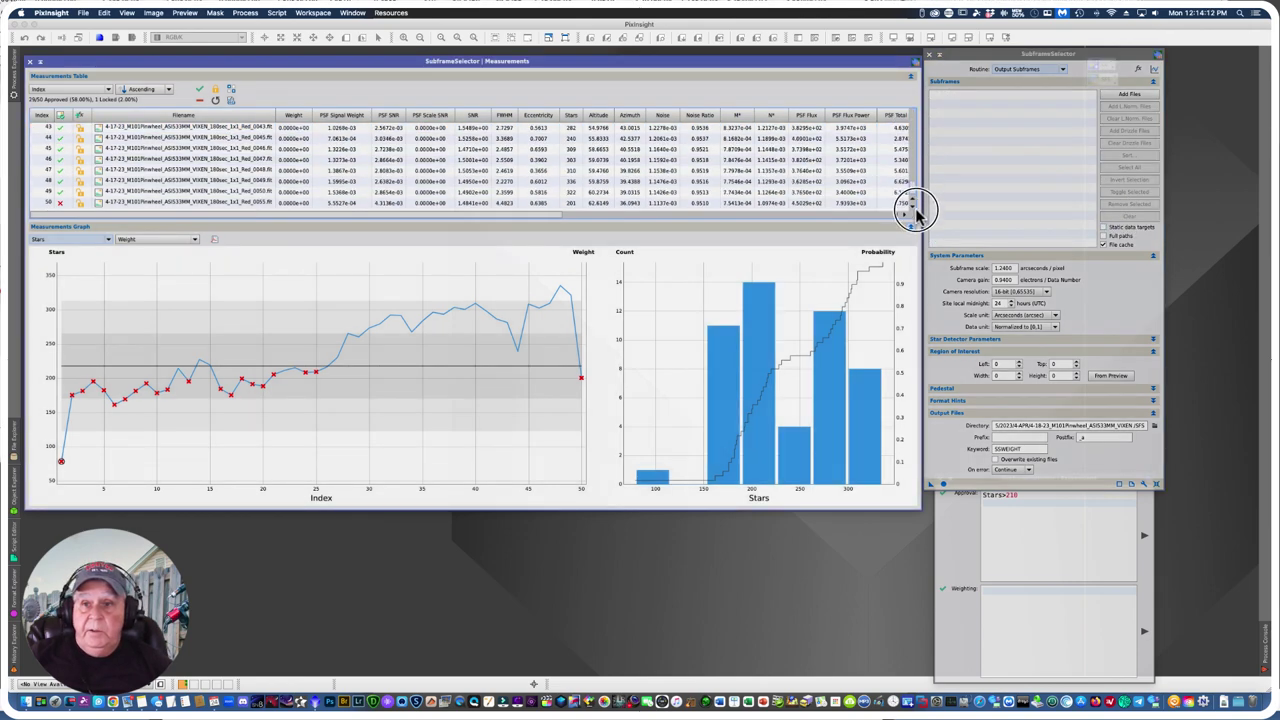
pyautogui.click(227, 201)
pyautogui.press('super+a')
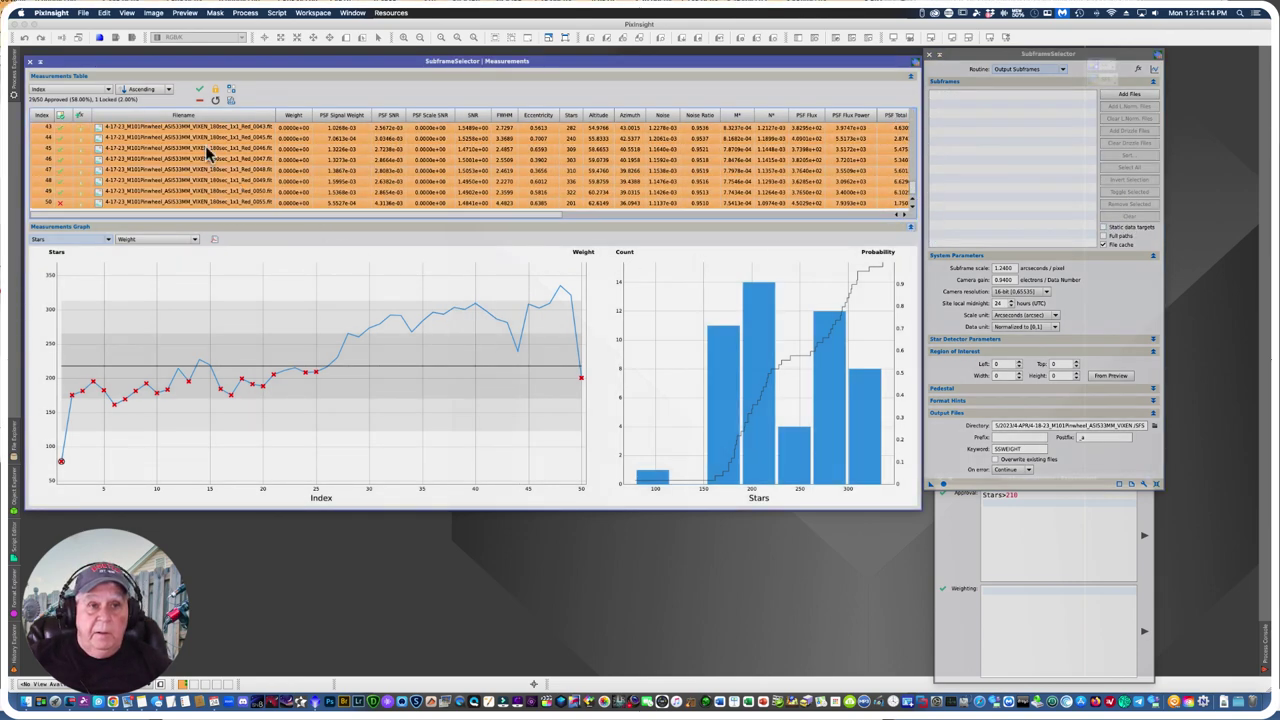
pyautogui.click(199, 100)
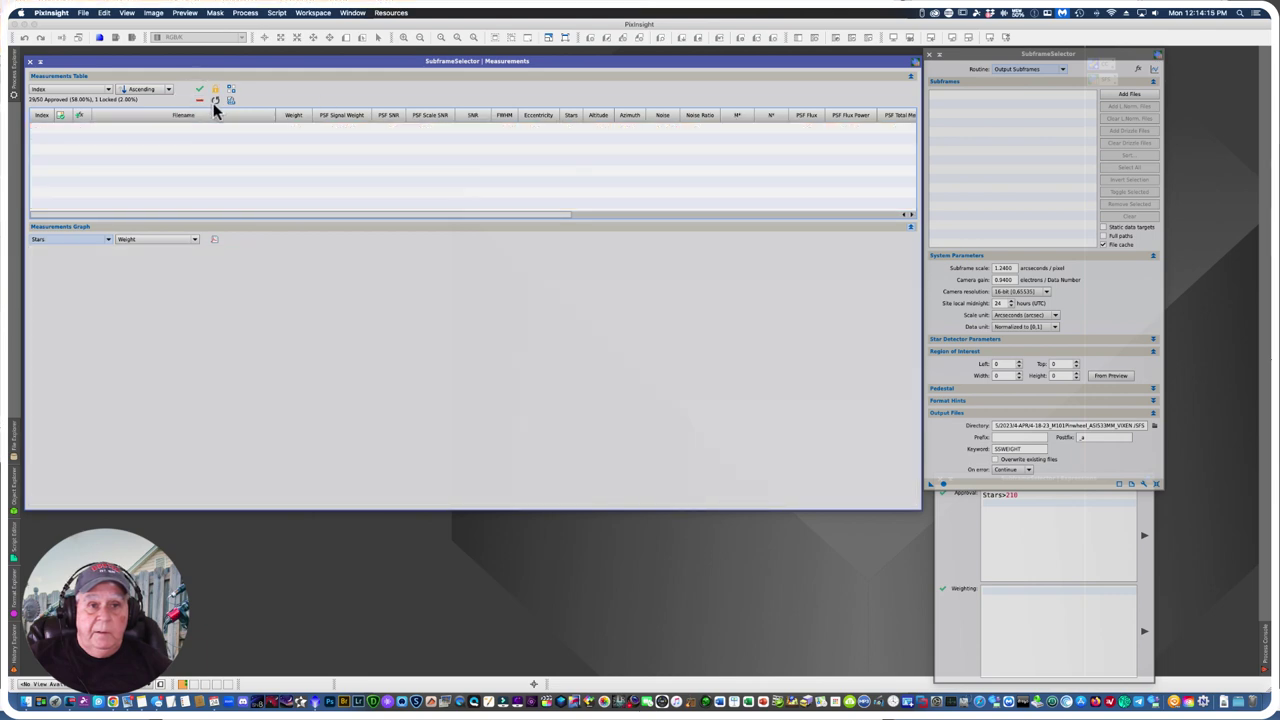
pyautogui.click(929, 54)
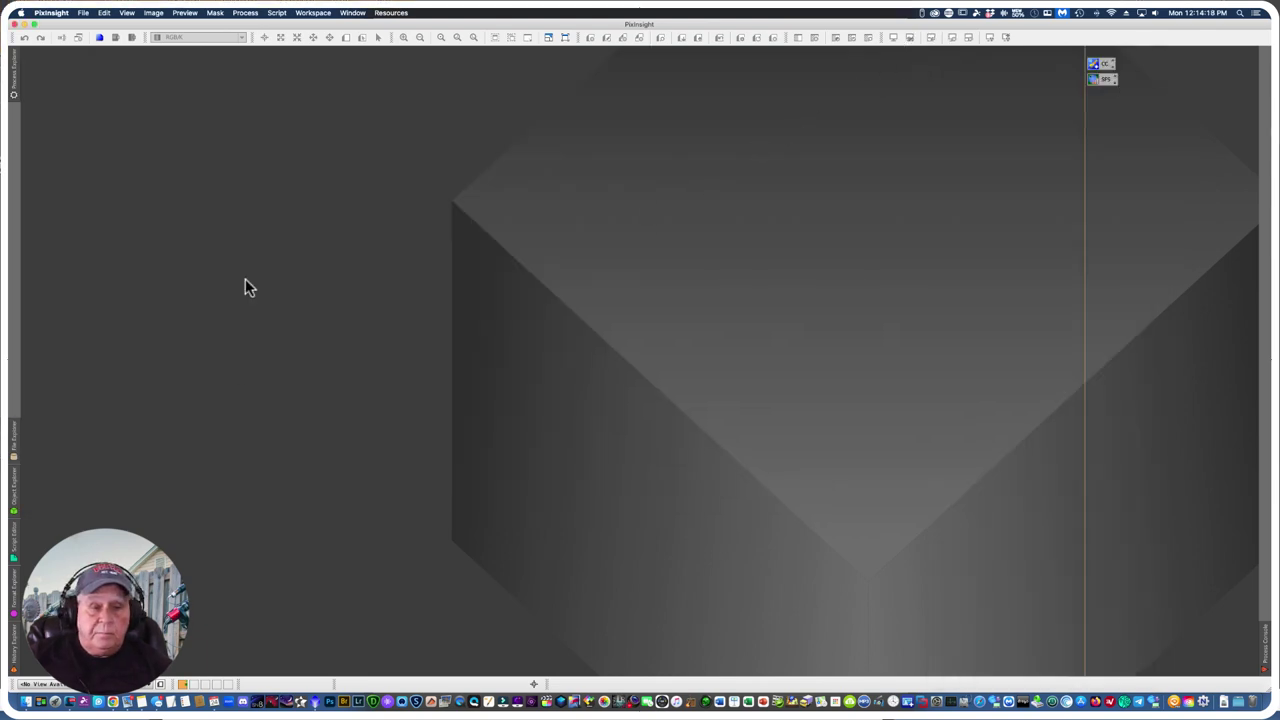
# Step: Open the WeightedBatchPreprocessing script and reset it so that all file lists are cleared
pyautogui.click(276, 13)
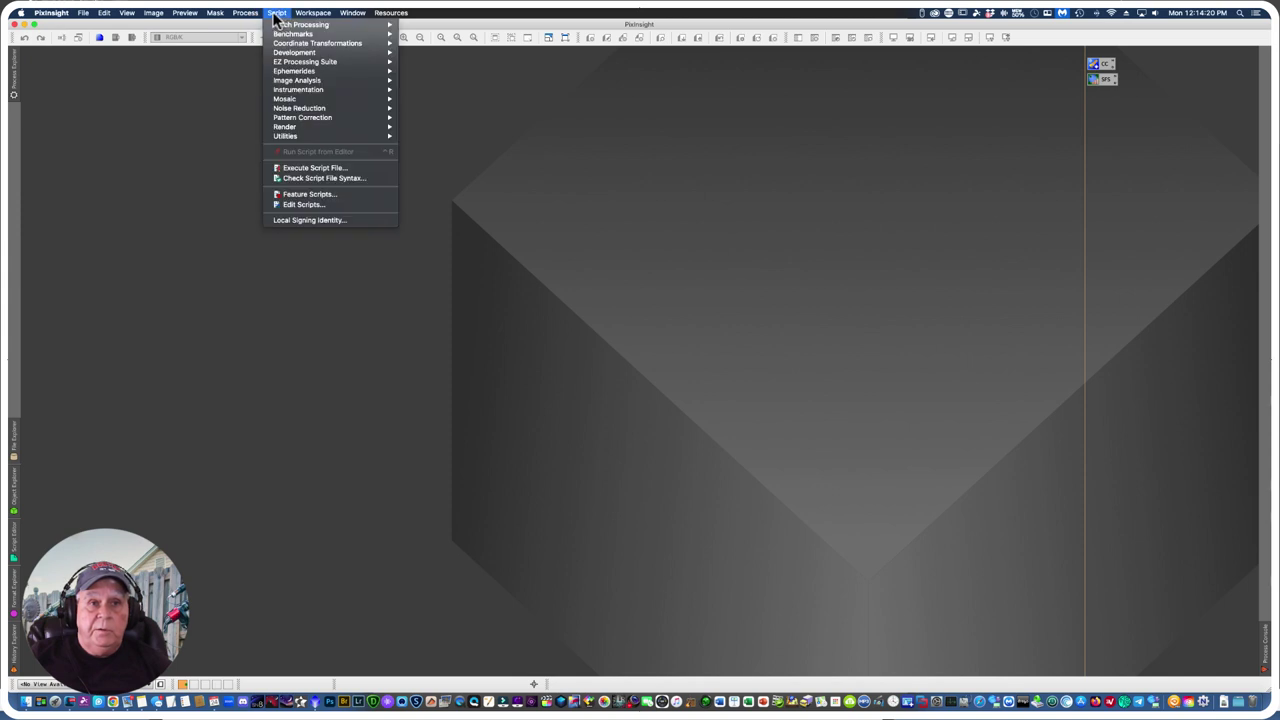
pyautogui.moveTo(282, 26)
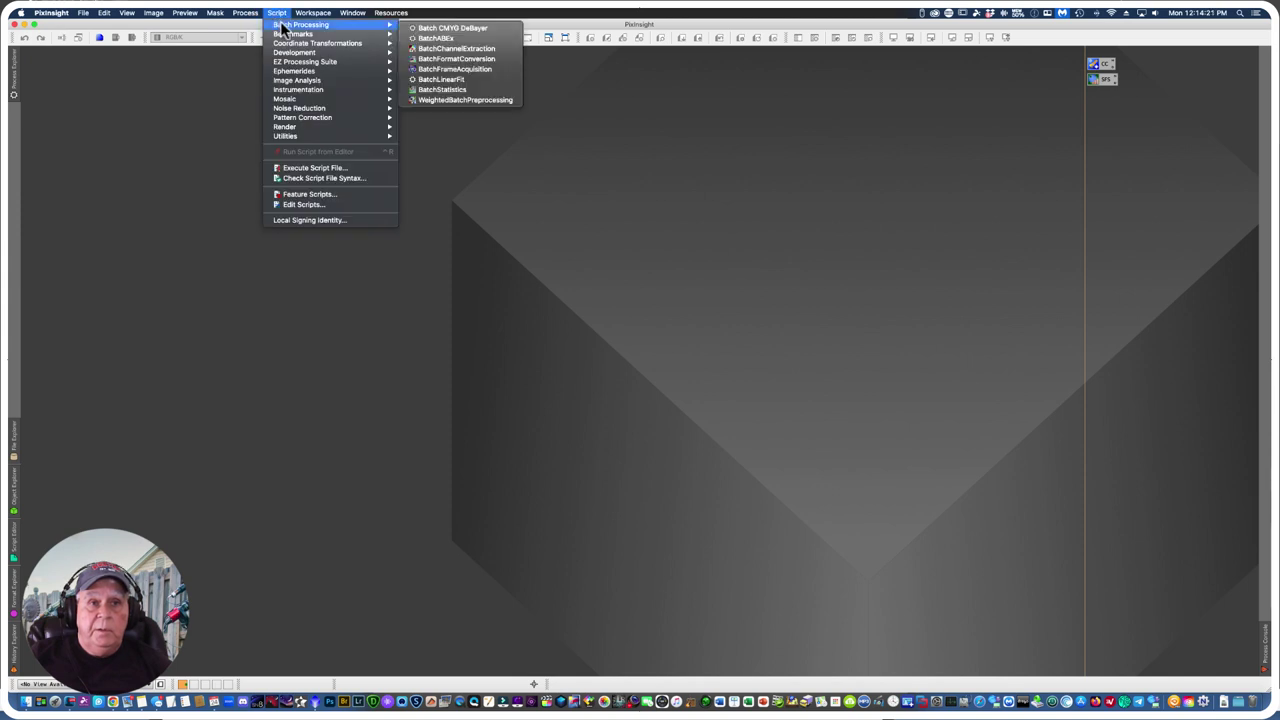
pyautogui.click(440, 100)
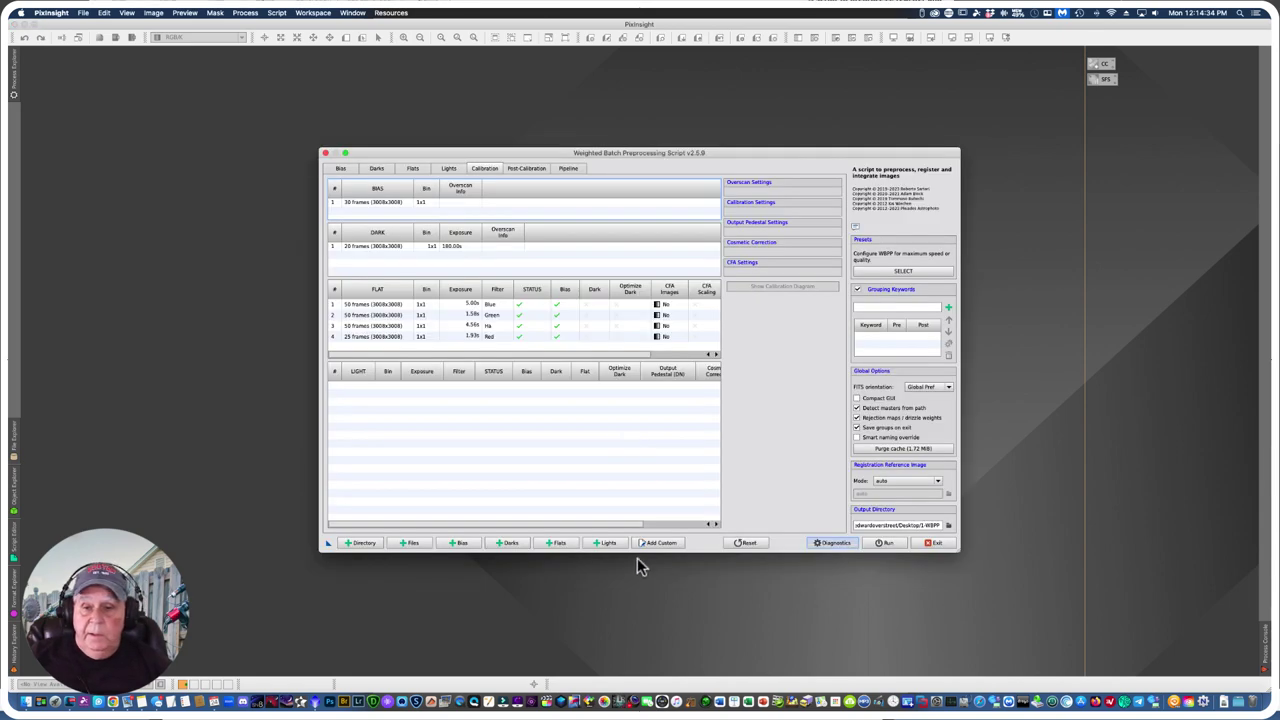
pyautogui.click(744, 546)
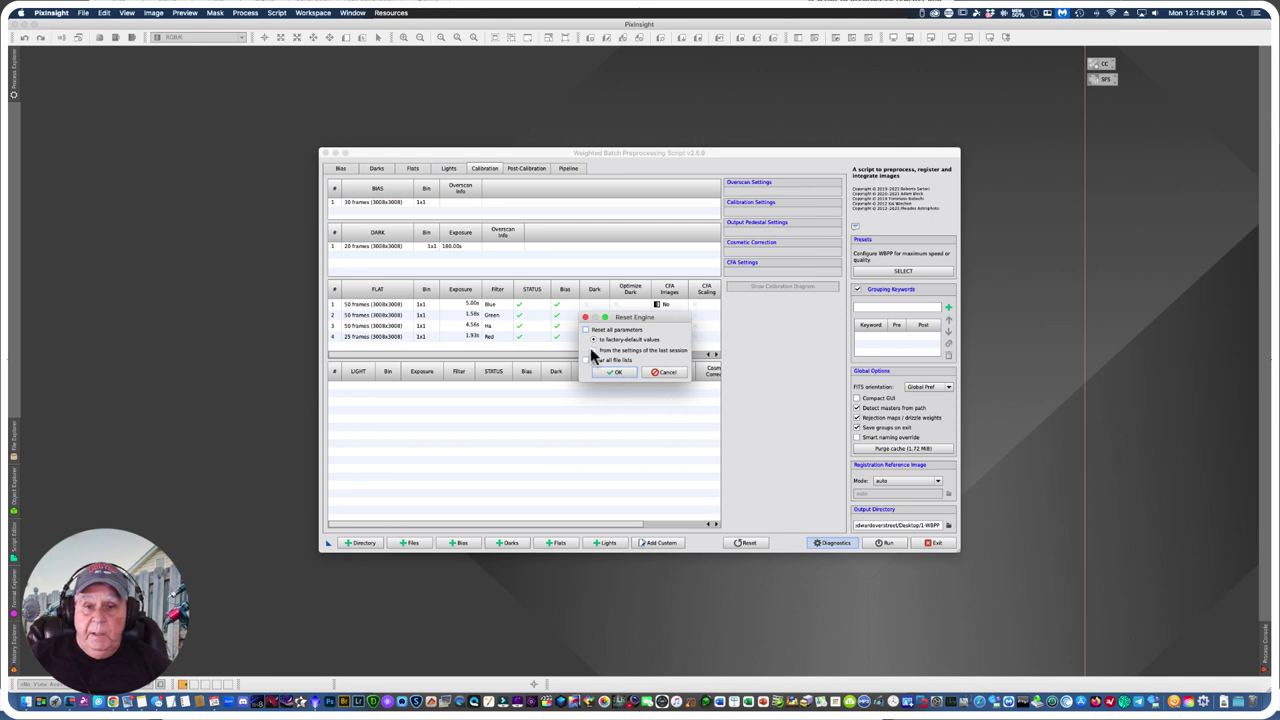
pyautogui.click(612, 373)
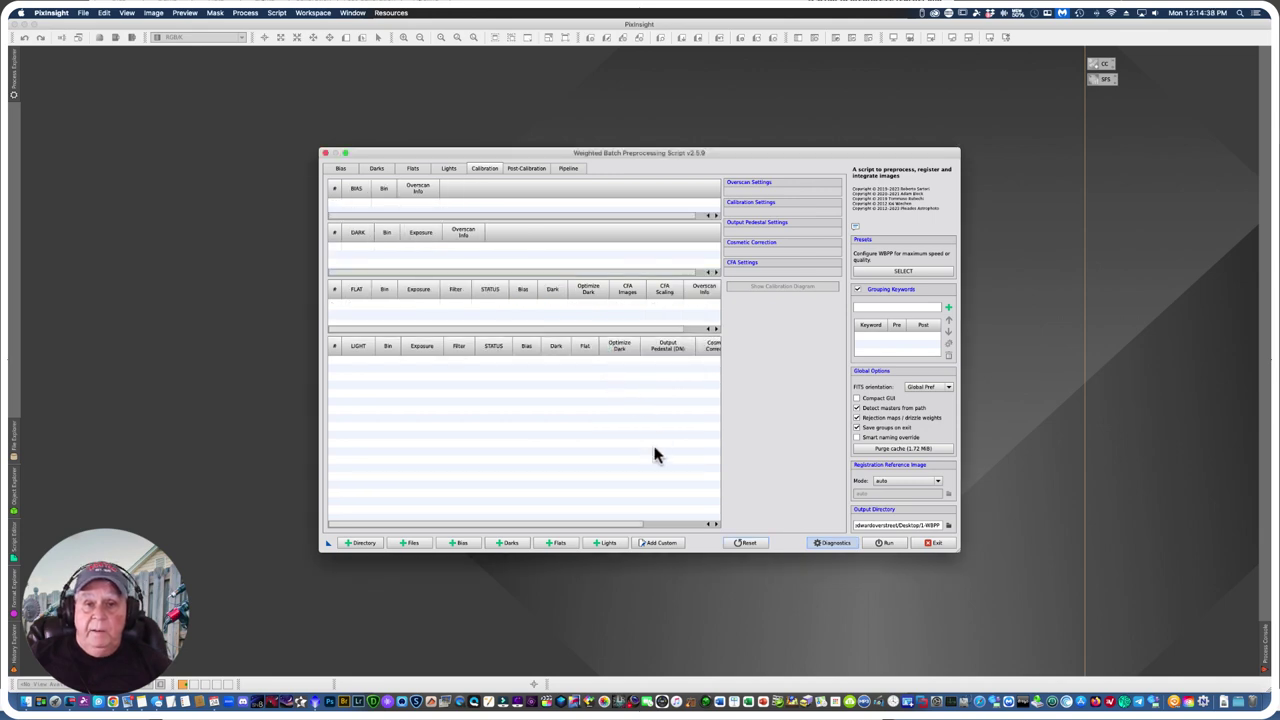
# Step: Add all the .xisf subframes from the SFS folder of 4-18-23_M101Pinwheel_ASI533MM_VIXEN to the preprocessing script
pyautogui.click(409, 543)
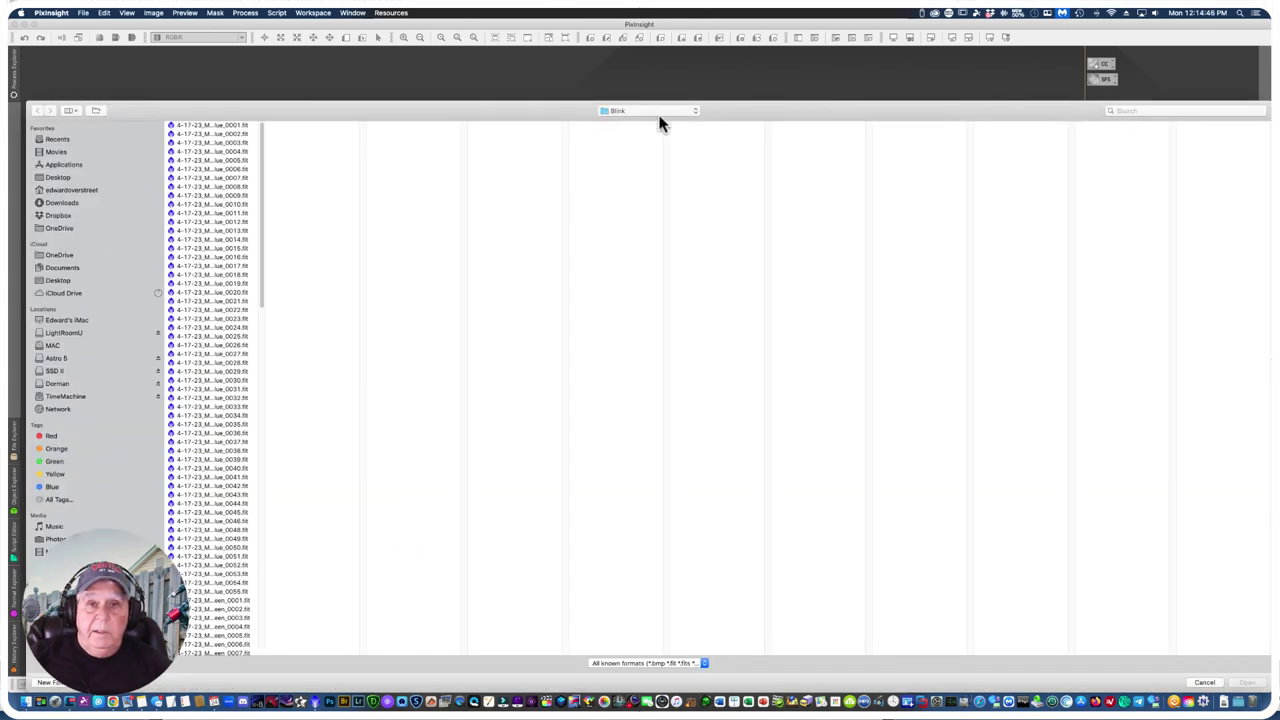
pyautogui.click(220, 125)
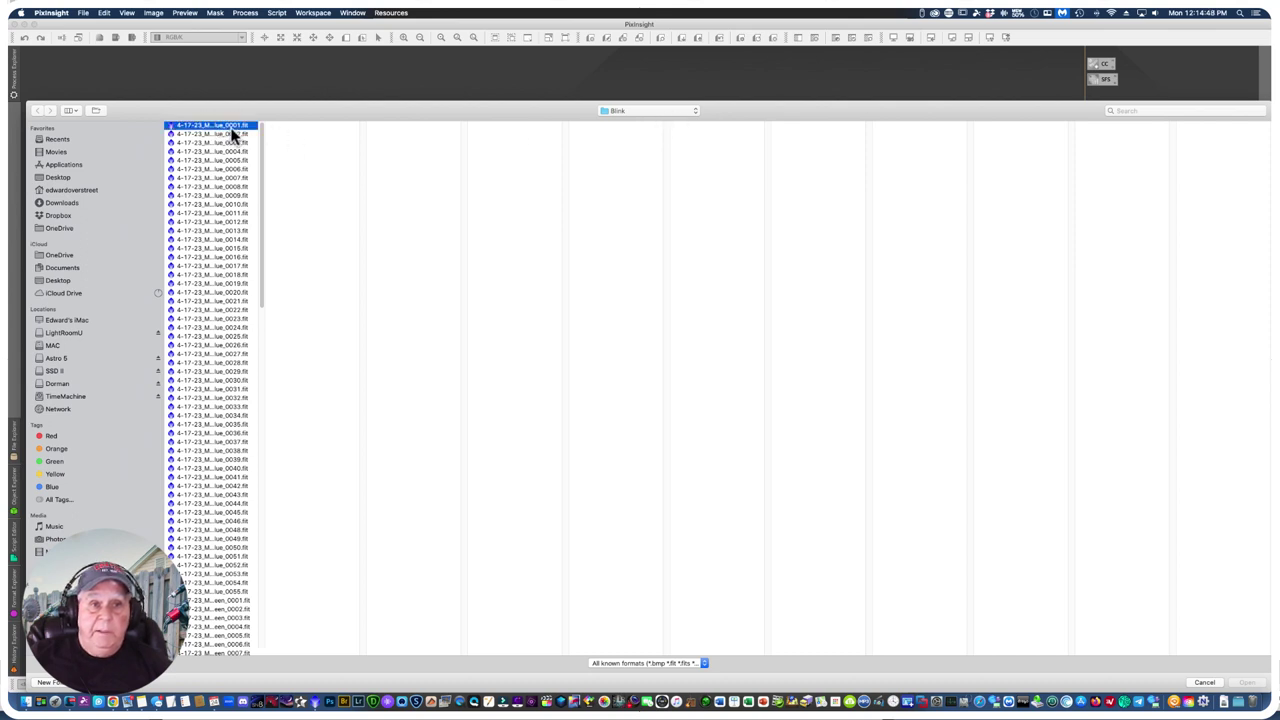
pyautogui.click(697, 112)
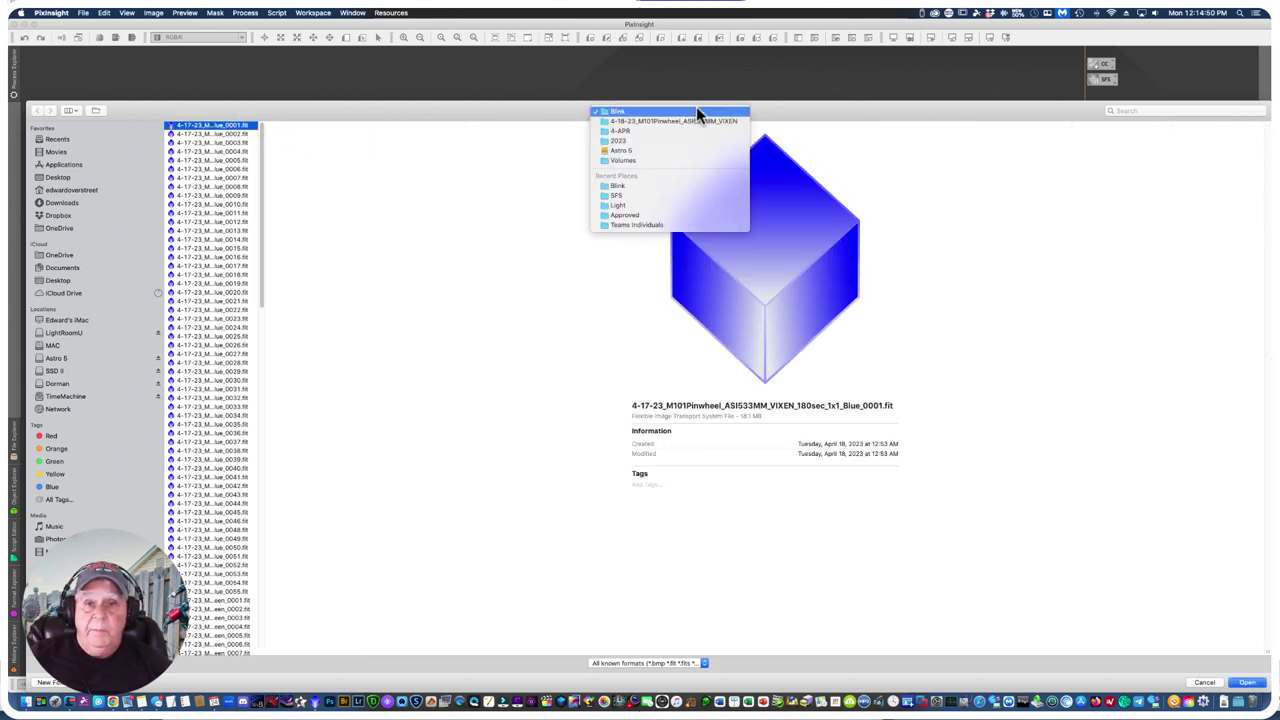
pyautogui.click(639, 121)
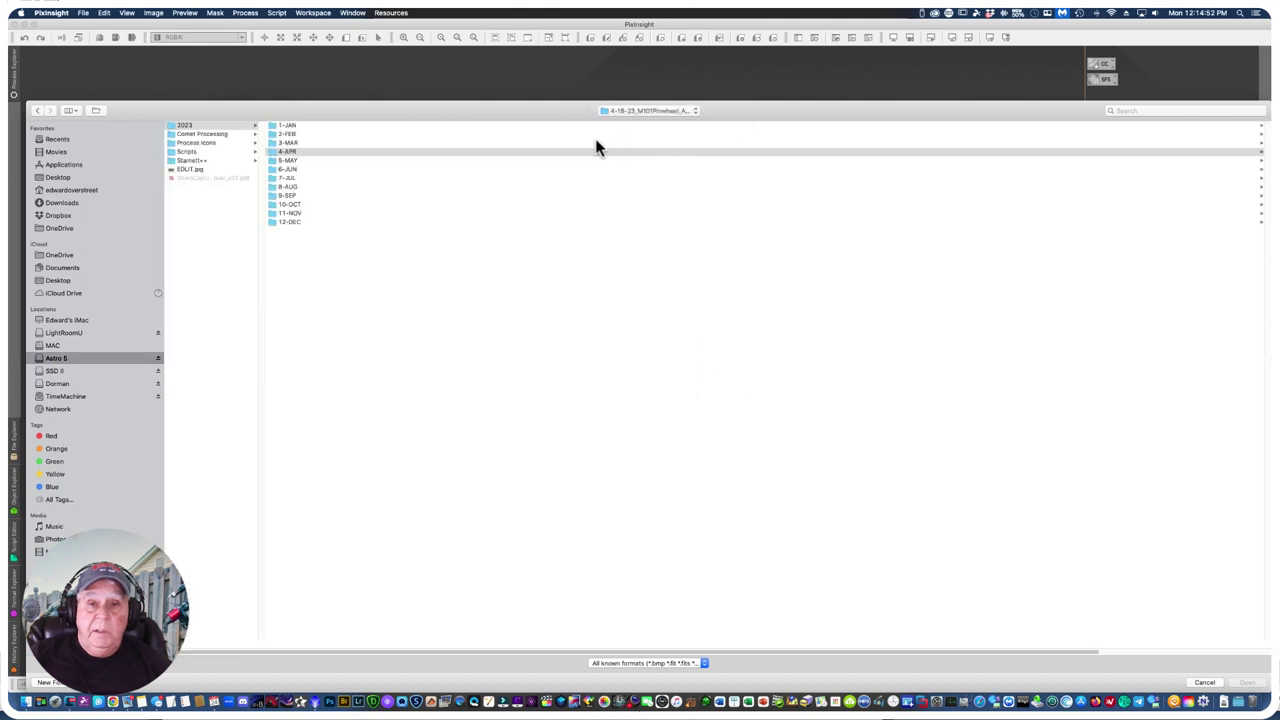
pyautogui.click(284, 151)
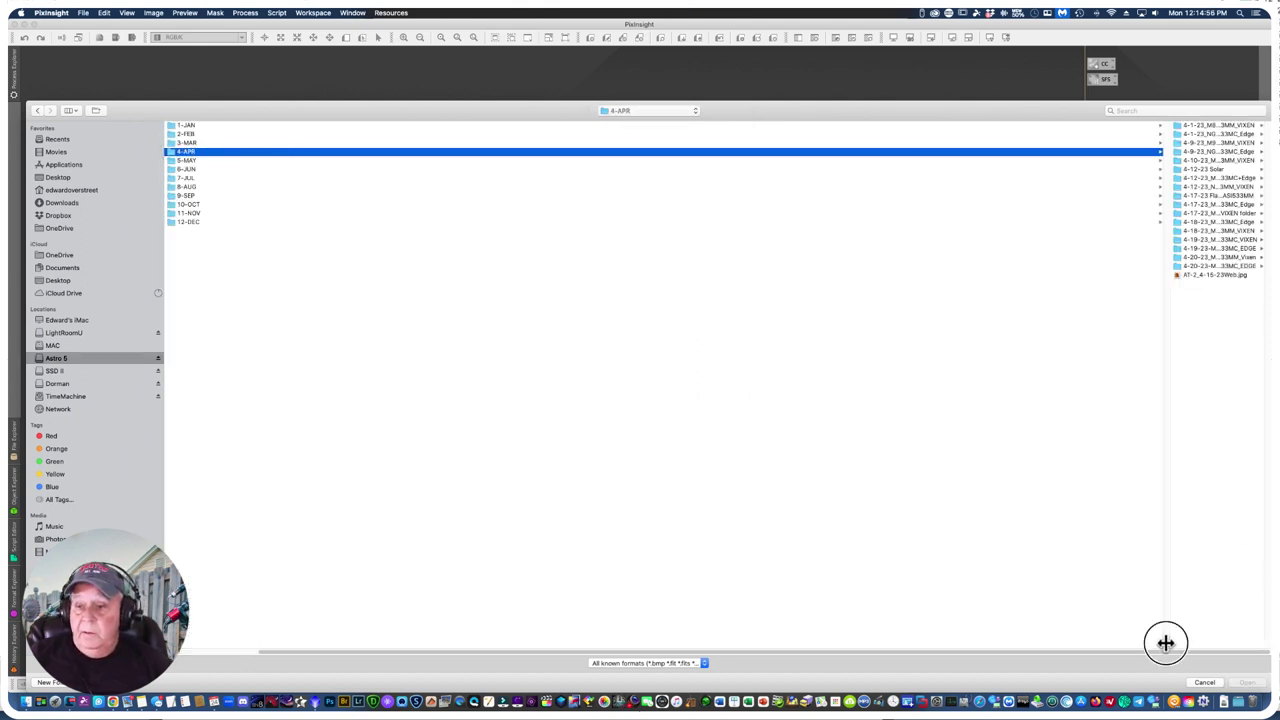
pyautogui.moveTo(1166, 643); pyautogui.dragTo(289, 620)
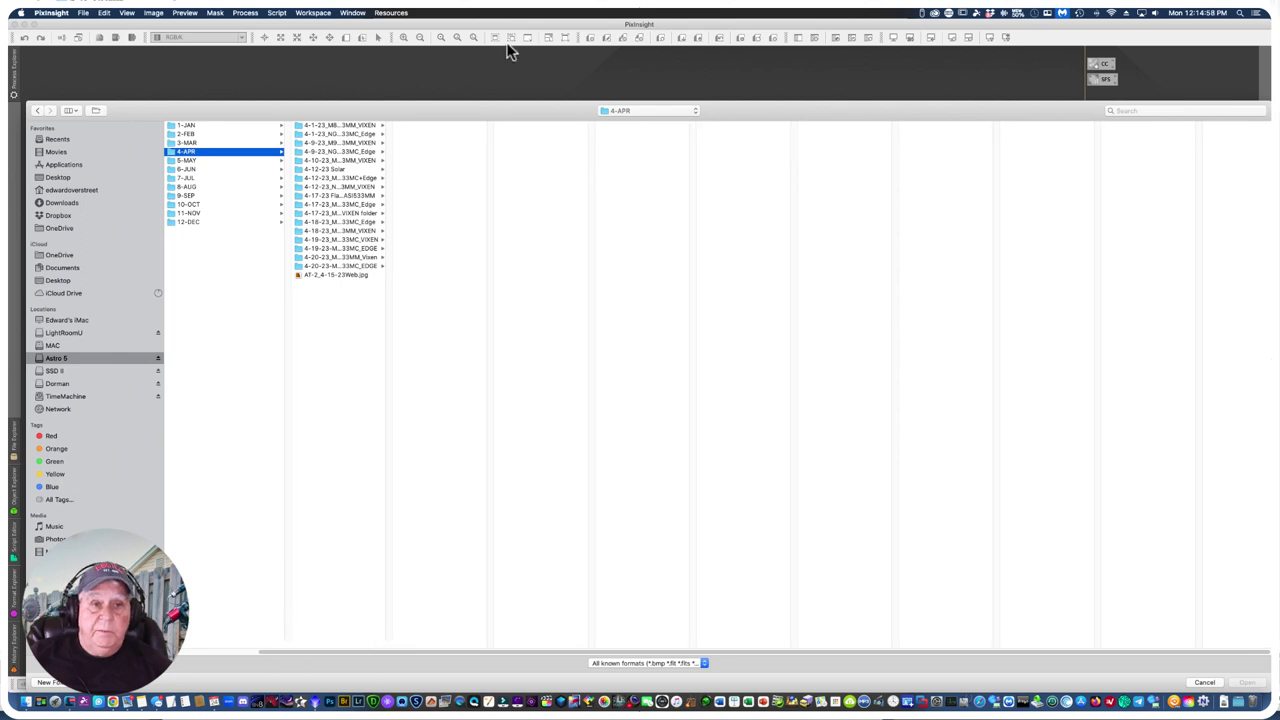
pyautogui.click(334, 230)
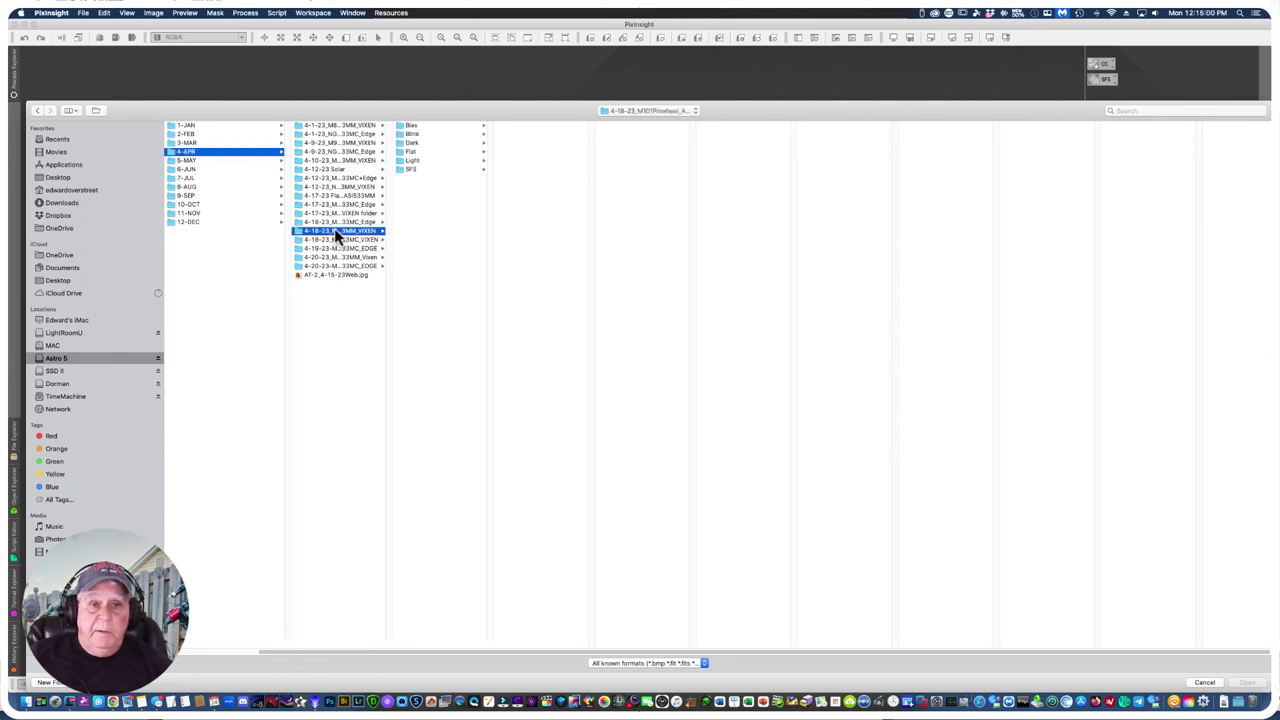
pyautogui.click(410, 169)
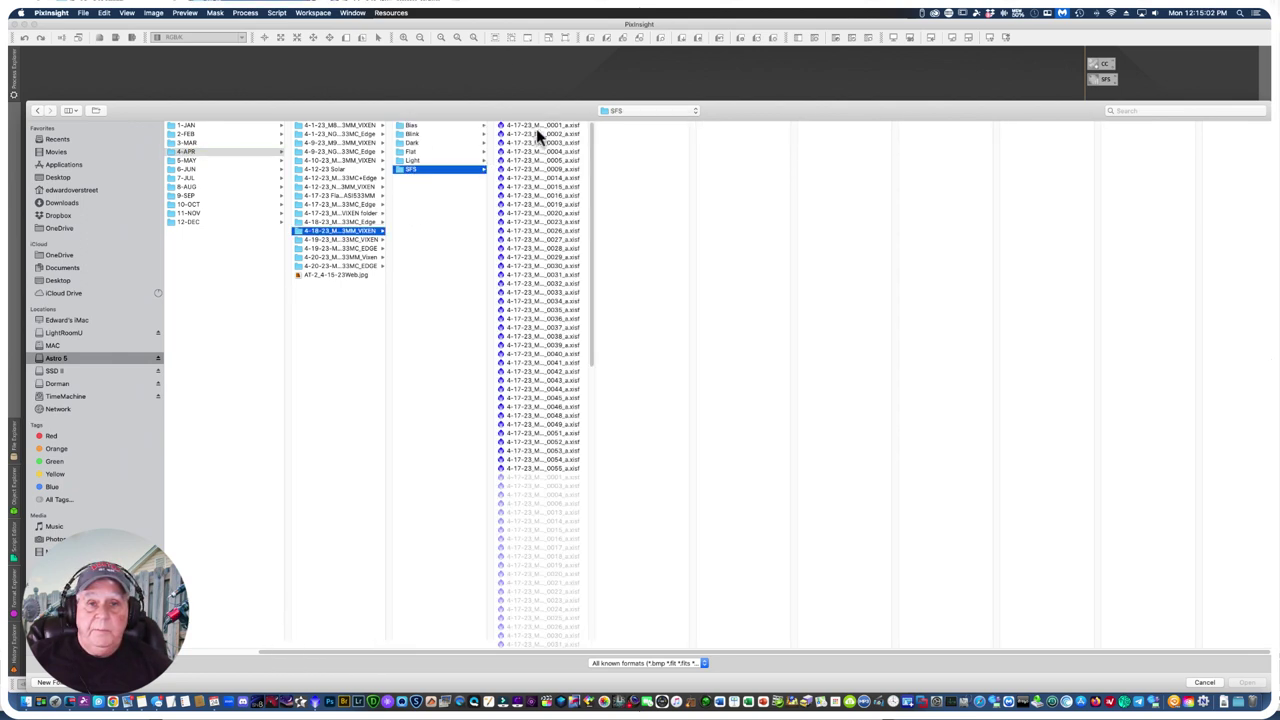
pyautogui.click(536, 128)
pyautogui.moveTo(591, 128); pyautogui.dragTo(566, 412)
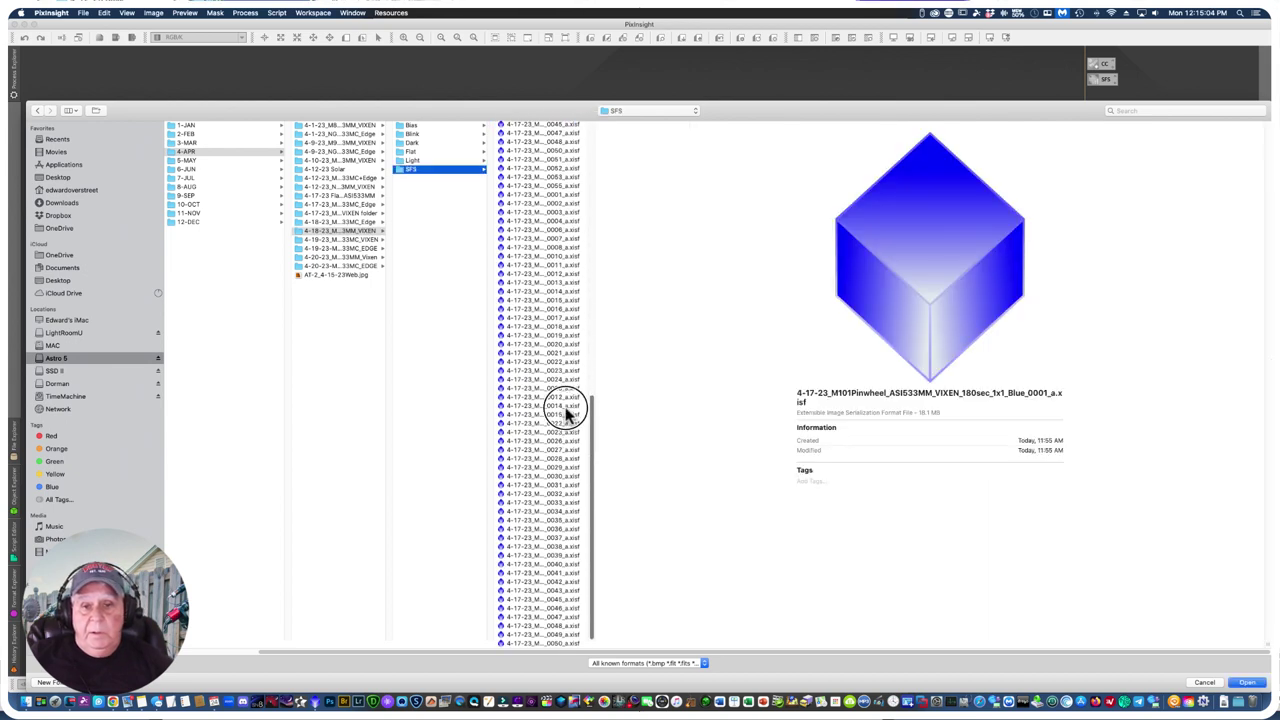
pyautogui.keyDown('shift'); pyautogui.click(533, 646); pyautogui.keyUp('shift')
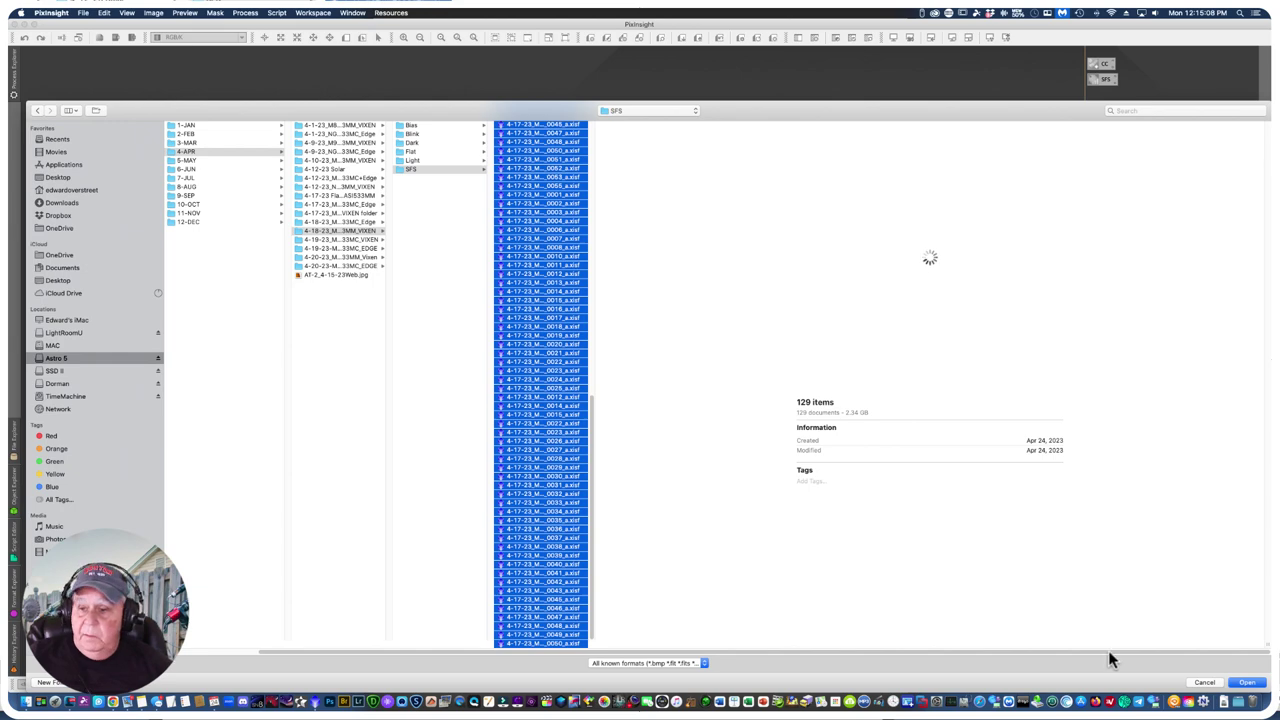
pyautogui.click(1242, 683)
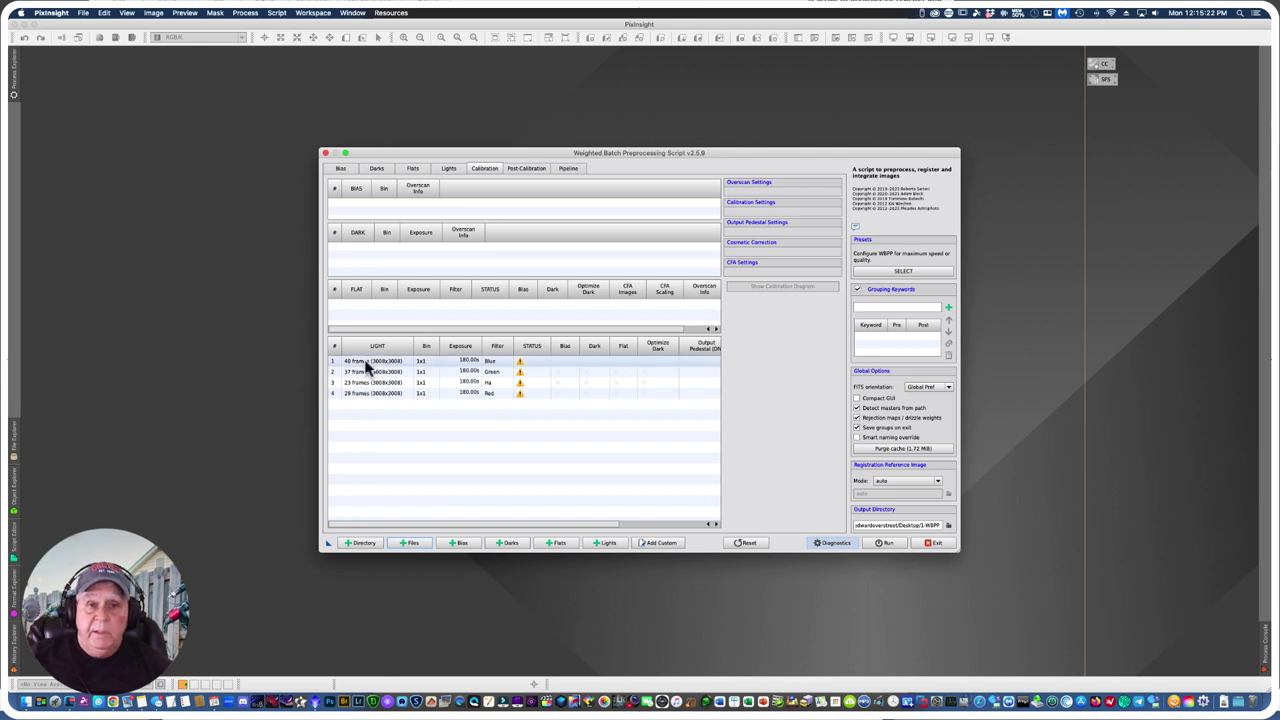
# Step: Add all the bias .fit frames from the Bias folder of 4-18-23_M101Pinwheel_ASI533MM_VIXEN to the preprocessing script
pyautogui.click(514, 168)
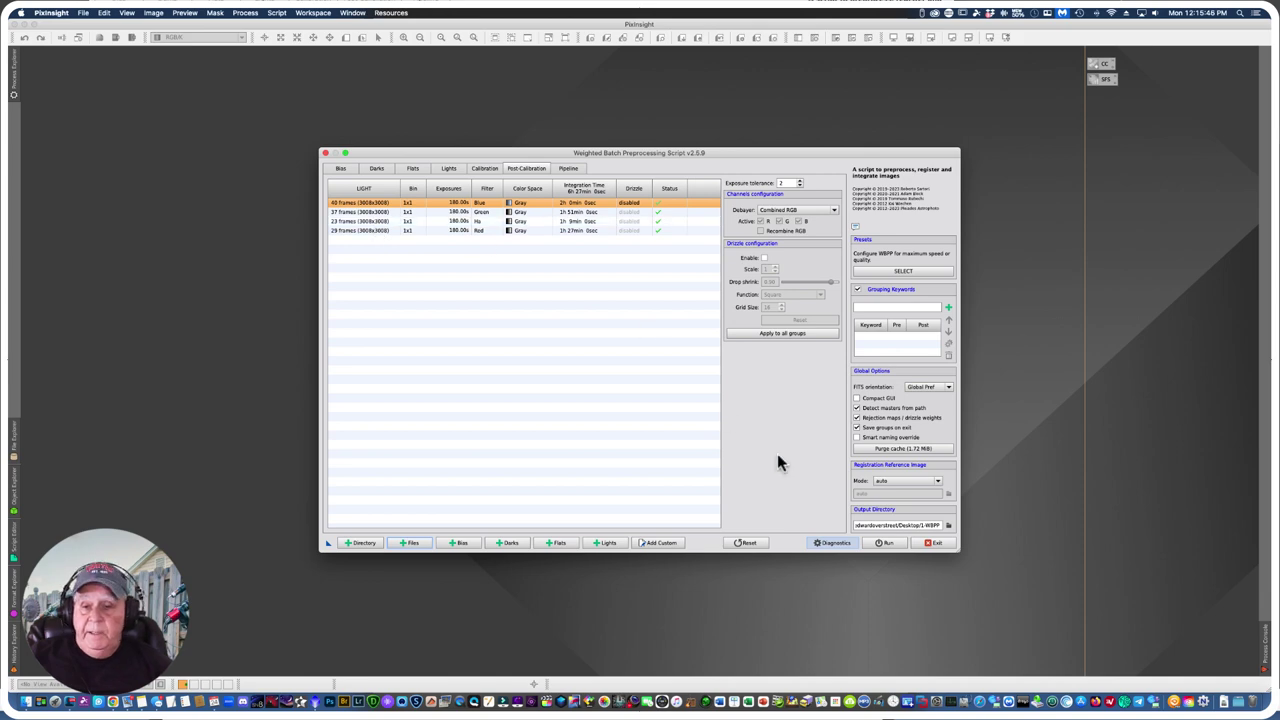
pyautogui.click(348, 171)
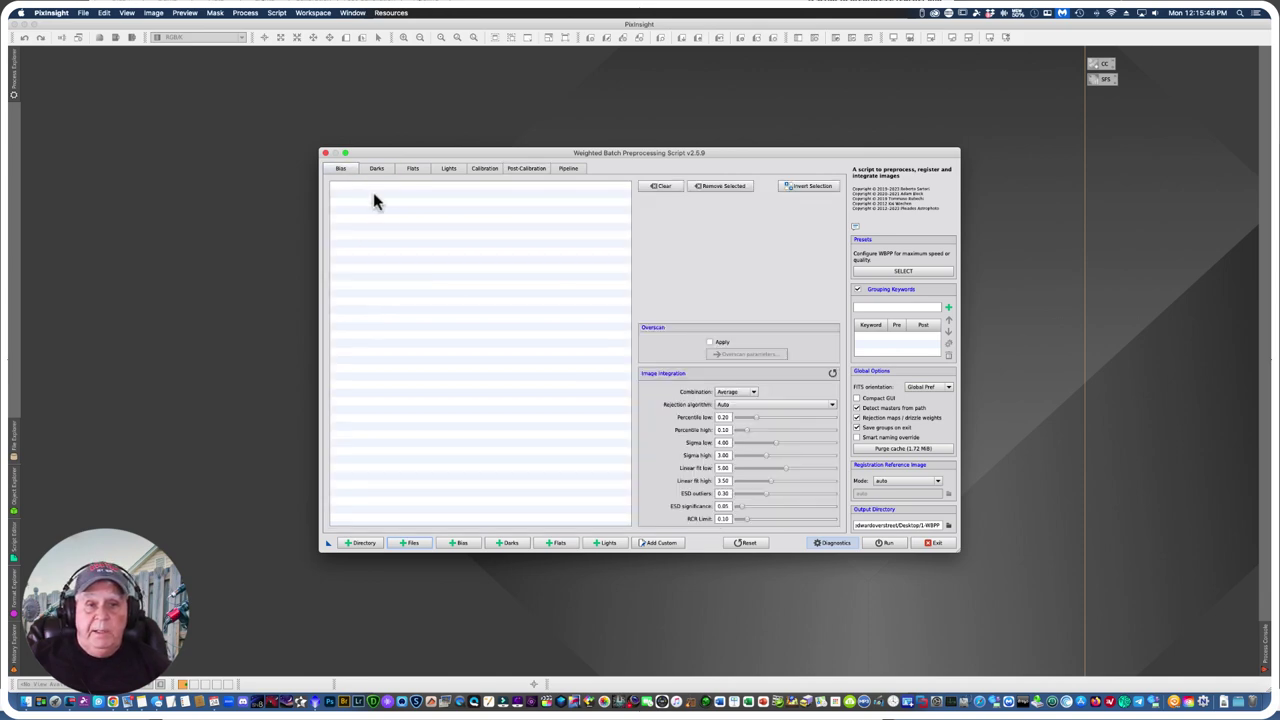
pyautogui.click(412, 548)
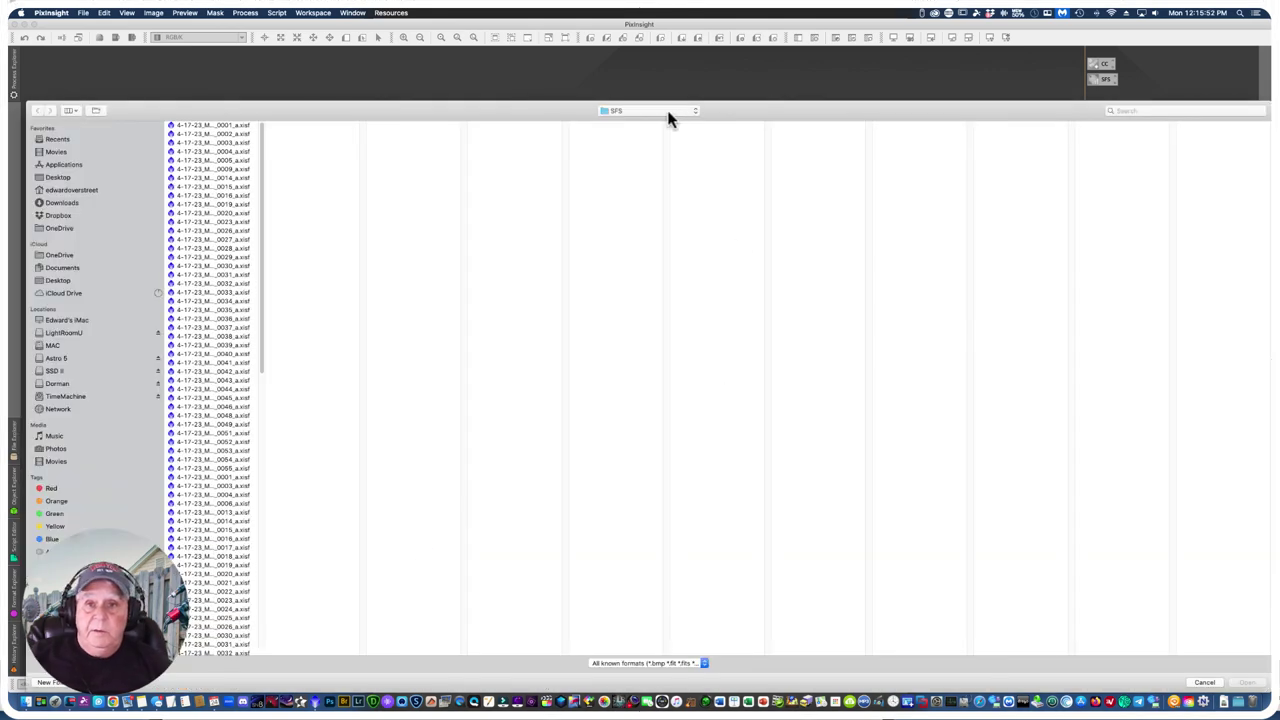
pyautogui.click(695, 112)
pyautogui.click(639, 121)
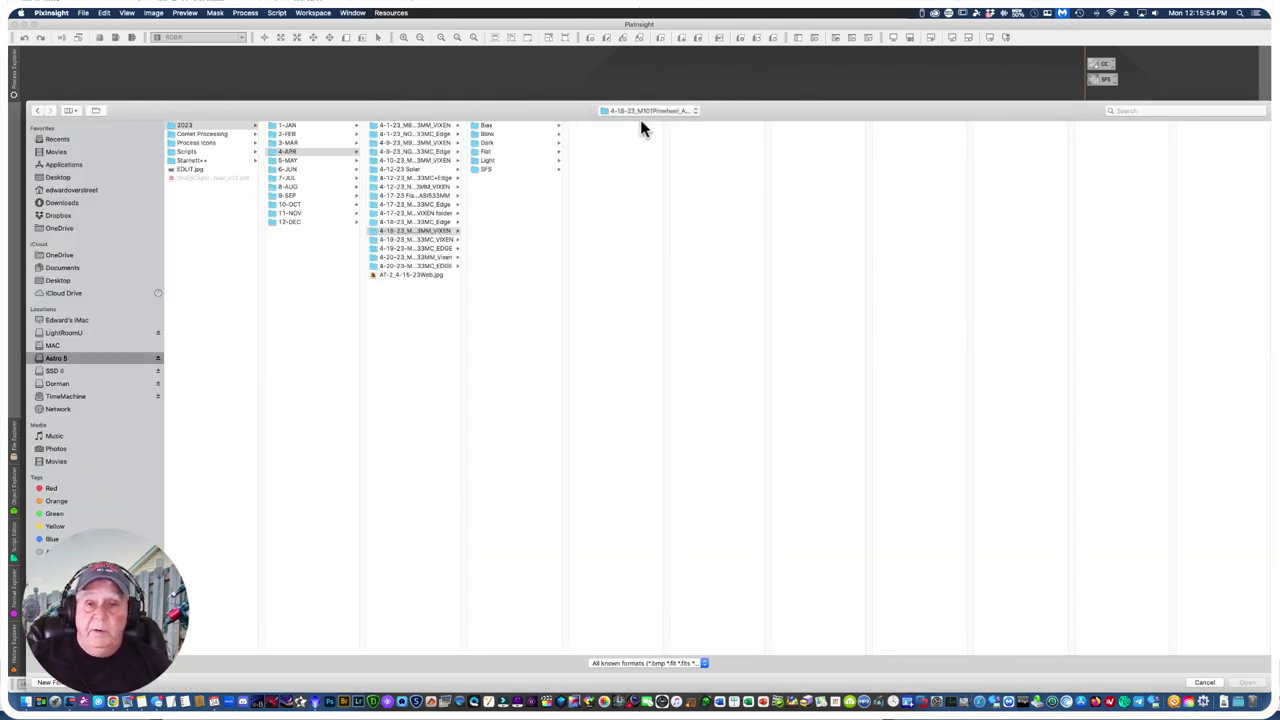
pyautogui.click(548, 126)
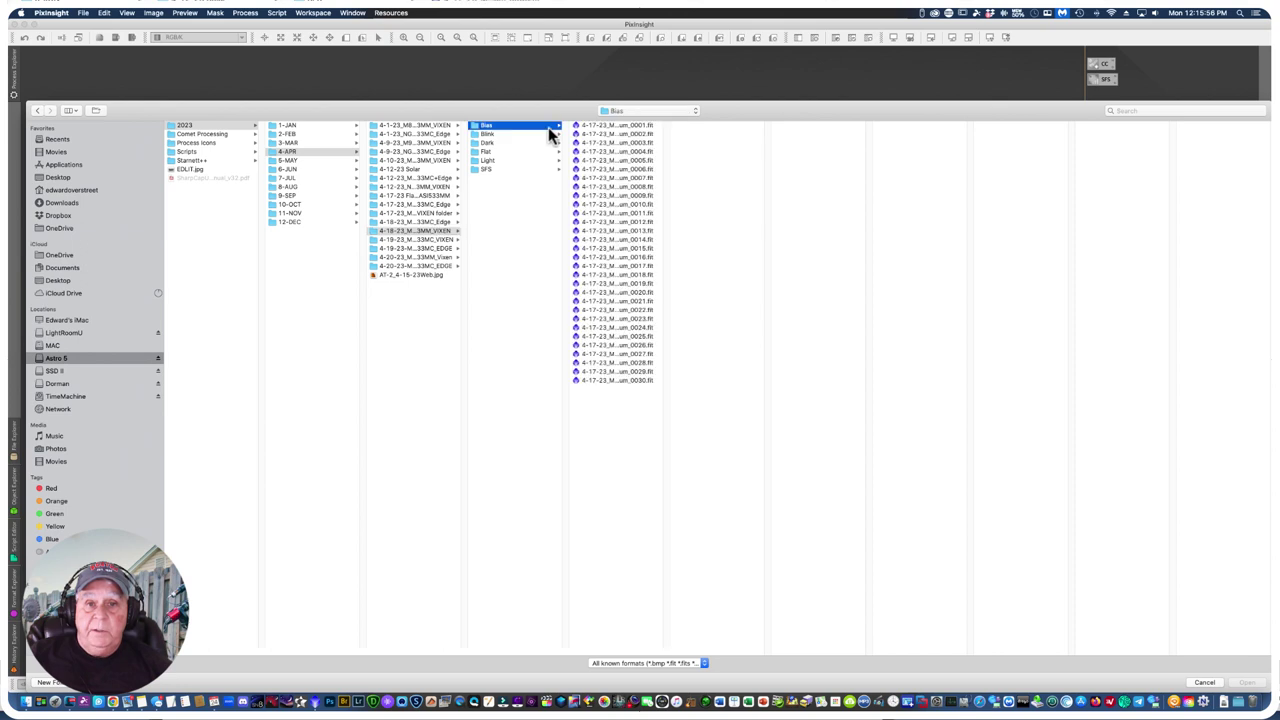
pyautogui.click(606, 127)
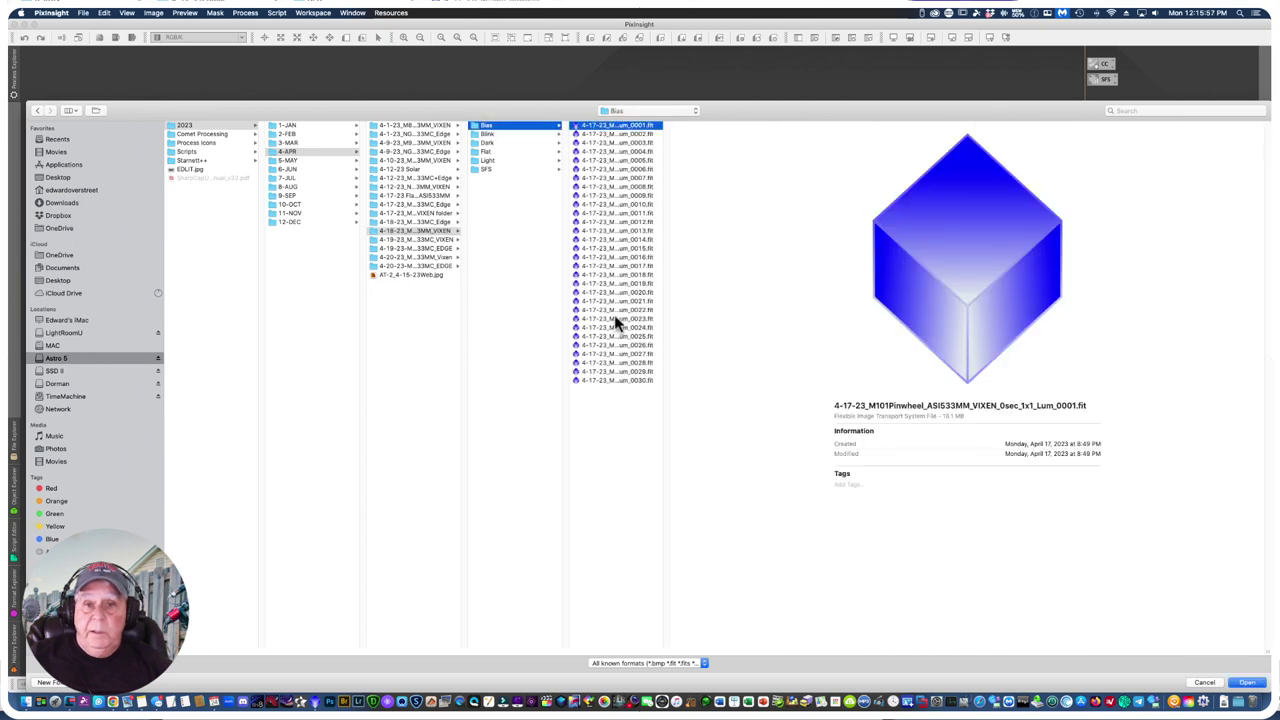
pyautogui.keyDown('shift'); pyautogui.click(617, 380); pyautogui.keyUp('shift')
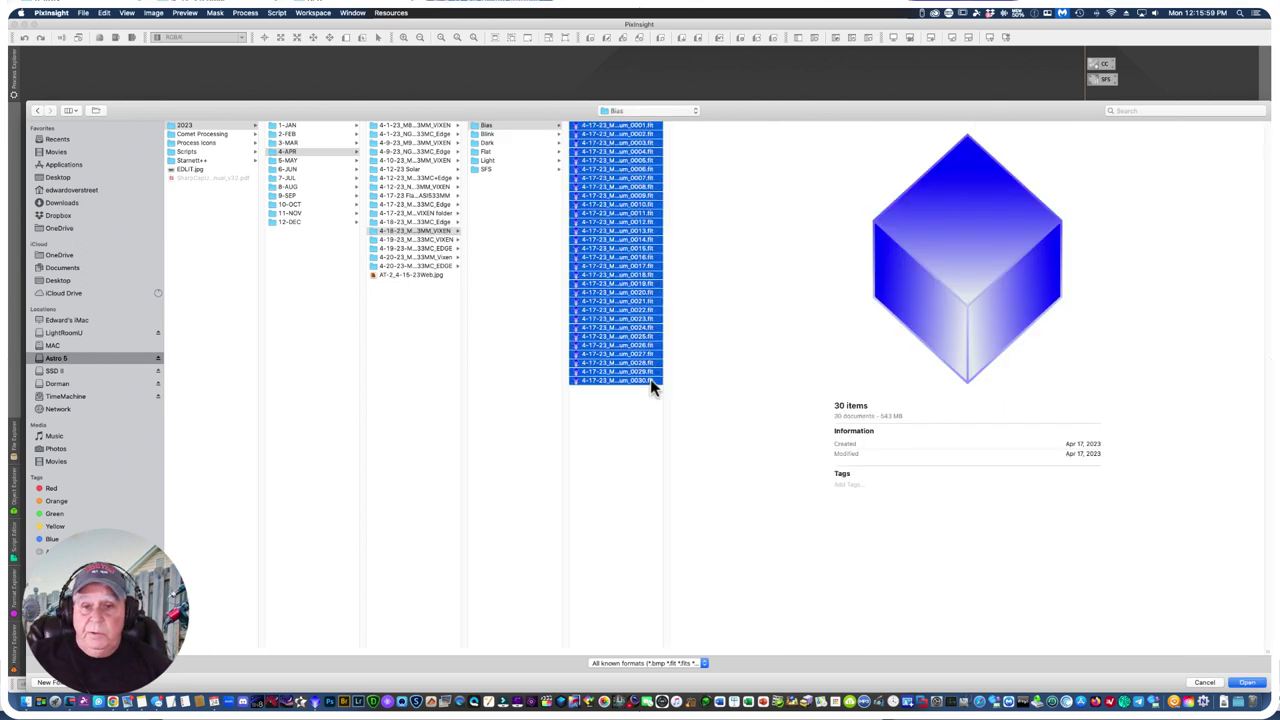
pyautogui.click(1247, 683)
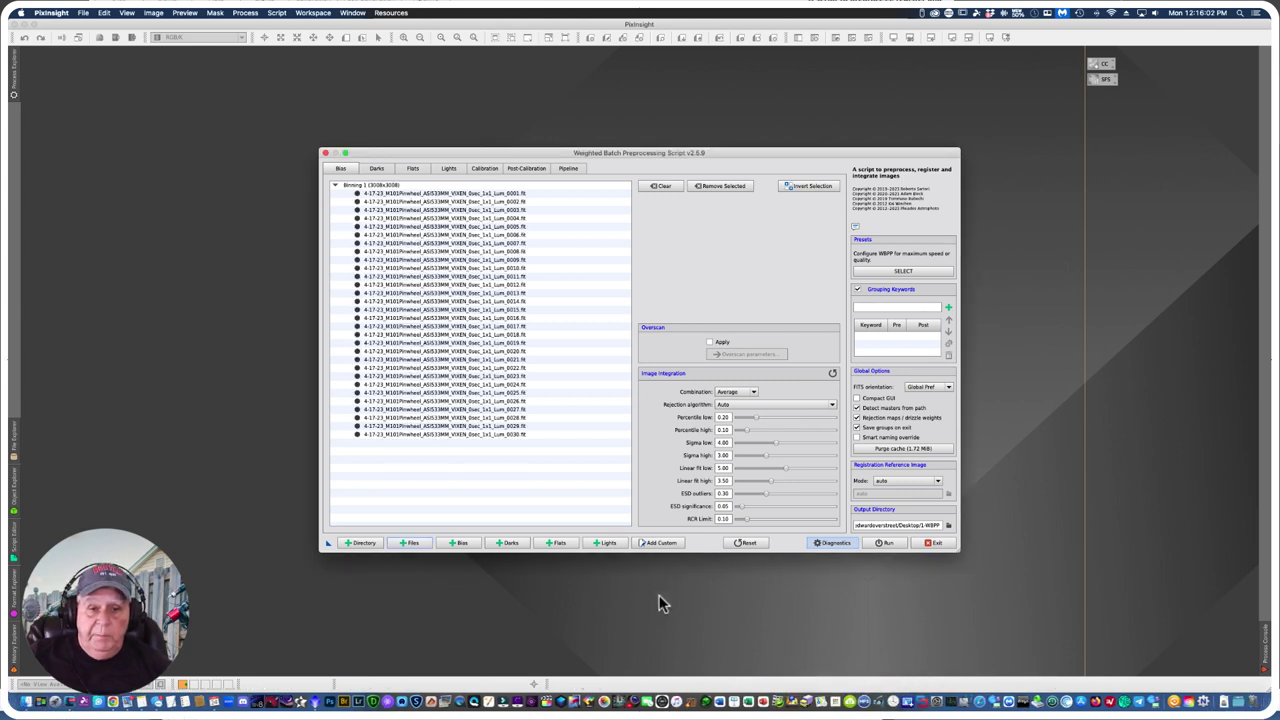
# Step: Add all the Green, Red, Ha and Blue flat frames from the session's Flat folder to the preprocessing script
pyautogui.click(409, 542)
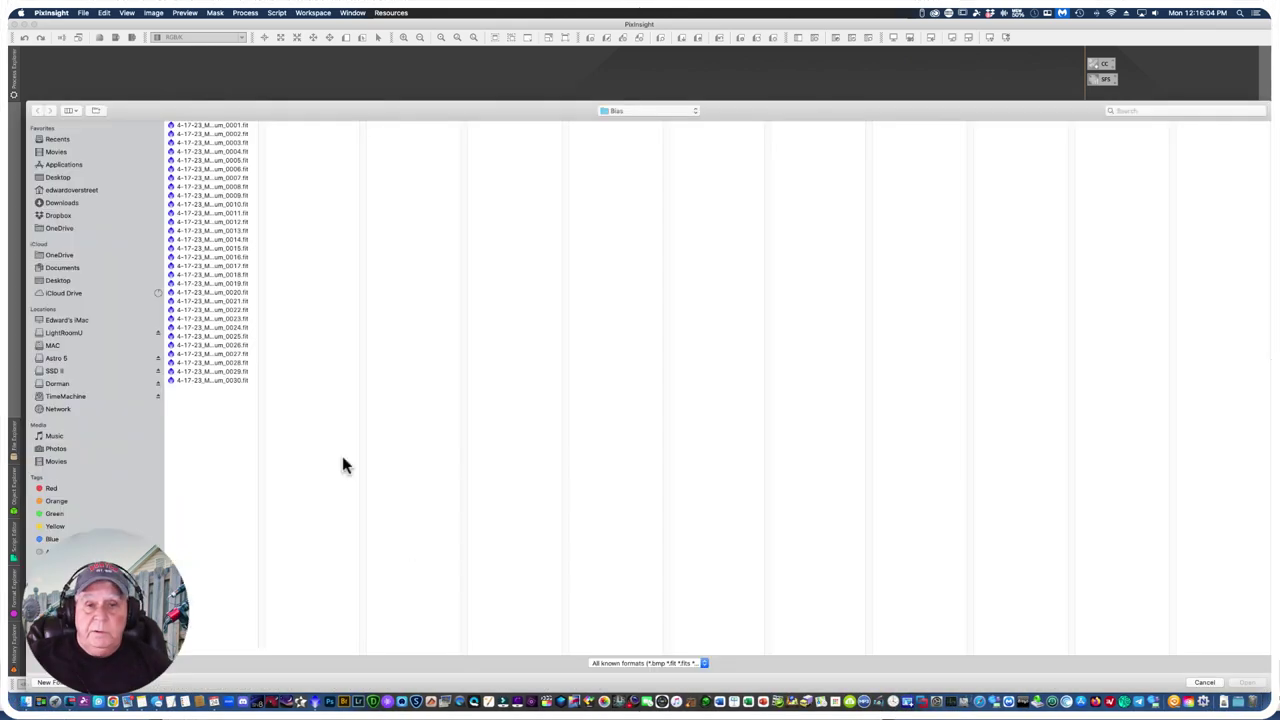
pyautogui.click(699, 111)
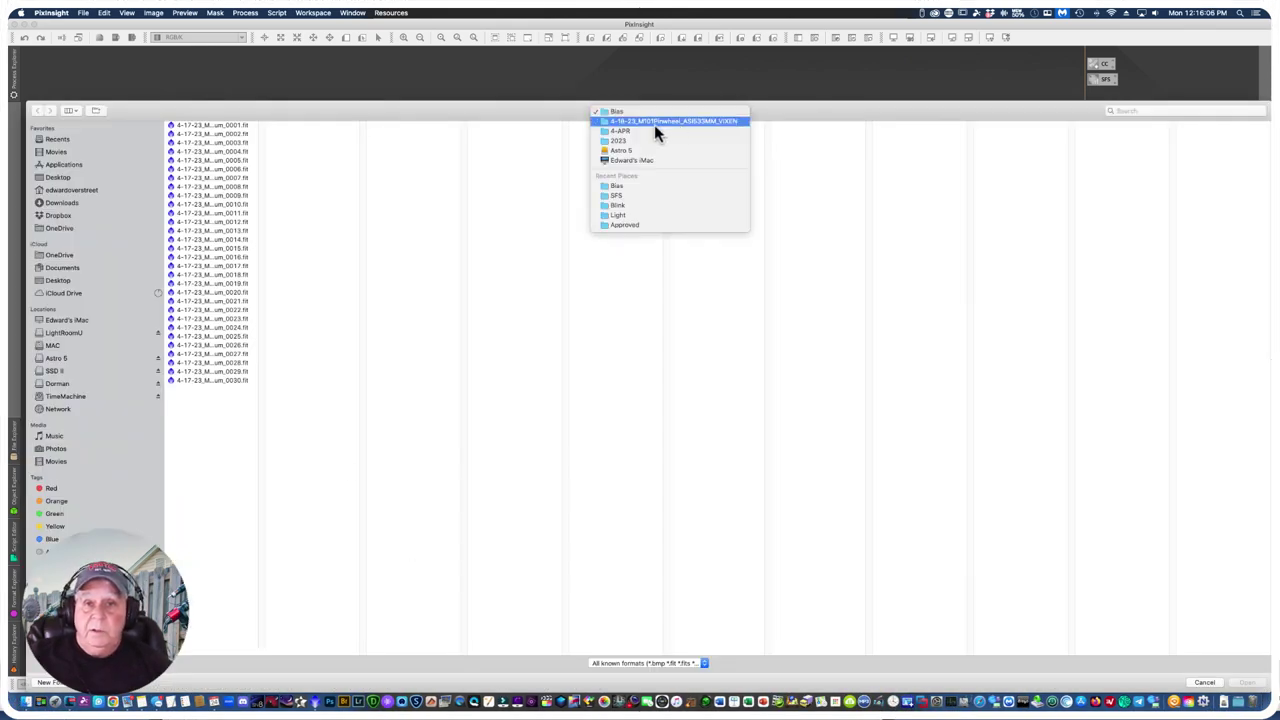
pyautogui.click(654, 131)
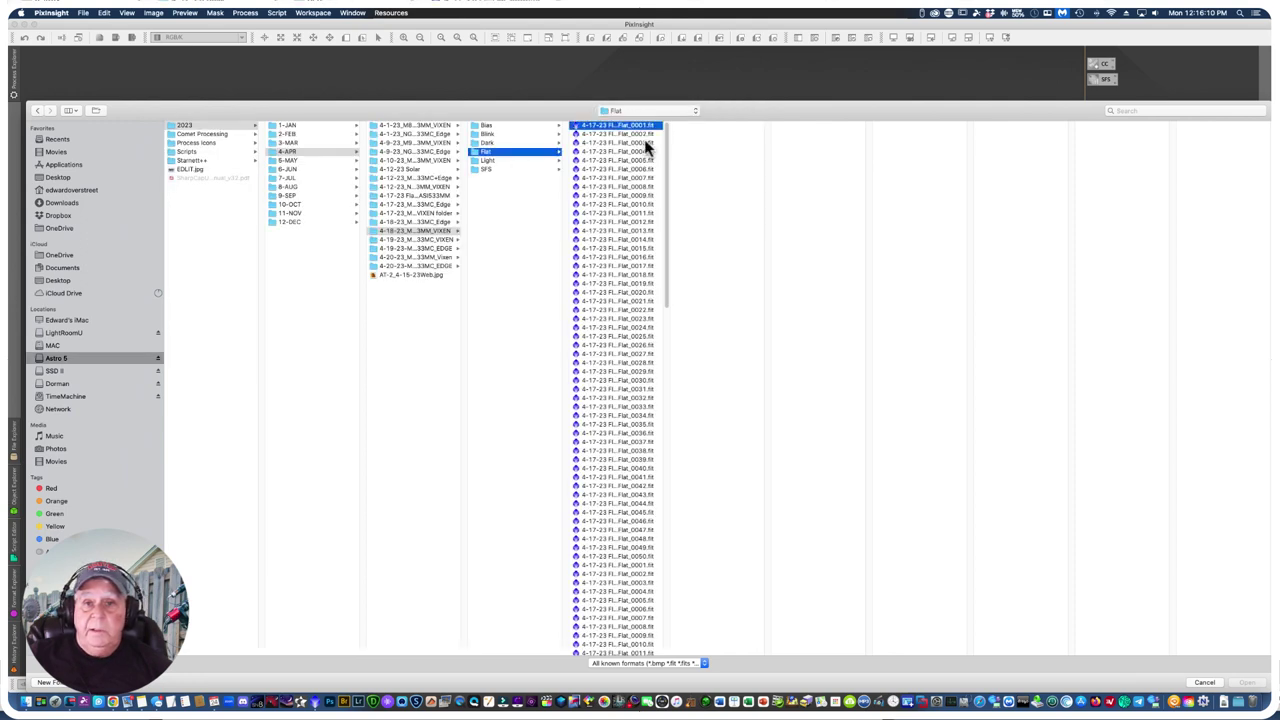
pyautogui.moveTo(666, 652); pyautogui.dragTo(829, 399)
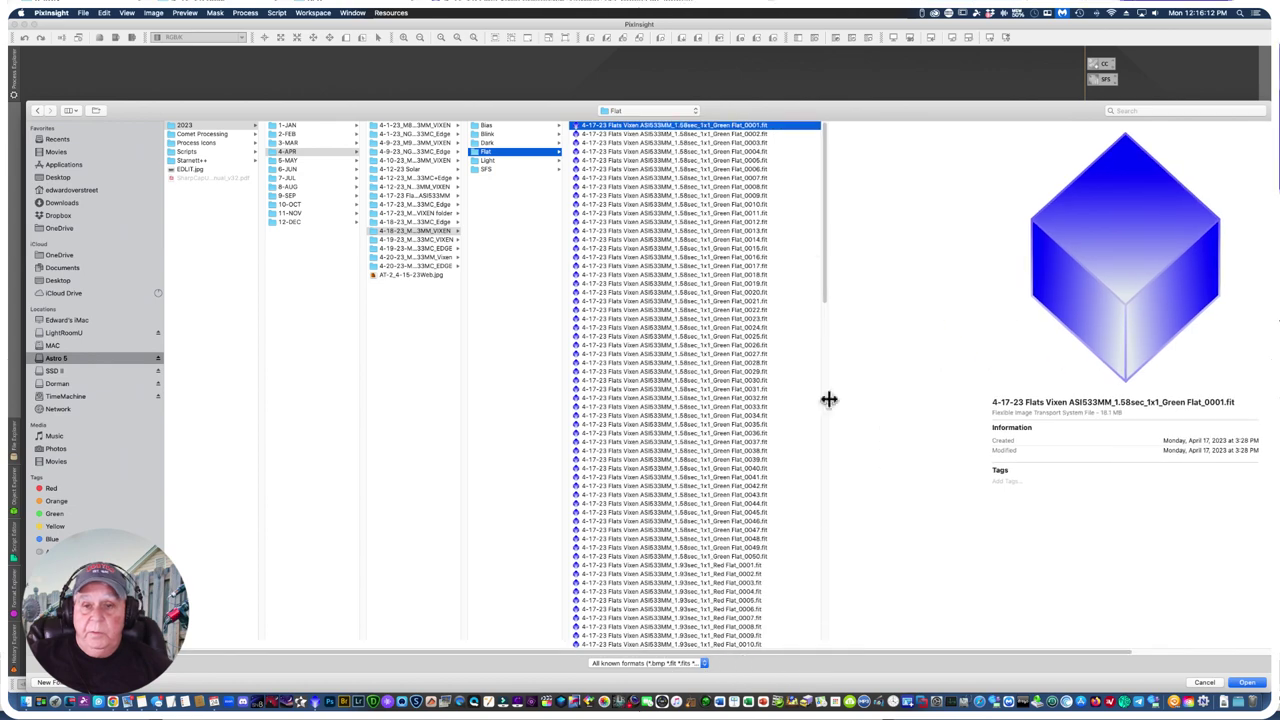
pyautogui.moveTo(823, 251); pyautogui.dragTo(837, 651)
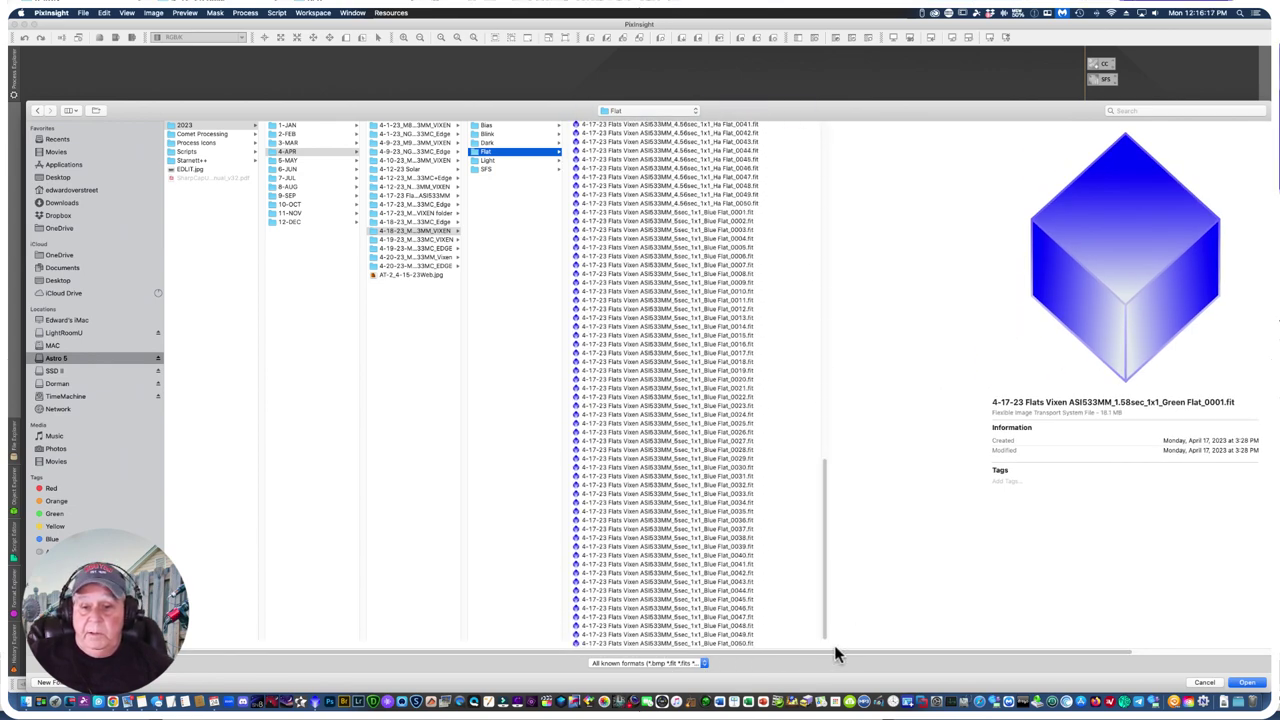
pyautogui.keyDown('shift'); pyautogui.click(737, 645); pyautogui.keyUp('shift')
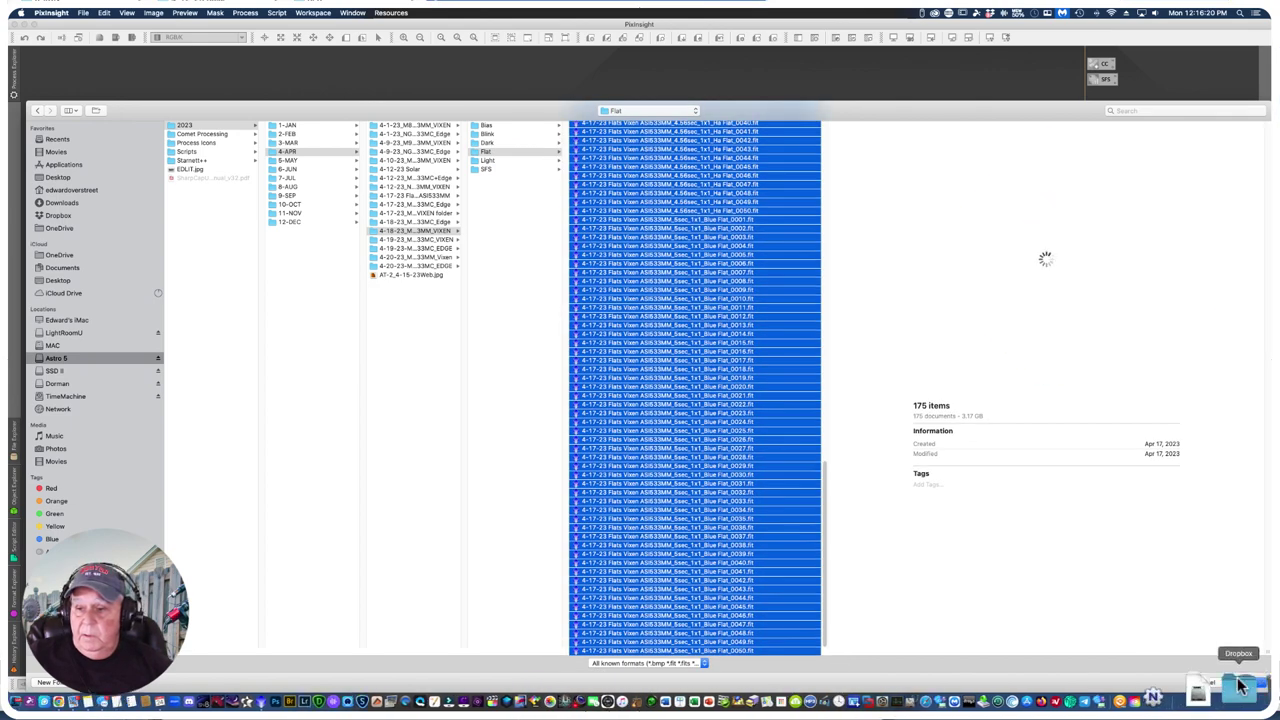
pyautogui.click(1248, 683)
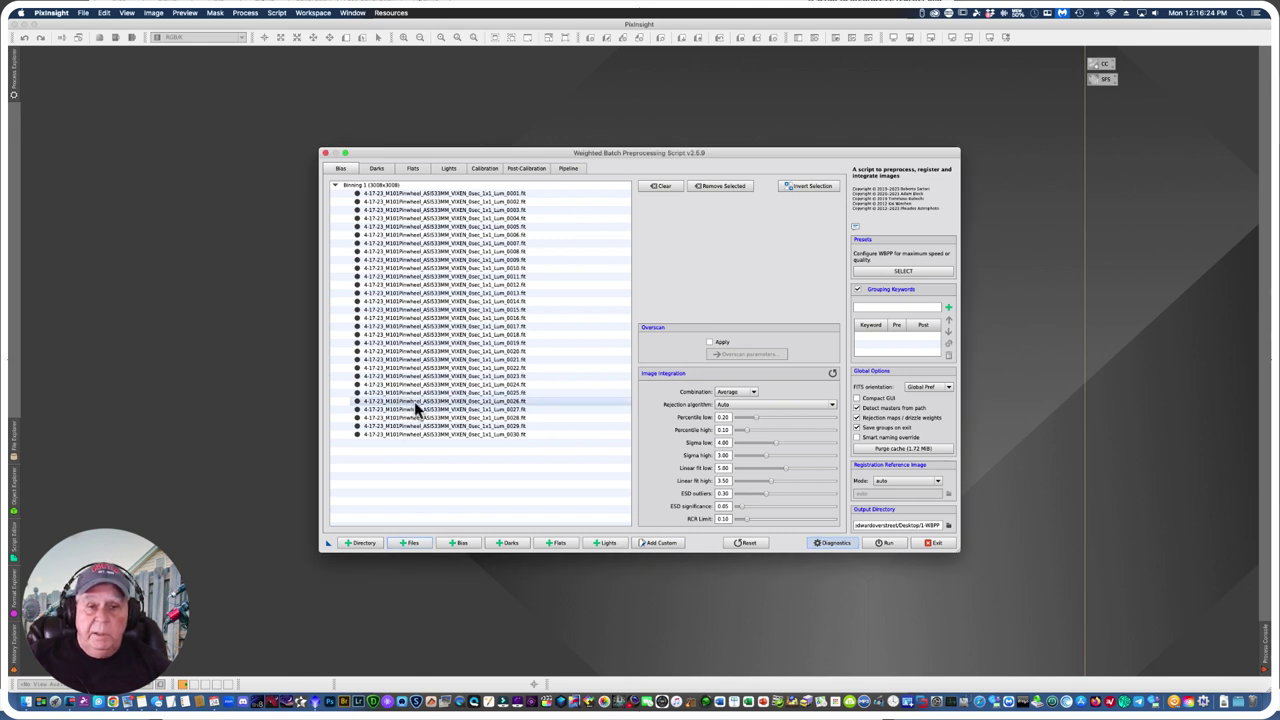
# Step: Add all the 180-second dark frames from the session's Dark folder to the preprocessing script
pyautogui.click(410, 548)
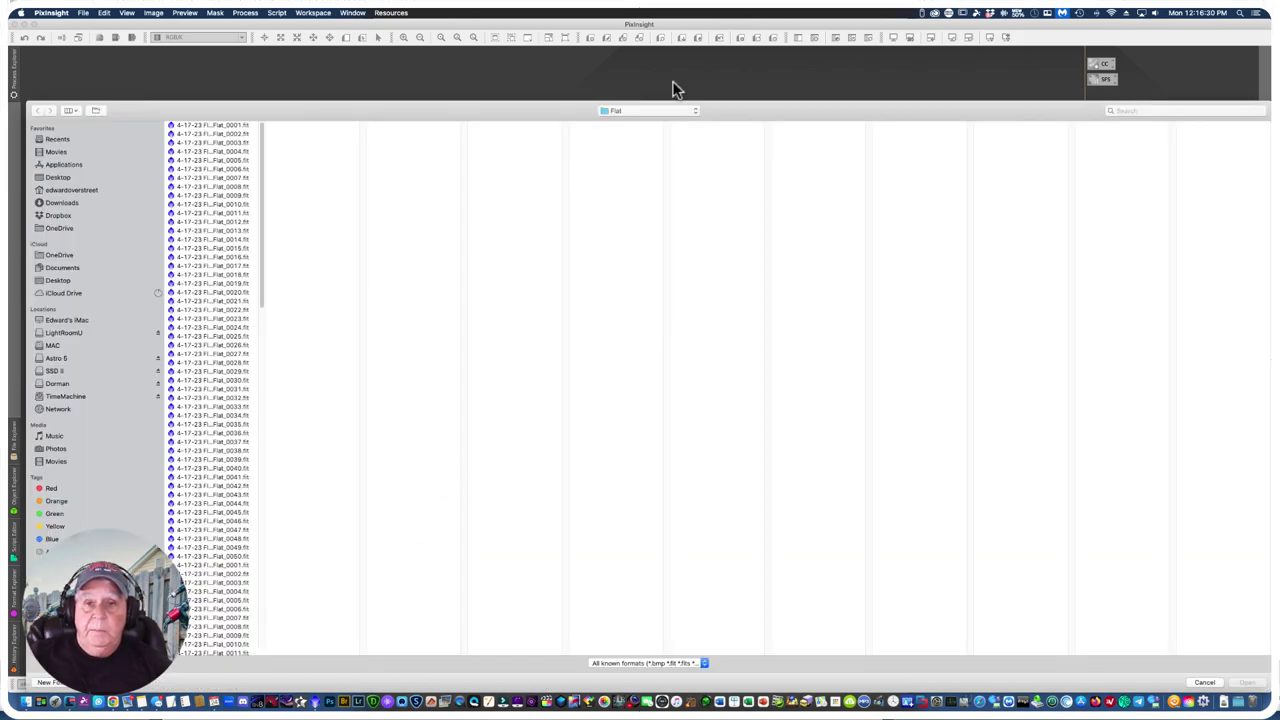
pyautogui.click(696, 116)
pyautogui.click(655, 122)
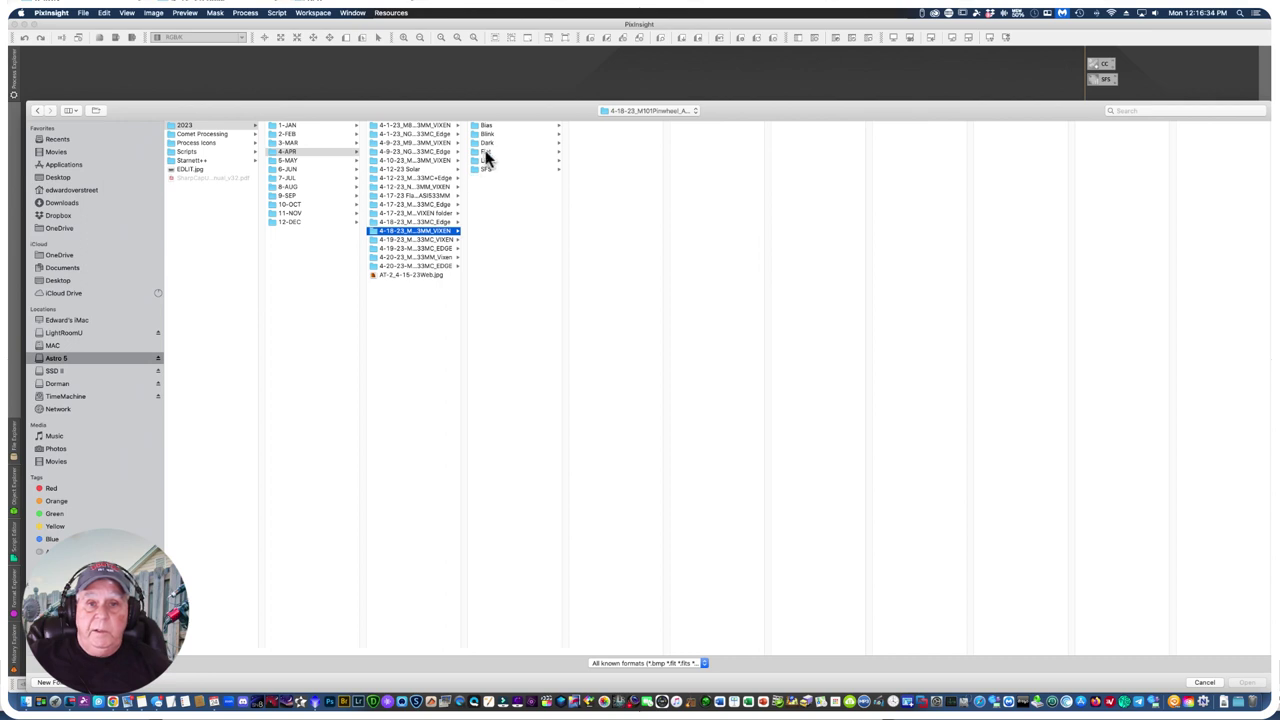
pyautogui.click(486, 151)
pyautogui.click(488, 142)
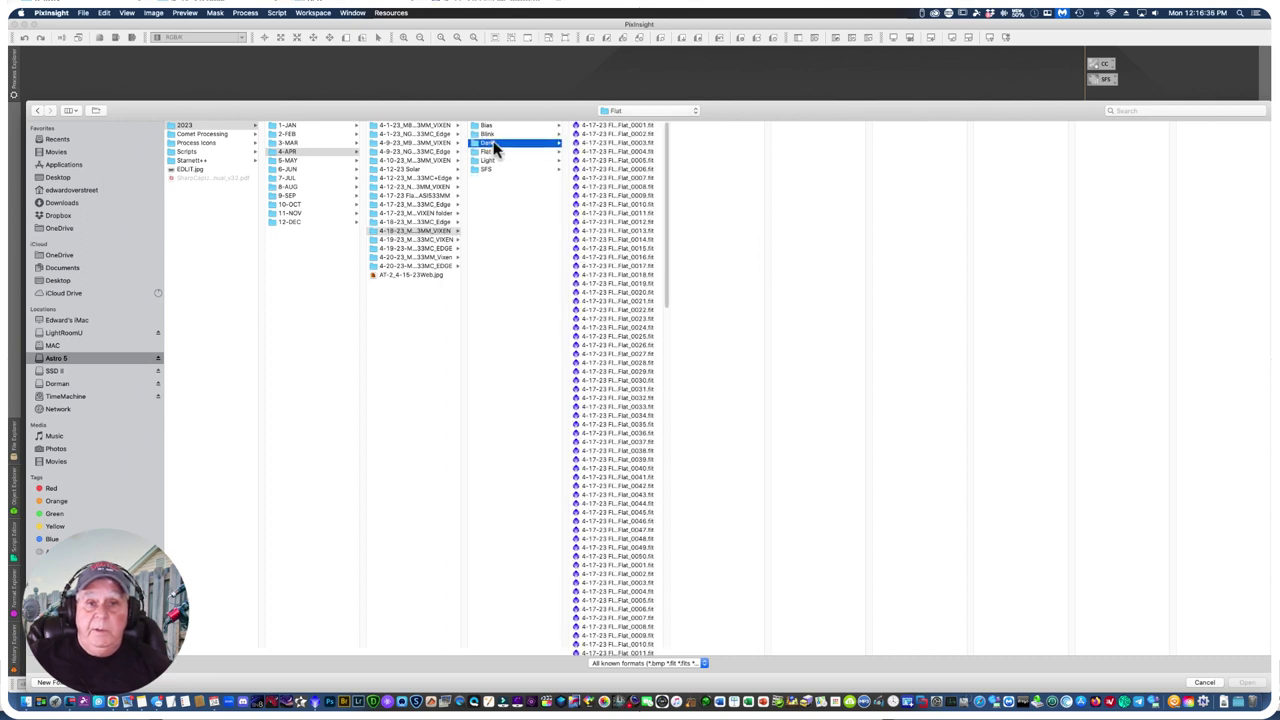
pyautogui.click(605, 125)
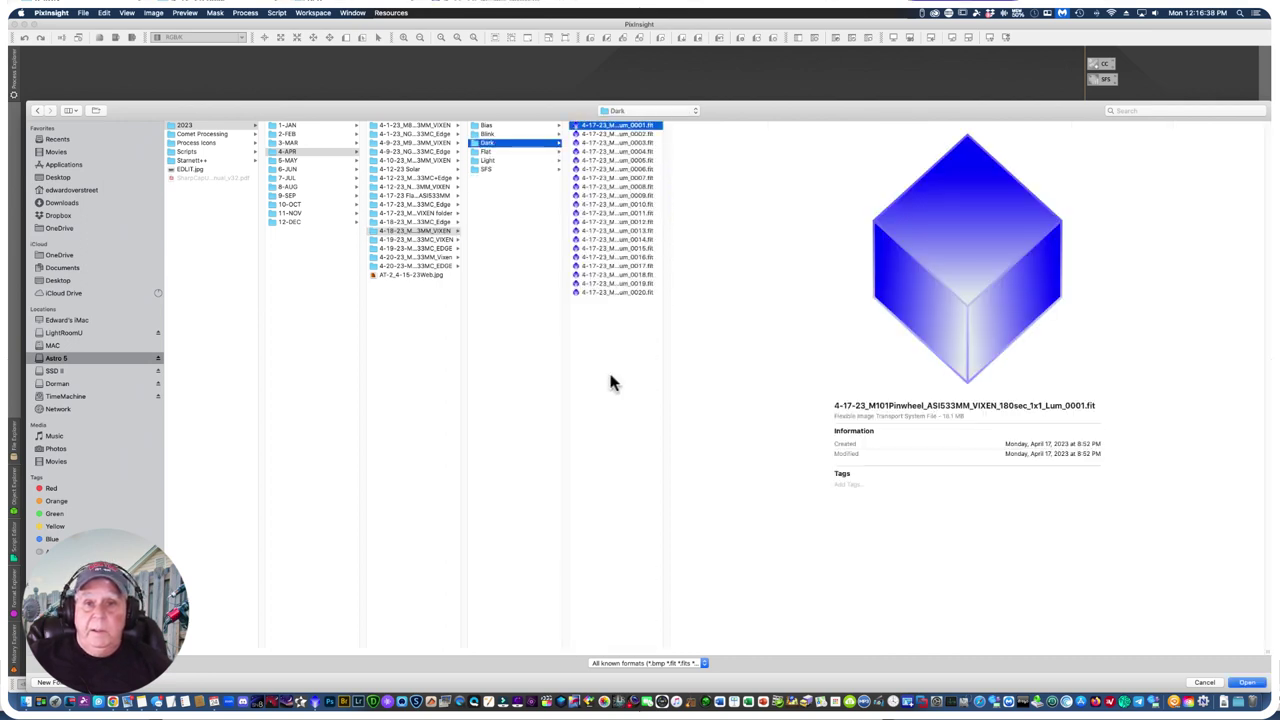
pyautogui.keyDown('shift'); pyautogui.click(615, 292); pyautogui.keyUp('shift')
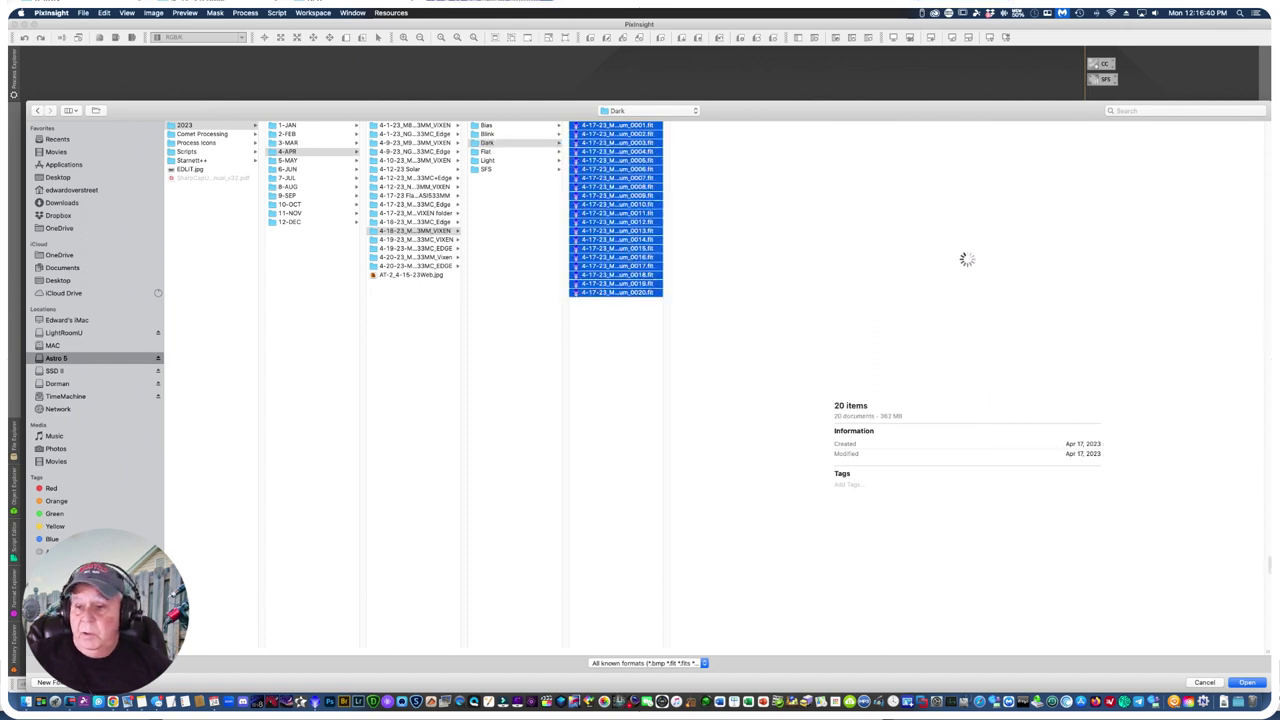
pyautogui.click(1245, 683)
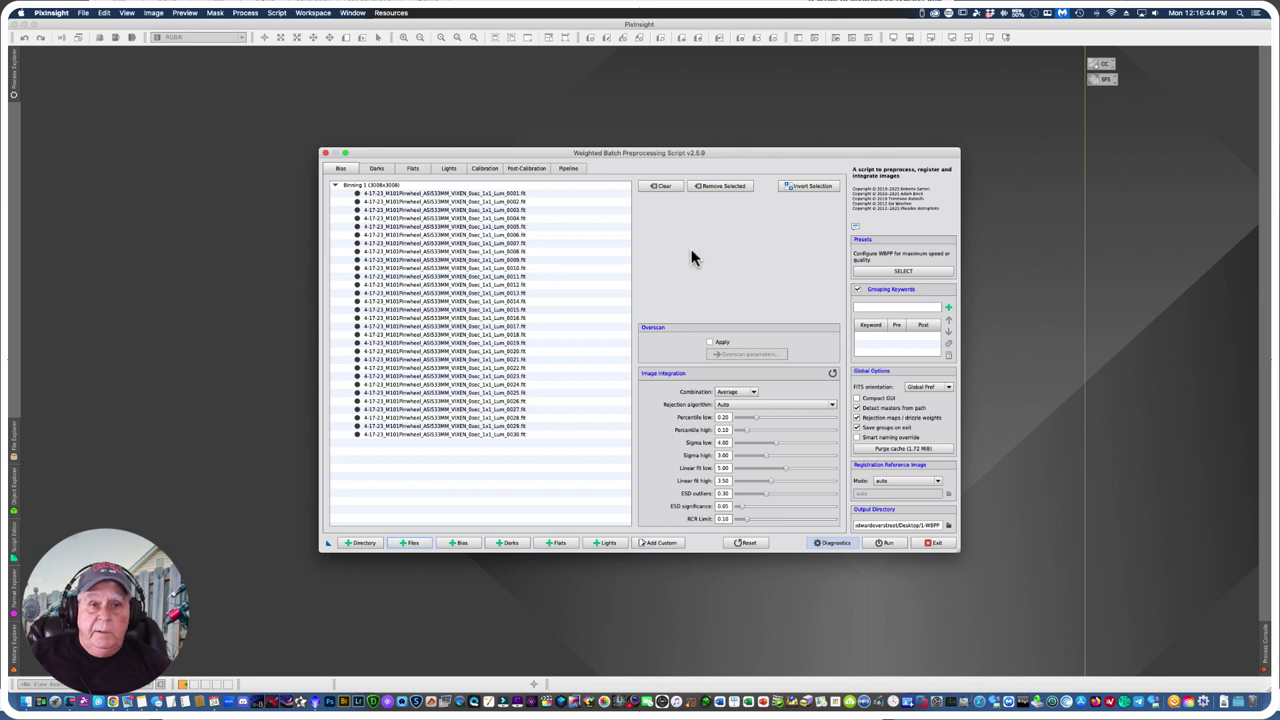
# Step: Review the loaded dark, flat and light frame lists, checking the files grouped under each filter
pyautogui.click(375, 169)
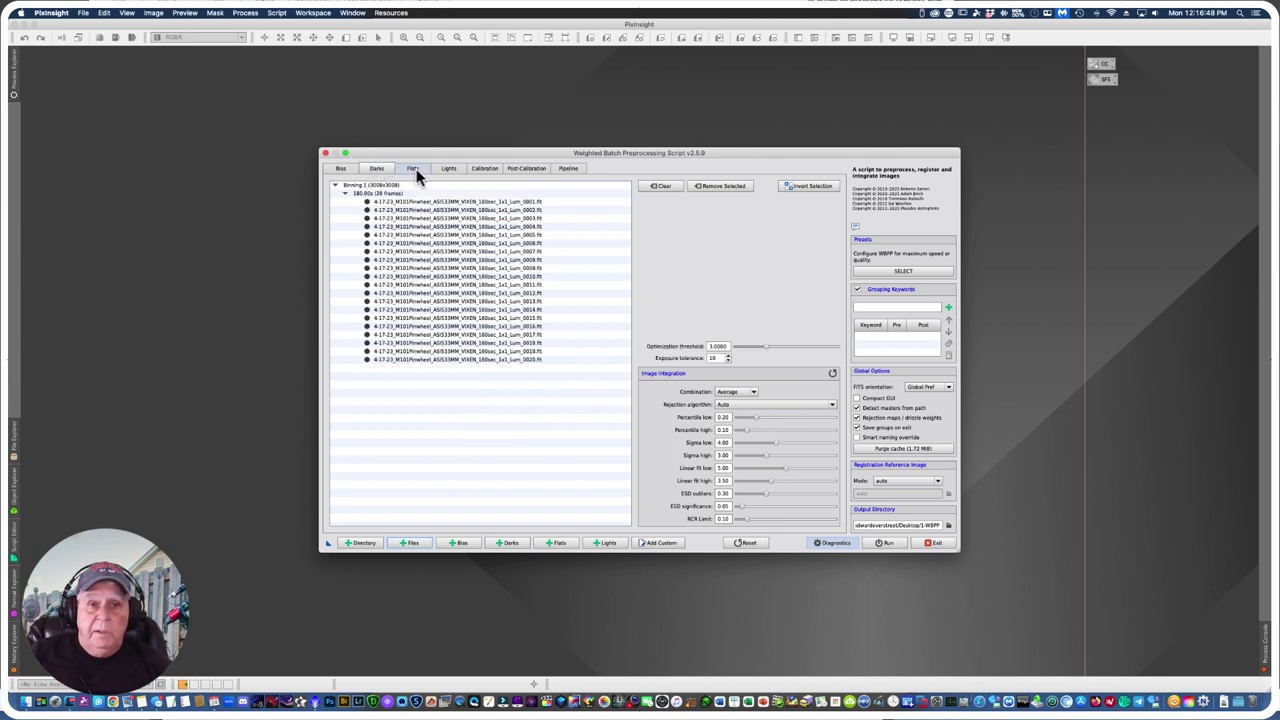
pyautogui.click(420, 170)
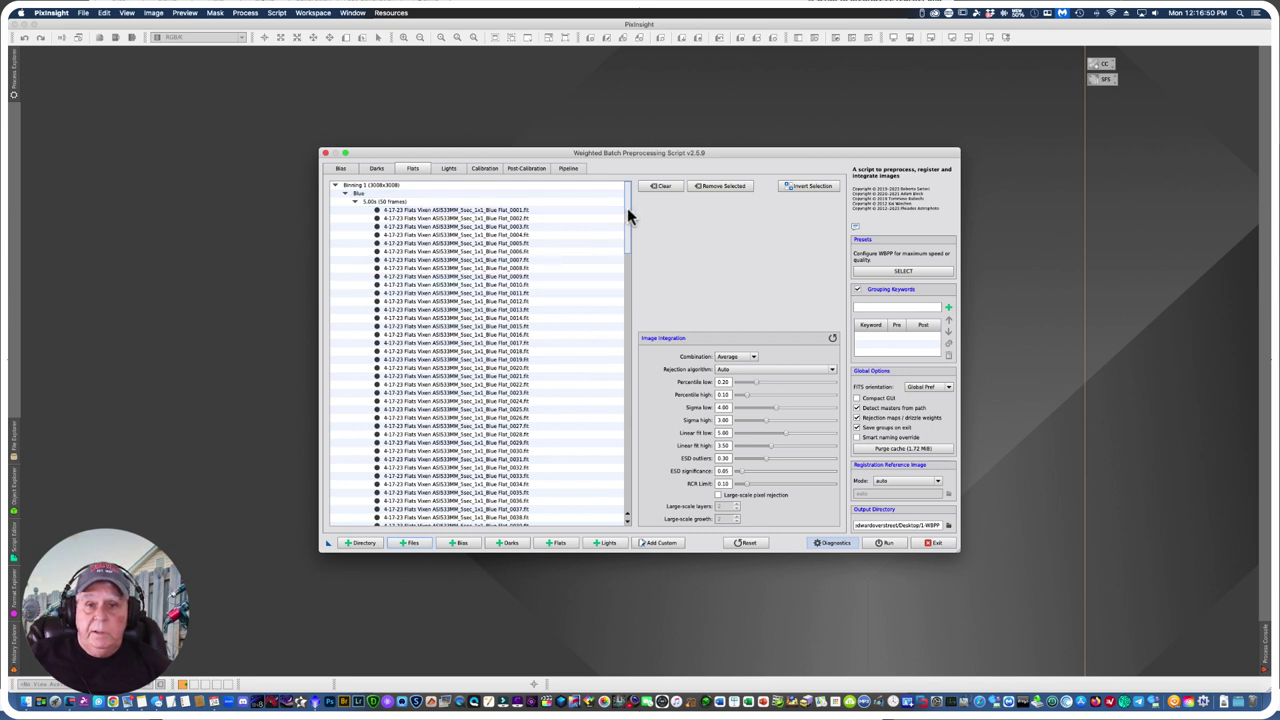
pyautogui.moveTo(627, 207); pyautogui.dragTo(614, 152)
pyautogui.click(448, 168)
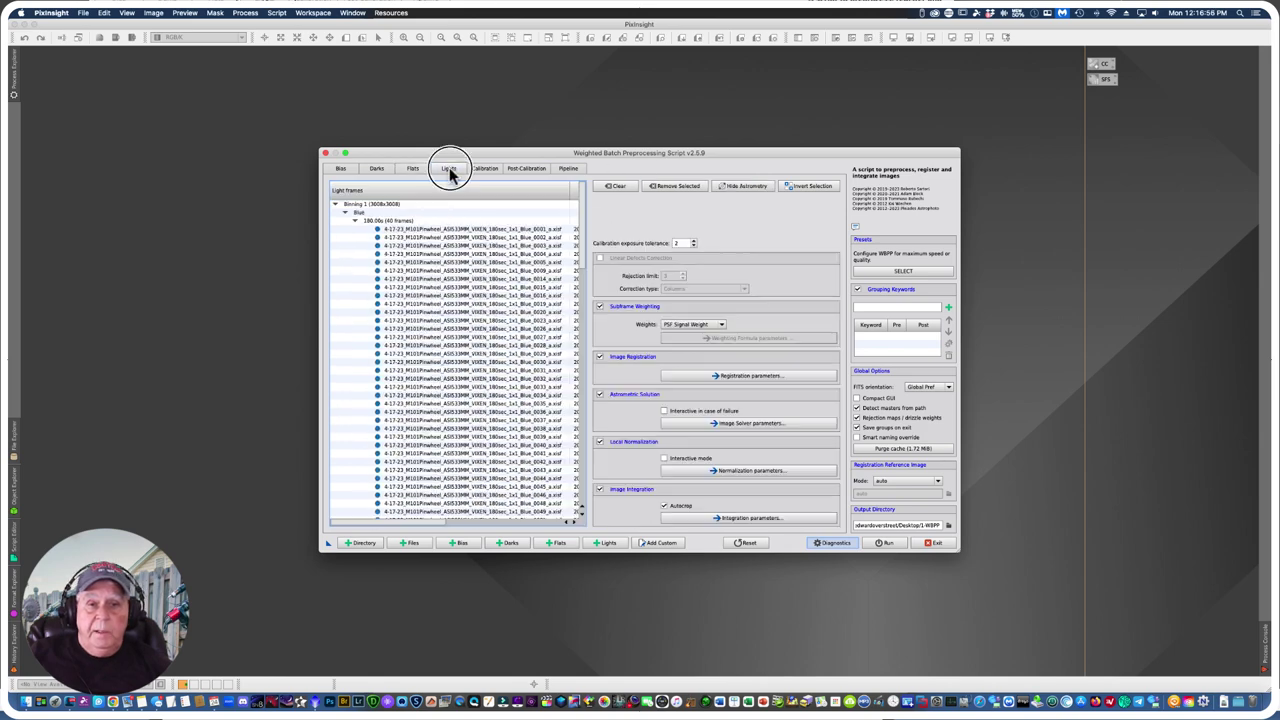
pyautogui.moveTo(585, 222); pyautogui.dragTo(598, 500)
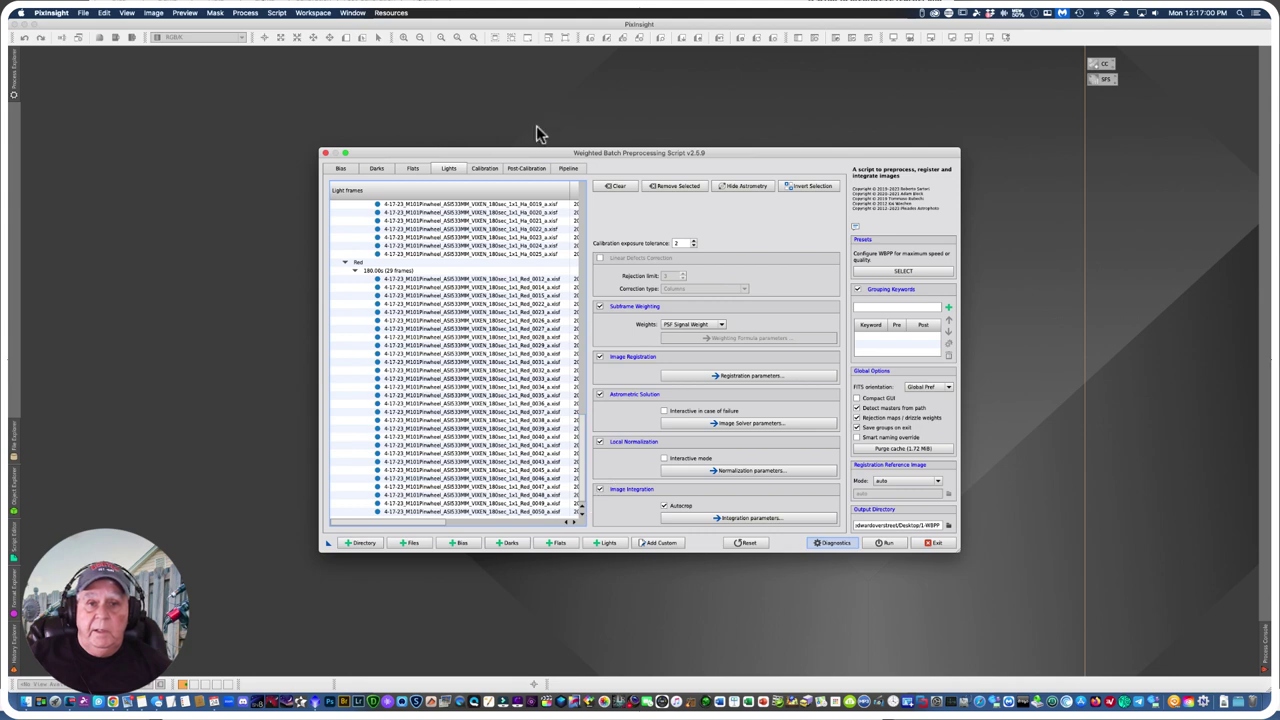
# Step: Check which darks and flats are matched to the Red, Ha, Green and Blue light groups in the calibration overview
pyautogui.click(481, 169)
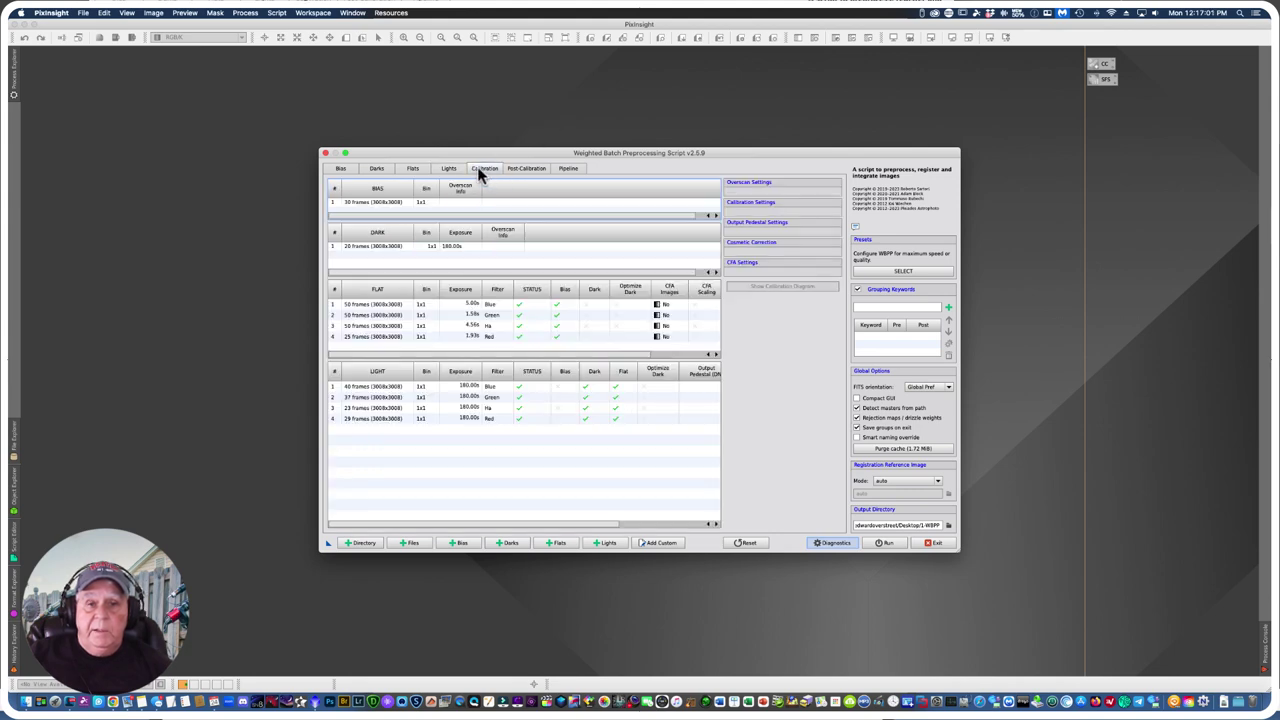
pyautogui.click(363, 419)
pyautogui.click(372, 407)
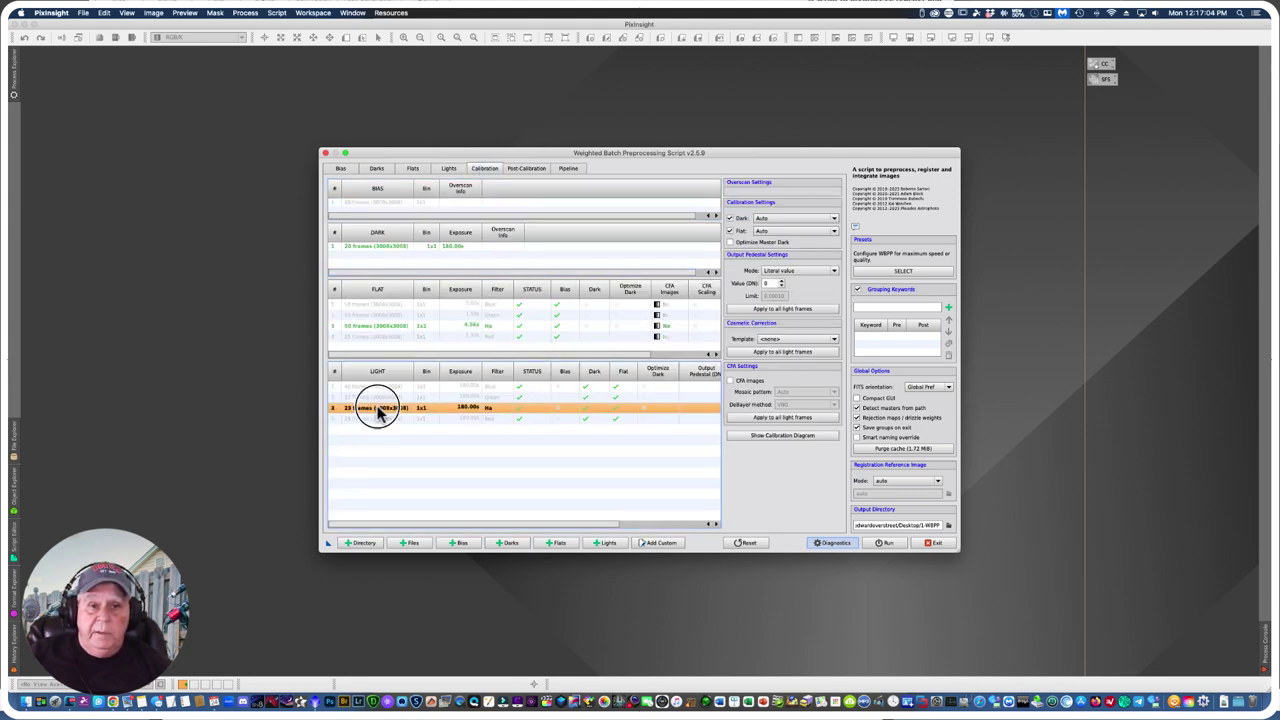
pyautogui.click(379, 396)
pyautogui.click(380, 386)
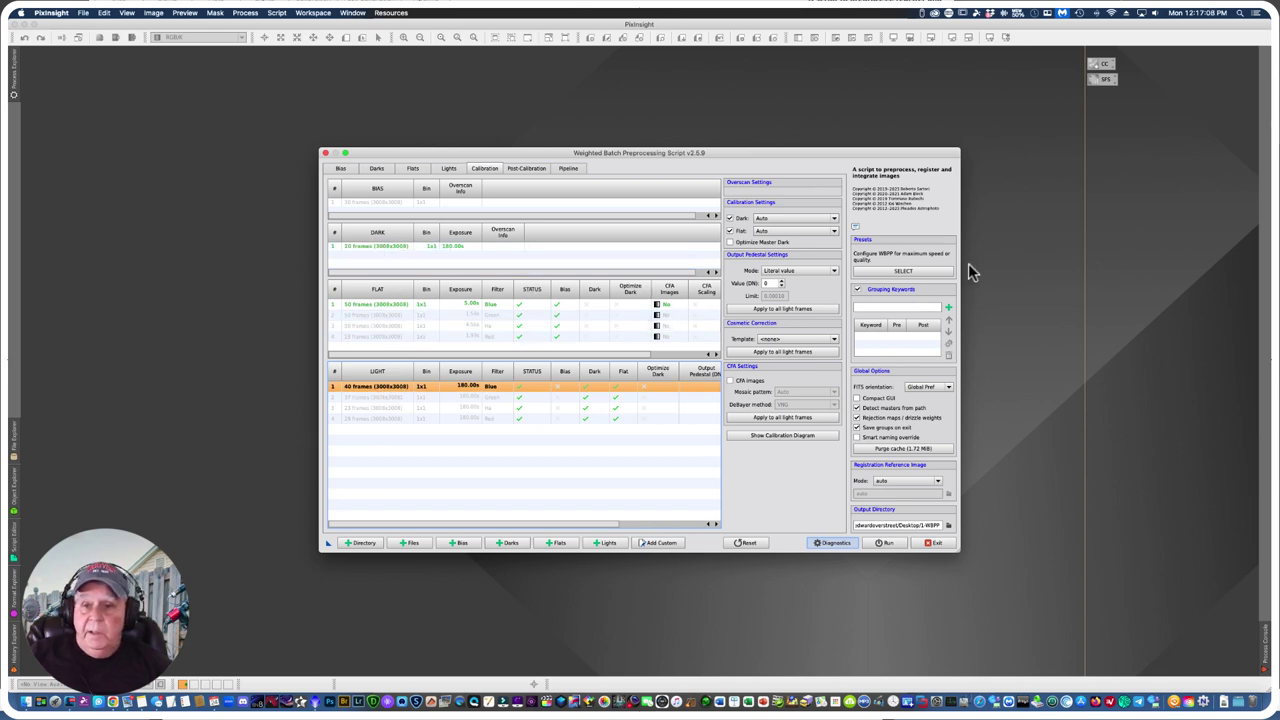
# Step: Examine the calibration flow diagrams of the Red light group and the Red flat group, closing each one
pyautogui.click(470, 420)
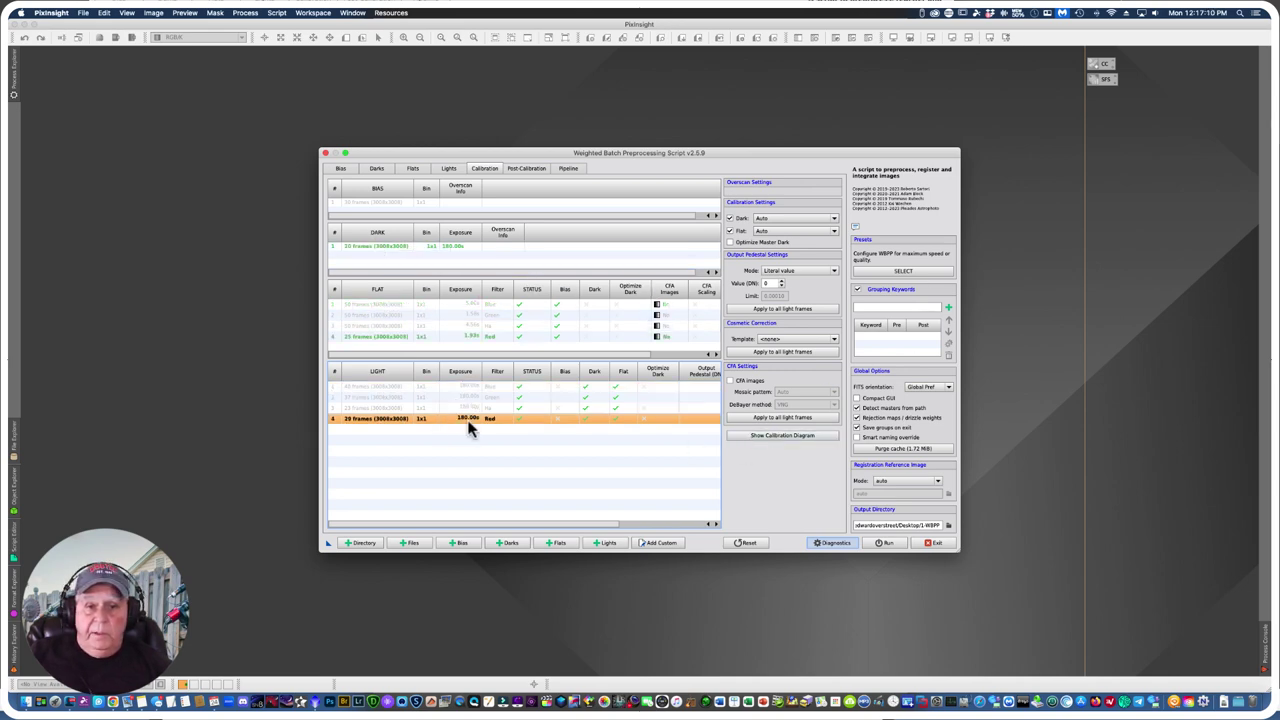
pyautogui.click(766, 435)
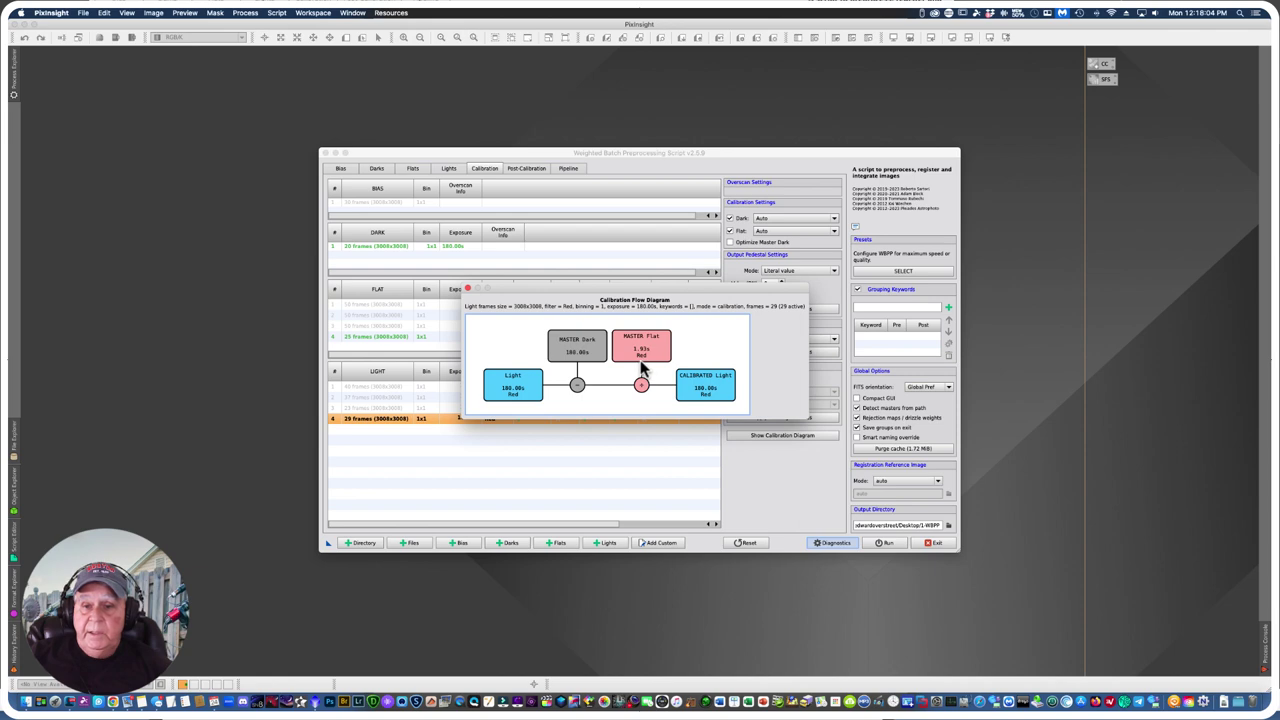
pyautogui.click(467, 288)
pyautogui.click(441, 336)
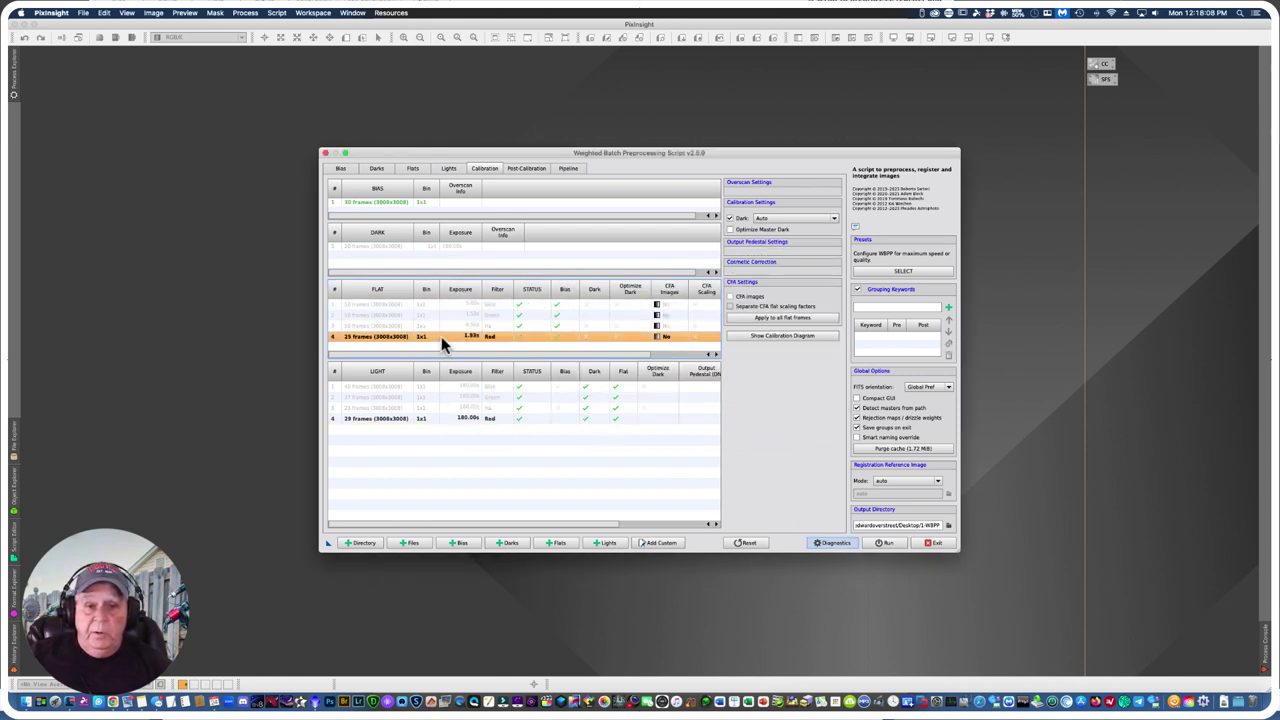
pyautogui.click(765, 336)
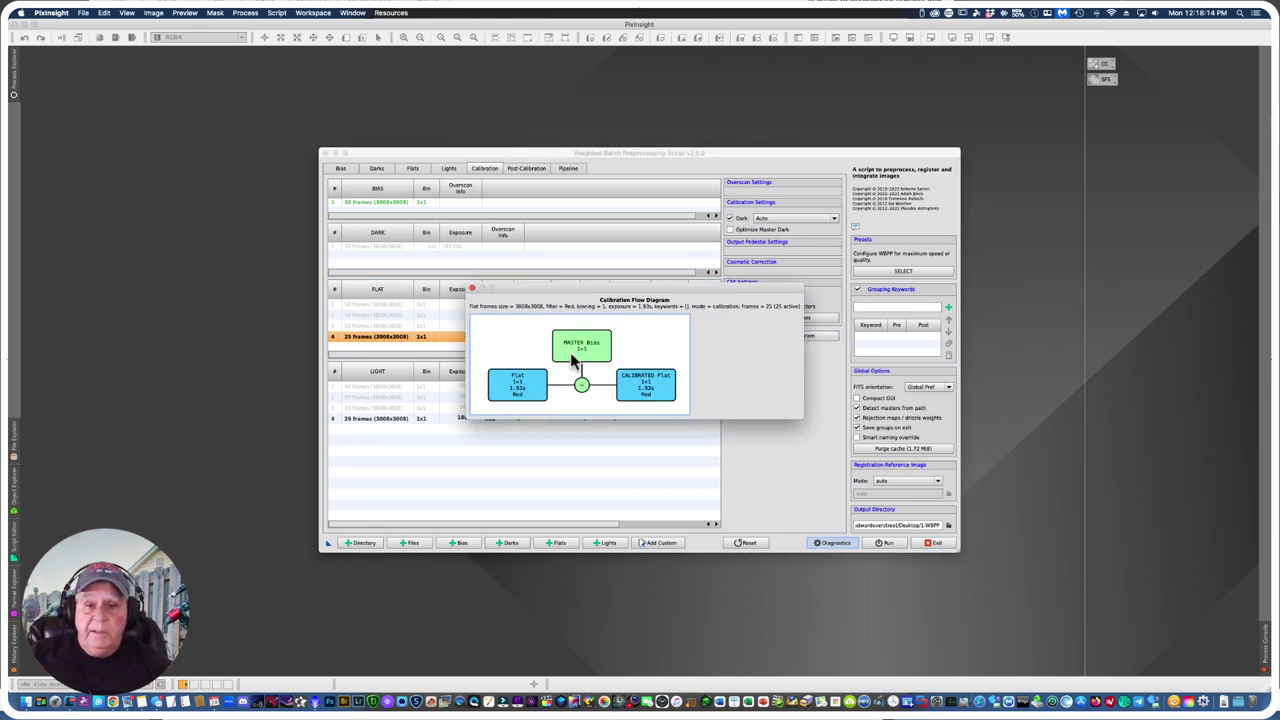
pyautogui.click(471, 289)
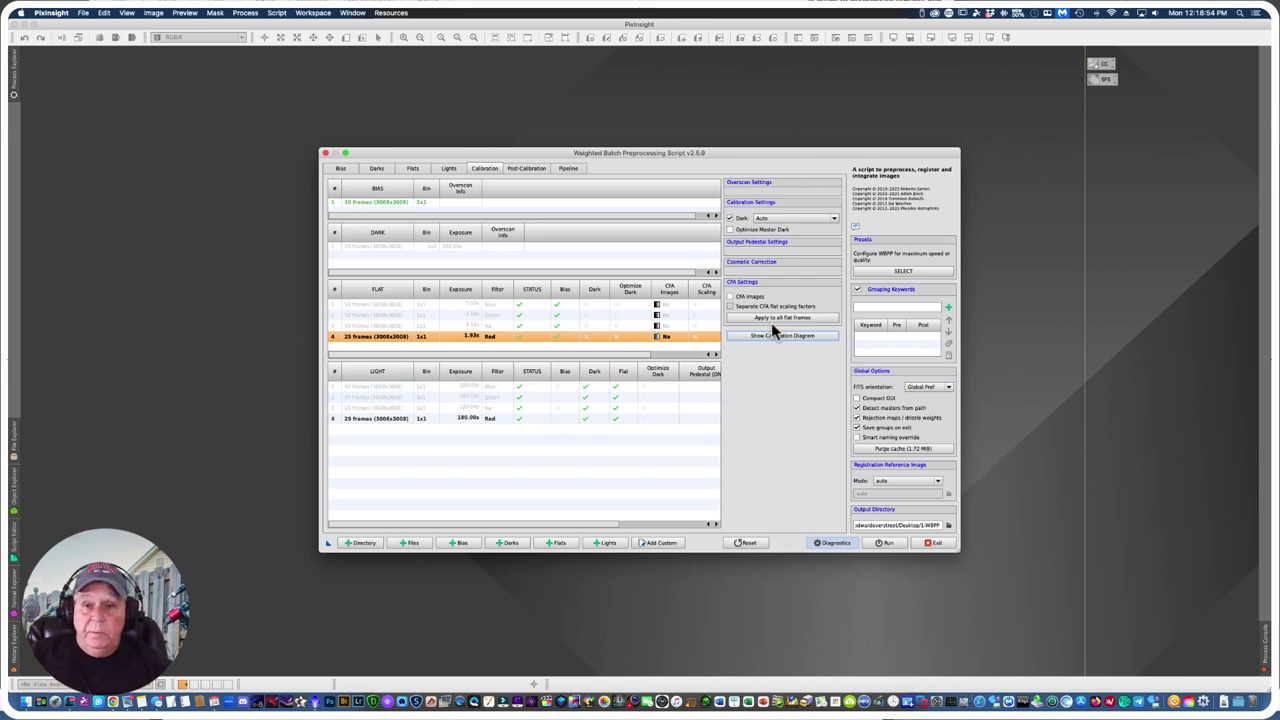
# Step: Apply the Maximum quality preset to the preprocessing script
pyautogui.click(886, 270)
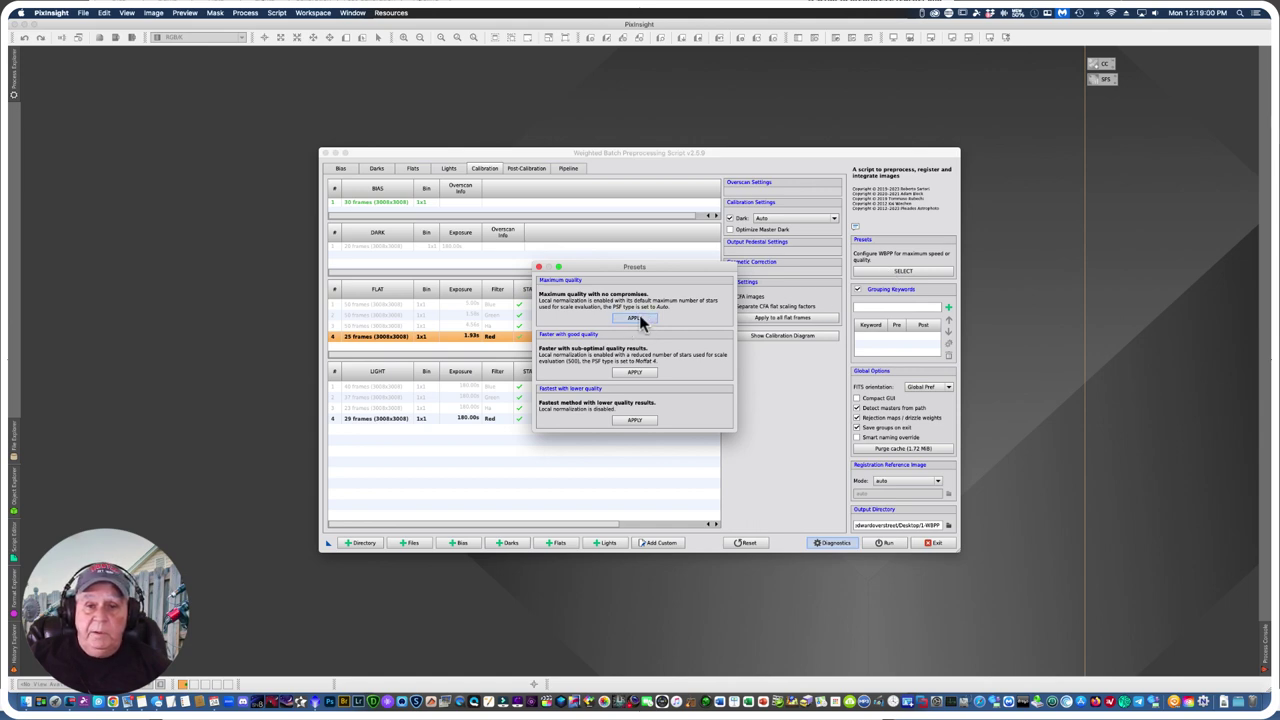
pyautogui.click(636, 319)
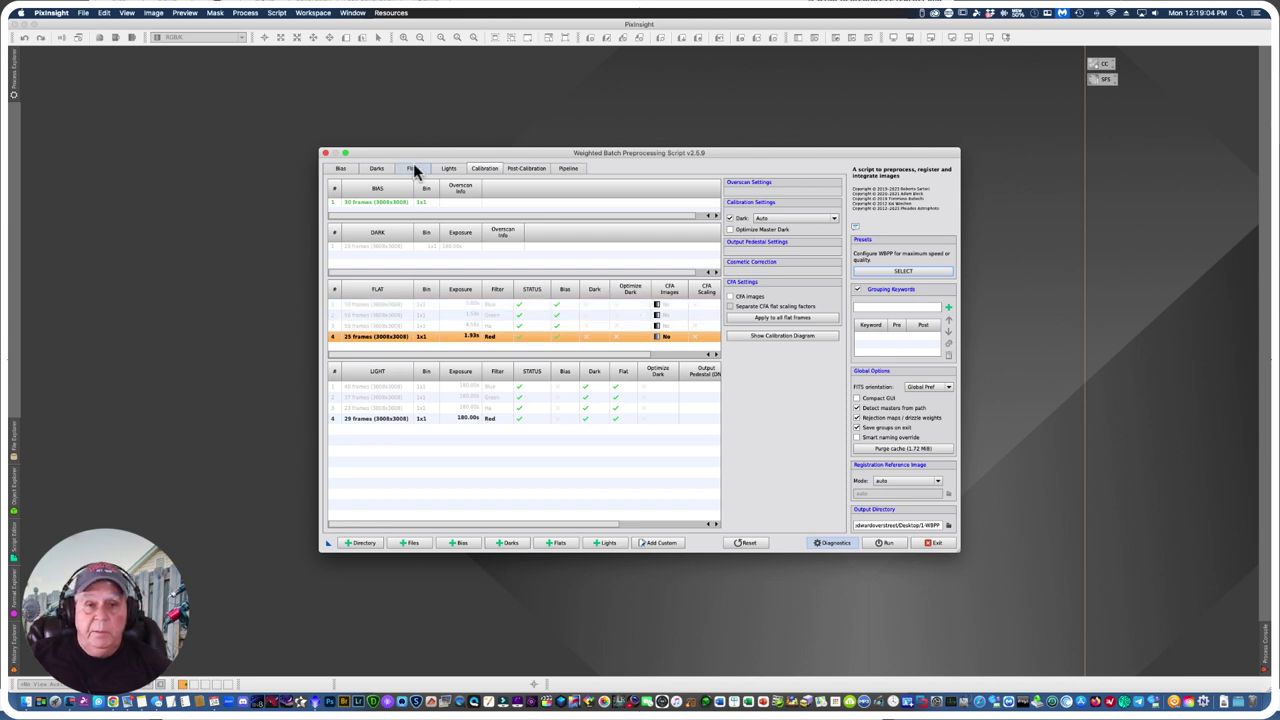
# Step: Enable drizzle for the Blue light group in the post-calibration settings
pyautogui.click(448, 169)
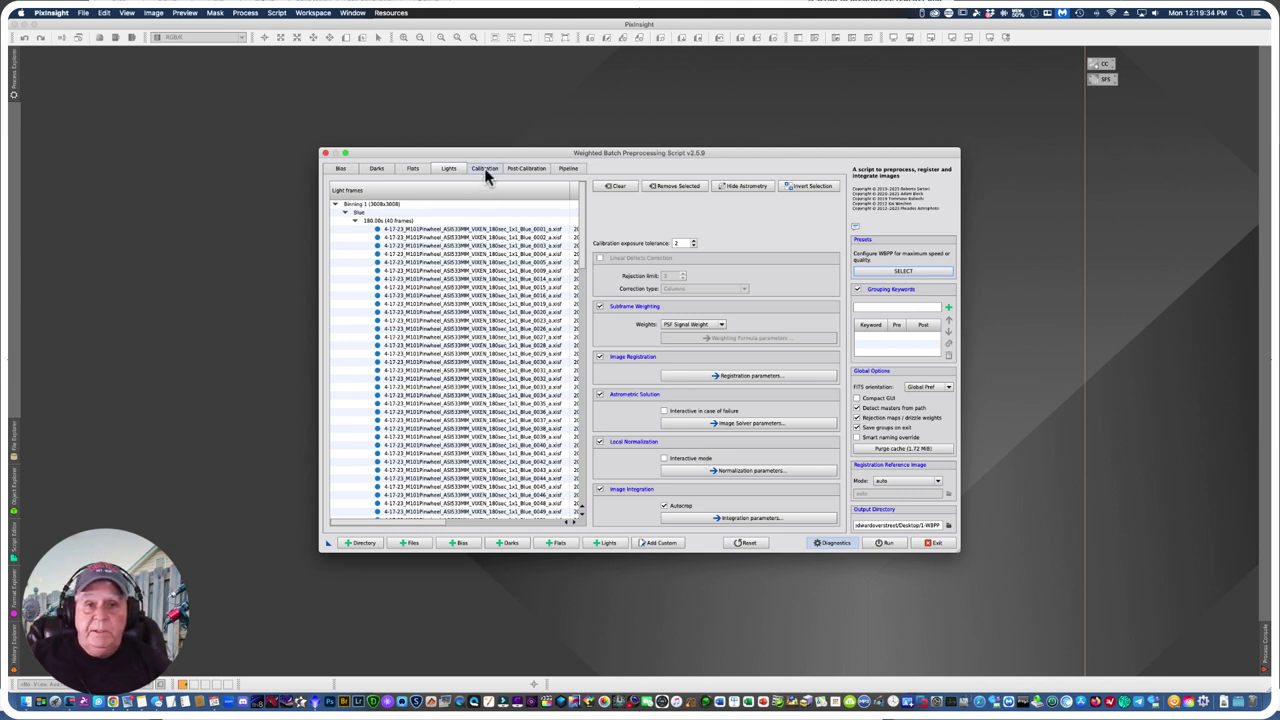
pyautogui.click(526, 168)
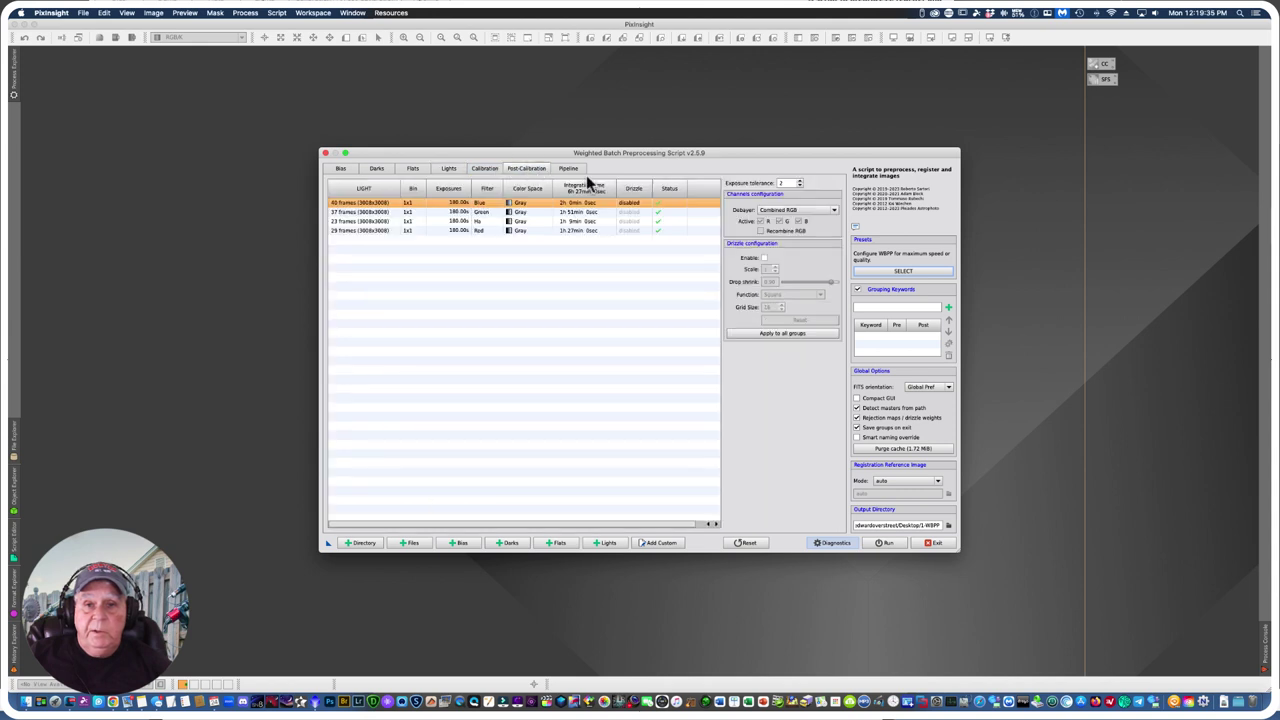
pyautogui.click(764, 258)
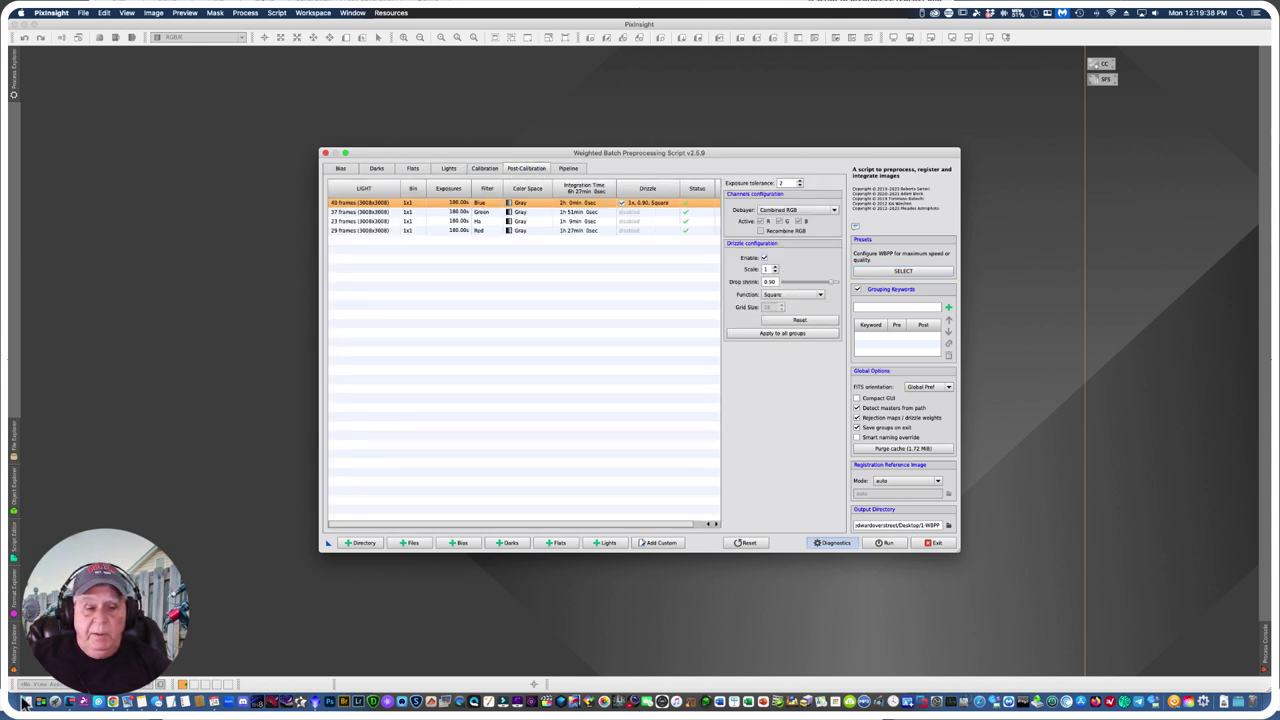
# Step: Switch to Chrome and bring up the CCD Suitability calculator on the Astronomy Tools website
pyautogui.click(115, 703)
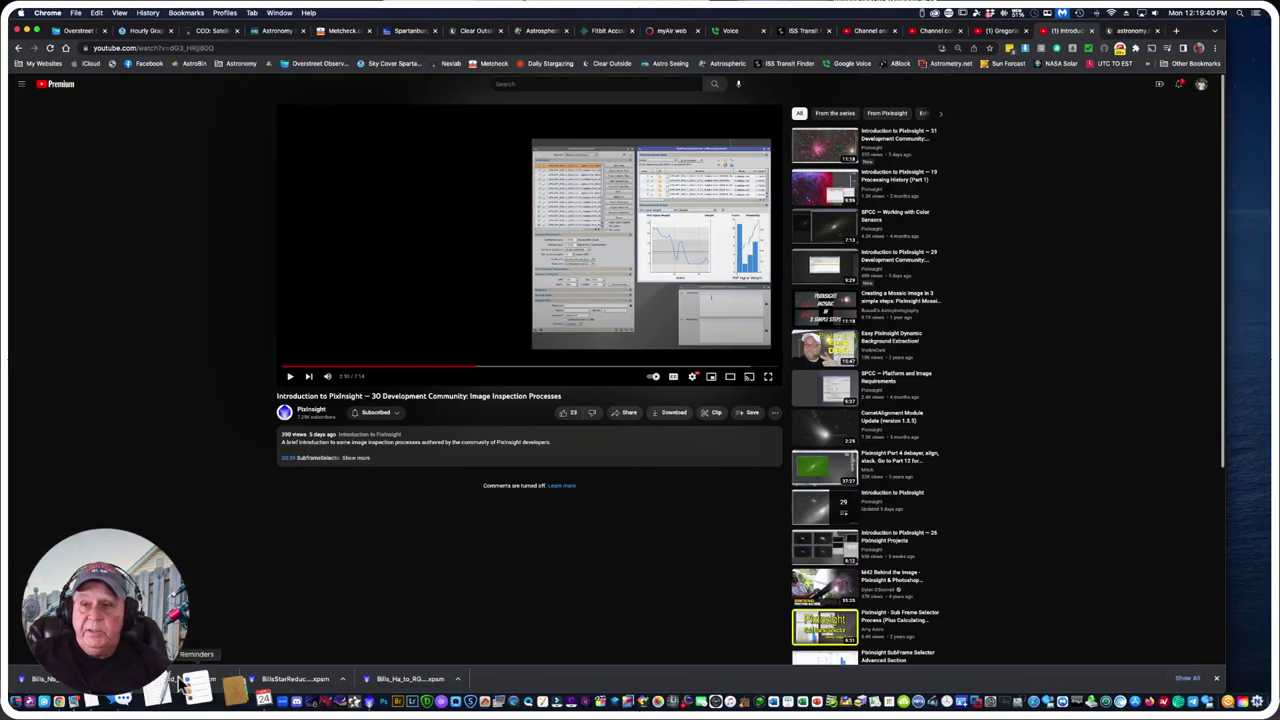
pyautogui.click(1128, 31)
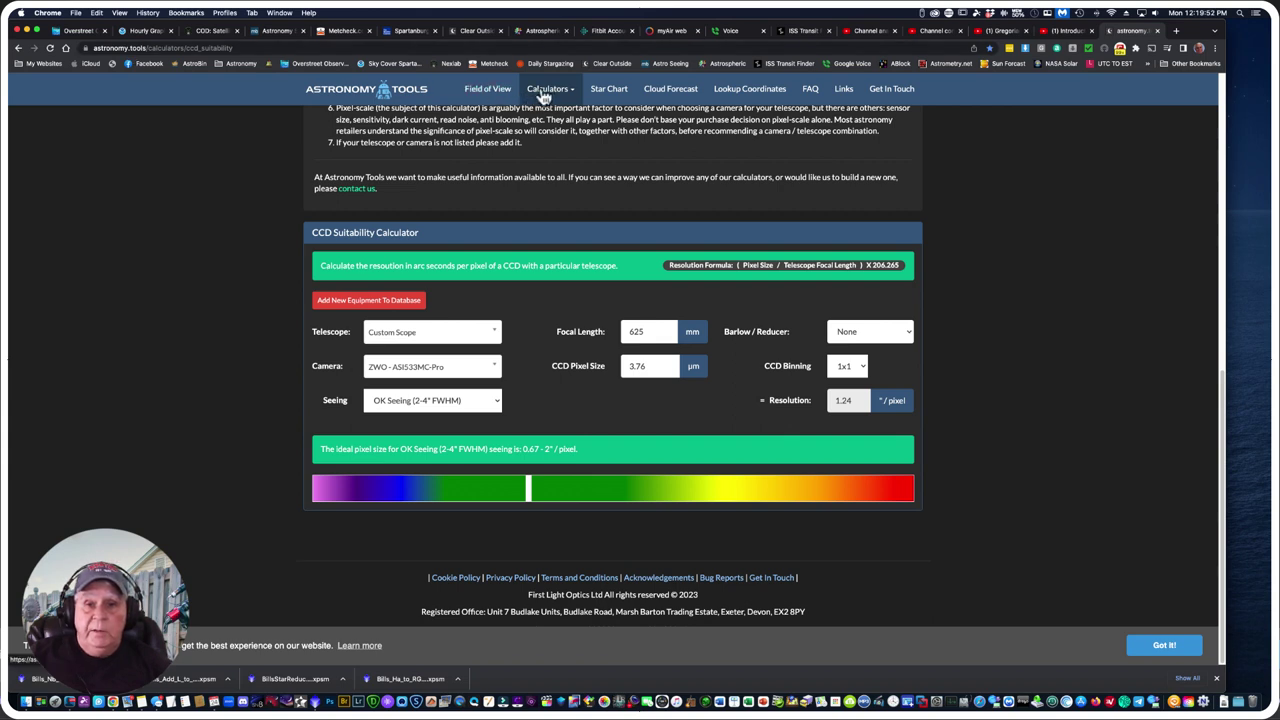
pyautogui.click(576, 96)
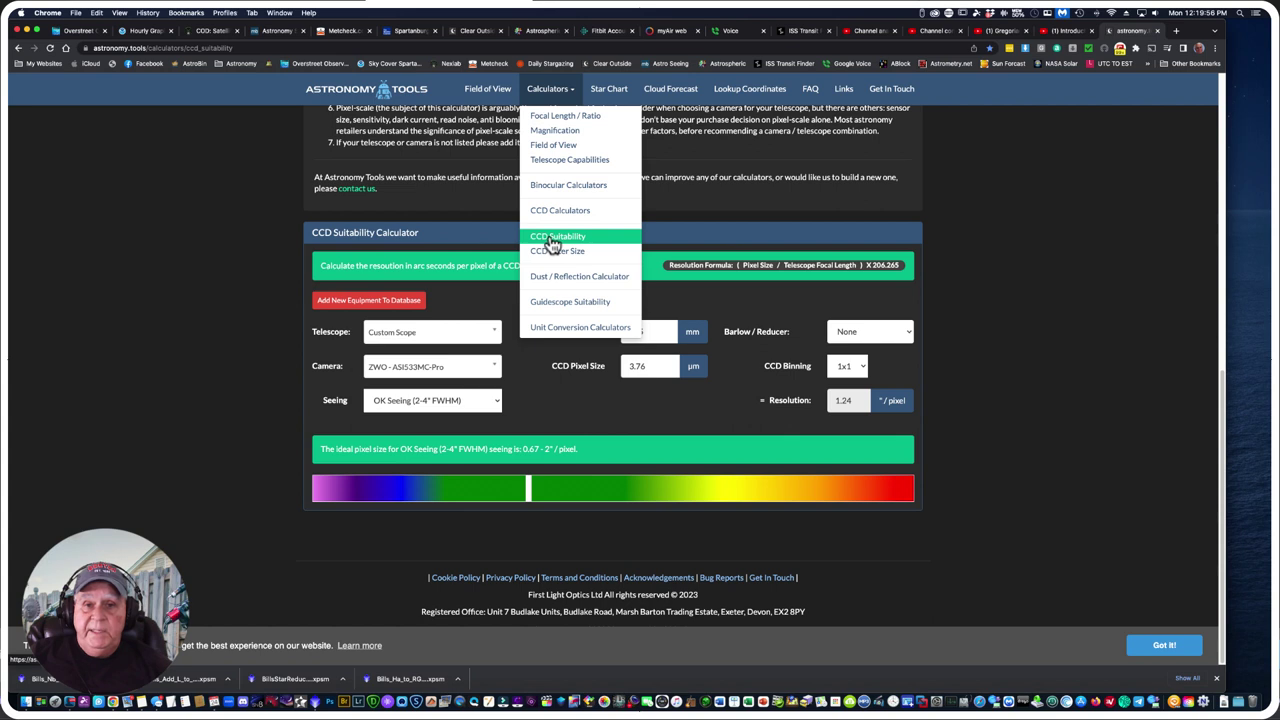
pyautogui.click(1043, 166)
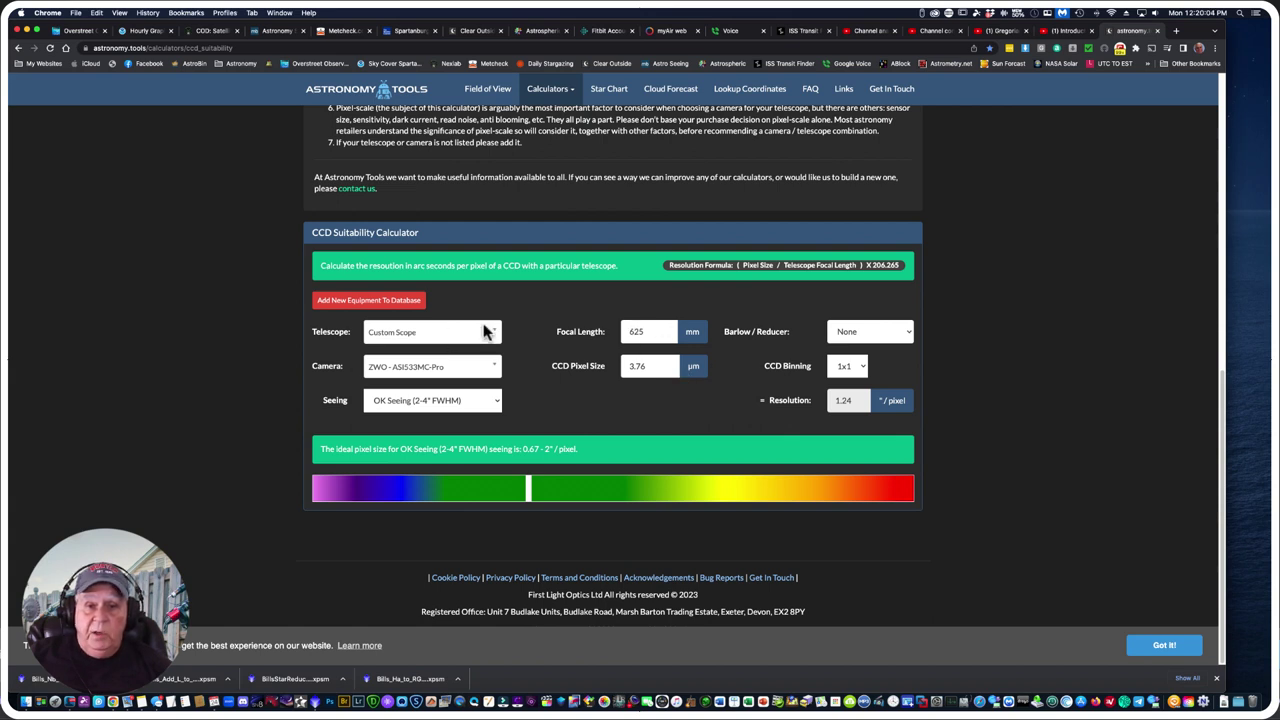
# Step: Set the calculator's telescope to Vixen - ED81s and its seeing to Good Seeing (1-2" FWHM)
pyautogui.click(491, 334)
pyautogui.scroll(-5, 440, 430)
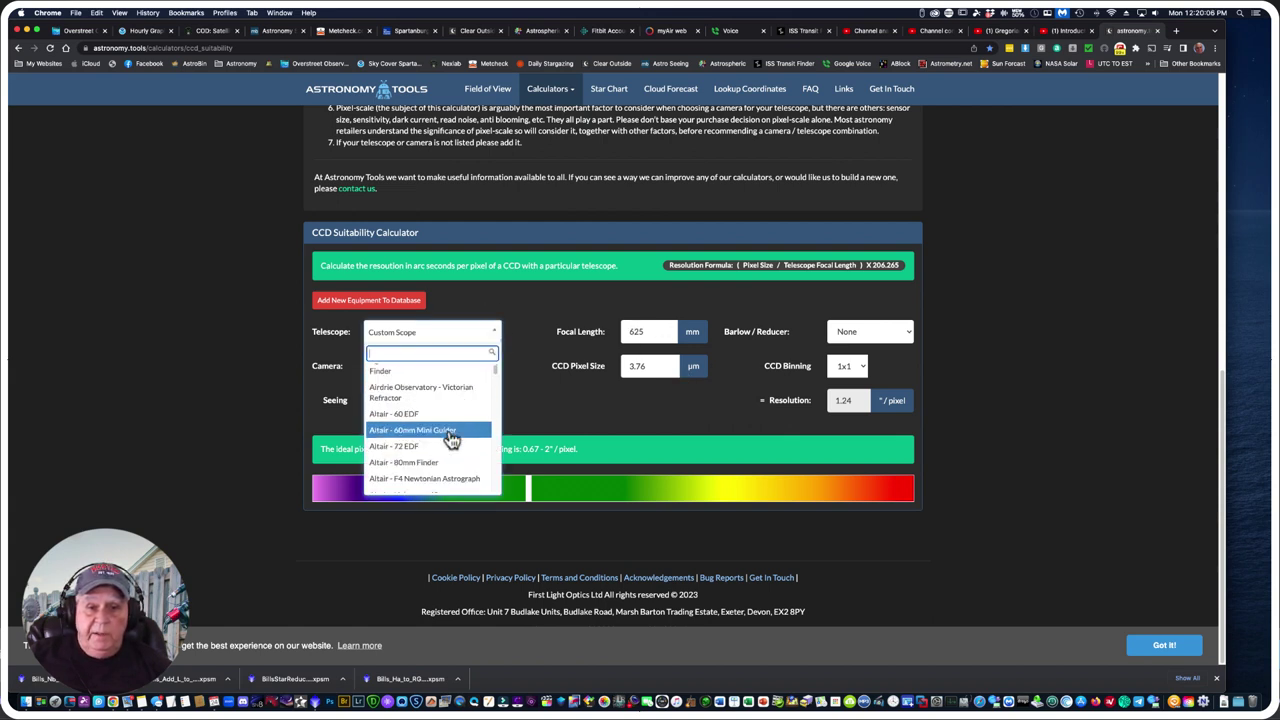
pyautogui.scroll(-8, 450, 440)
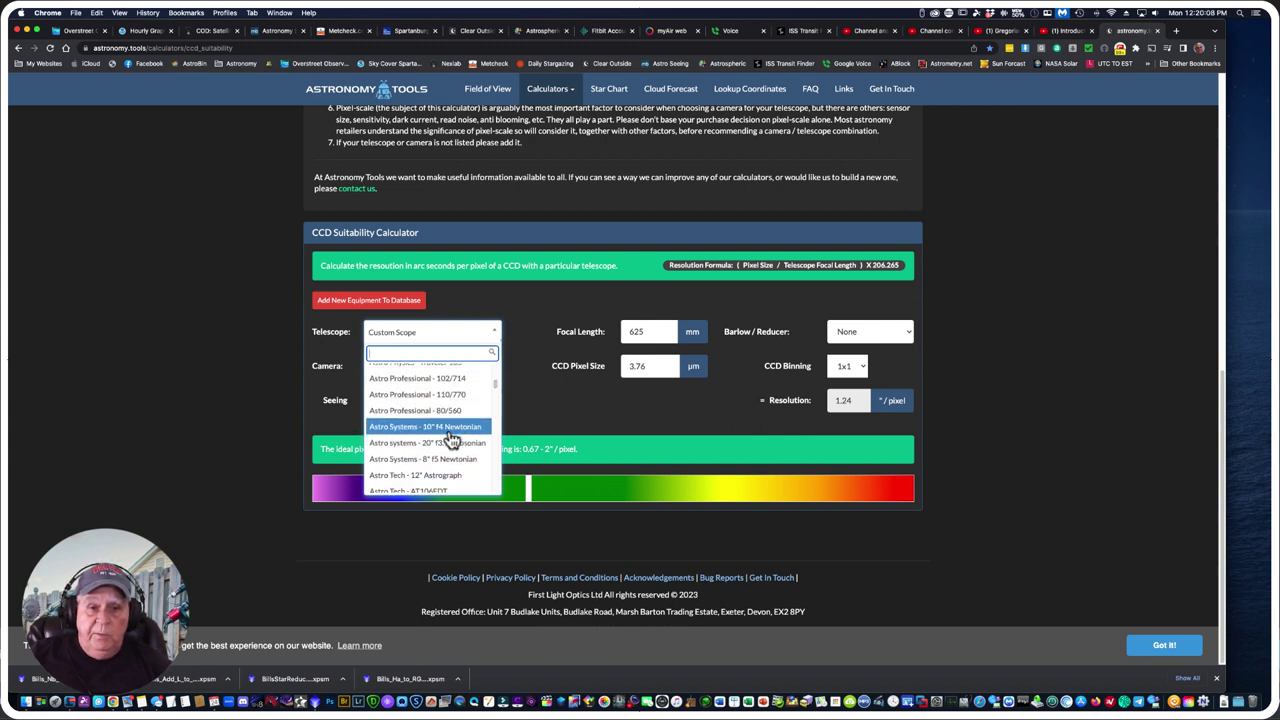
pyautogui.scroll(-10, 450, 440)
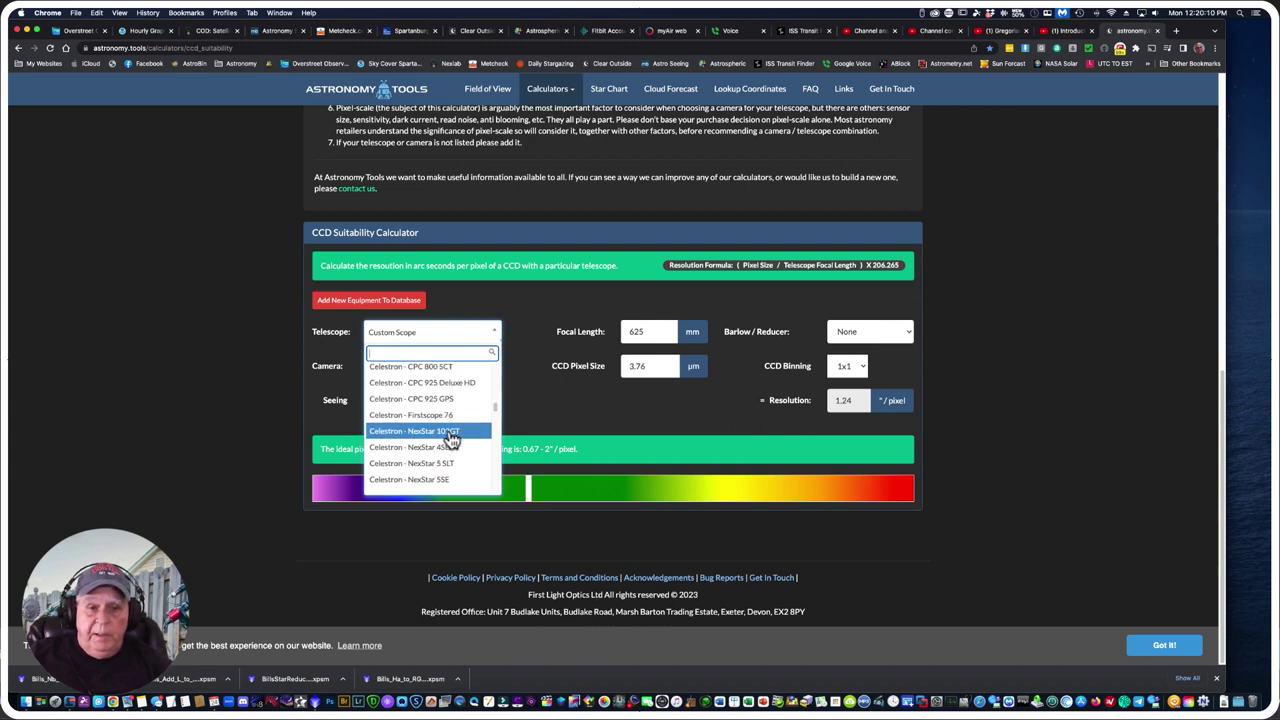
pyautogui.scroll(-10, 452, 440)
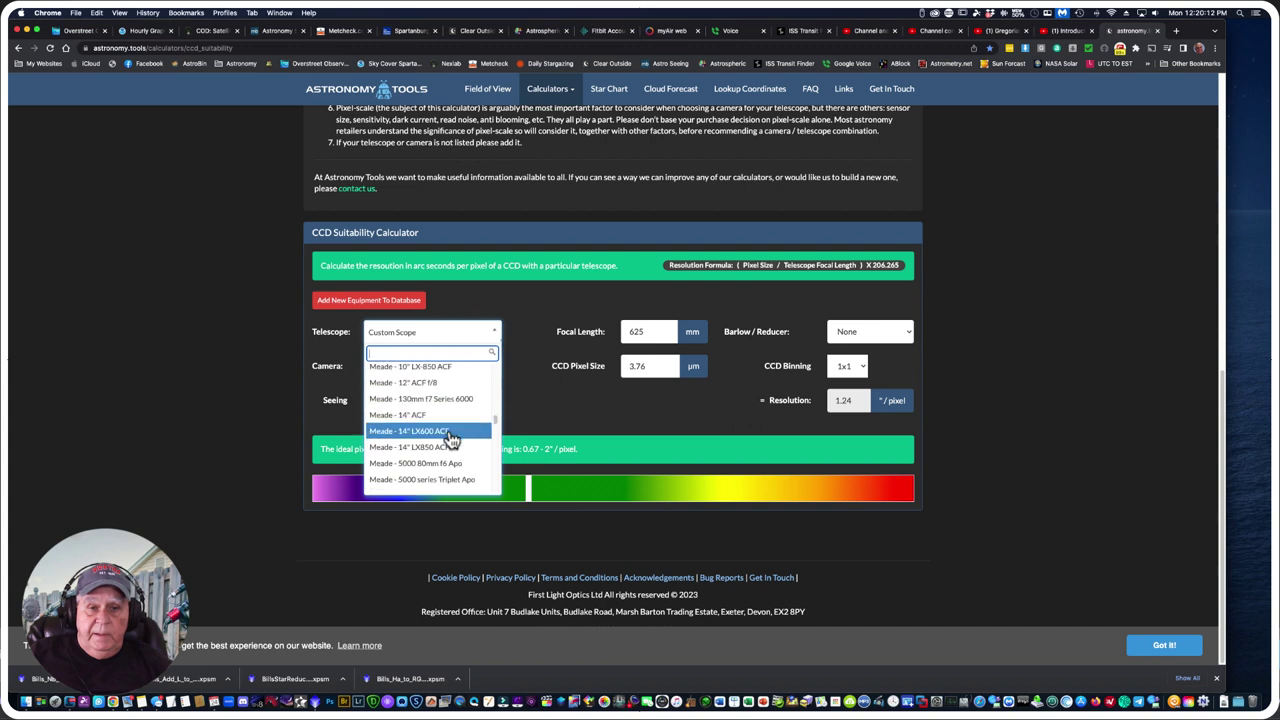
pyautogui.scroll(-10, 452, 440)
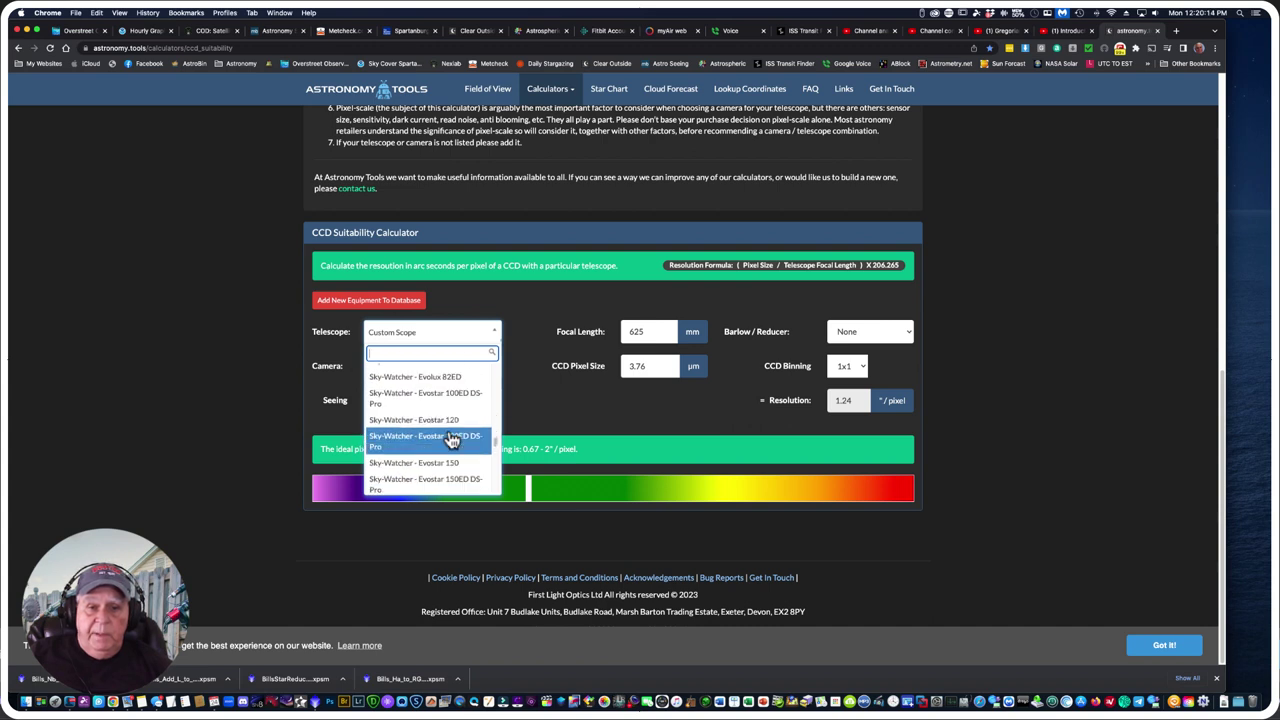
pyautogui.scroll(-10, 452, 440)
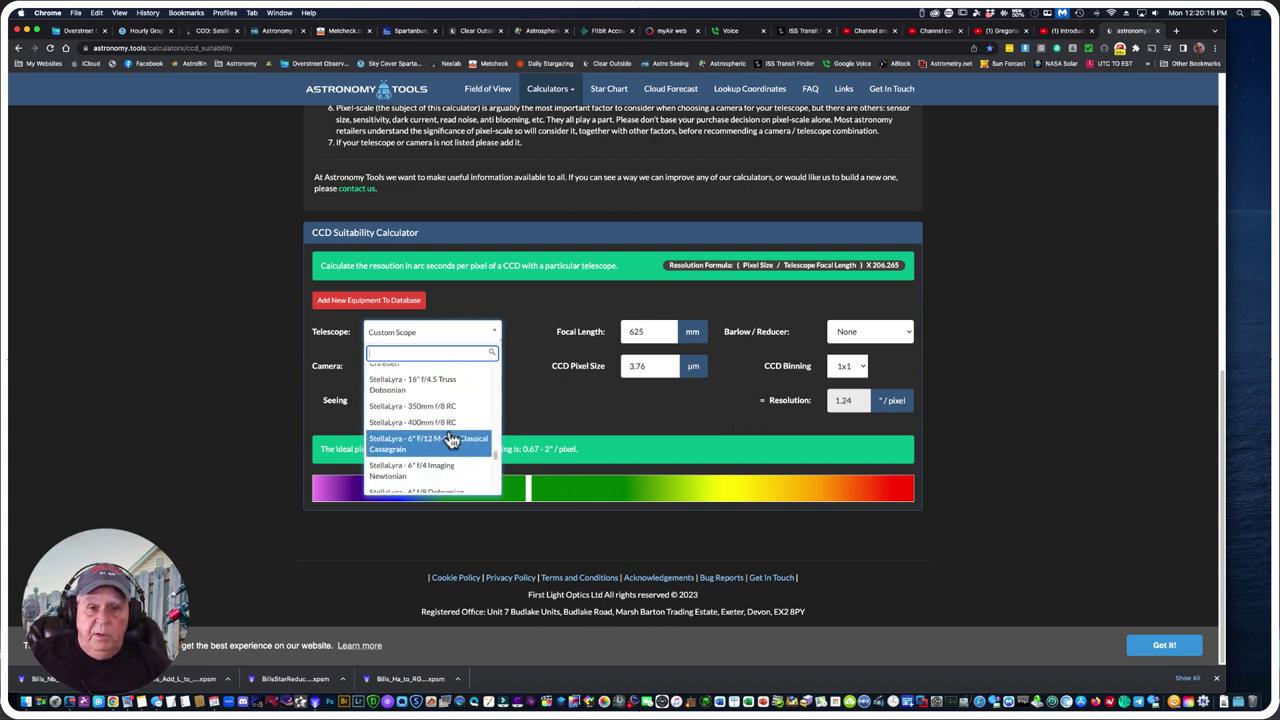
pyautogui.scroll(-10, 452, 440)
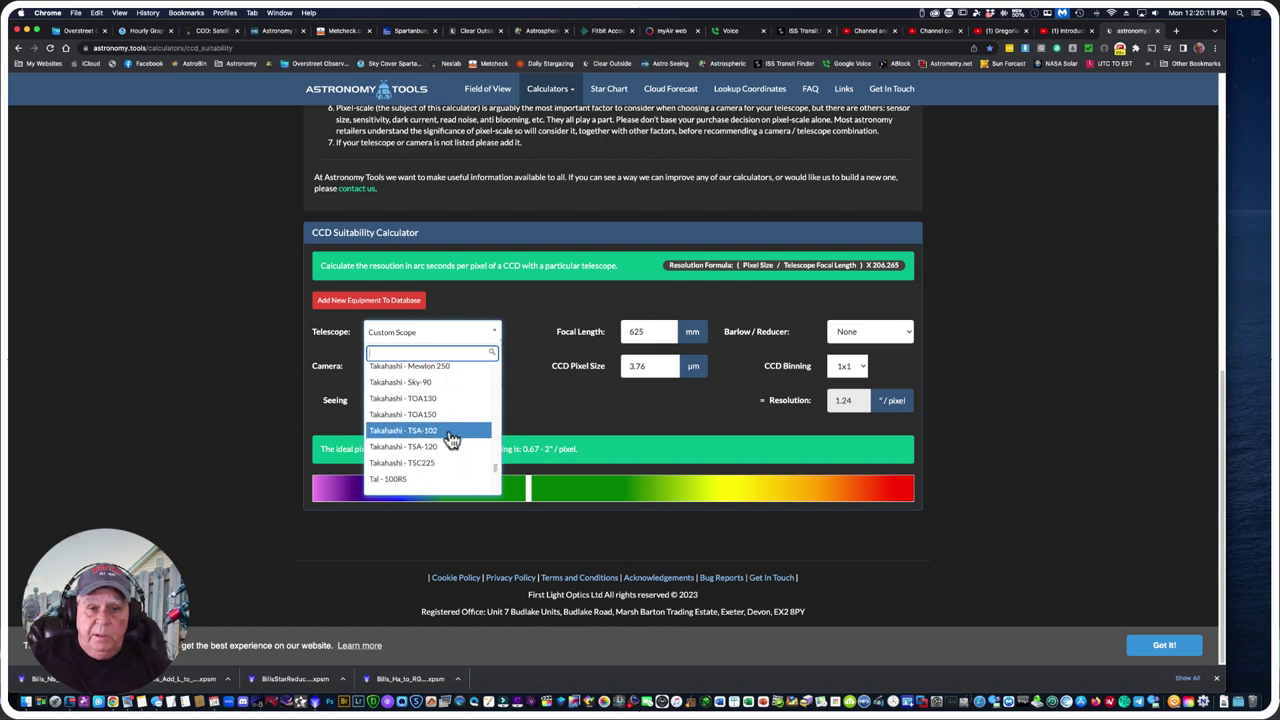
pyautogui.scroll(-10, 452, 440)
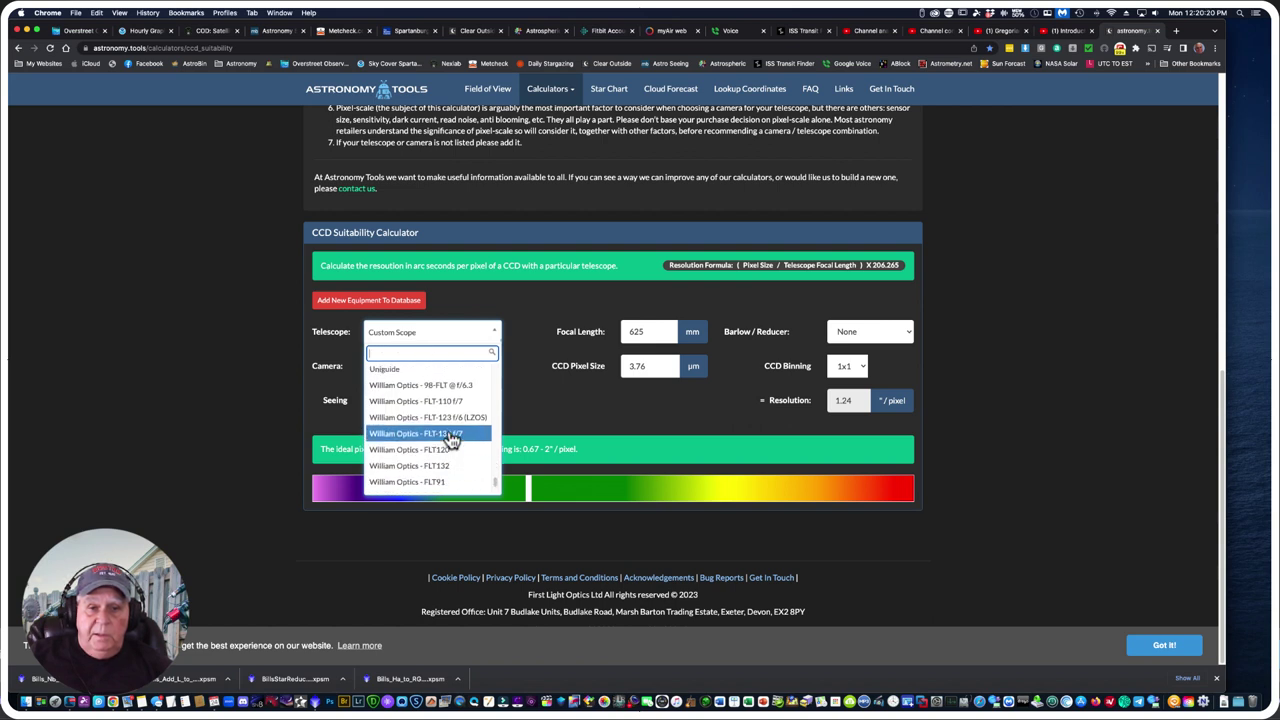
pyautogui.scroll(5, 449, 432)
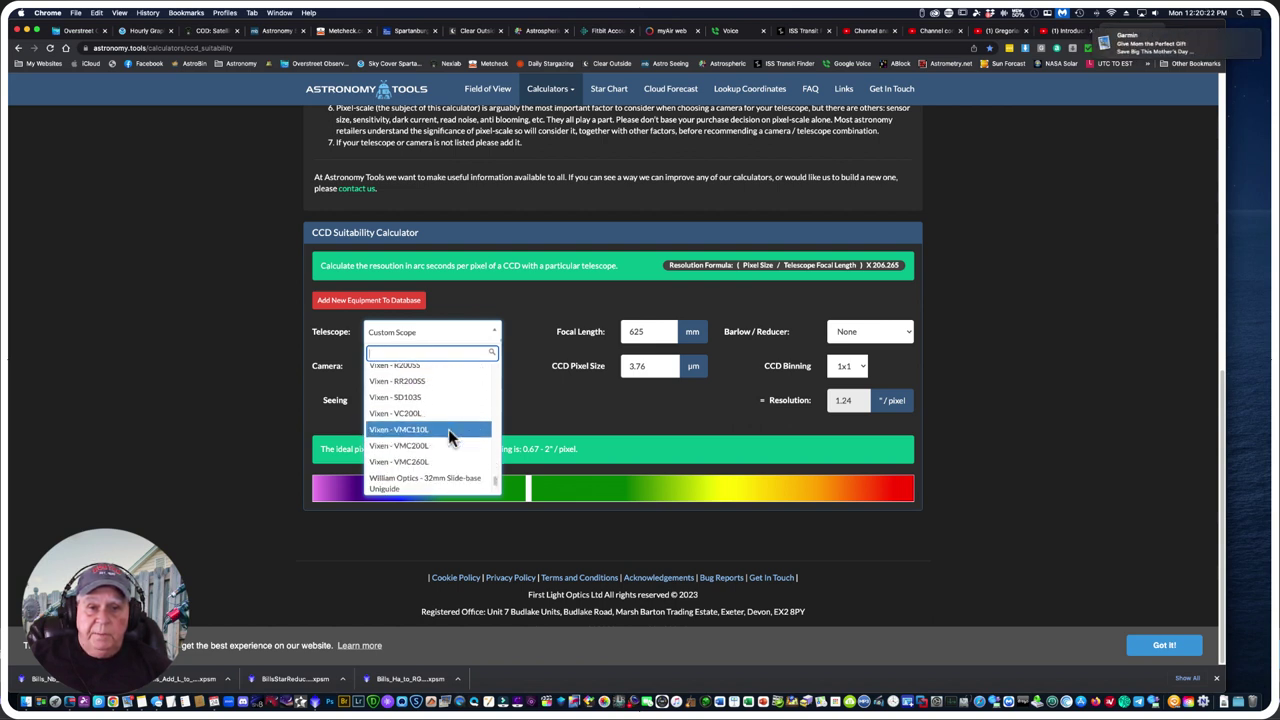
pyautogui.scroll(3, 449, 436)
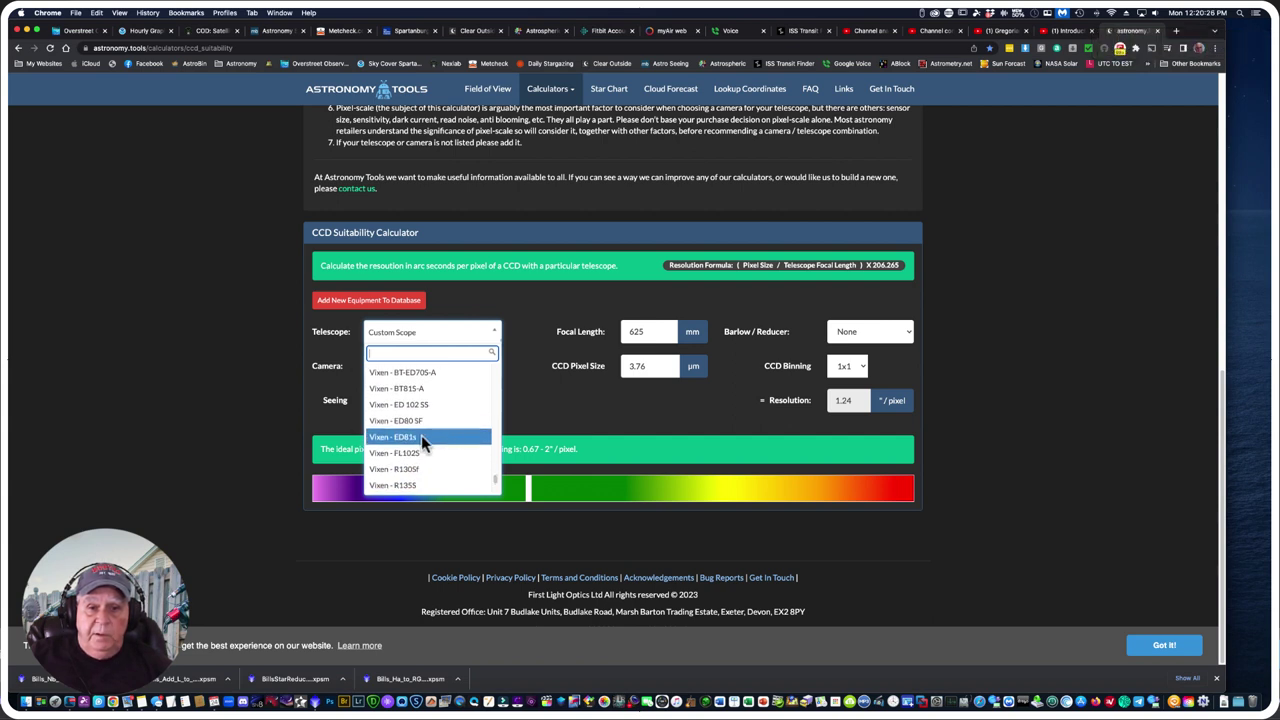
pyautogui.click(423, 443)
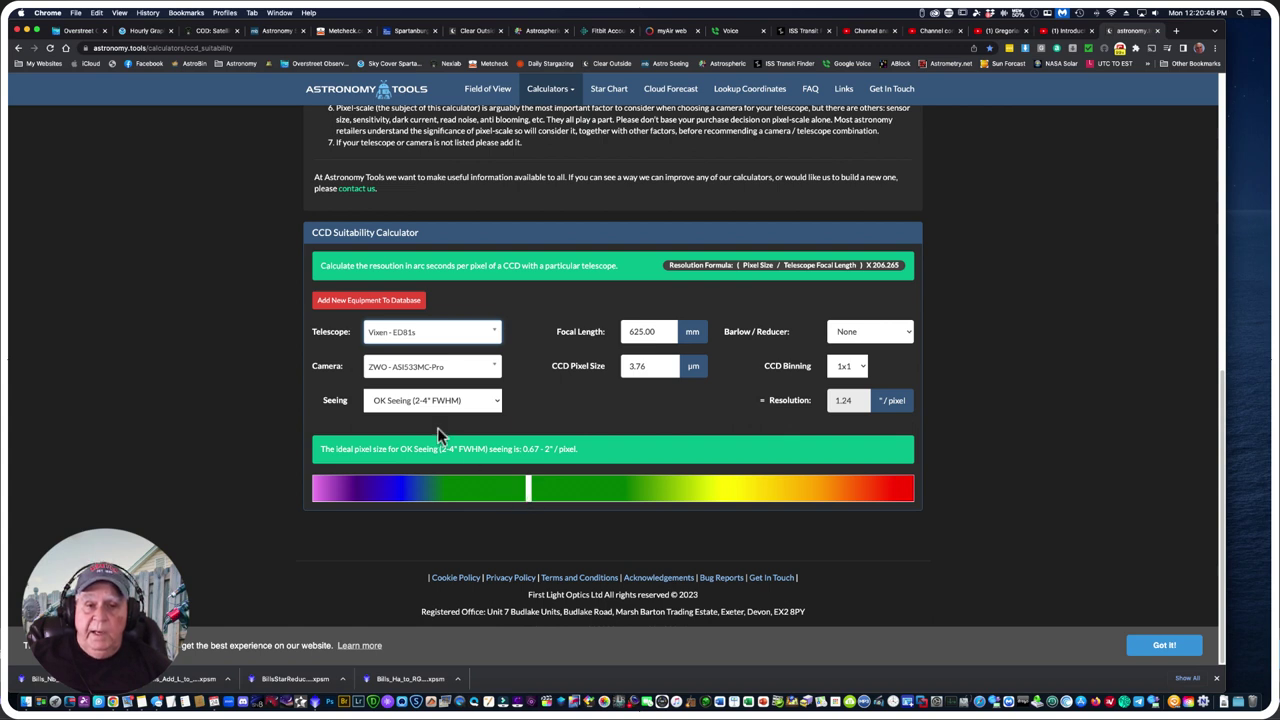
pyautogui.click(495, 405)
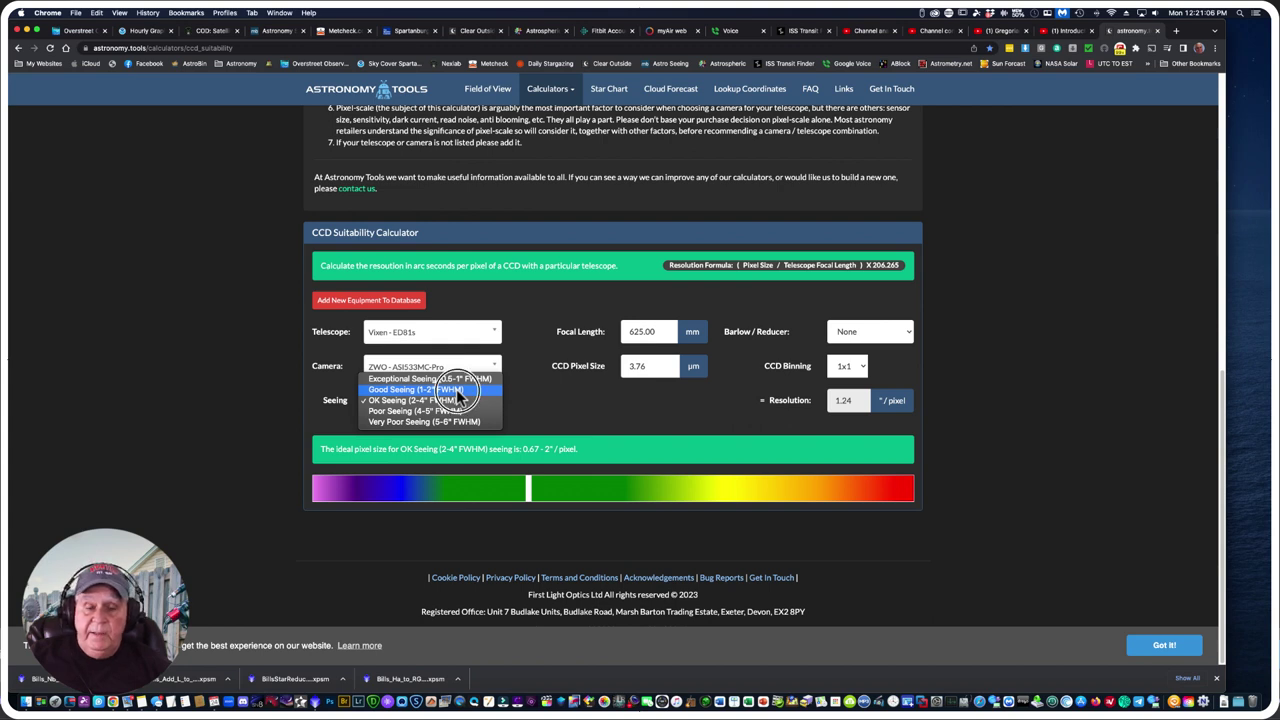
pyautogui.click(457, 391)
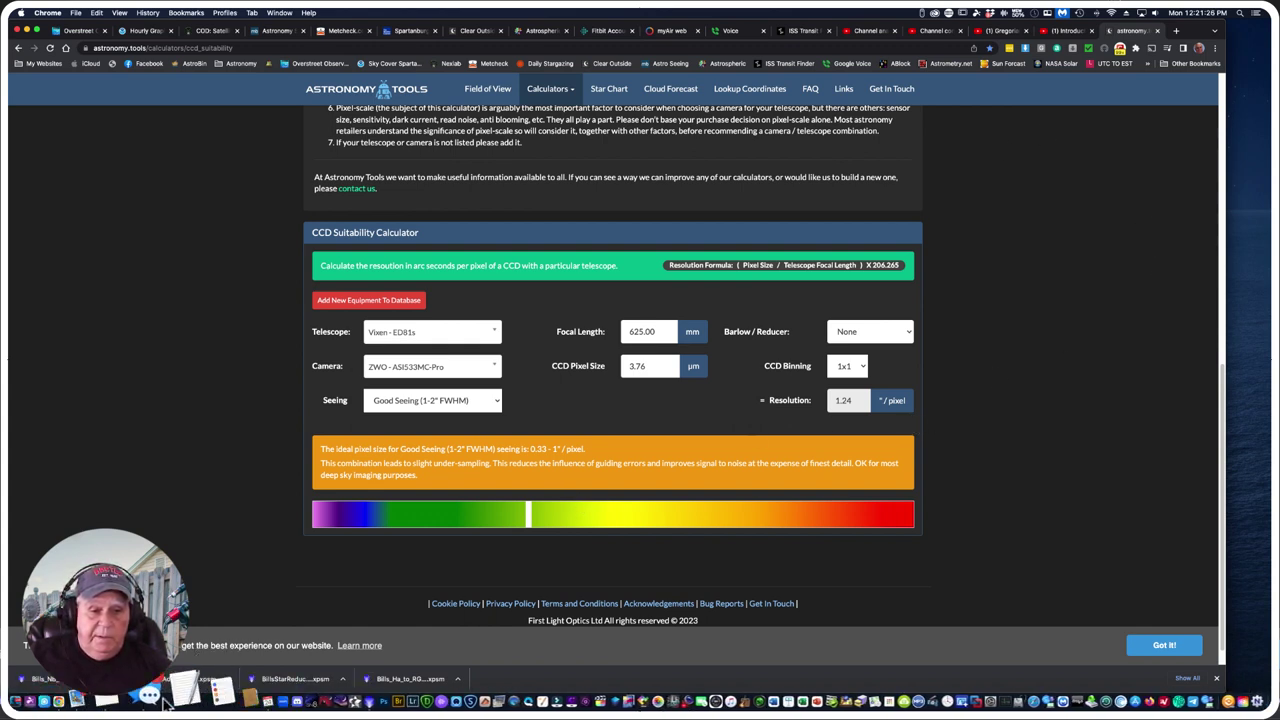
# Step: Return to PixInsight, set the drizzle scale to 2 and apply the drizzle configuration to all light groups
pyautogui.click(316, 692)
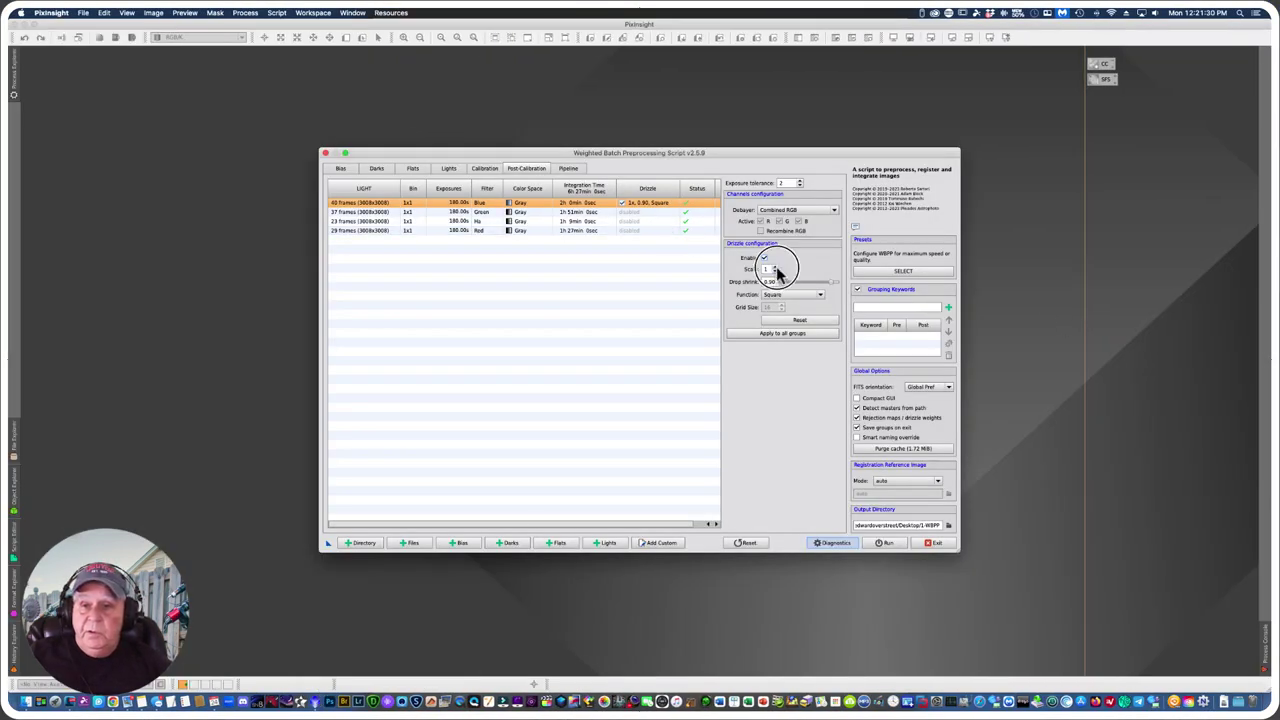
pyautogui.click(784, 332)
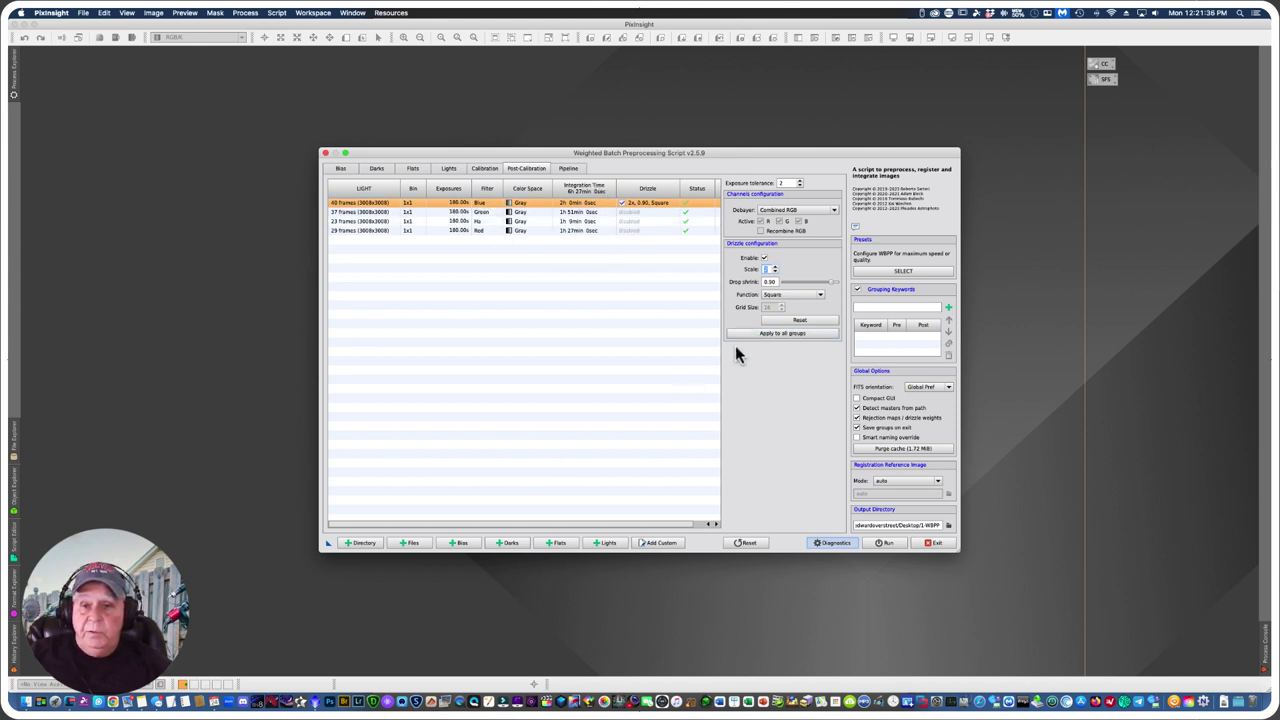
pyautogui.click(742, 333)
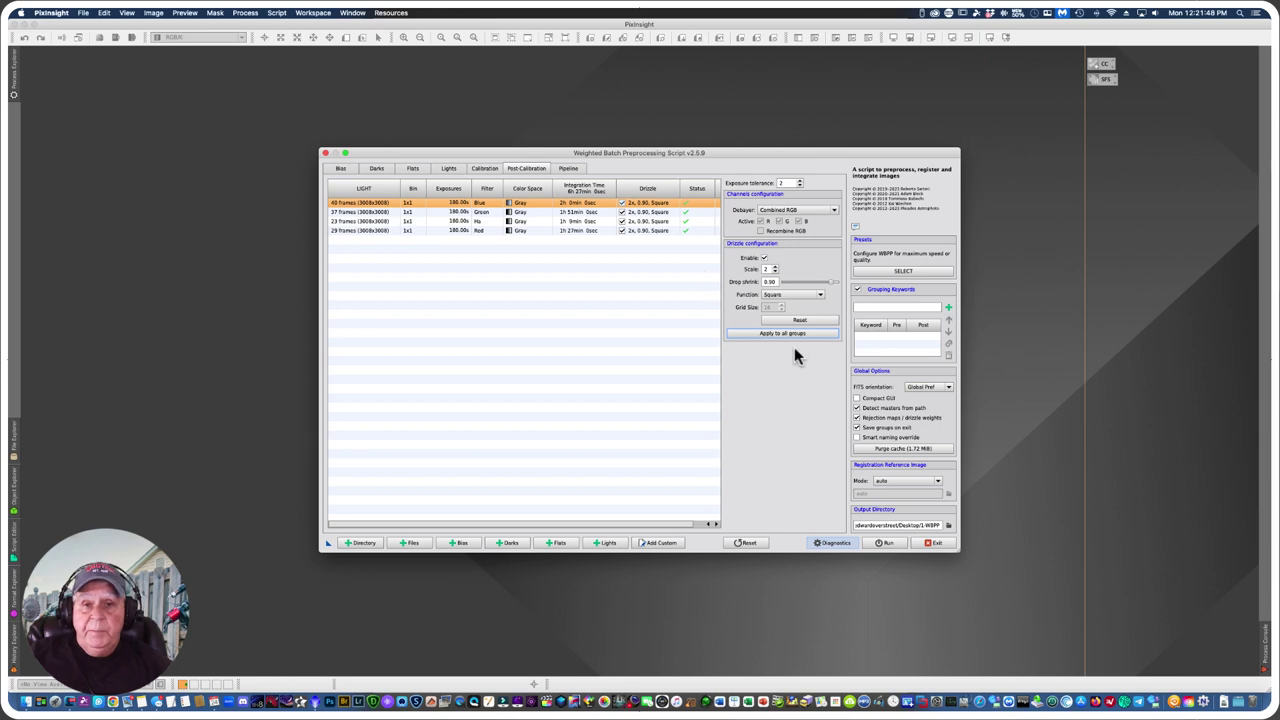
# Step: Create a folder named 1-WBPP on the Desktop and set it as the script's output directory
pyautogui.click(948, 526)
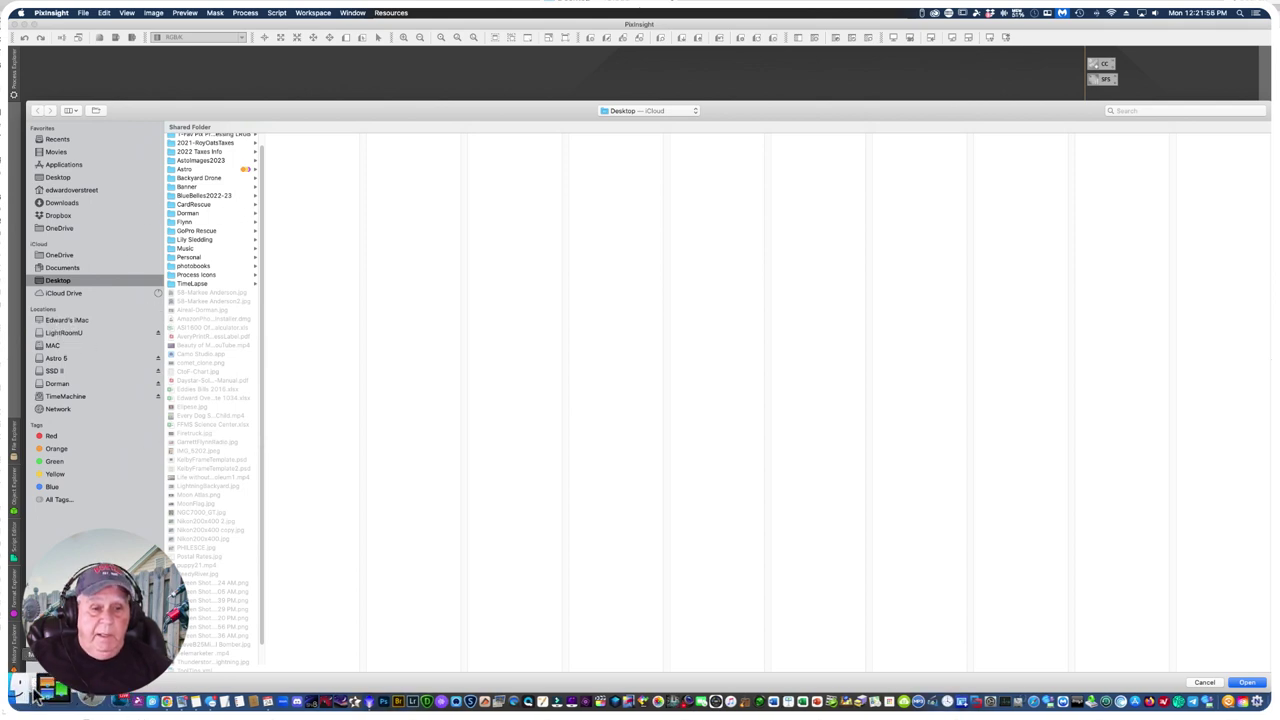
pyautogui.click(47, 683)
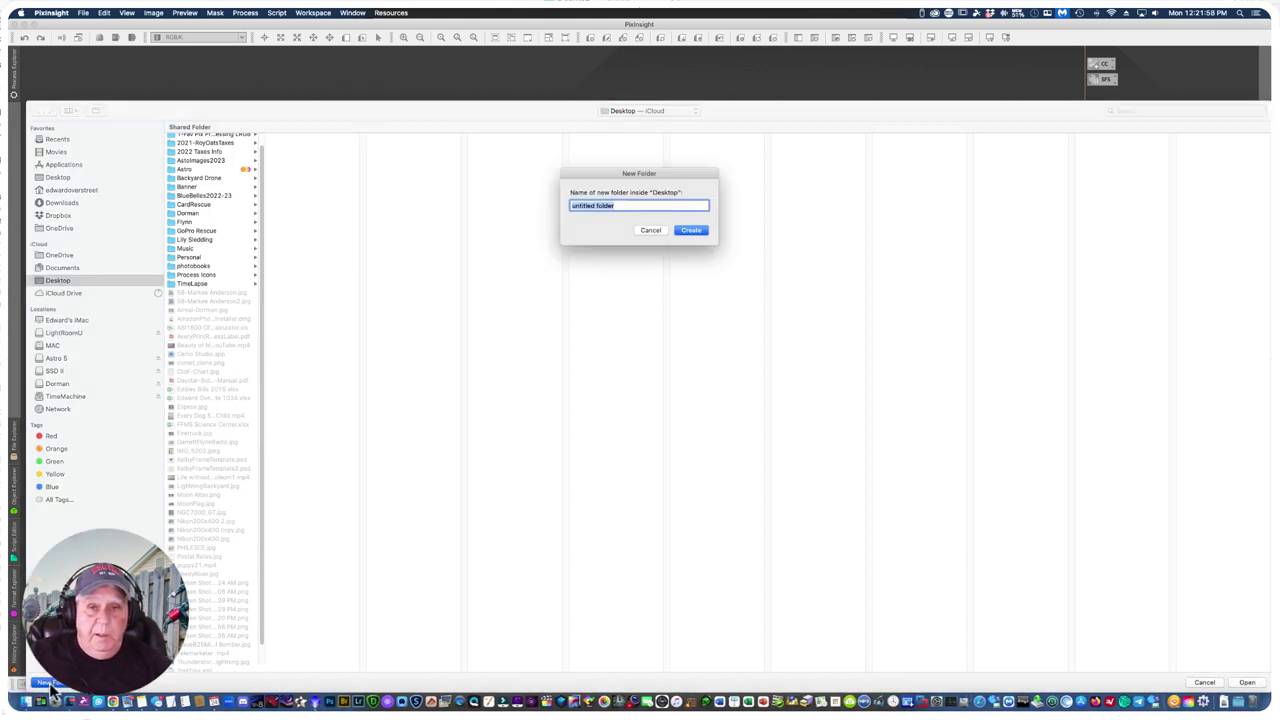
pyautogui.write('T-')
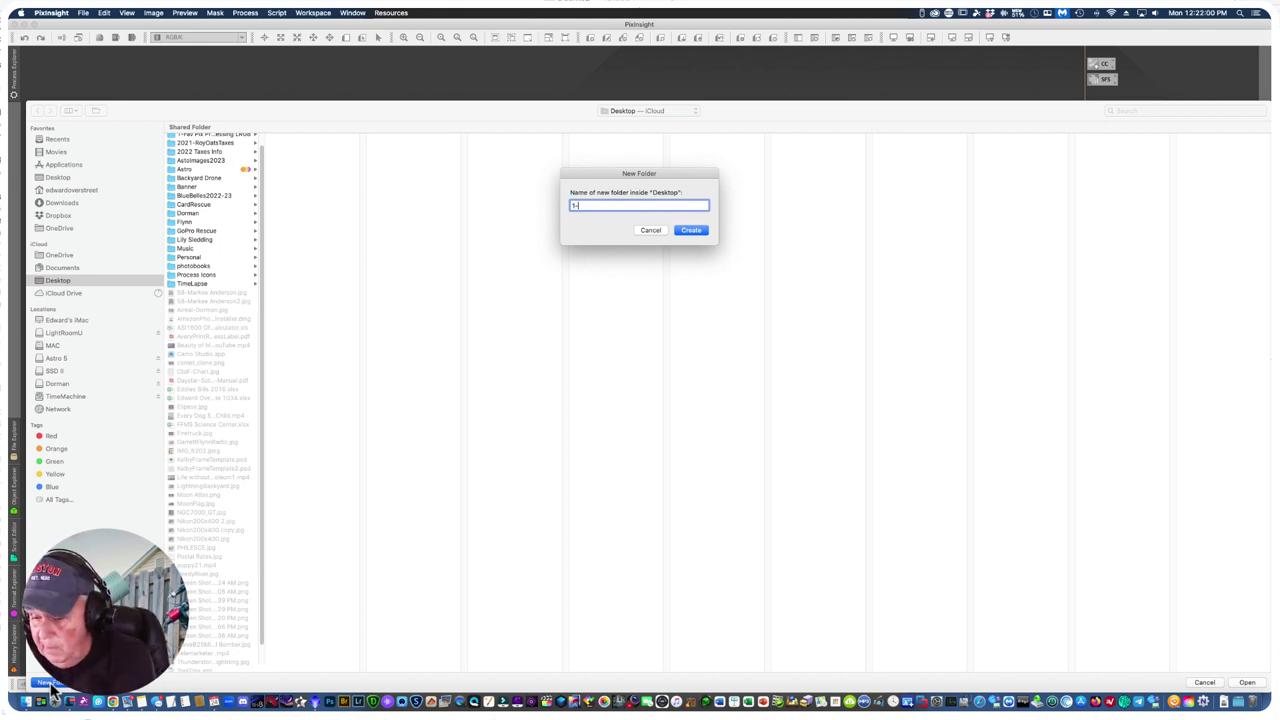
pyautogui.write('WB')
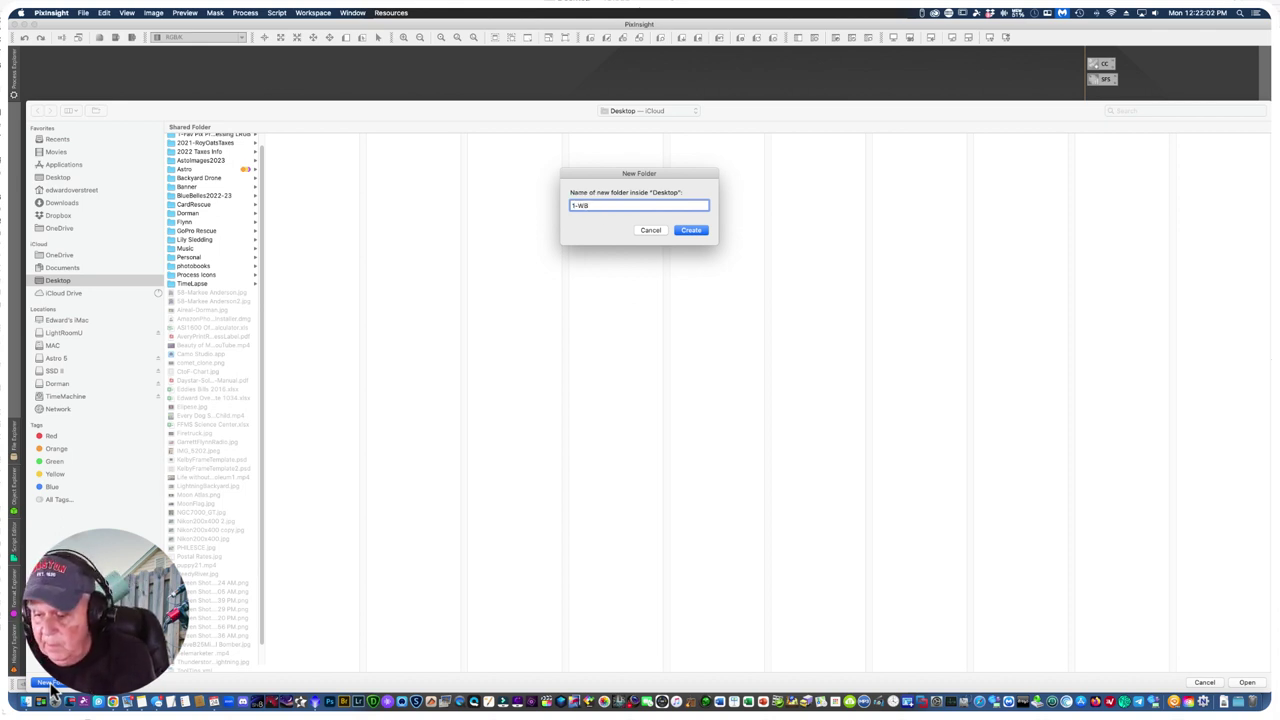
pyautogui.write('PP')
pyautogui.press('Return')
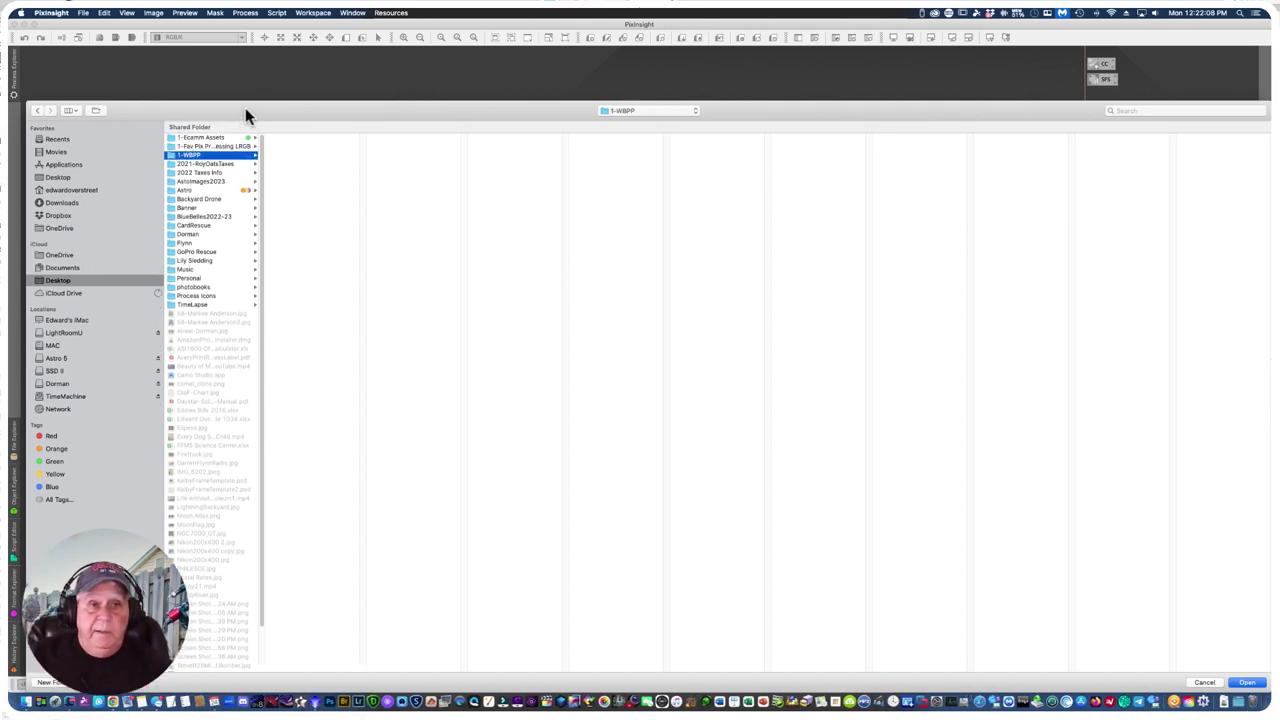
pyautogui.moveTo(245, 107); pyautogui.dragTo(253, 73)
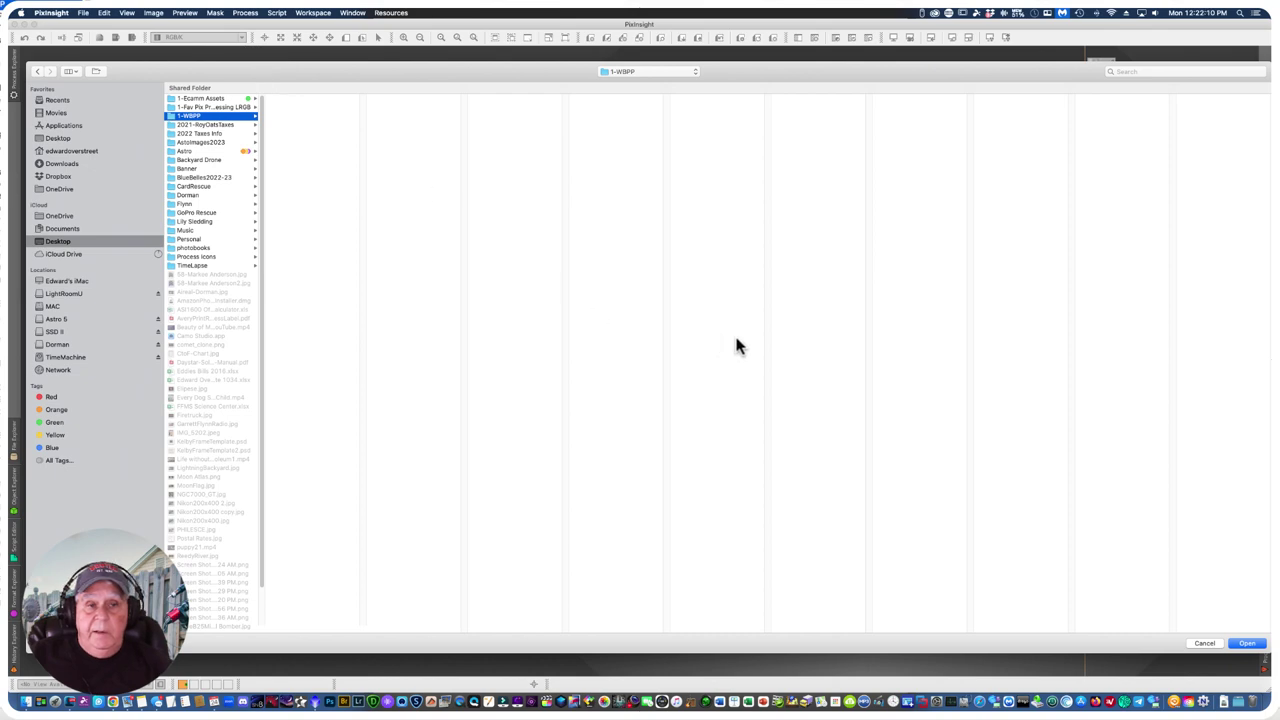
pyautogui.click(1246, 645)
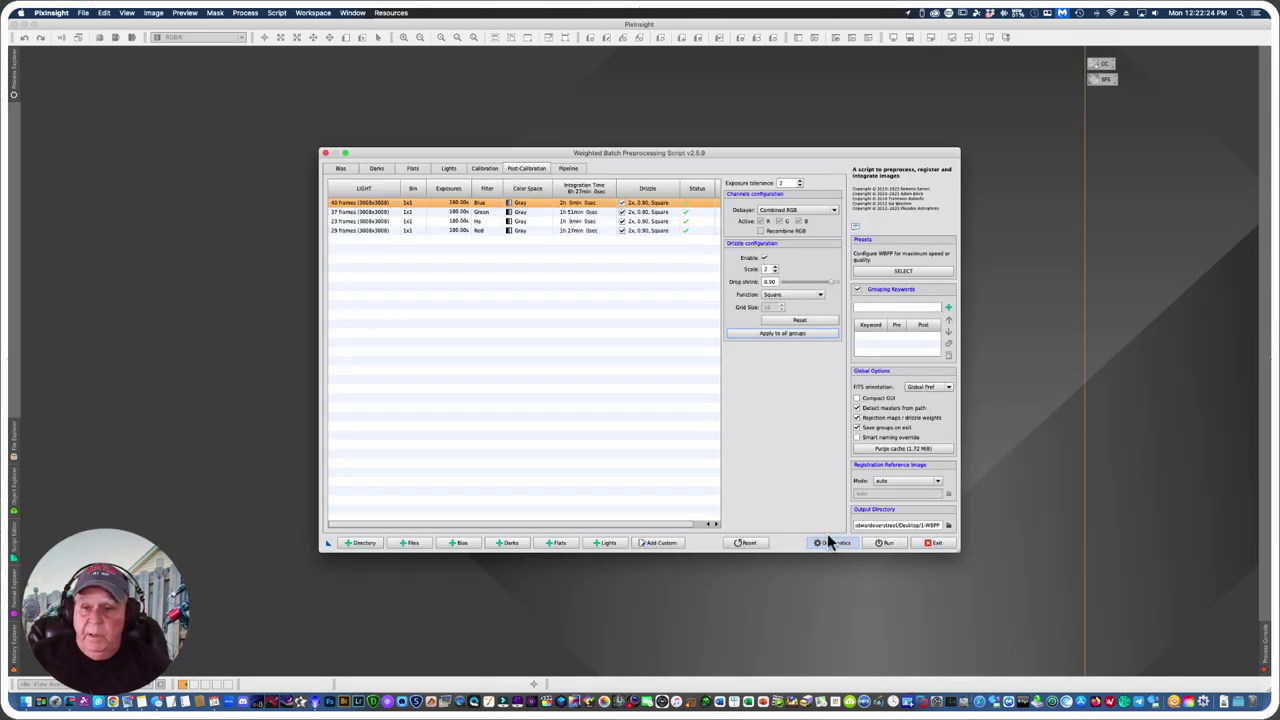
# Step: Recheck the light frame processing options and the calibration overview, and display the Red light group's calibration settings
pyautogui.click(483, 167)
pyautogui.click(446, 167)
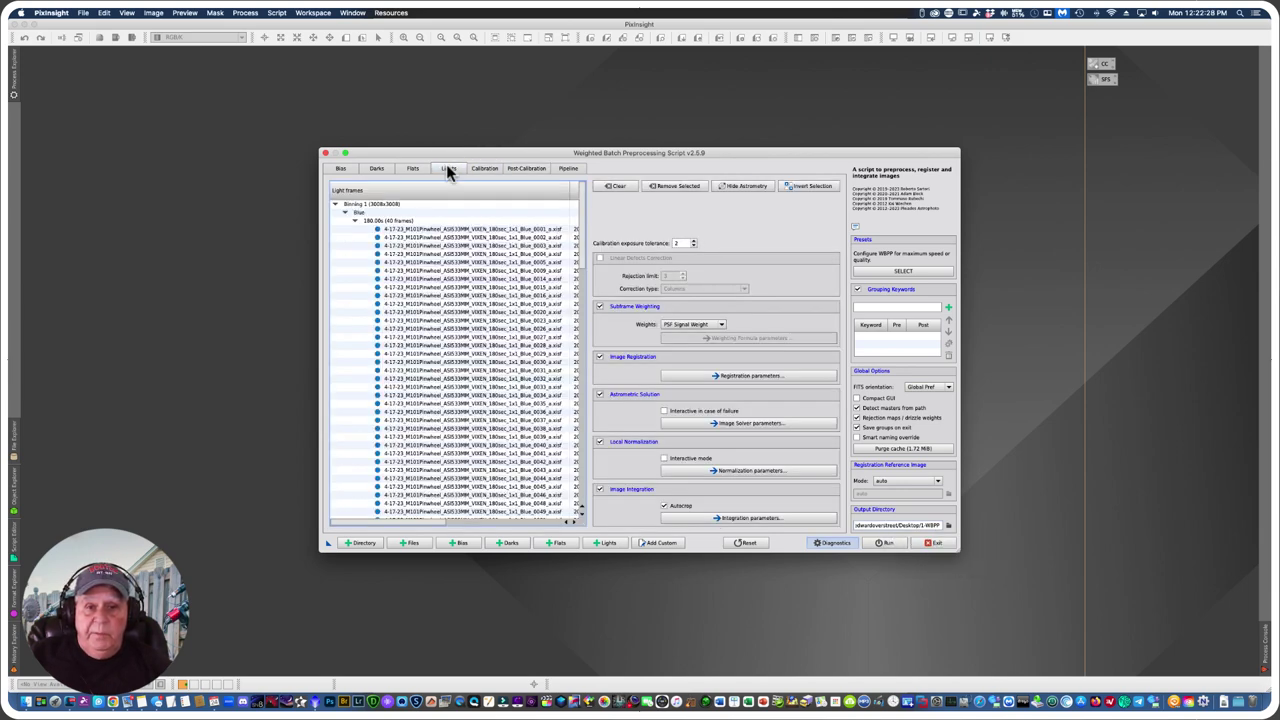
pyautogui.click(485, 169)
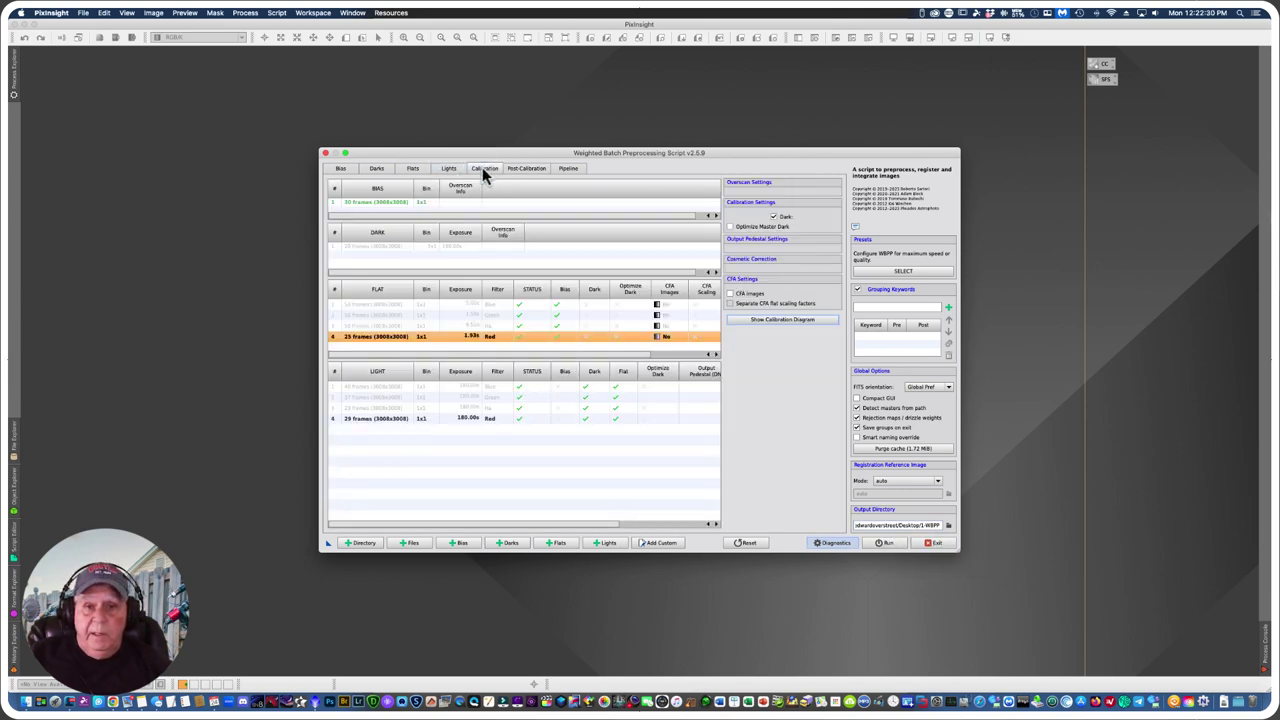
pyautogui.click(452, 168)
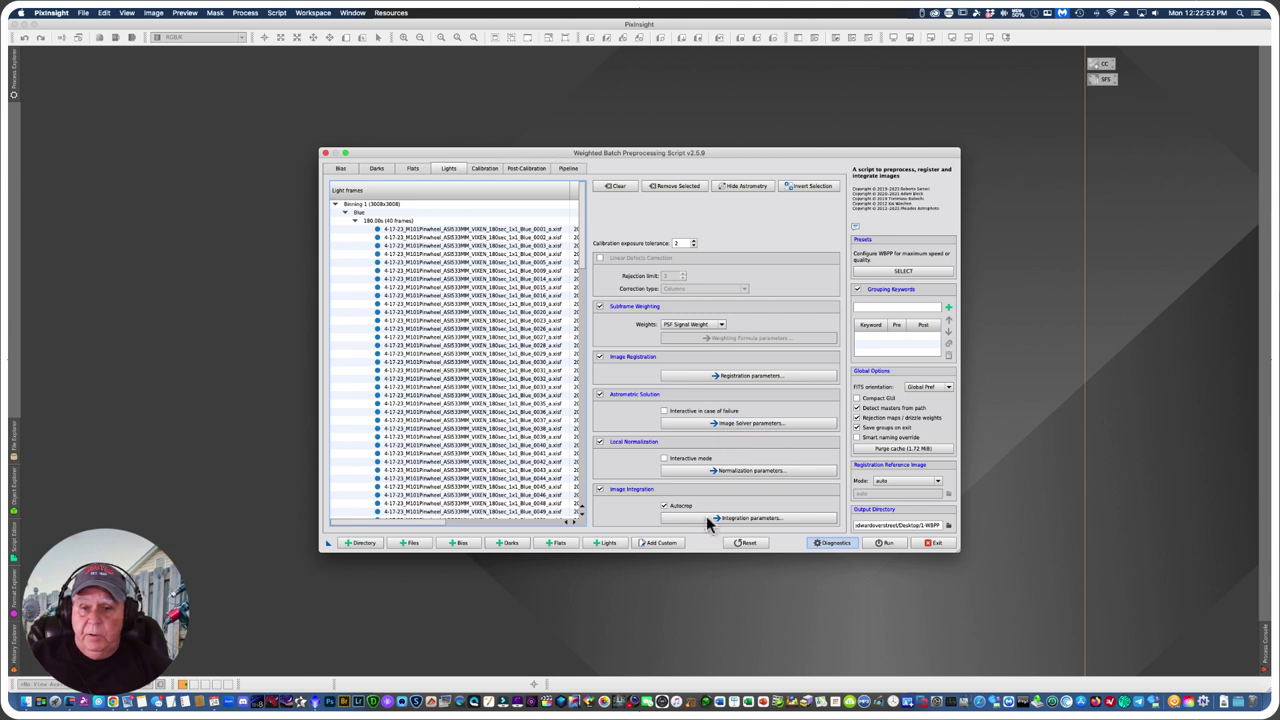
pyautogui.click(482, 169)
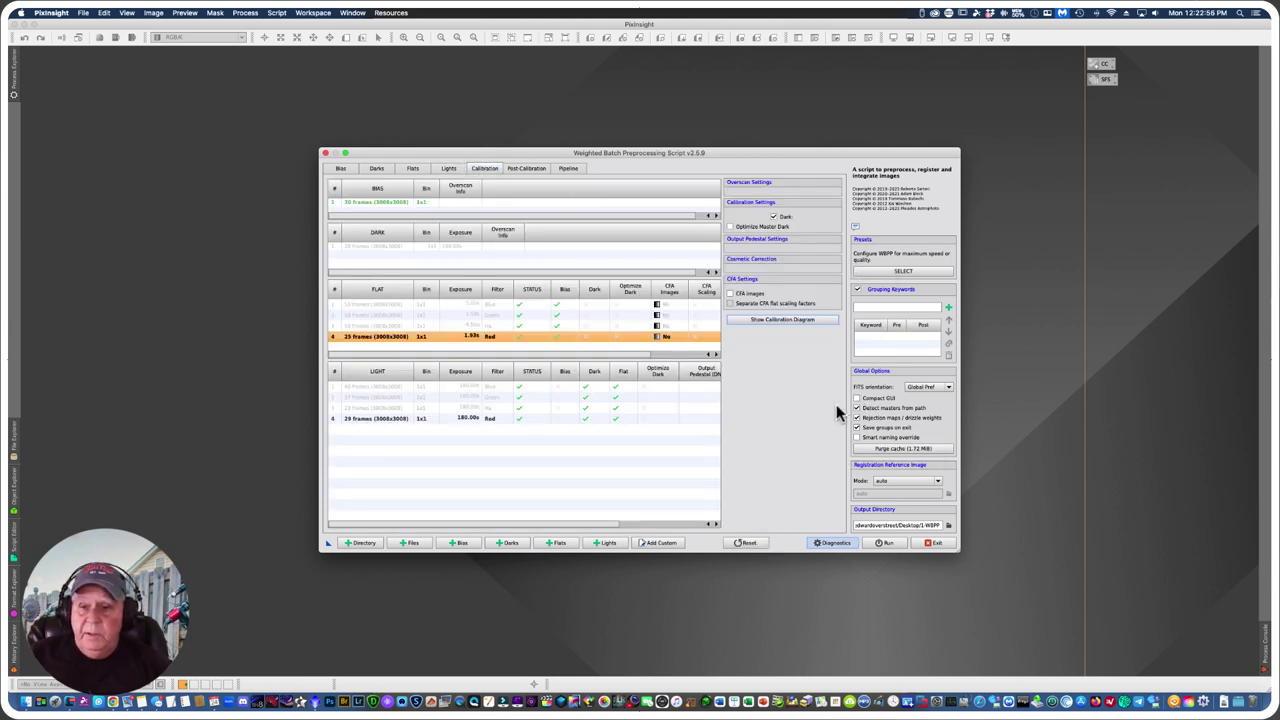
pyautogui.click(630, 424)
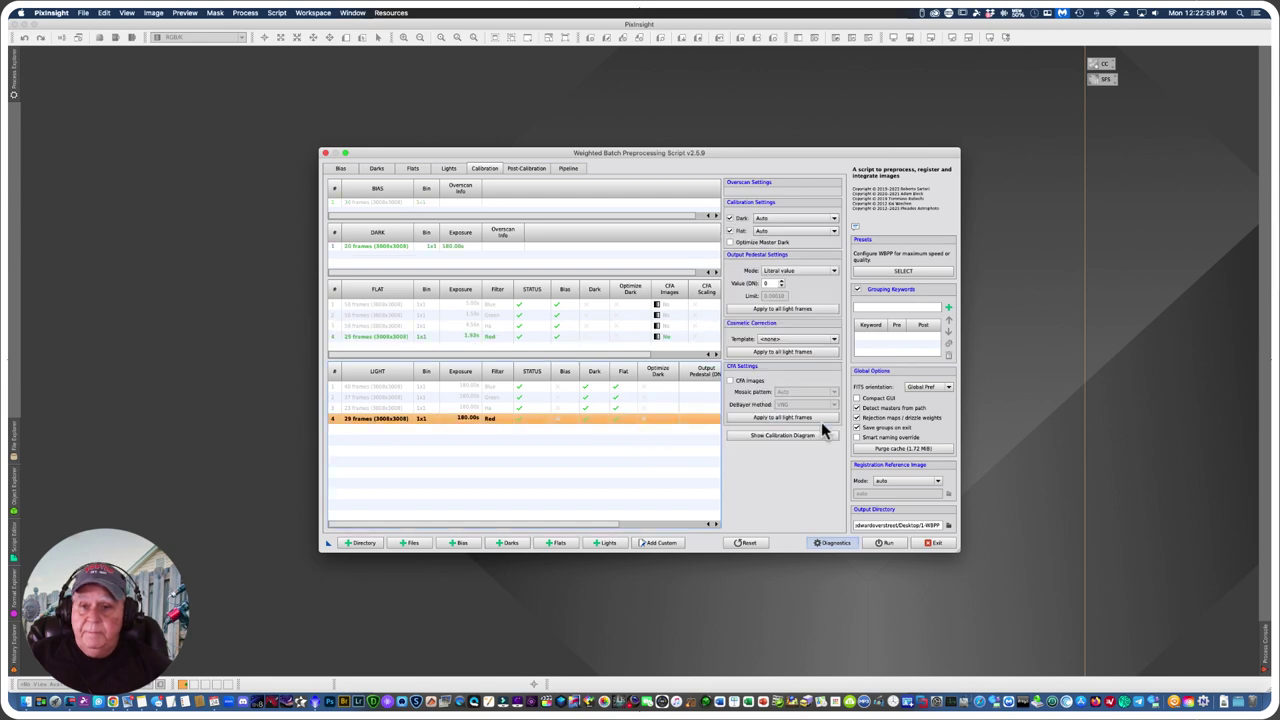
# Step: Set the cosmetic correction template to CC for all light groups and widen the script window to show the Cosmetic Correction column
pyautogui.click(834, 339)
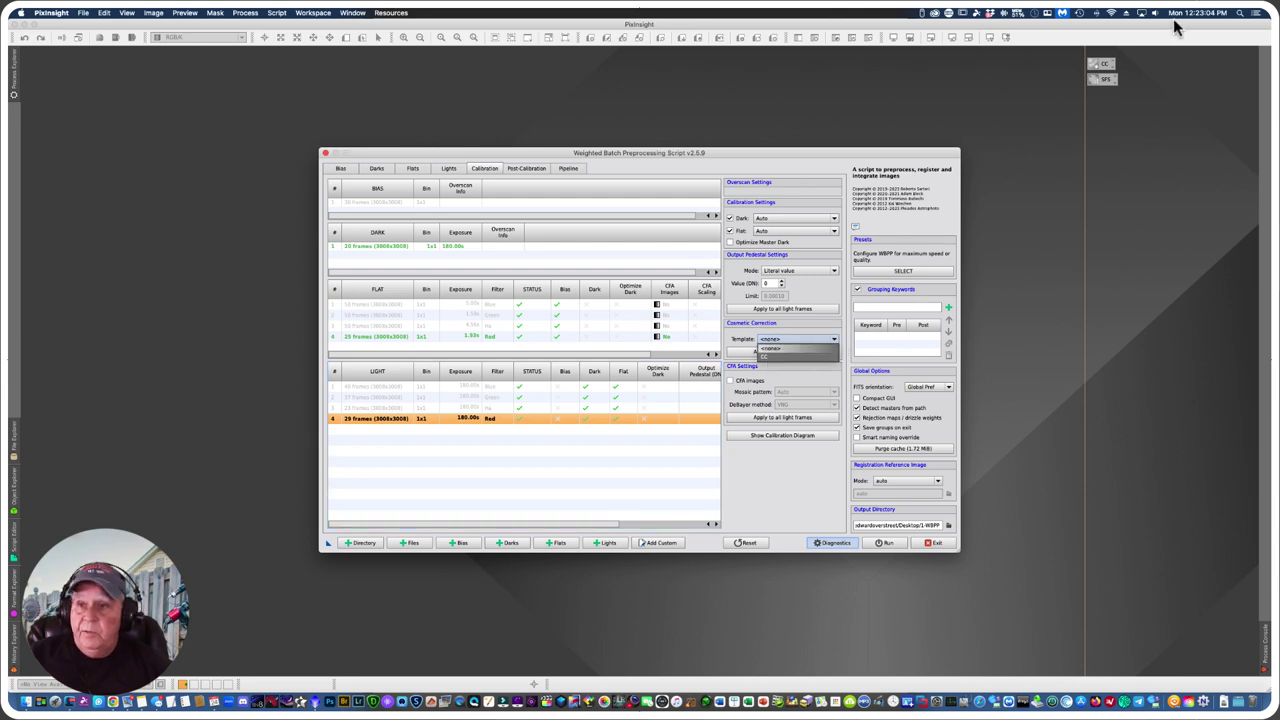
pyautogui.click(769, 357)
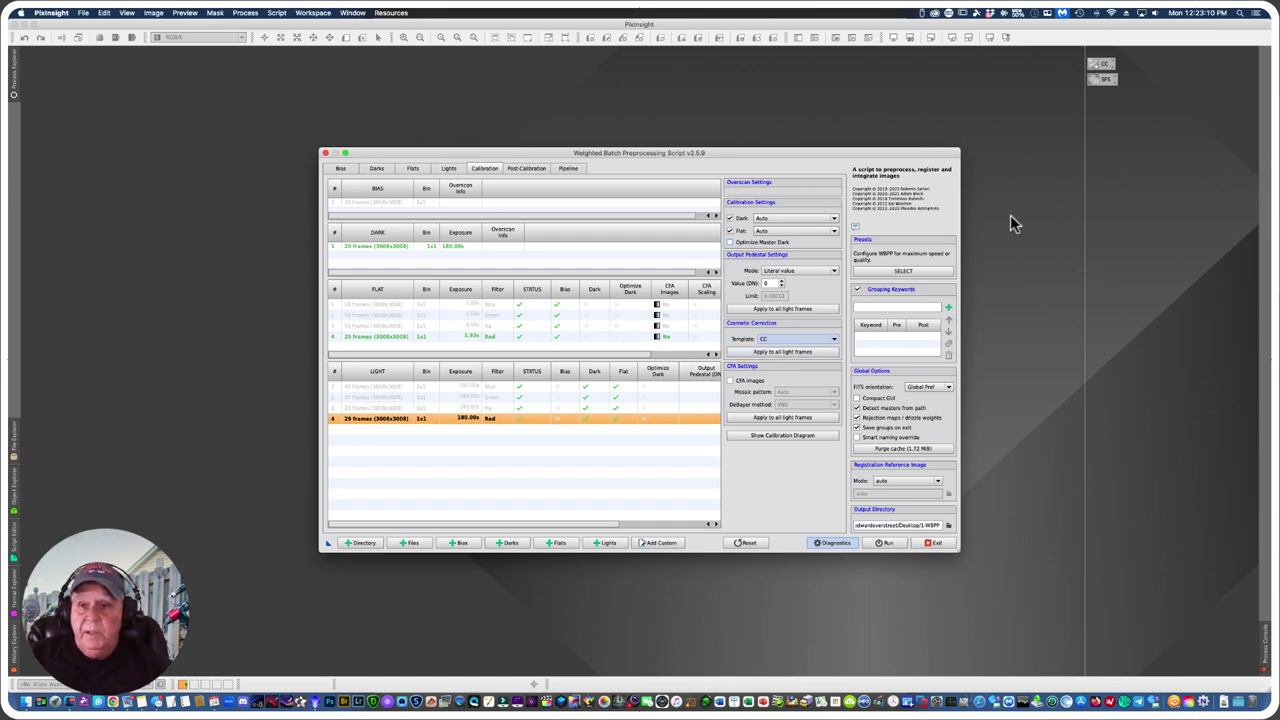
pyautogui.moveTo(961, 212); pyautogui.dragTo(1110, 210)
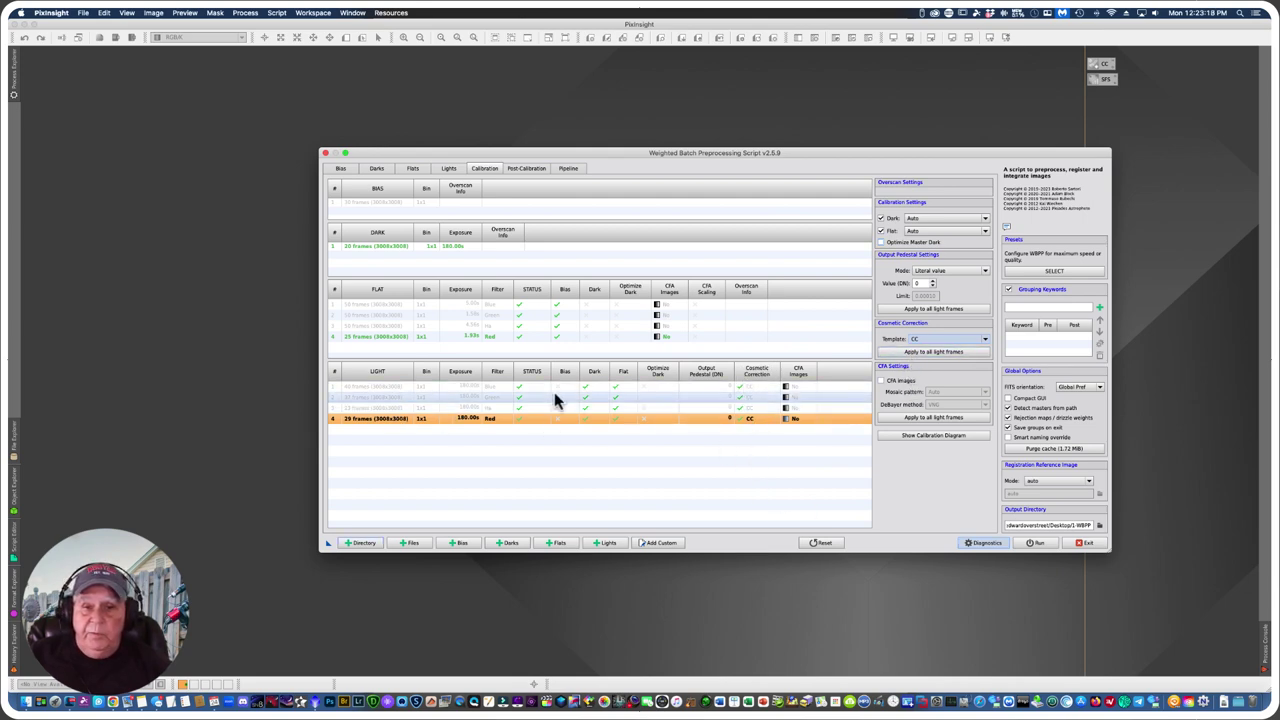
# Step: Run the script's diagnostics, dismiss the report and start the batch preprocessing of all frames
pyautogui.moveTo(809, 153); pyautogui.dragTo(597, 110)
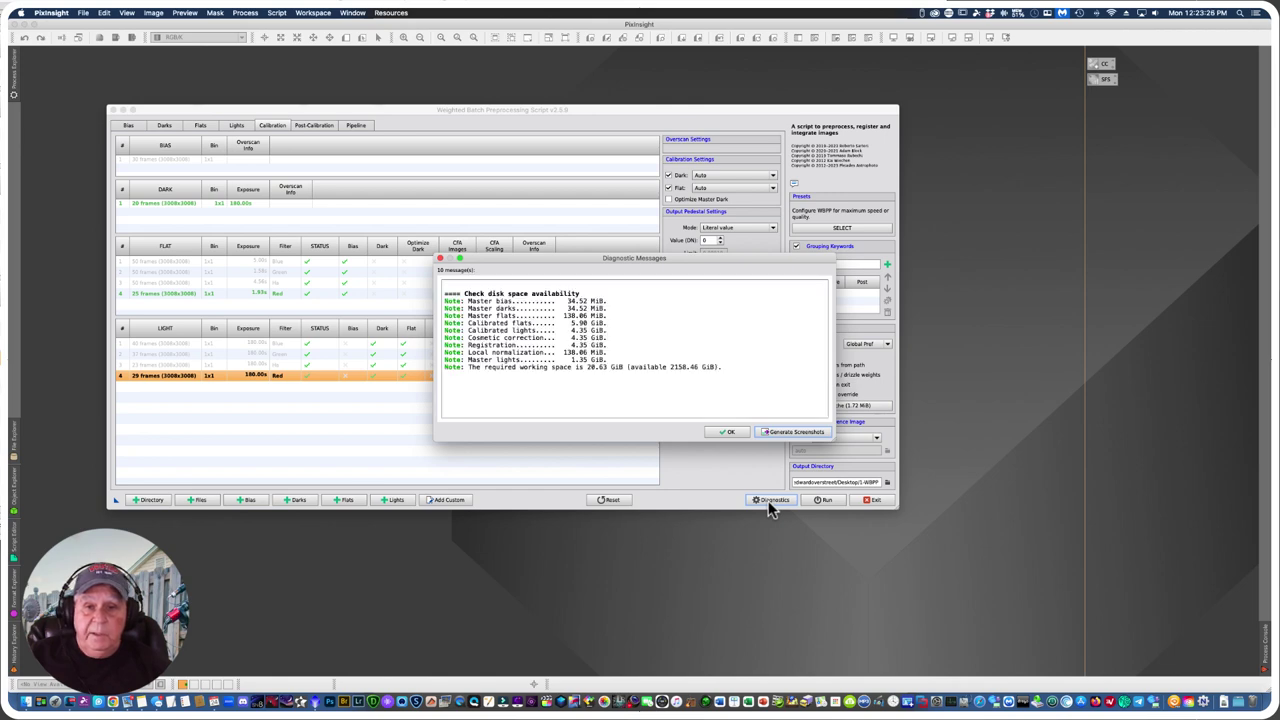
pyautogui.click(727, 434)
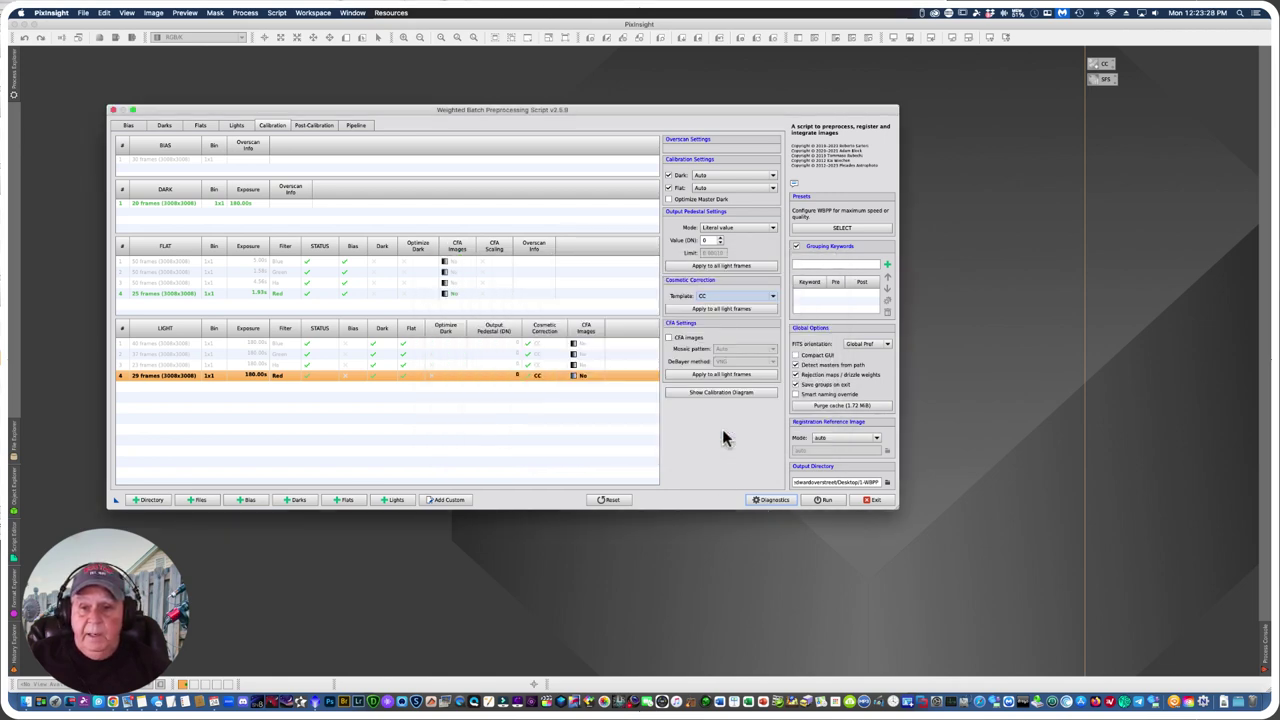
pyautogui.click(824, 502)
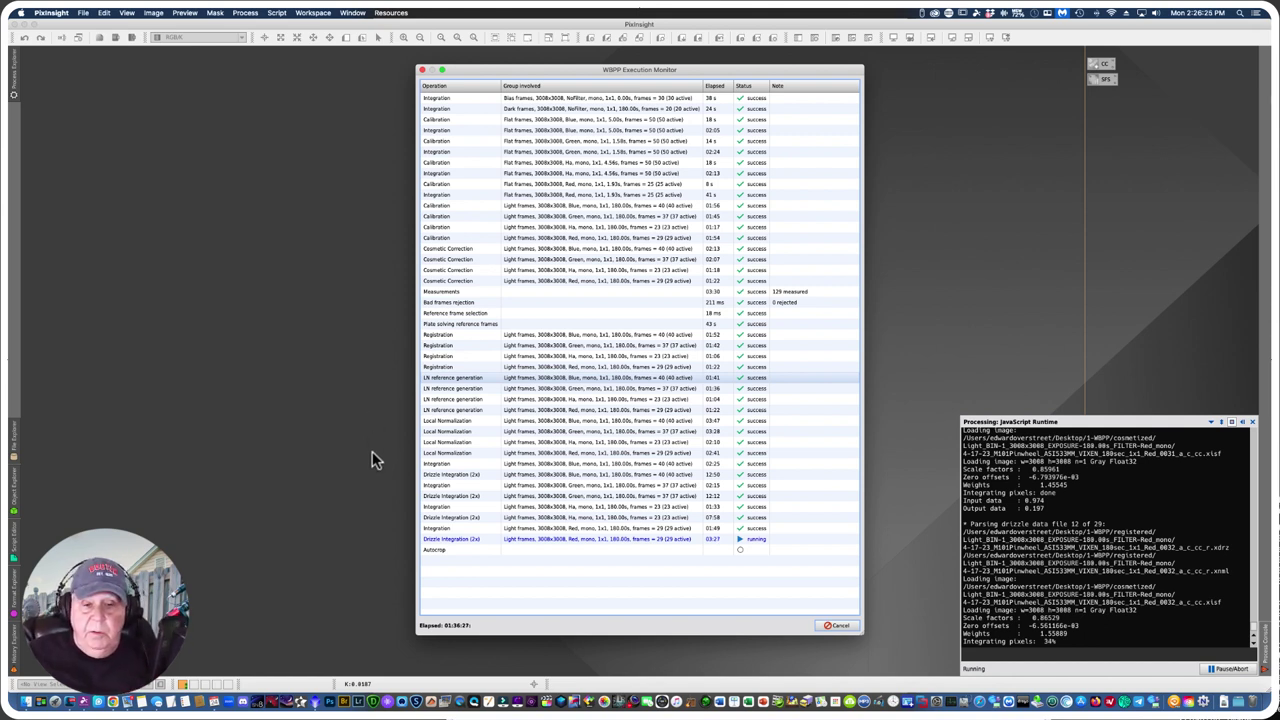
# Step: Check the pending Autocrop operation and the elapsed time in the WBPP Execution Monitor
pyautogui.click(430, 553)
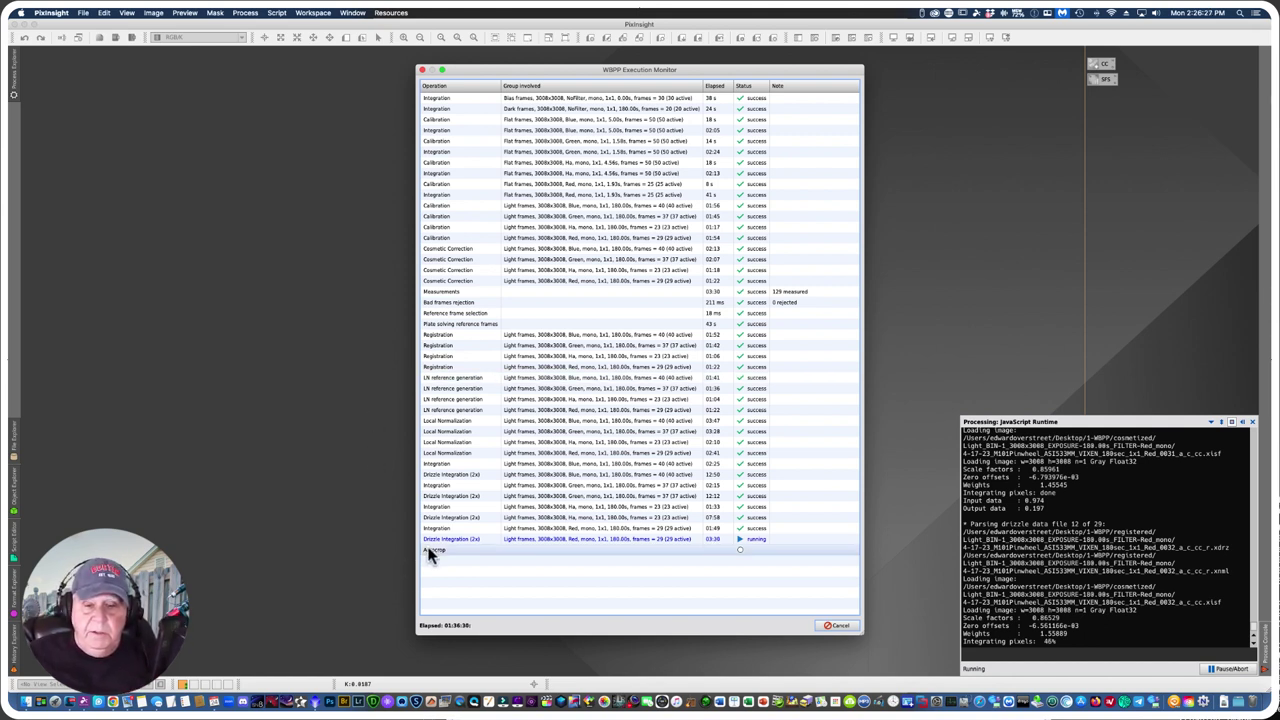
pyautogui.click(517, 570)
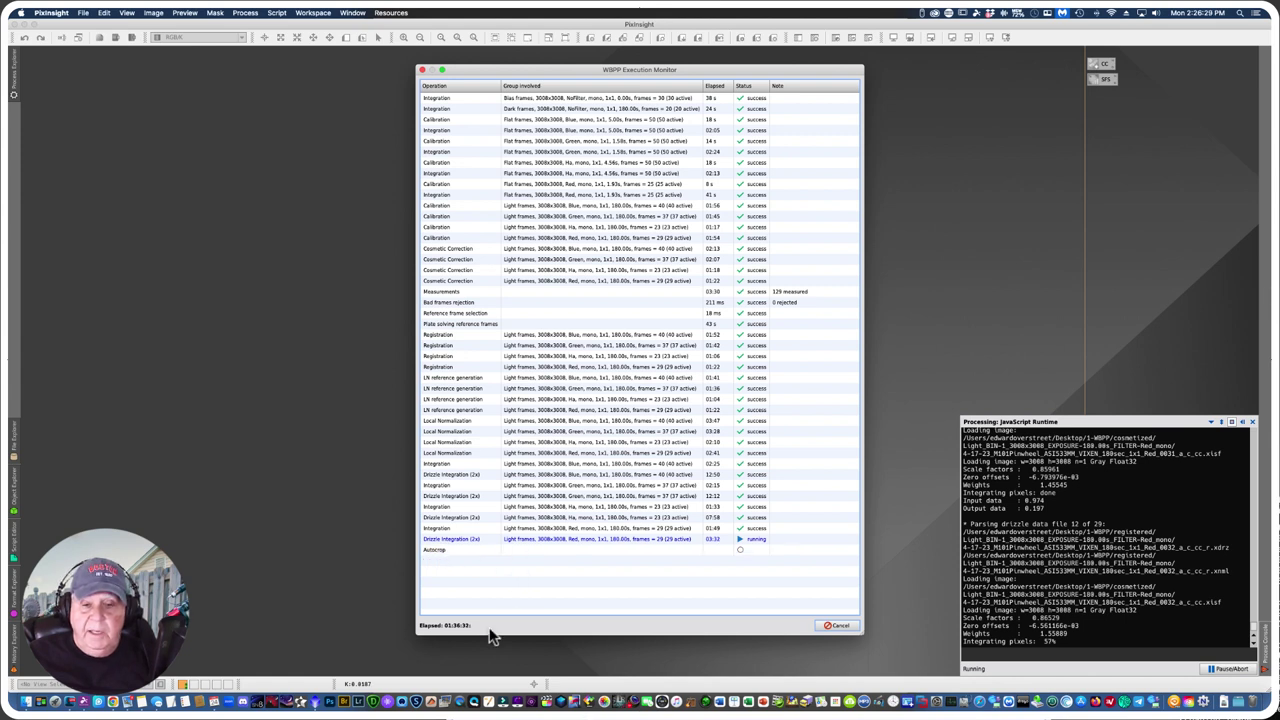
pyautogui.click(440, 553)
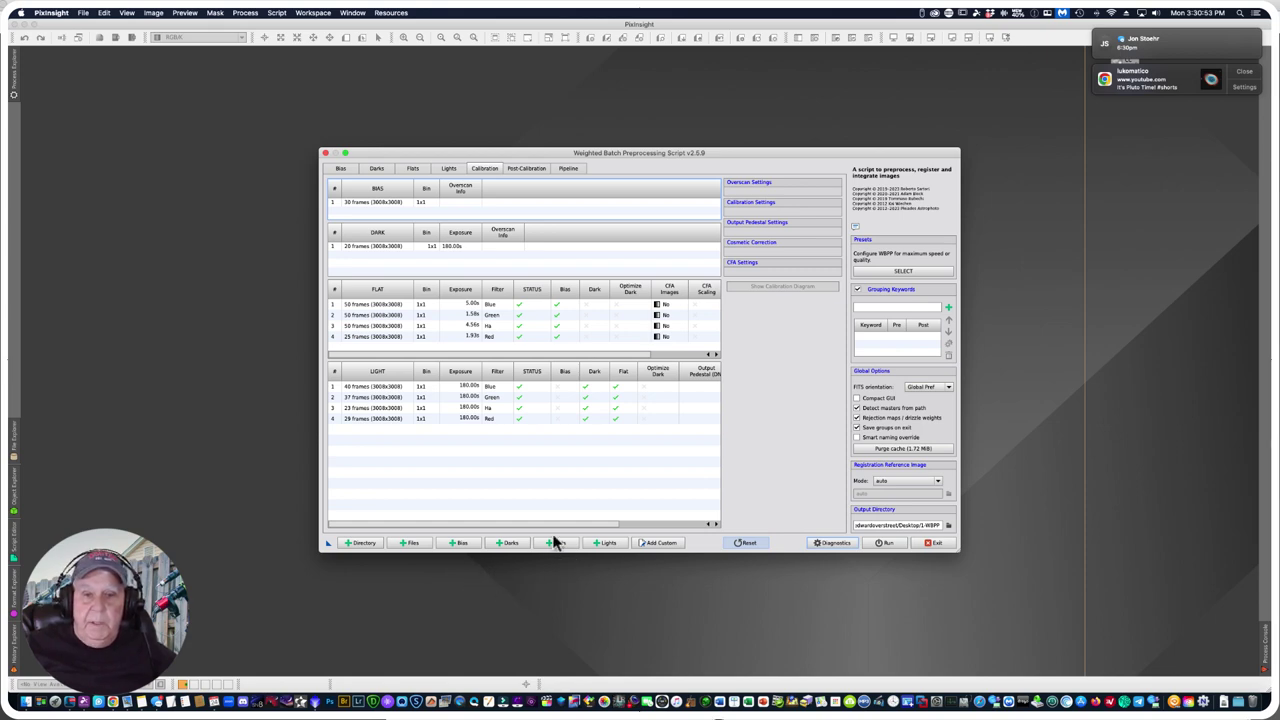
# Step: Check that Autocrop is enabled under the light frames' image integration options, and exit the preprocessing script
pyautogui.click(448, 169)
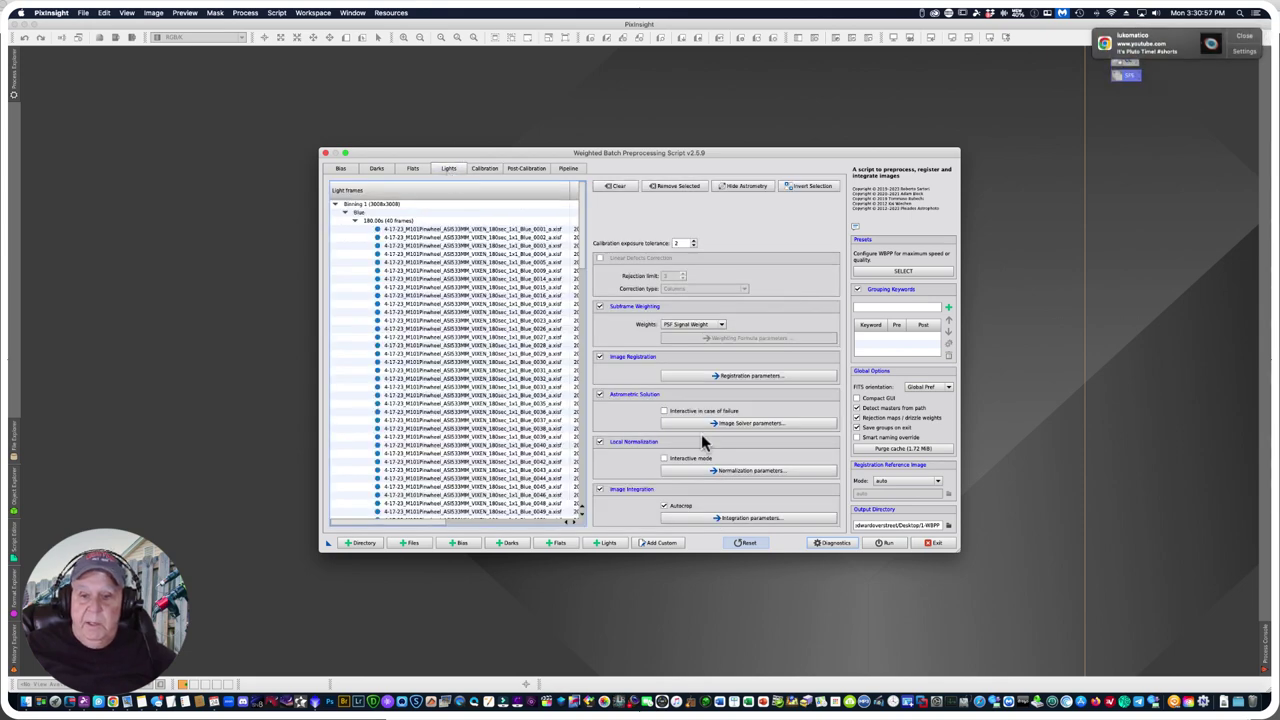
pyautogui.click(665, 507)
pyautogui.click(666, 508)
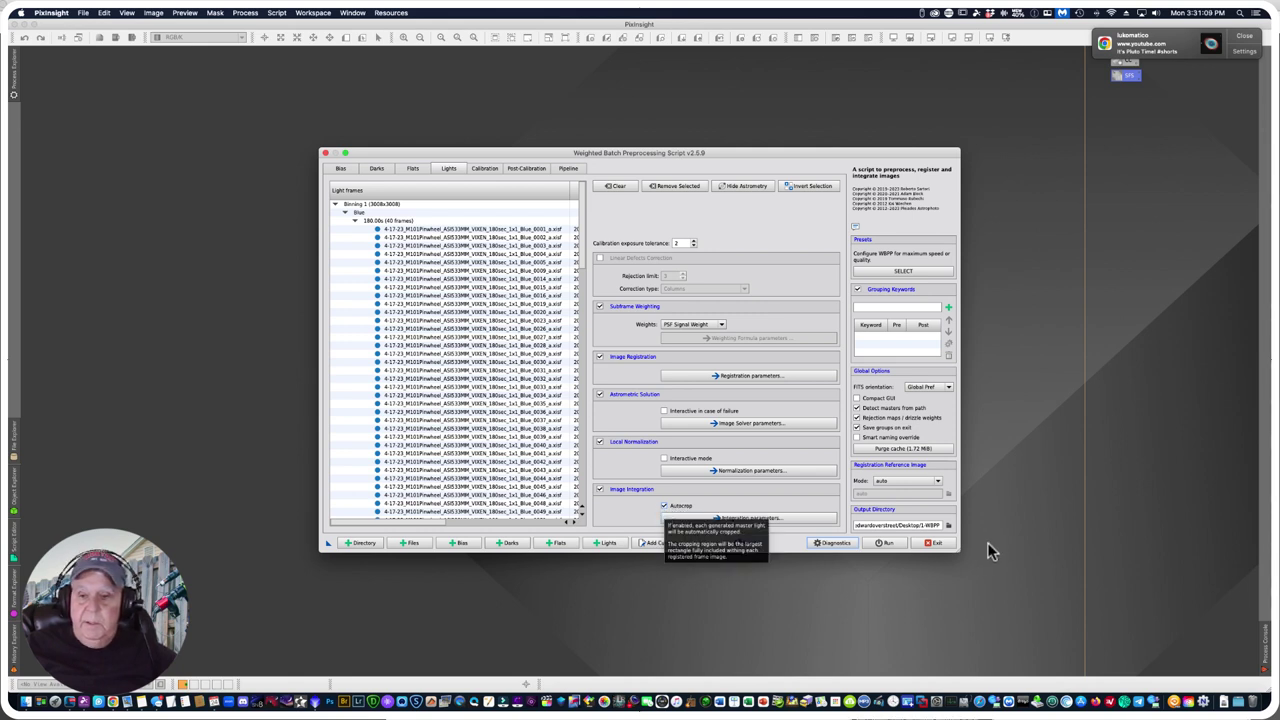
pyautogui.click(937, 545)
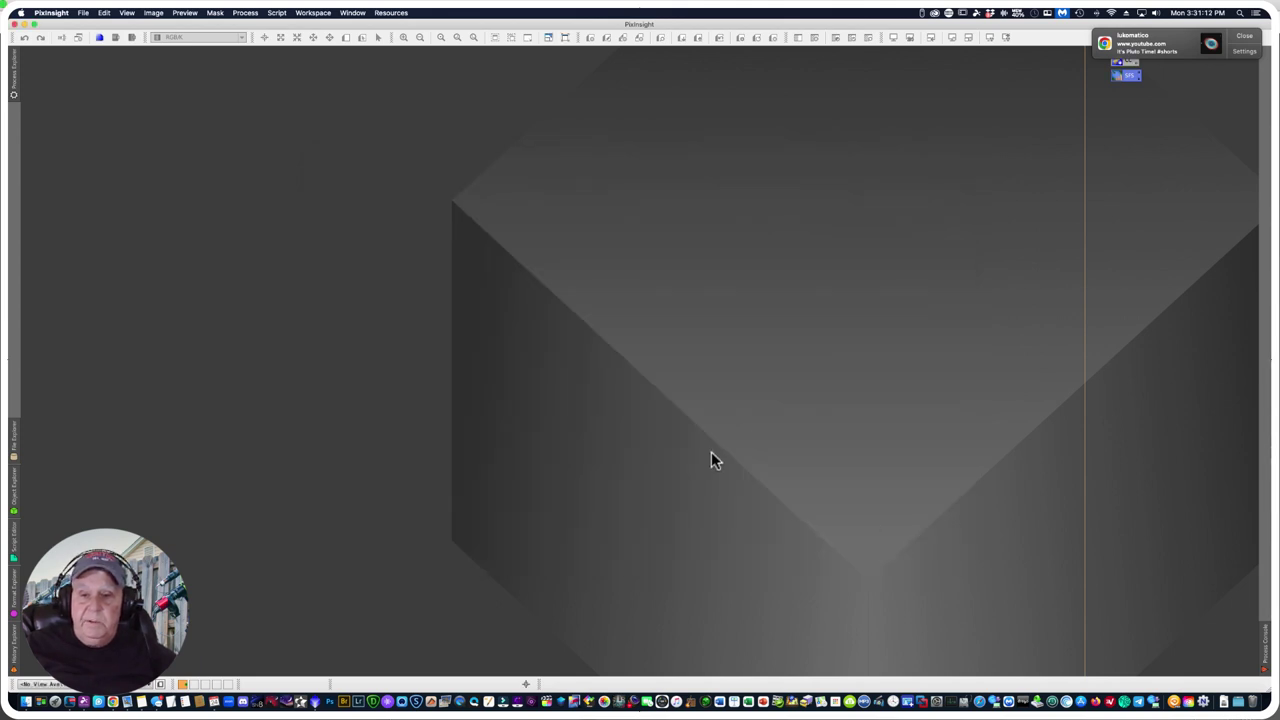
# Step: Browse for images to open in 1-WBPP/master inside the 4-18-23 M101Pinwheel VIXEN folder under 2023/4-APR, with full file names displayed
pyautogui.click(84, 13)
pyautogui.click(101, 26)
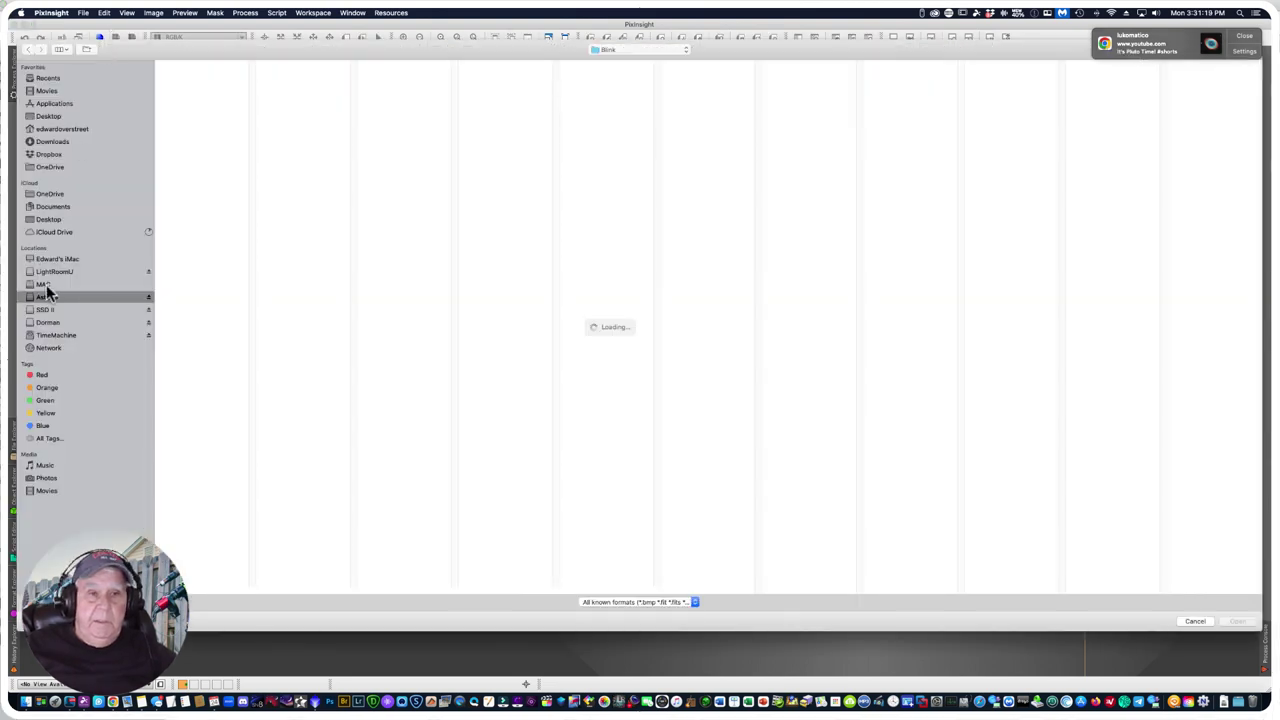
pyautogui.click(683, 50)
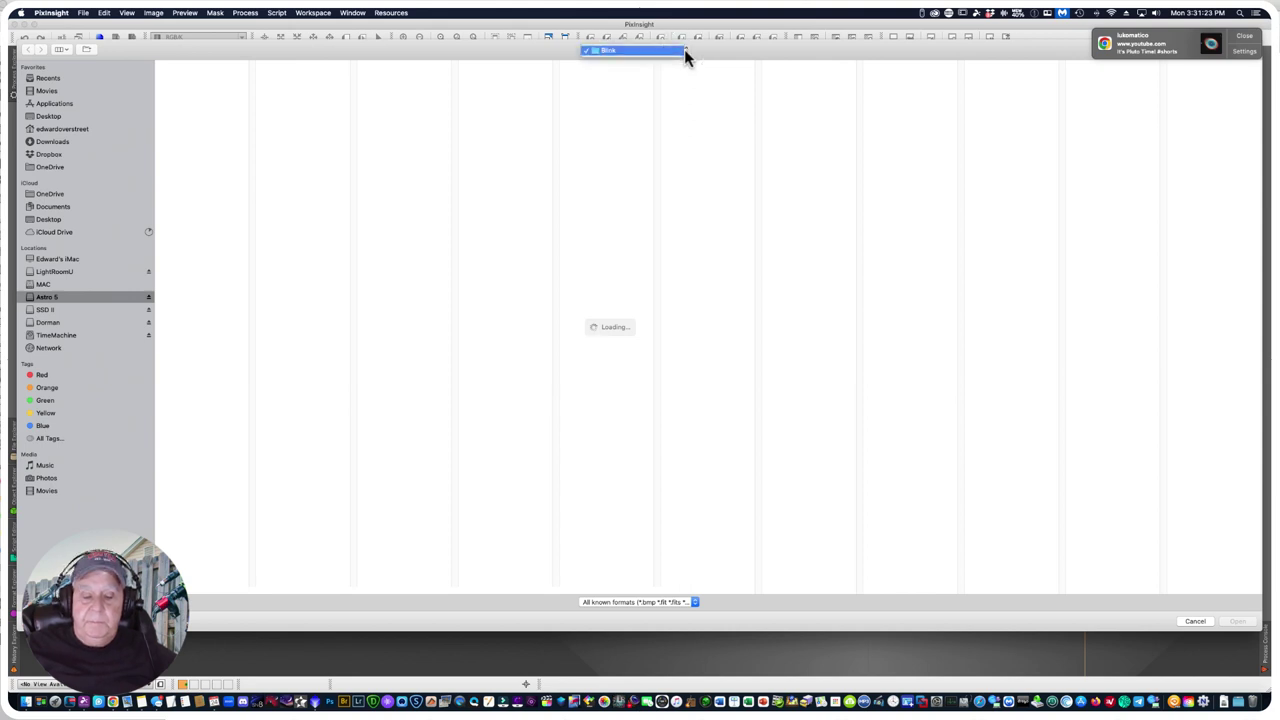
pyautogui.click(684, 52)
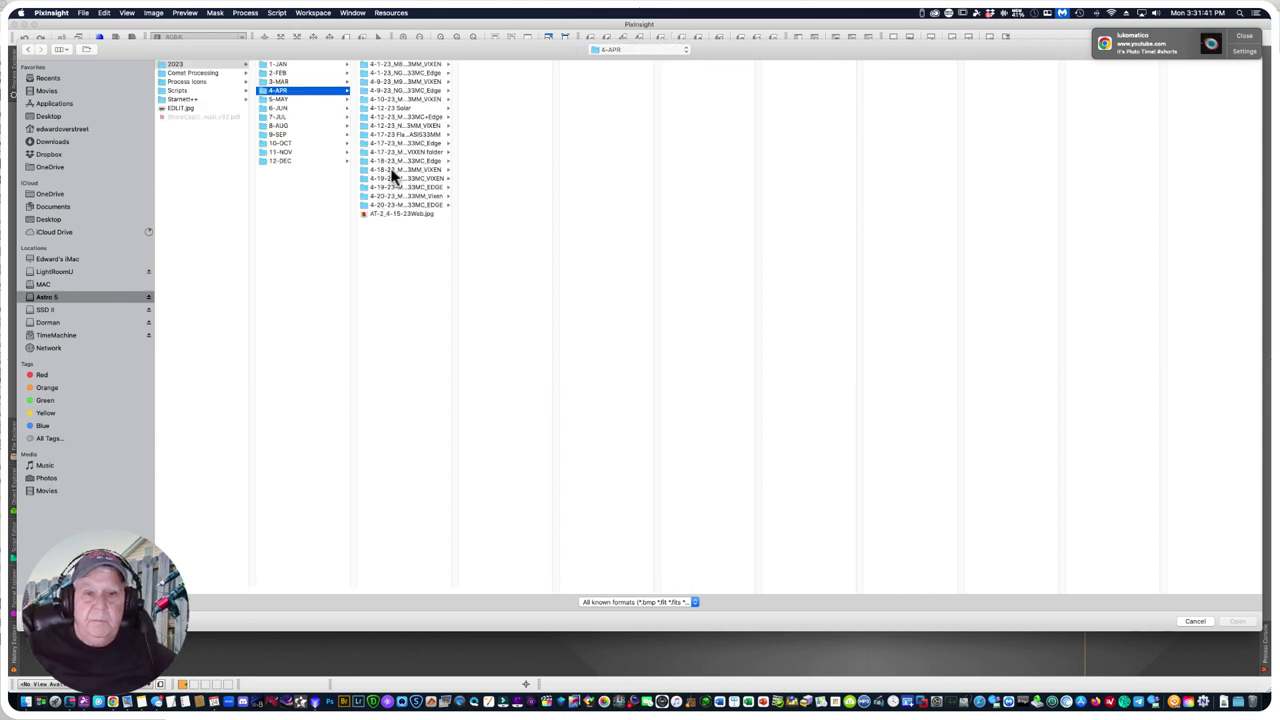
pyautogui.click(392, 170)
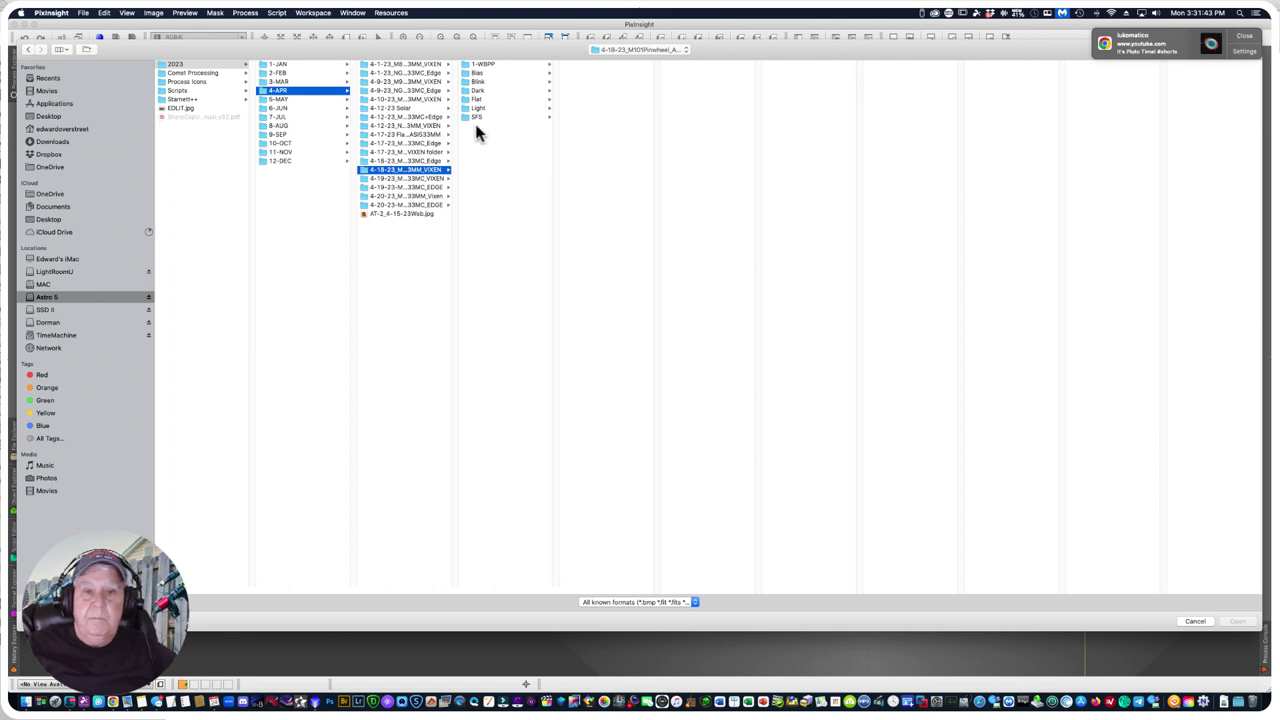
pyautogui.click(491, 63)
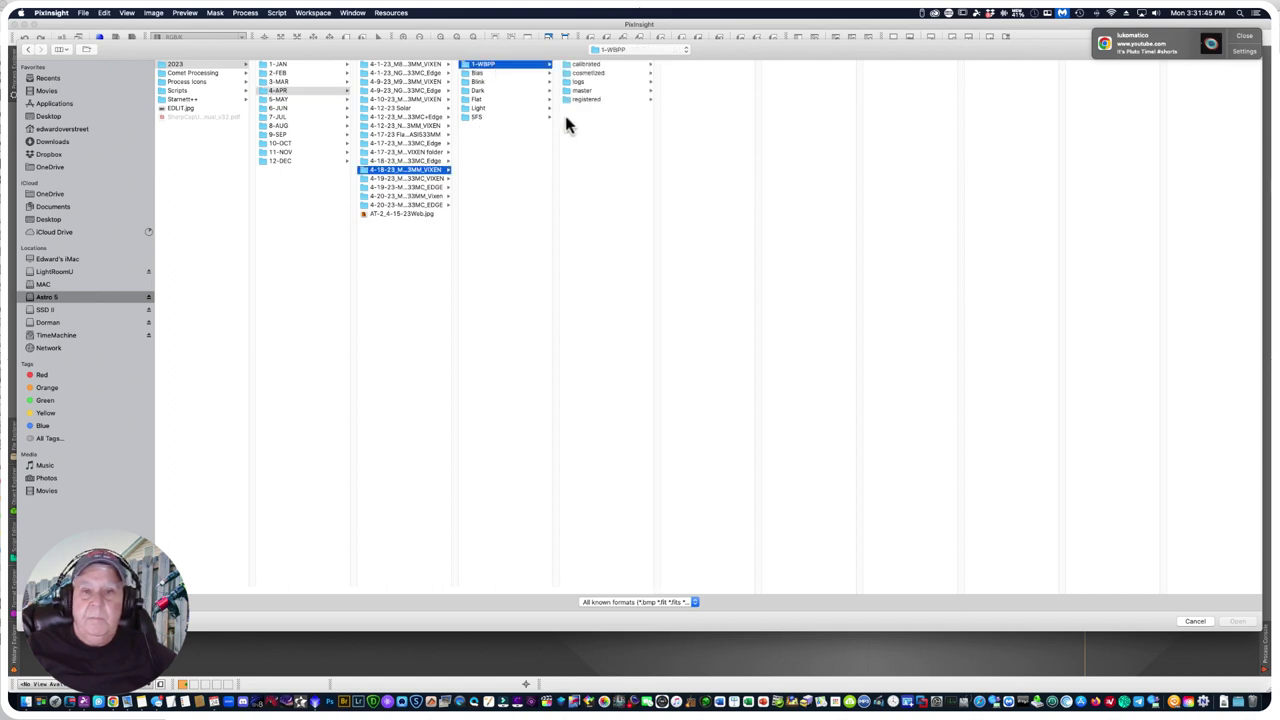
pyautogui.click(581, 91)
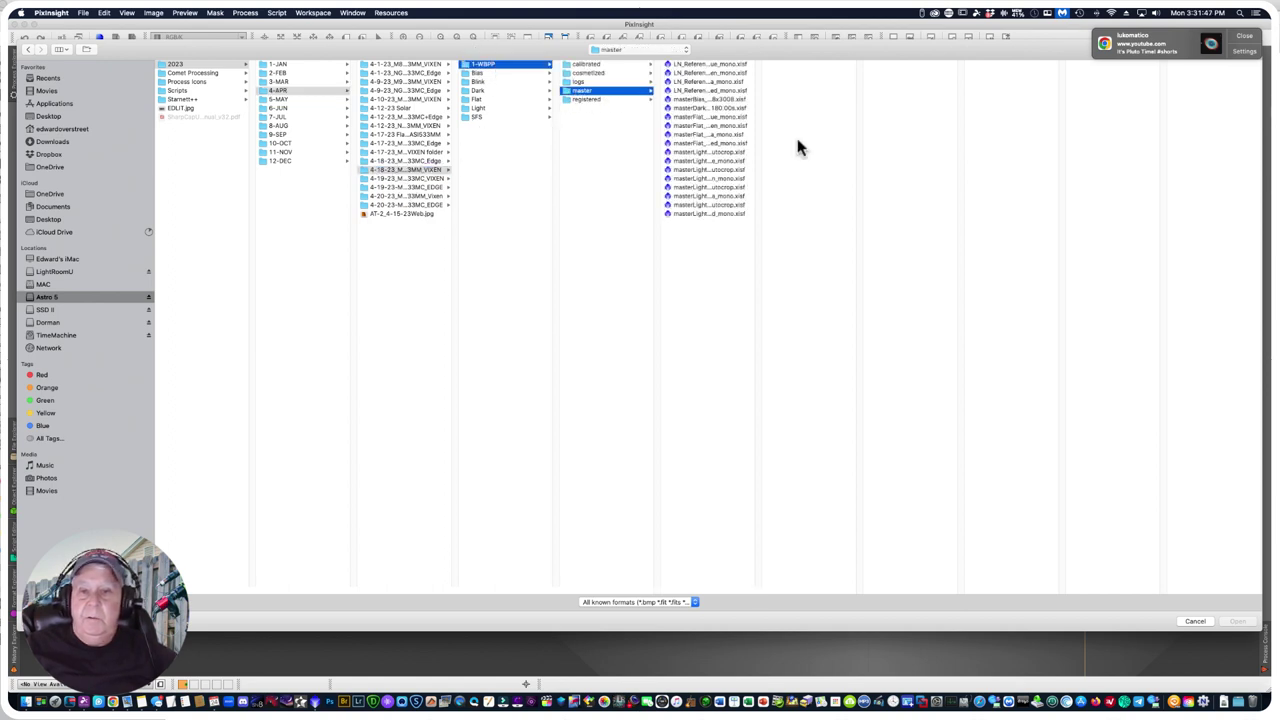
pyautogui.doubleClick(757, 597)
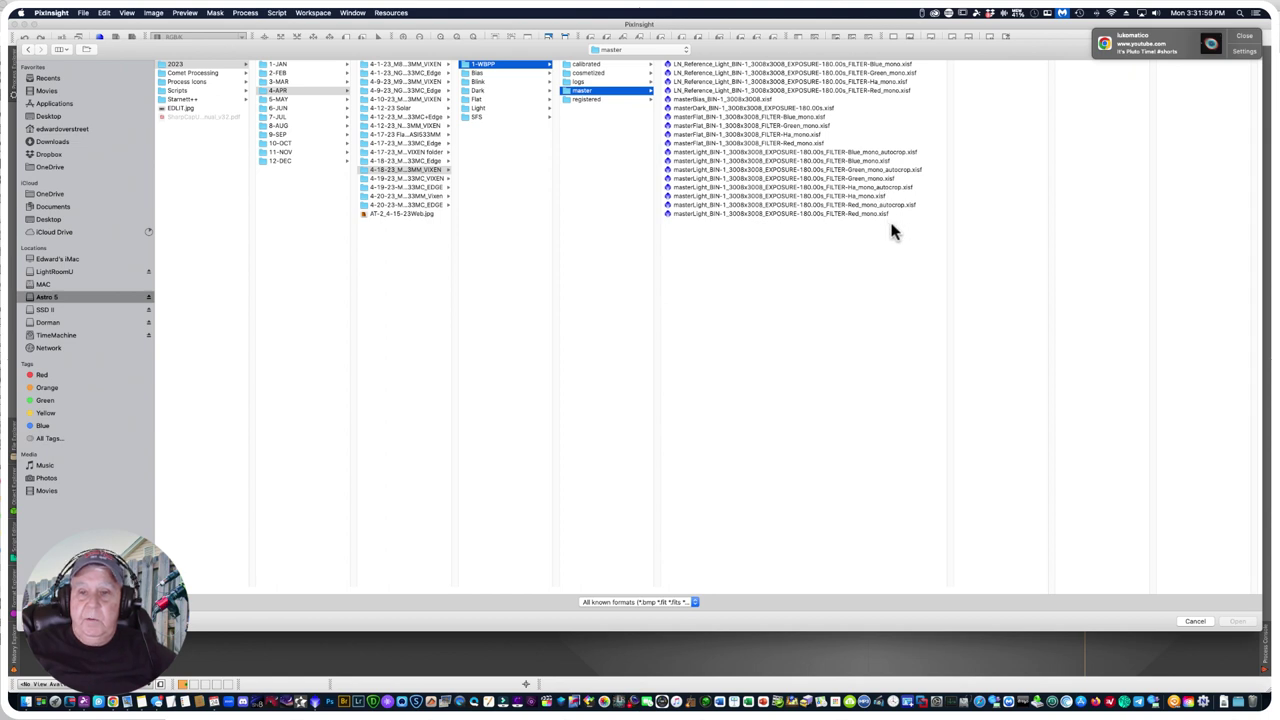
# Step: Open the four autocropped masterLight files for the Blue, Green, Ha and Red filters
pyautogui.click(890, 152)
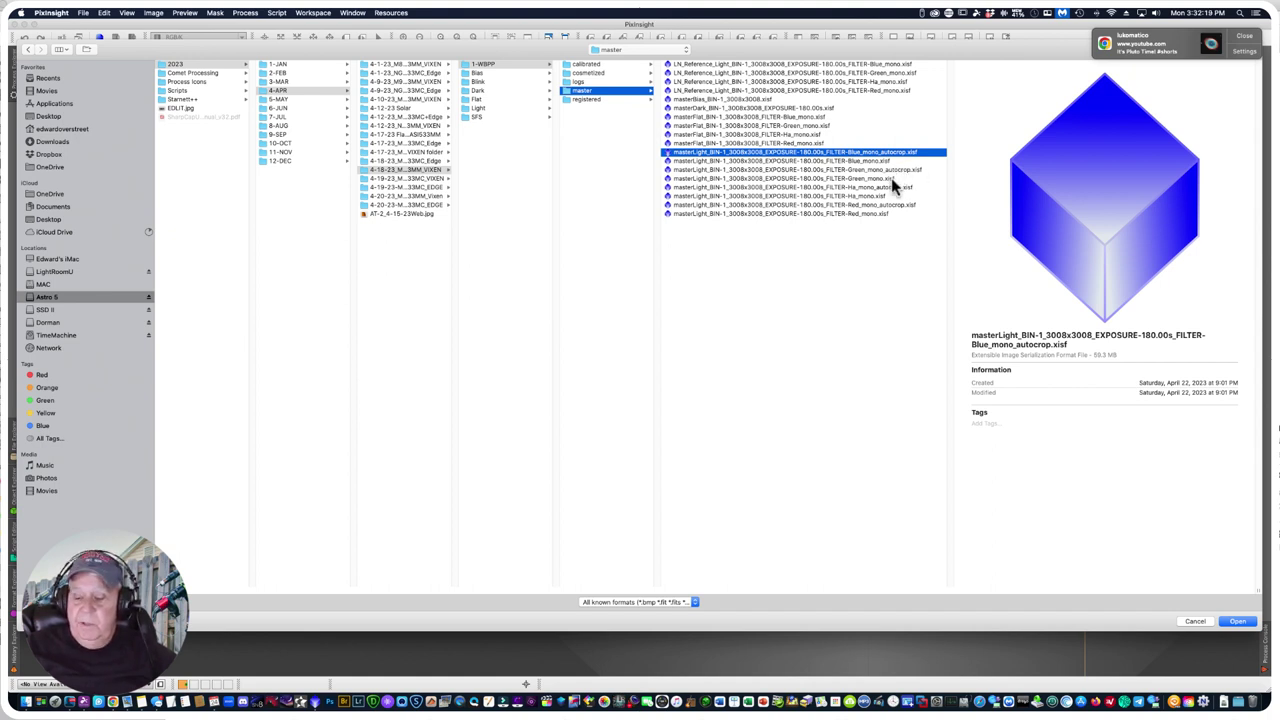
pyautogui.click(906, 174)
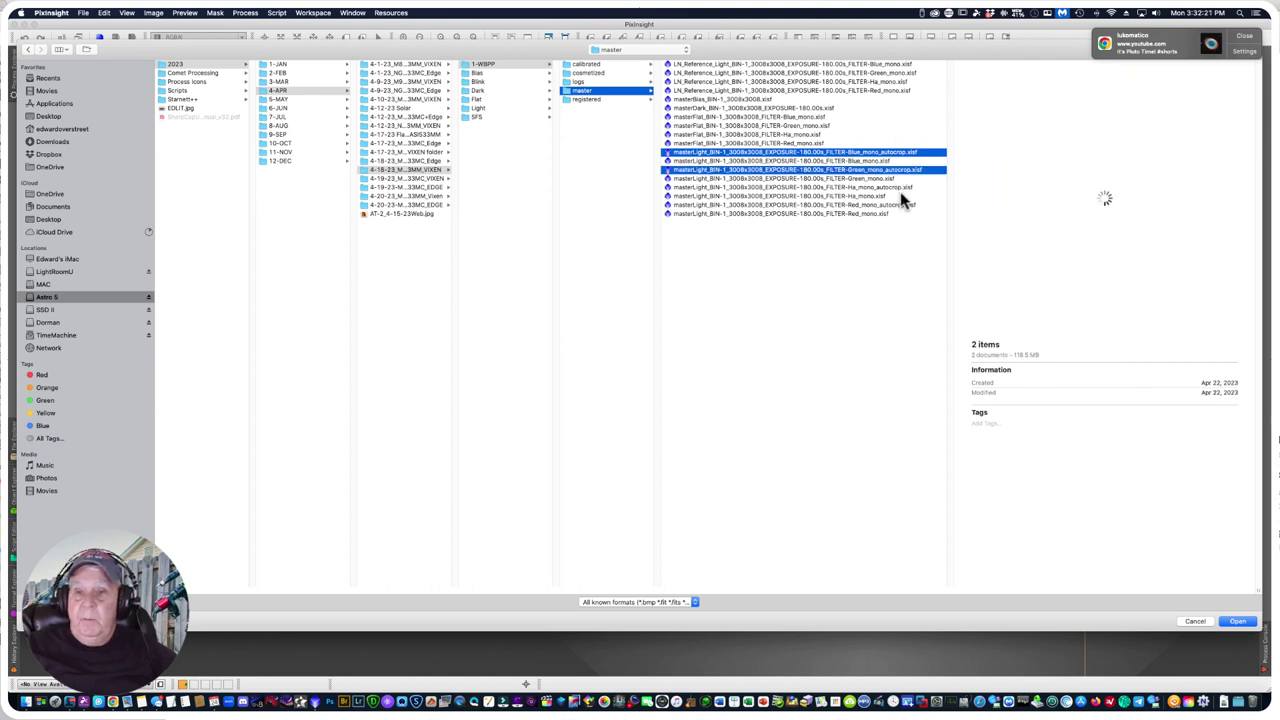
pyautogui.keyDown('super'); pyautogui.click(906, 187); pyautogui.keyUp('super')
pyautogui.keyDown('super'); pyautogui.click(906, 205); pyautogui.keyUp('super')
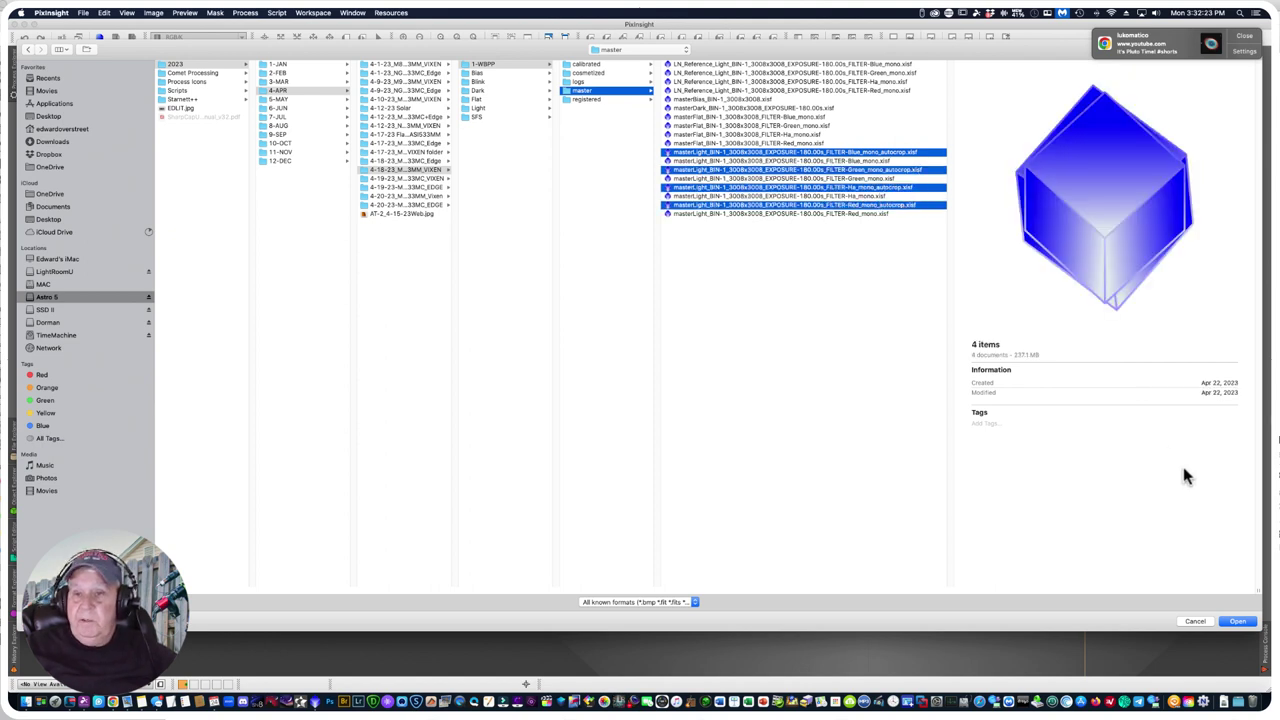
pyautogui.click(1236, 622)
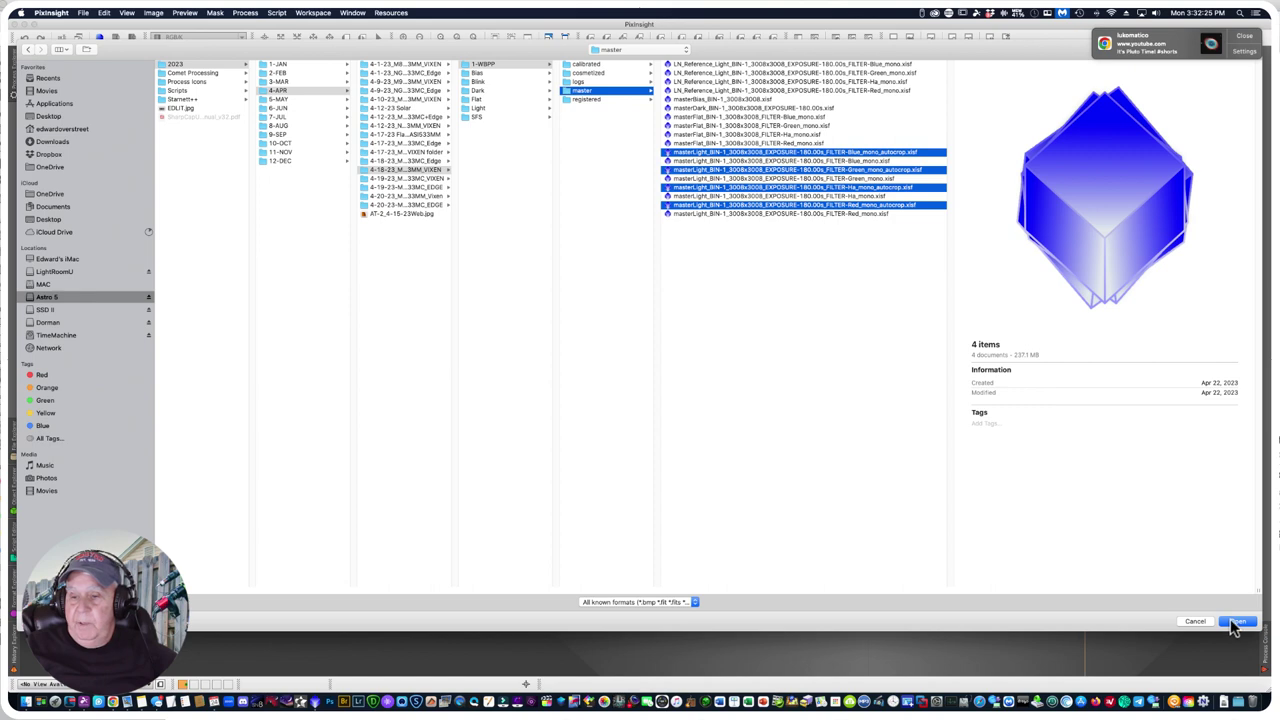